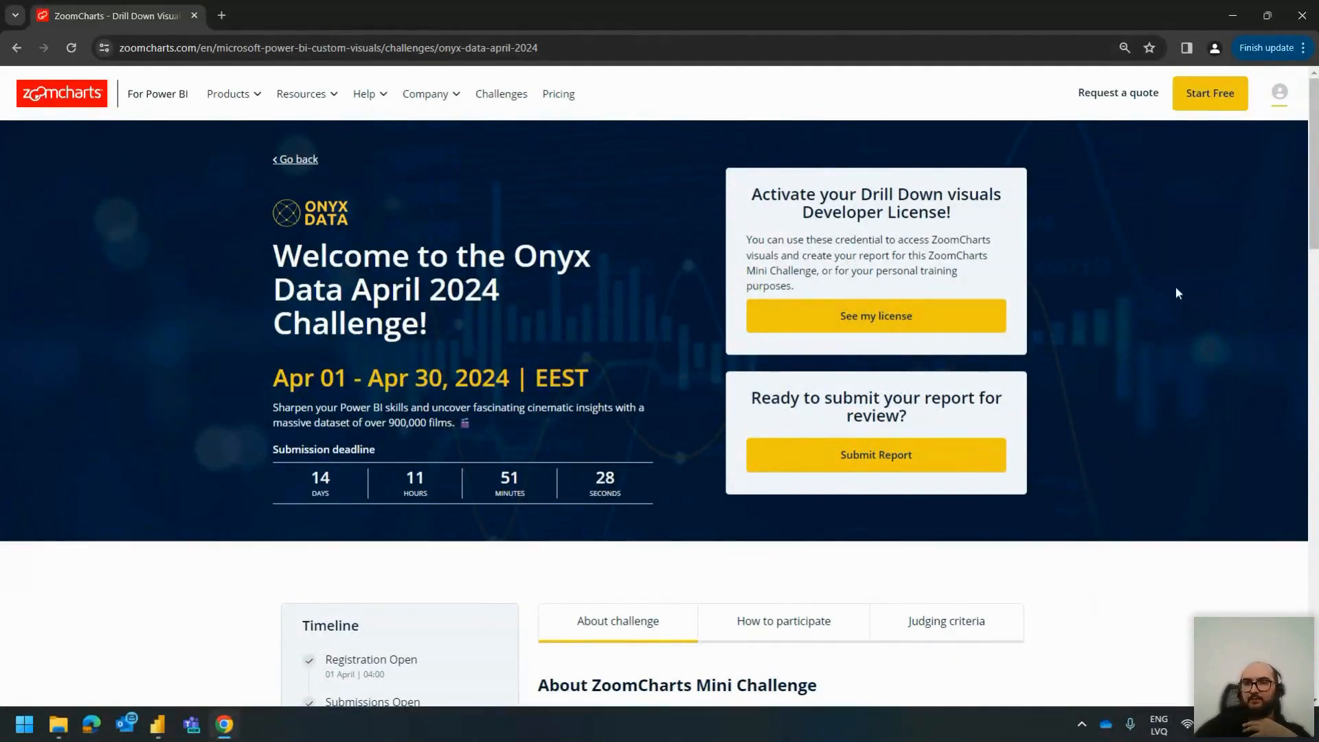
# Step: Sign out of the current account and reopen the Onyx Data April 2024 challenge page
pyautogui.click(1274, 95)
pyautogui.click(1210, 255)
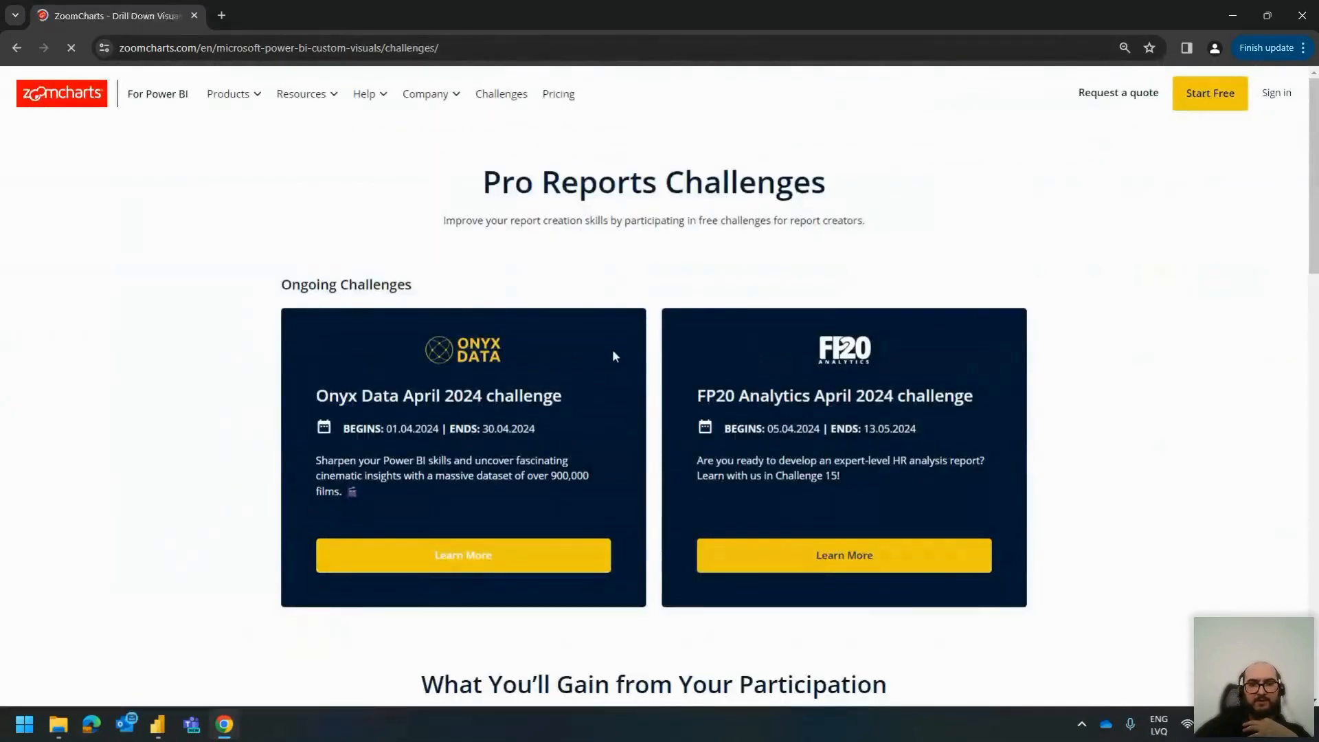
pyautogui.click(611, 354)
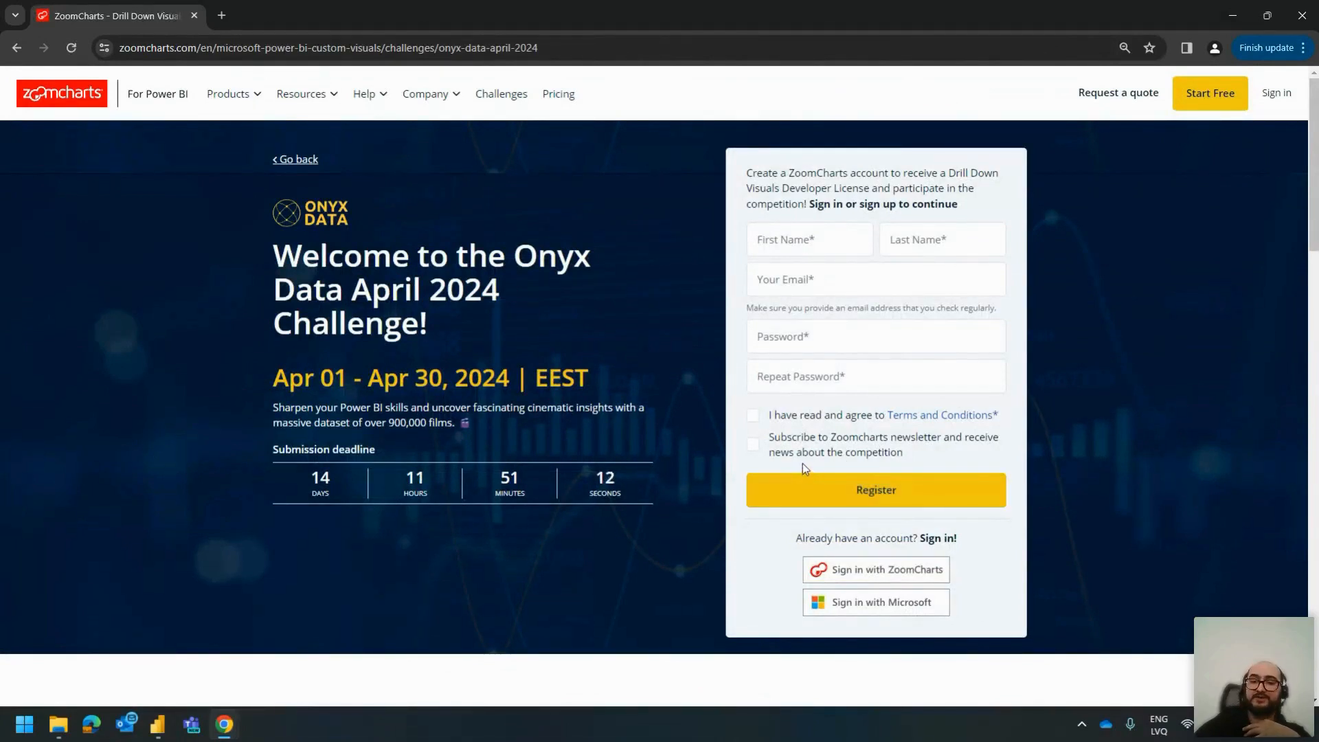
# Step: Sign in with the ZoomCharts login option, filling in the account e-mail and the account password
pyautogui.click(825, 575)
pyautogui.click(847, 606)
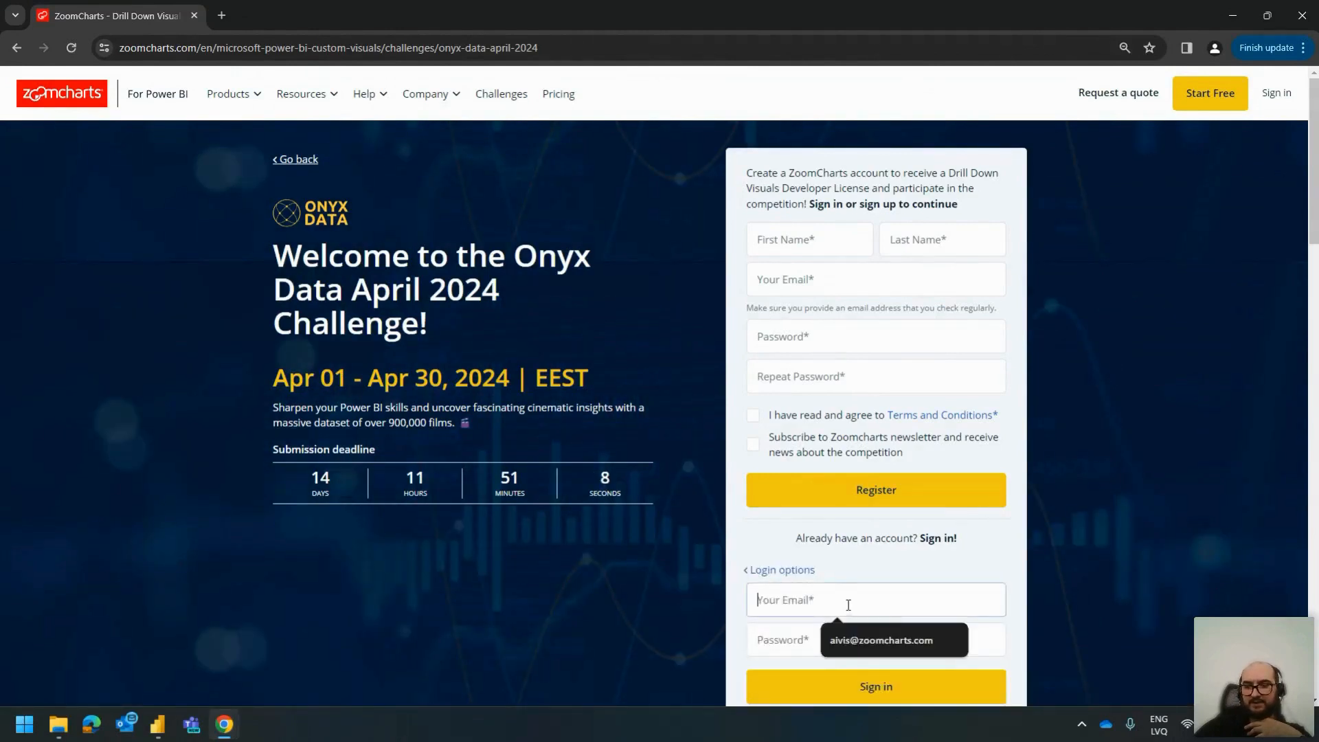
pyautogui.click(839, 642)
pyautogui.click(836, 641)
pyautogui.write('••')
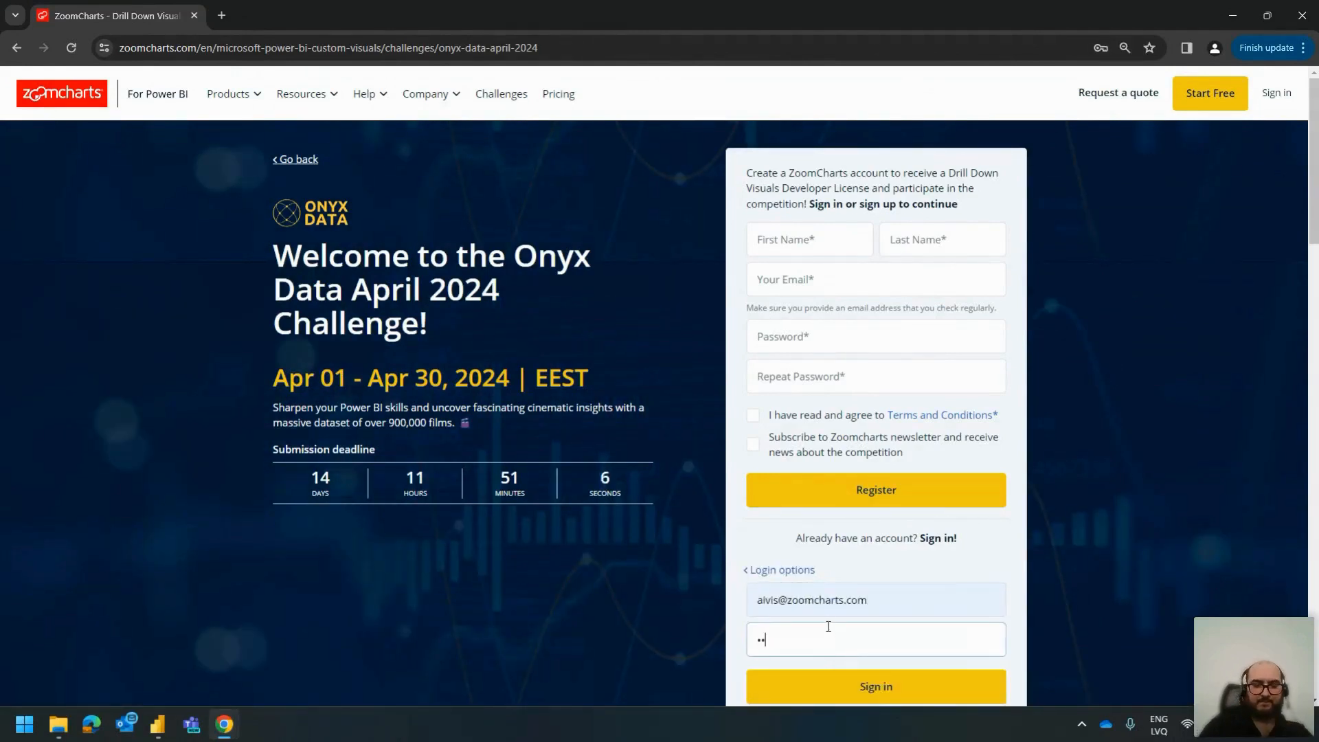
pyautogui.write('•••••••••••••')
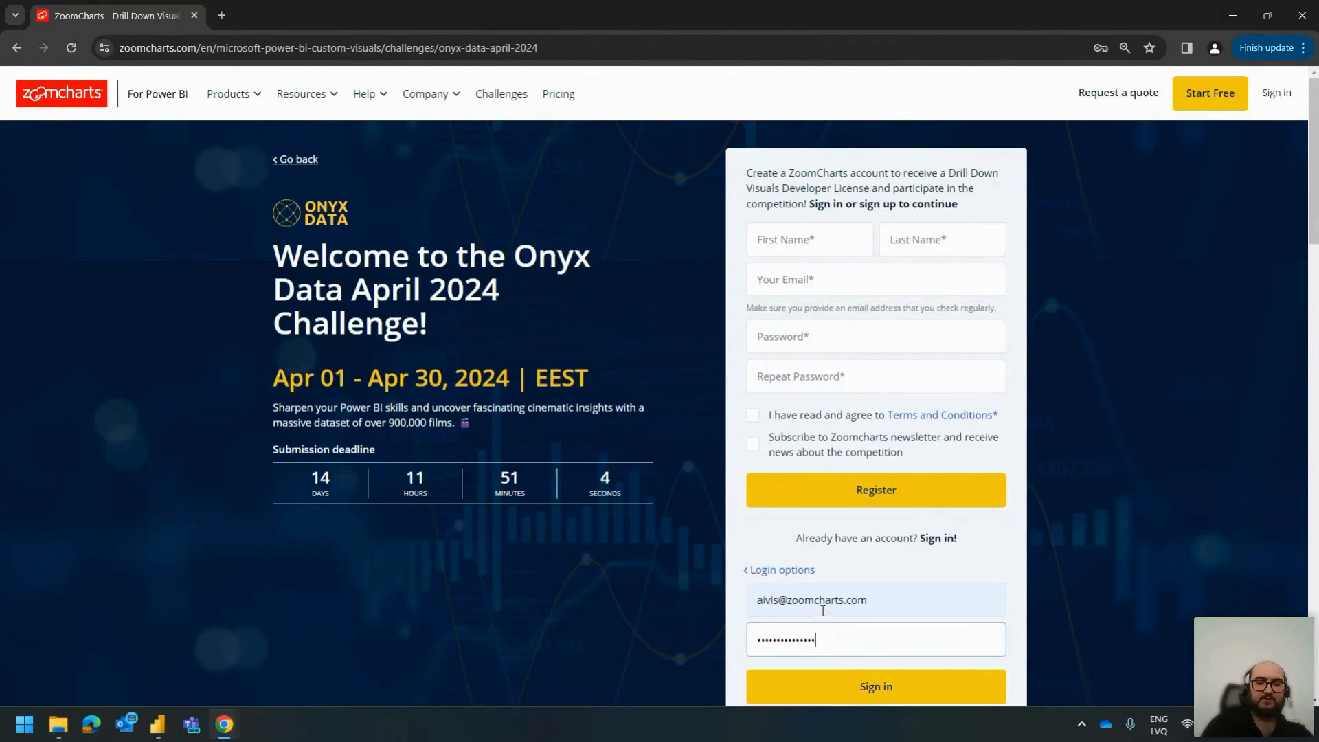
pyautogui.press('Return')
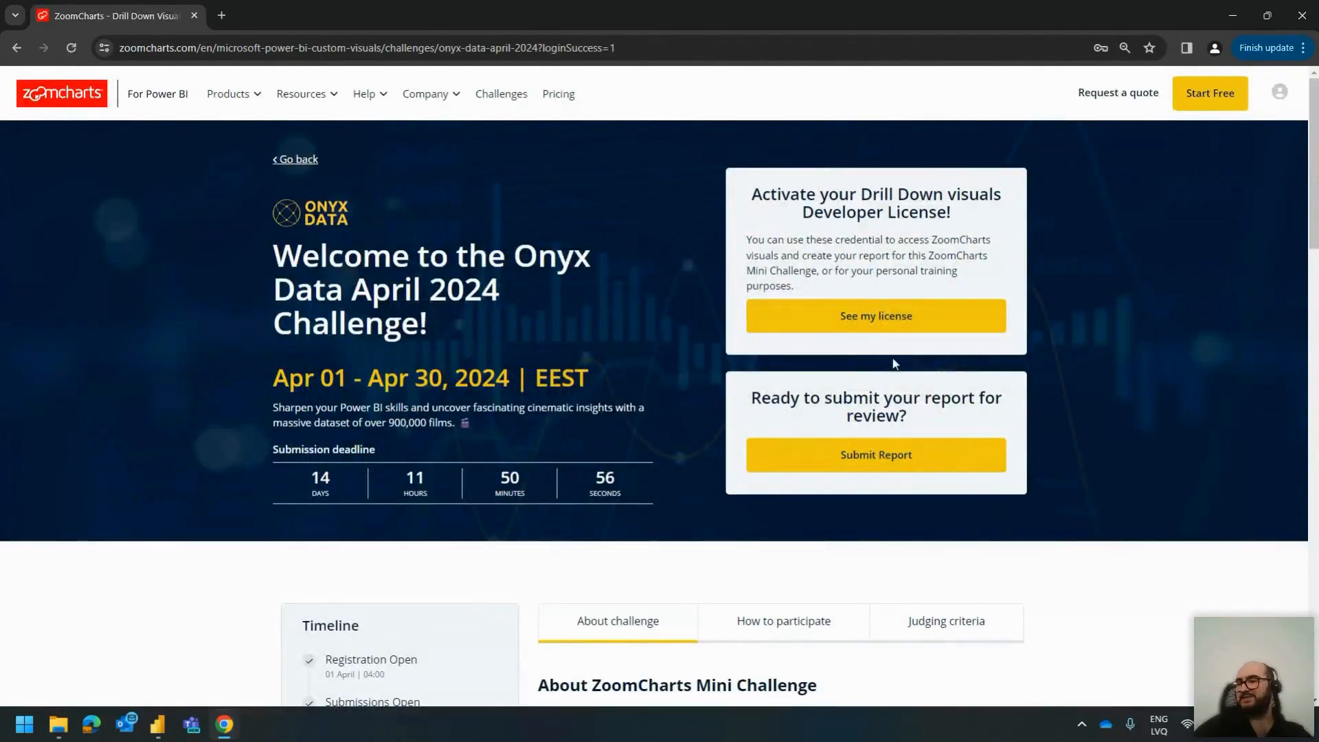
# Step: Review the challenge overview, including the timeline, dataset and license links, prizes and upcoming webinars
pyautogui.scroll(-8, 402, 382)
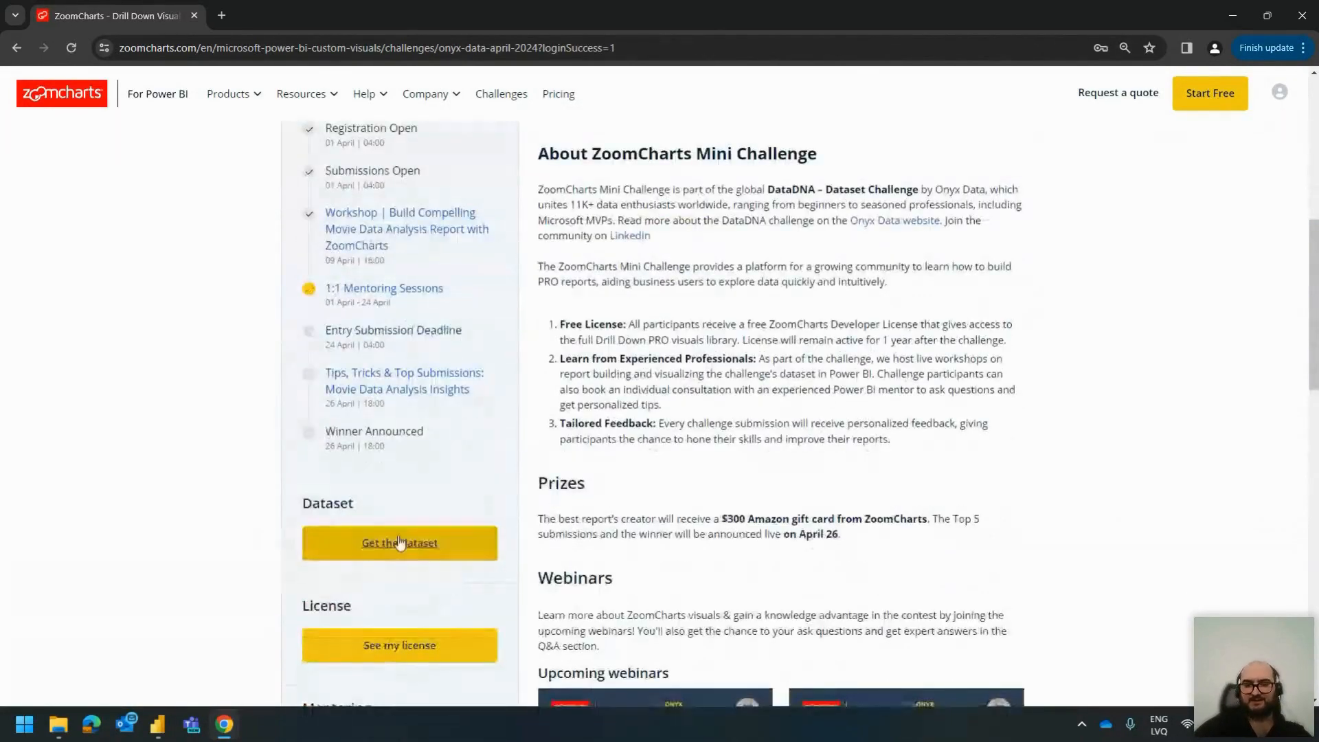
pyautogui.scroll(8, 403, 521)
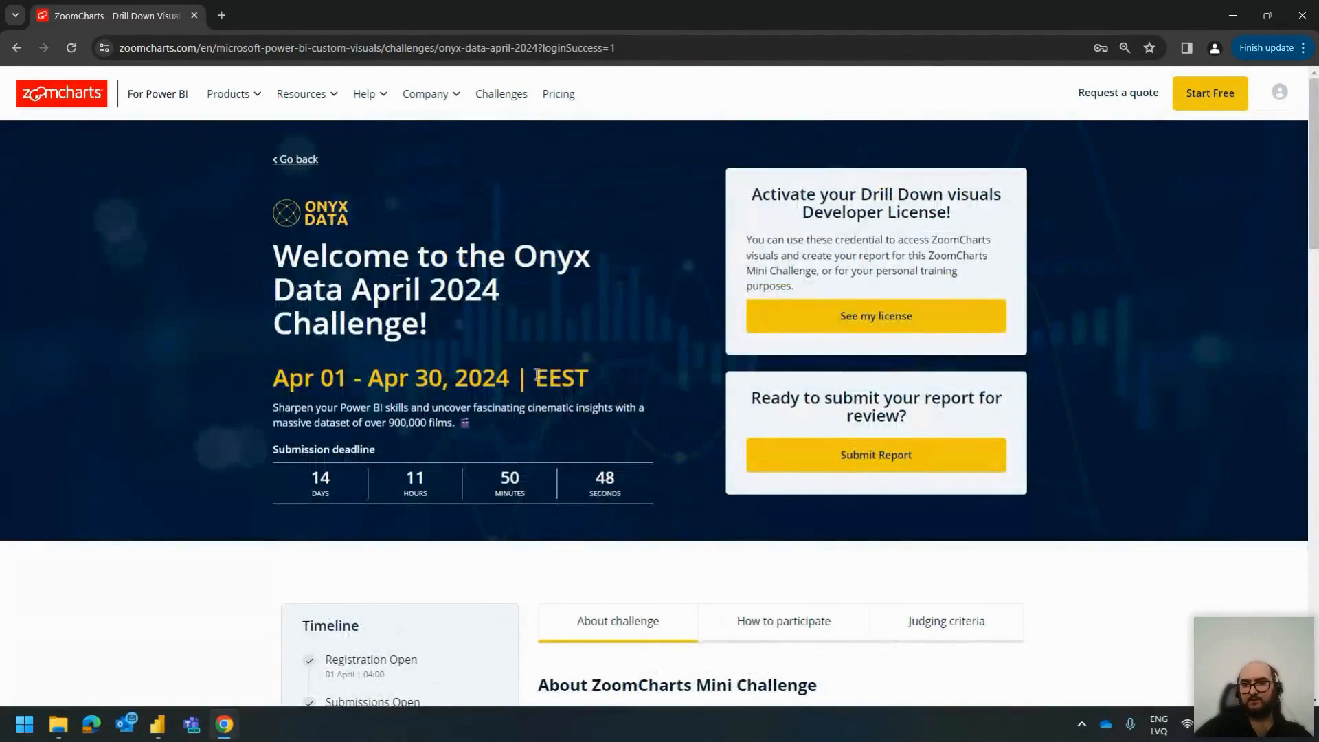
pyautogui.scroll(-2, 536, 376)
pyautogui.scroll(-3, 536, 378)
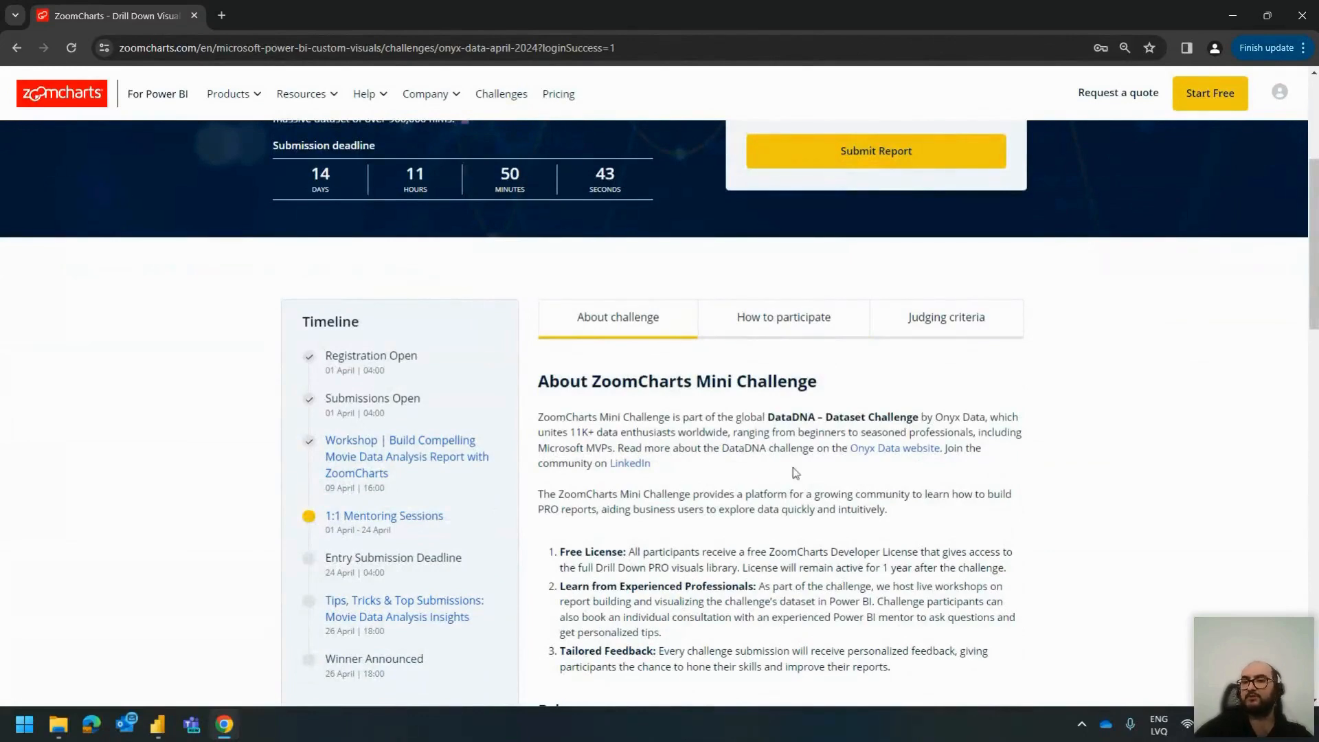
pyautogui.scroll(-5, 737, 495)
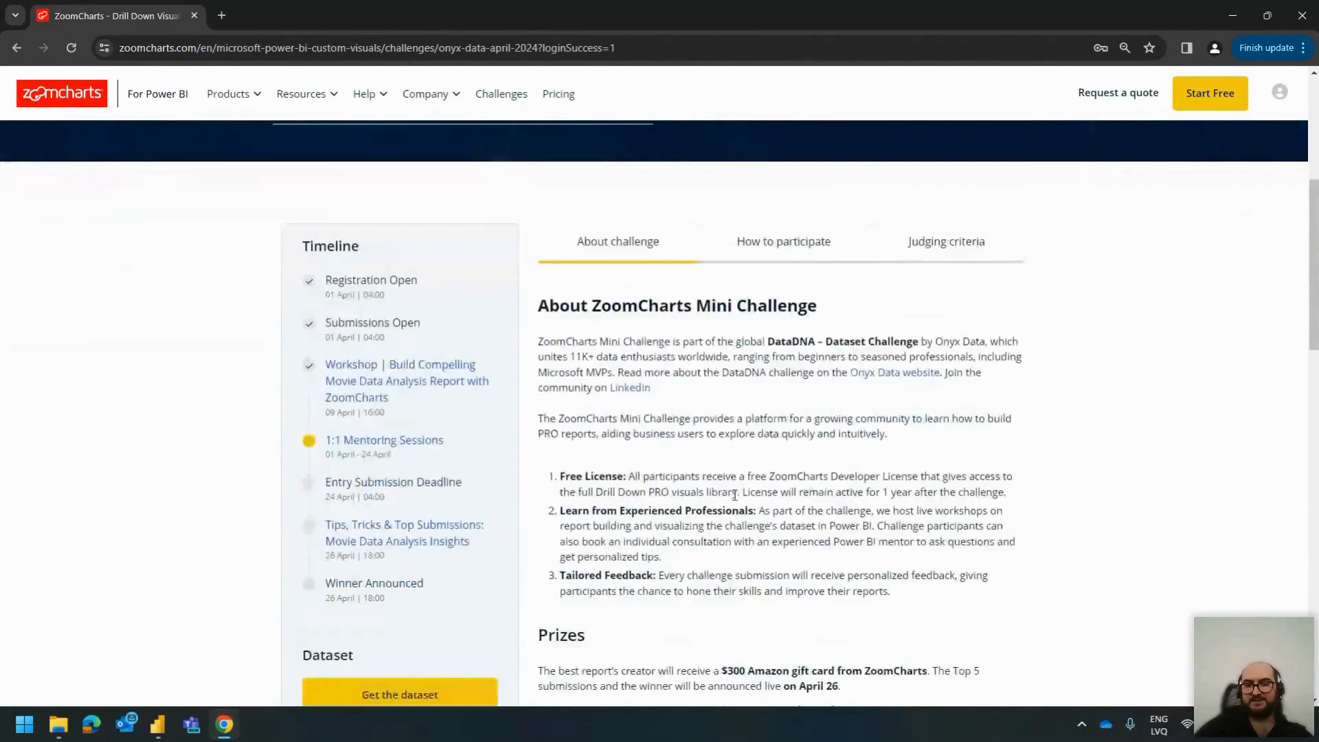
pyautogui.scroll(1, 694, 481)
pyautogui.scroll(-3, 687, 447)
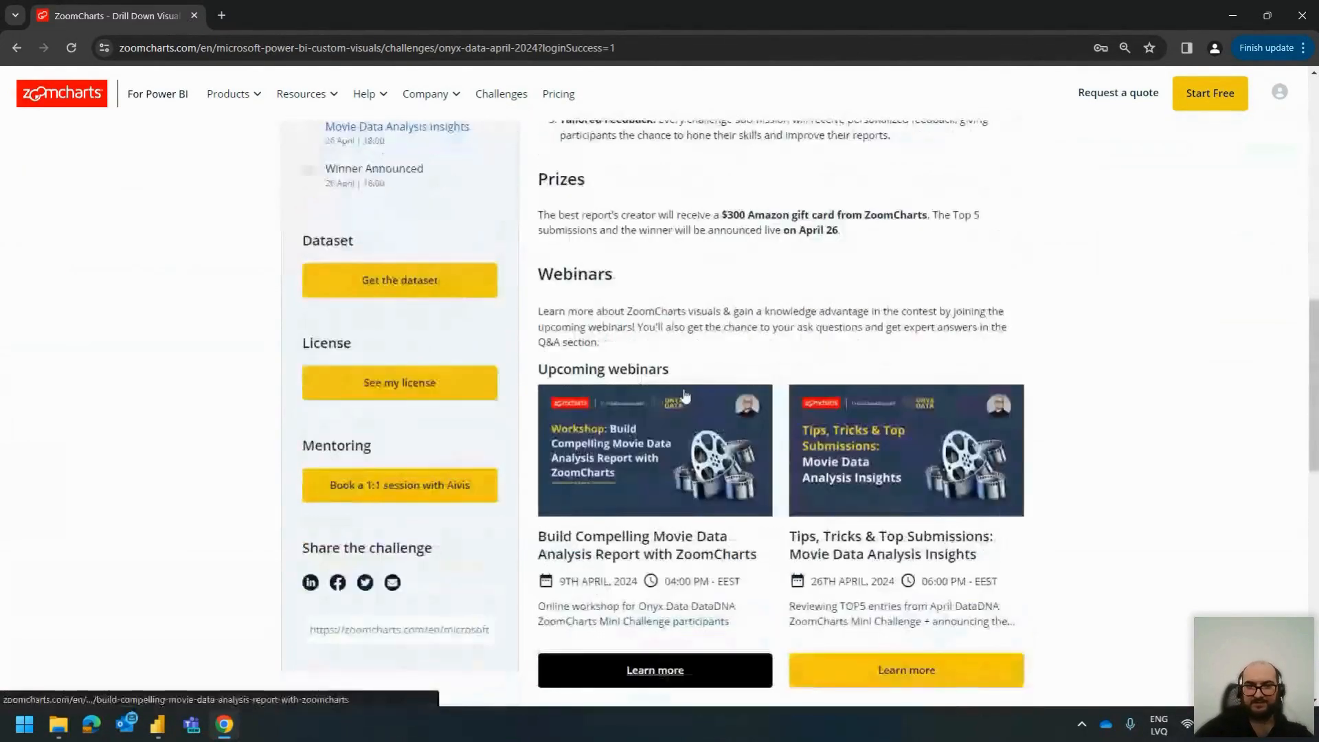
pyautogui.scroll(7, 683, 390)
# Step: Read the instructions on how to participate in the challenge and the 1:1 mentoring information
pyautogui.click(800, 318)
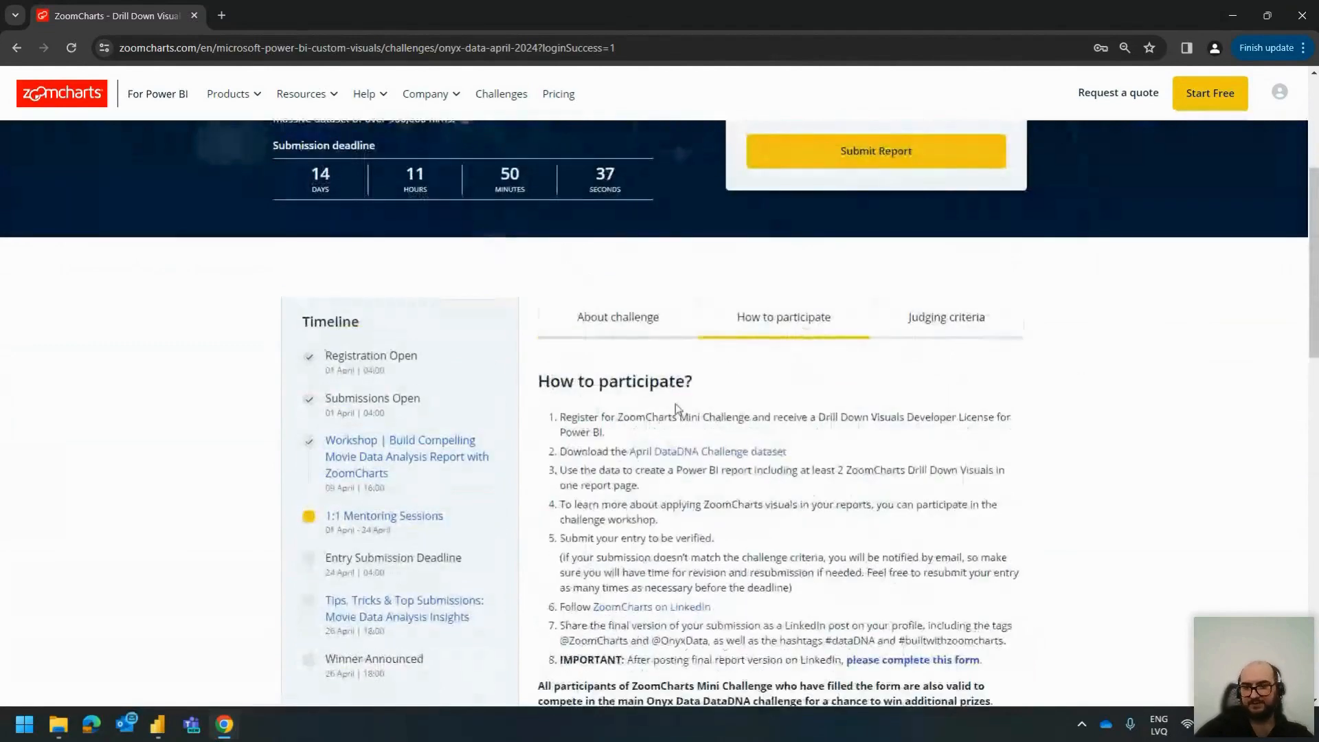
pyautogui.scroll(-1, 660, 384)
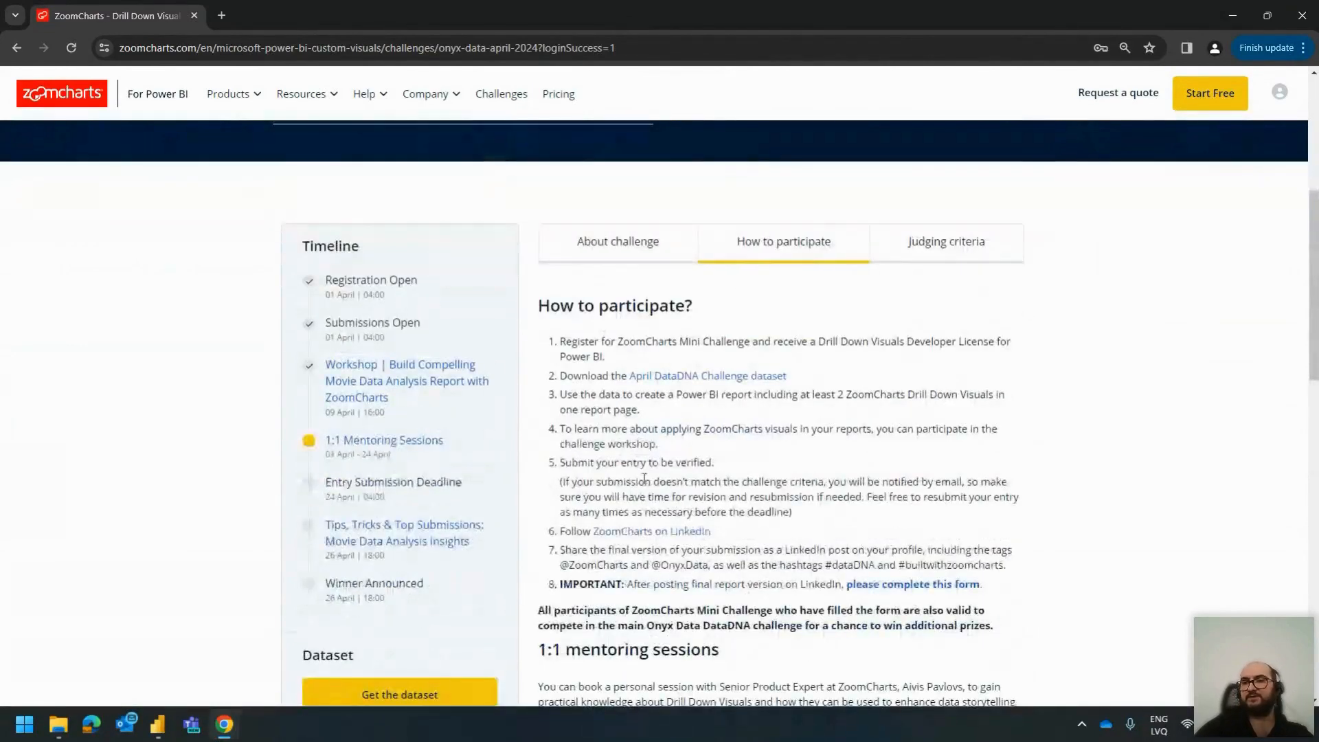
pyautogui.scroll(-2, 645, 477)
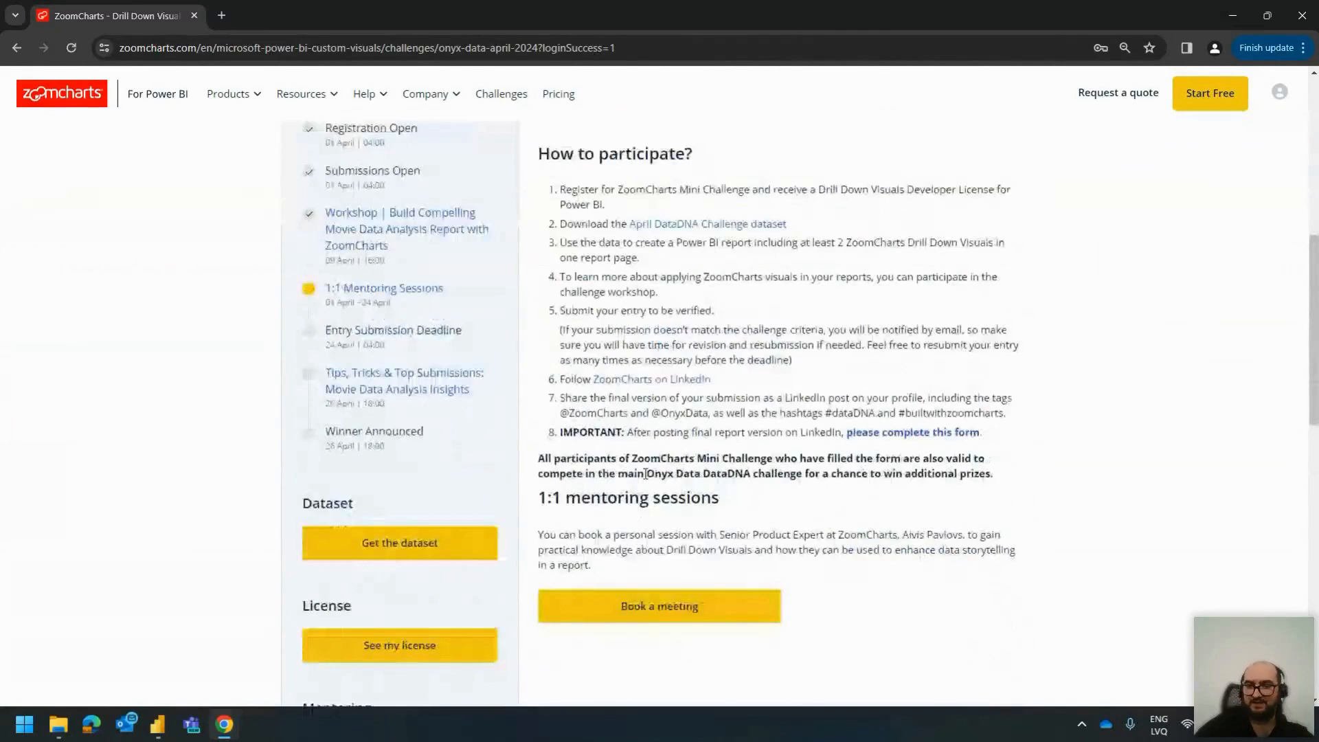
pyautogui.scroll(3, 645, 474)
# Step: Examine the technical requirements, the questions the report should answer and the judging criteria
pyautogui.click(950, 317)
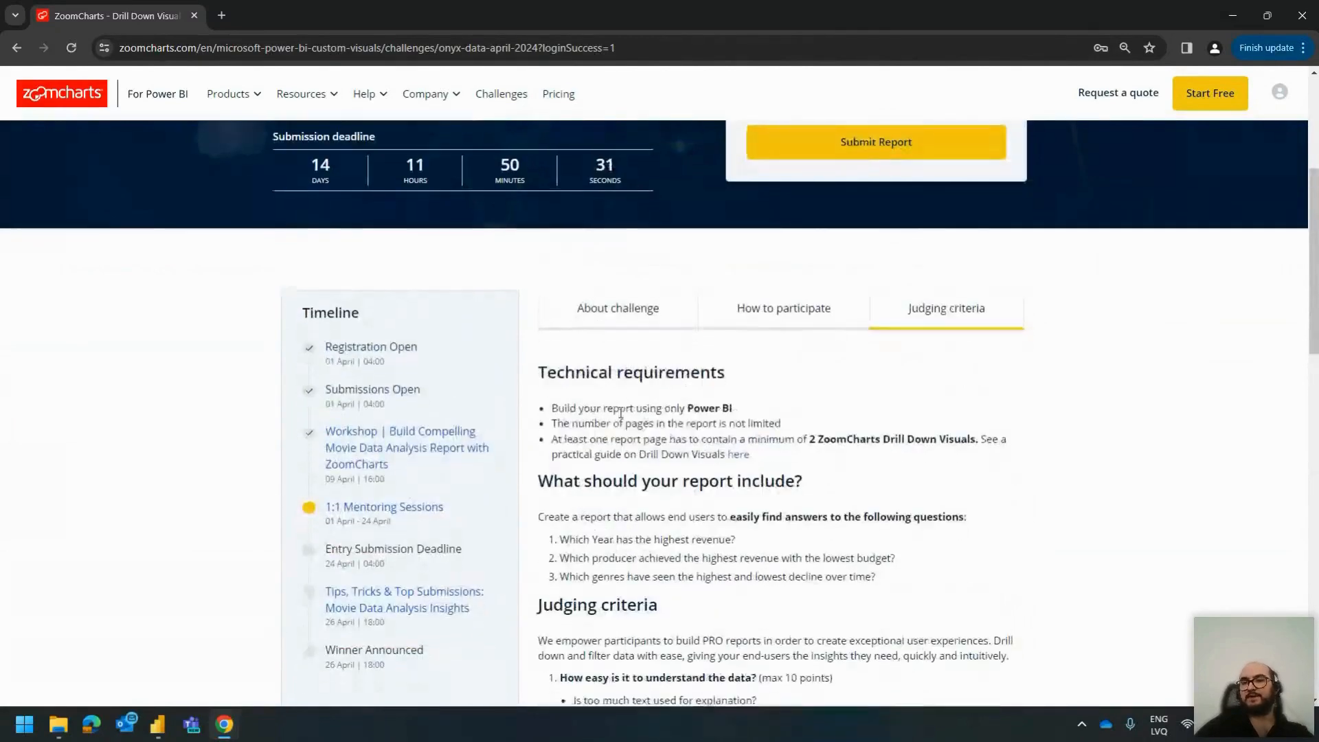
pyautogui.scroll(-1, 621, 414)
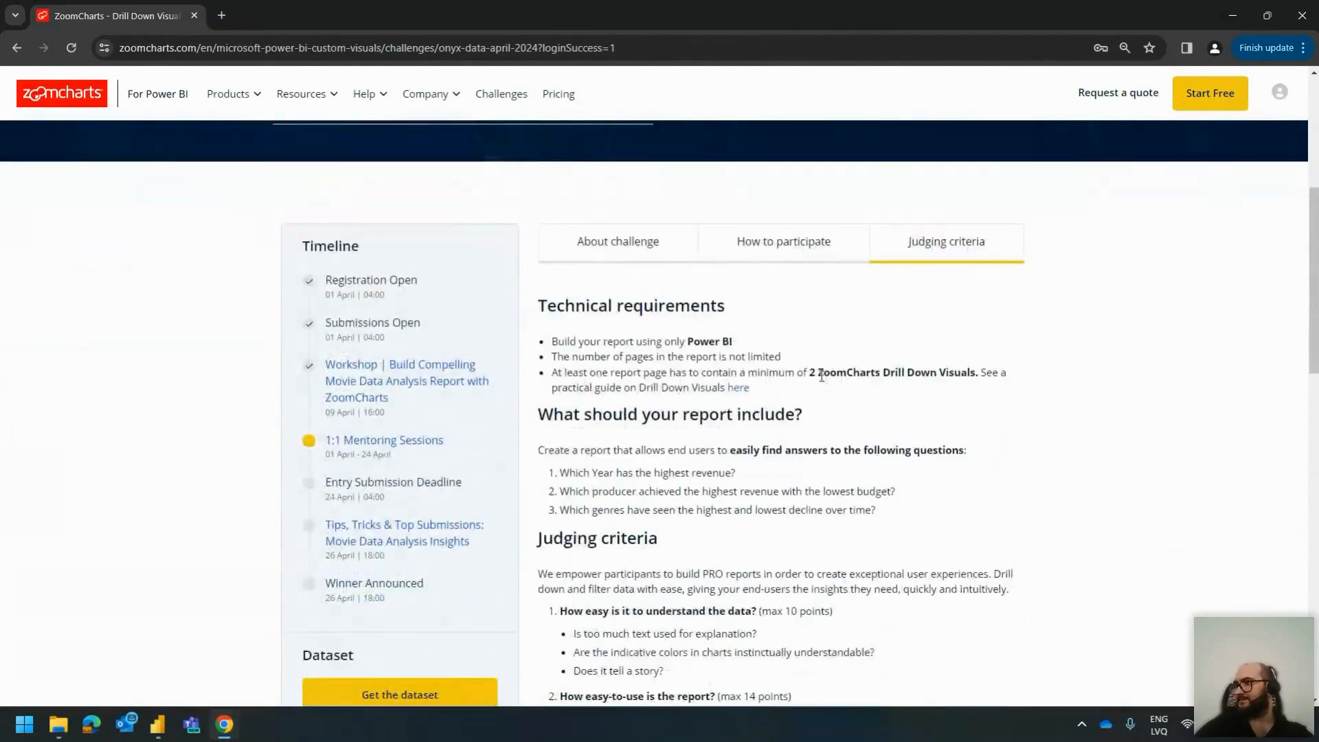
pyautogui.scroll(-10, 822, 377)
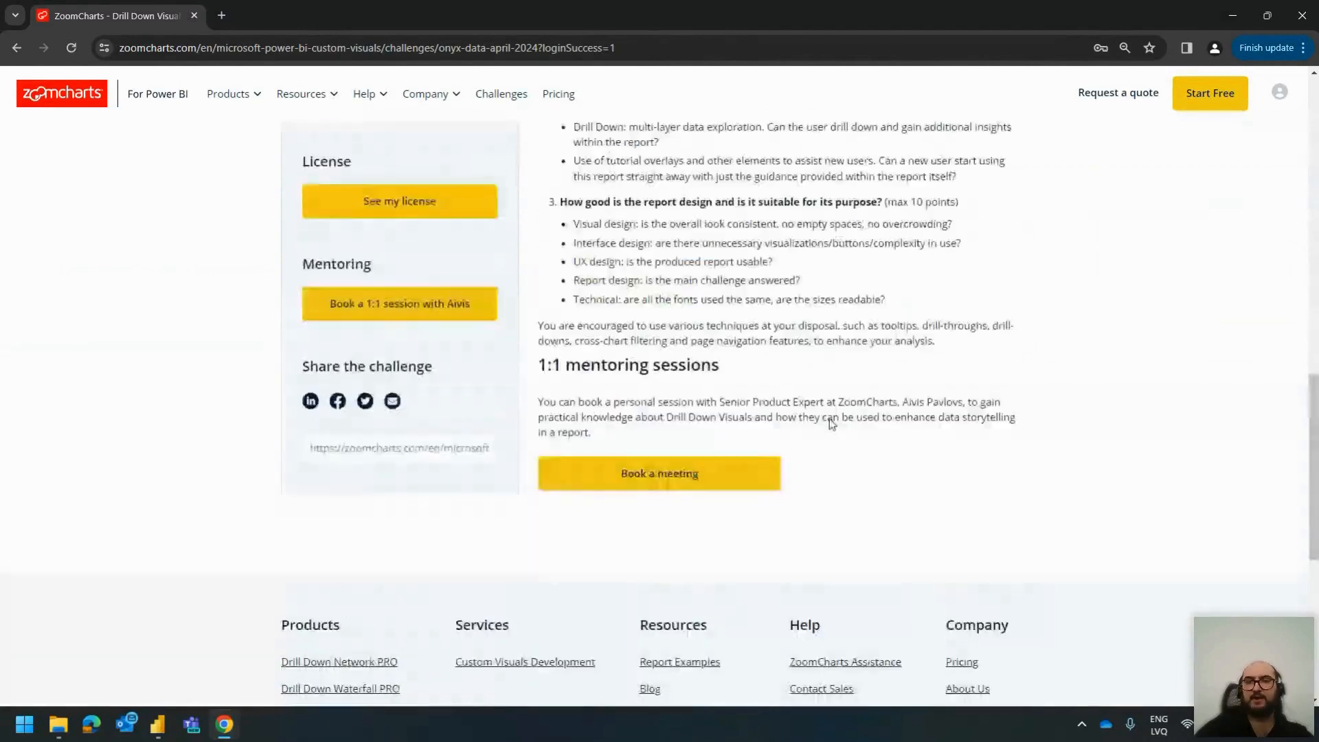
pyautogui.scroll(15, 824, 430)
pyautogui.scroll(-1, 804, 445)
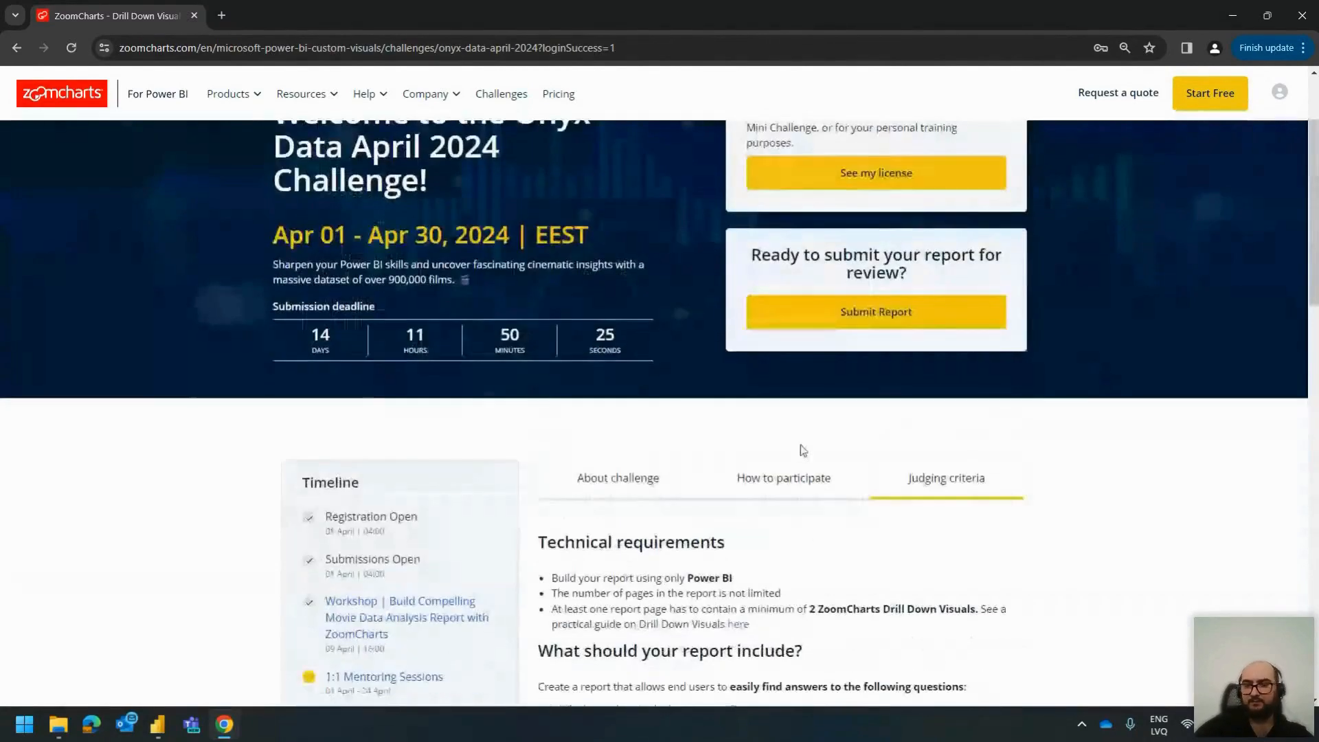
pyautogui.scroll(-2, 801, 444)
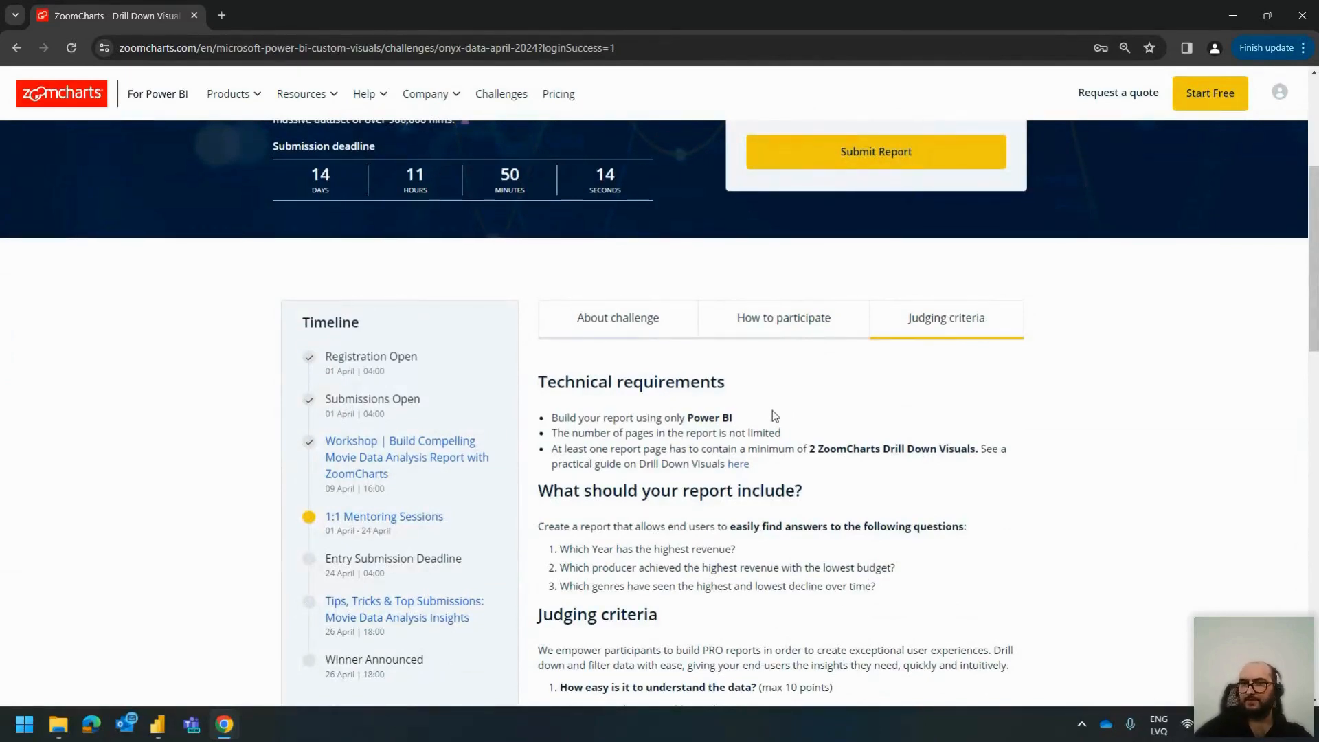
pyautogui.scroll(5, 773, 410)
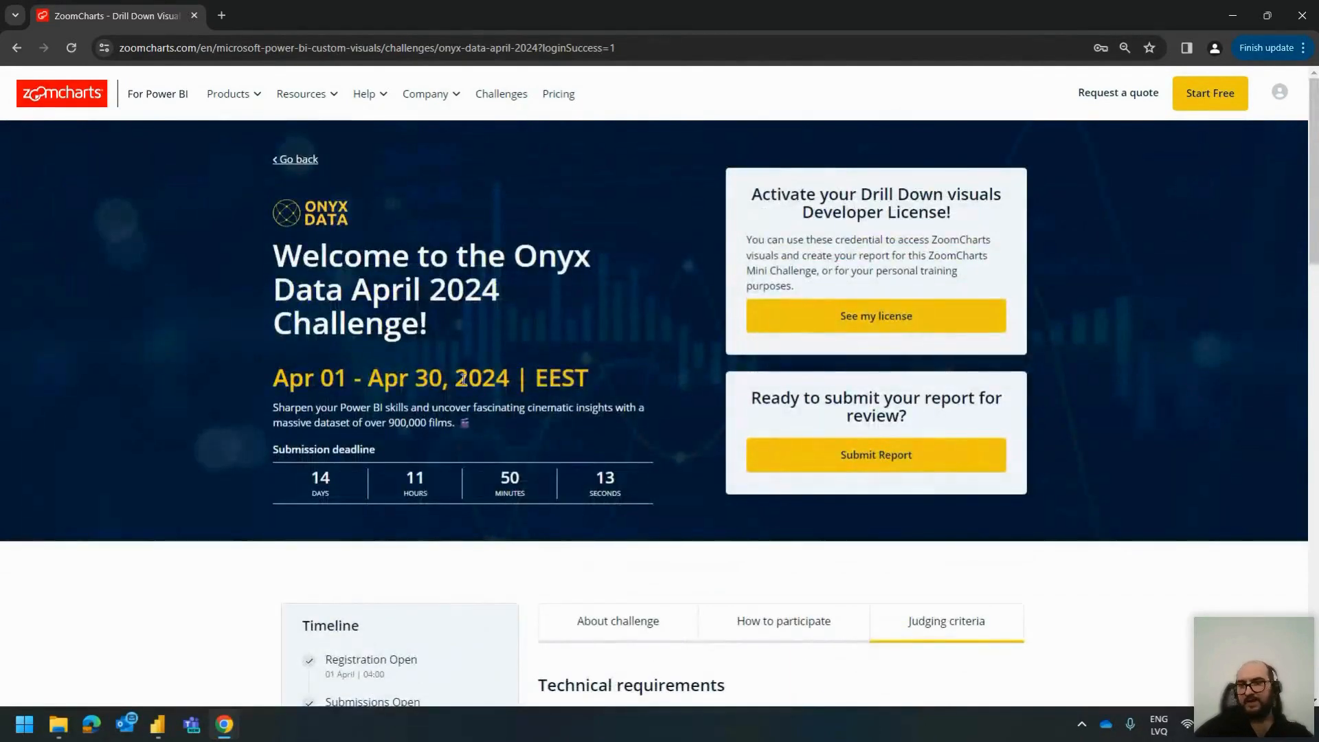
pyautogui.scroll(-12, 460, 378)
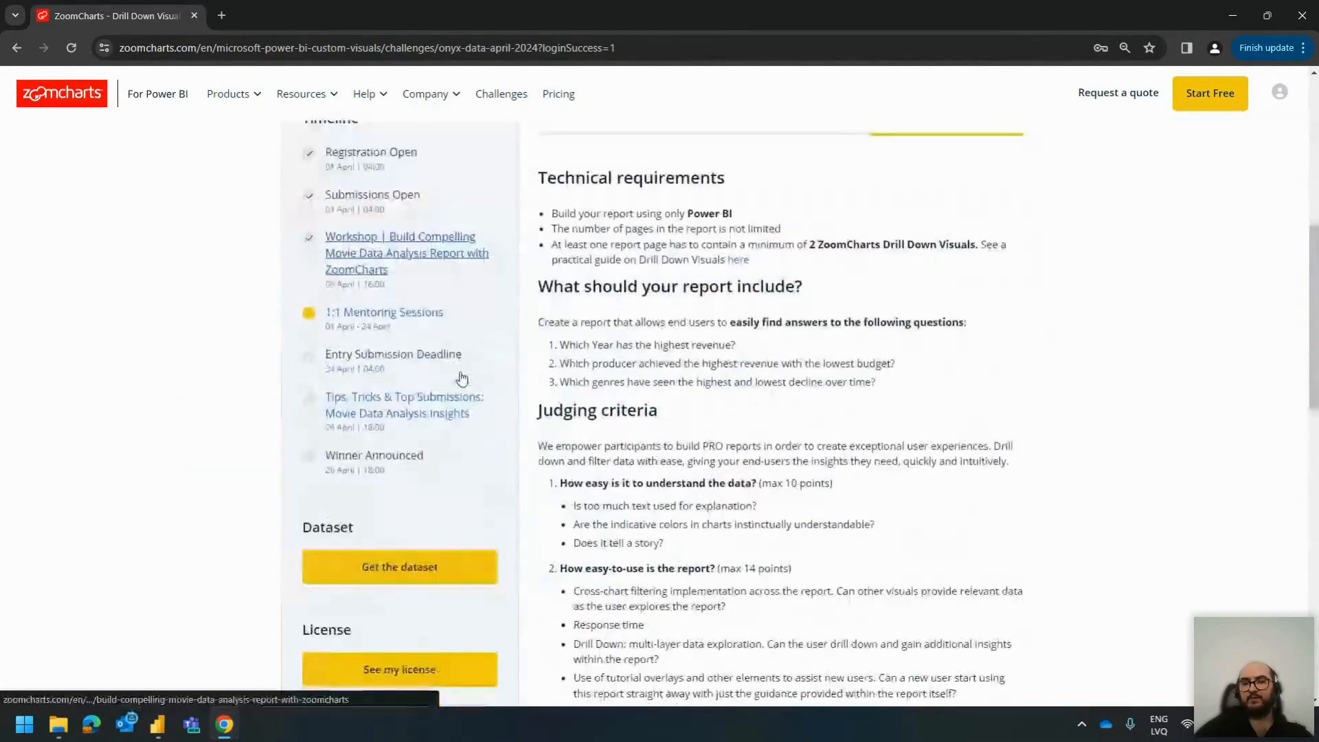
pyautogui.scroll(15, 599, 391)
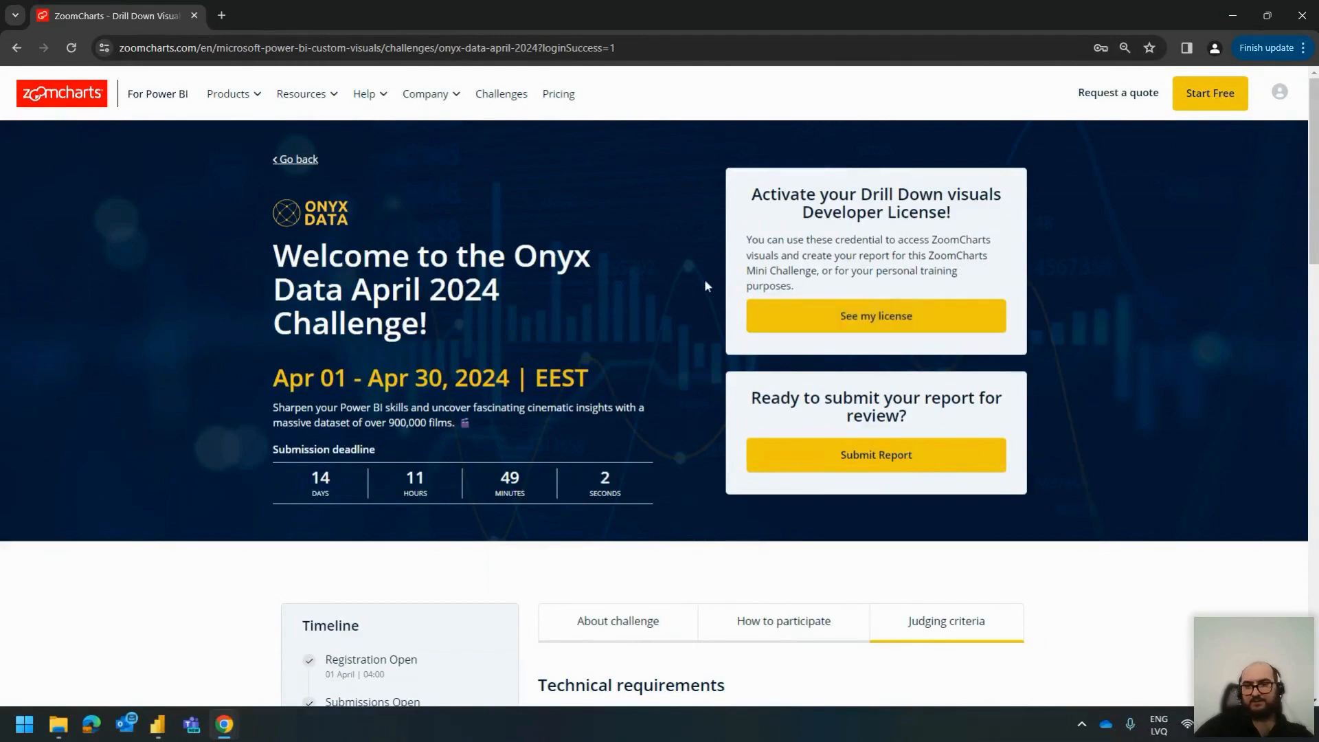
# Step: Highlight the dataset size in the challenge's introductory text
pyautogui.moveTo(458, 424)
pyautogui.mouseDown()
pyautogui.moveTo(389, 426)
pyautogui.moveTo(453, 424)
pyautogui.mouseUp()
pyautogui.click(449, 425)
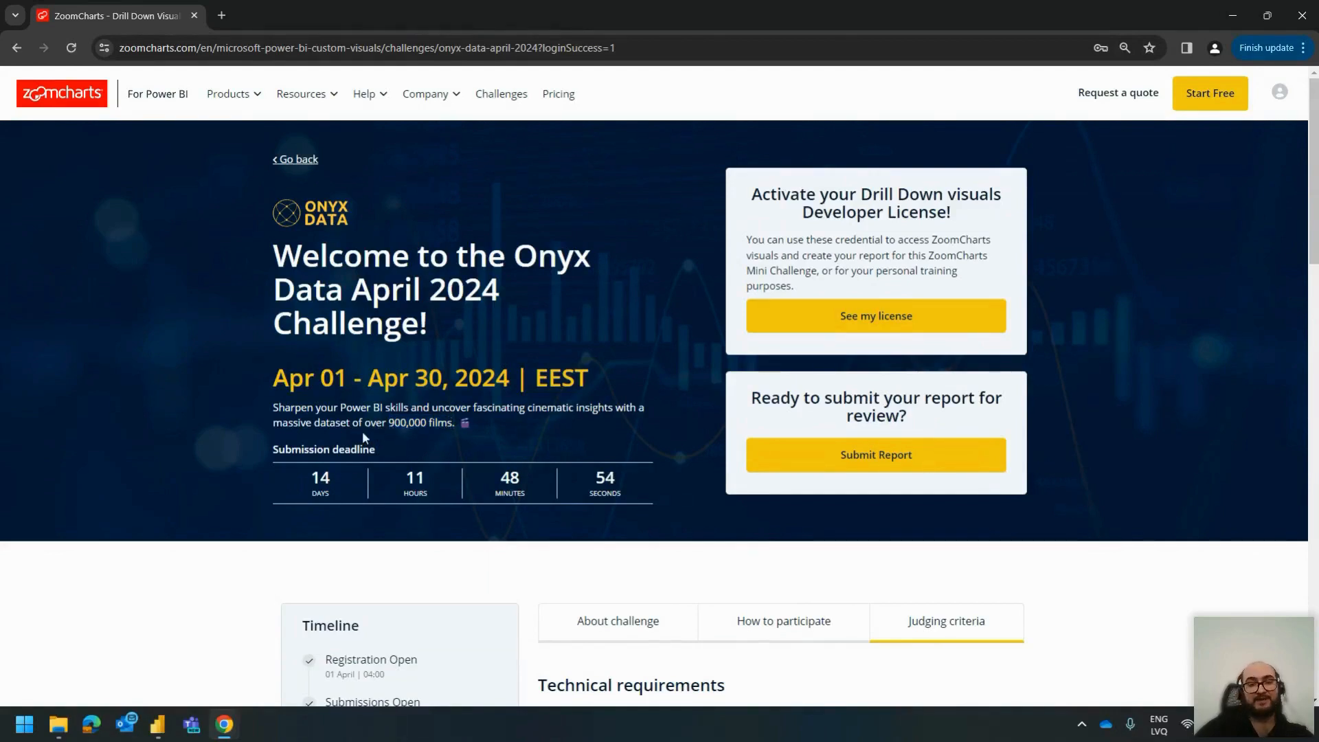
pyautogui.moveTo(389, 425); pyautogui.dragTo(414, 427)
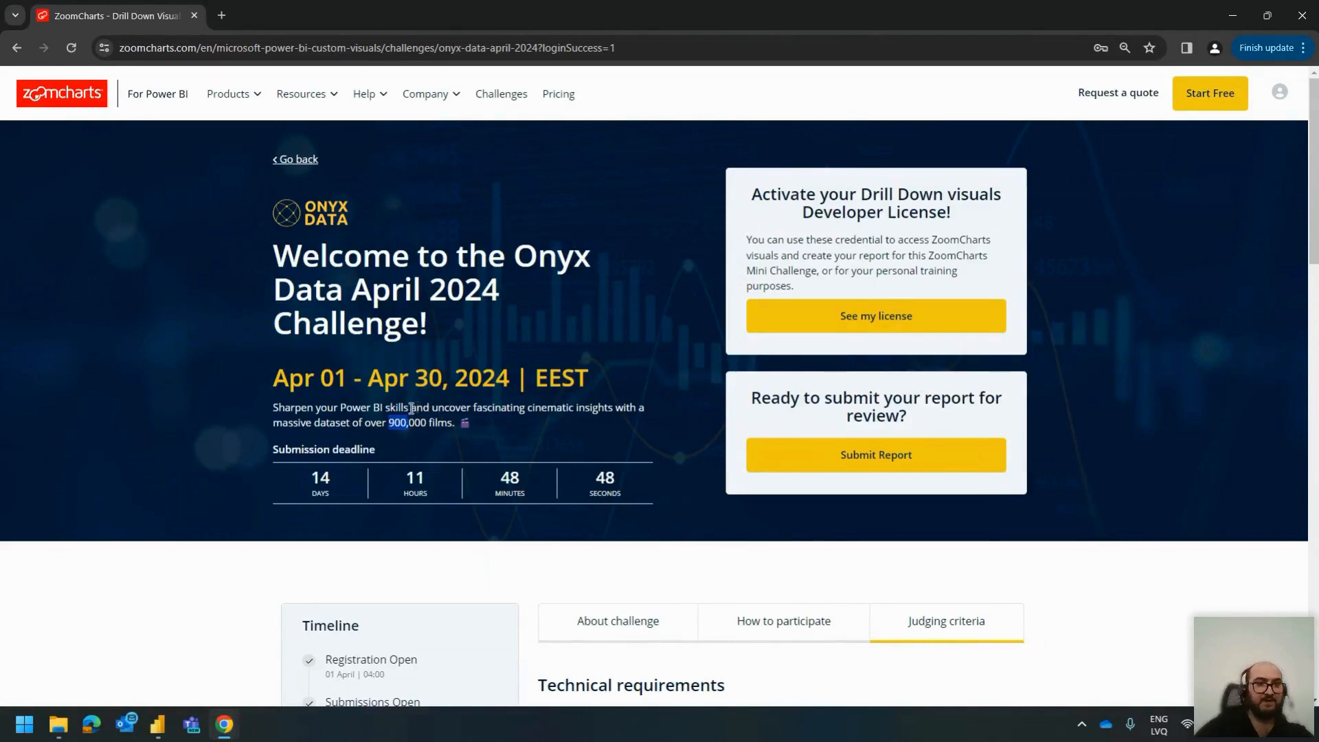
# Step: Switch to Power BI Desktop and import TMDB_Movies_dataset.csv from the Desktop's OnyxData folder as Text/CSV, opening it for data transformation
pyautogui.hotkey('alt', 'Tab')
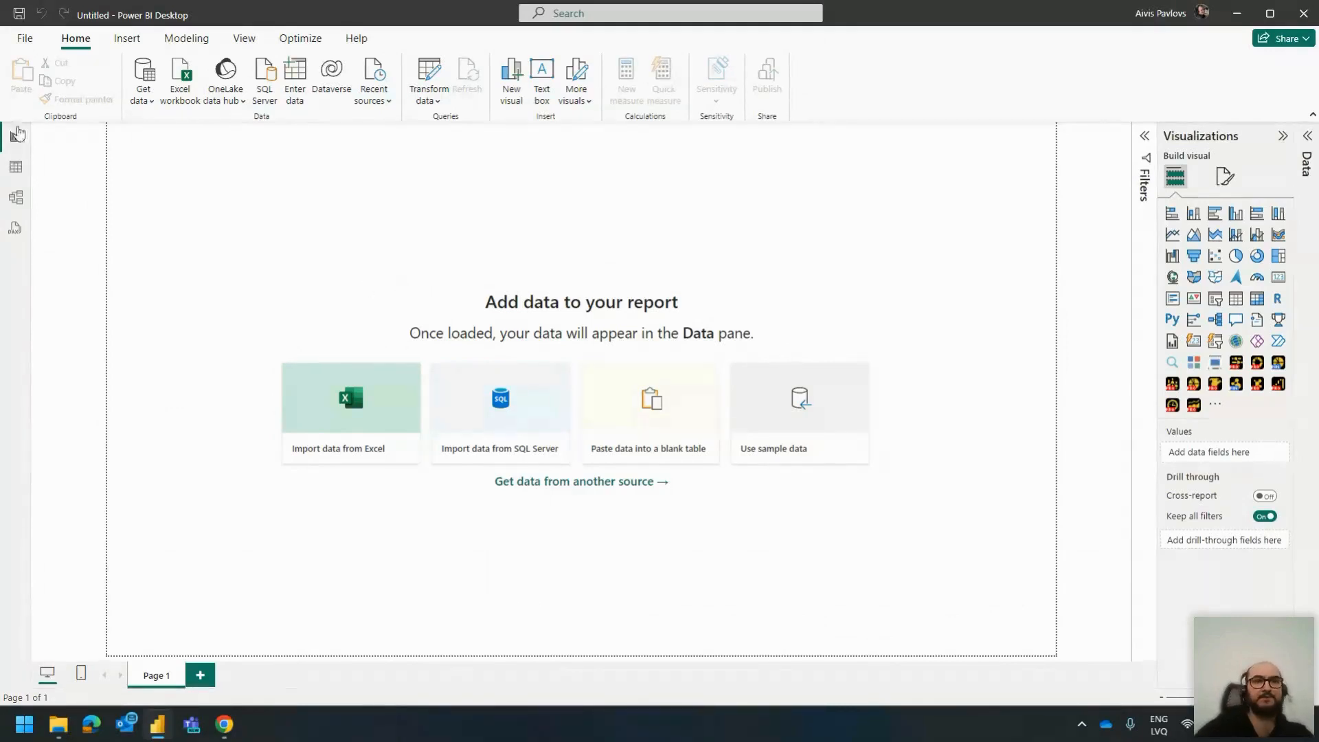
pyautogui.click(144, 96)
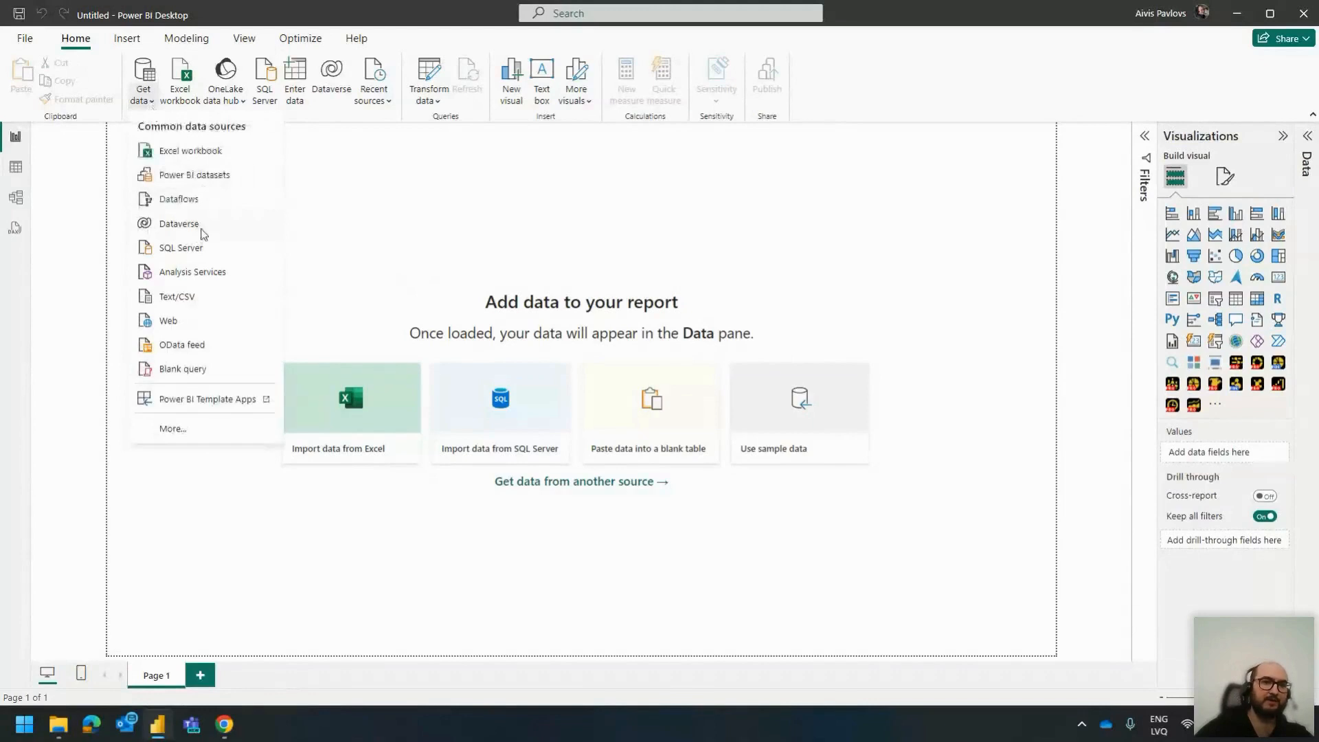
pyautogui.click(221, 300)
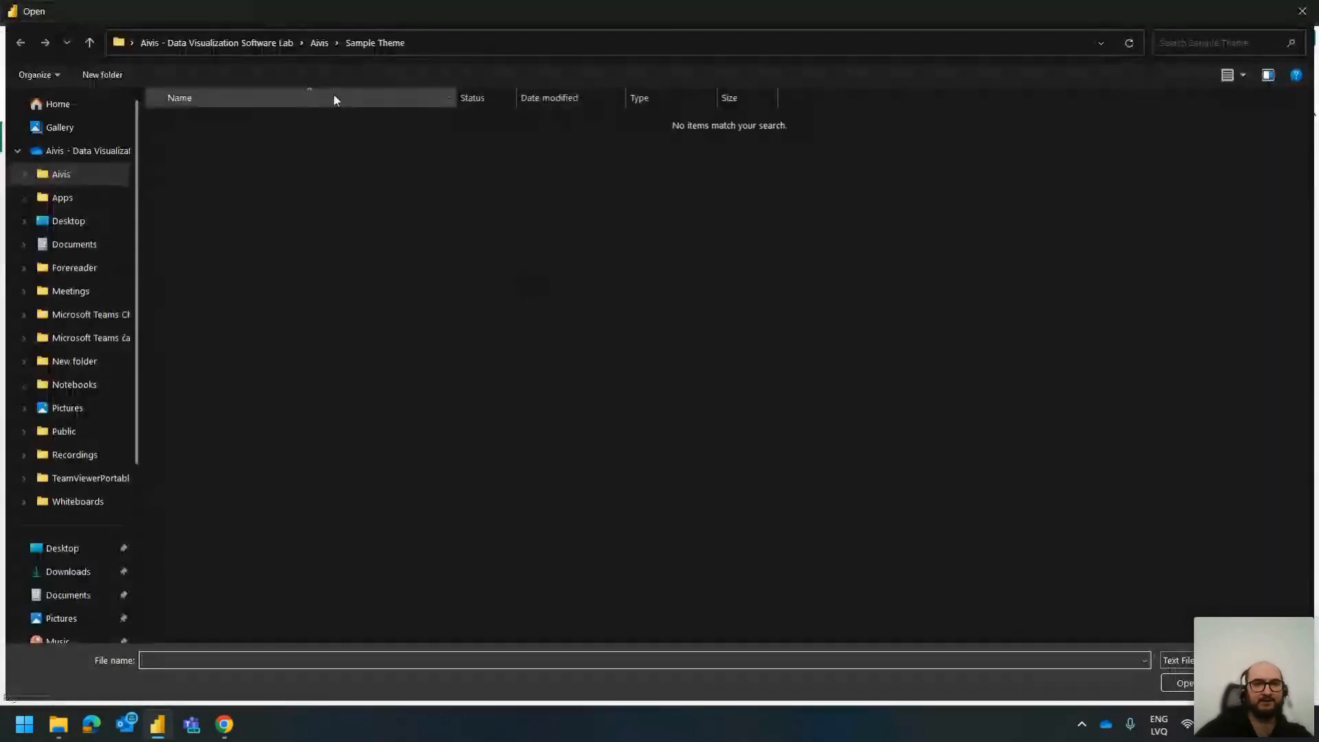
pyautogui.click(81, 222)
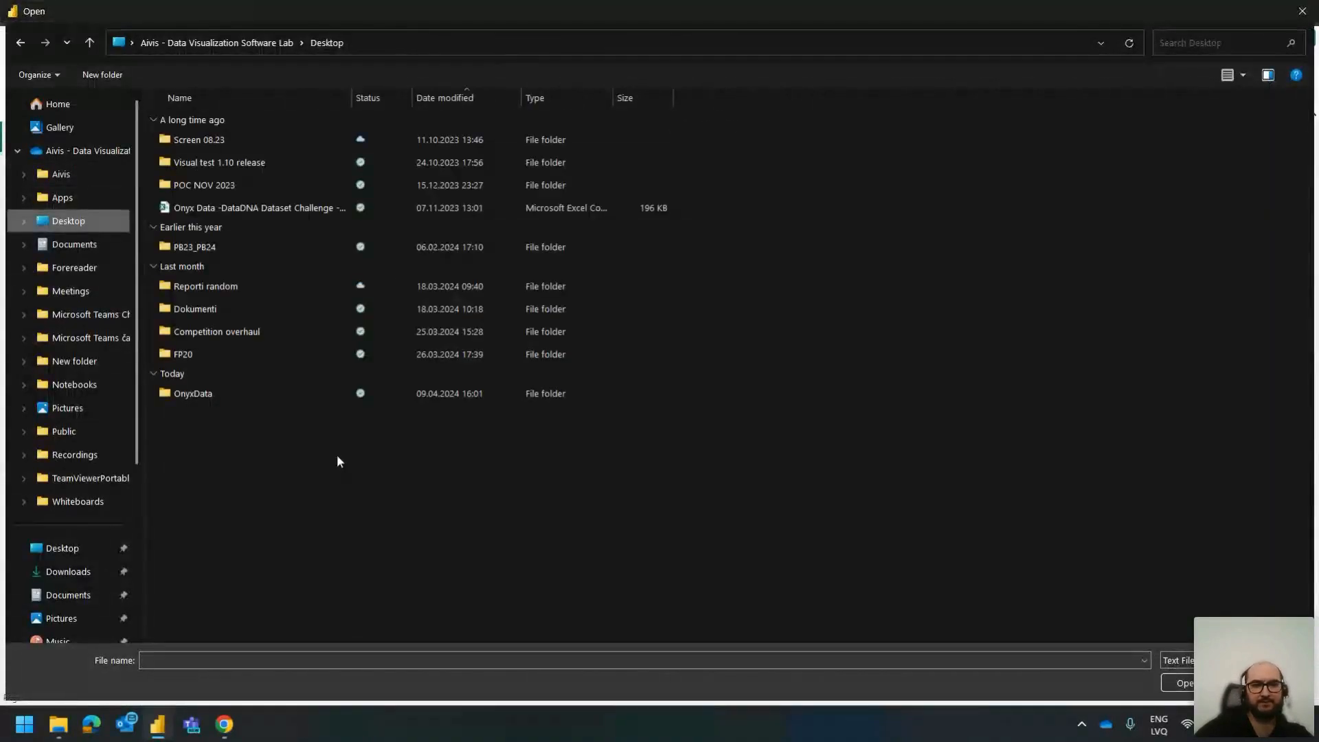
pyautogui.doubleClick(227, 395)
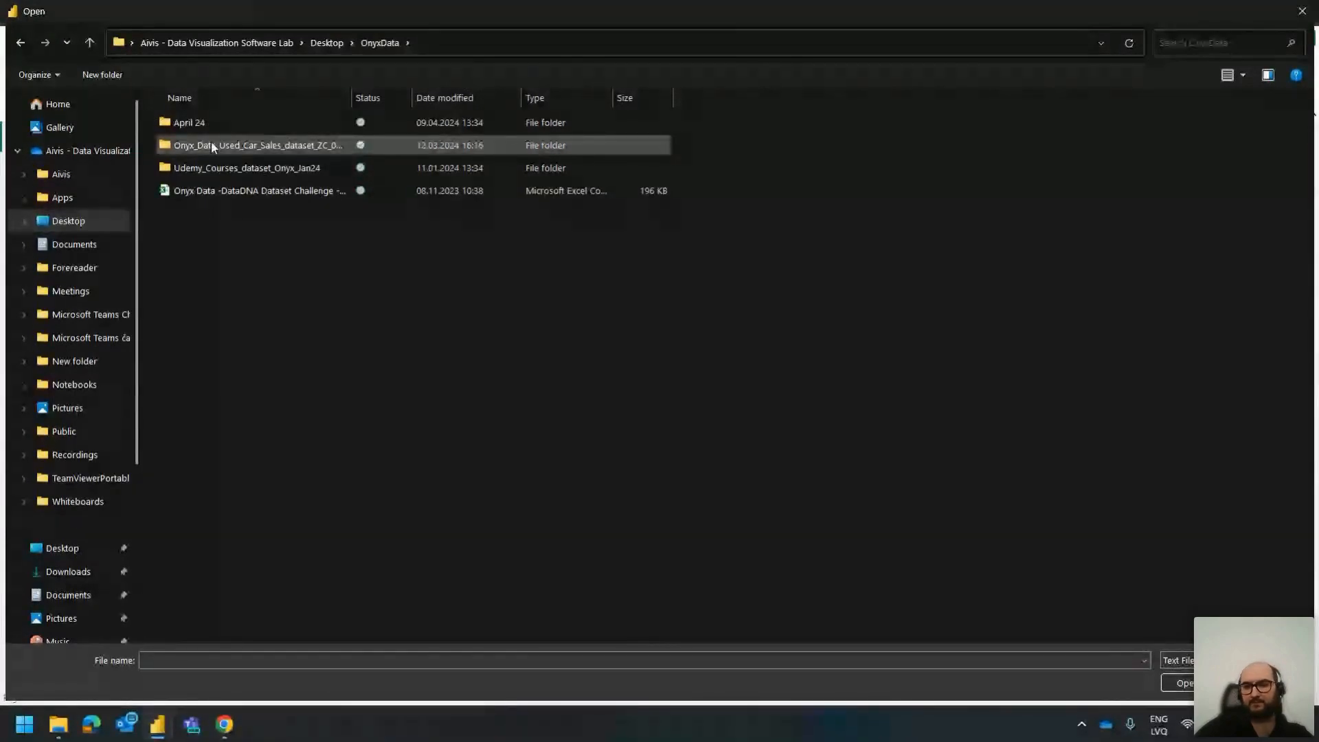
pyautogui.press('Escape')
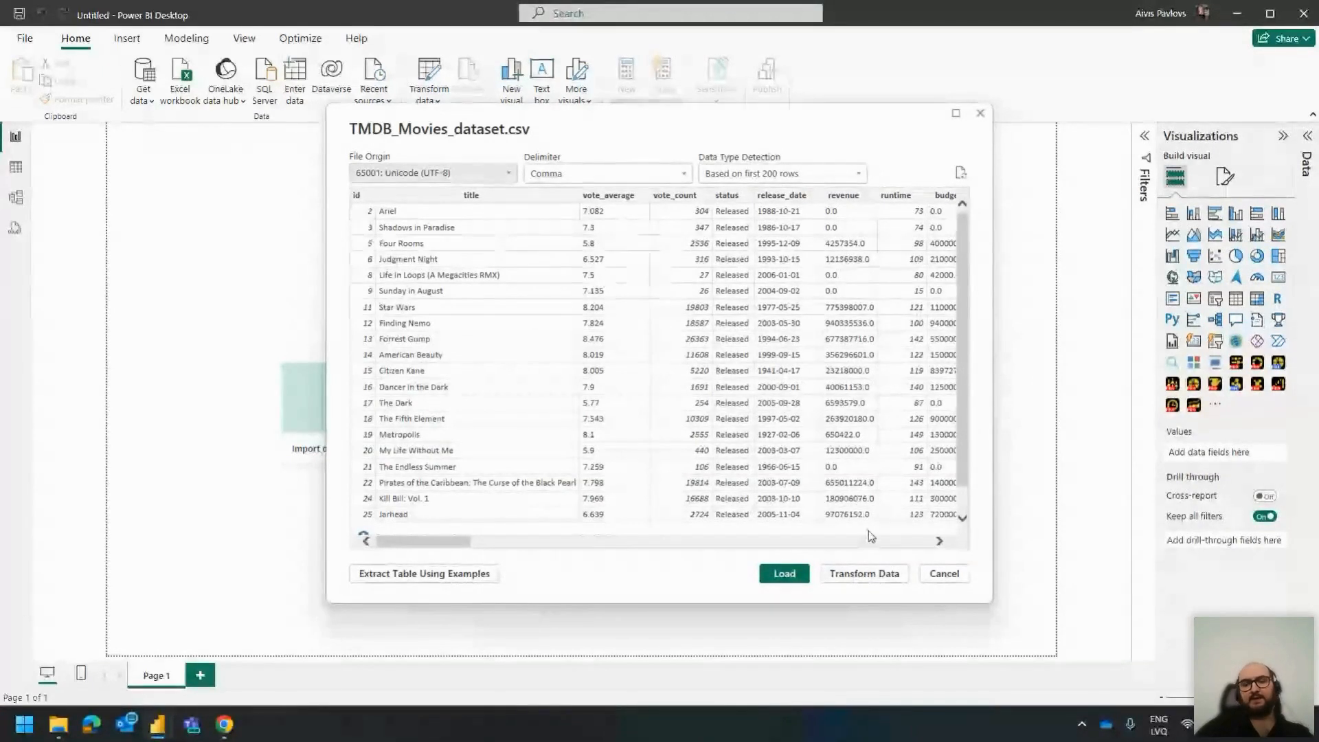
pyautogui.click(864, 574)
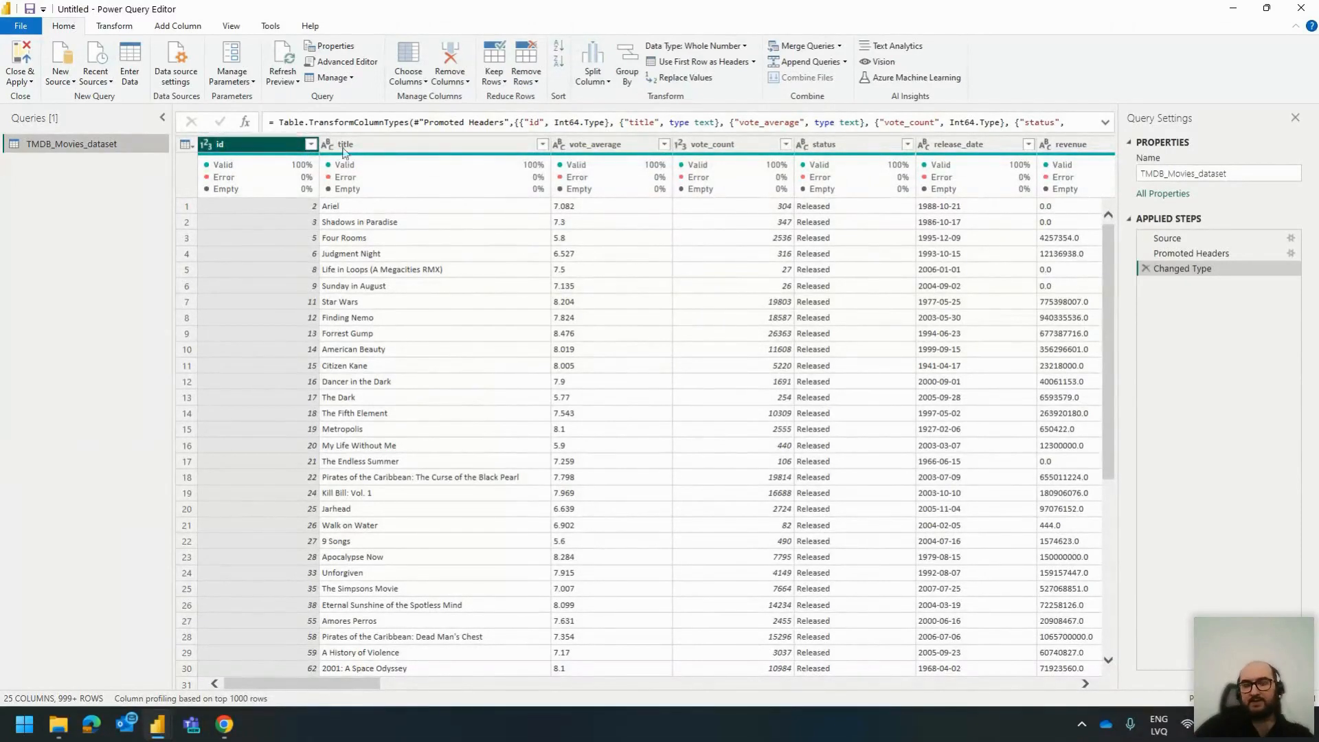
# Step: Review the column quality indicators and the profiling range options, keeping column profiling based on the top 1000 rows
pyautogui.moveTo(396, 158)
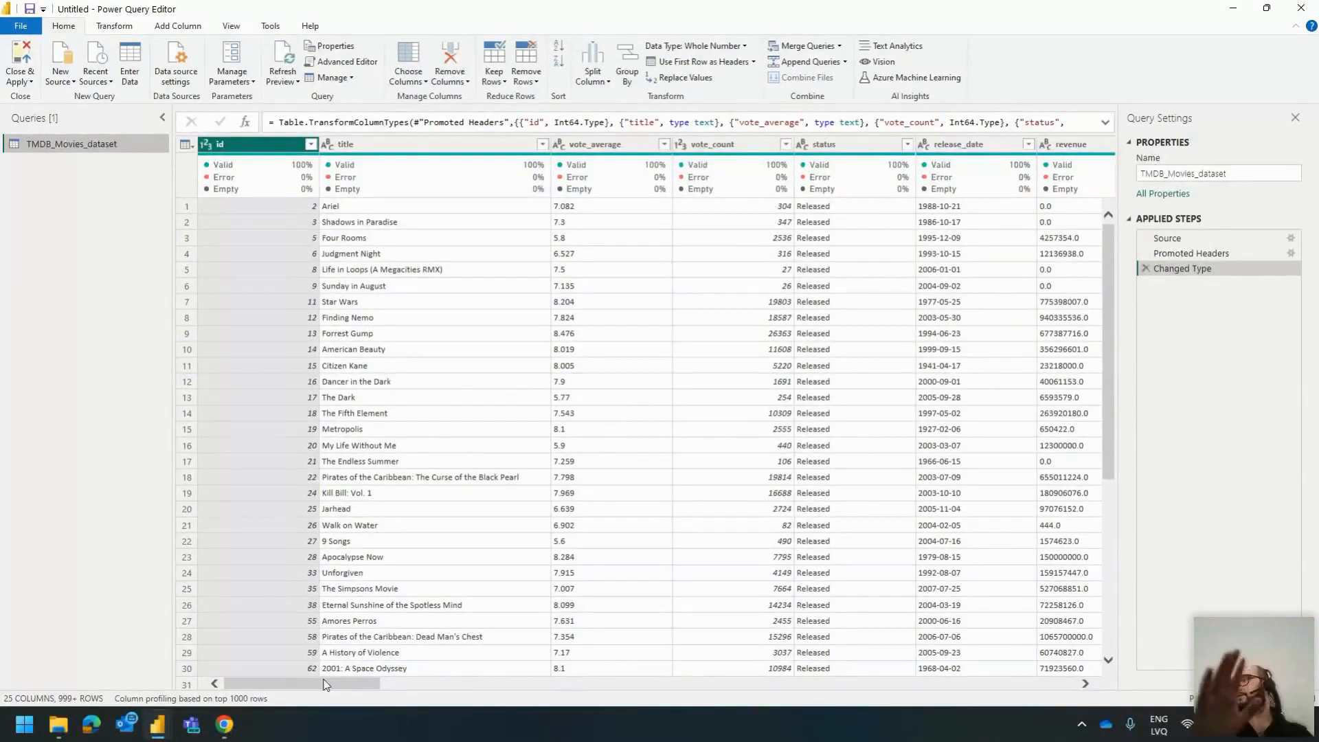
pyautogui.moveTo(320, 685); pyautogui.dragTo(322, 680)
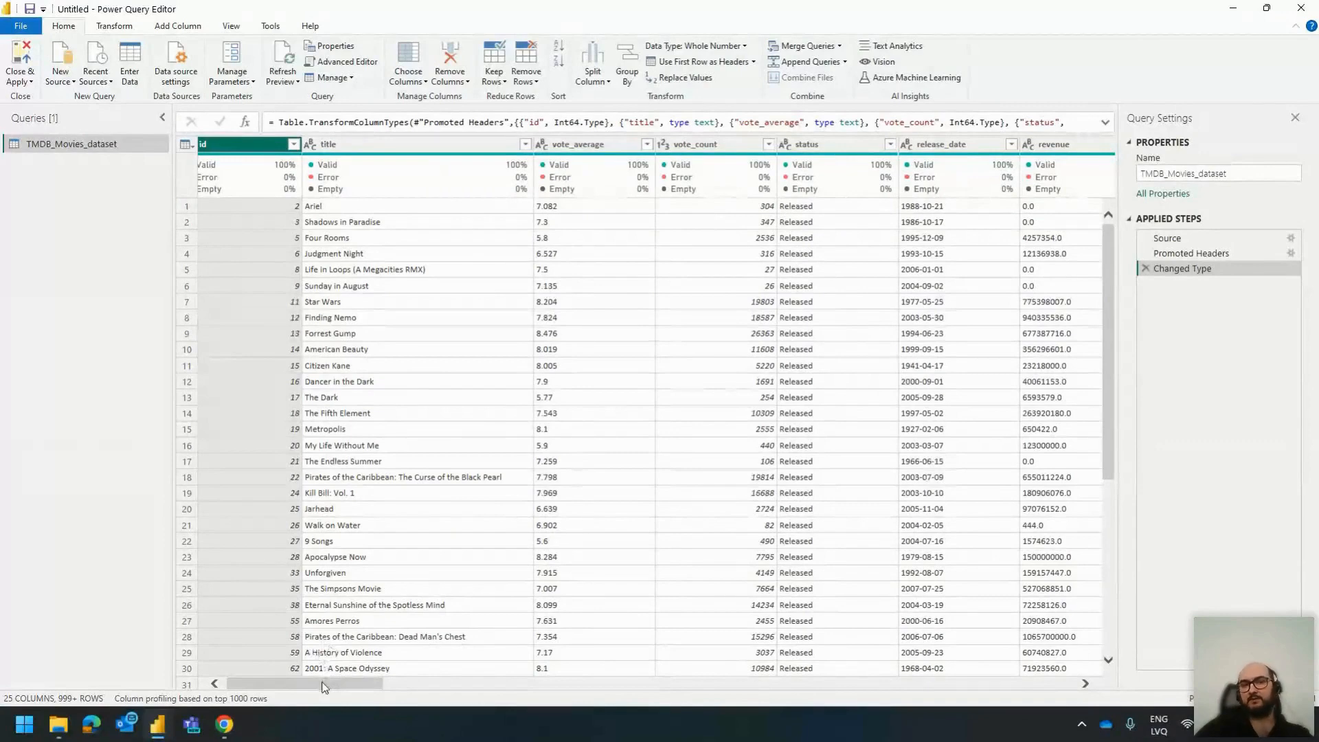
pyautogui.click(231, 25)
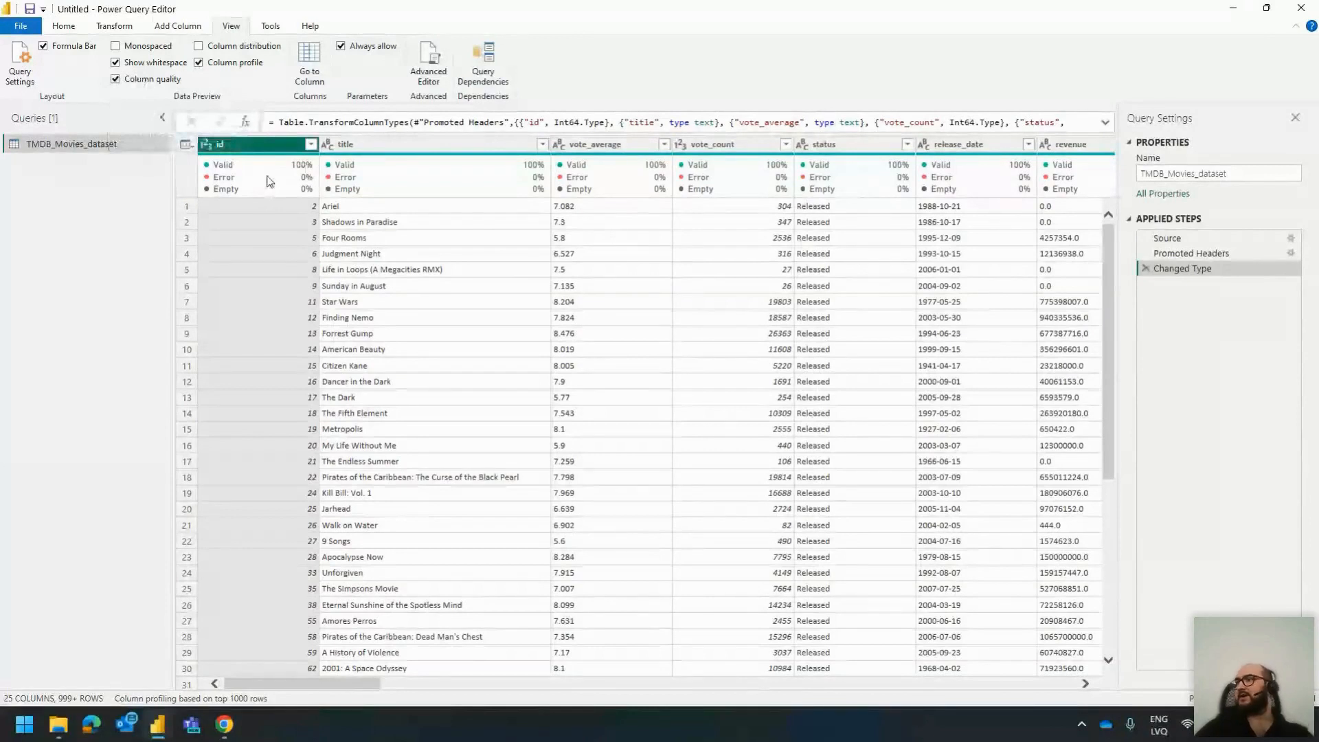
pyautogui.moveTo(273, 181)
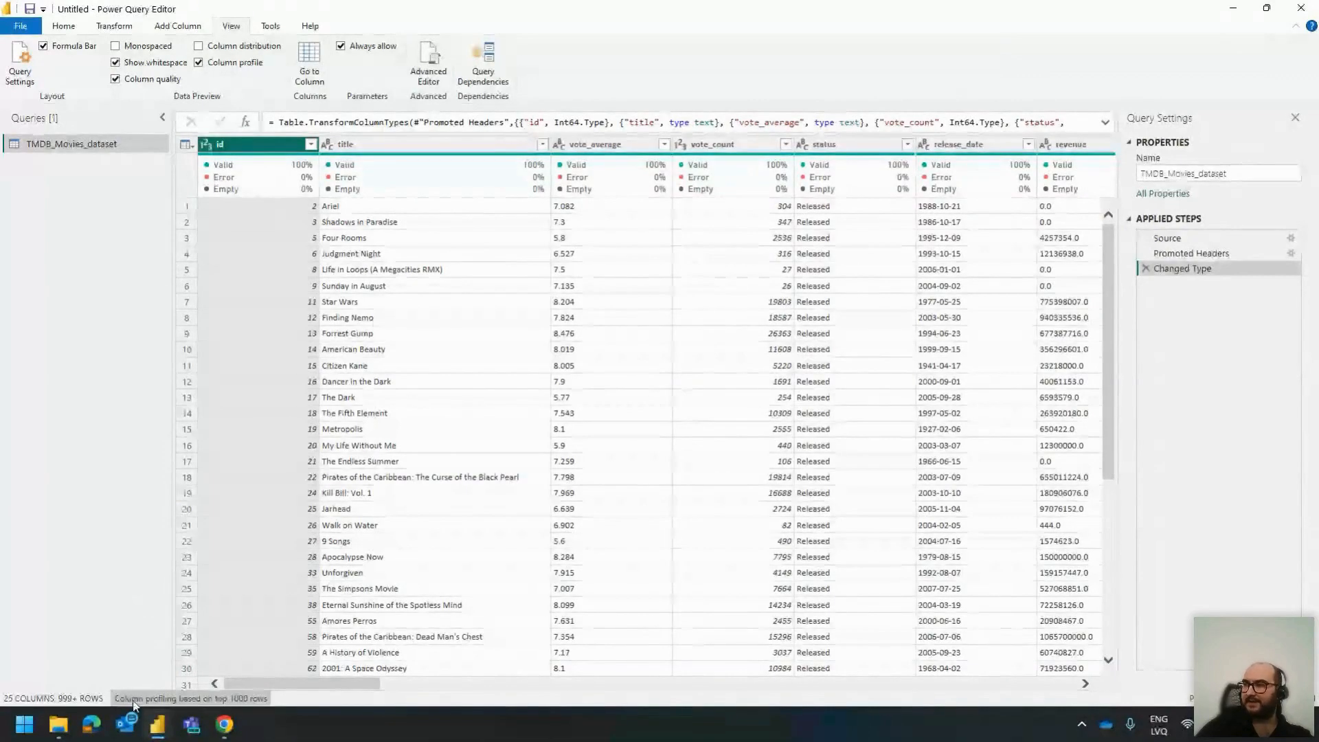
pyautogui.click(226, 699)
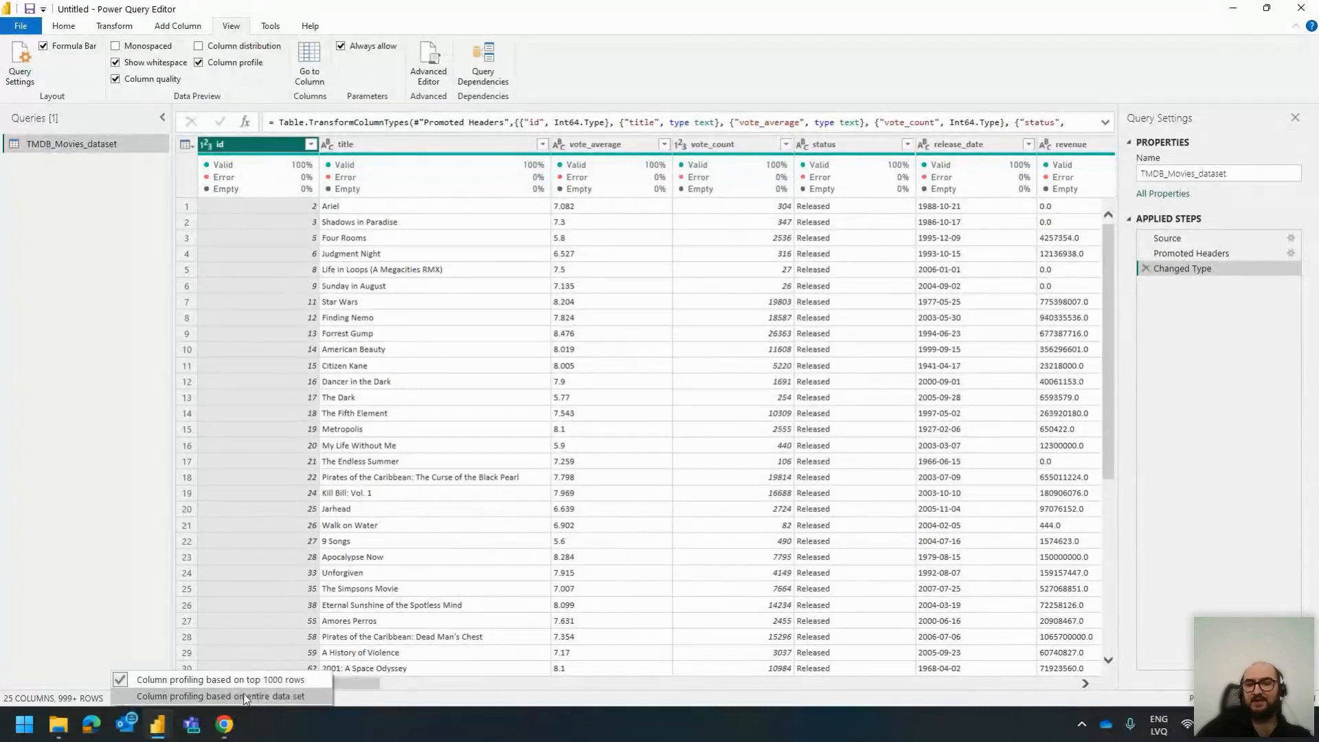
pyautogui.click(136, 536)
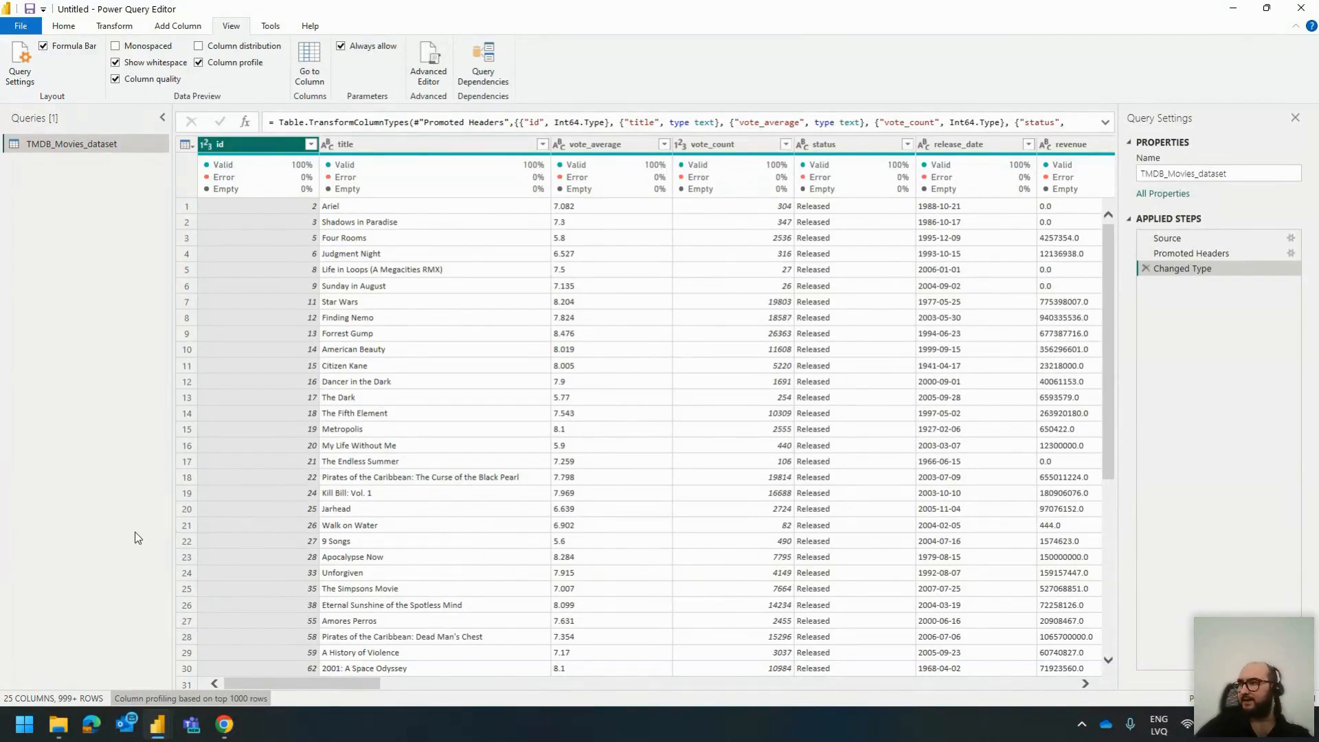
pyautogui.click(242, 699)
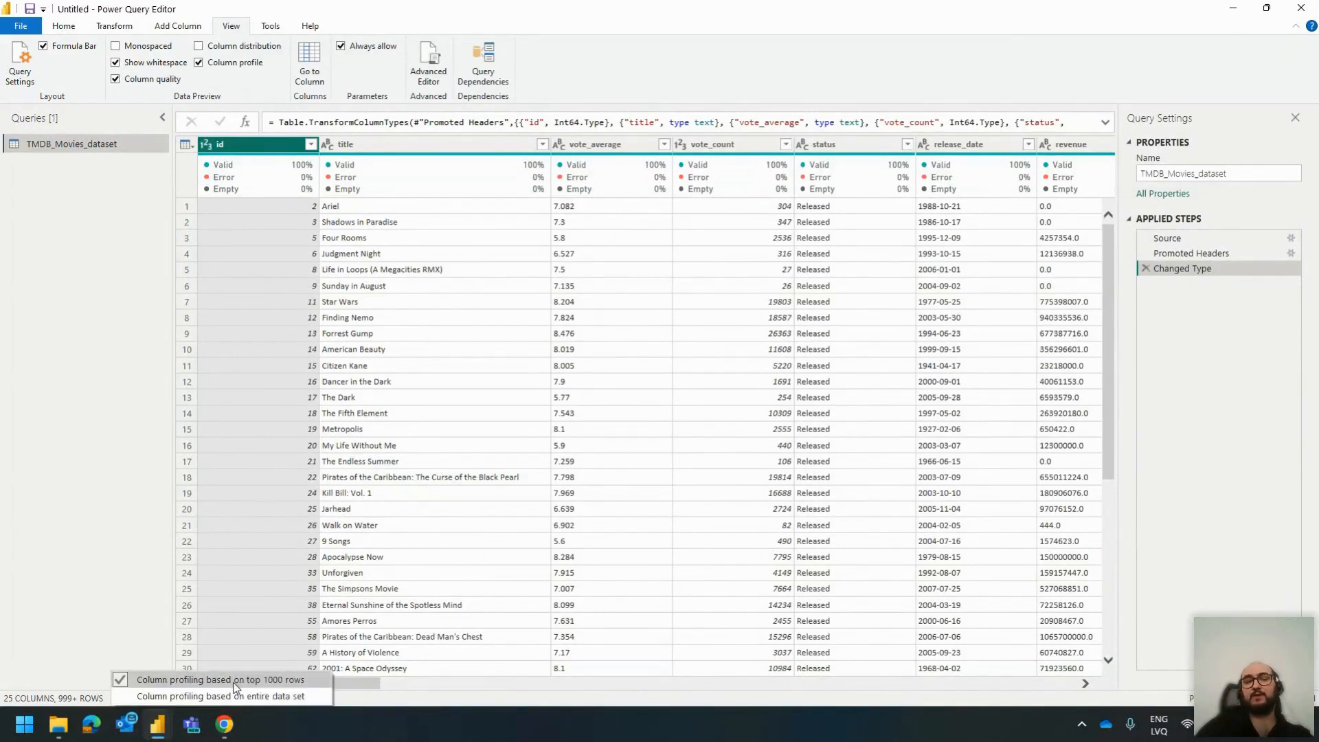
pyautogui.click(237, 682)
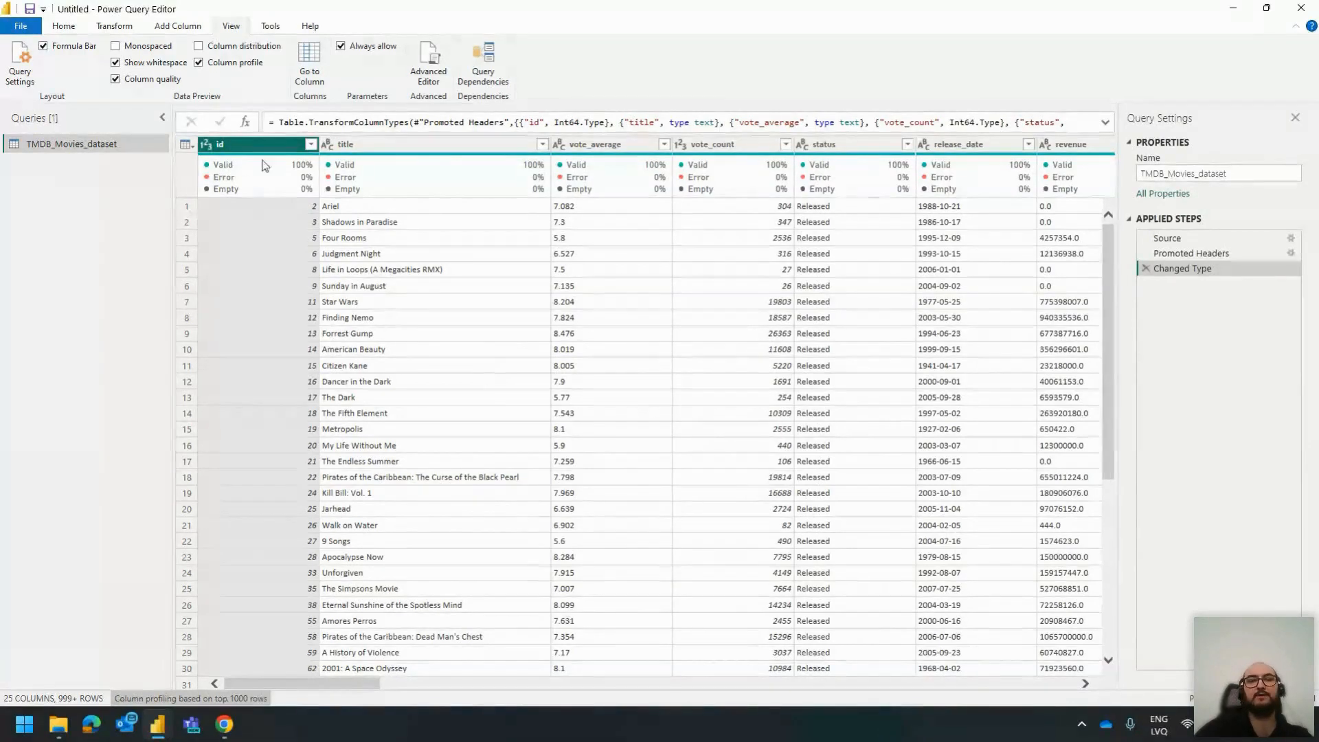
# Step: Try filtering the id column to the value 2 only, and delete the resulting filter step from the query
pyautogui.moveTo(229, 171)
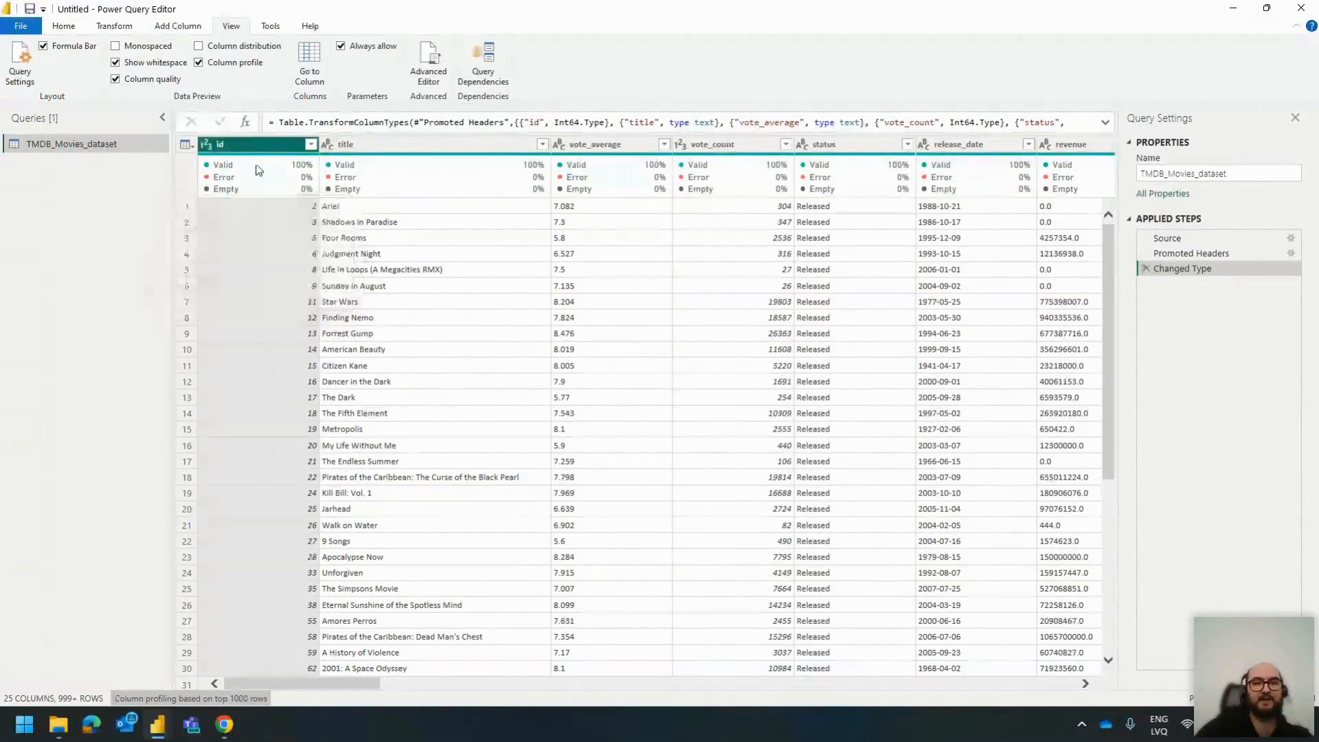
pyautogui.click(310, 144)
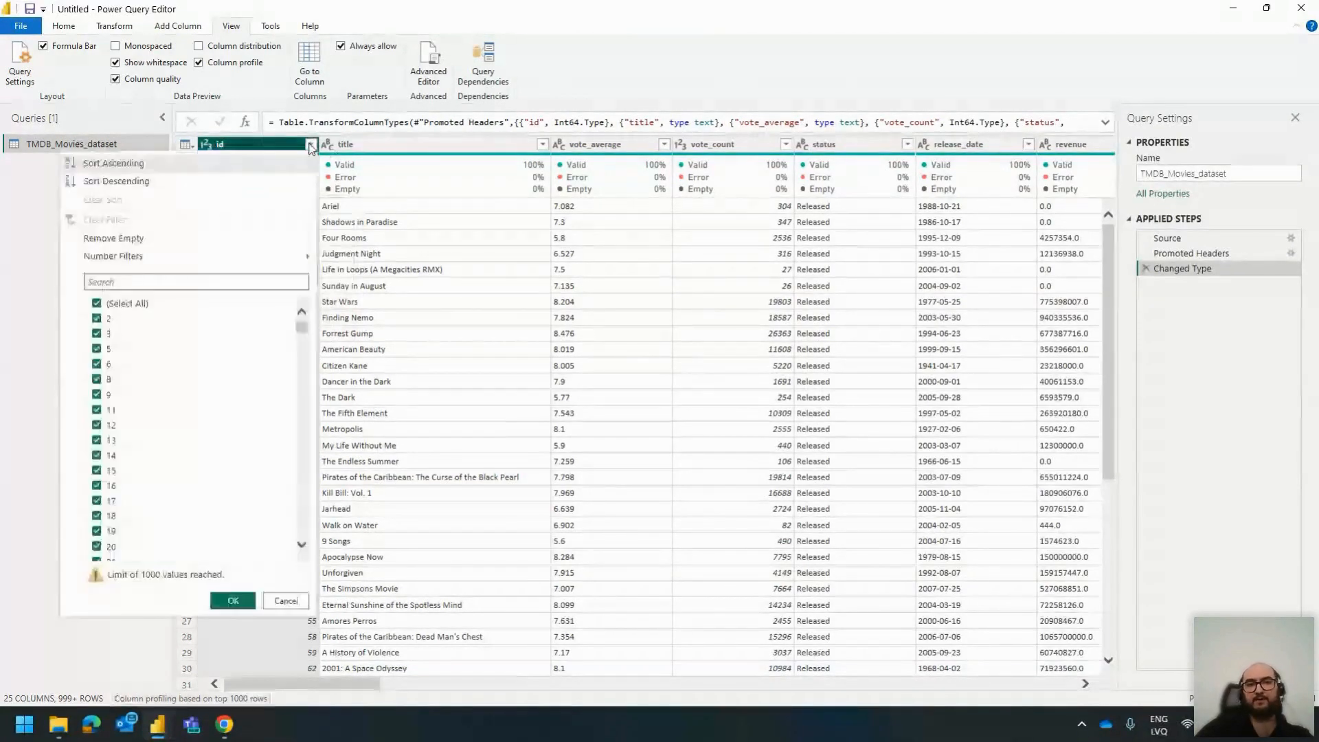
pyautogui.click(128, 304)
pyautogui.click(97, 318)
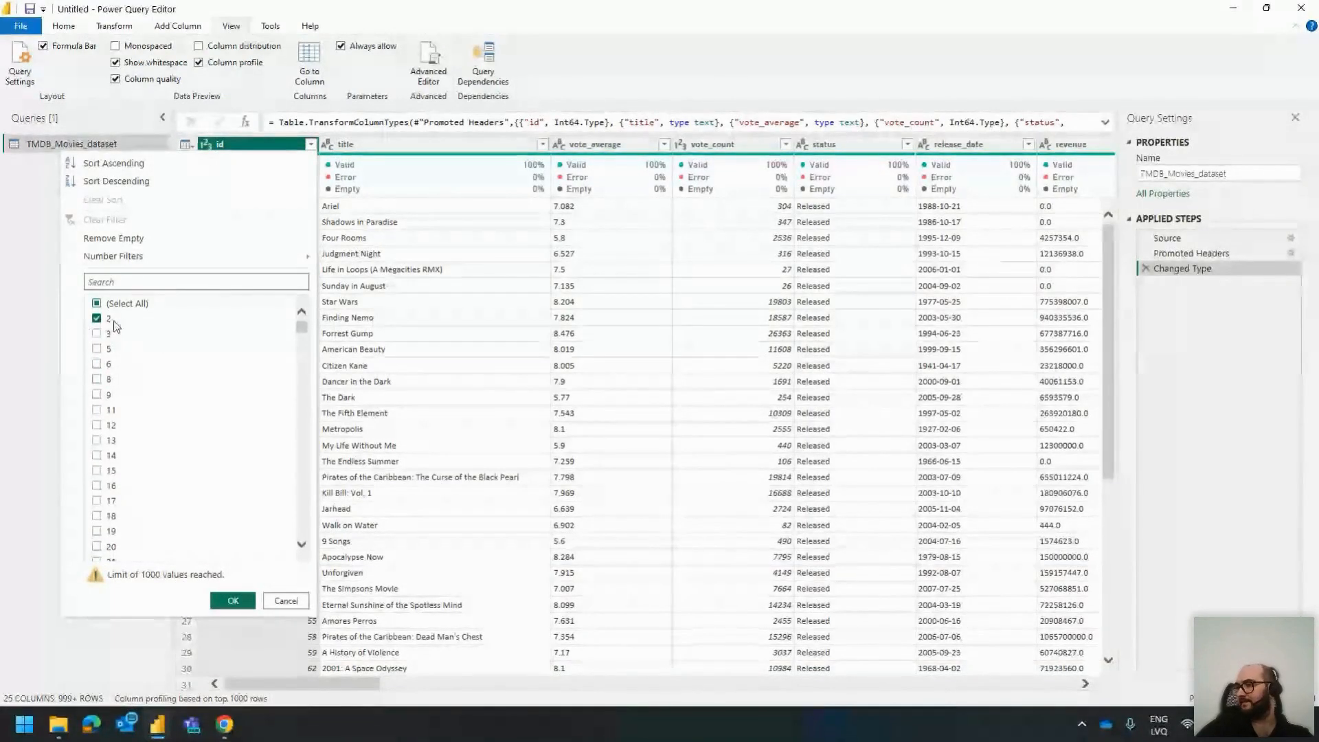
pyautogui.click(233, 601)
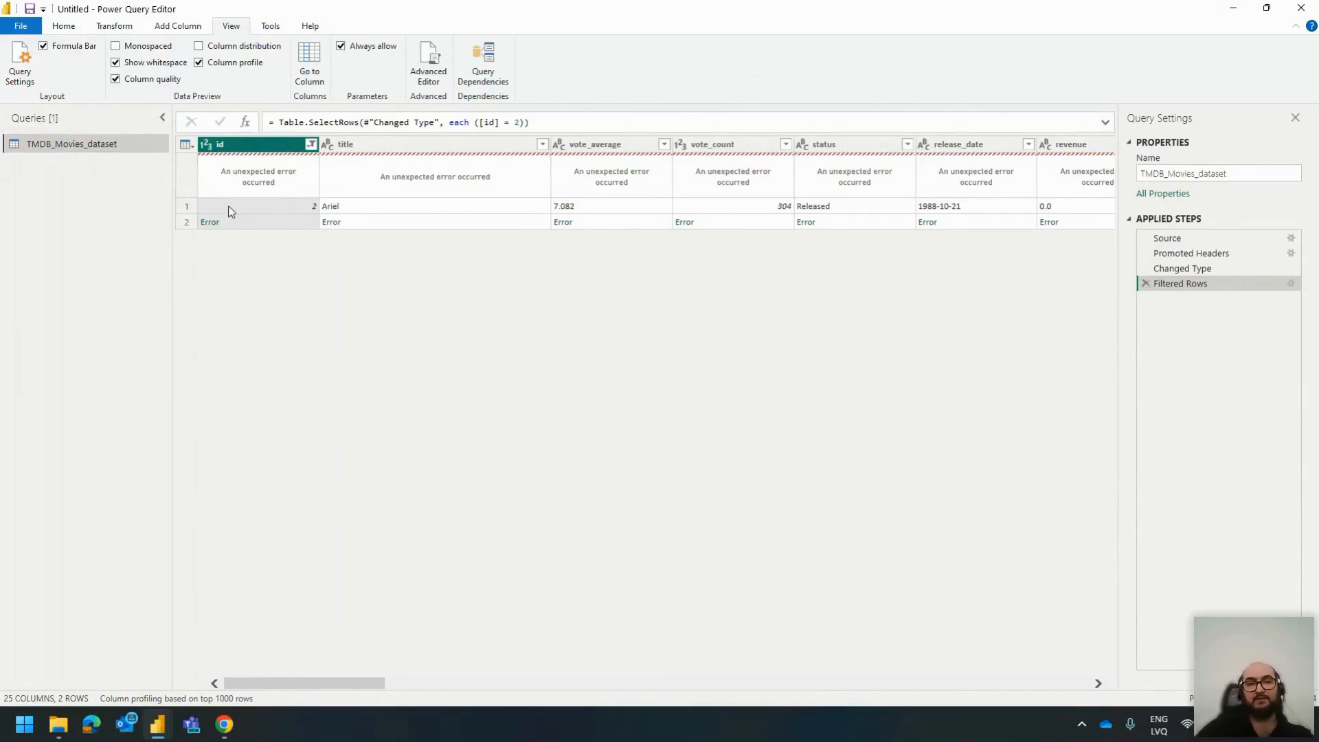
pyautogui.click(1145, 284)
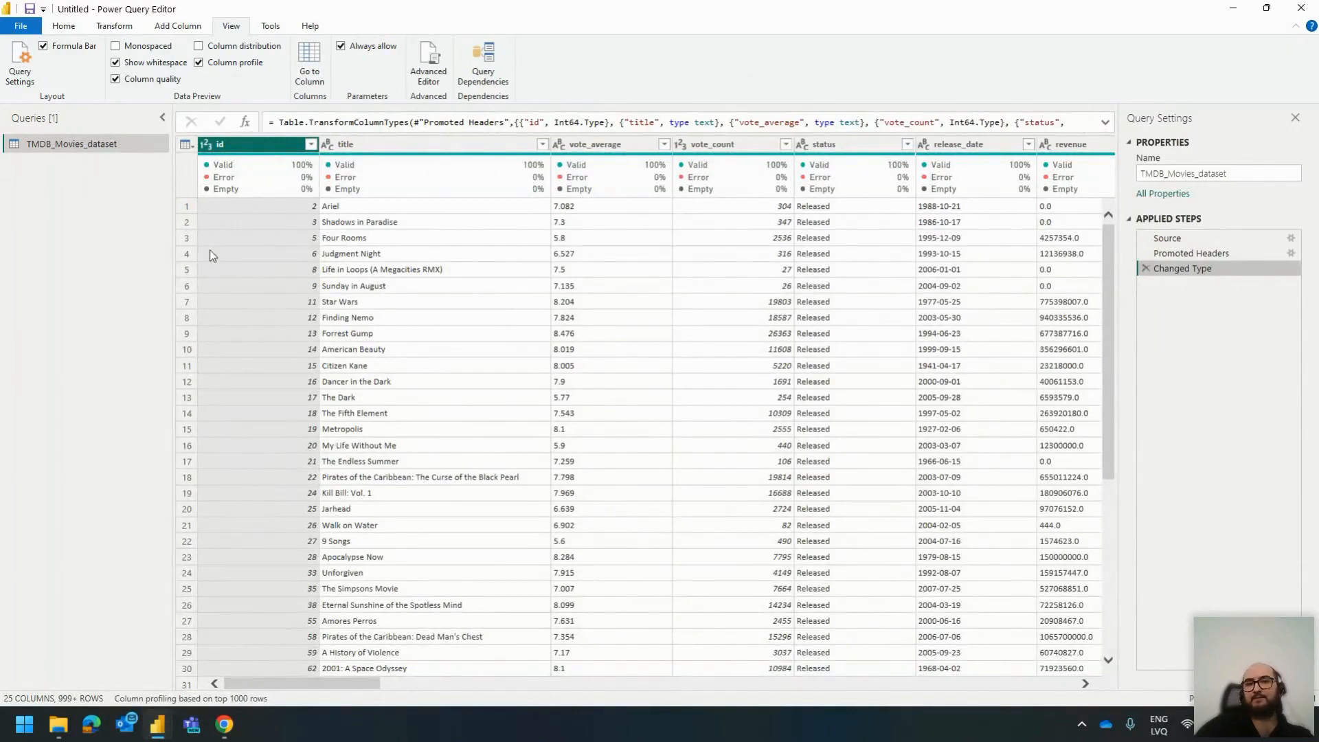
# Step: Filter the id column to the value 2 again and display the error details of the second row
pyautogui.click(63, 25)
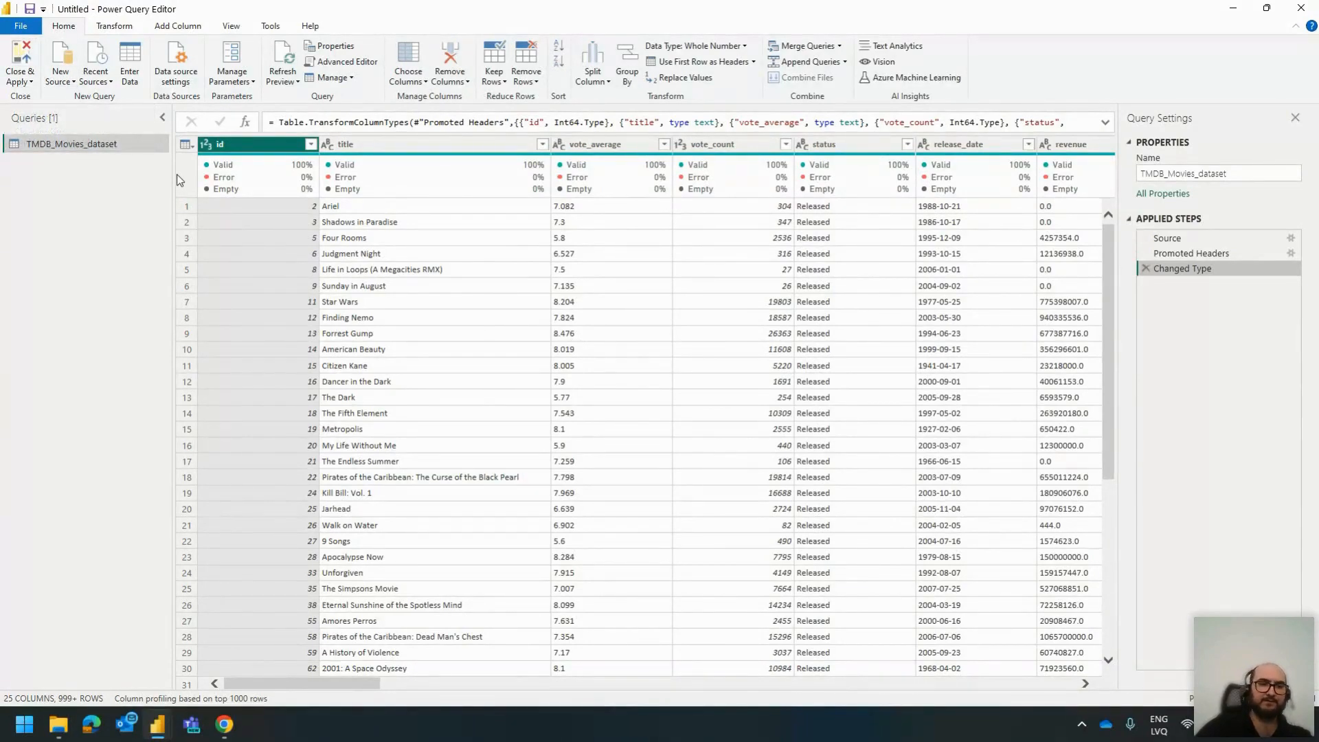
pyautogui.click(311, 144)
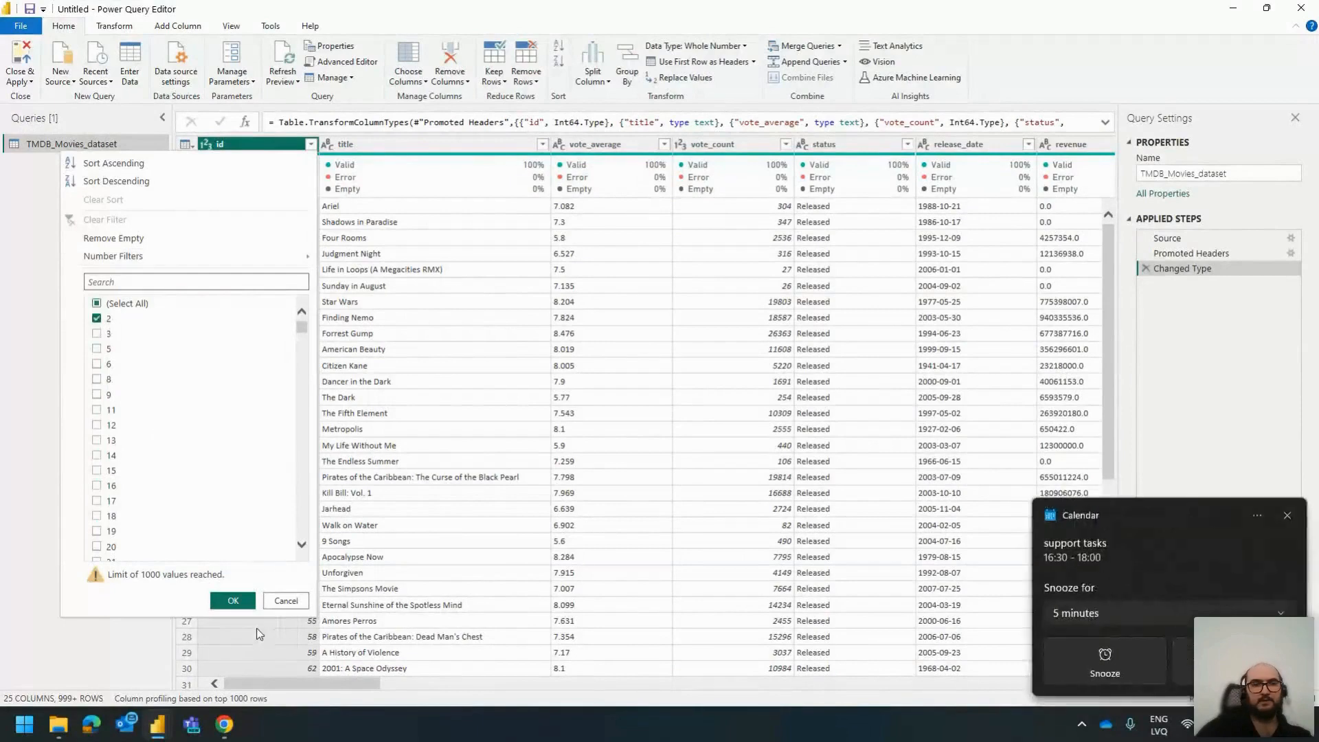
pyautogui.click(234, 601)
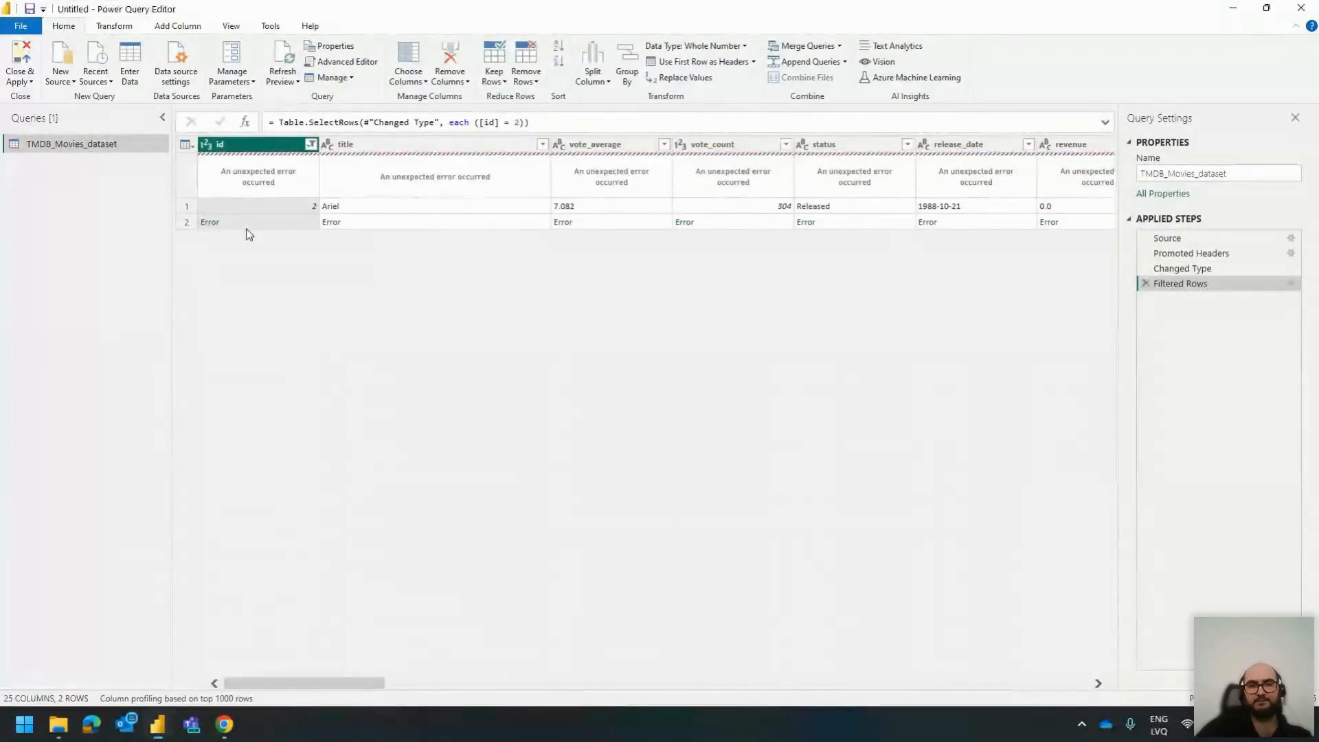
pyautogui.click(275, 222)
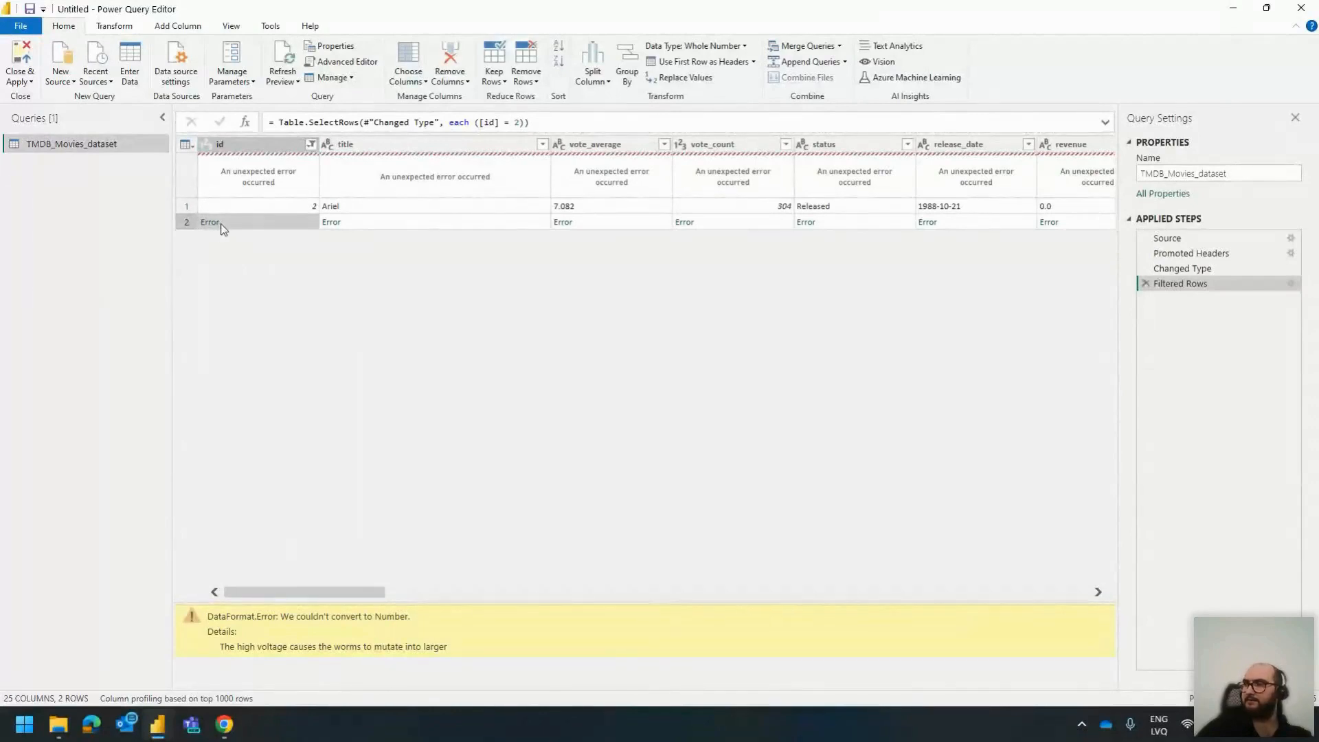
# Step: Examine the error message and details of the failed id value, and delete the Filtered Rows step
pyautogui.moveTo(220, 650); pyautogui.dragTo(405, 652)
pyautogui.click(419, 651)
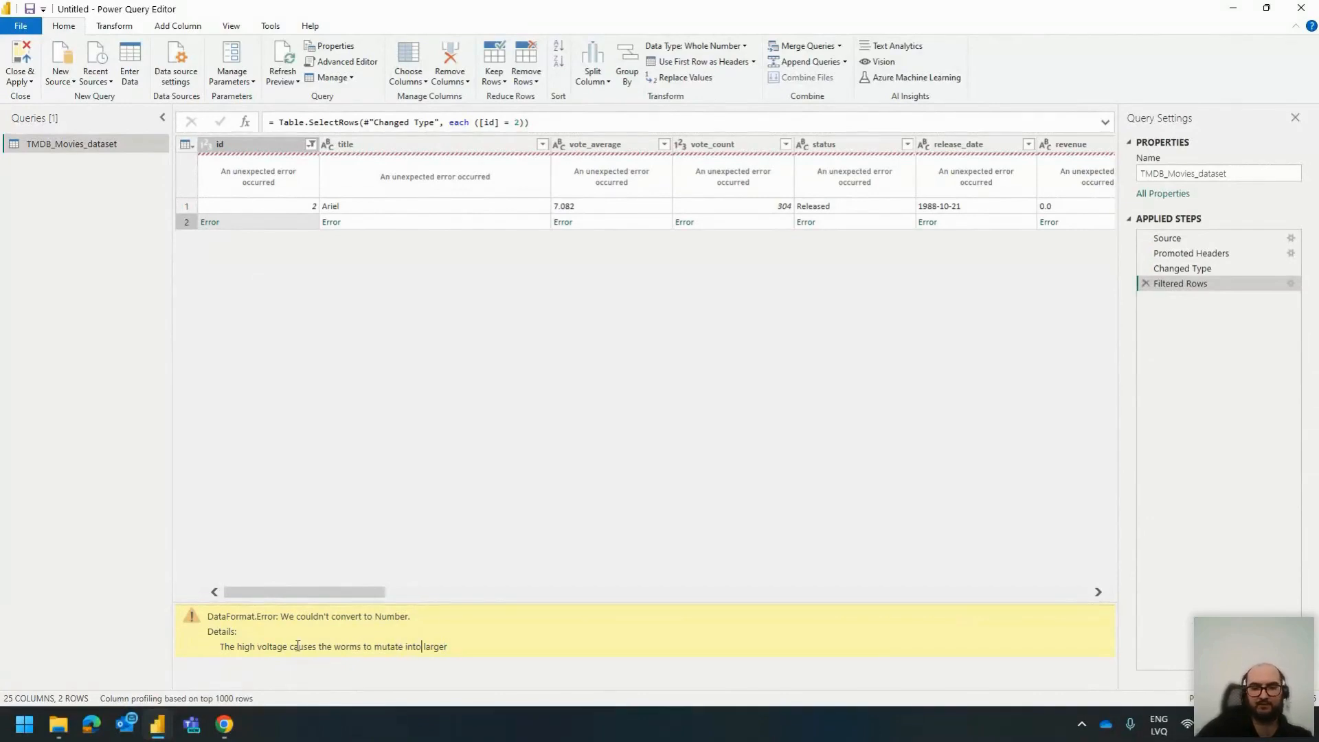
pyautogui.doubleClick(298, 647)
pyautogui.click(350, 647)
pyautogui.moveTo(375, 647); pyautogui.dragTo(392, 649)
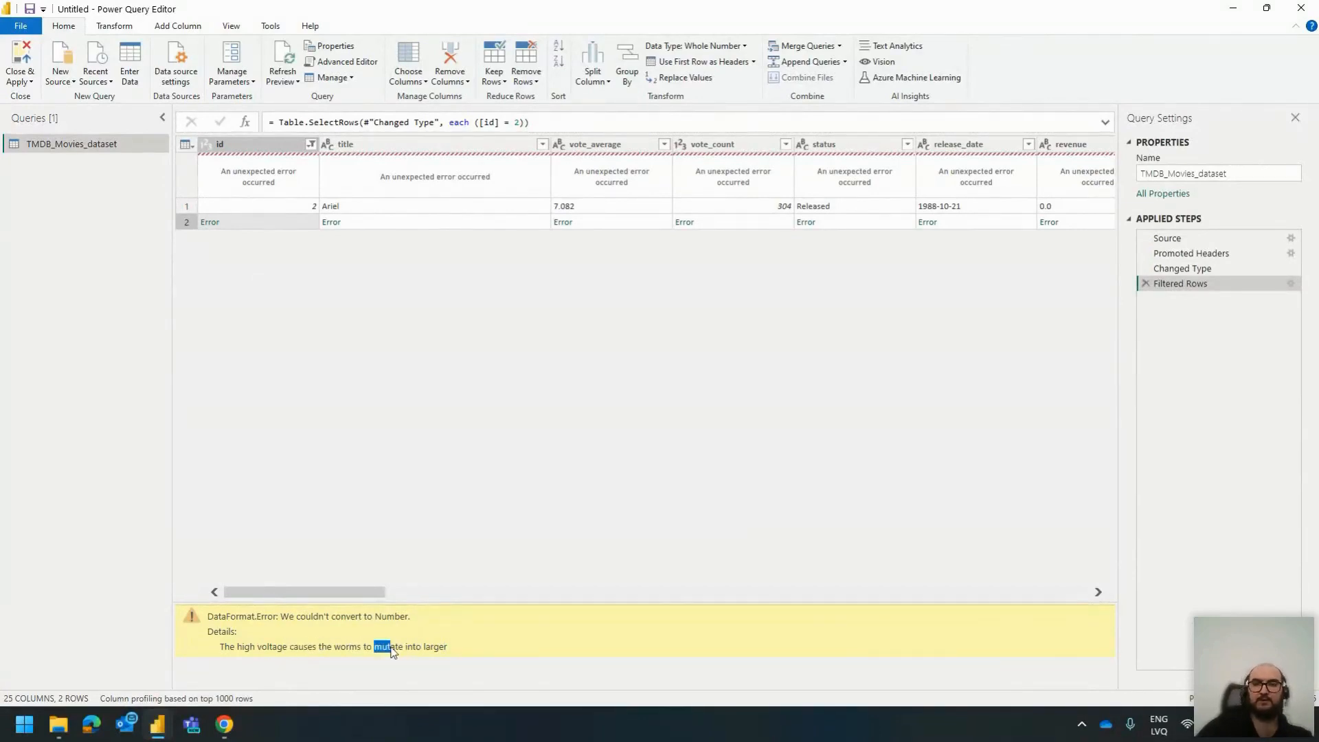
pyautogui.click(427, 650)
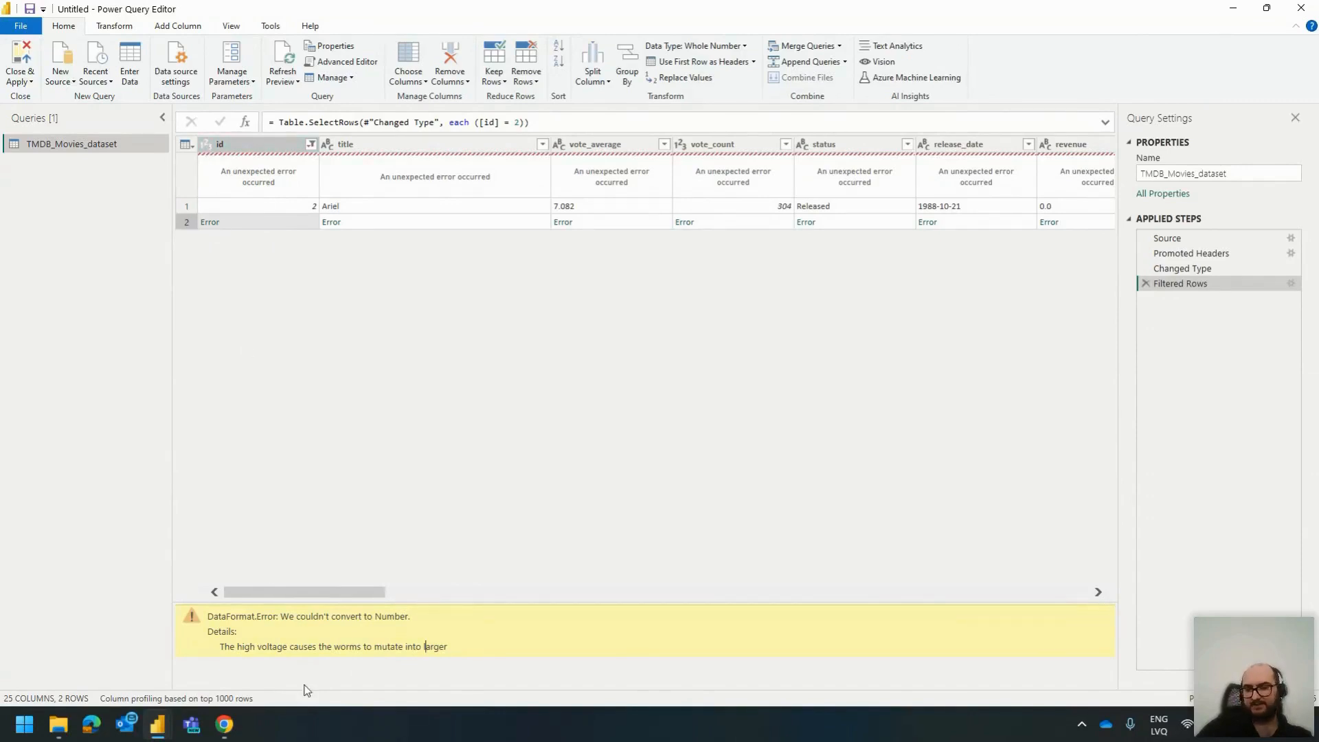
pyautogui.moveTo(287, 616); pyautogui.dragTo(398, 624)
pyautogui.click(351, 616)
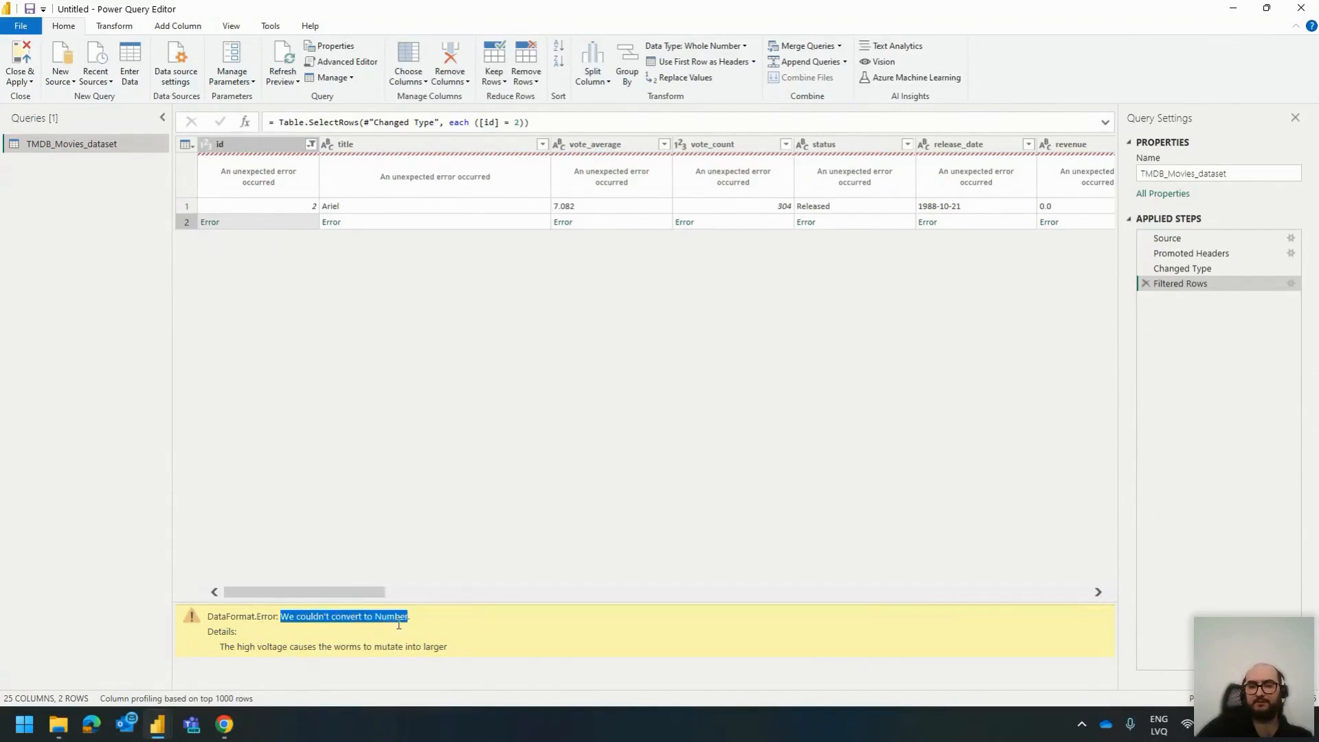
pyautogui.click(402, 627)
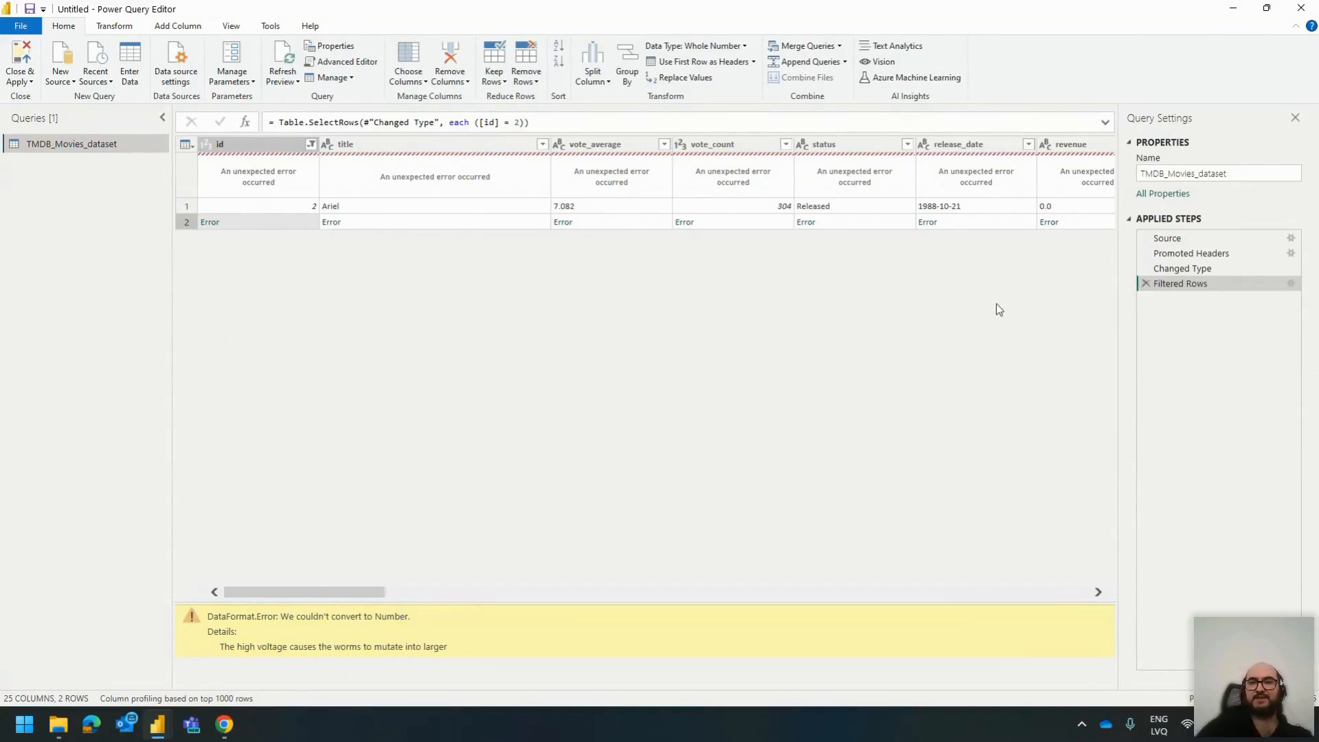
pyautogui.click(1146, 283)
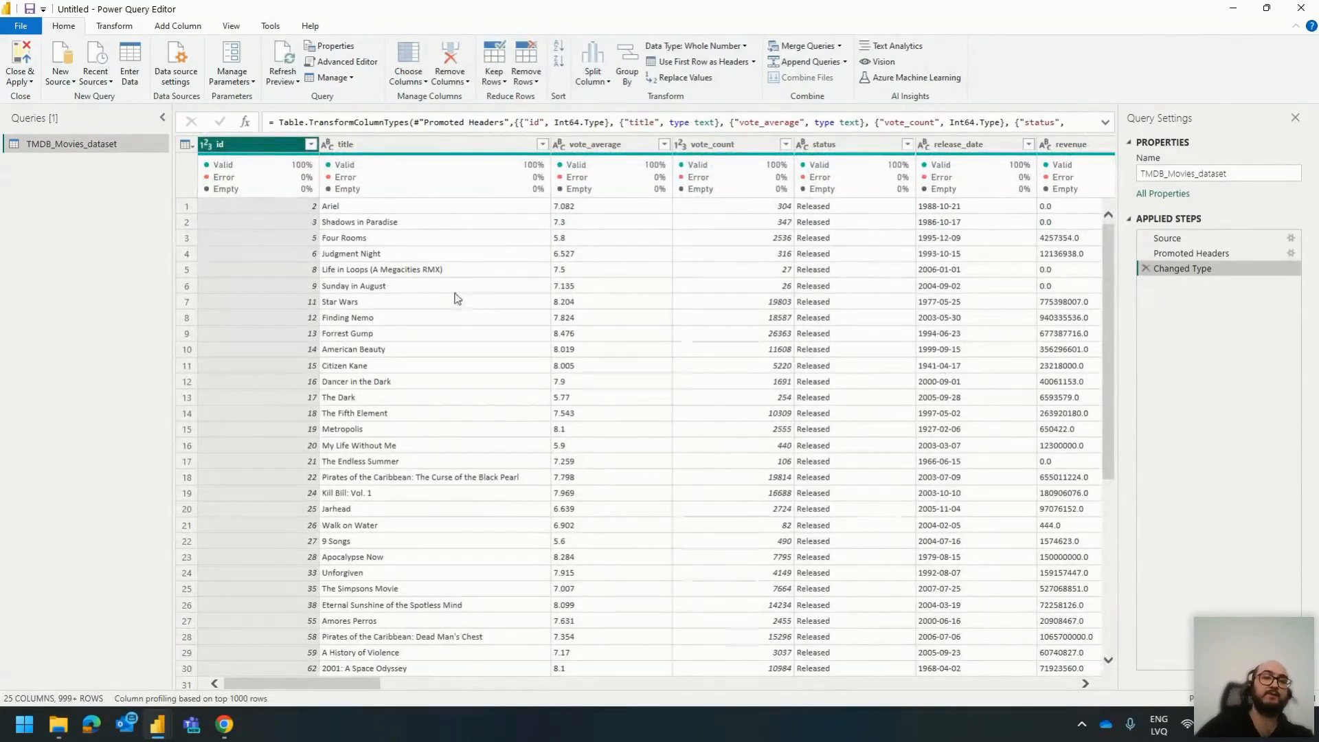
# Step: Remove all rows that contain errors in the id column
pyautogui.click(311, 144)
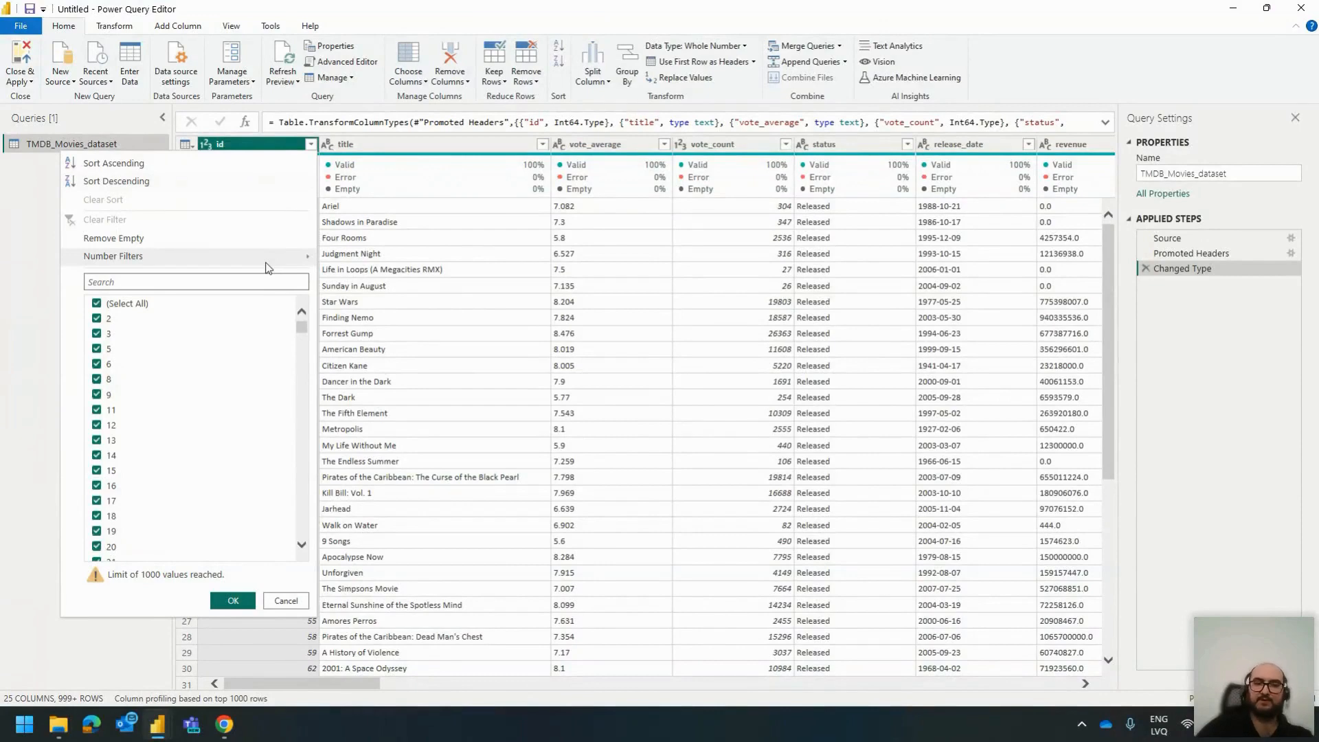
pyautogui.moveTo(267, 261)
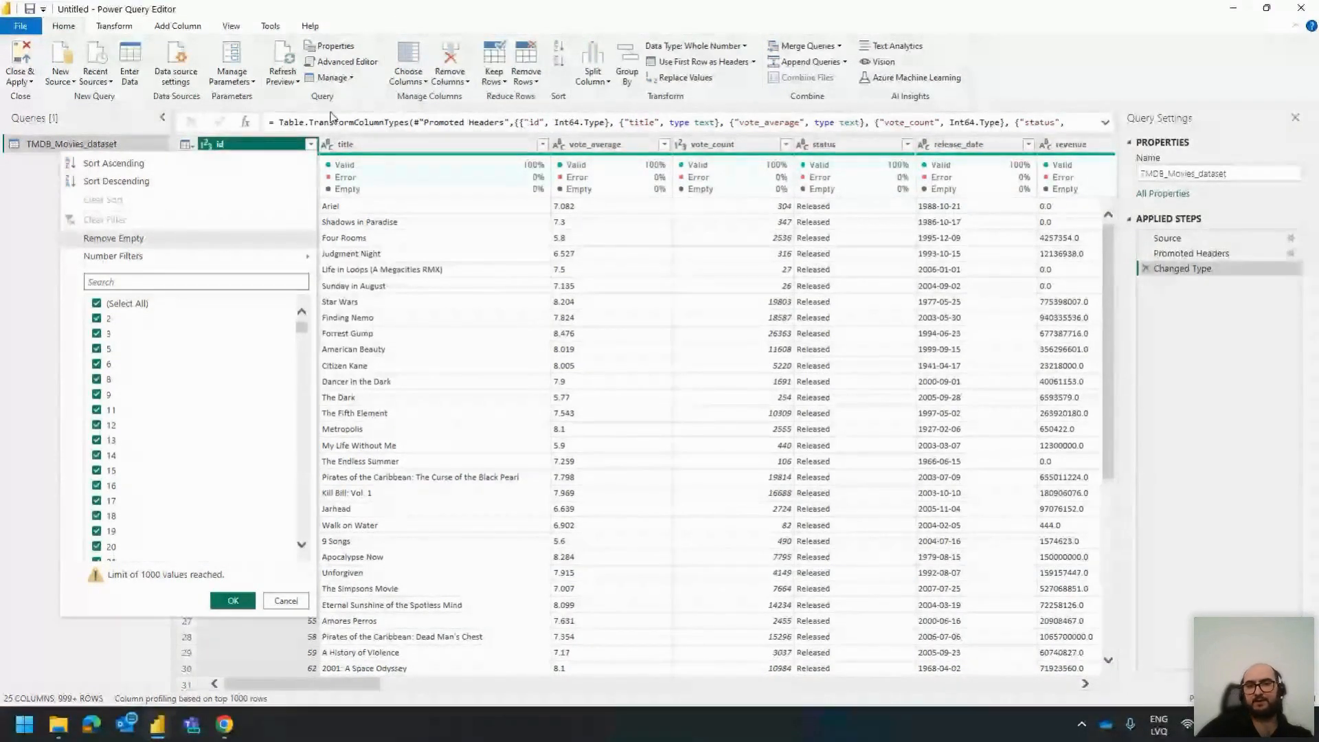
pyautogui.click(230, 143)
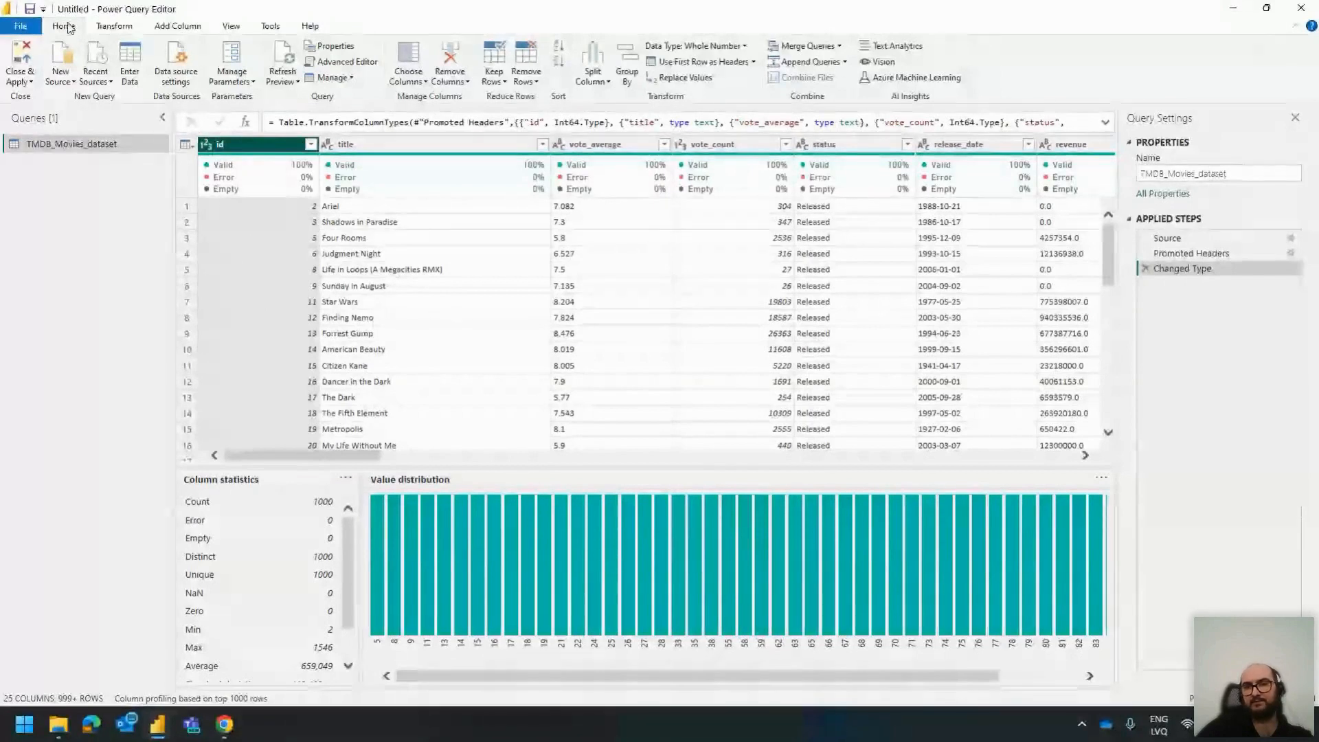
pyautogui.click(535, 83)
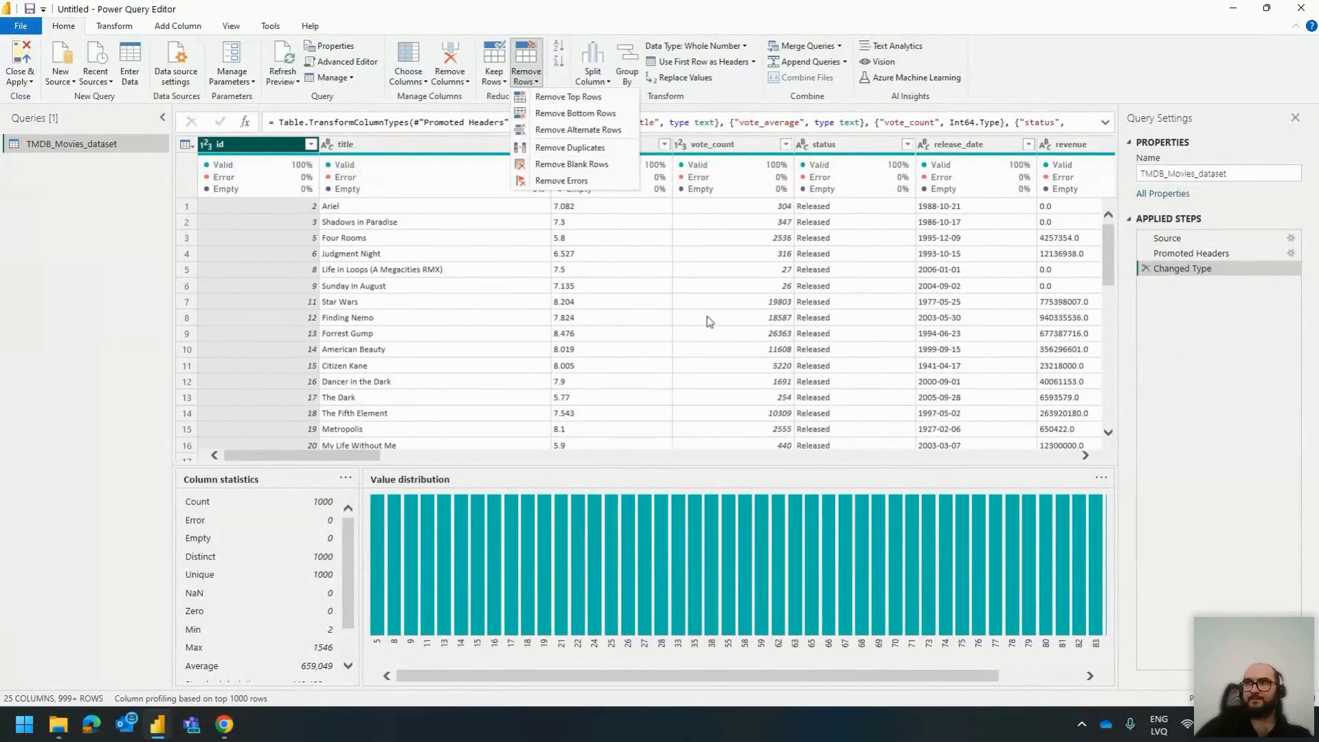
pyautogui.click(249, 147)
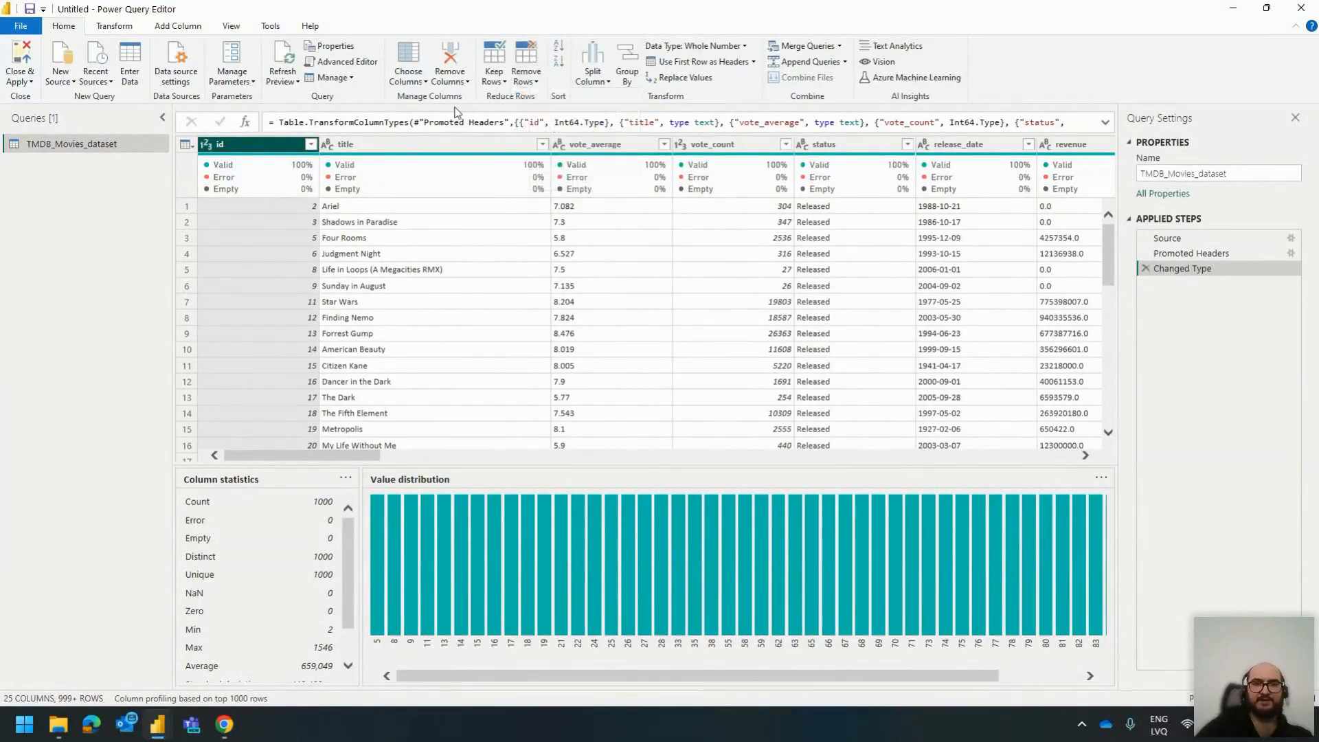
pyautogui.click(530, 84)
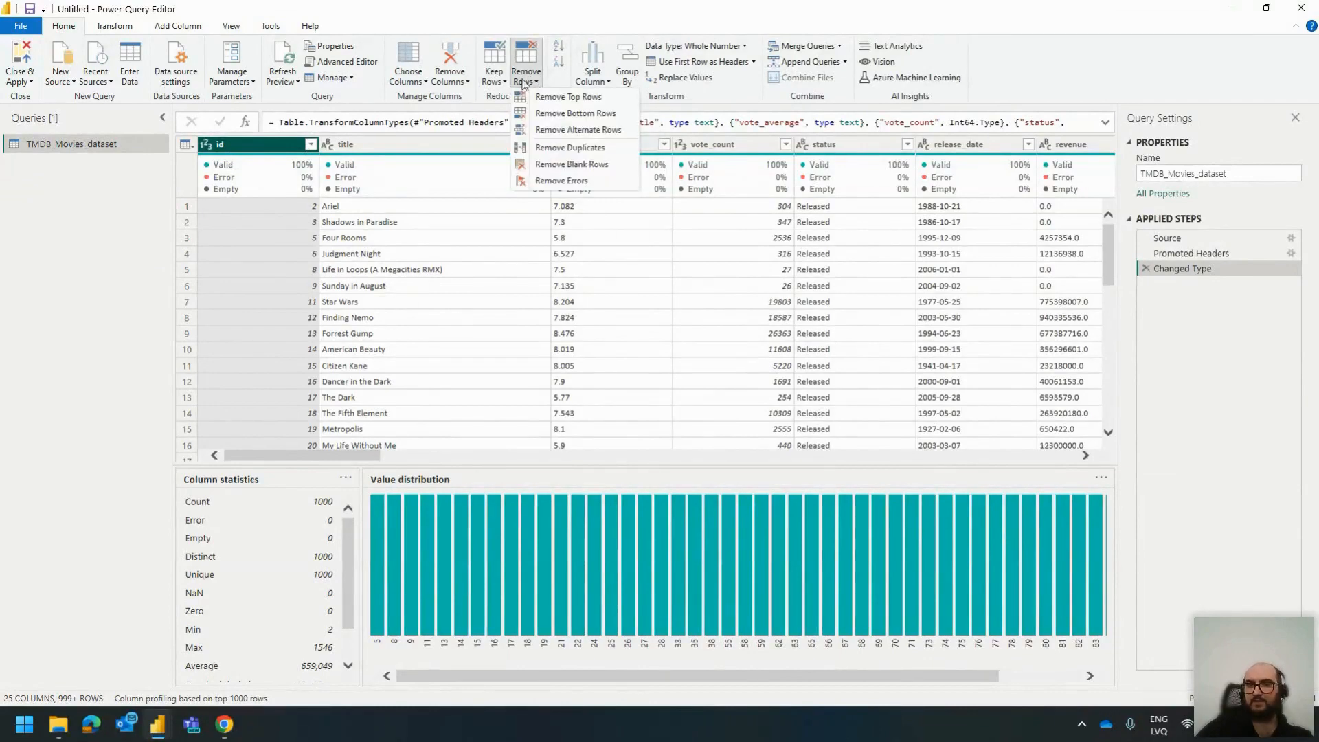
pyautogui.click(559, 181)
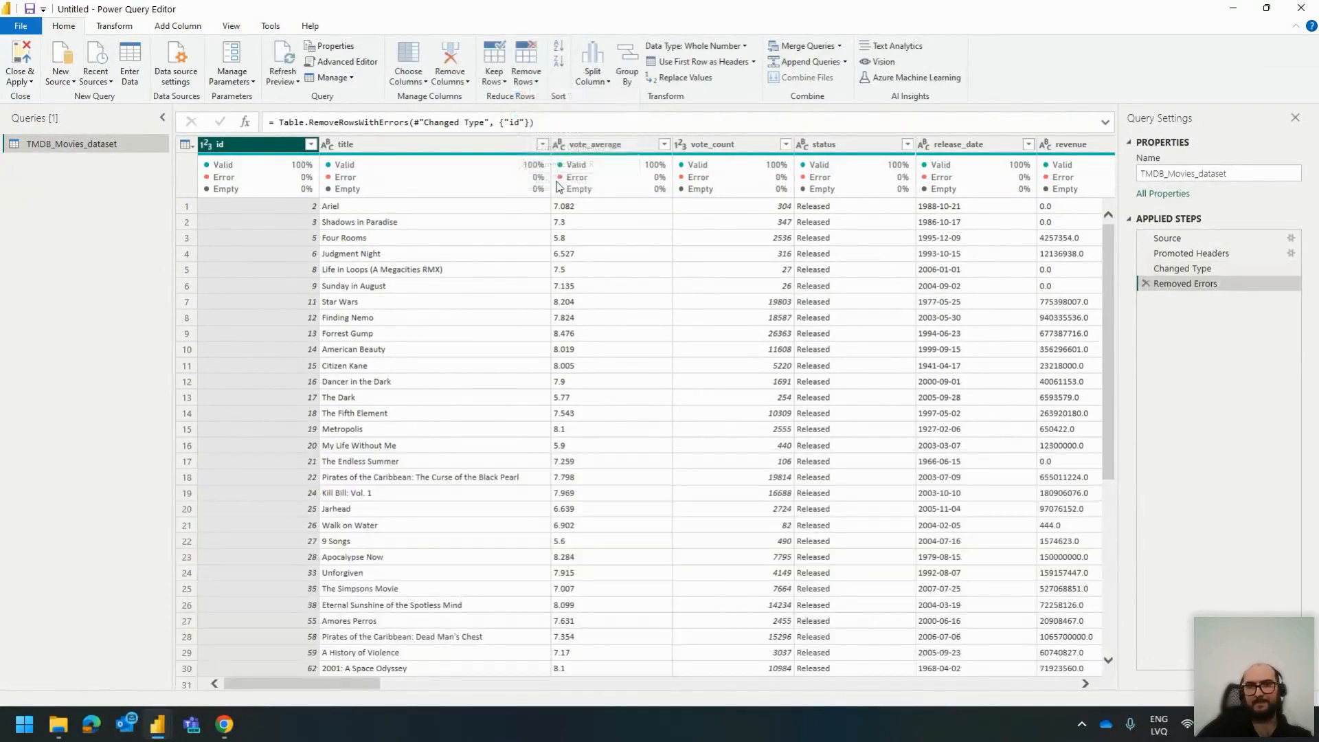
# Step: Filter the id column to only the value 2 to check whether any error rows remain
pyautogui.click(310, 144)
pyautogui.click(113, 303)
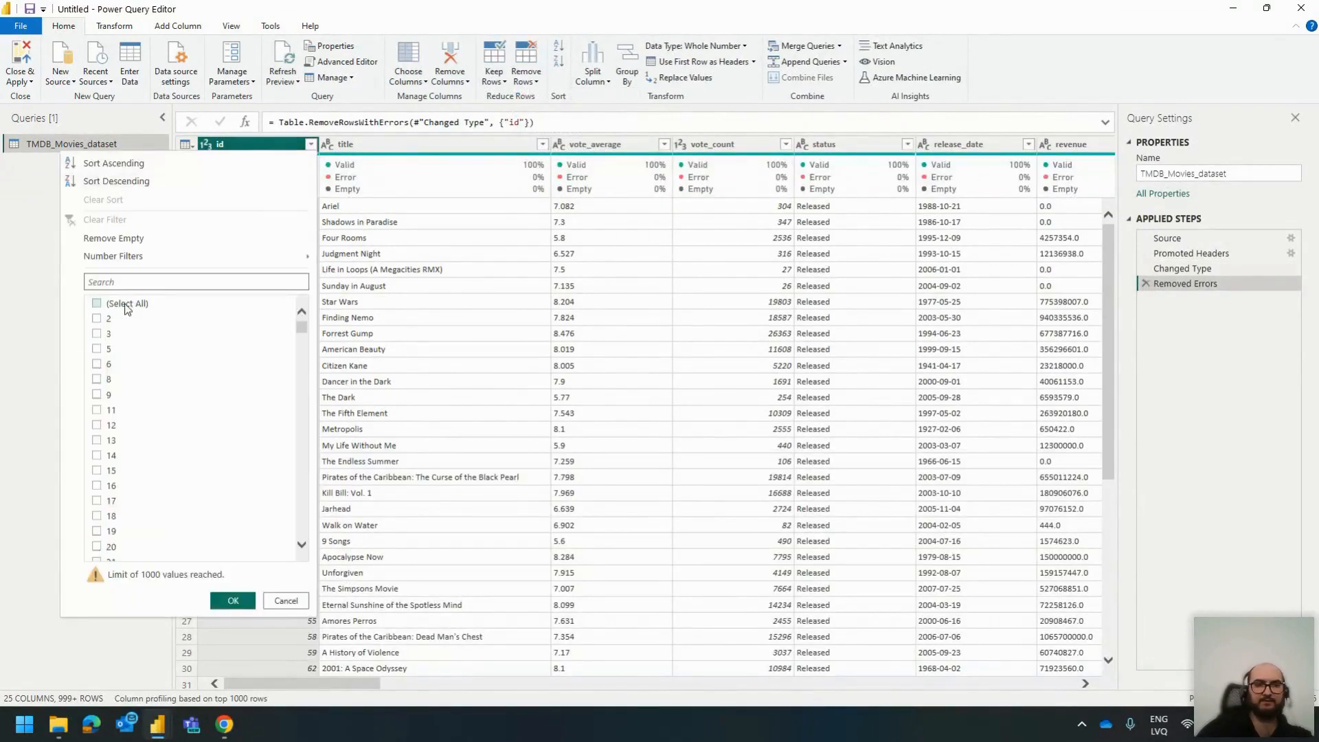
pyautogui.click(106, 319)
pyautogui.click(233, 602)
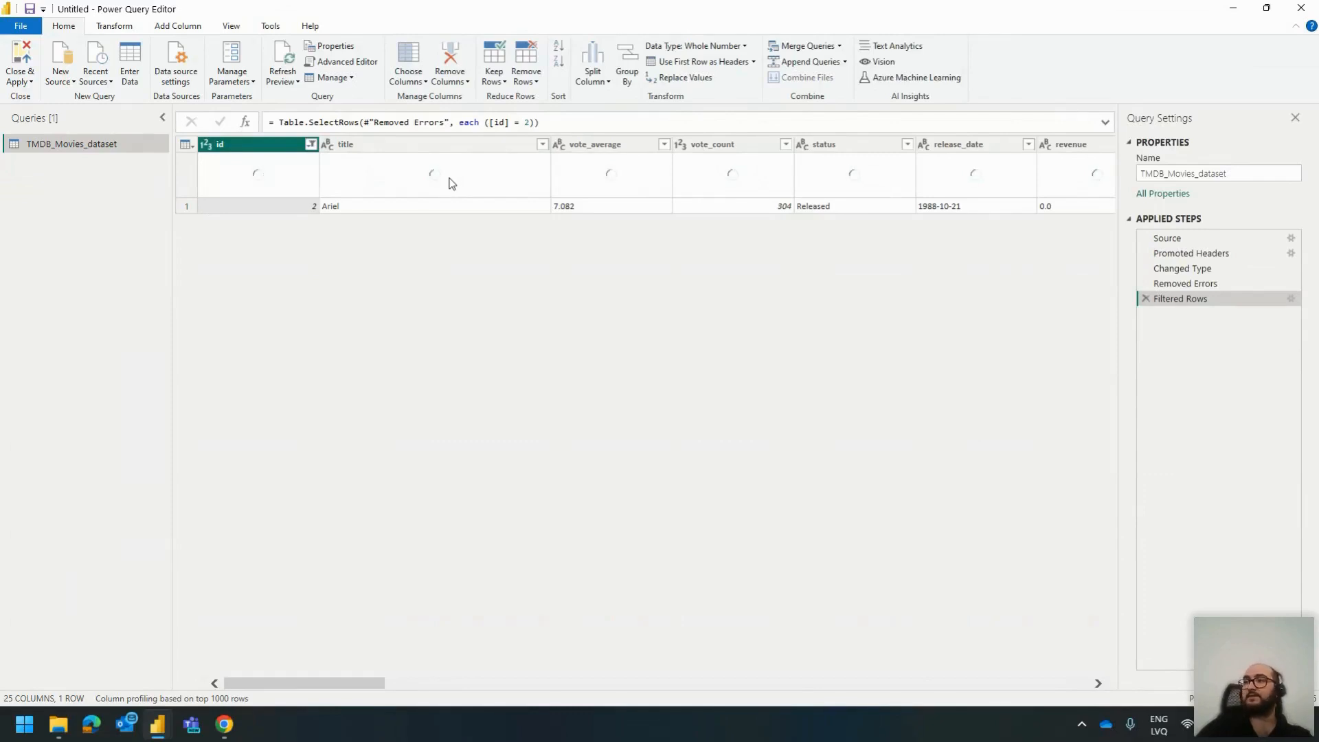
pyautogui.moveTo(443, 187)
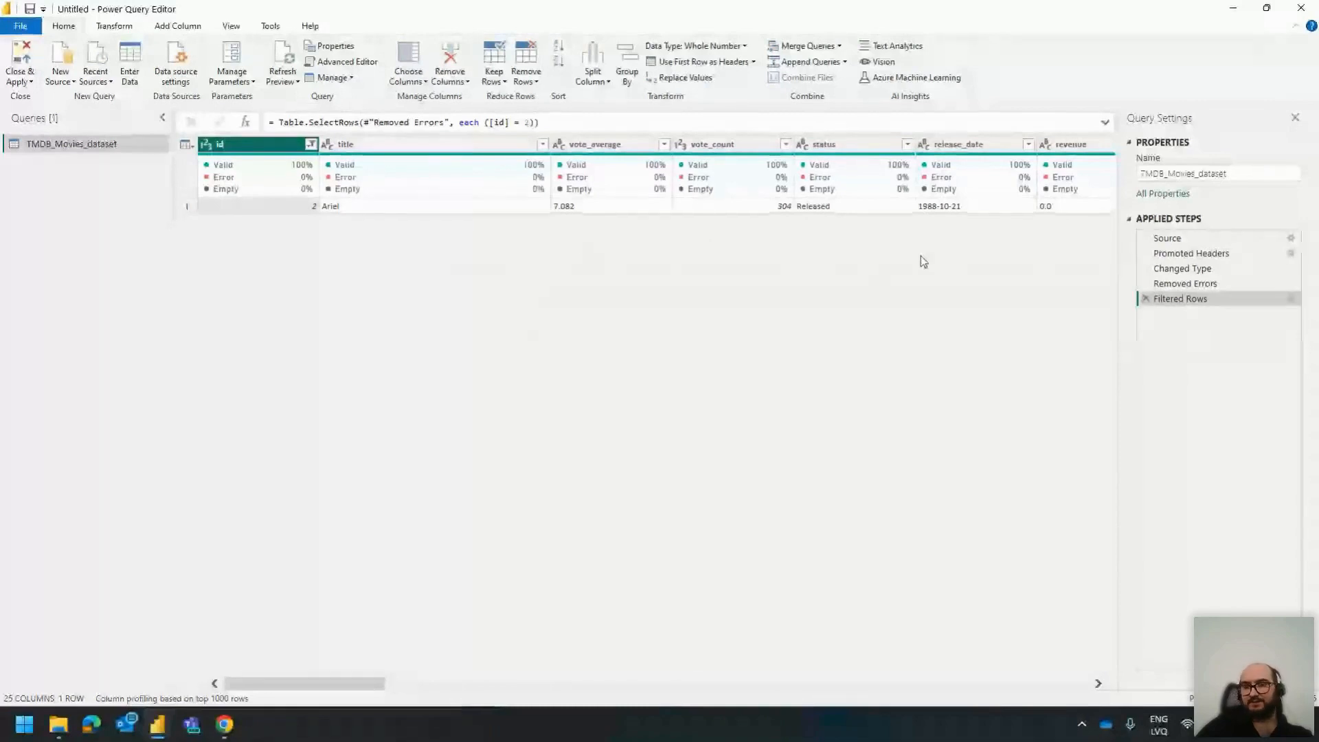
pyautogui.click(527, 76)
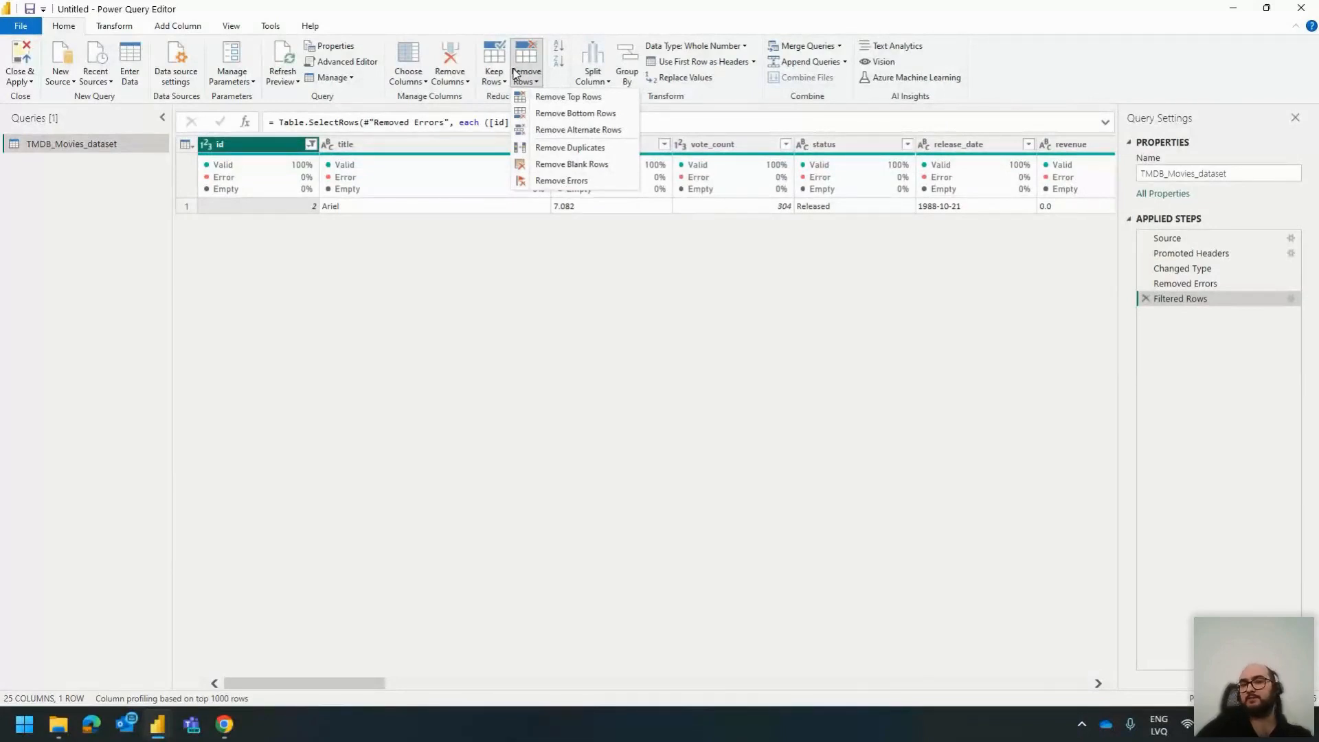
pyautogui.click(278, 227)
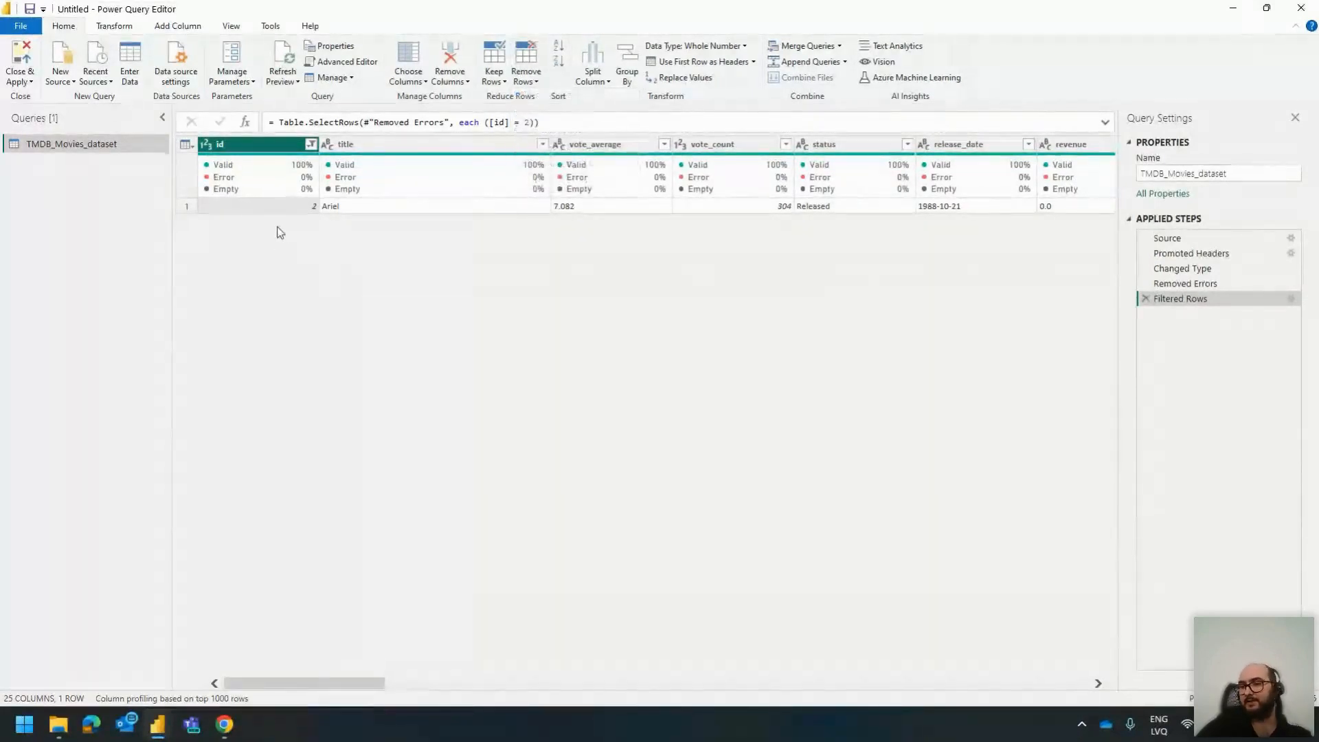
# Step: Delete the Filtered Rows and Removed Errors steps from the query
pyautogui.click(1143, 299)
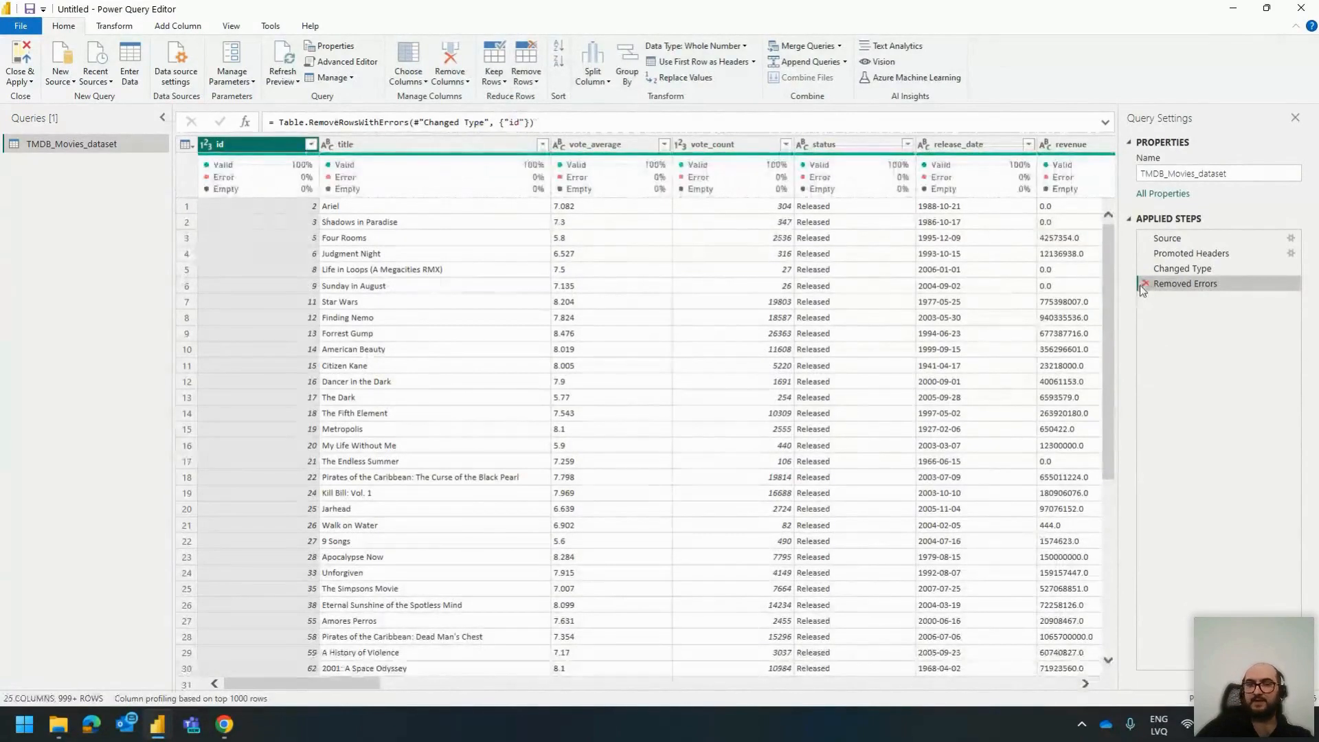
pyautogui.click(1144, 284)
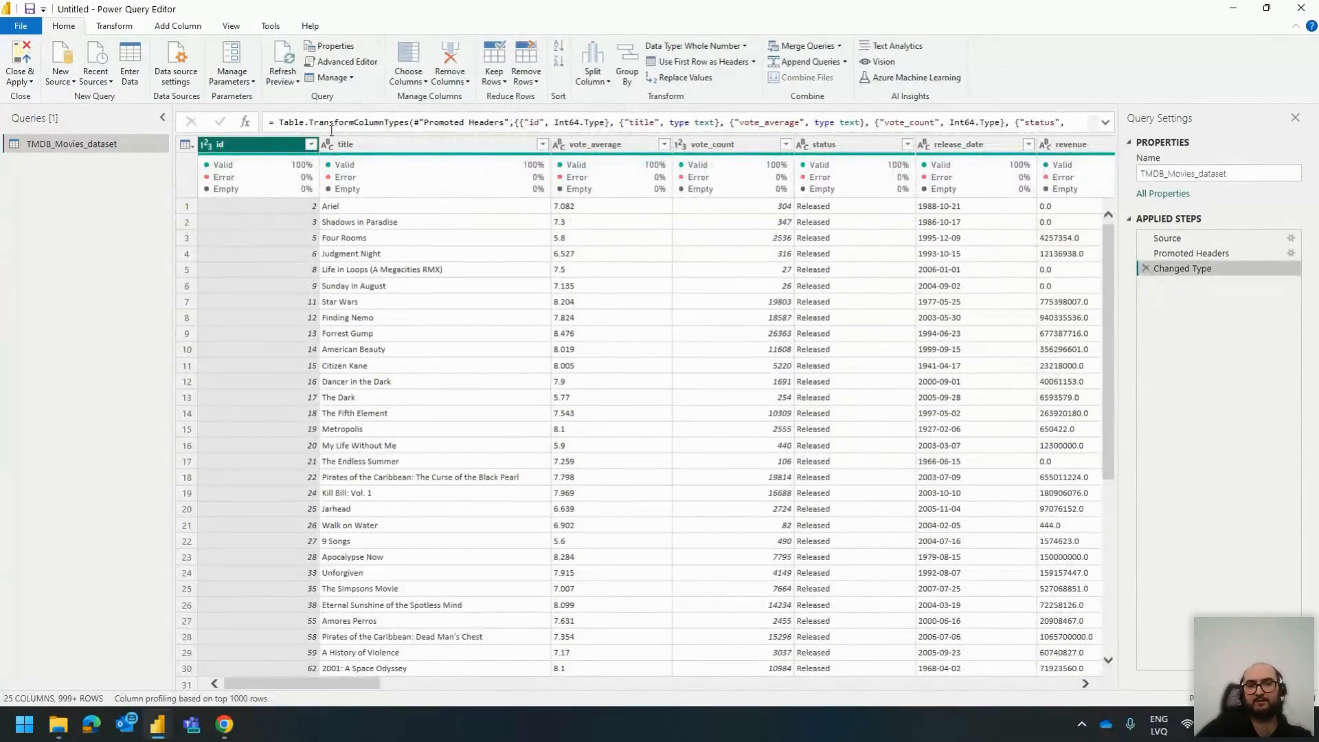
# Step: Review the column quality view setting and try Remove Errors from the id column's quality summary
pyautogui.moveTo(283, 187)
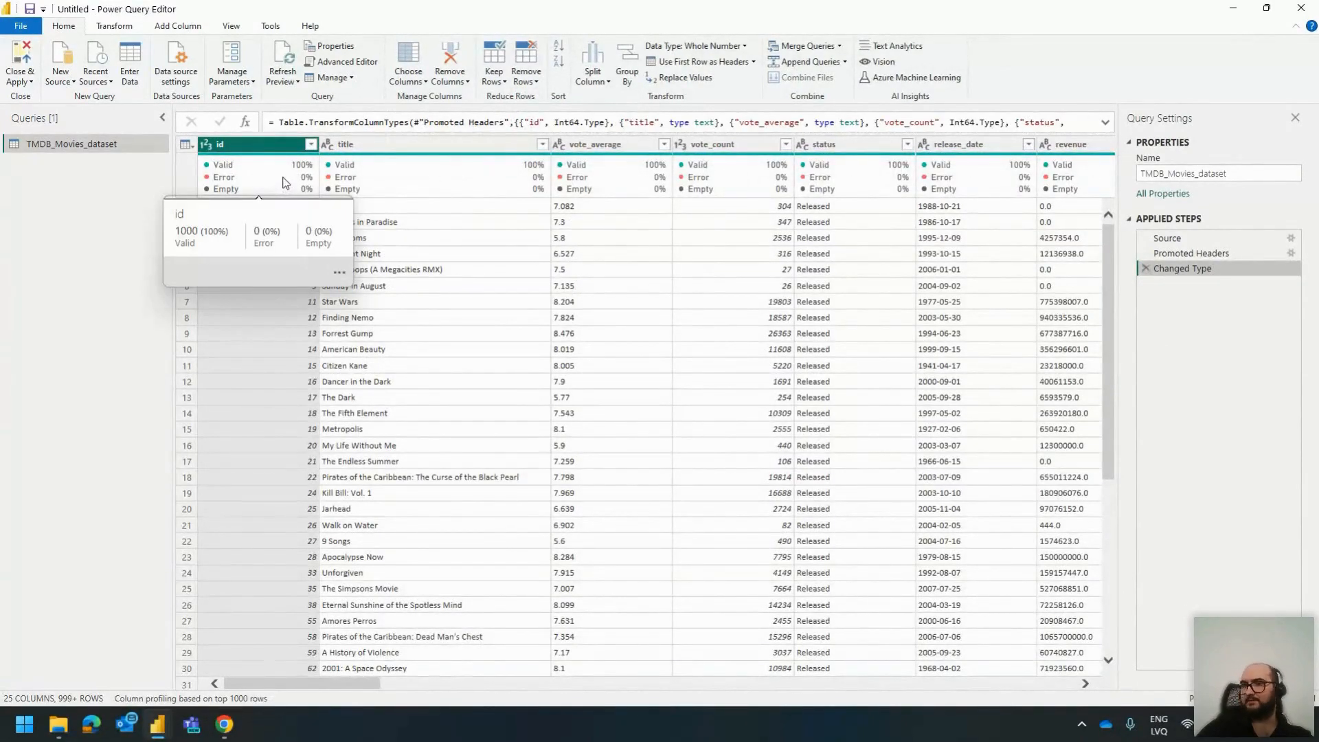
pyautogui.click(232, 26)
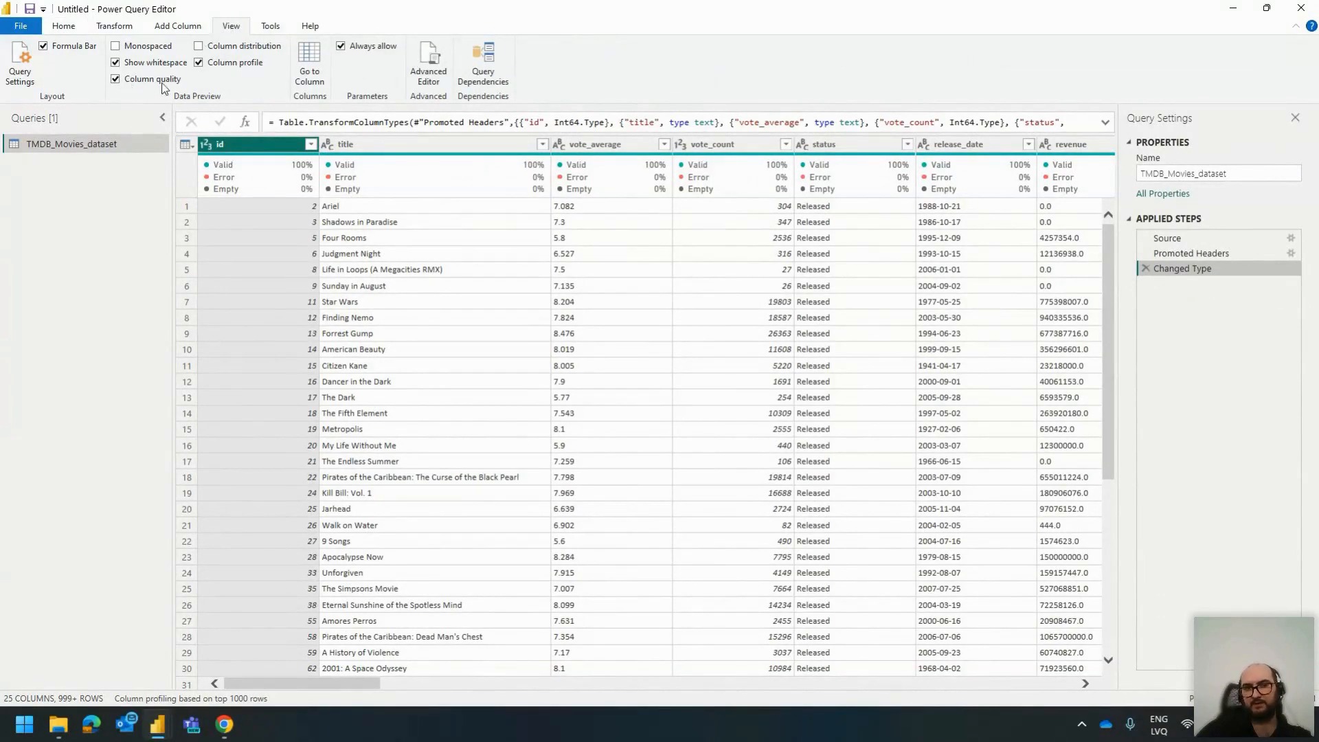
pyautogui.moveTo(220, 166)
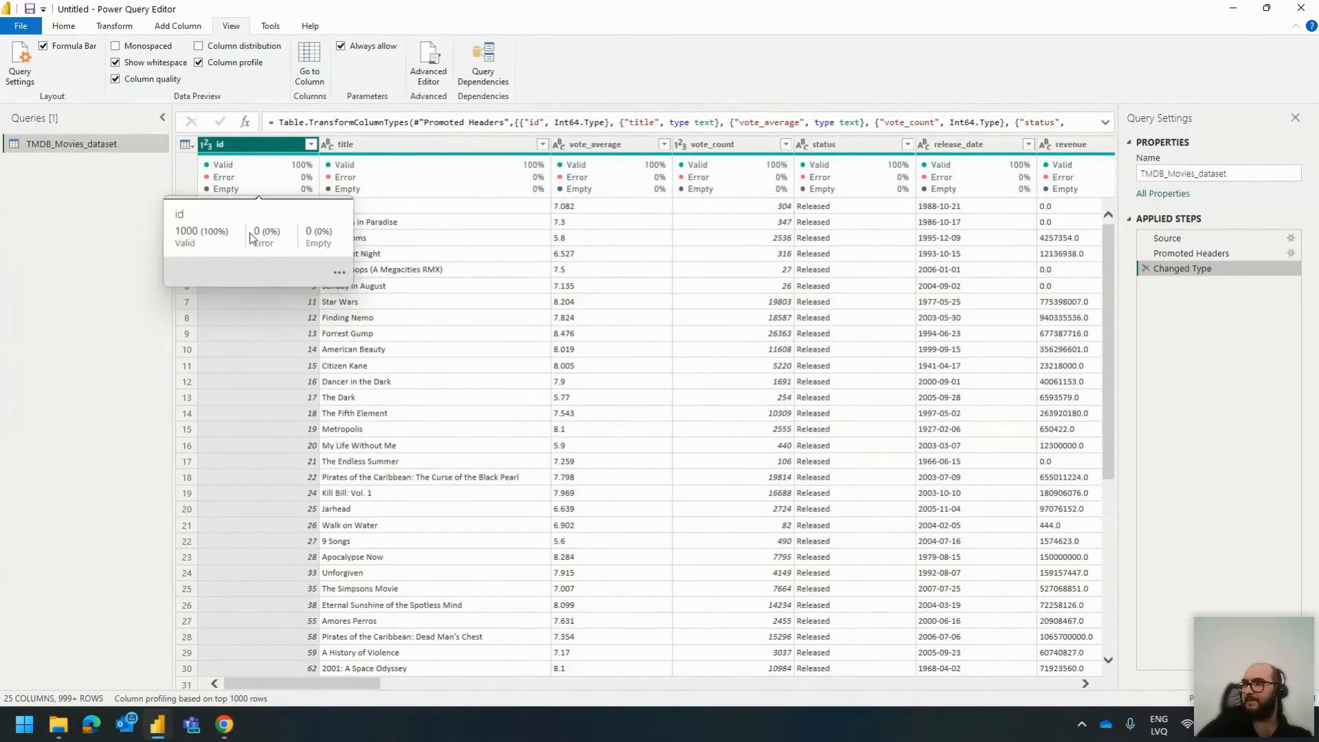
pyautogui.click(340, 274)
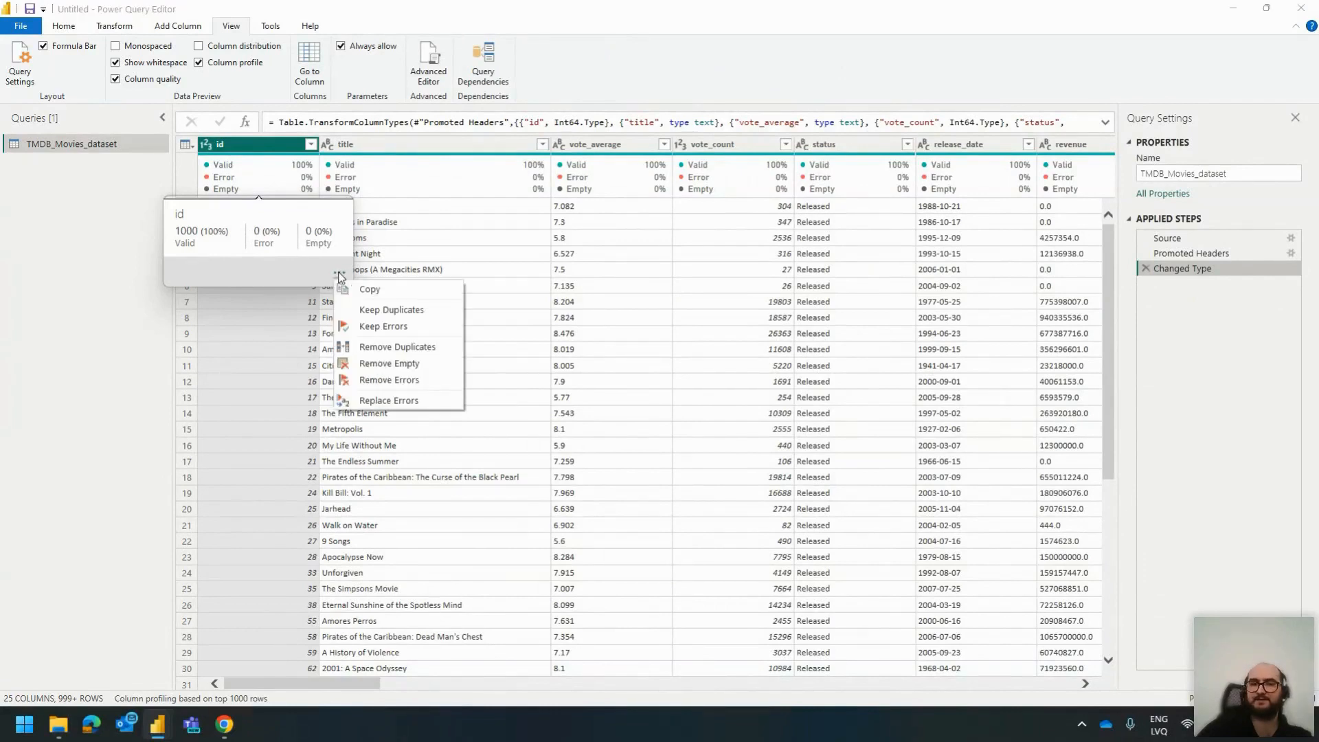
pyautogui.click(408, 377)
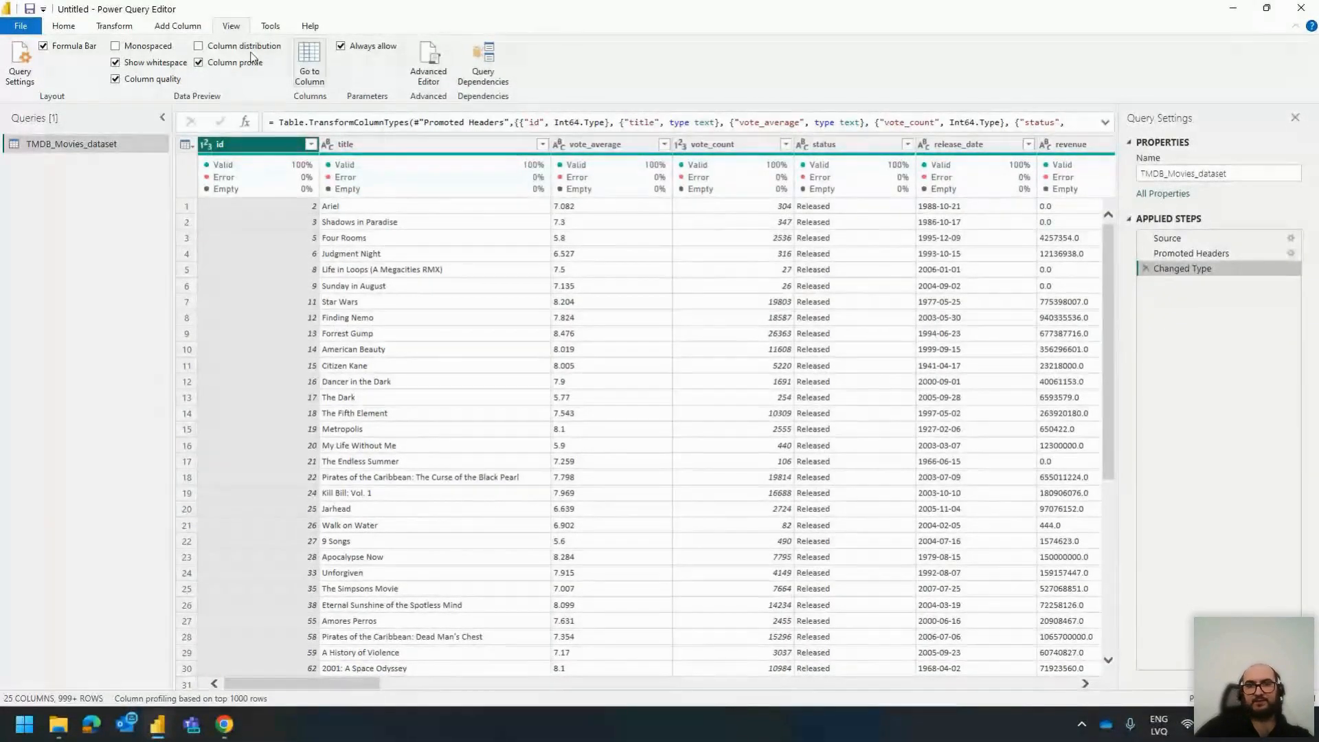
# Step: Remove all rows with errors in the id column, and delete the Filtered Rows step
pyautogui.click(114, 26)
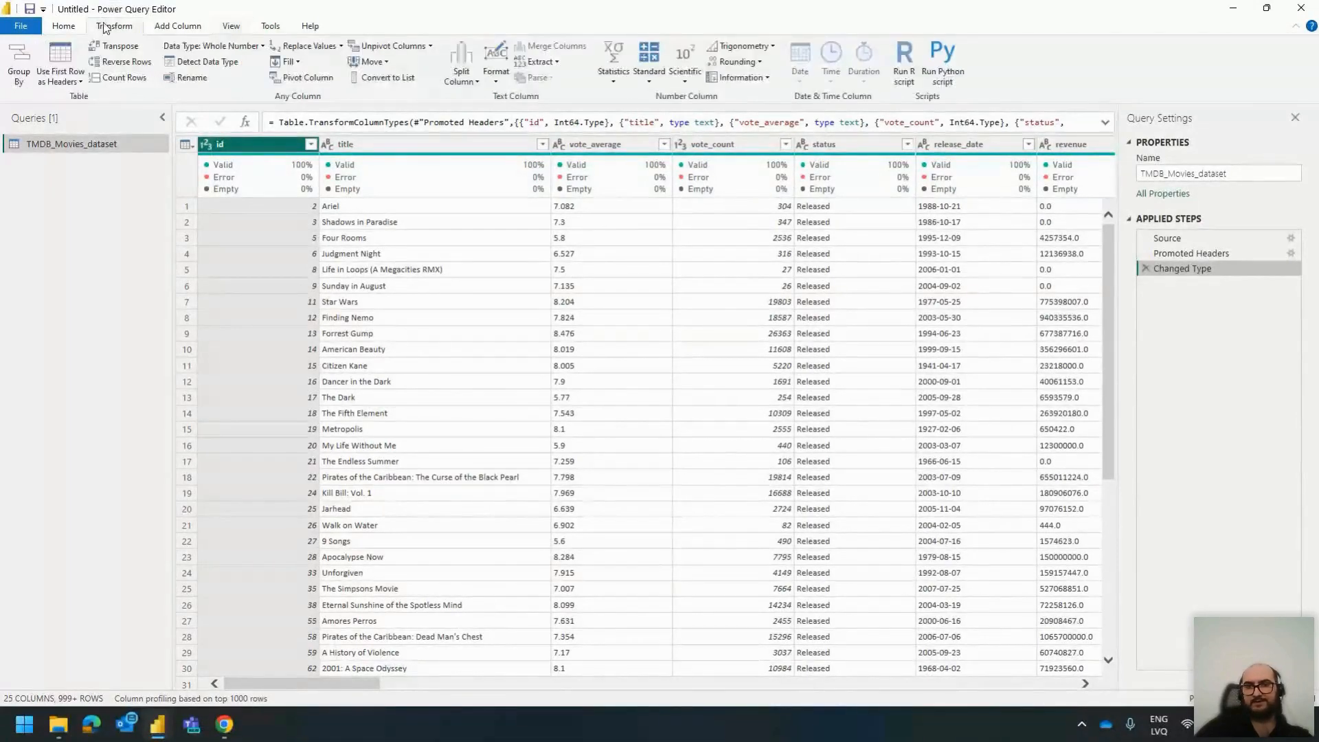
pyautogui.click(64, 25)
pyautogui.click(527, 76)
pyautogui.click(552, 167)
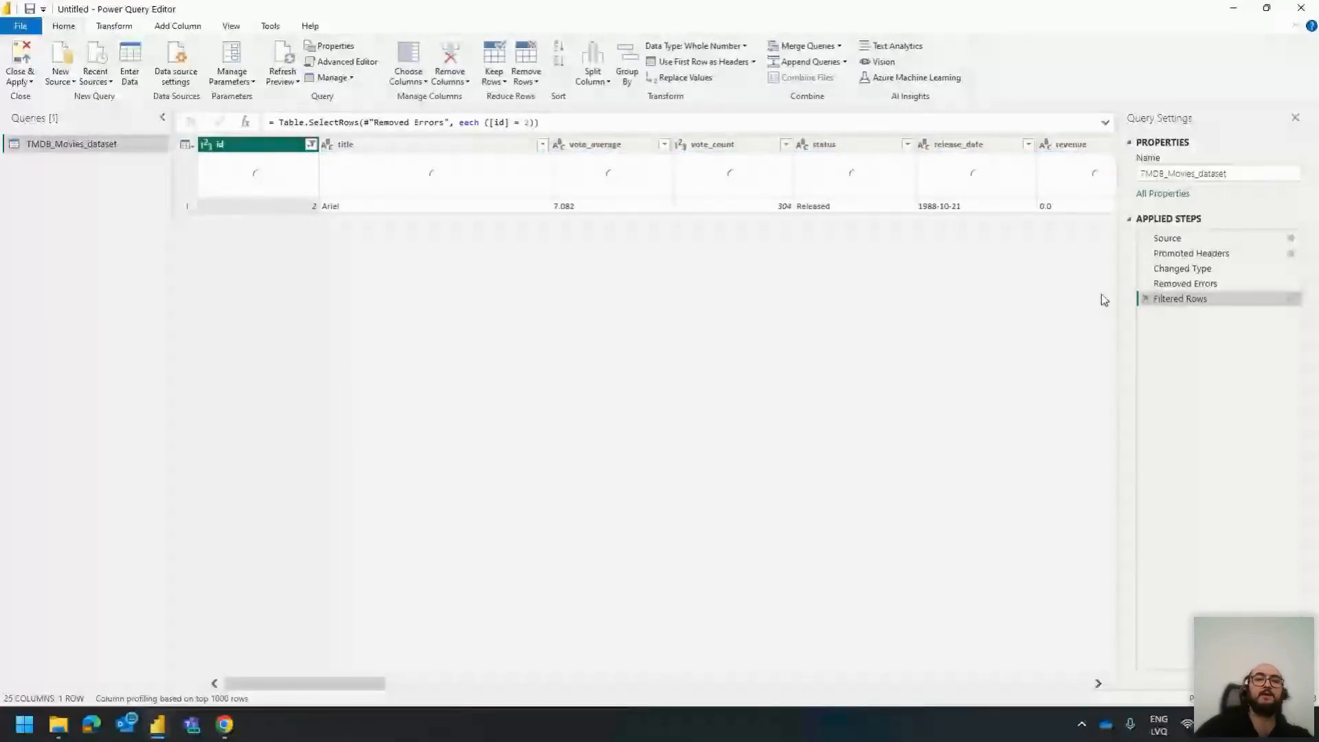
pyautogui.press('Delete')
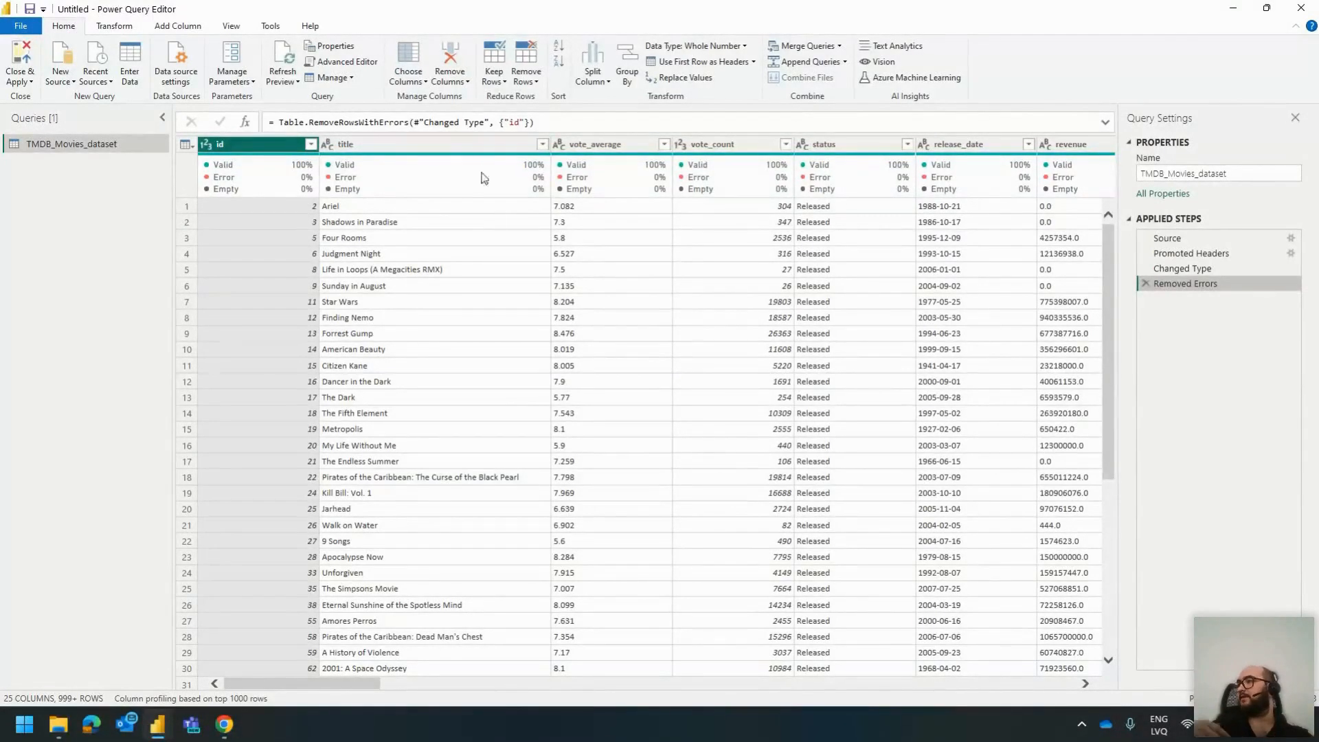
# Step: Examine the vote_average column's quality, statistics and value distribution
pyautogui.moveTo(617, 195)
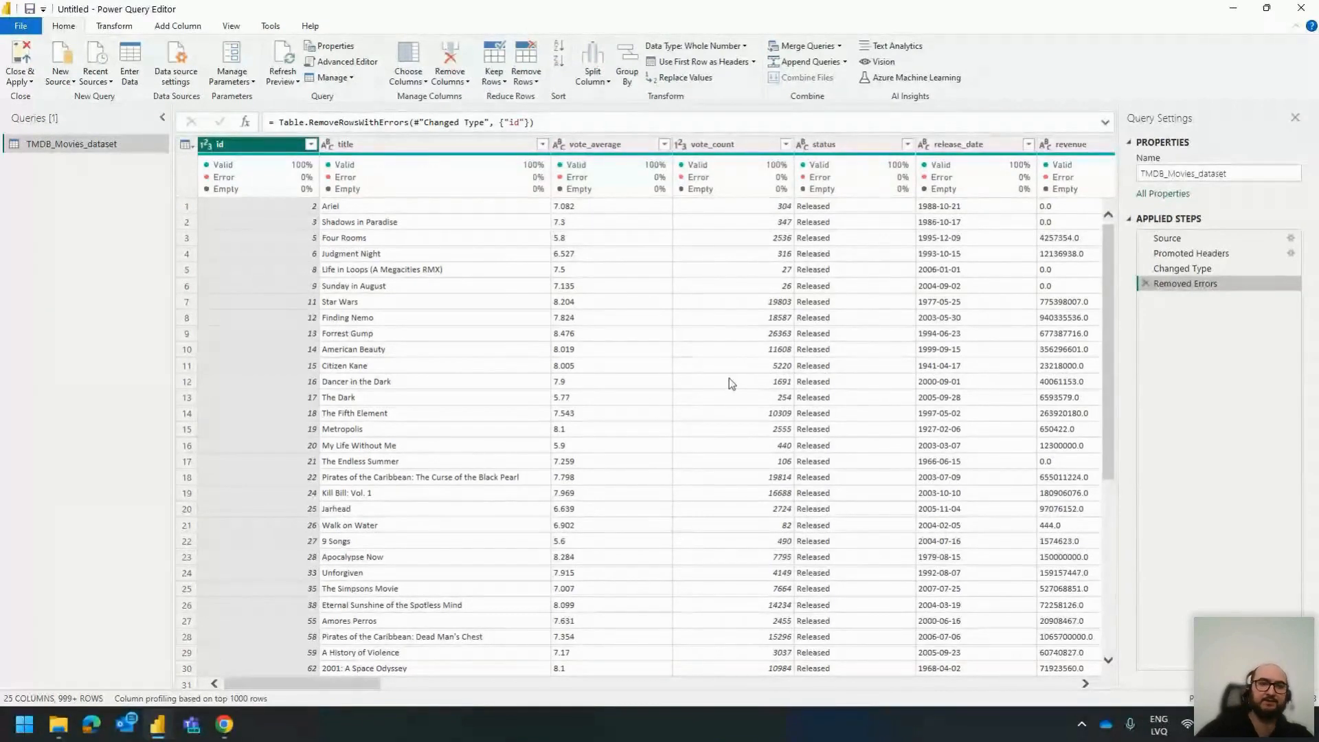
pyautogui.hscroll(3, 506, 539)
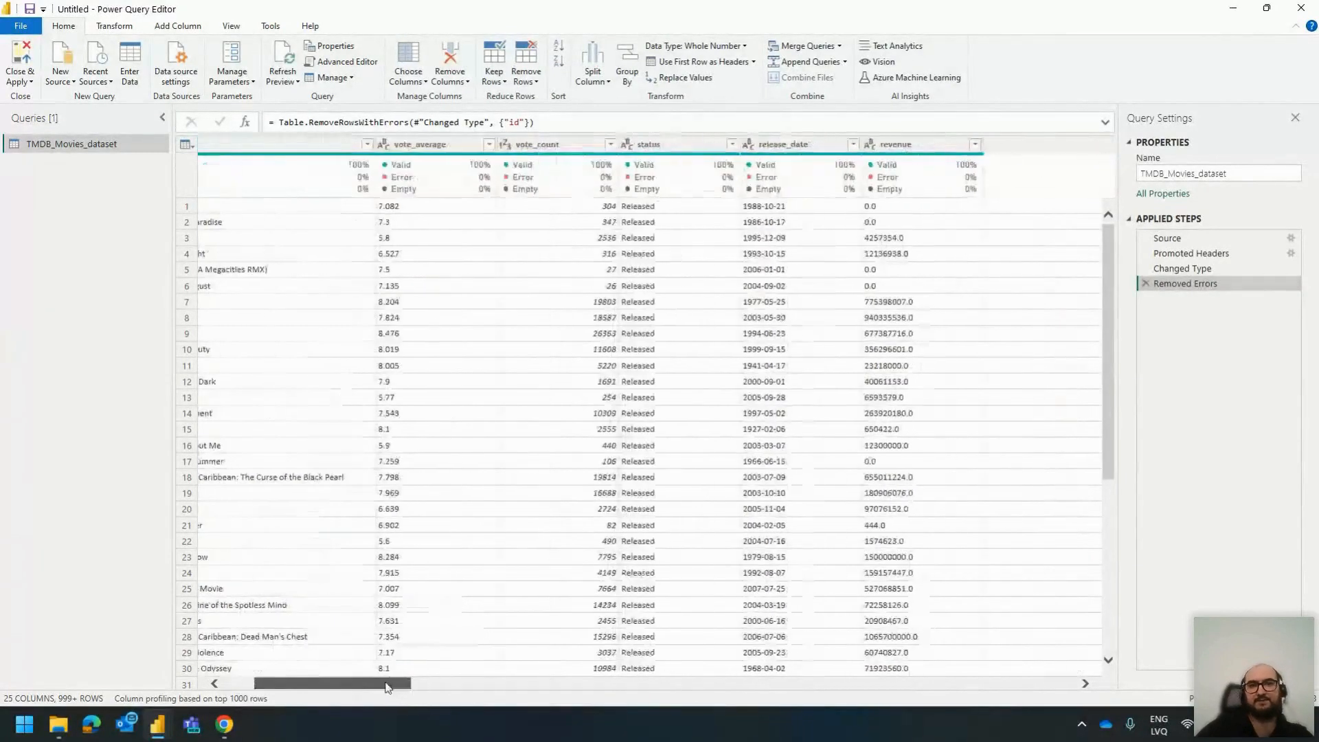
pyautogui.click(411, 148)
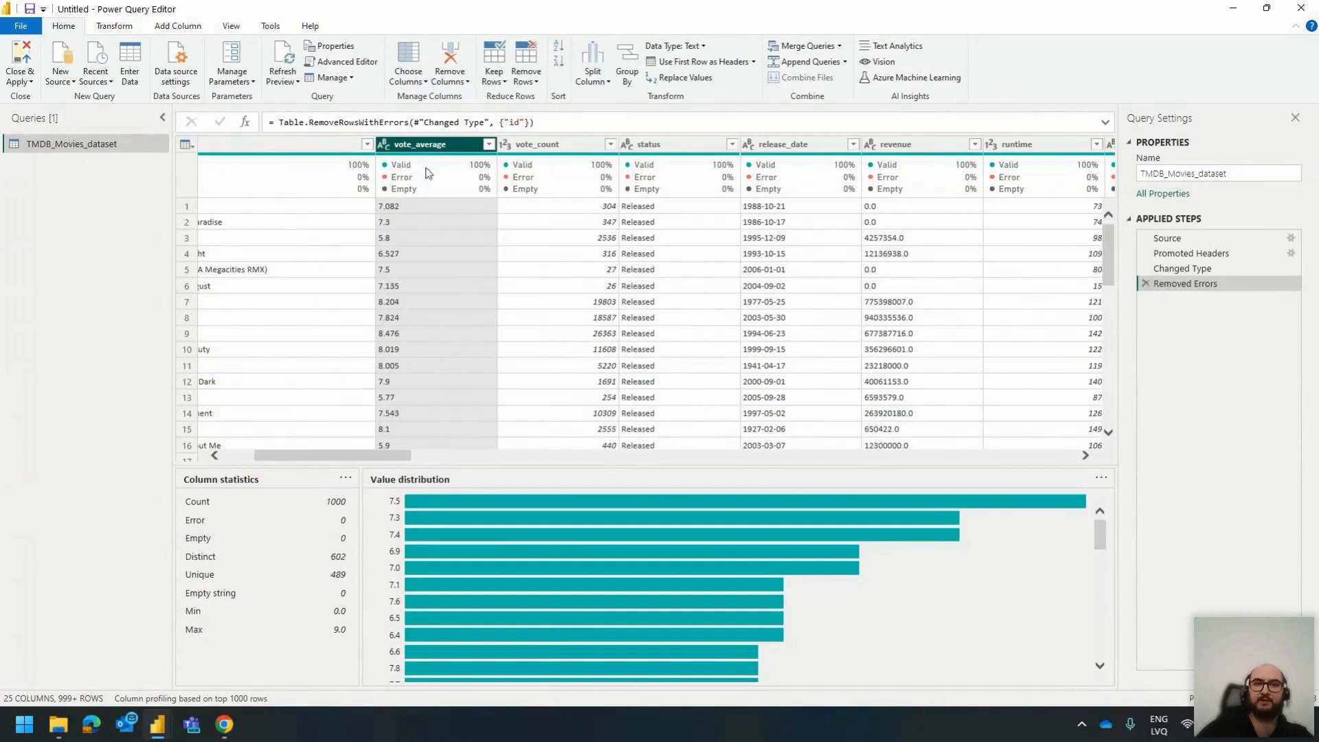
pyautogui.click(390, 148)
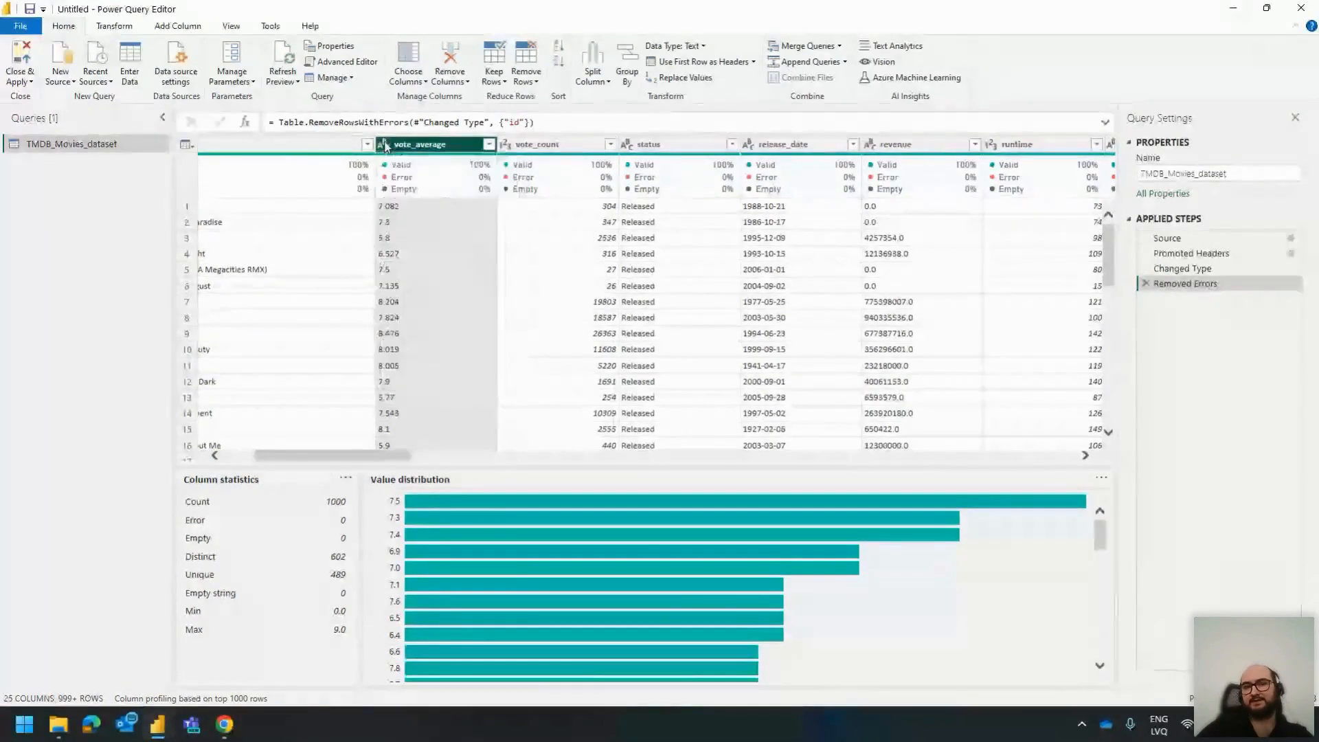
pyautogui.click(429, 148)
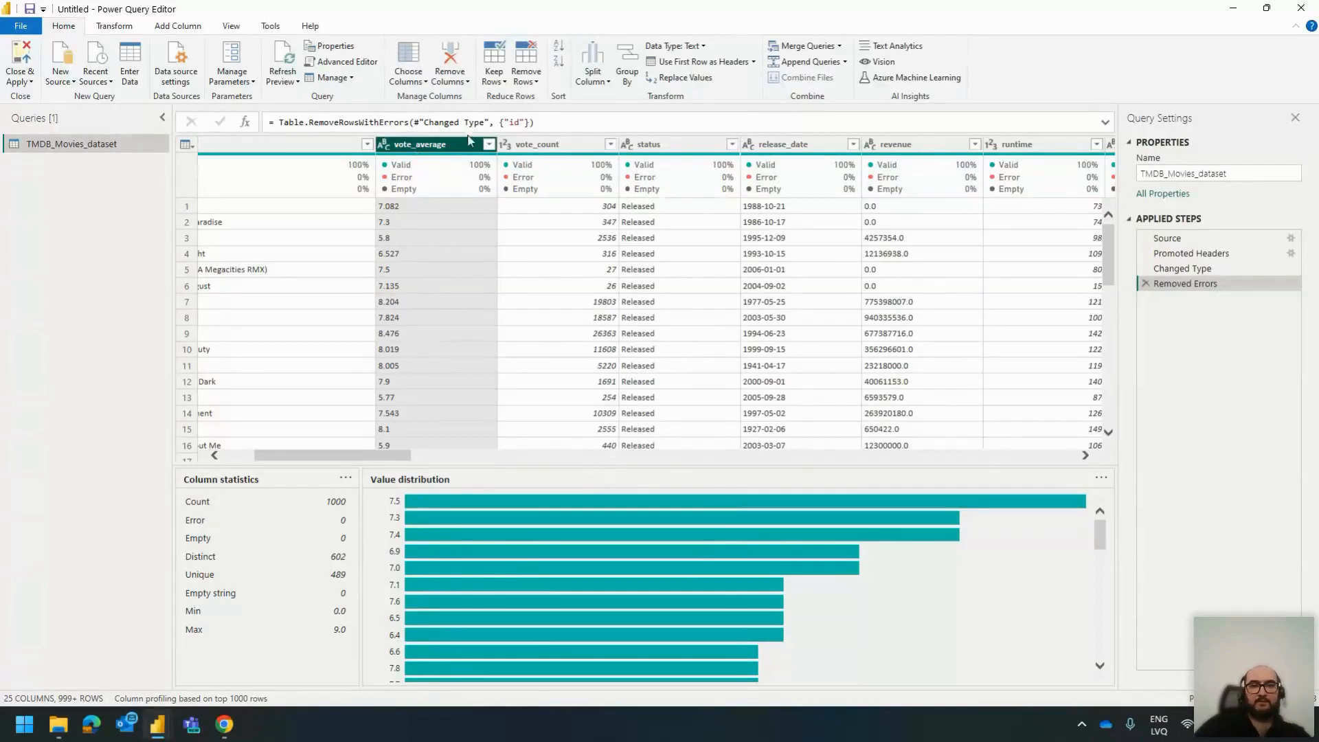
pyautogui.moveTo(445, 160)
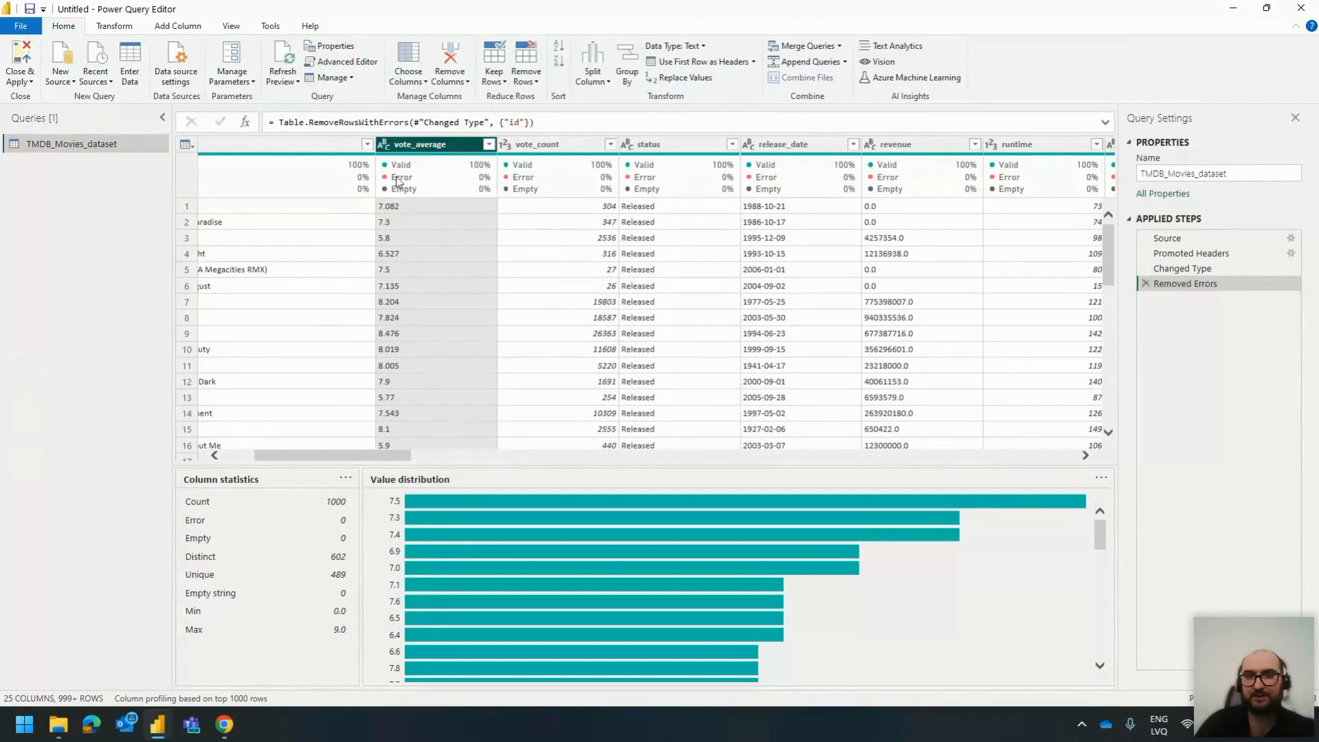
# Step: Try to change the vote_average column's data type to Decimal Number, and delete that type change
pyautogui.click(384, 145)
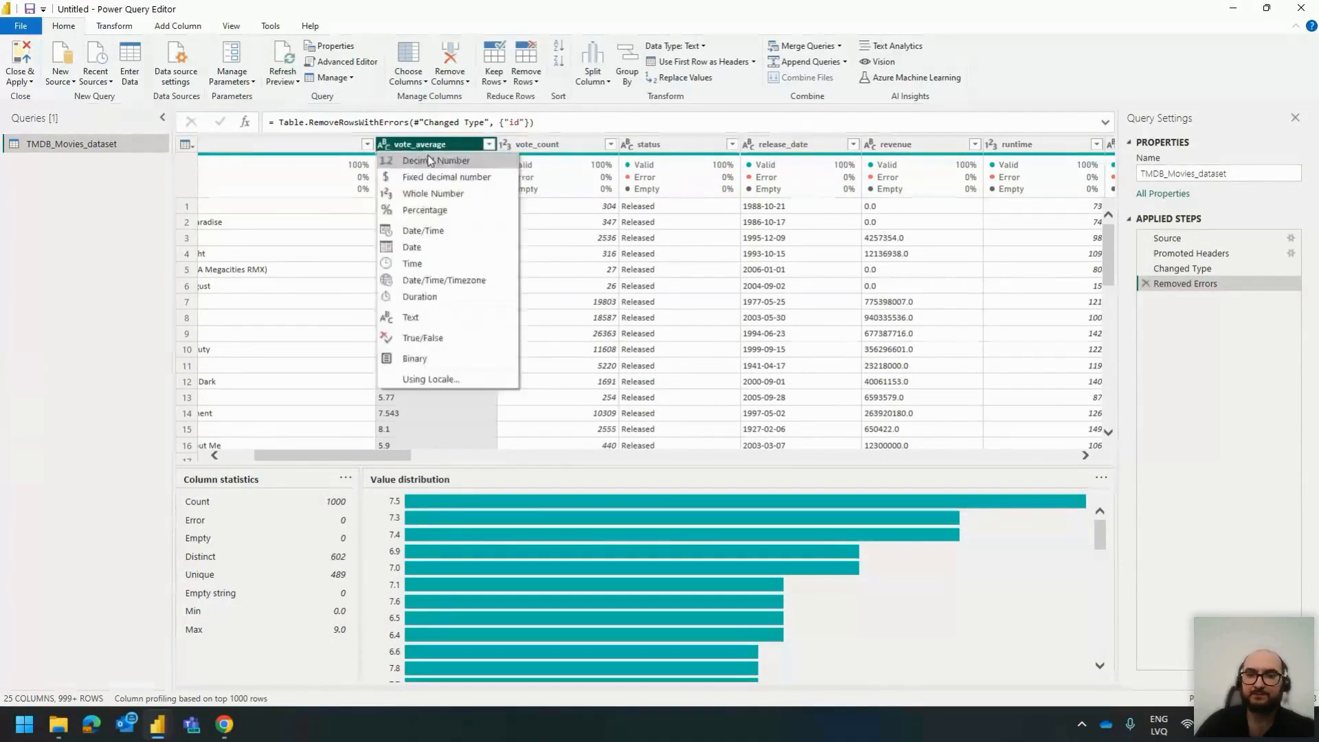
pyautogui.click(431, 161)
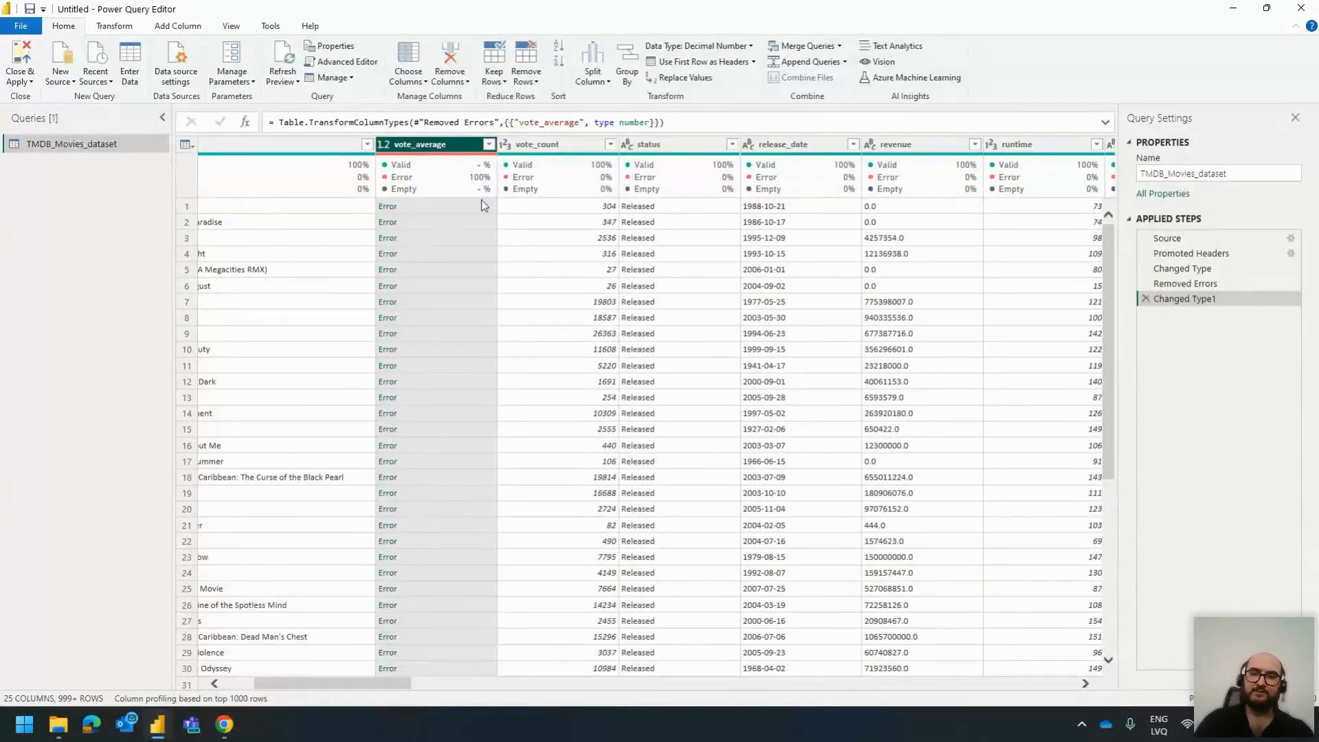
pyautogui.click(1144, 298)
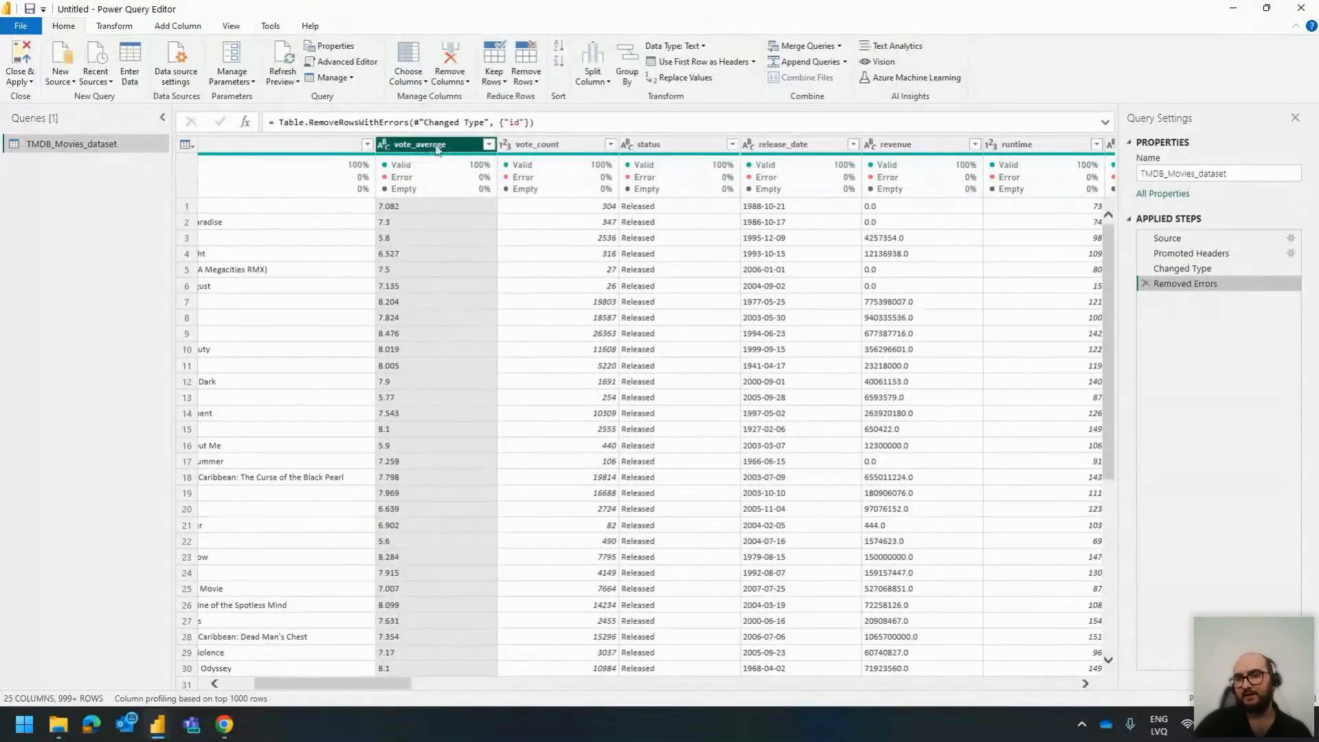
# Step: Start a locale-based type change for the vote_average, revenue and budget columns with Decimal Number as the data type
pyautogui.keyDown('ctrl'); pyautogui.click(896, 147); pyautogui.keyUp('ctrl')
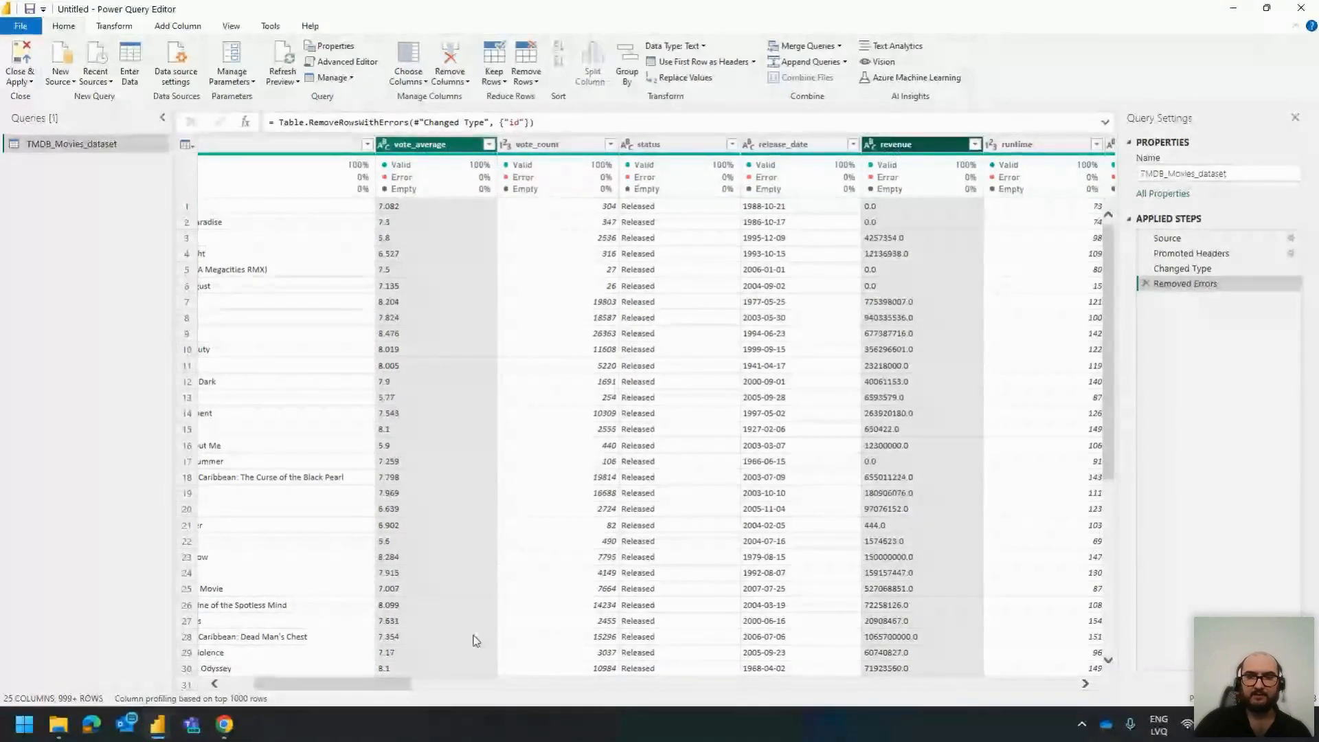
pyautogui.hscroll(3, 550, 579)
pyautogui.keyDown('ctrl'); pyautogui.click(1020, 145); pyautogui.keyUp('ctrl')
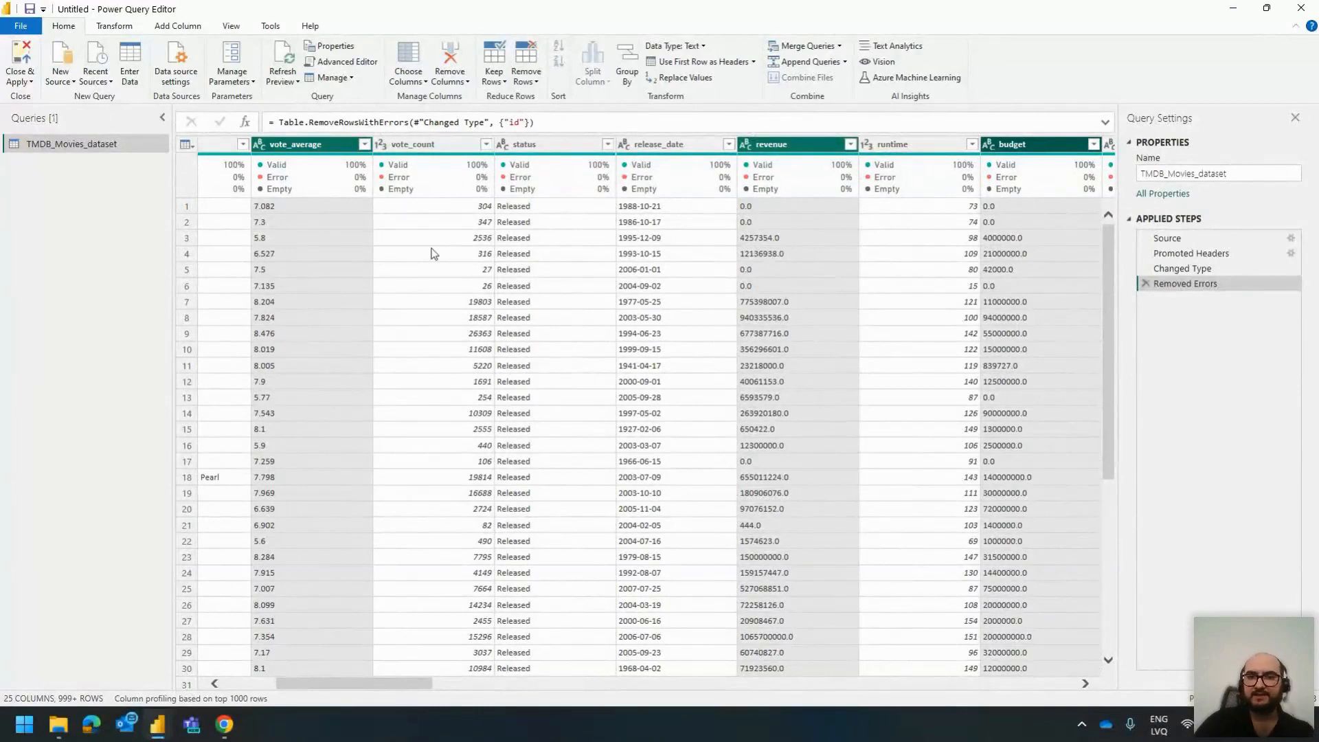
pyautogui.rightClick(332, 145)
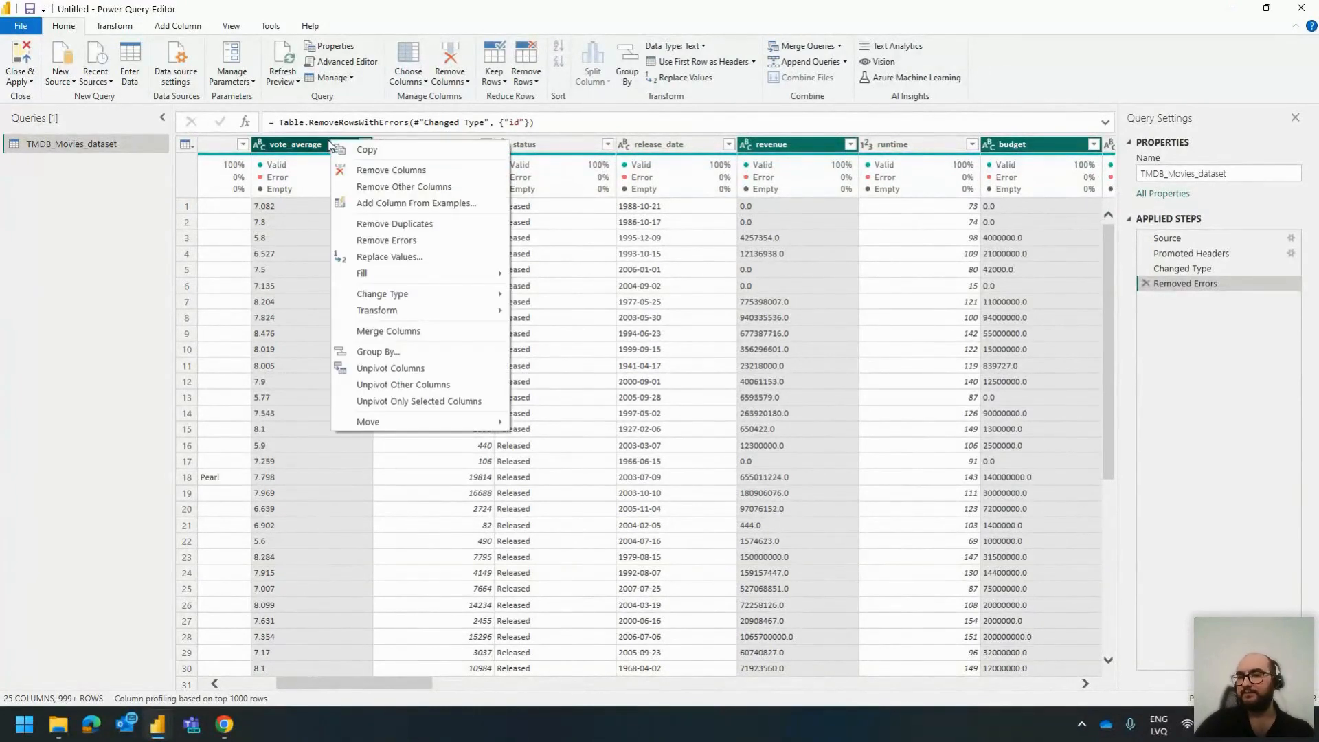
pyautogui.moveTo(409, 296)
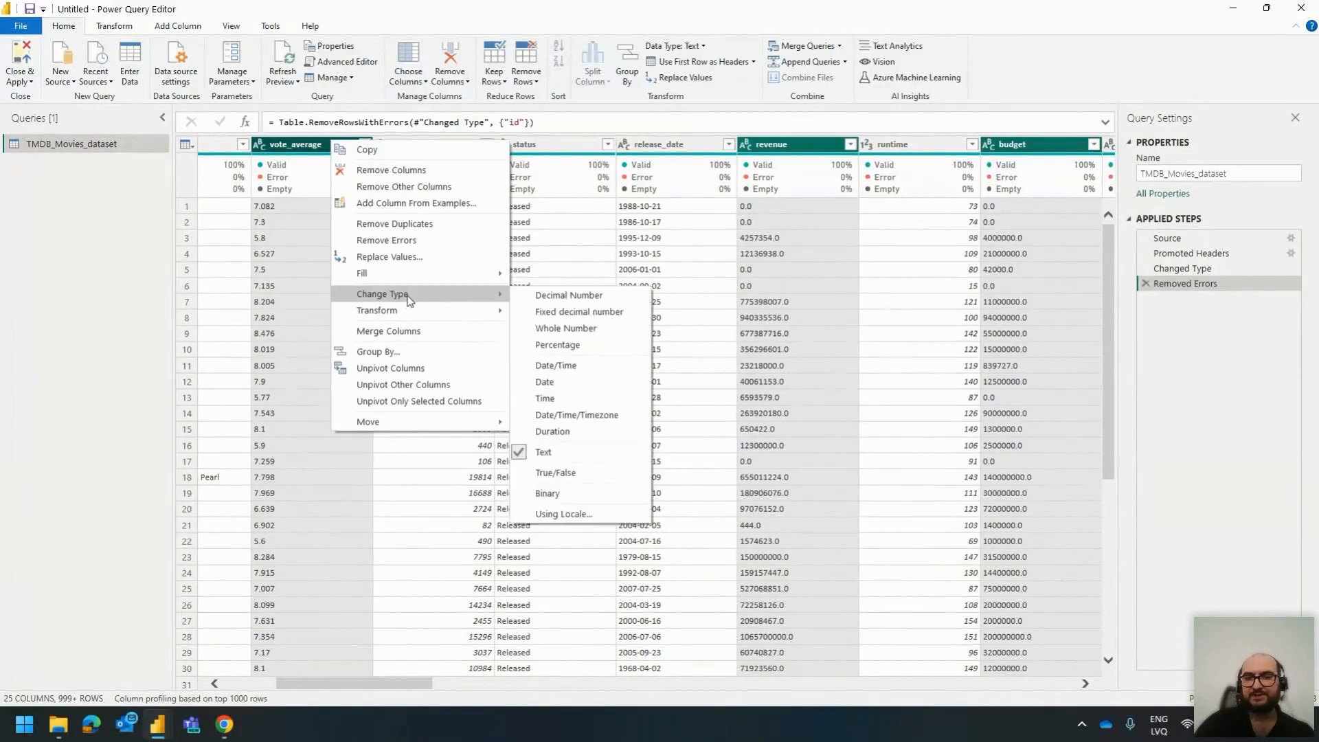
pyautogui.click(572, 515)
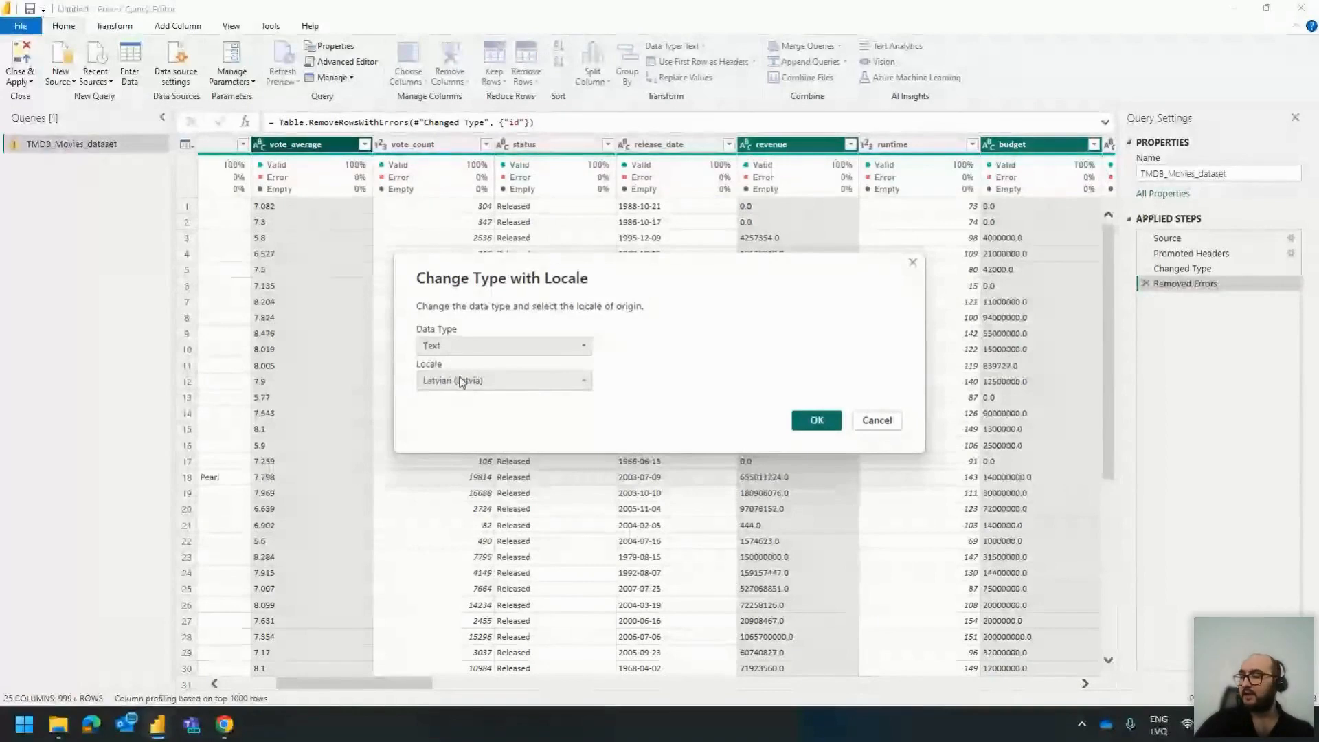
pyautogui.click(457, 385)
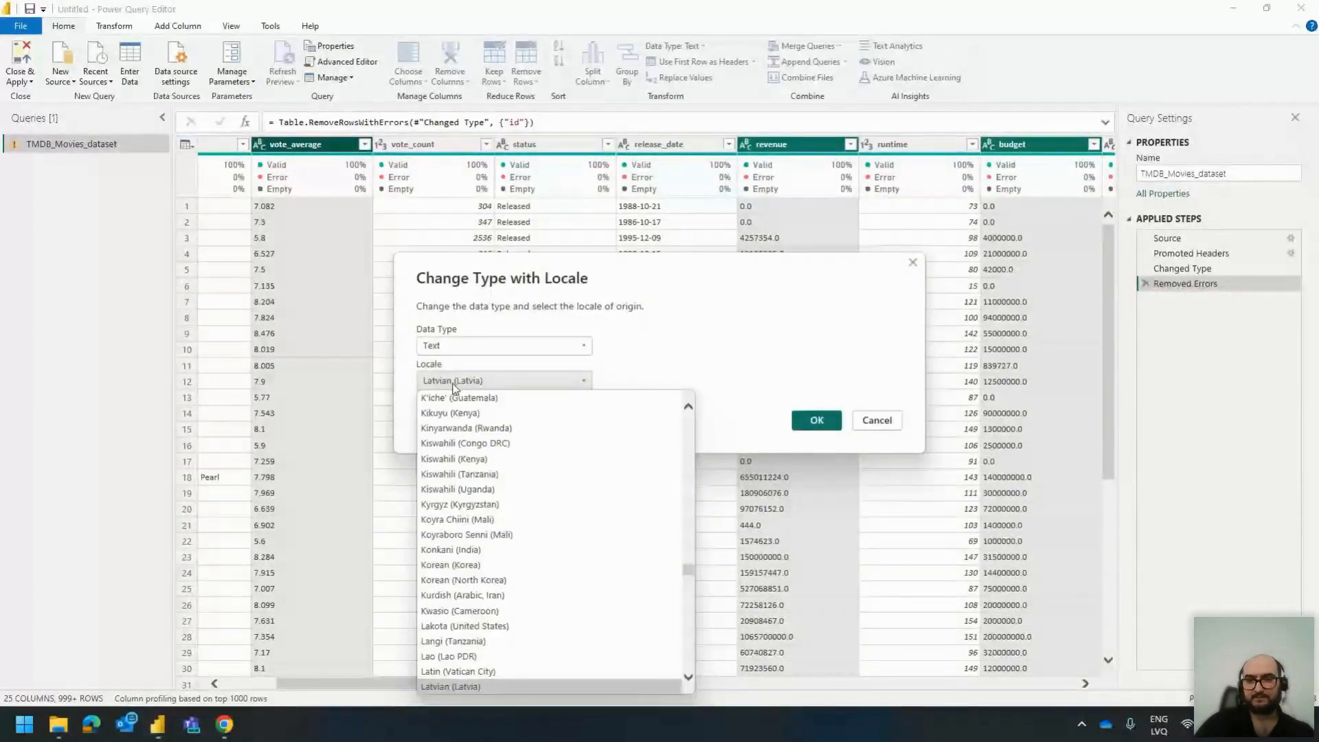
pyautogui.click(450, 348)
pyautogui.click(446, 364)
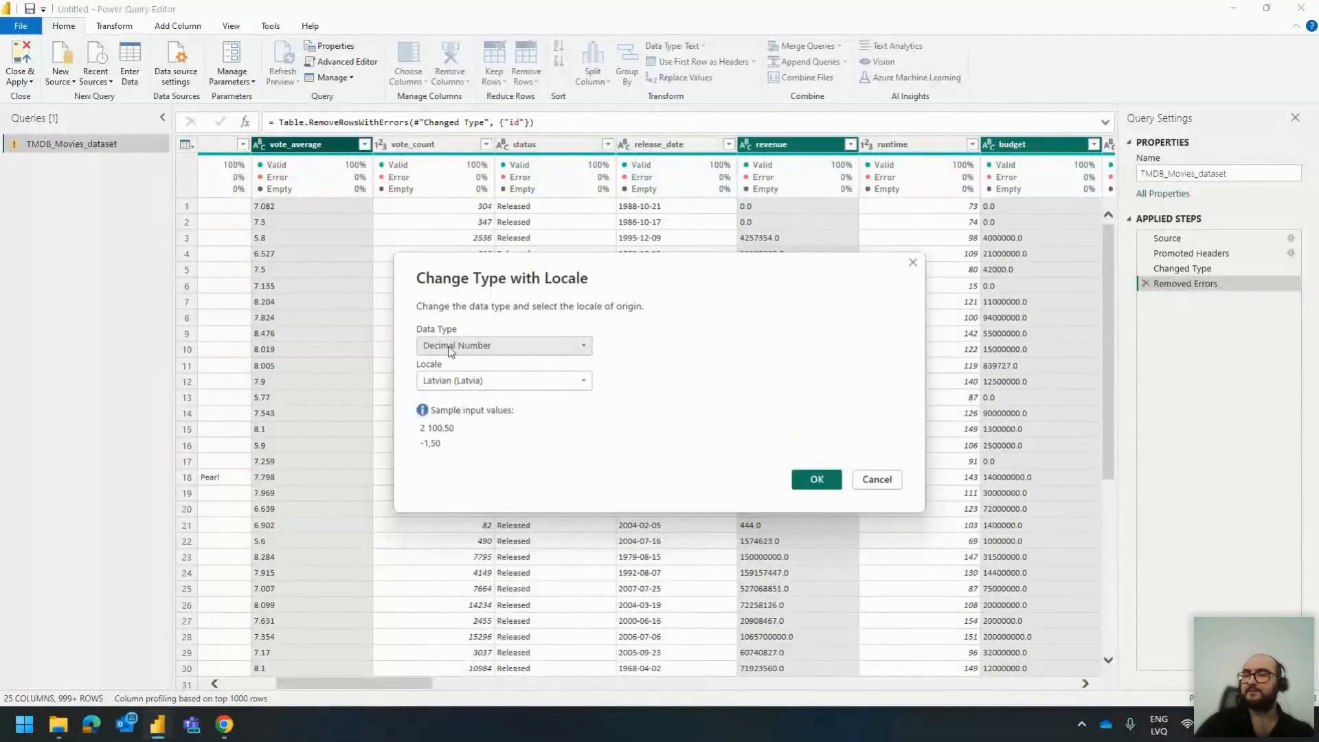
# Step: Set the locale of origin to English (United States) and apply the type change to the three columns
pyautogui.click(450, 381)
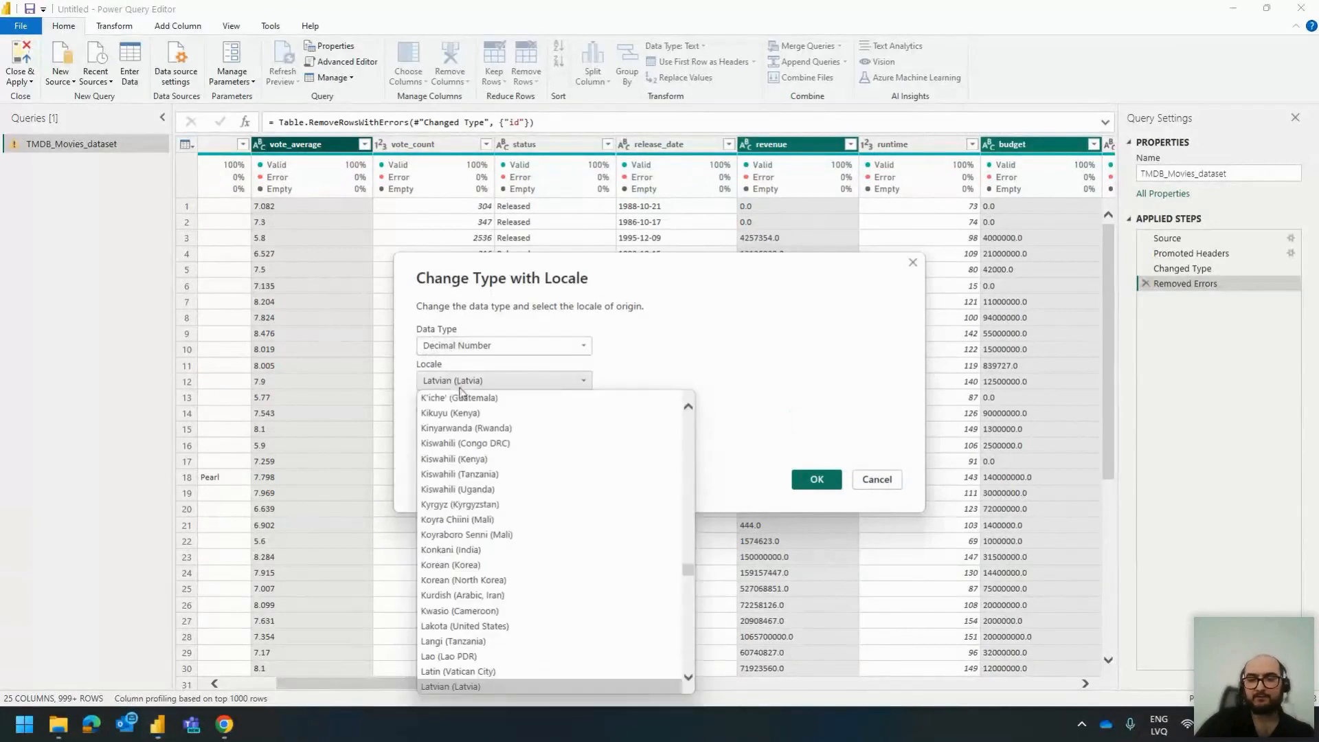
pyautogui.click(782, 377)
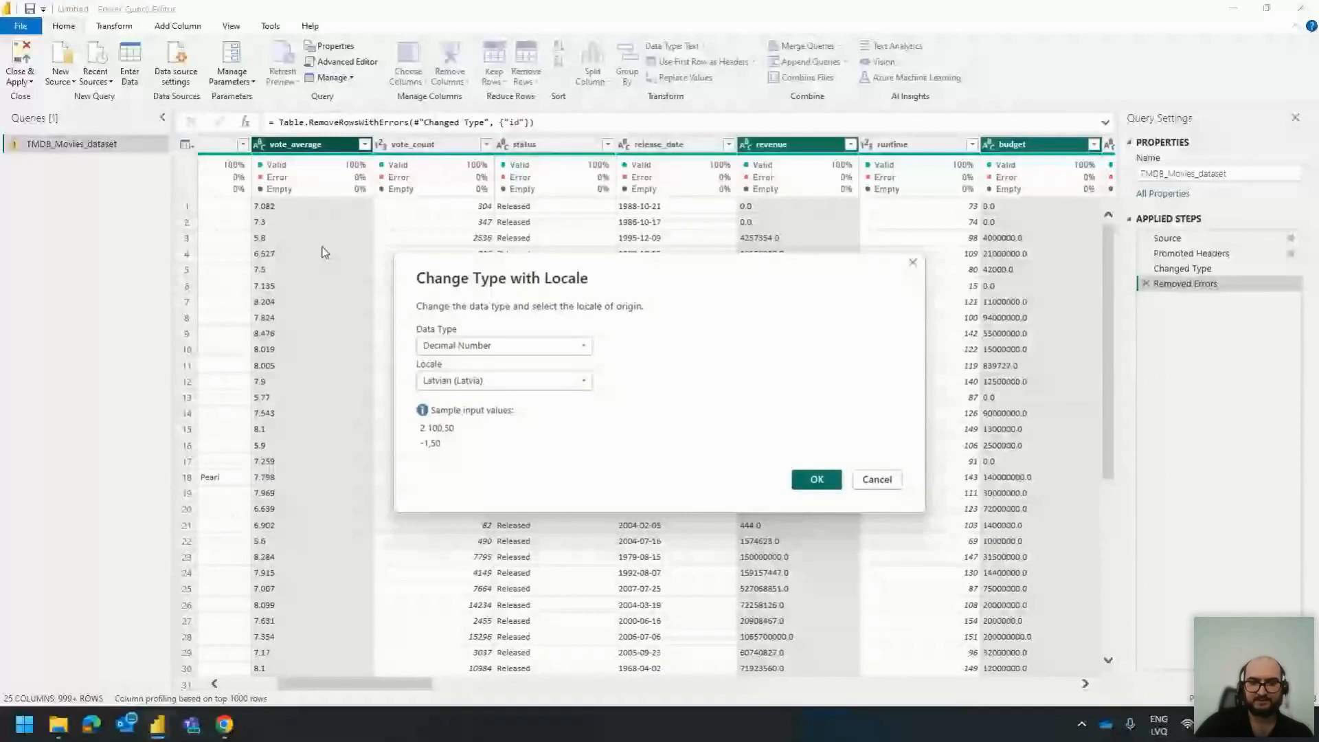
pyautogui.click(495, 382)
pyautogui.scroll(20, 505, 509)
pyautogui.scroll(15, 507, 519)
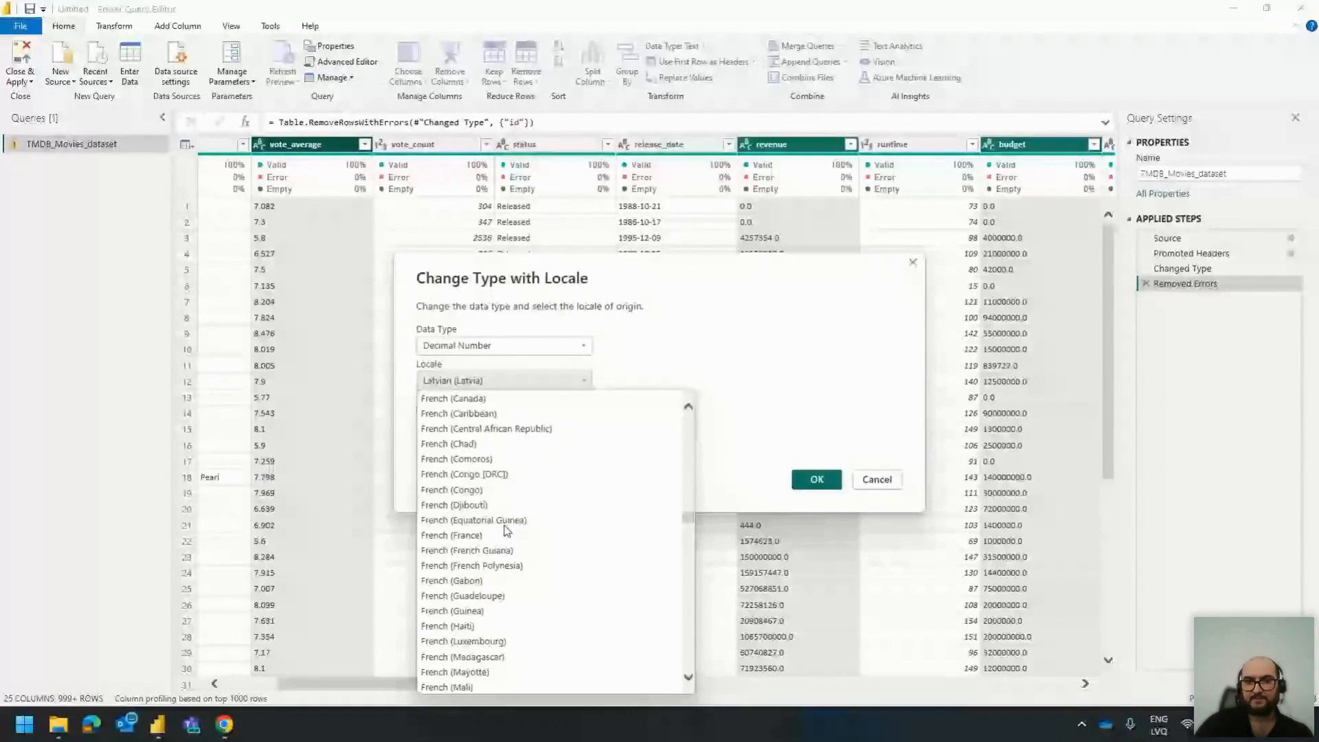
pyautogui.scroll(10, 481, 550)
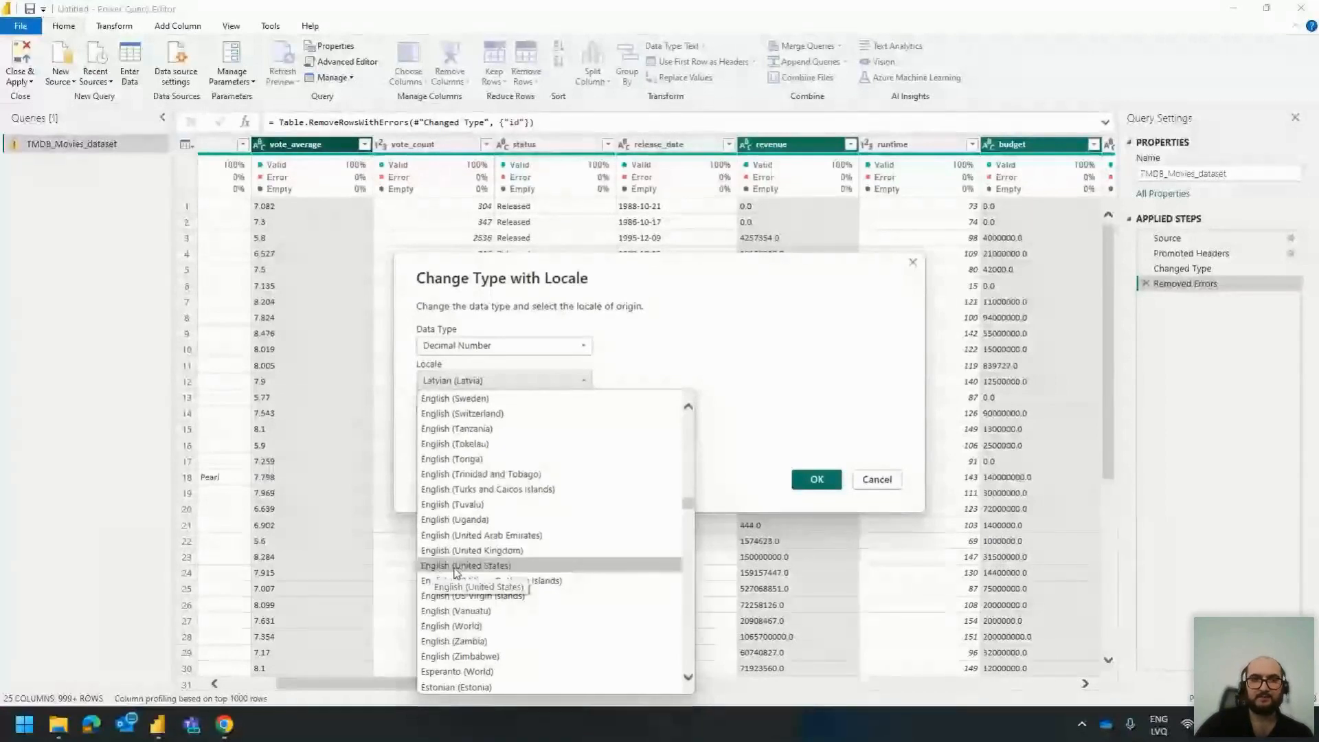
pyautogui.click(455, 570)
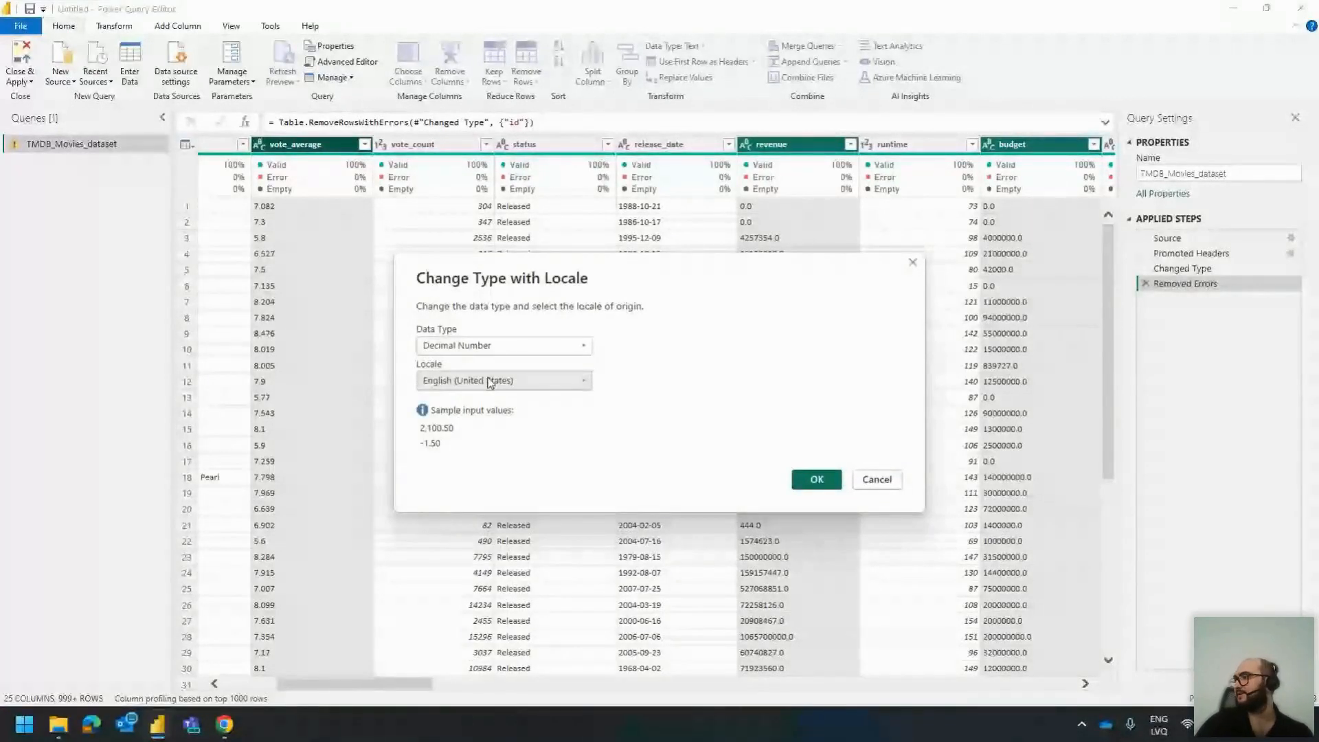
pyautogui.click(816, 479)
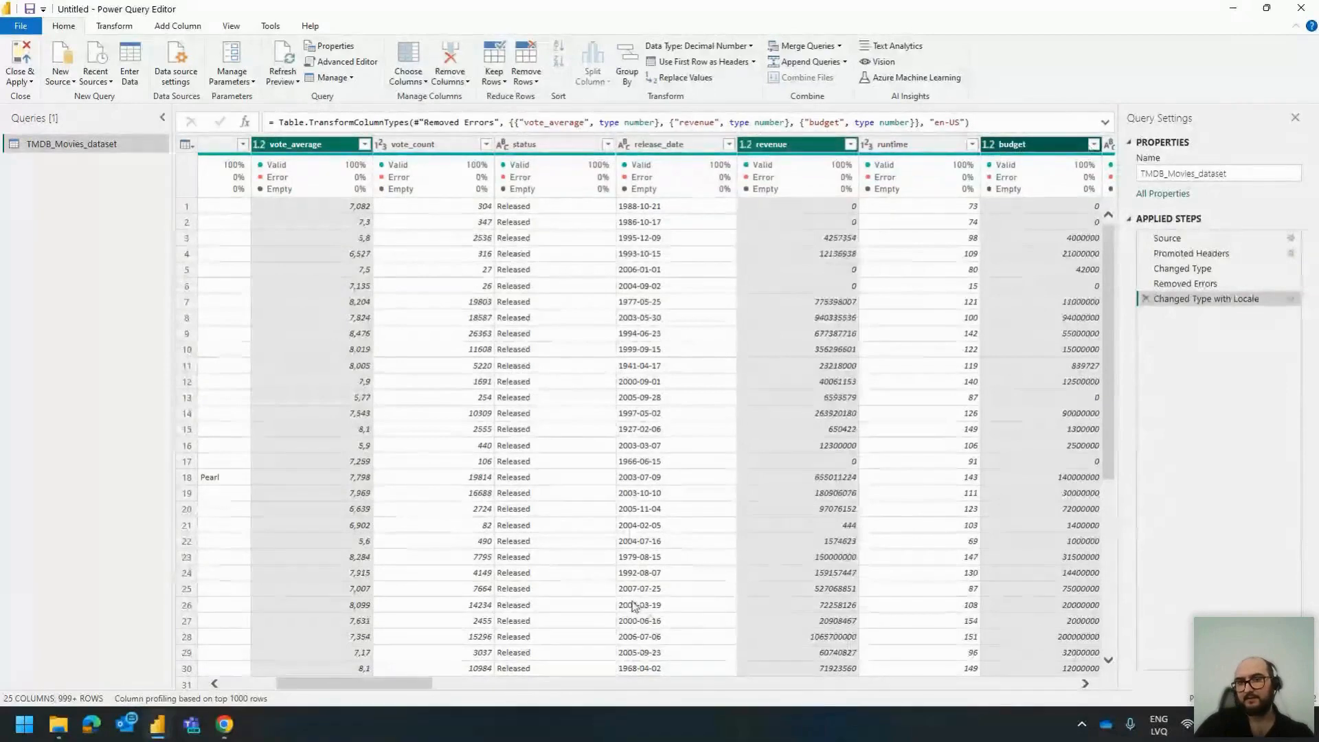
# Step: Change the release_date column's data type to Date and check the available type options
pyautogui.click(624, 145)
pyautogui.click(653, 256)
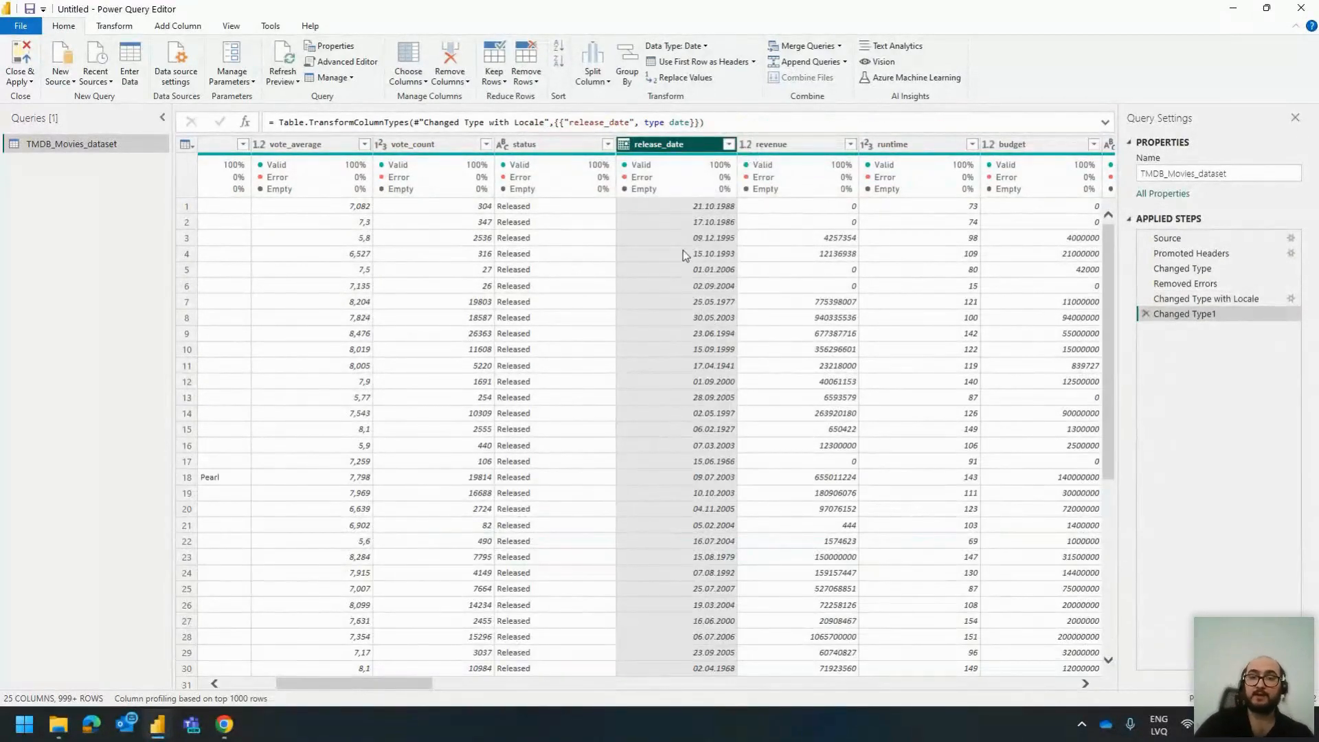
pyautogui.rightClick(656, 143)
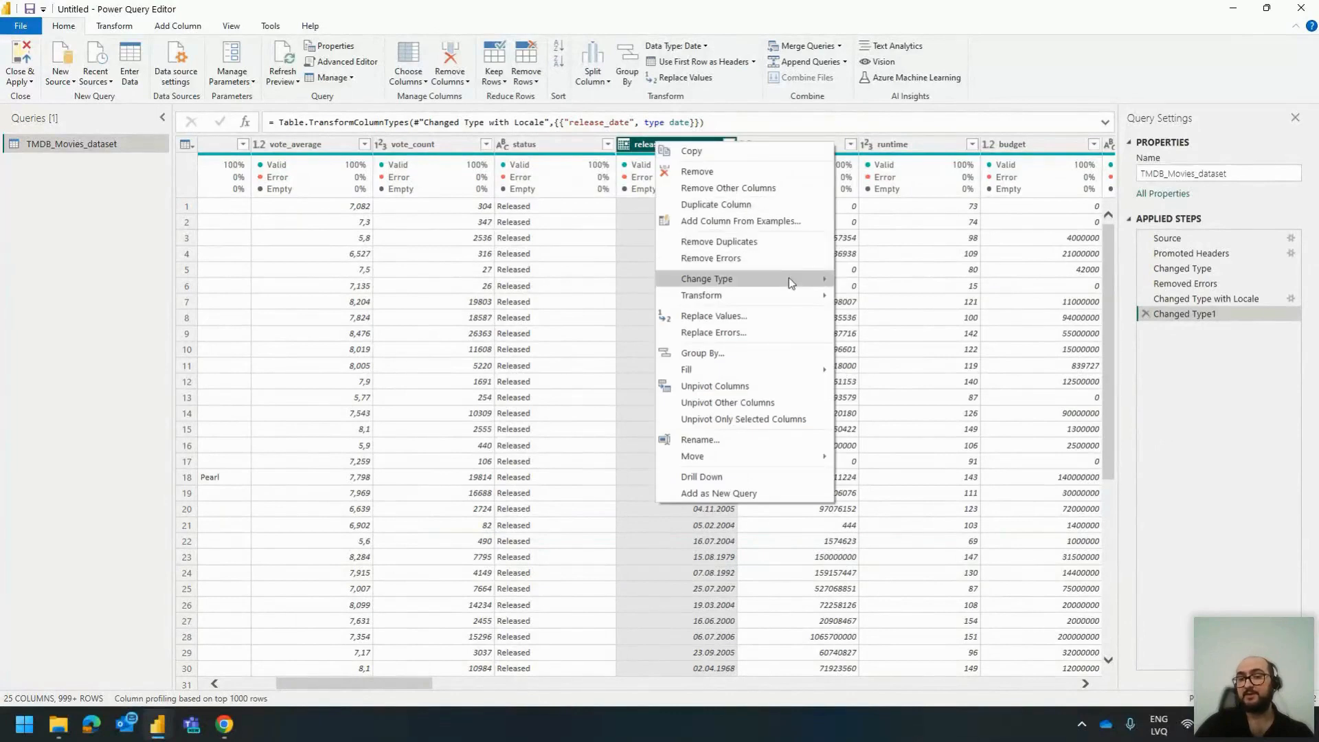
pyautogui.moveTo(789, 277)
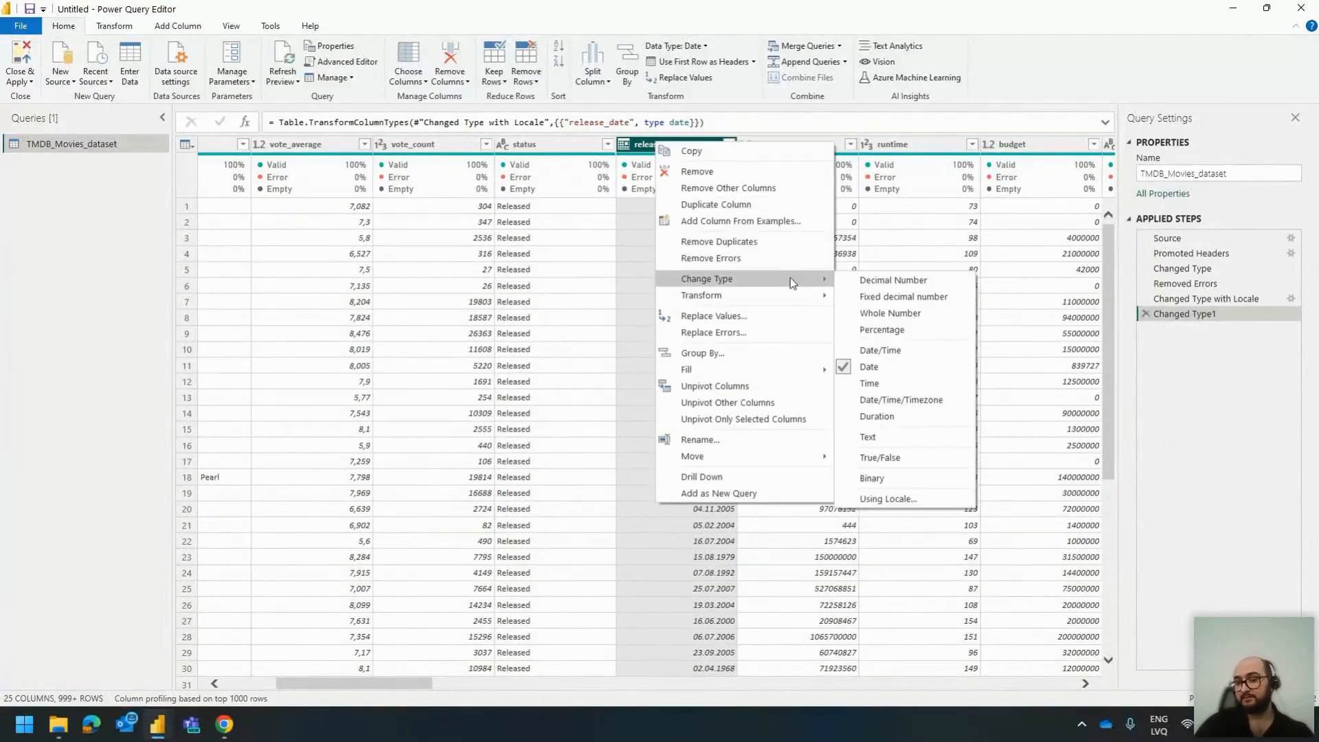
pyautogui.click(1162, 455)
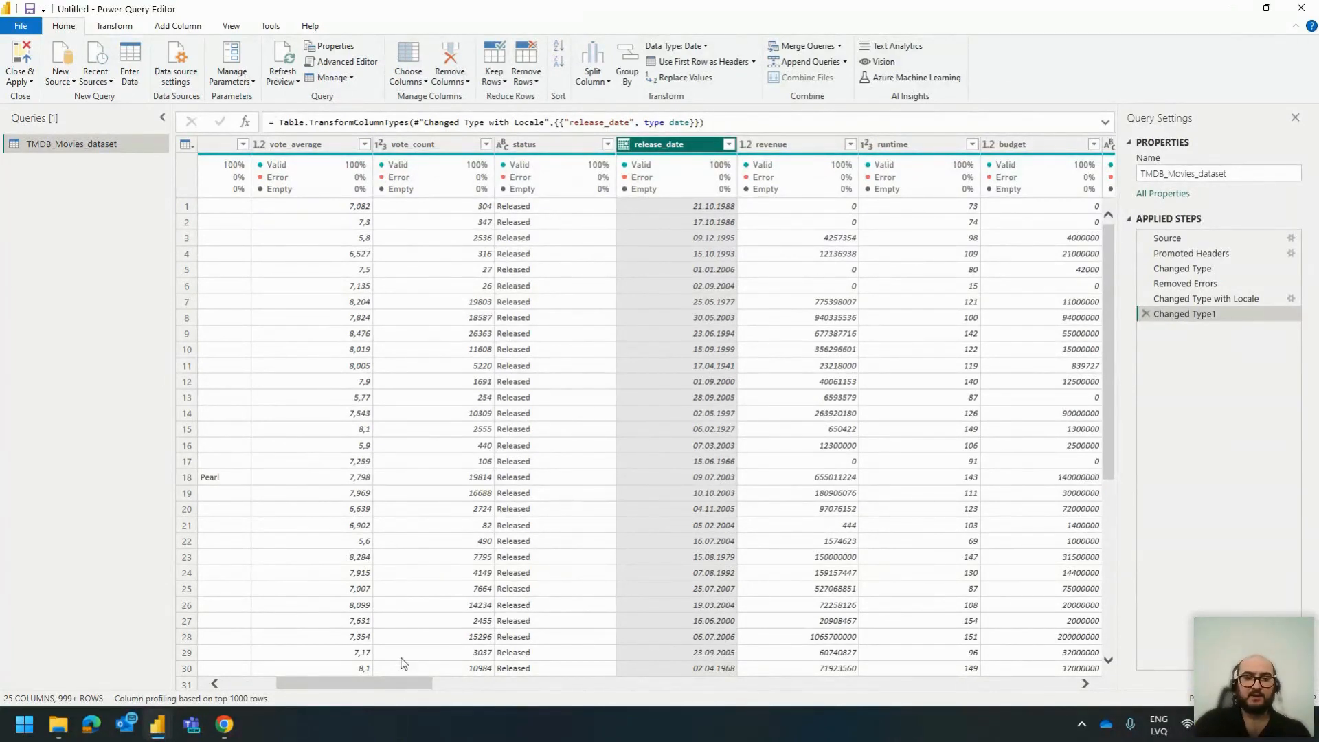
# Step: Examine the popularity and genres columns' statistics and value distribution, and inspect the comma-separated genre values in individual rows
pyautogui.moveTo(406, 686); pyautogui.dragTo(599, 693)
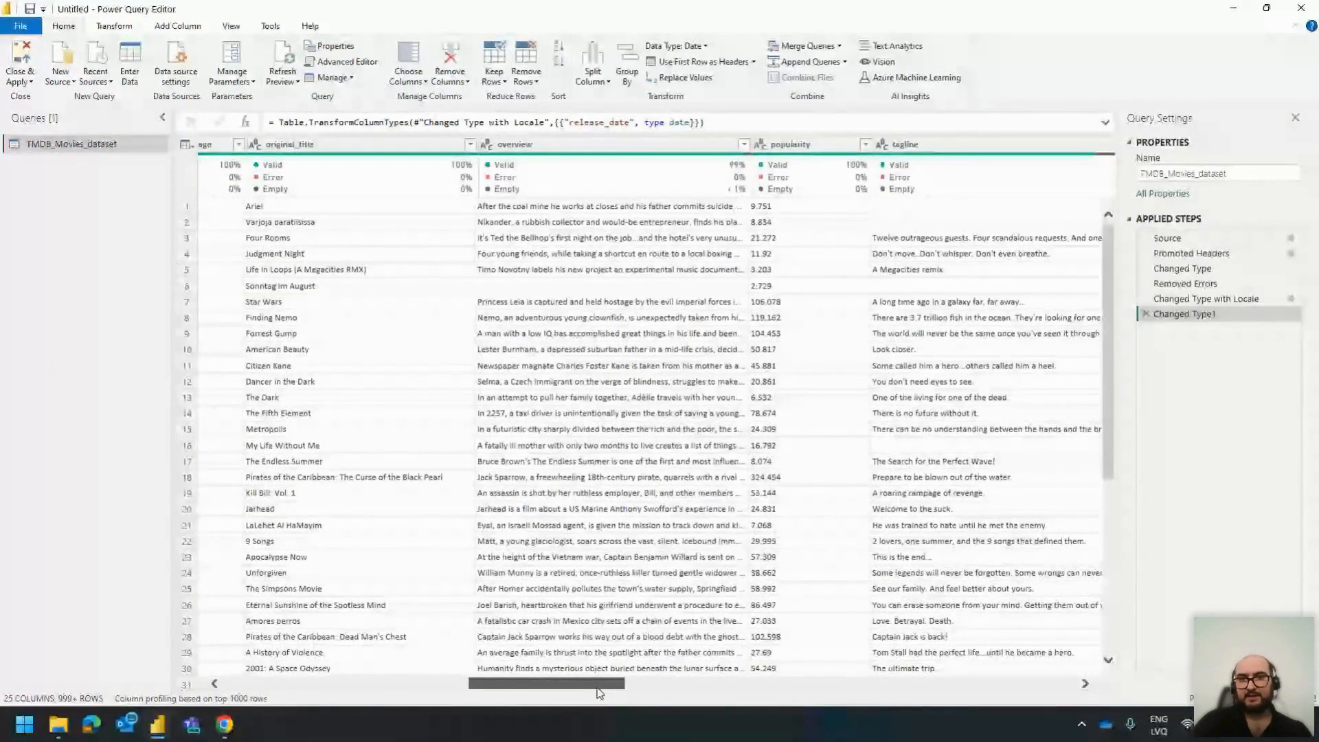
pyautogui.click(761, 145)
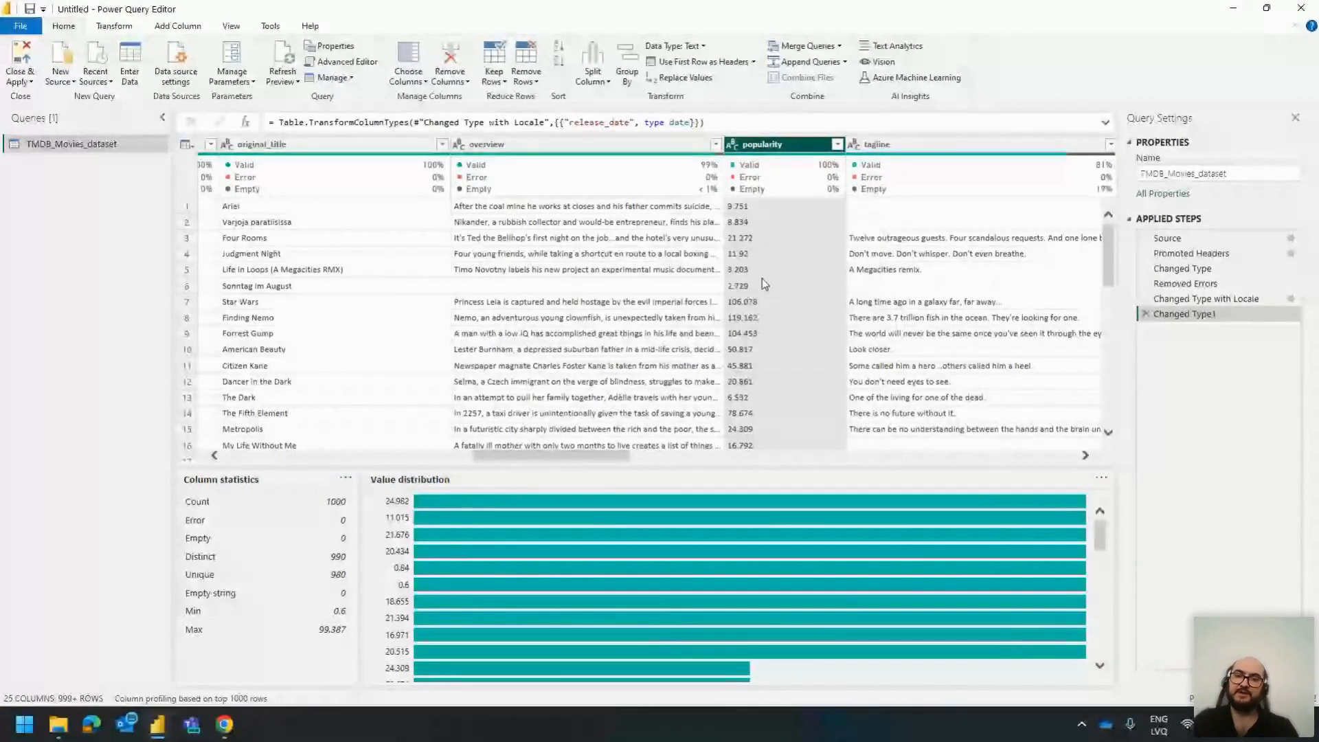
pyautogui.moveTo(759, 187)
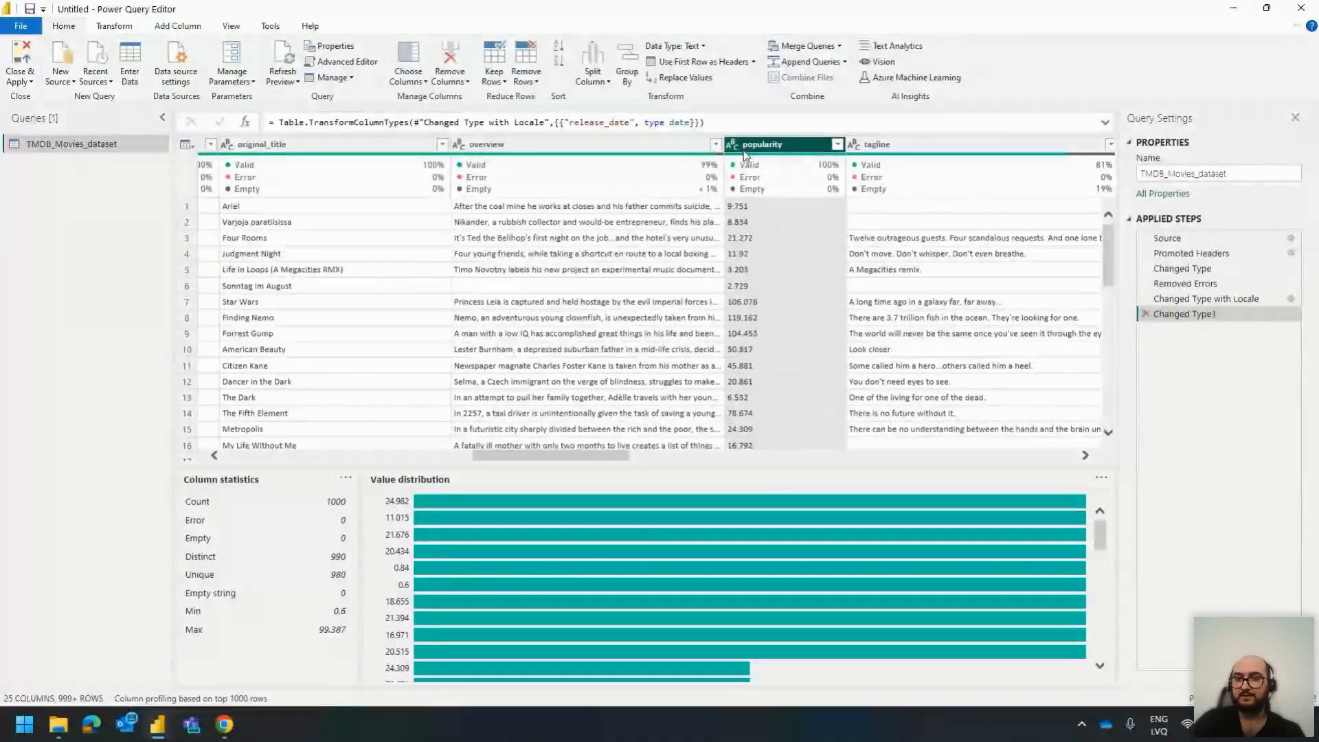
pyautogui.moveTo(769, 164)
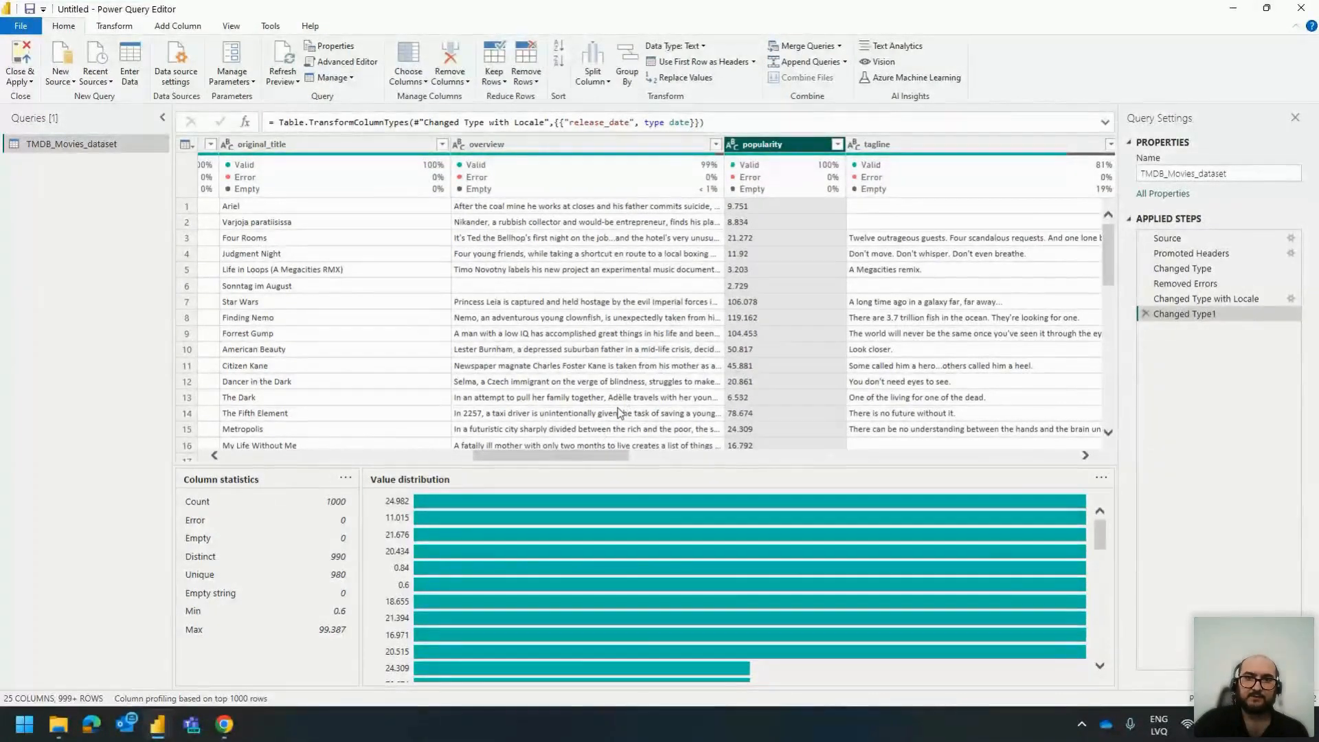
pyautogui.moveTo(582, 455); pyautogui.dragTo(702, 474)
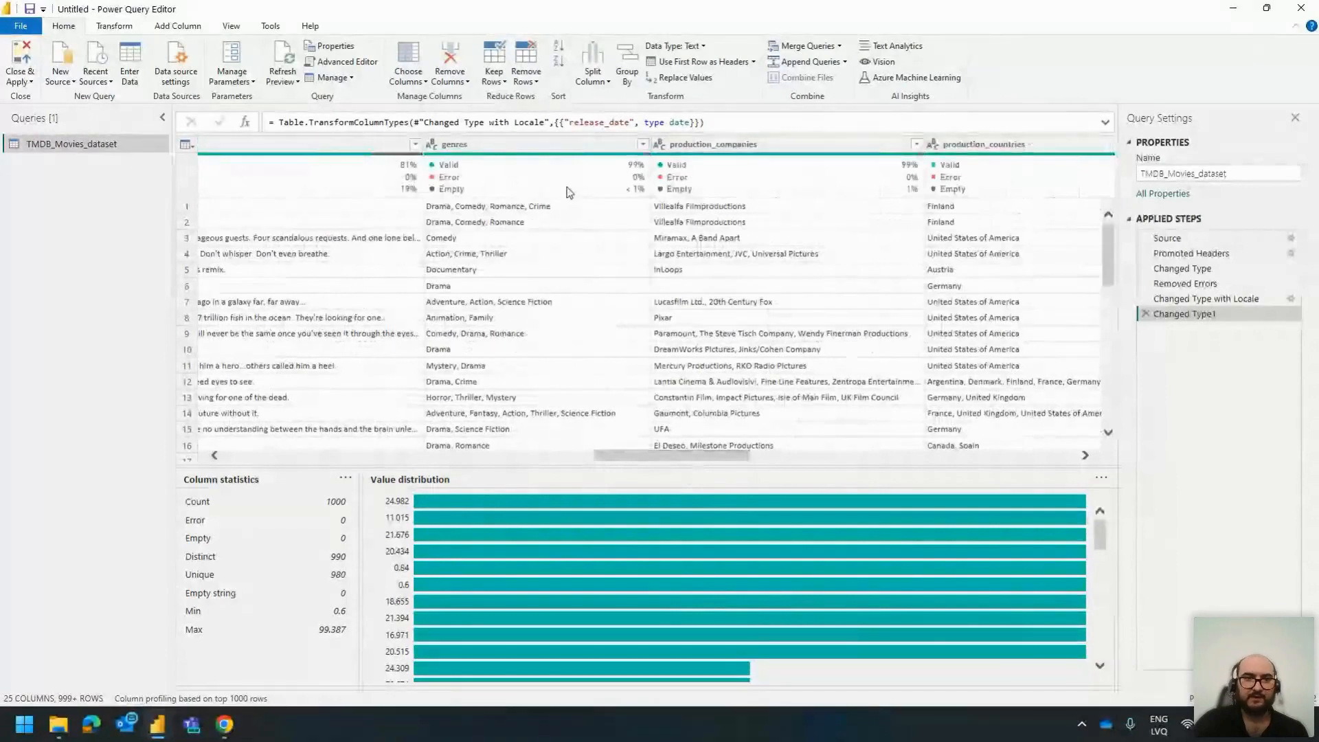
pyautogui.click(572, 322)
pyautogui.moveTo(658, 457)
pyautogui.mouseDown()
pyautogui.moveTo(357, 465)
pyautogui.moveTo(660, 465)
pyautogui.mouseUp()
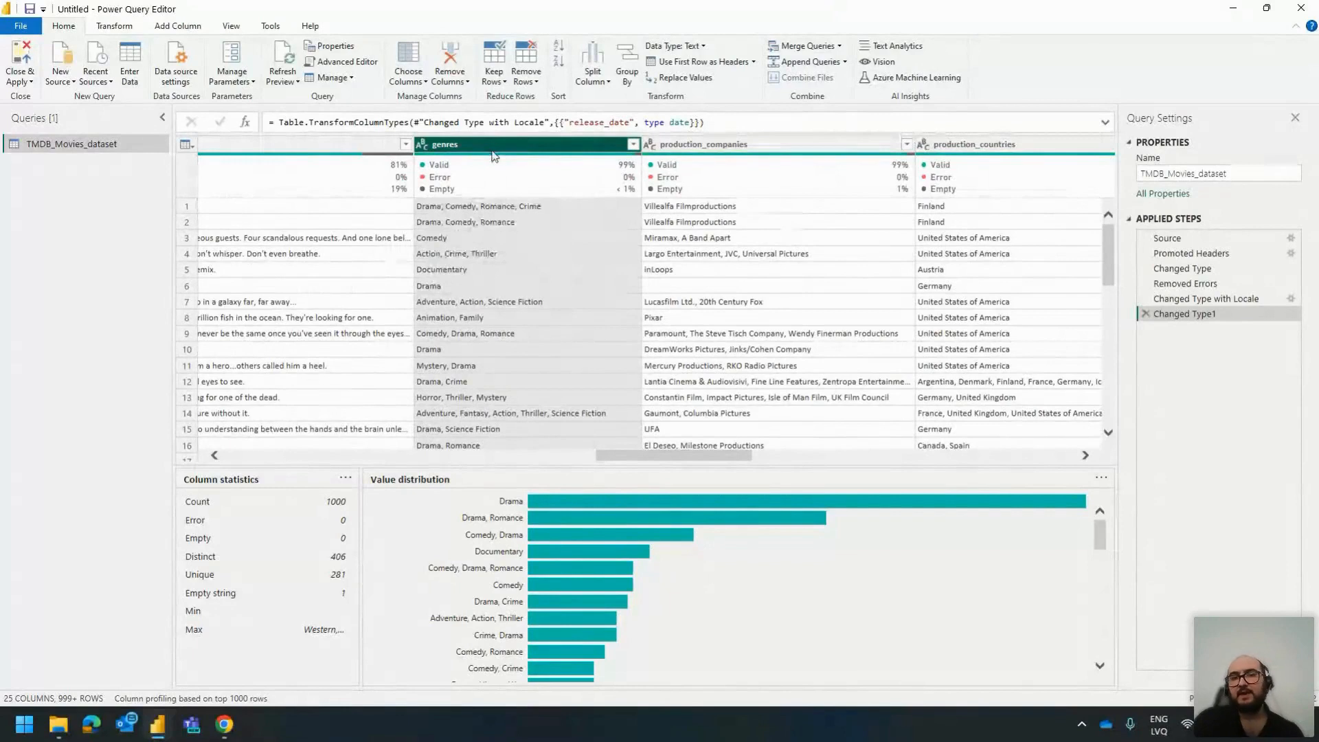
pyautogui.moveTo(484, 191)
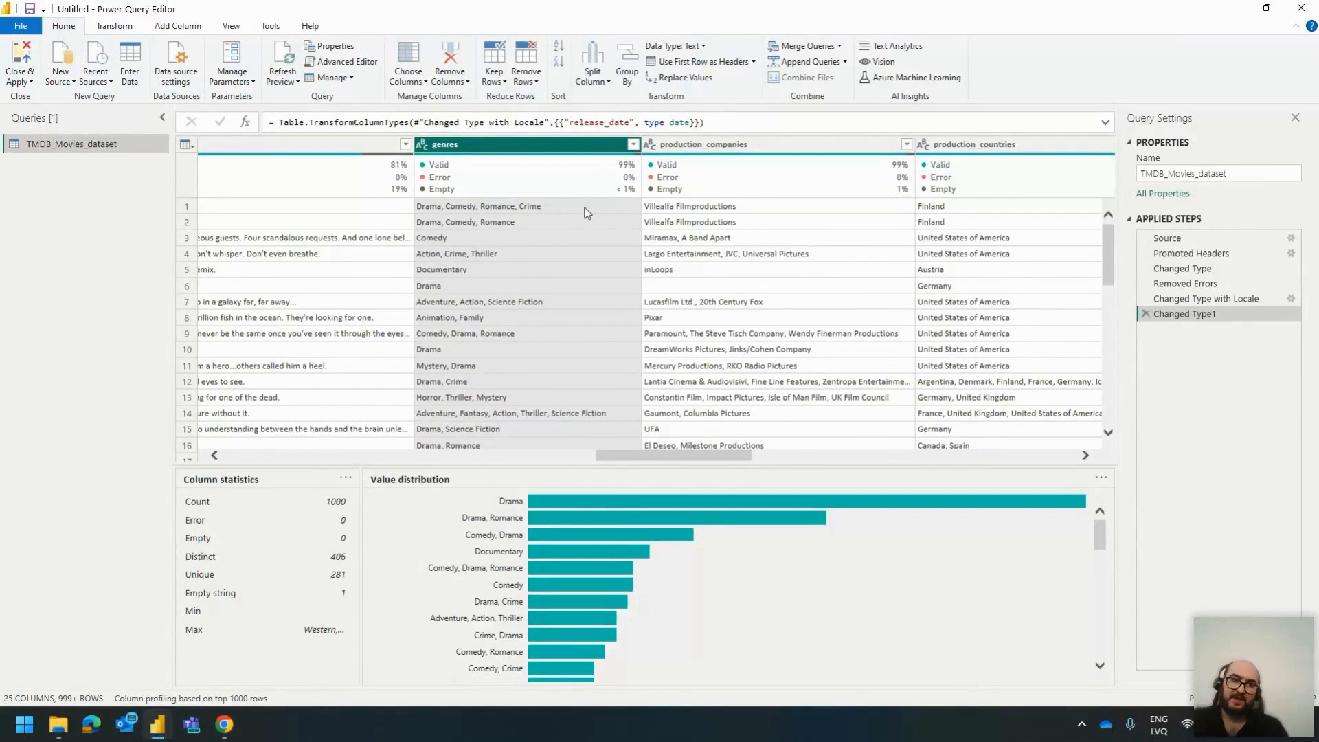
pyautogui.click(584, 208)
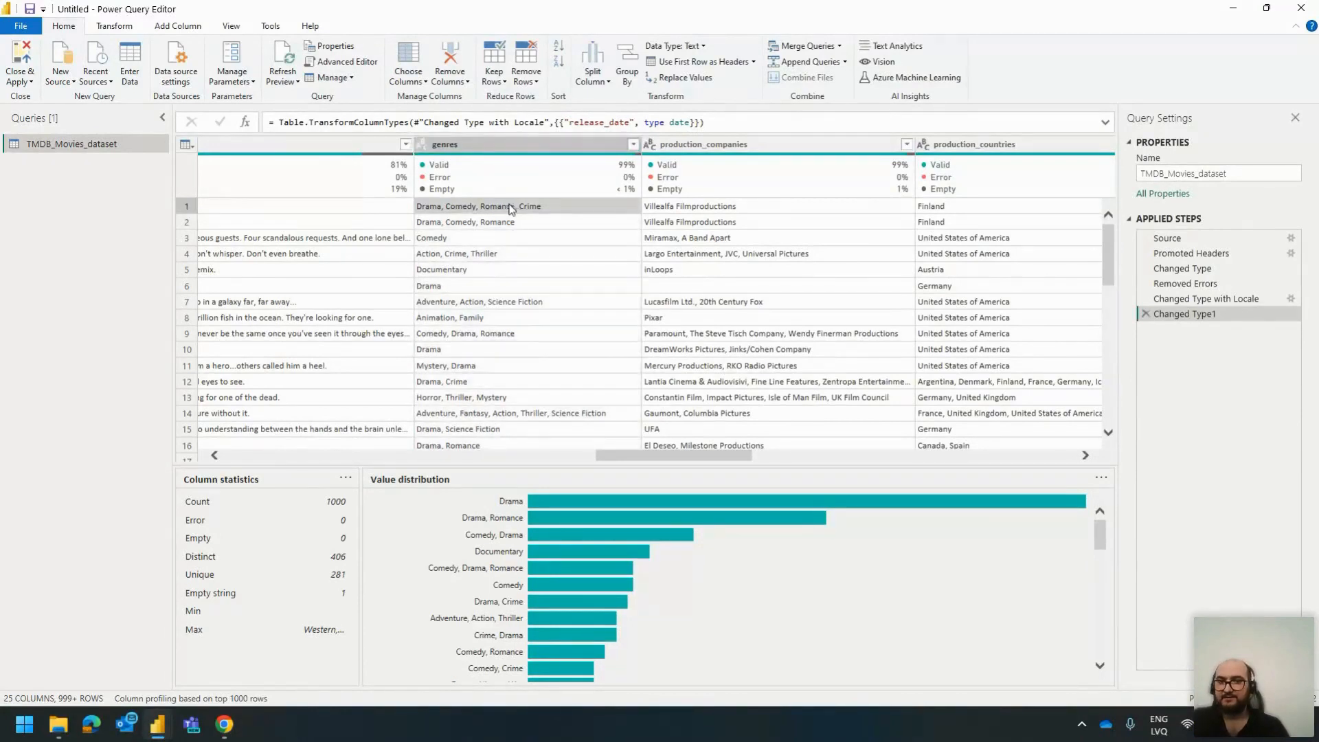
pyautogui.click(480, 229)
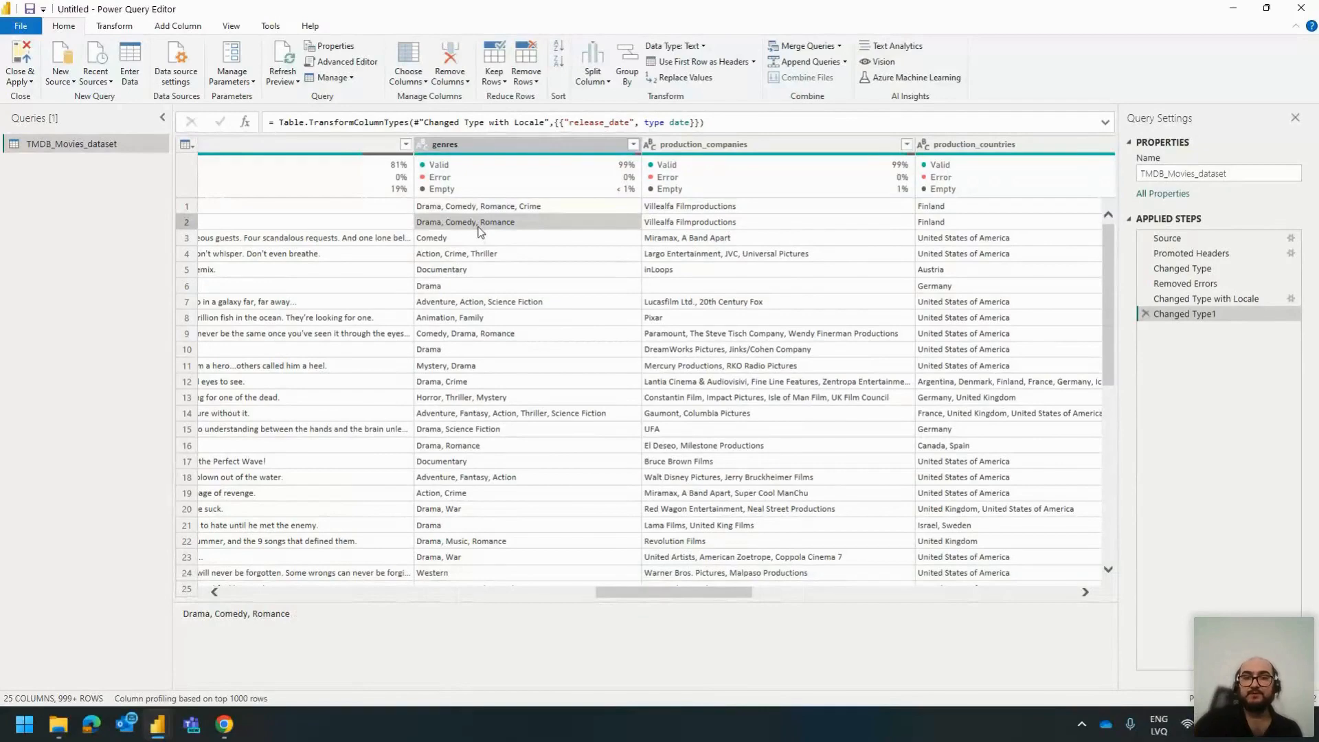
pyautogui.click(474, 208)
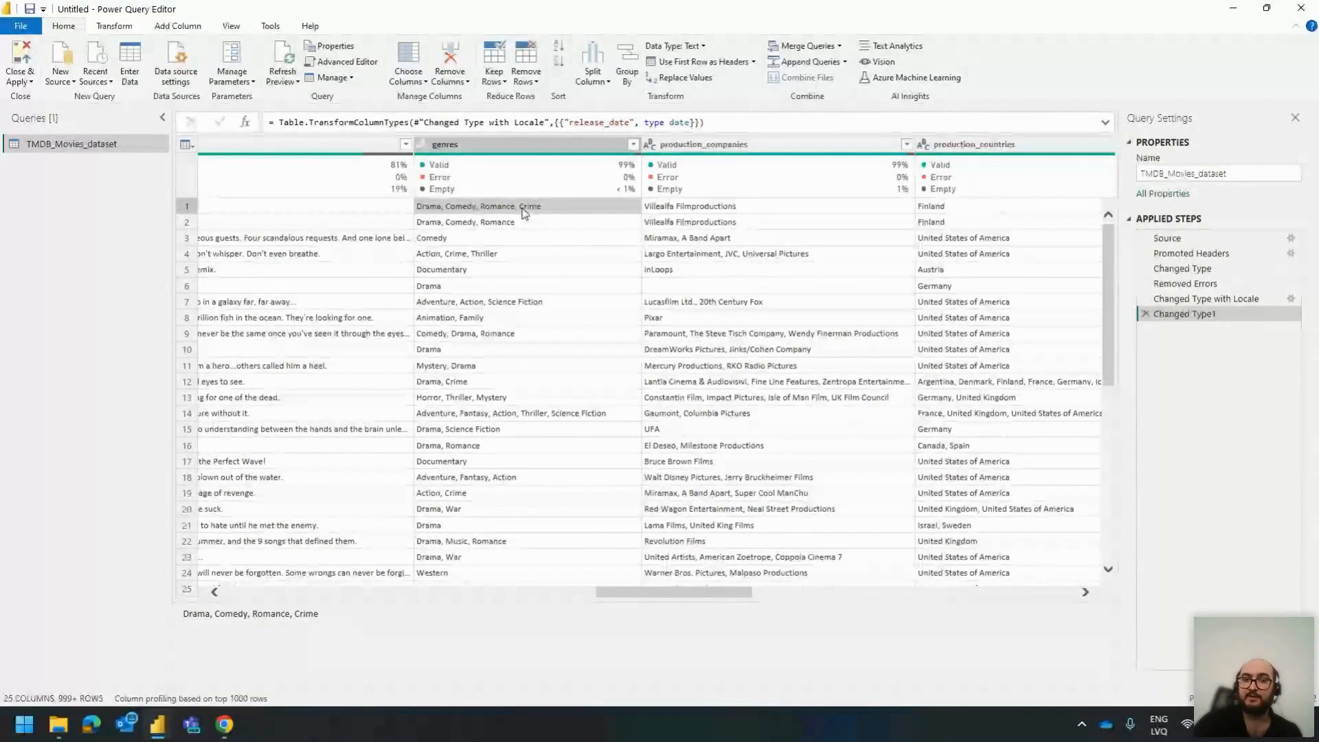
pyautogui.click(481, 222)
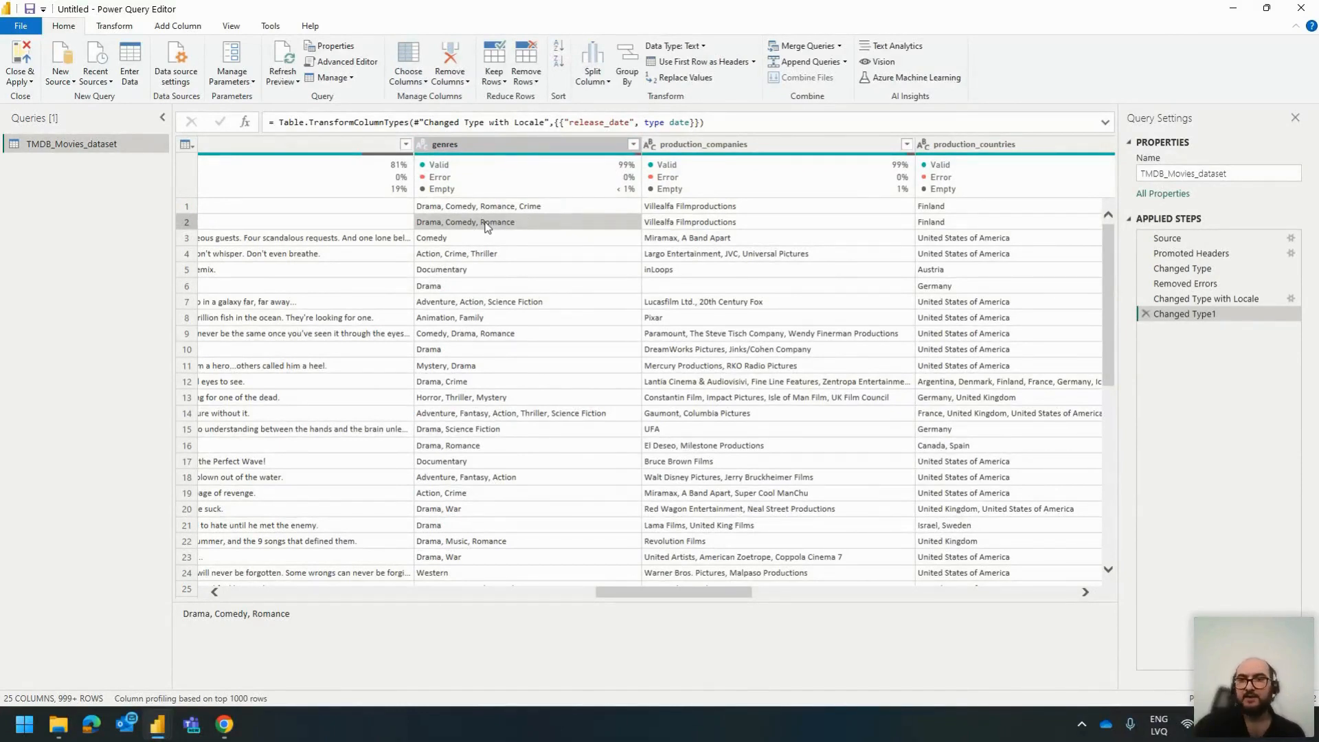
# Step: Examine the production_companies column's distribution and cell values, and look through the production_countries, spoken_languages, cast and director columns
pyautogui.click(721, 144)
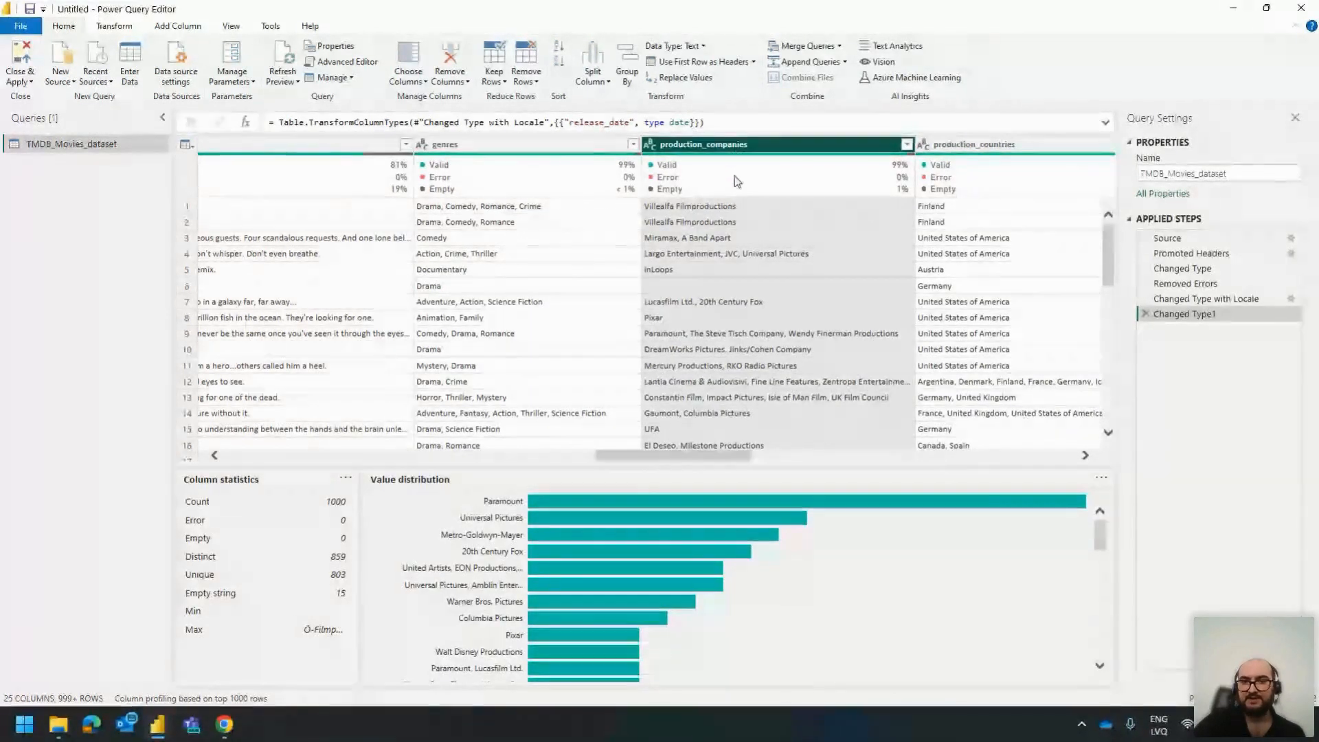
pyautogui.click(735, 343)
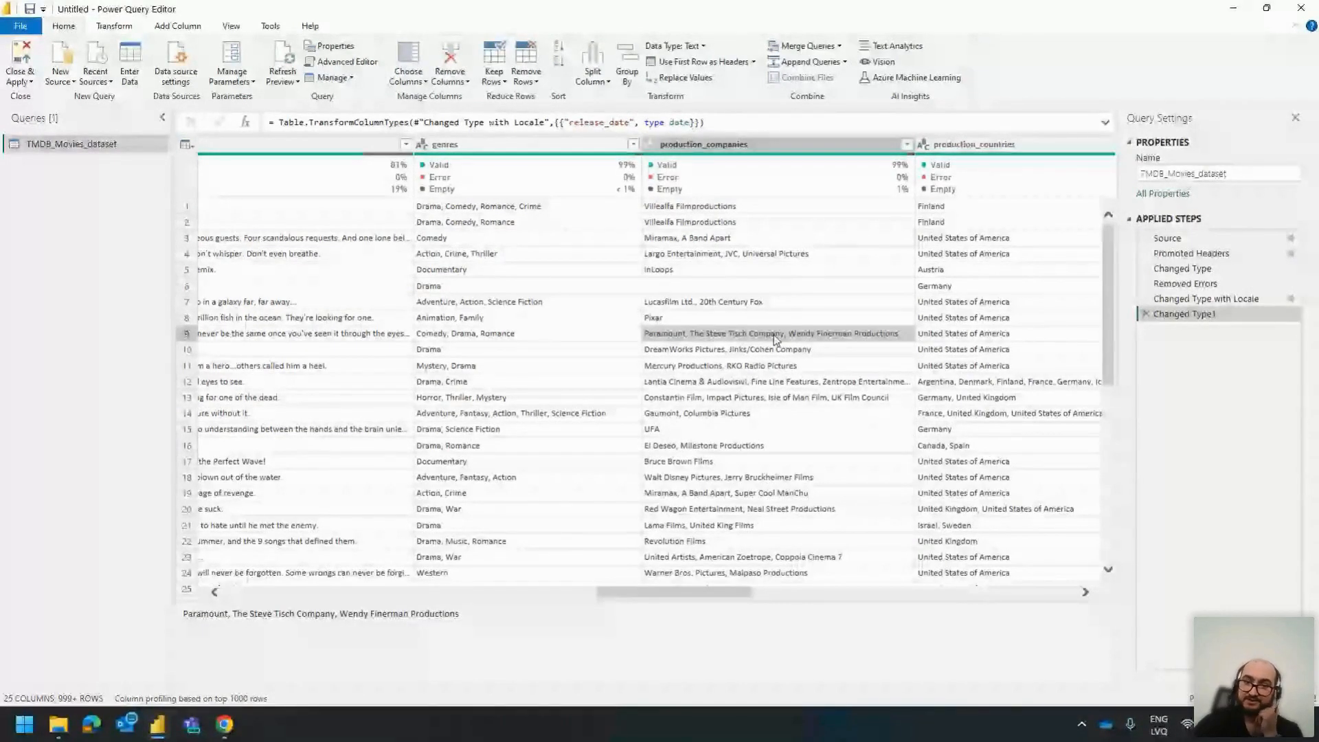
pyautogui.click(735, 180)
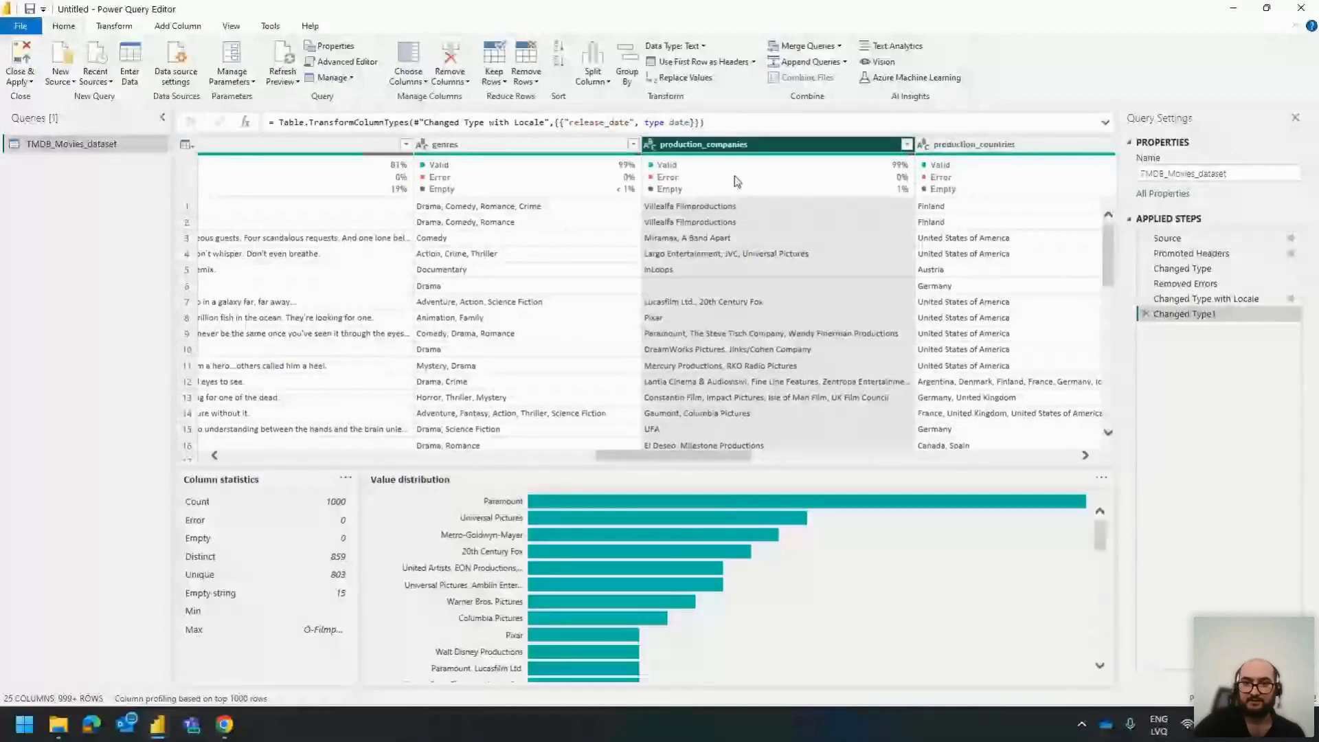
pyautogui.click(522, 333)
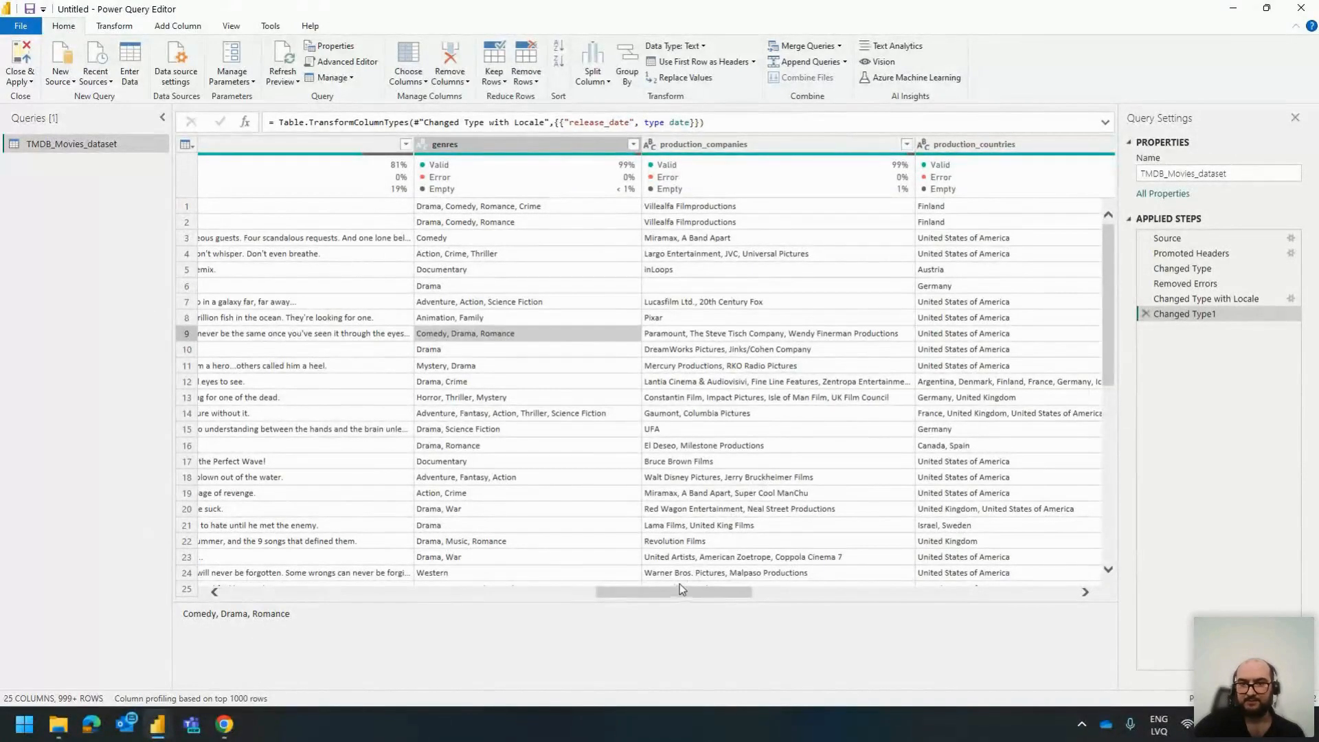
pyautogui.moveTo(707, 592); pyautogui.dragTo(744, 596)
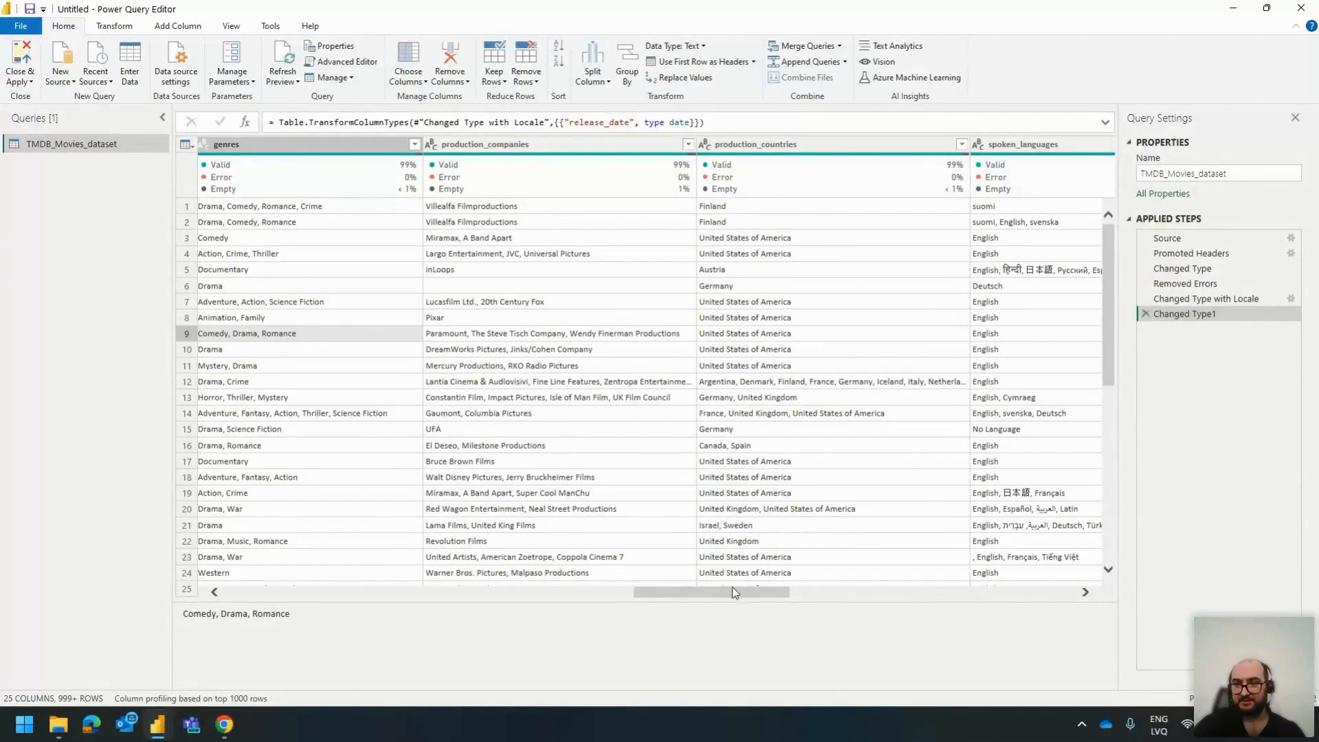
pyautogui.moveTo(732, 592); pyautogui.dragTo(824, 592)
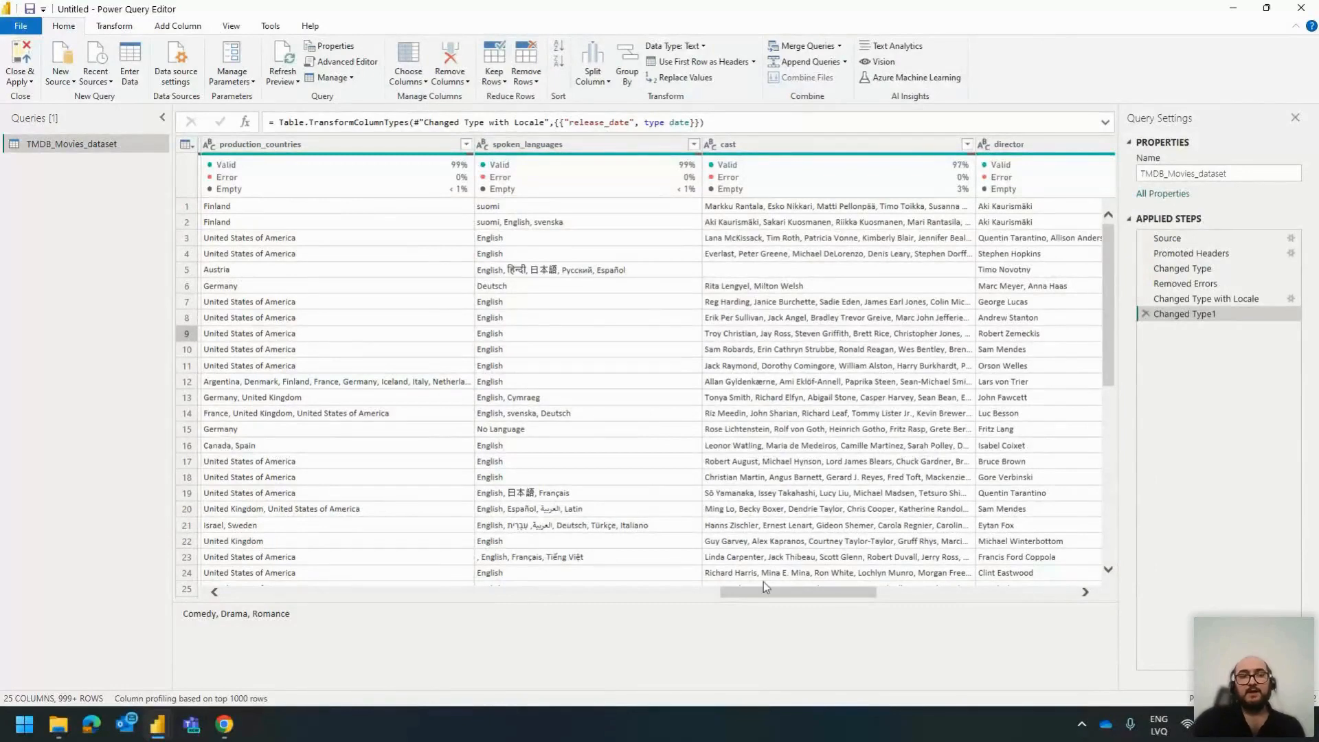
# Step: Duplicate the TMDB_Movies_dataset query and filter the original query's id column to the value 2
pyautogui.moveTo(766, 594); pyautogui.dragTo(247, 586)
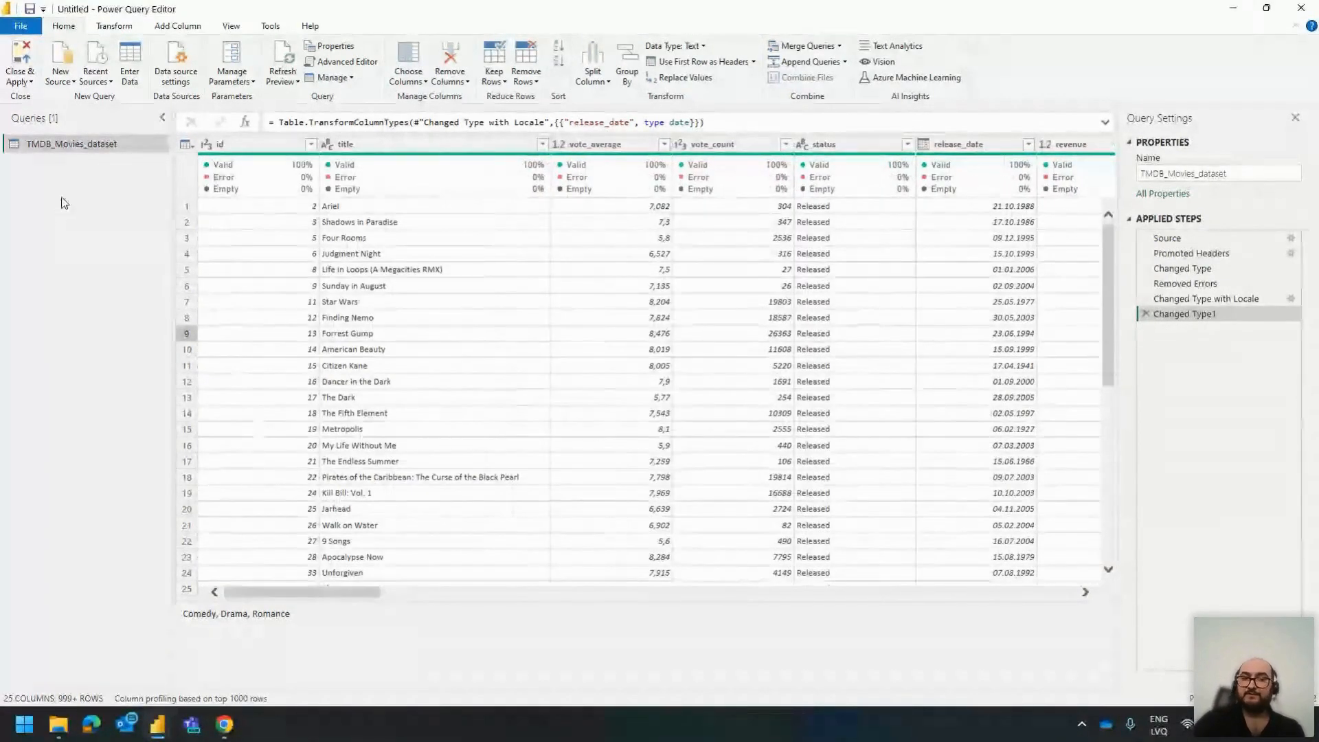
pyautogui.rightClick(69, 145)
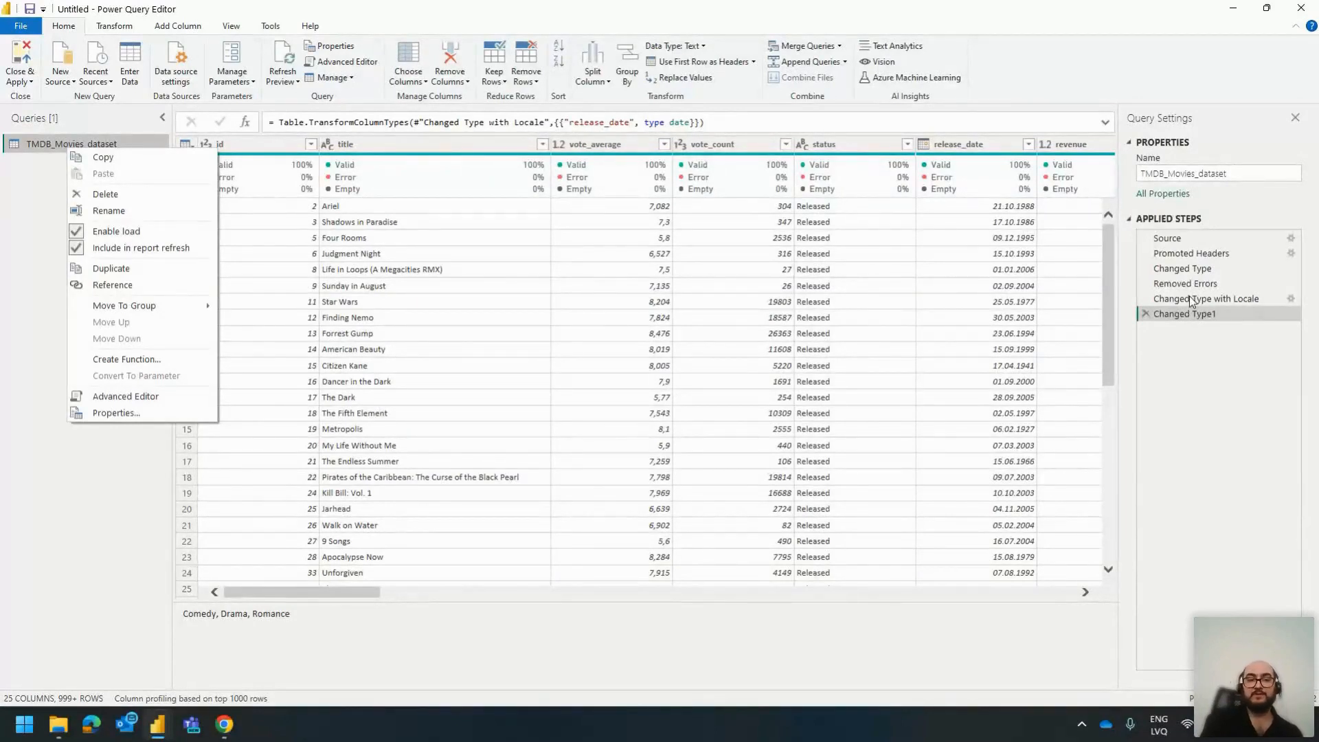
pyautogui.click(125, 282)
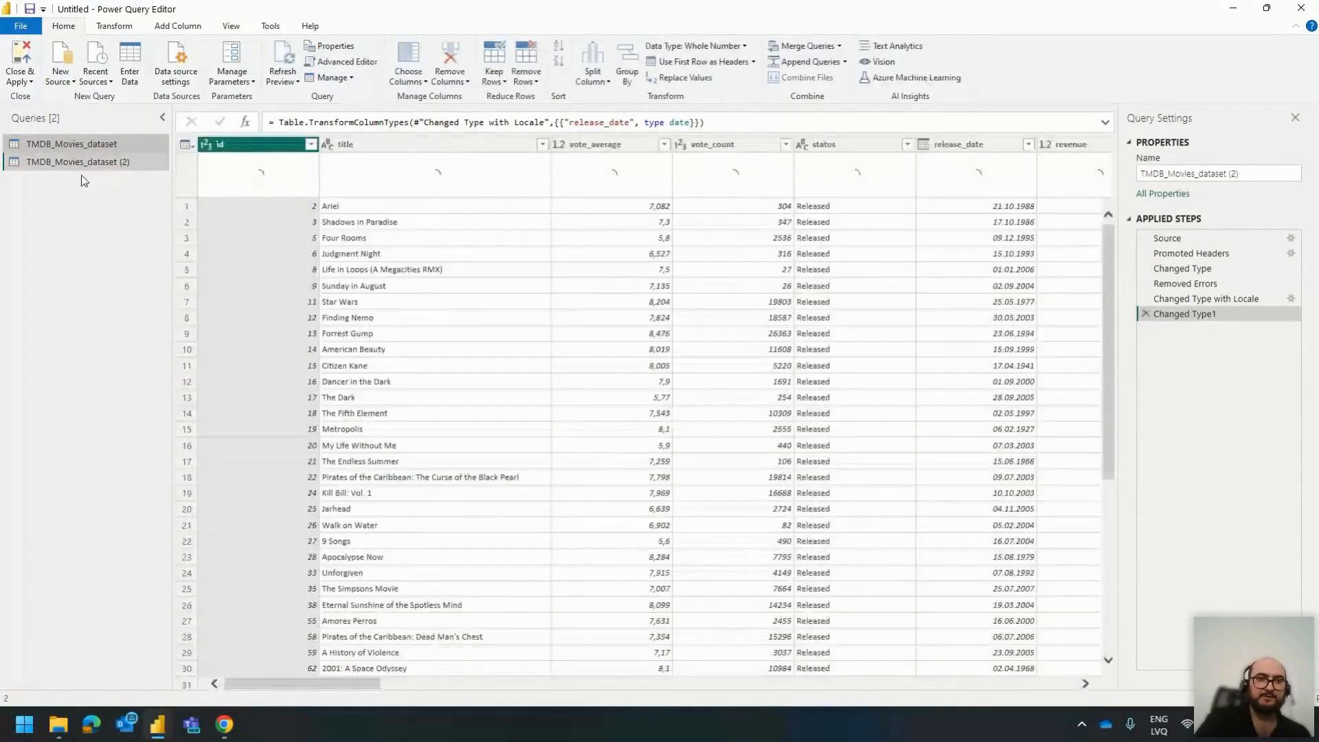
pyautogui.click(93, 145)
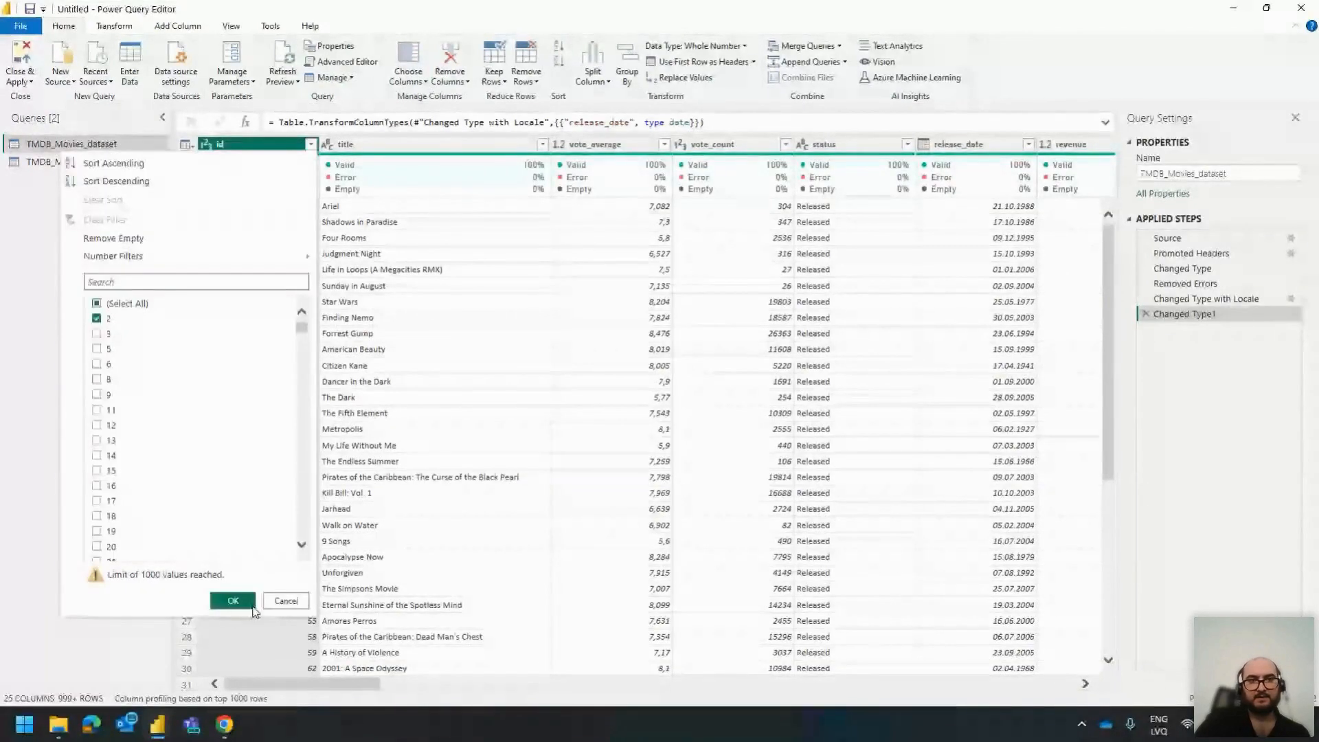
pyautogui.click(241, 603)
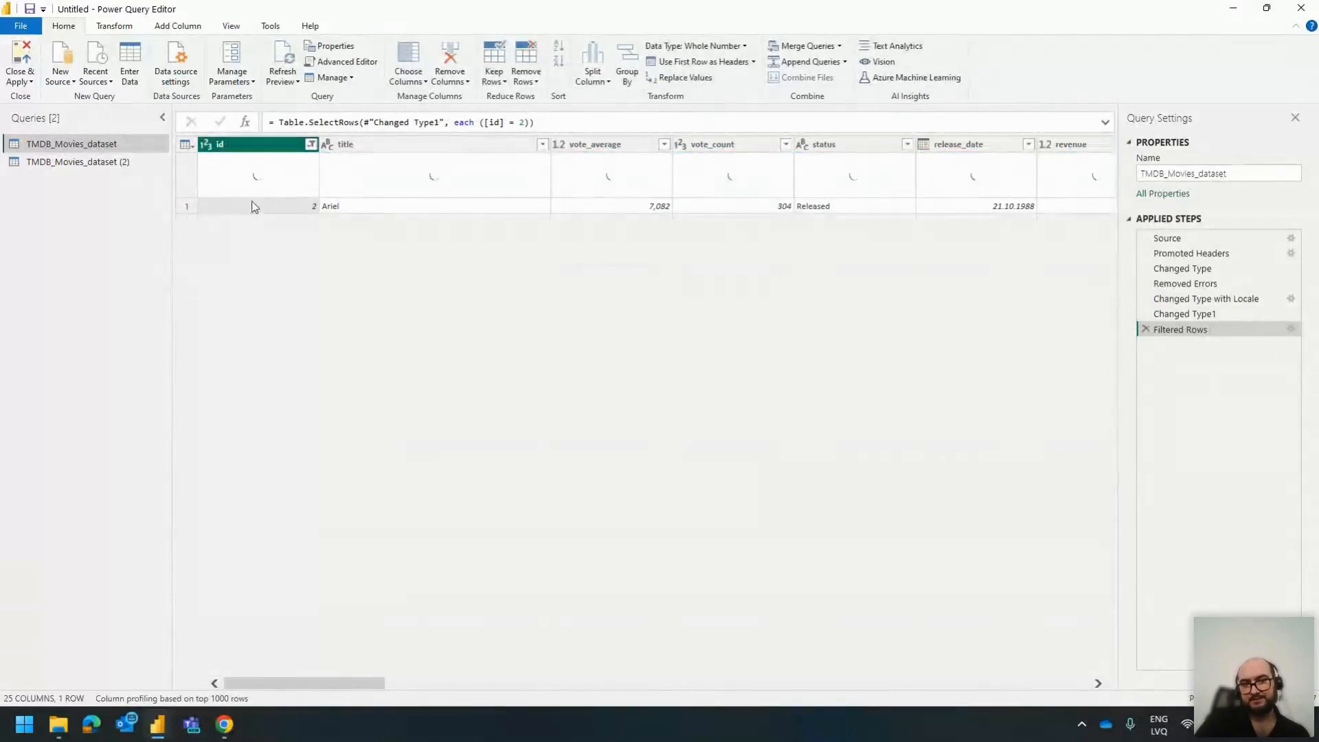
# Step: Create a reference to the original TMDB_Movies_dataset query and compare how its id filter of 2 affects the referenced and duplicated queries
pyautogui.click(72, 162)
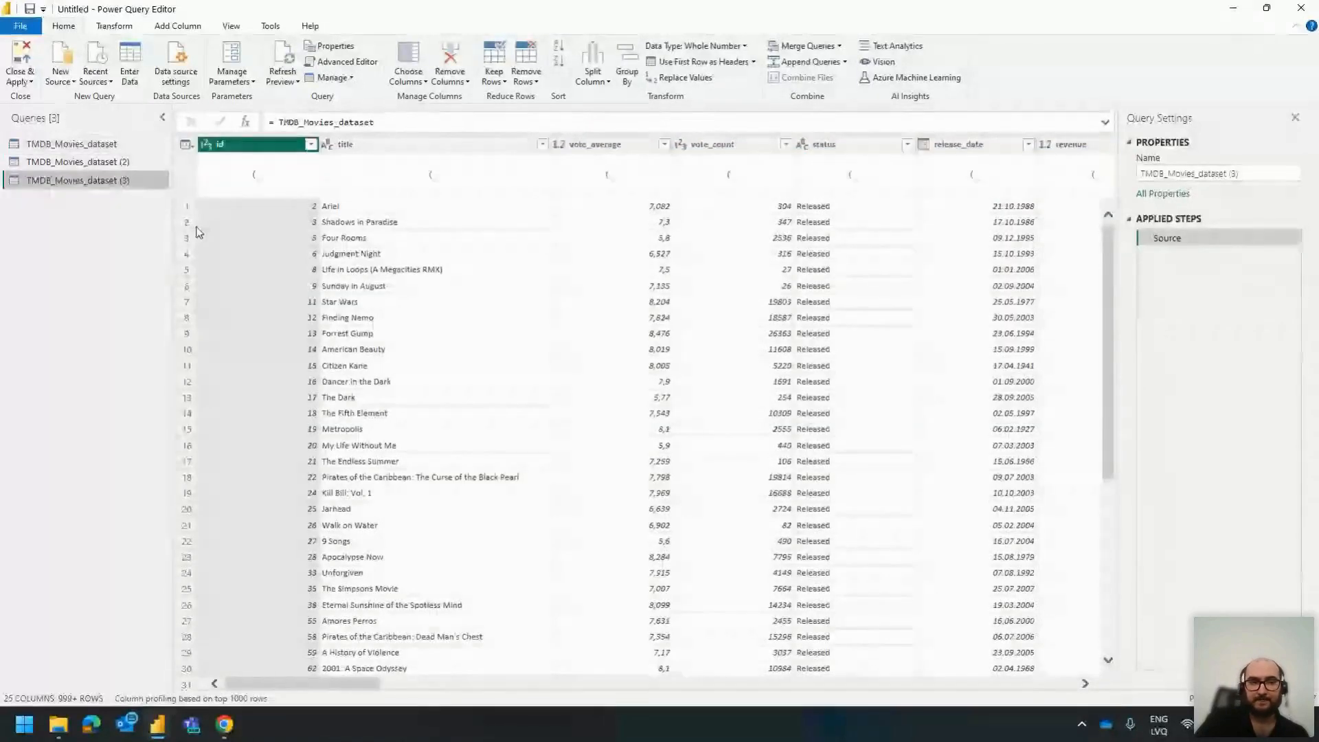
pyautogui.click(72, 144)
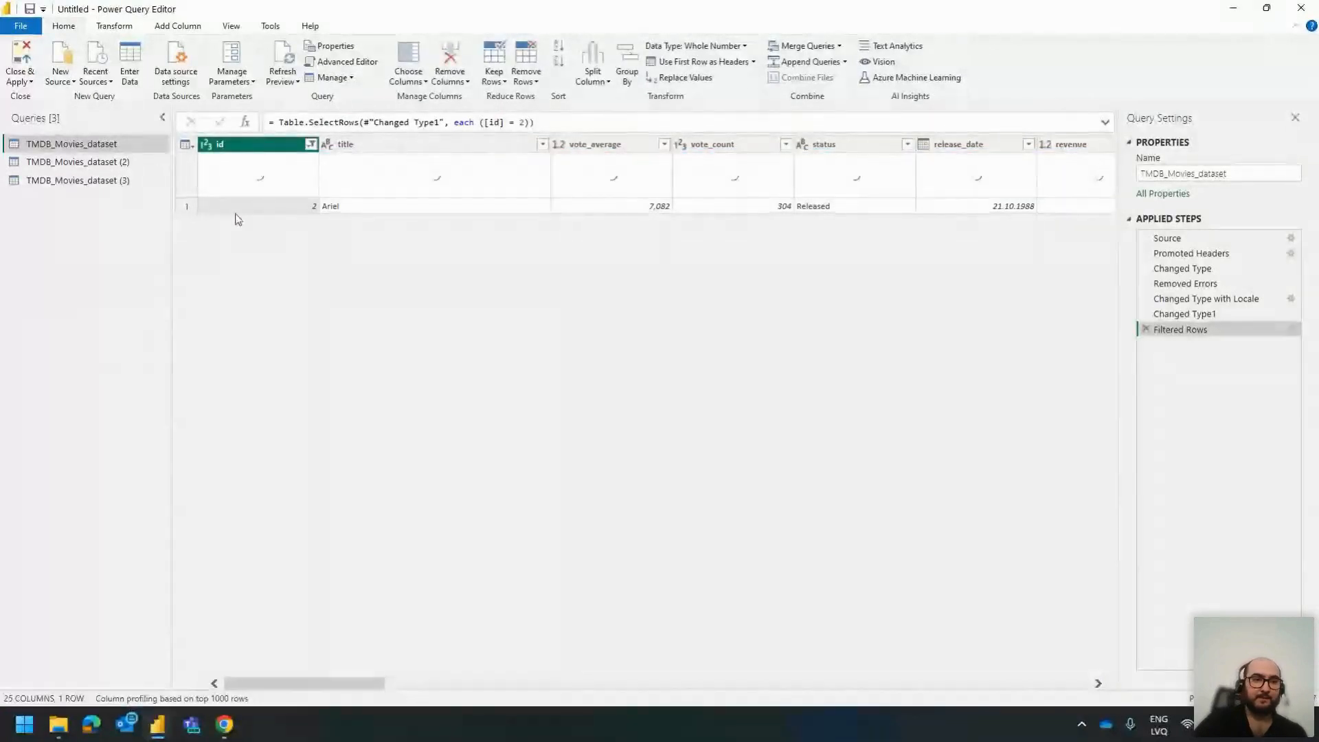
pyautogui.click(53, 180)
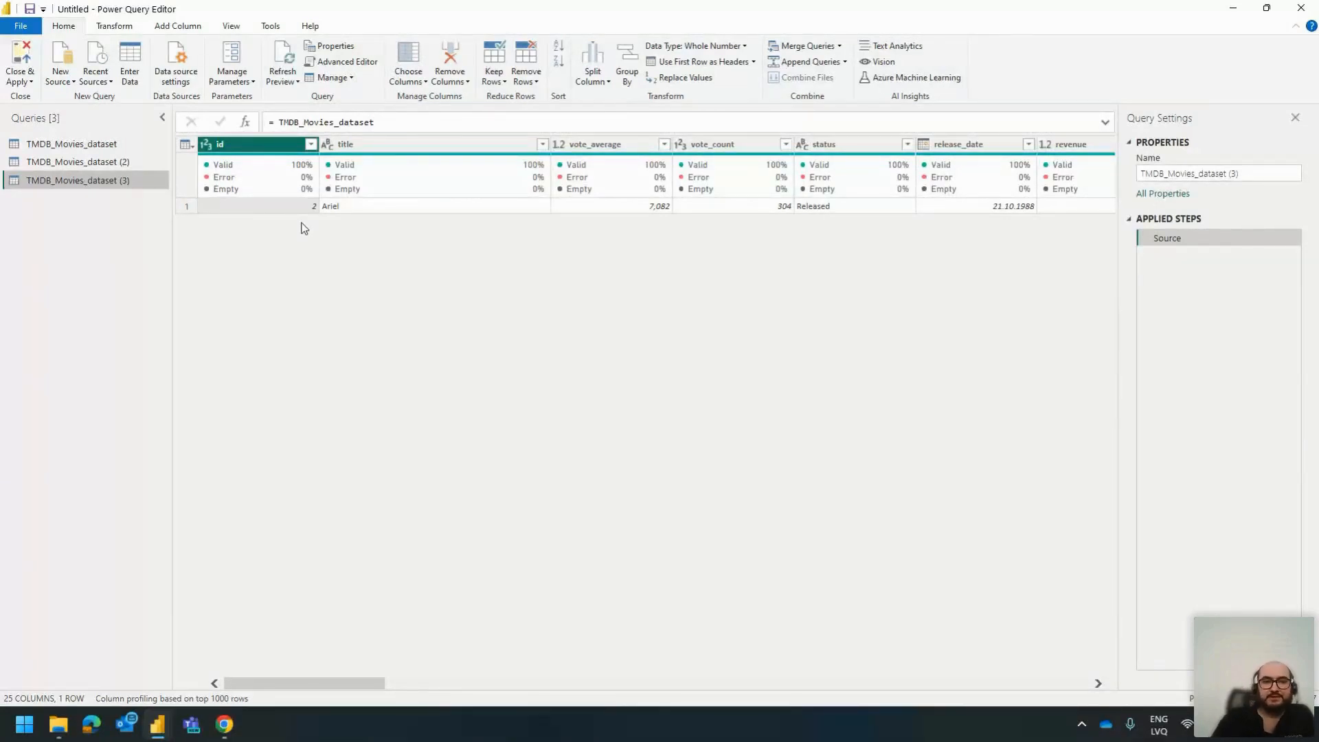
pyautogui.click(146, 162)
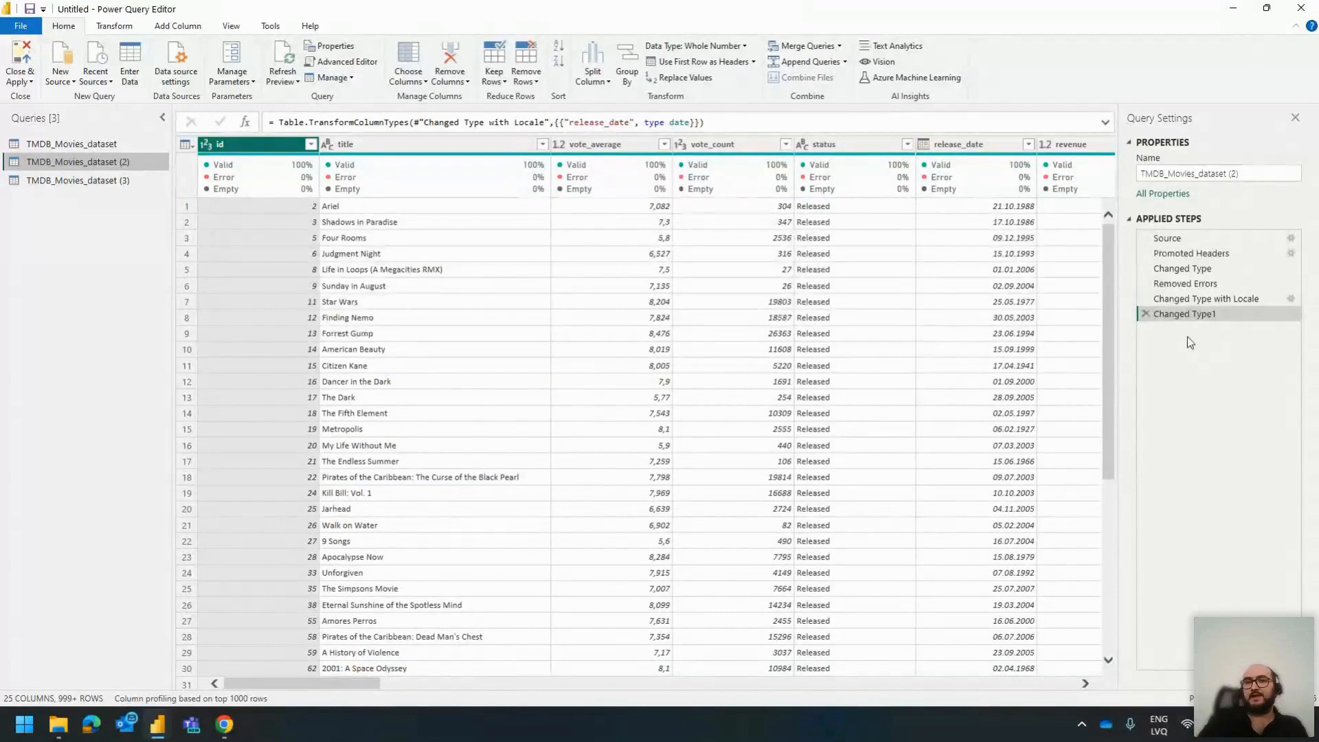
# Step: Delete the duplicate query TMDB_Movies_dataset (2) and the original query's Filtered Rows step
pyautogui.click(130, 181)
pyautogui.click(108, 165)
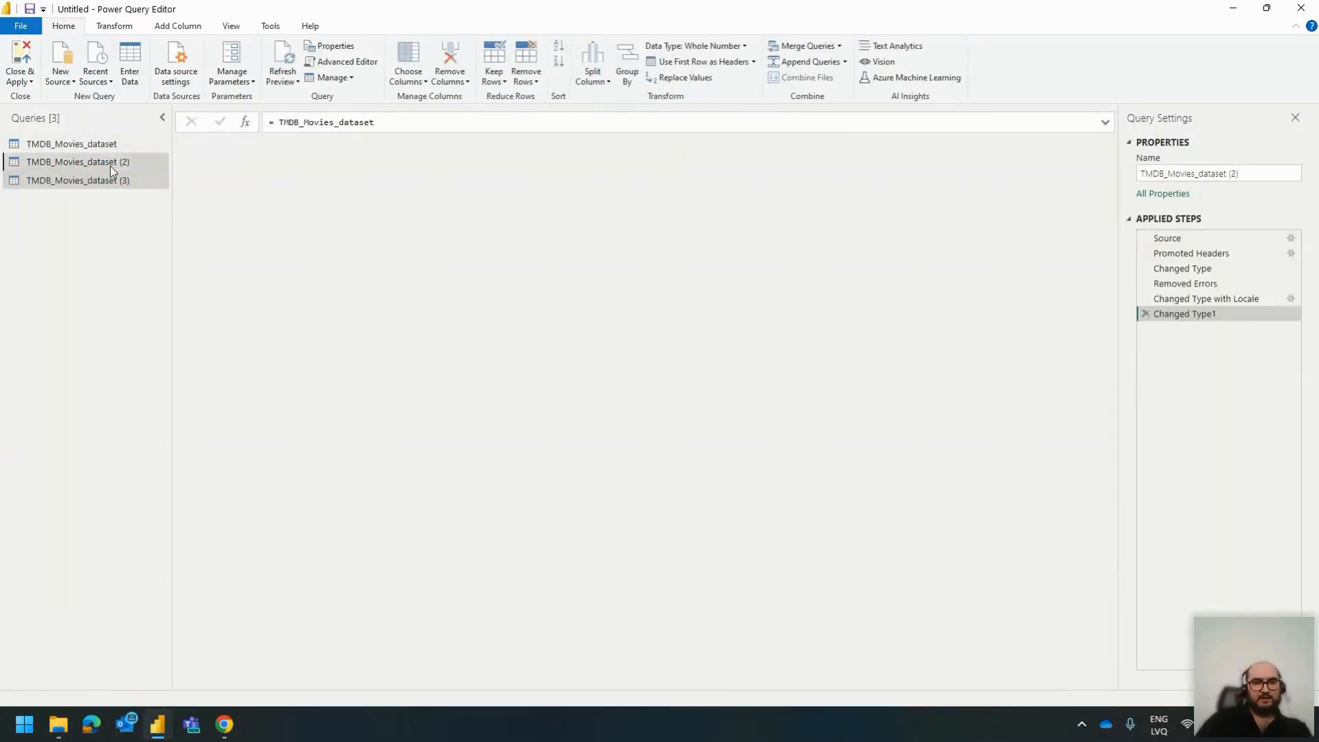
pyautogui.rightClick(110, 166)
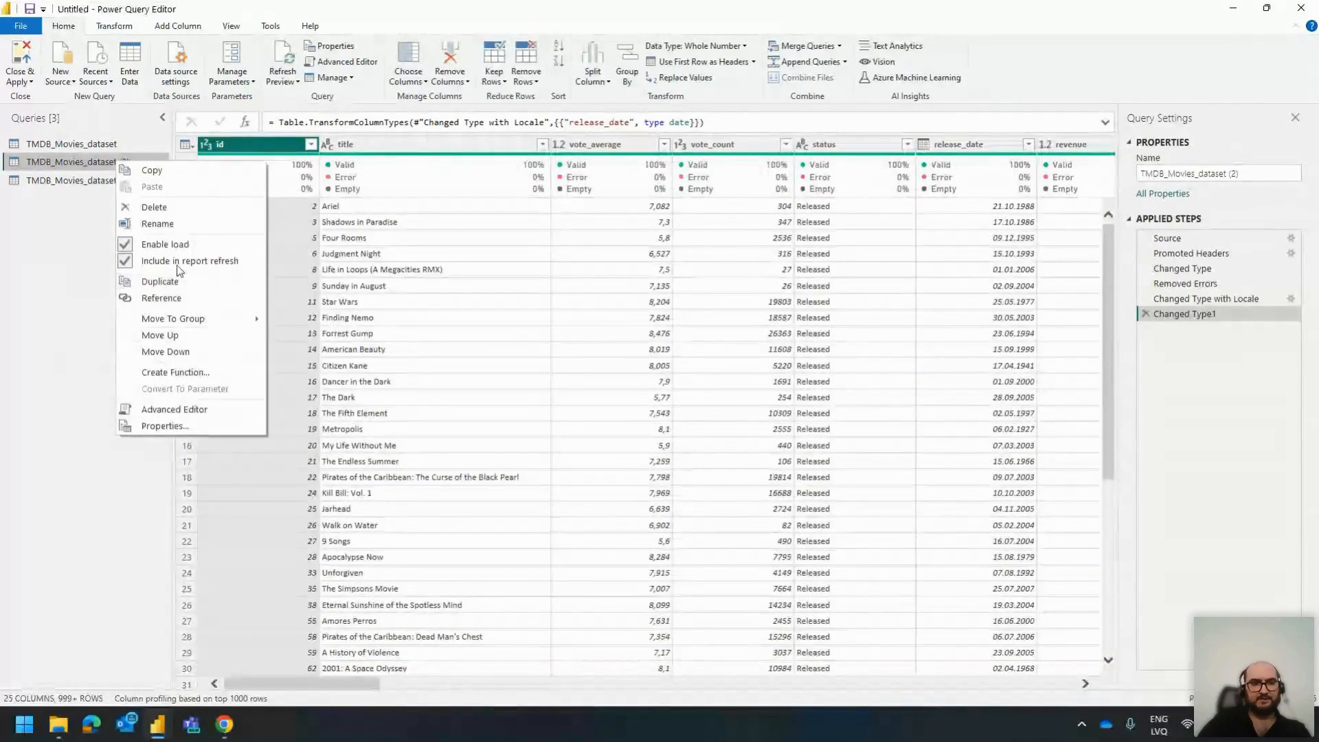
pyautogui.click(154, 206)
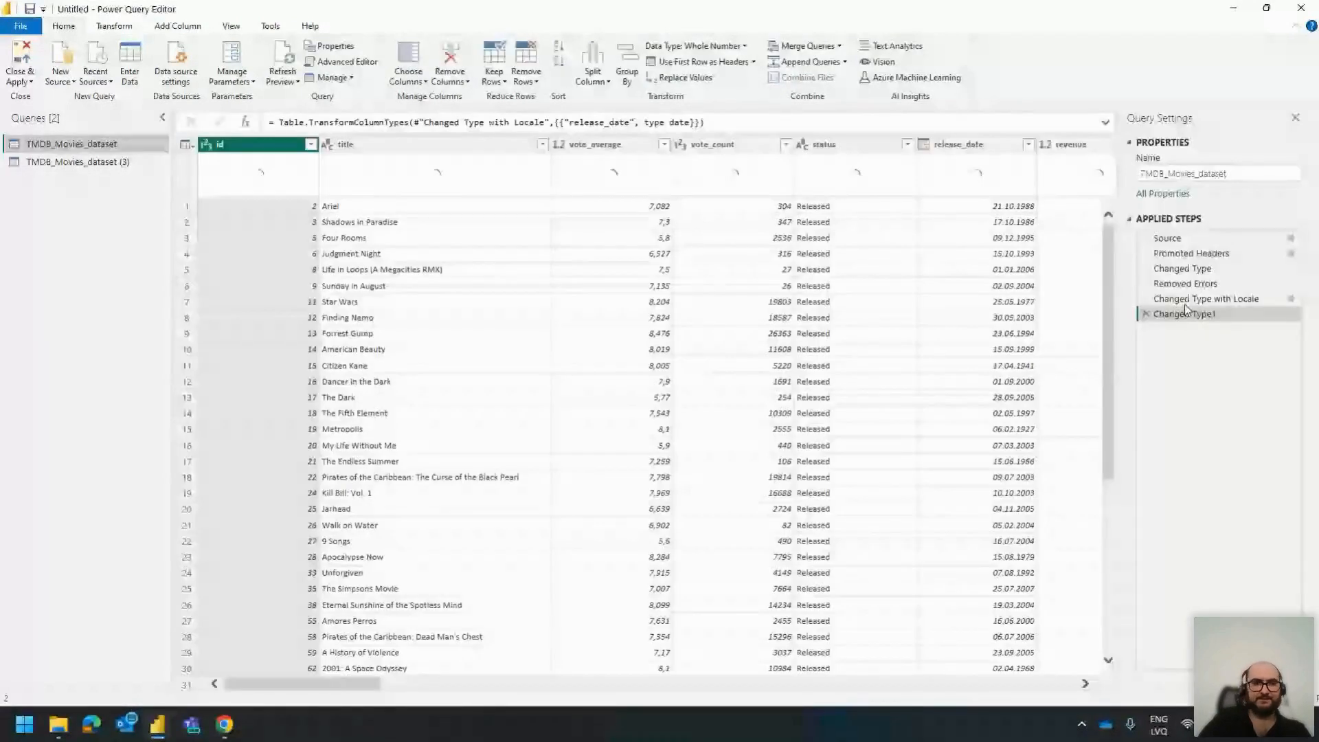
# Step: Rename the original TMDB_Movies_dataset query as Master
pyautogui.doubleClick(85, 143)
pyautogui.write('Master')
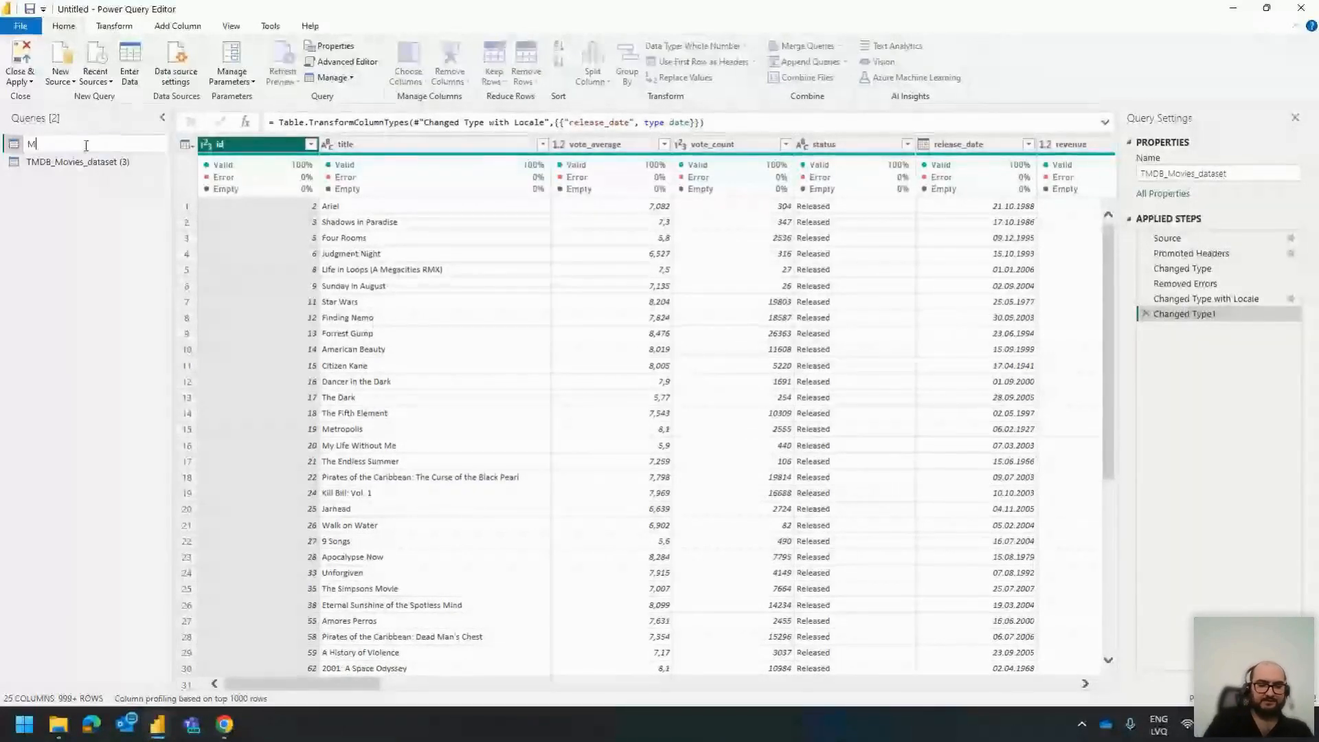
pyautogui.press('Return')
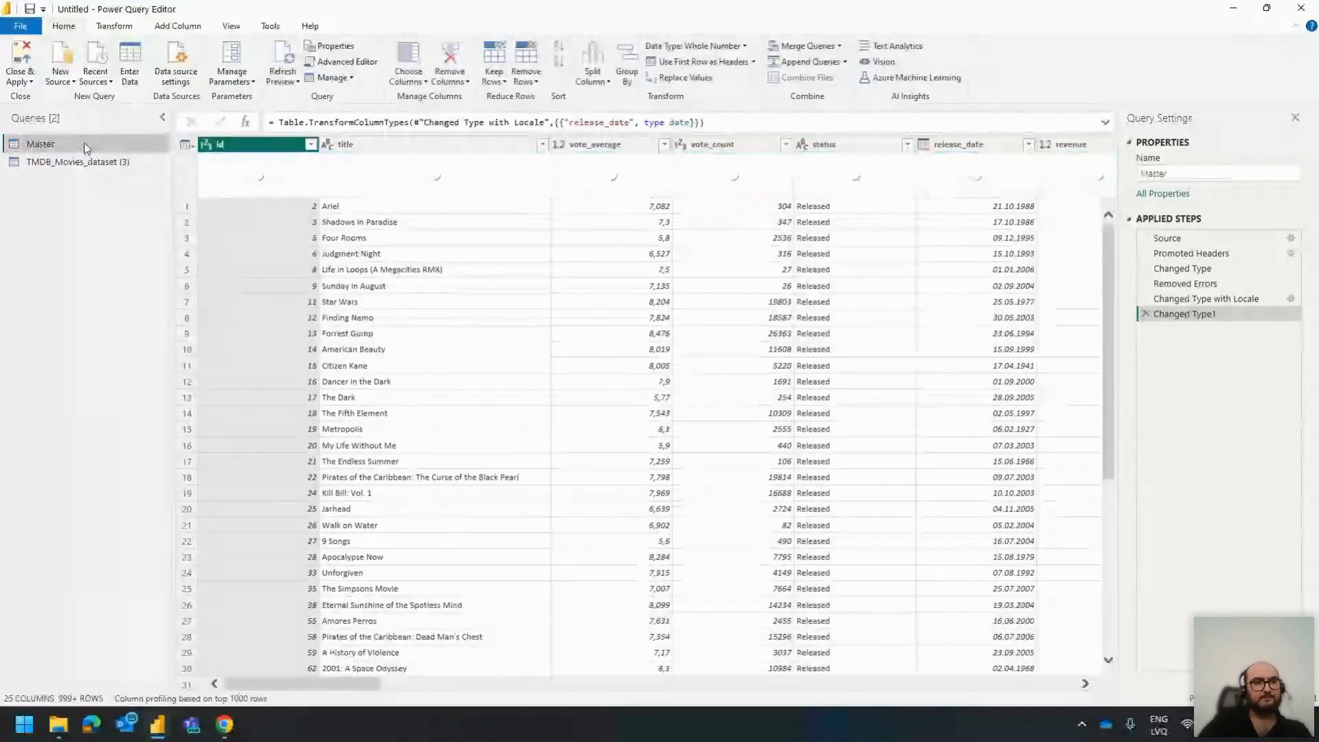
# Step: Keep only the id and genres columns in the TMDB_Movies_dataset (3) query, removing all other columns
pyautogui.click(38, 163)
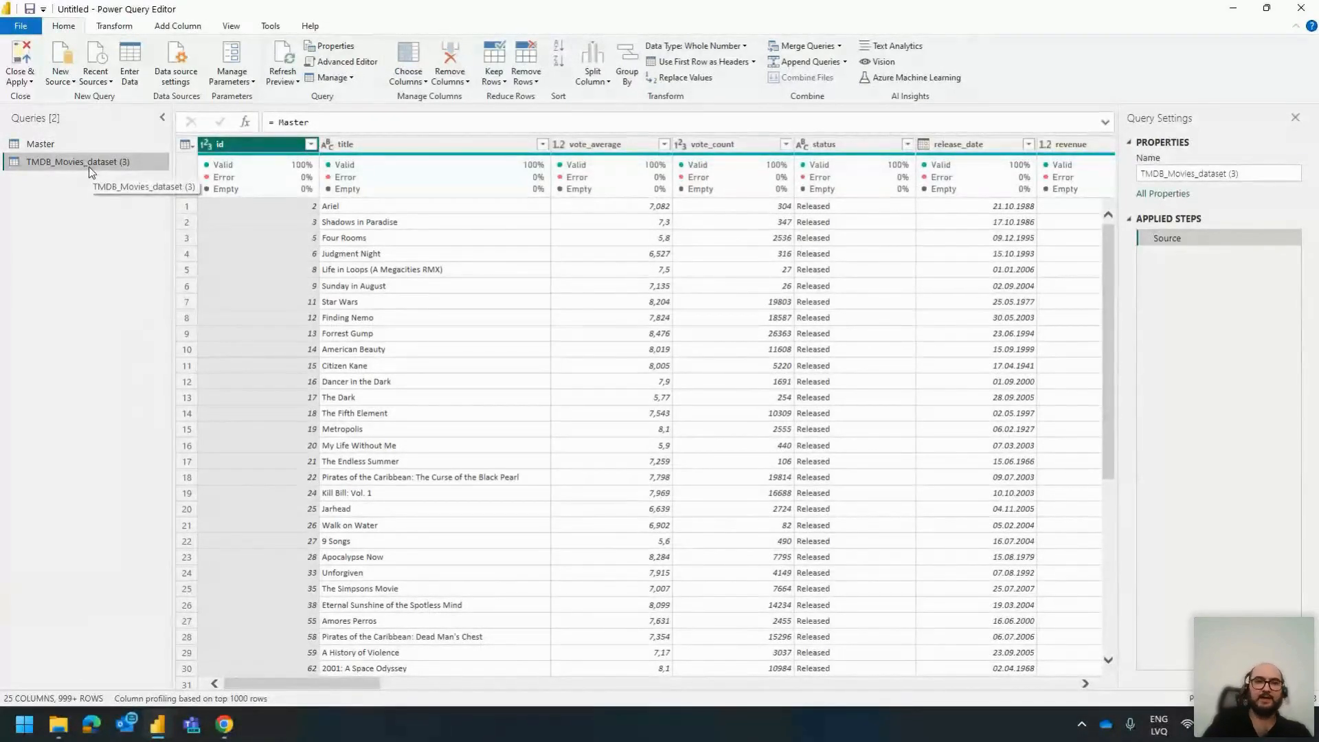
pyautogui.moveTo(315, 180)
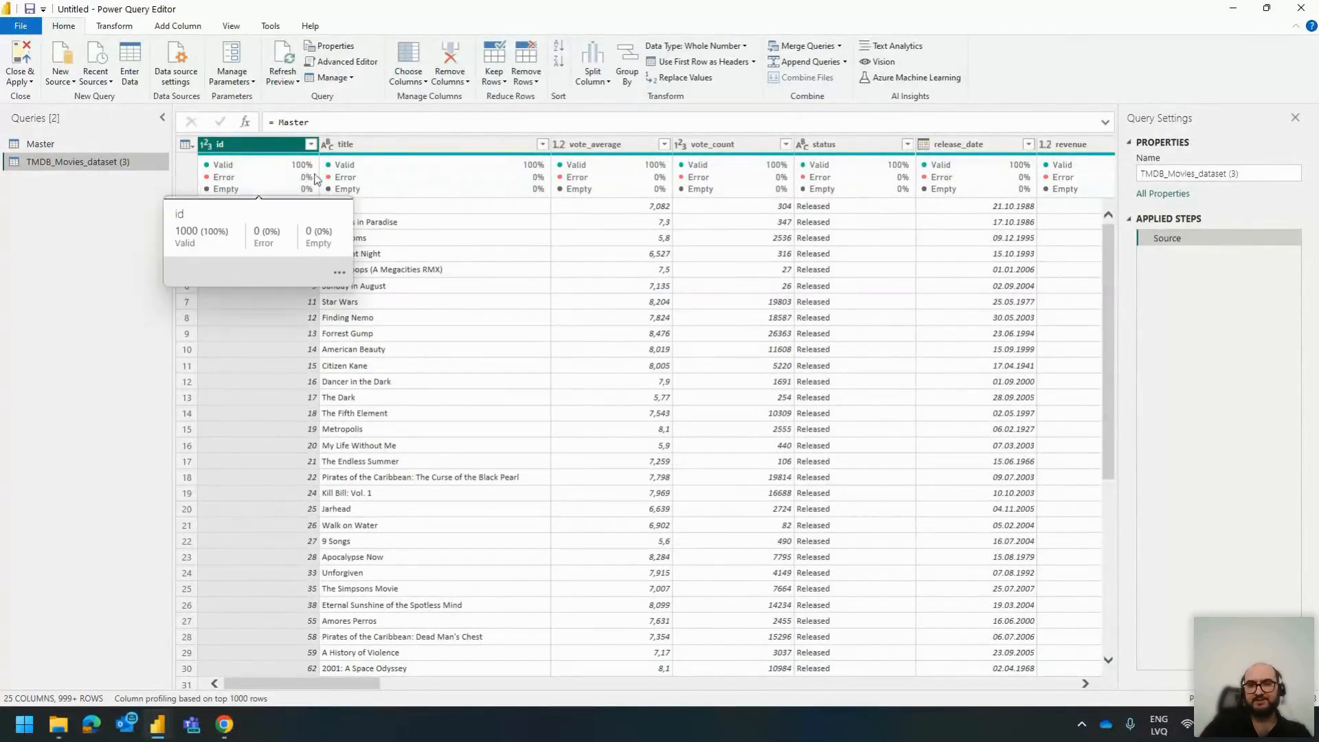
pyautogui.moveTo(757, 168)
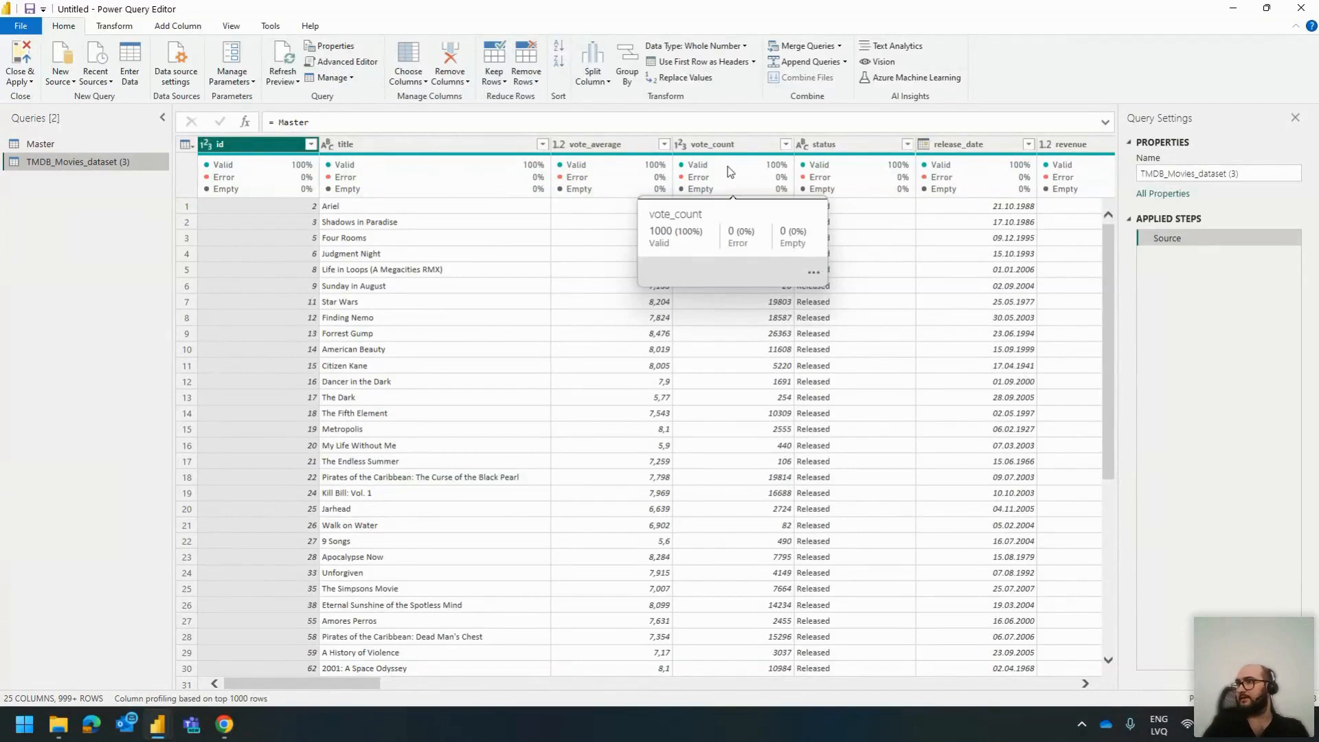
pyautogui.click(723, 364)
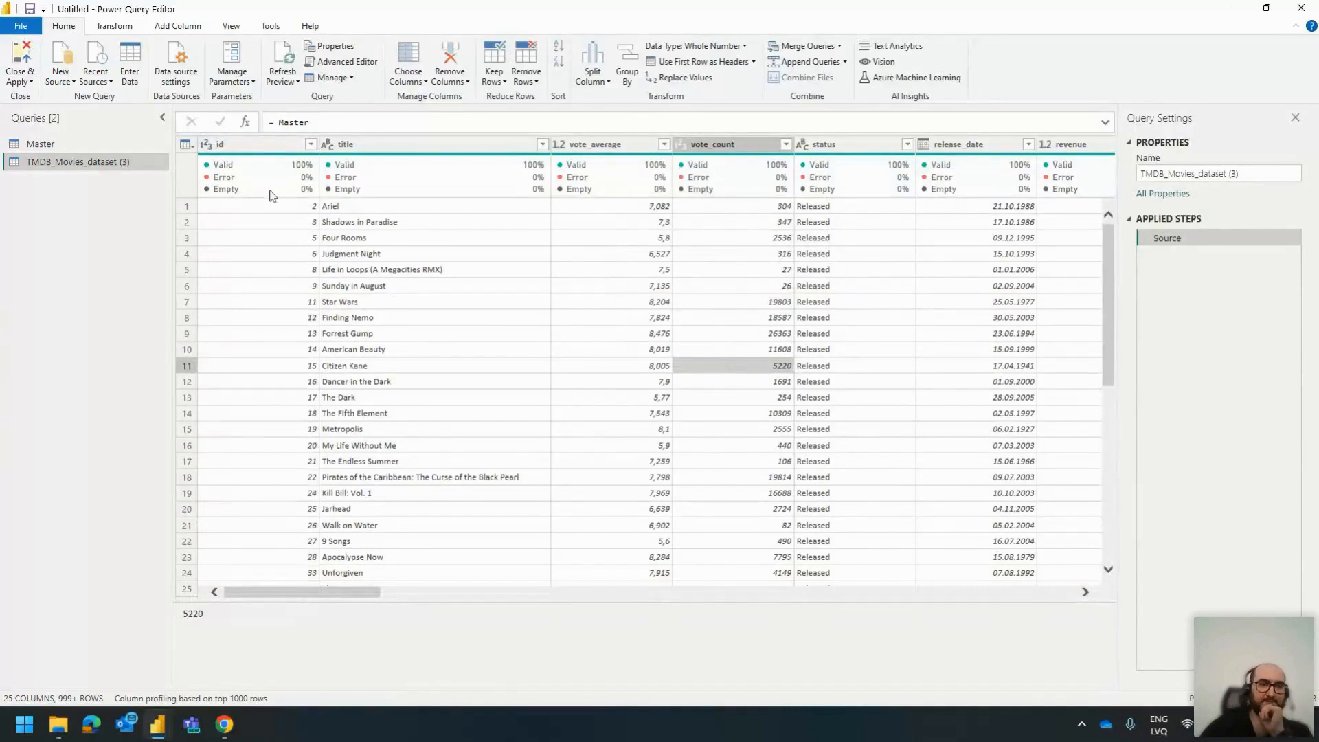
pyautogui.click(242, 147)
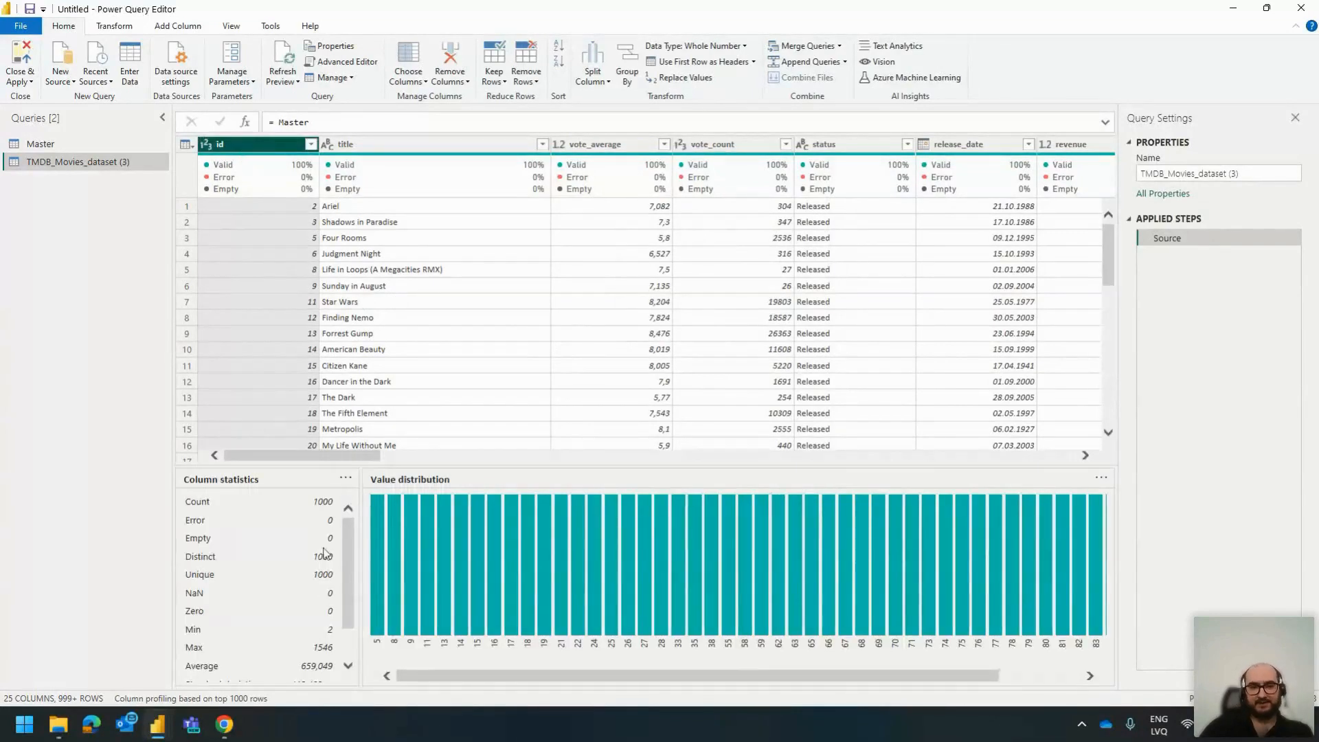
pyautogui.moveTo(320, 457); pyautogui.dragTo(628, 461)
pyautogui.click(811, 146)
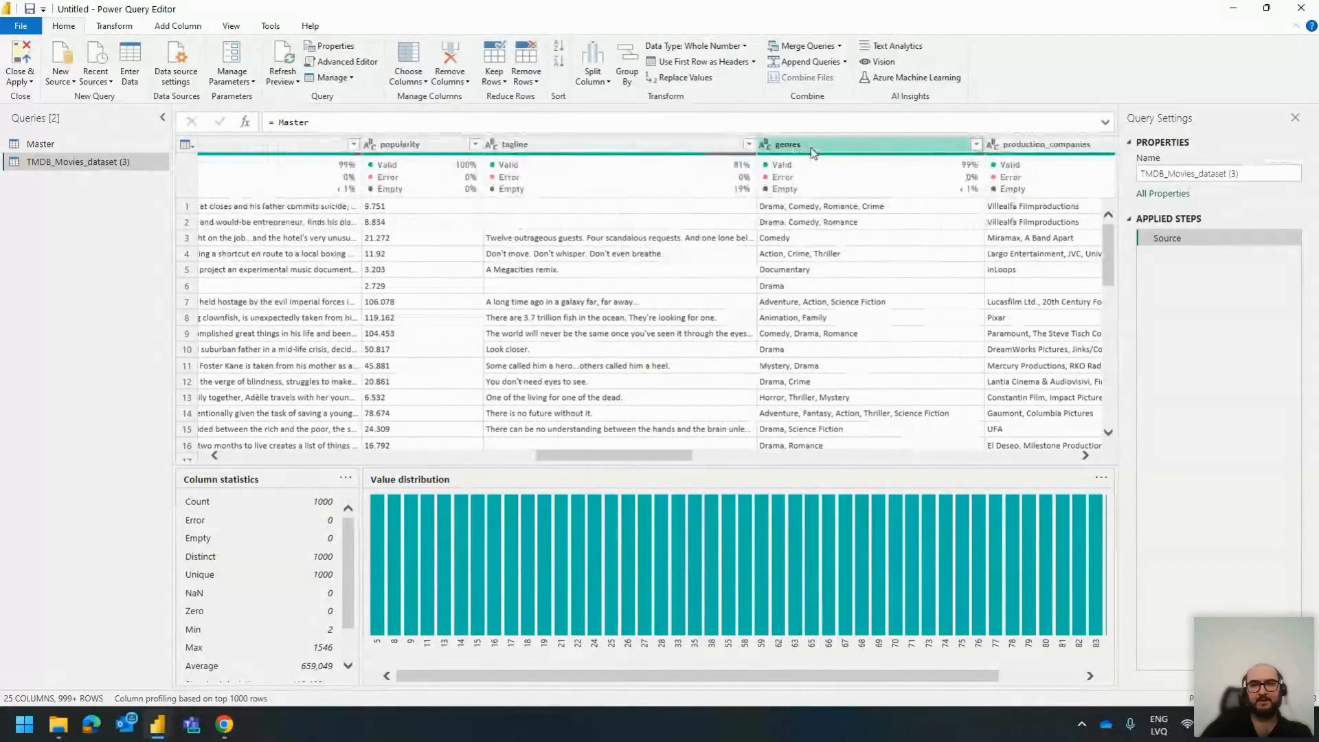
pyautogui.rightClick(822, 150)
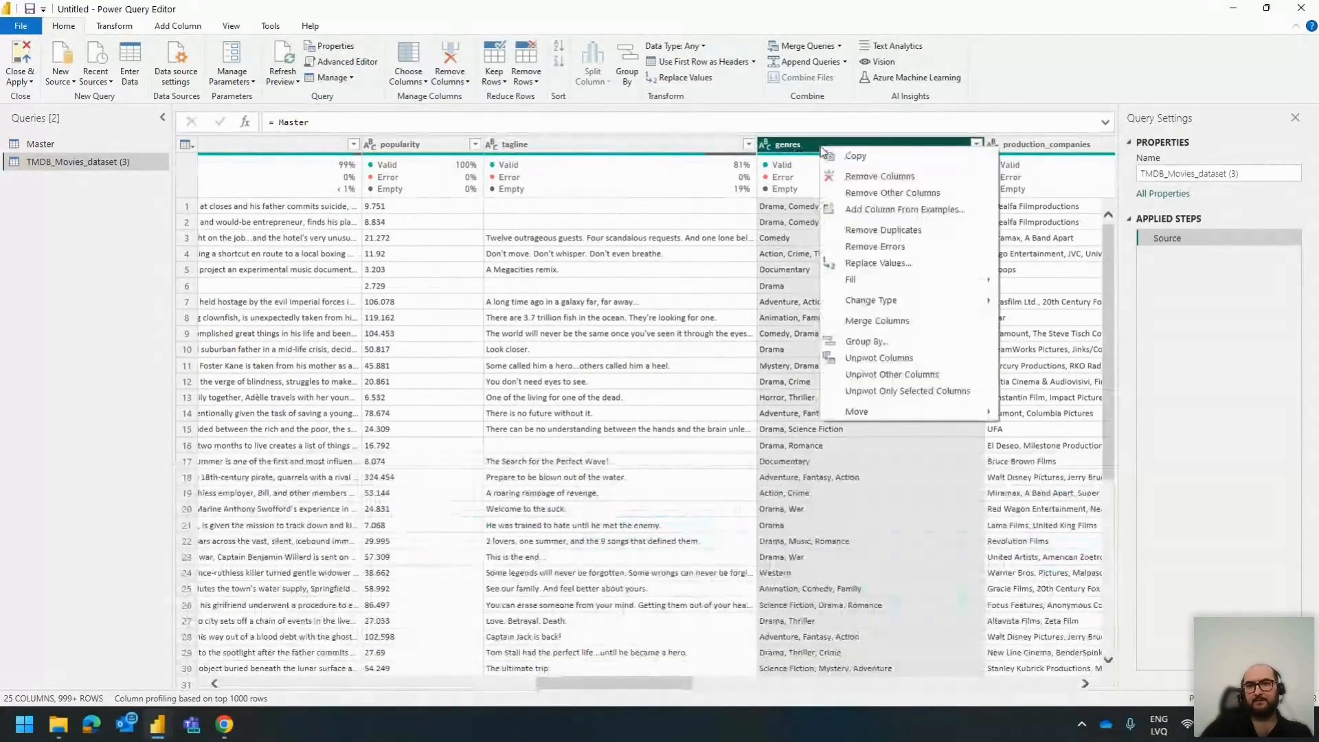
pyautogui.click(914, 195)
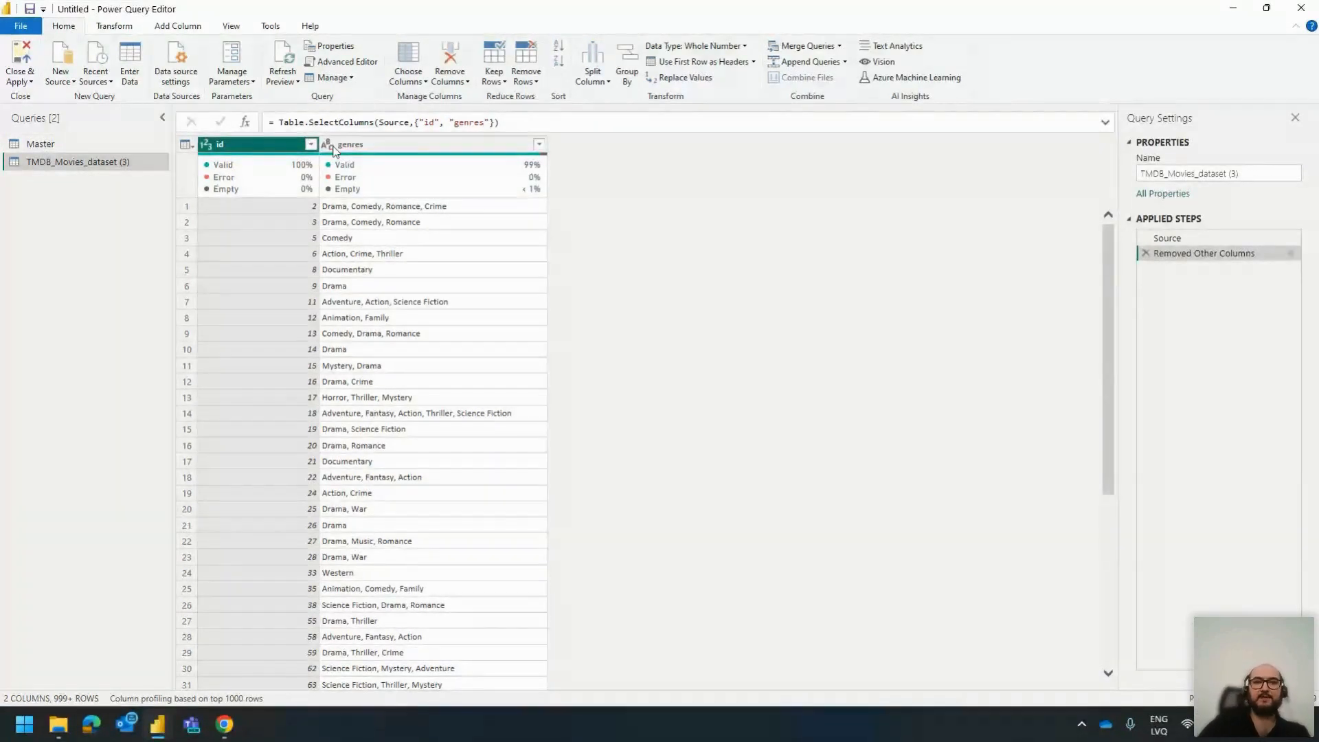
# Step: Rename the TMDB_Movies_dataset (3) query as Genres
pyautogui.click(355, 225)
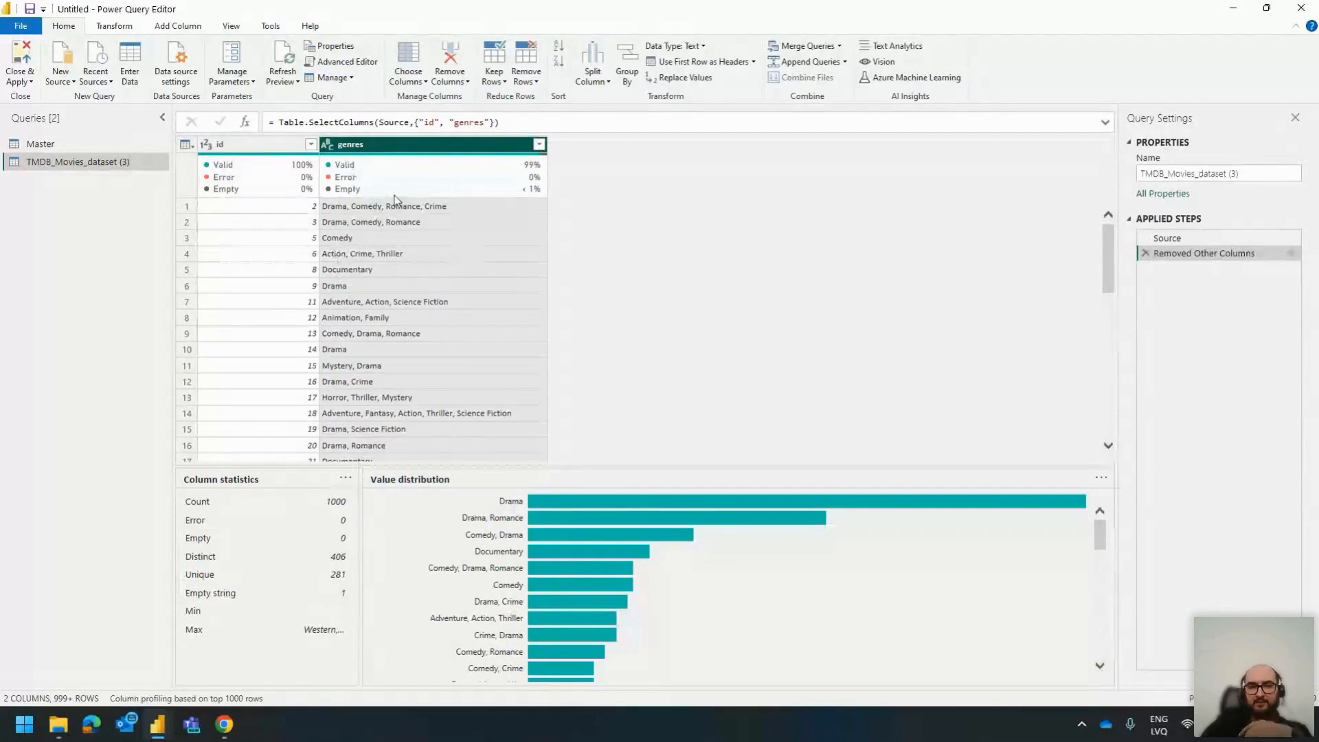
pyautogui.doubleClick(99, 164)
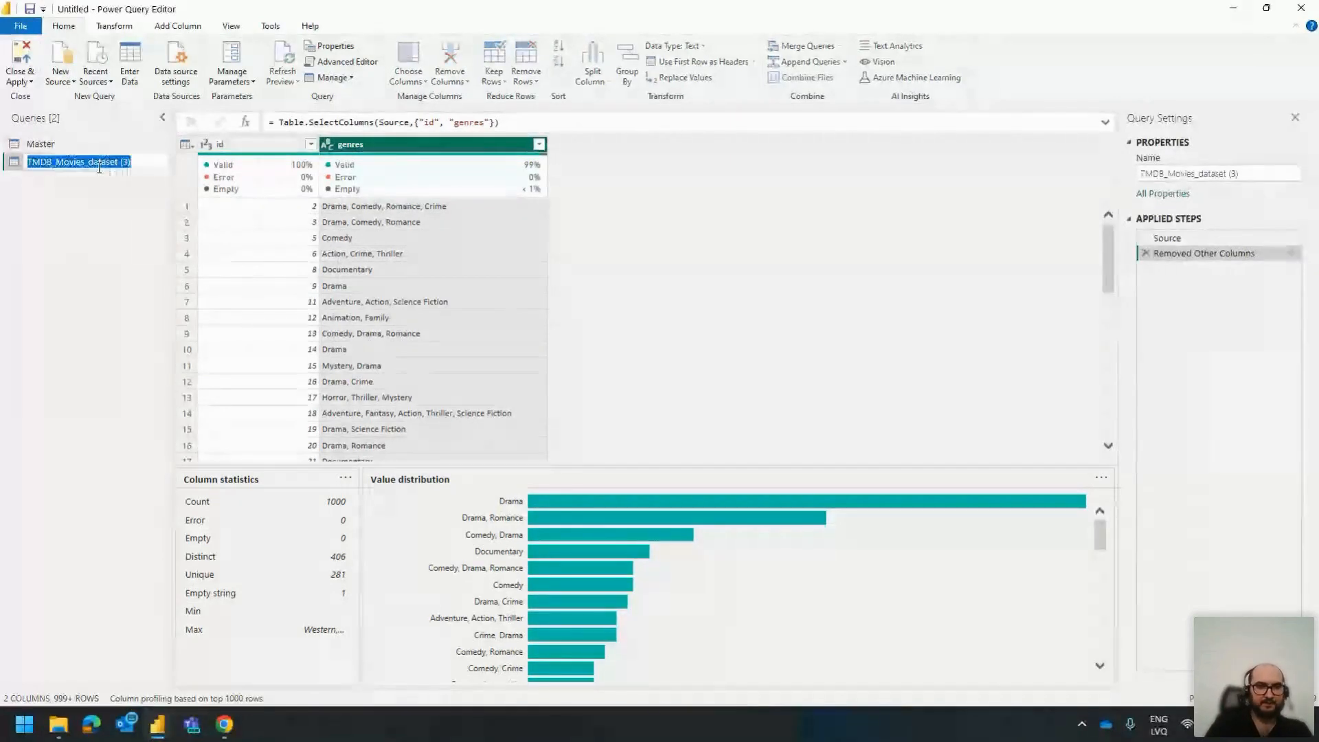
pyautogui.write('Genres')
pyautogui.press('Return')
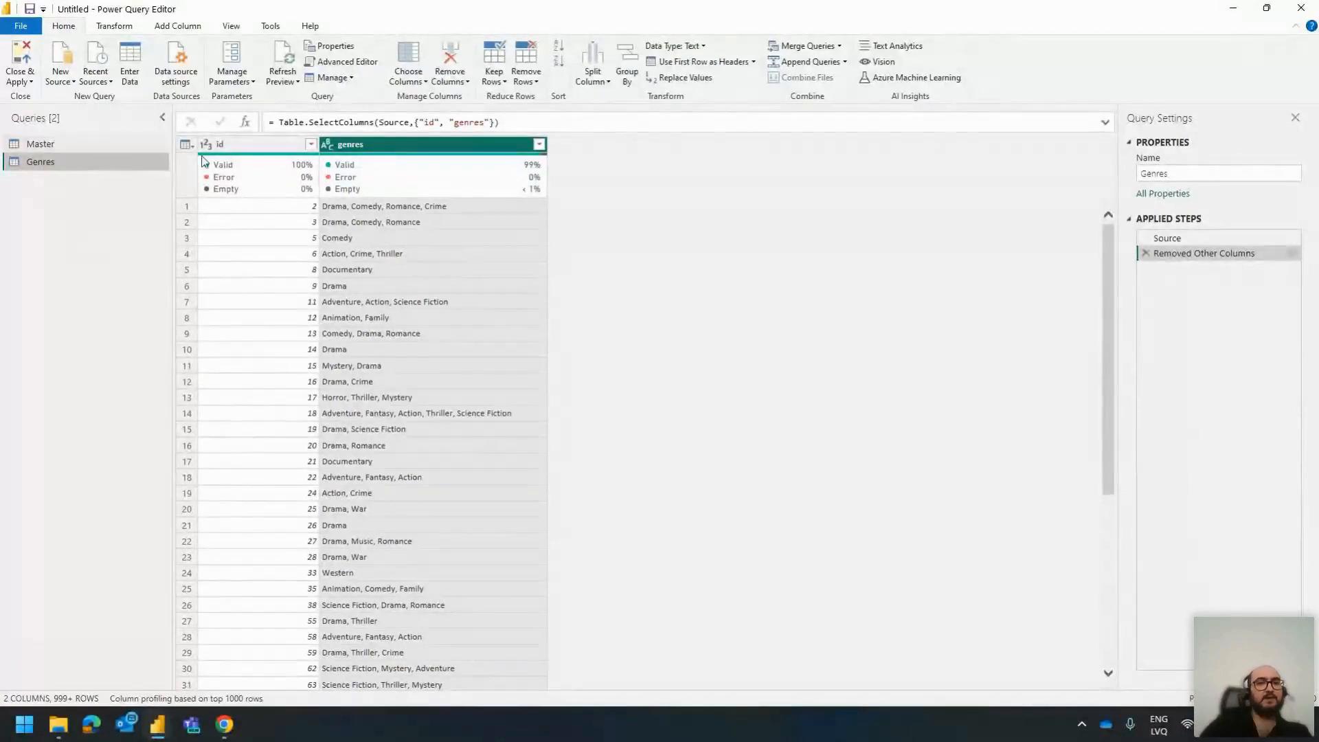
# Step: Split the genres column into rows at each occurrence of the comma delimiter
pyautogui.rightClick(364, 149)
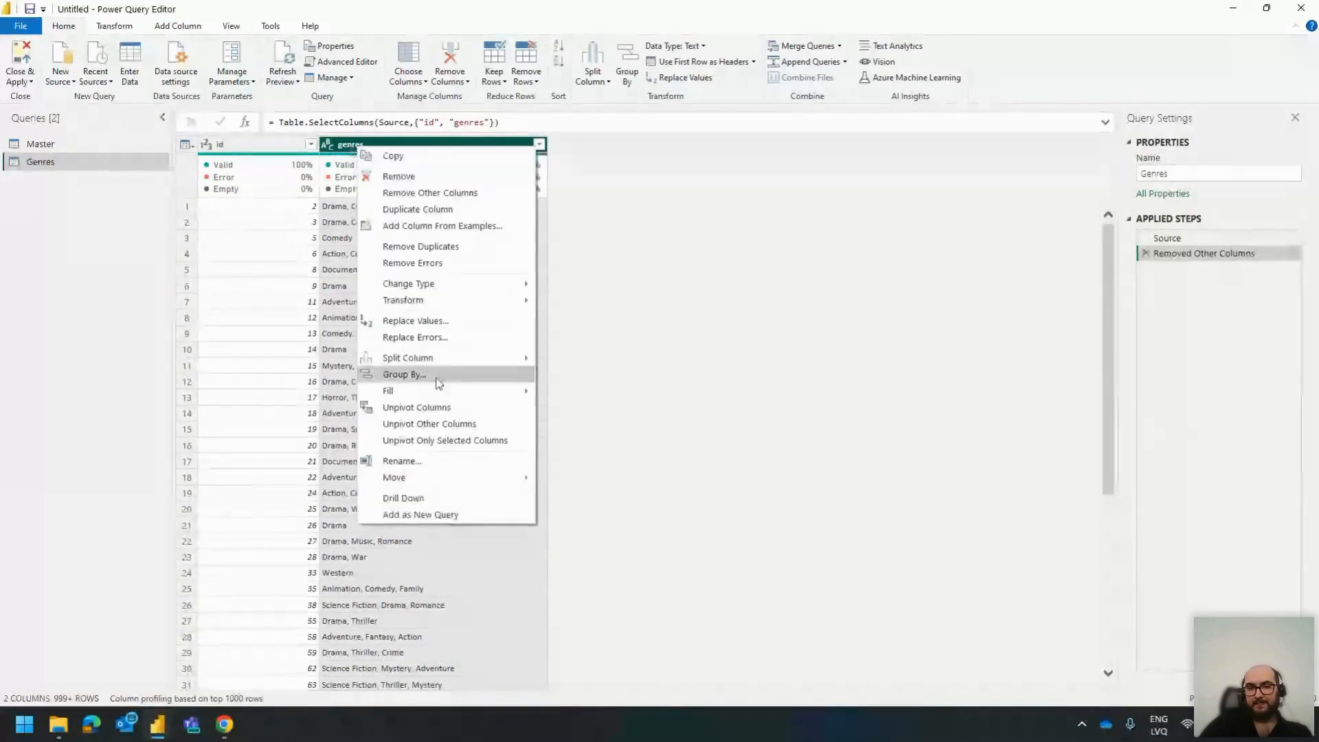
pyautogui.moveTo(447, 365)
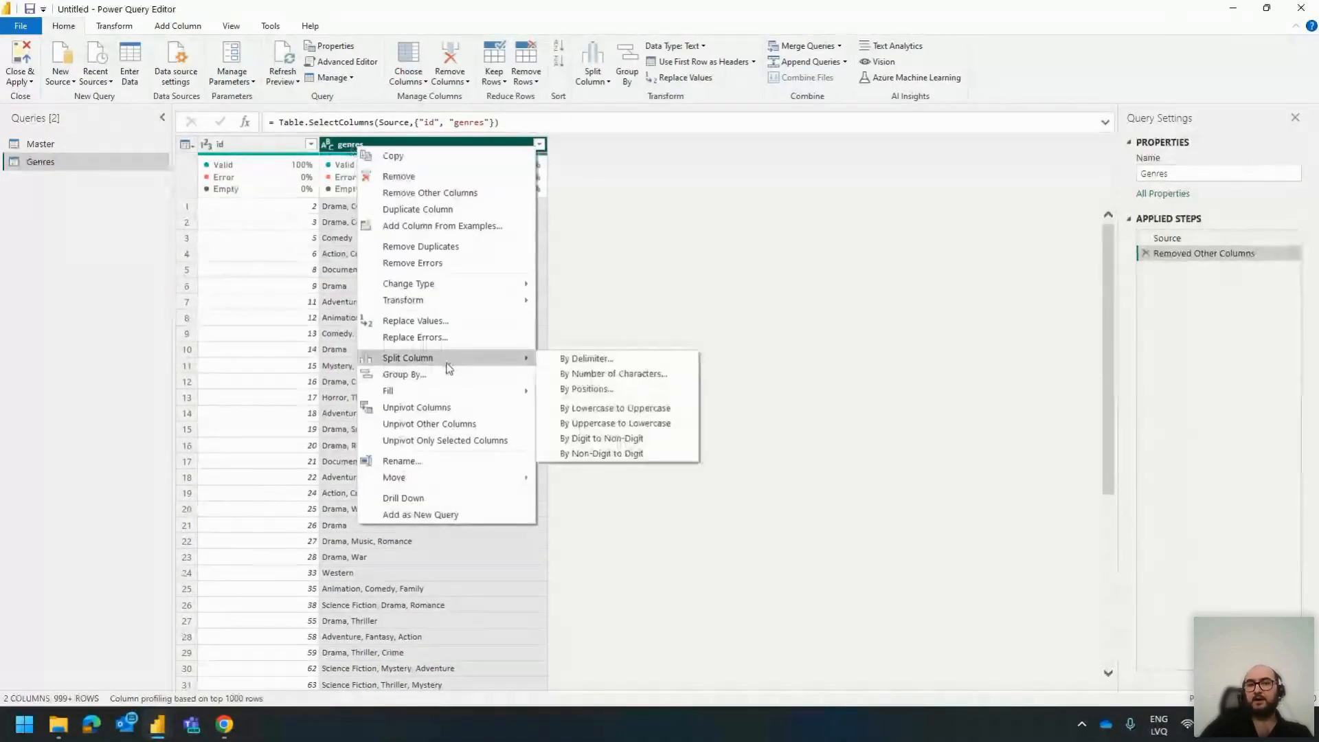
pyautogui.click(595, 362)
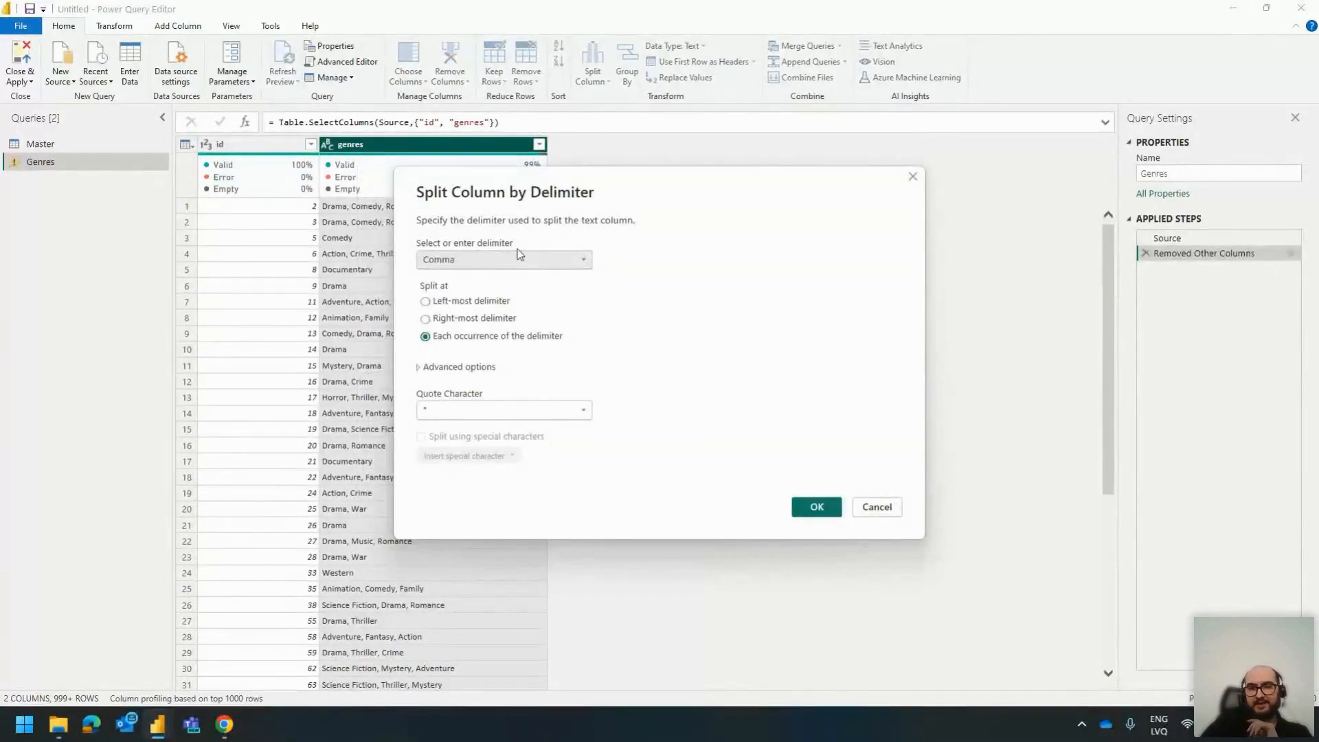
pyautogui.moveTo(509, 209); pyautogui.dragTo(687, 169)
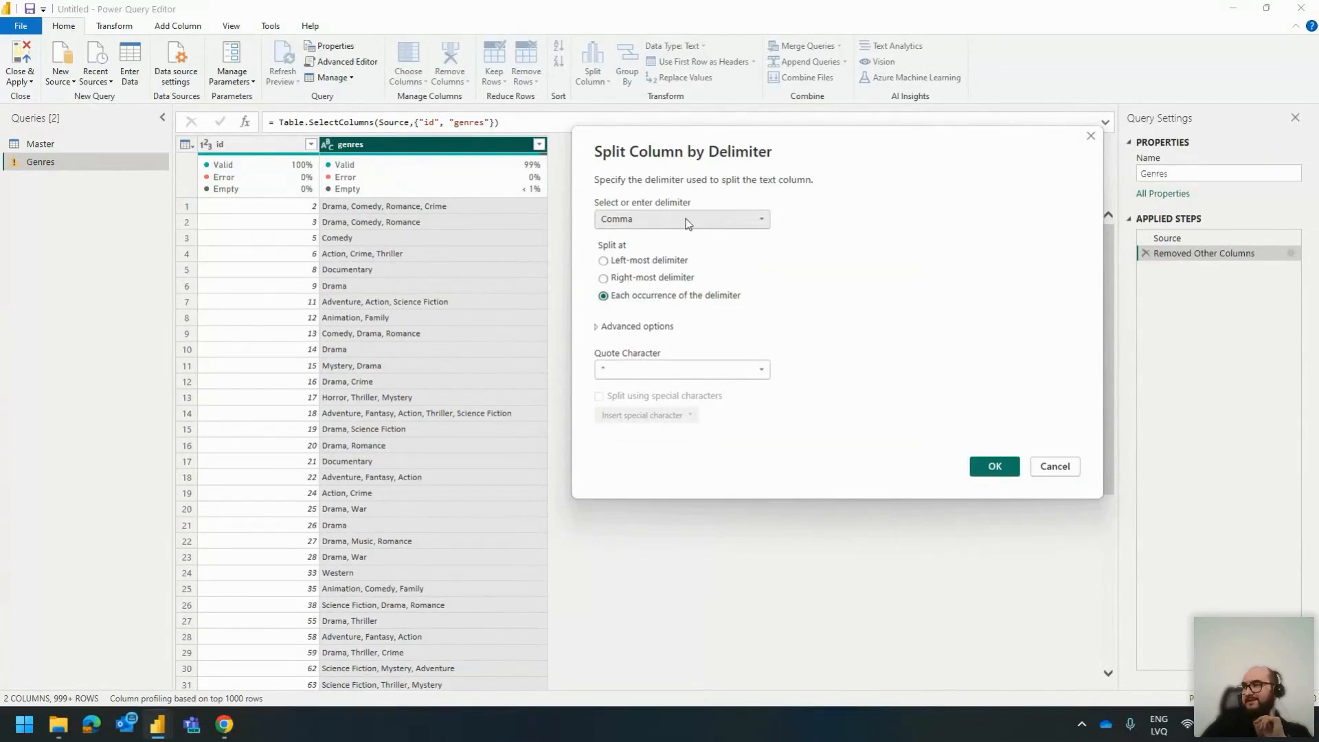
pyautogui.click(648, 218)
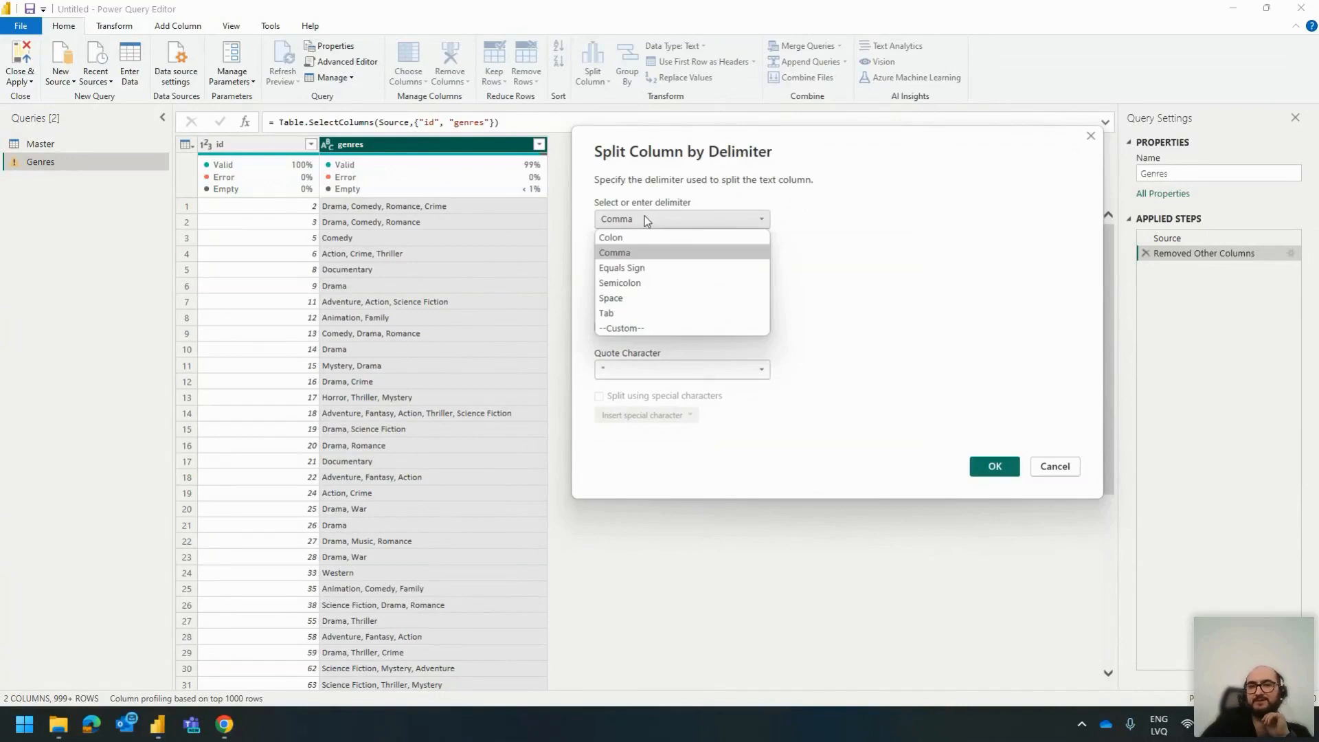
pyautogui.click(625, 297)
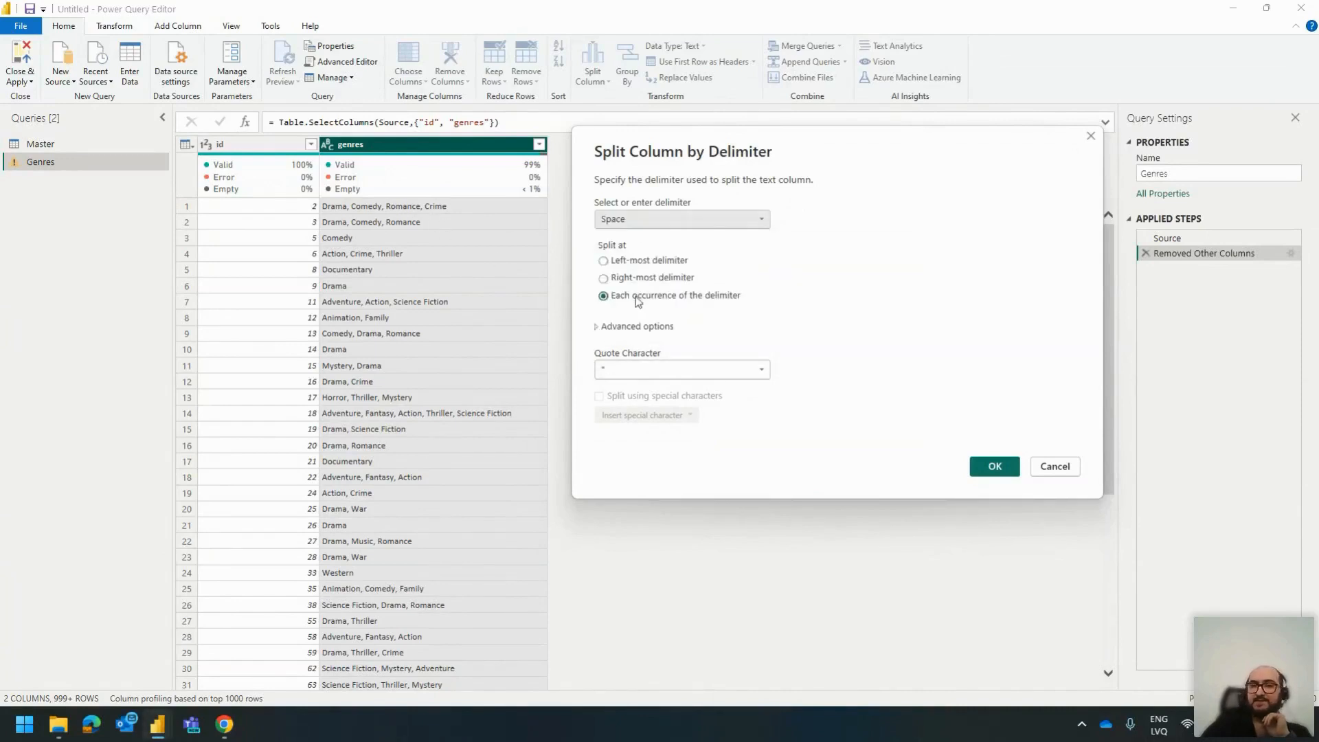
pyautogui.click(683, 221)
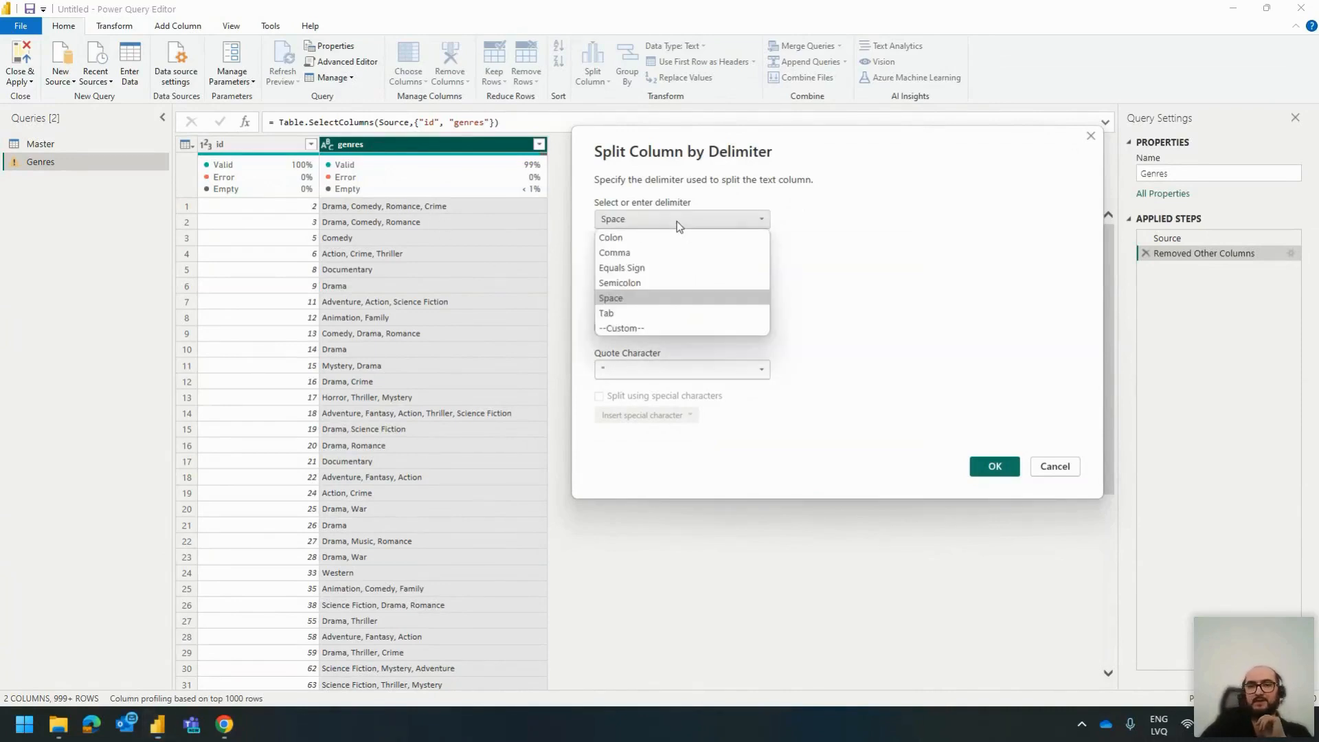
pyautogui.click(648, 253)
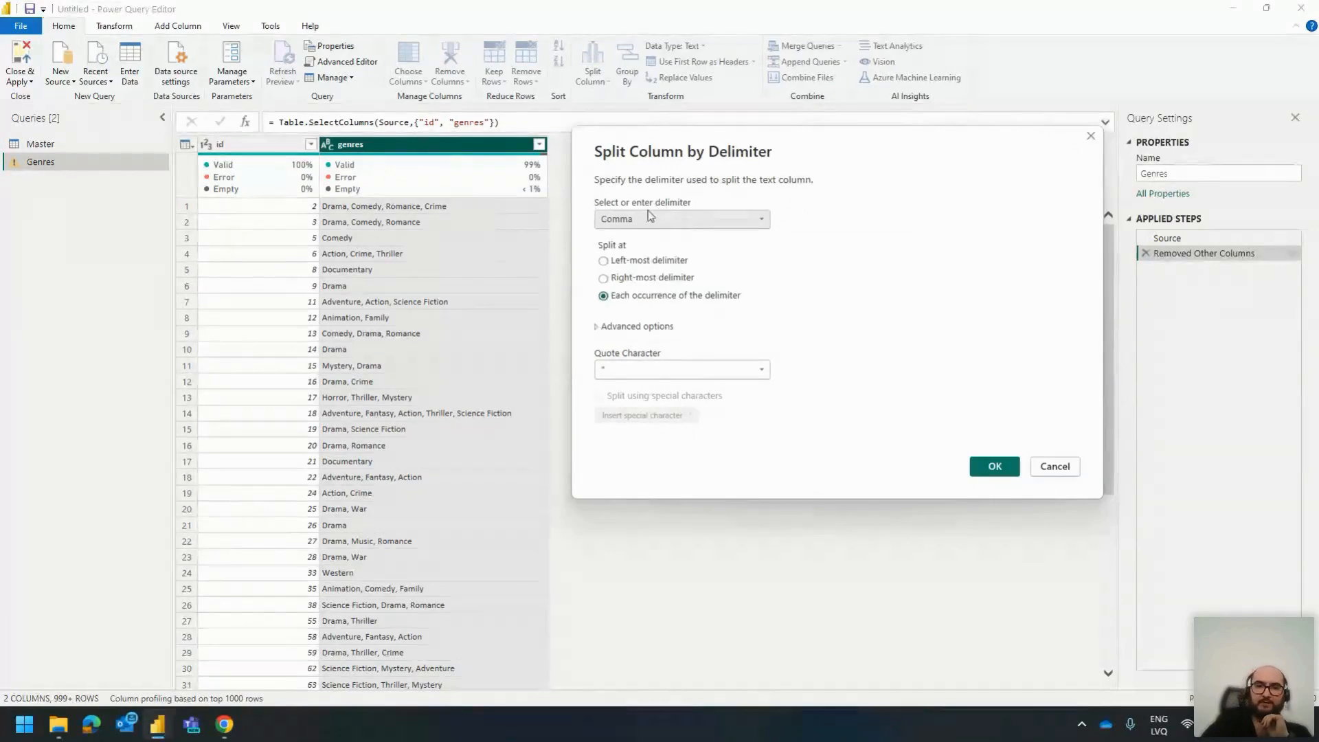
pyautogui.click(598, 328)
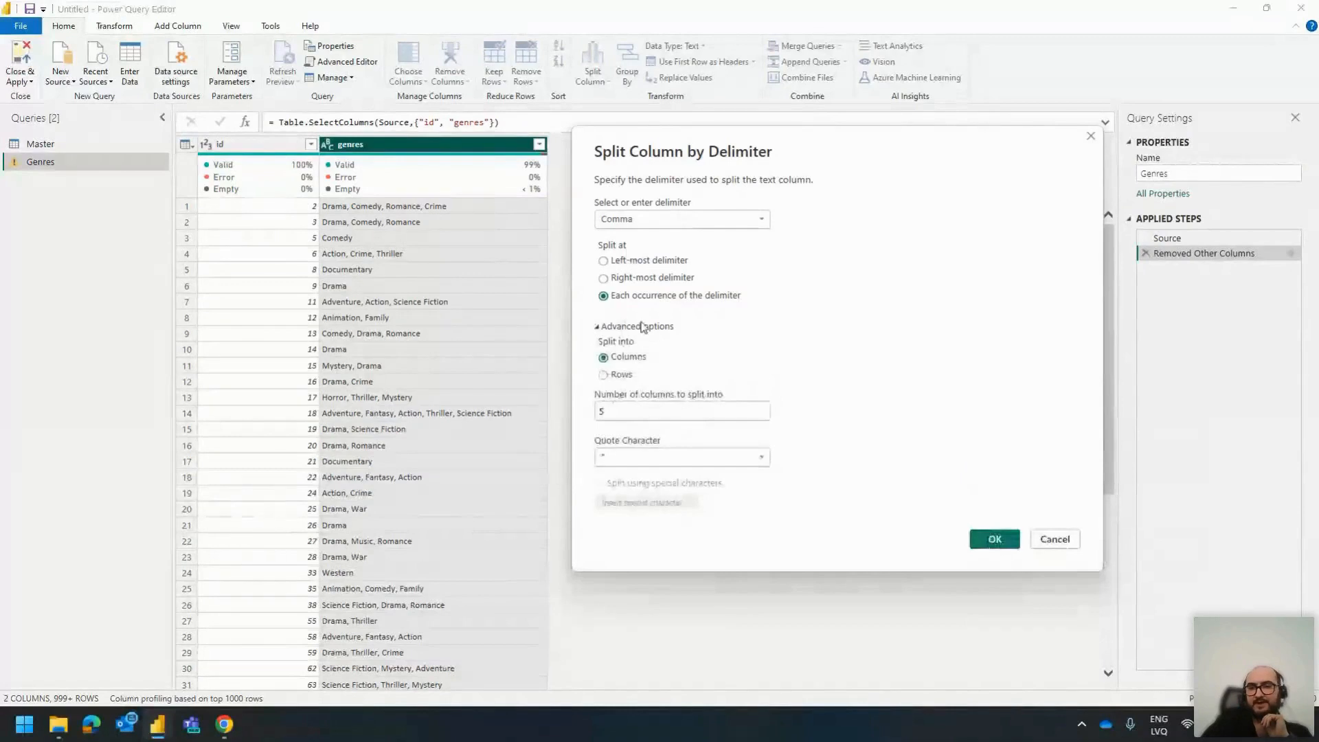
pyautogui.click(621, 374)
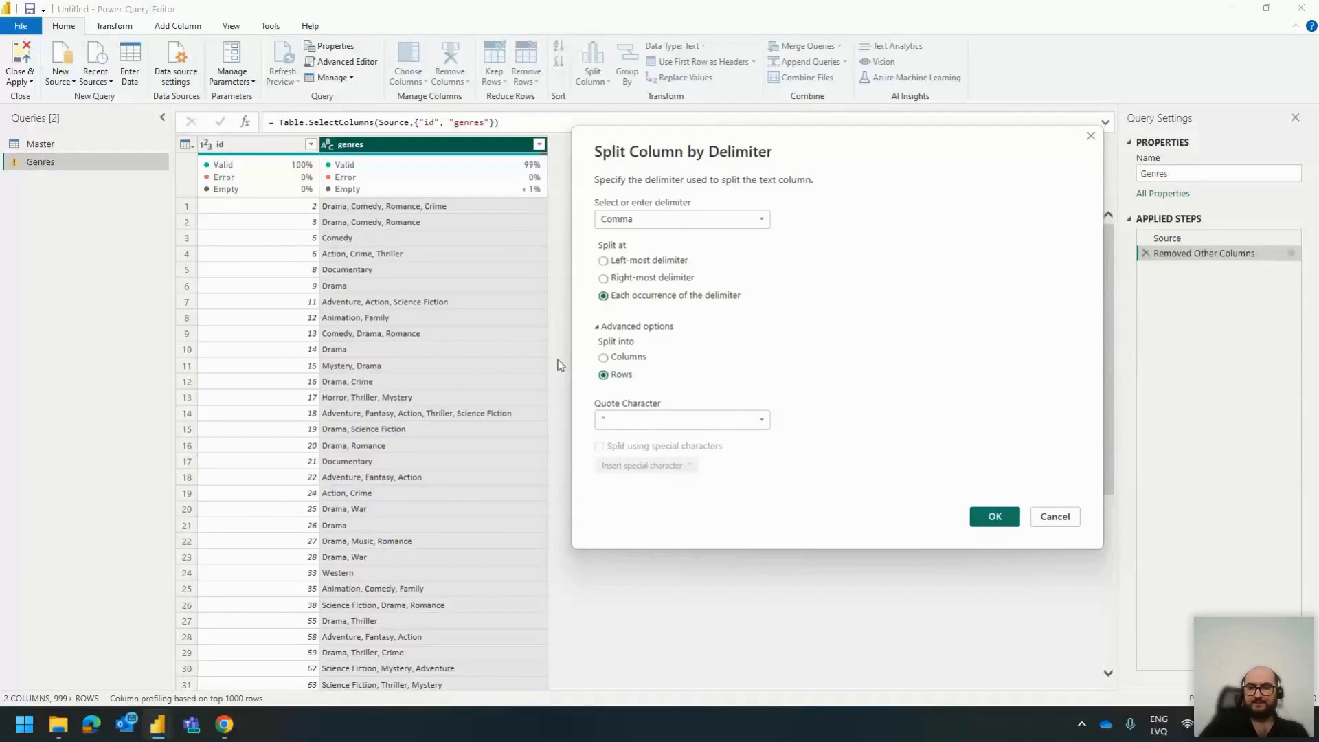
pyautogui.click(995, 516)
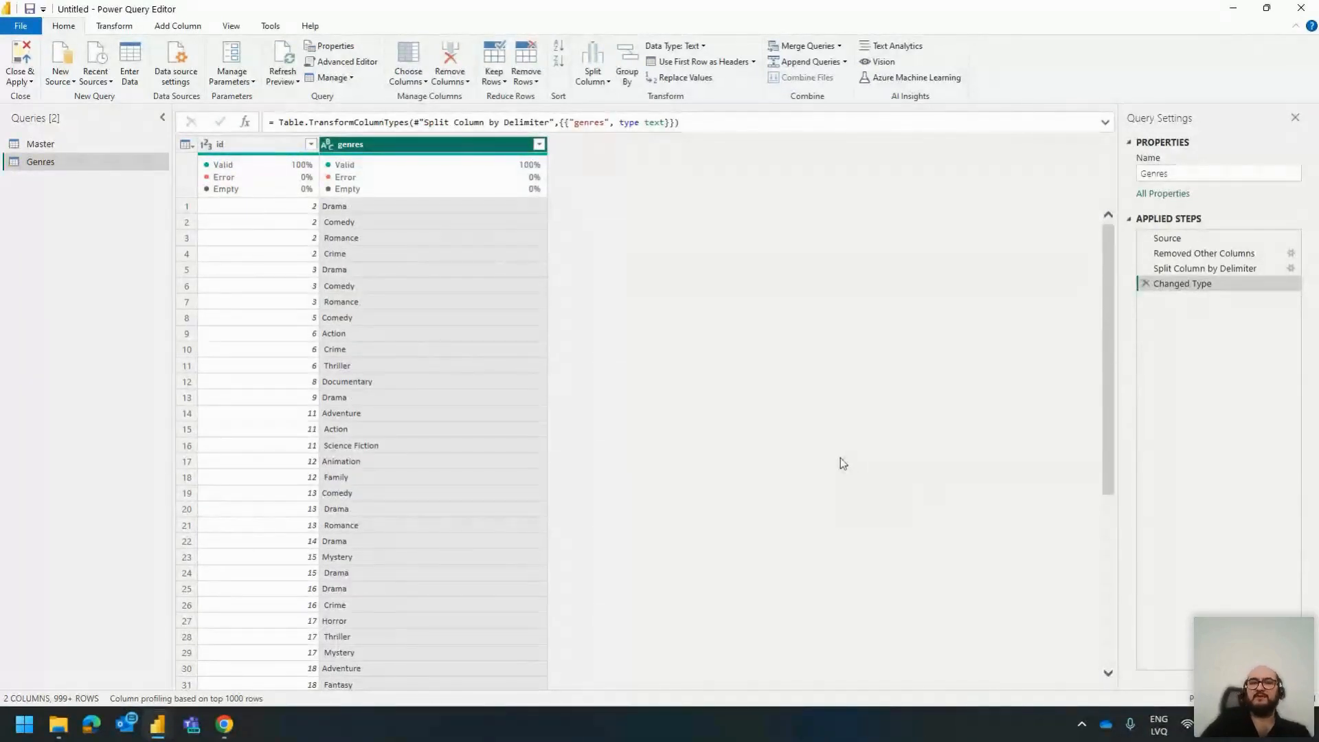
pyautogui.rightClick(470, 148)
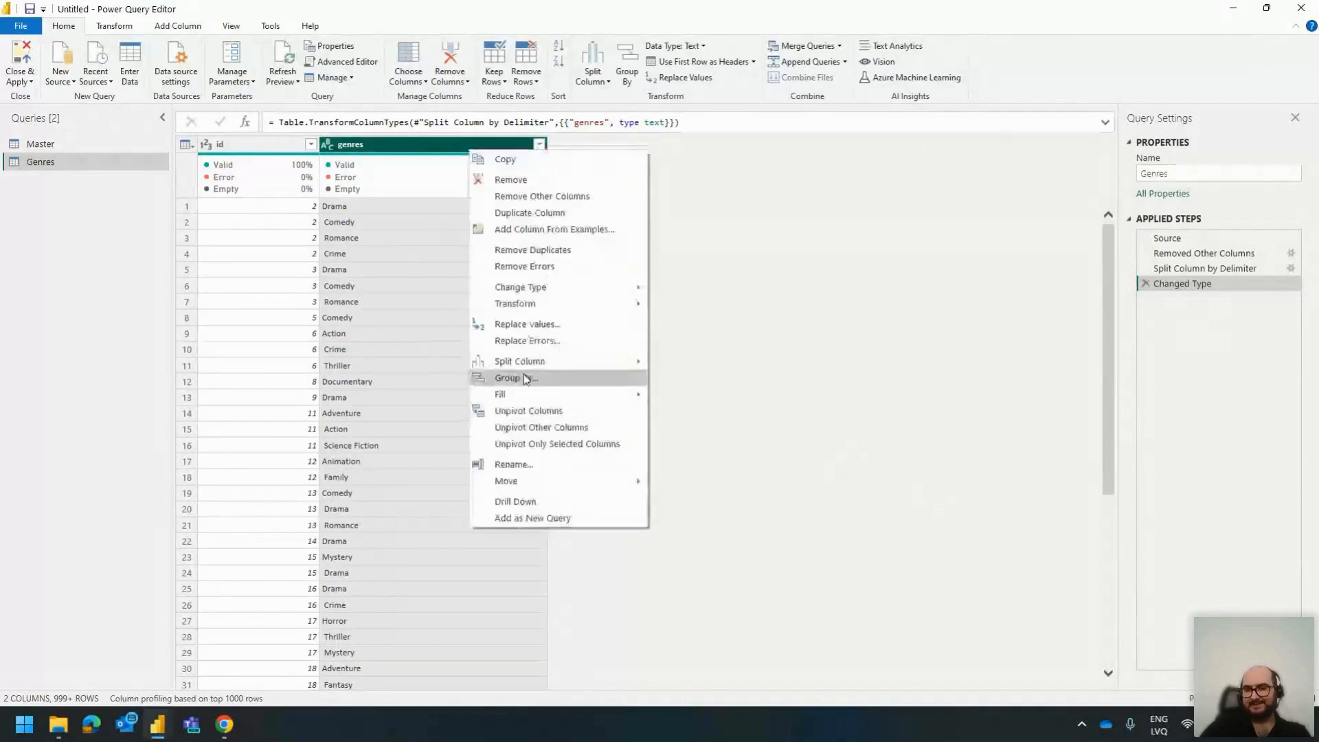
pyautogui.moveTo(526, 360)
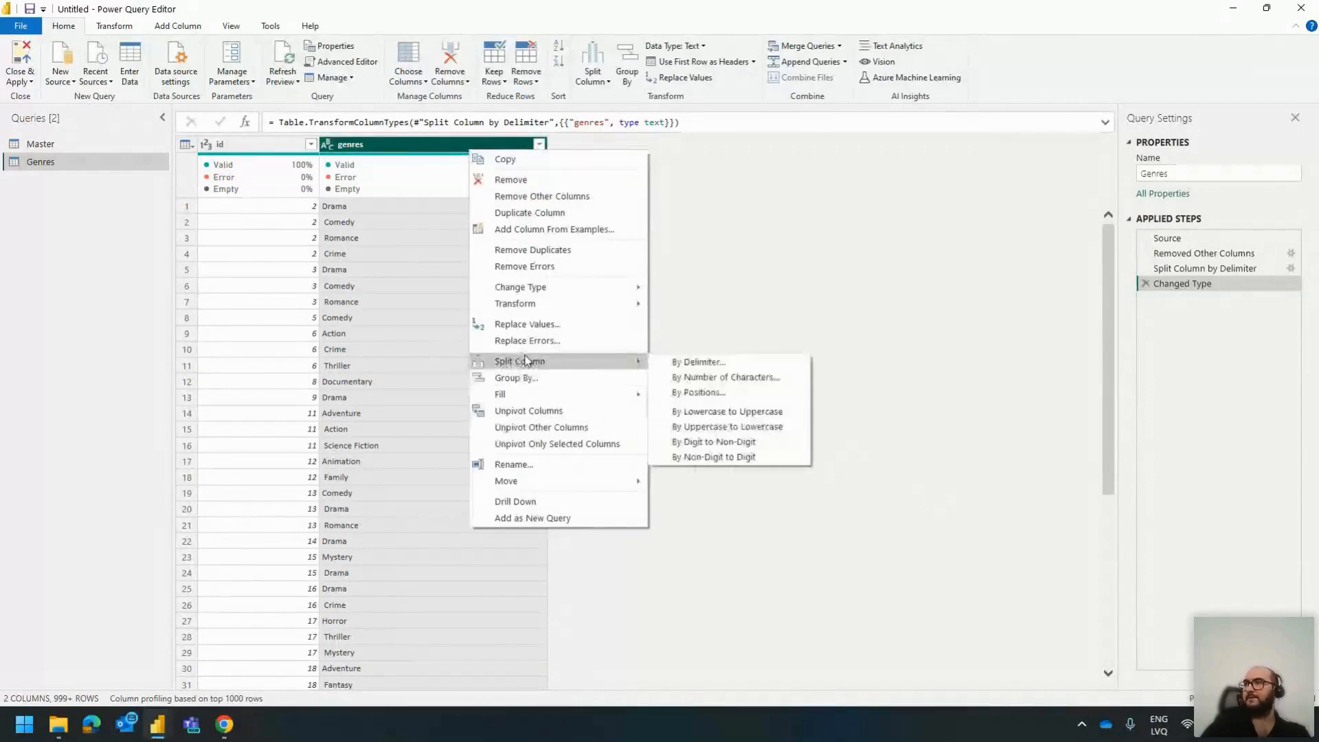
pyautogui.click(732, 278)
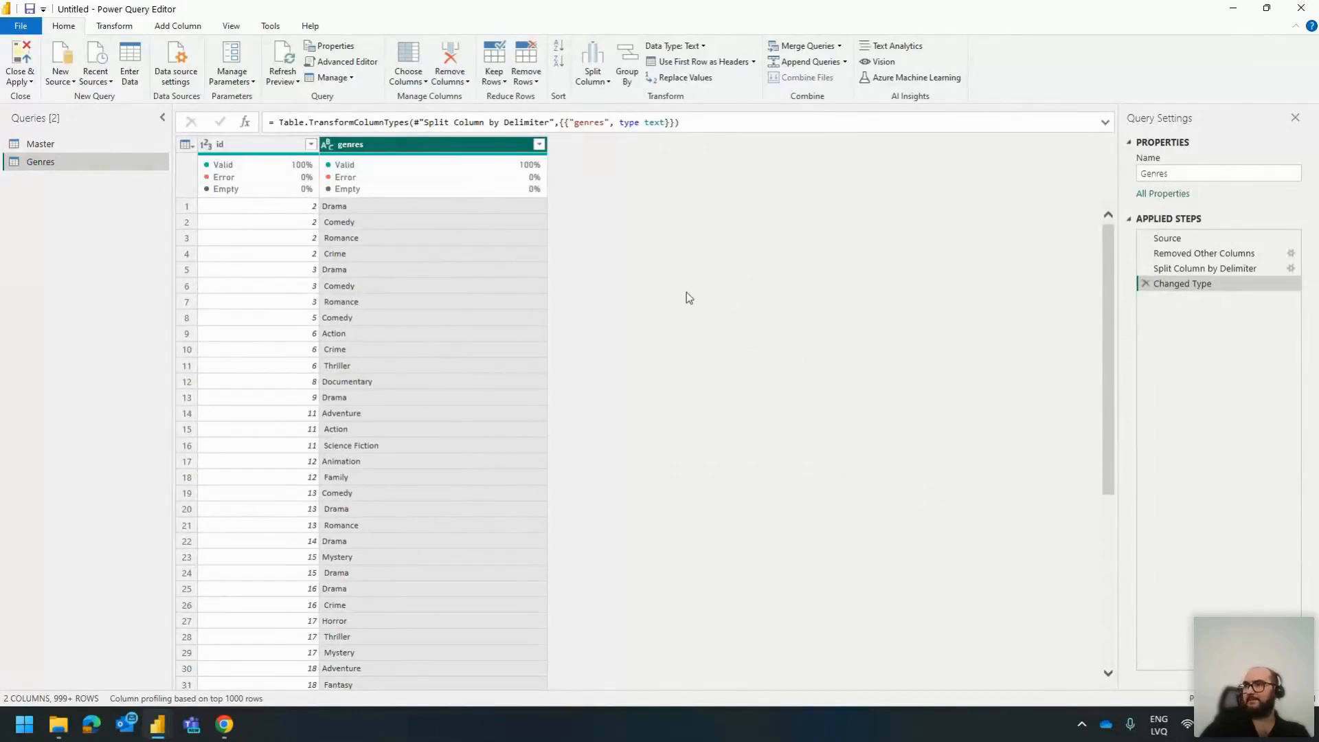
pyautogui.rightClick(409, 146)
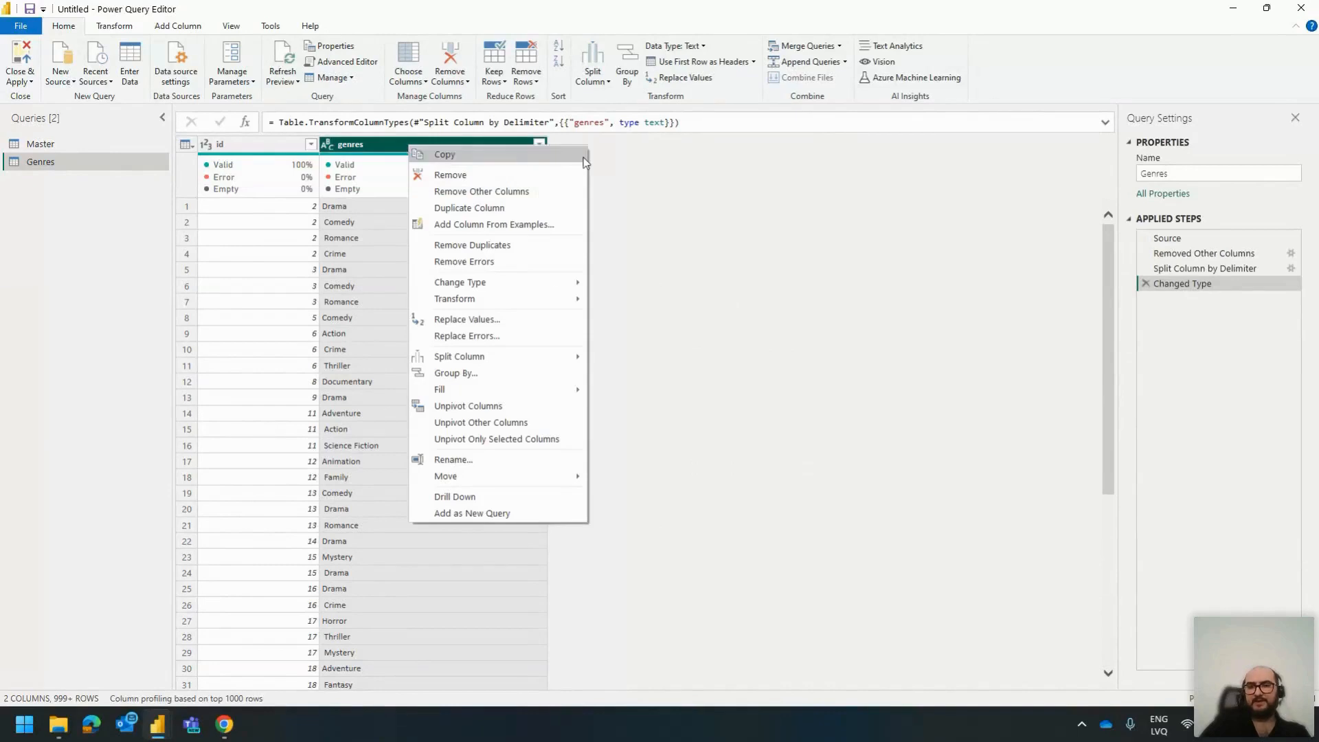
pyautogui.moveTo(540, 300)
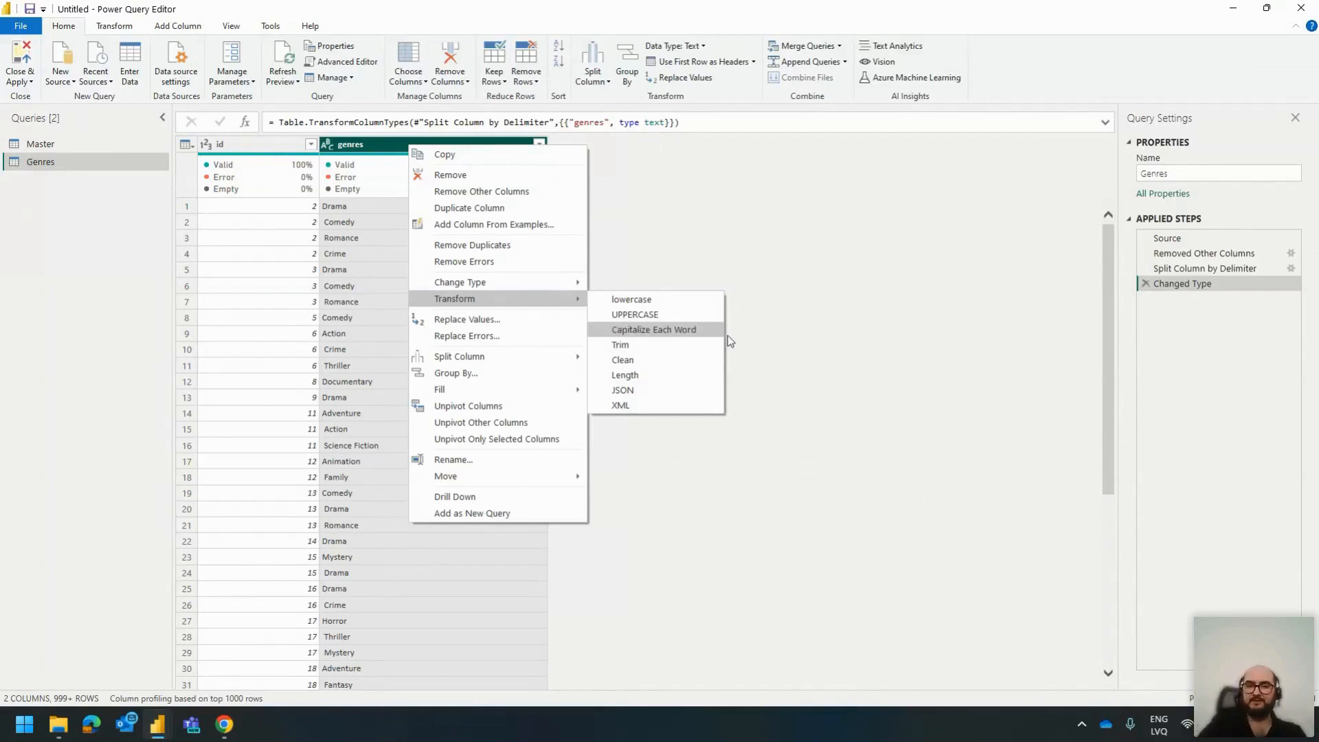
pyautogui.click(839, 364)
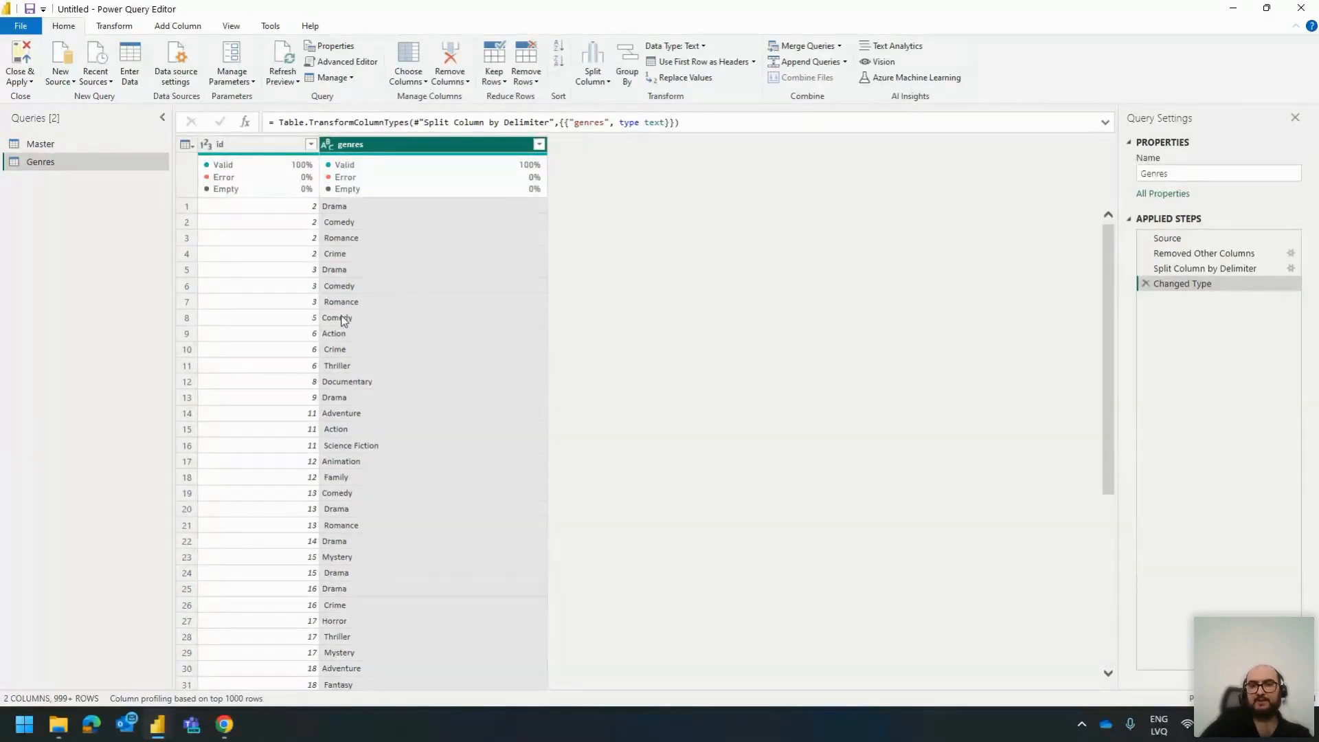
# Step: Trim the surrounding spaces from the genres column's text and check a few Comedy values
pyautogui.rightClick(374, 145)
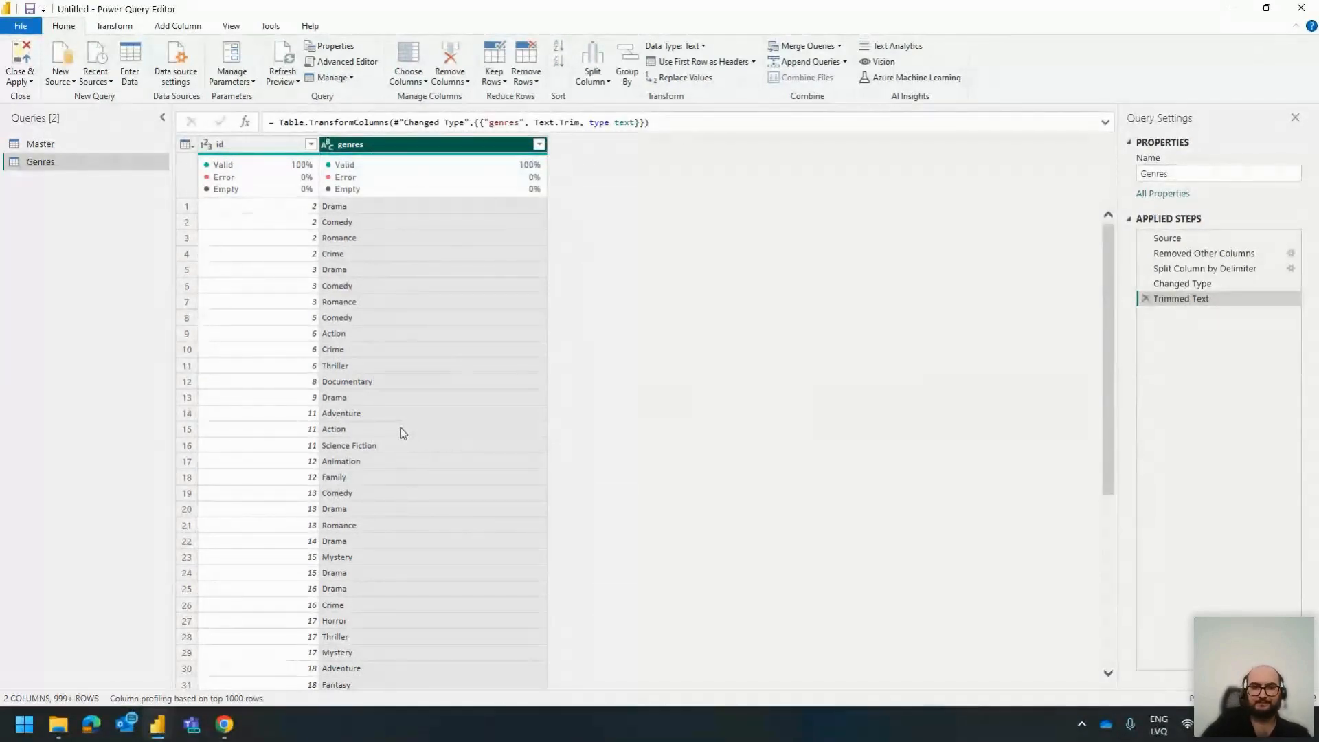
pyautogui.click(337, 222)
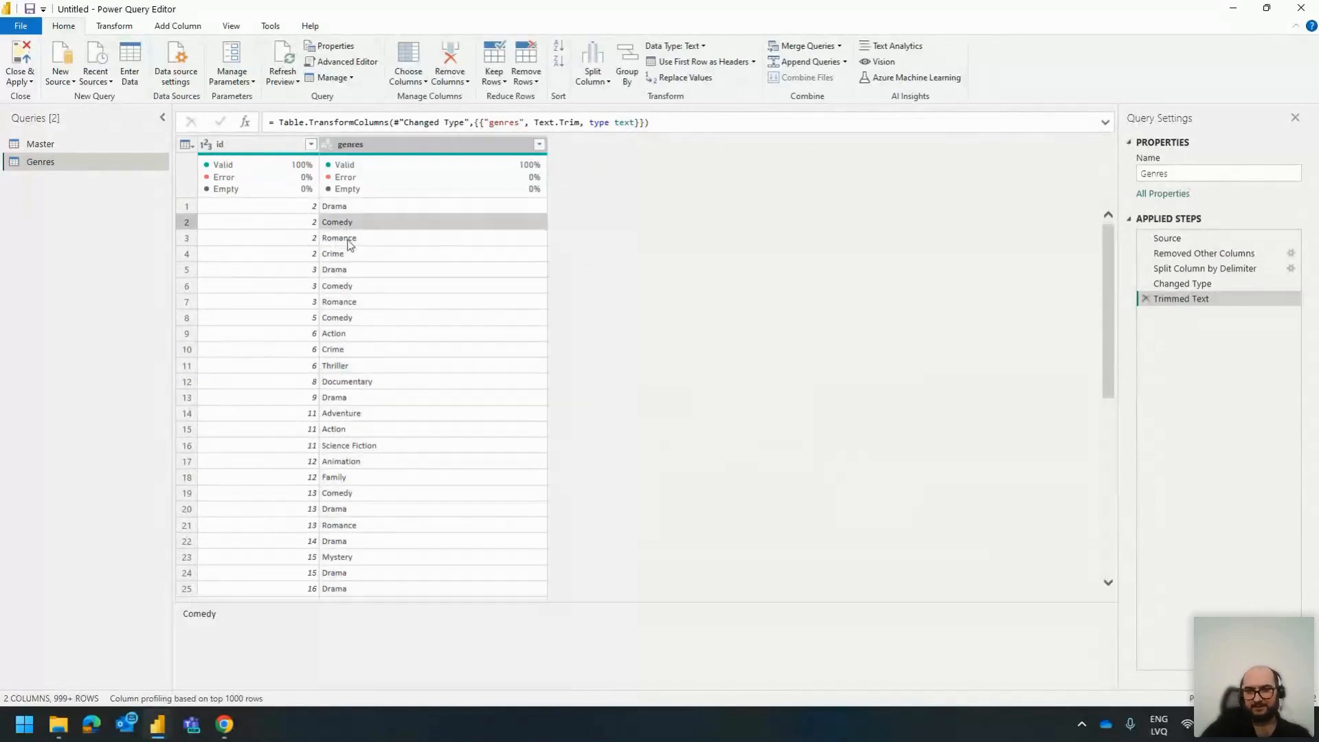
pyautogui.click(346, 316)
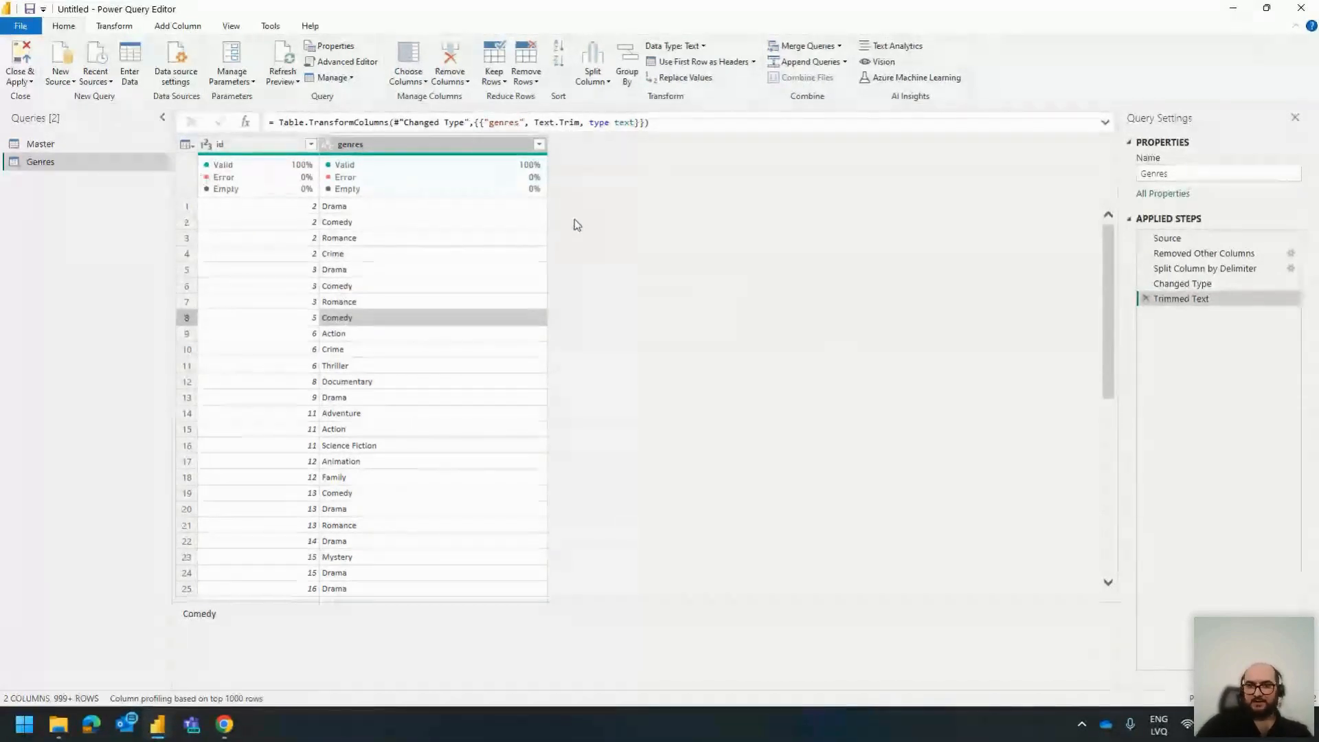
# Step: Create another query that references the Master query
pyautogui.click(42, 152)
pyautogui.click(47, 144)
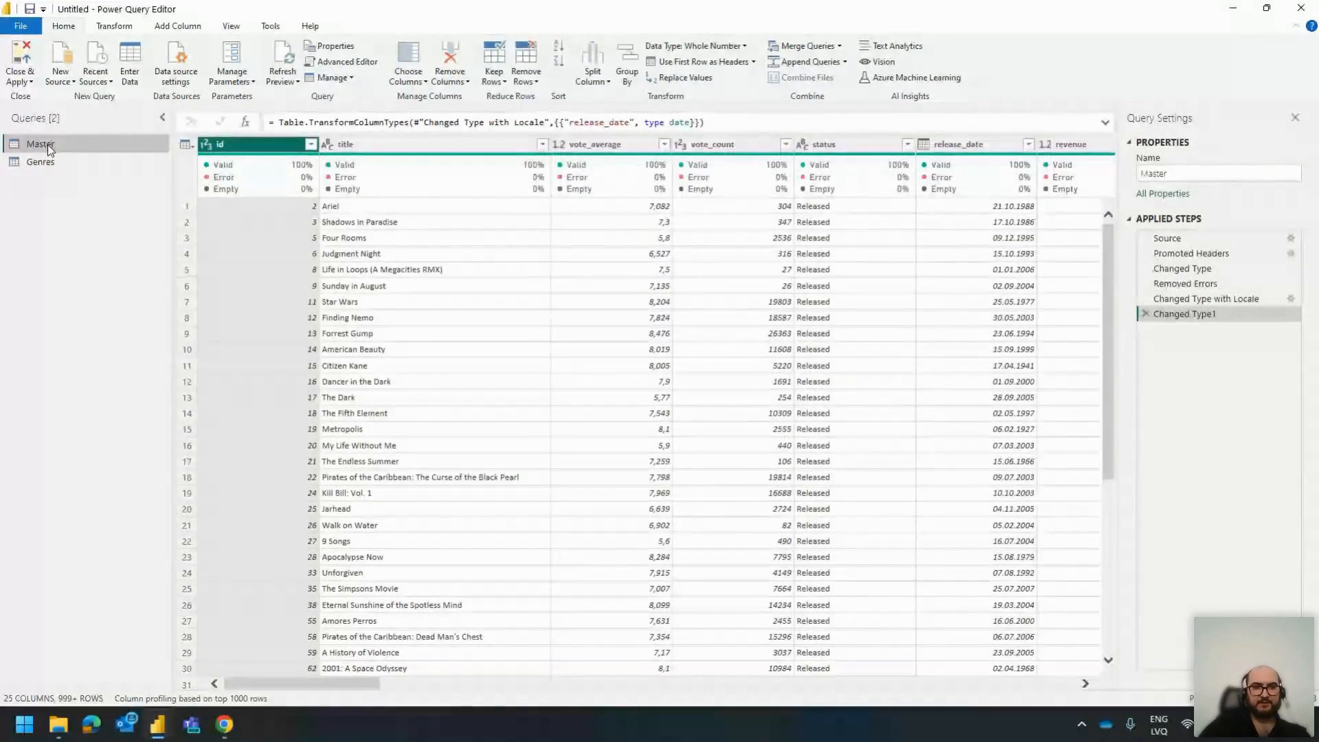
pyautogui.rightClick(48, 145)
pyautogui.click(119, 286)
# Step: Rename the Master (2) query as Production Country
pyautogui.doubleClick(65, 181)
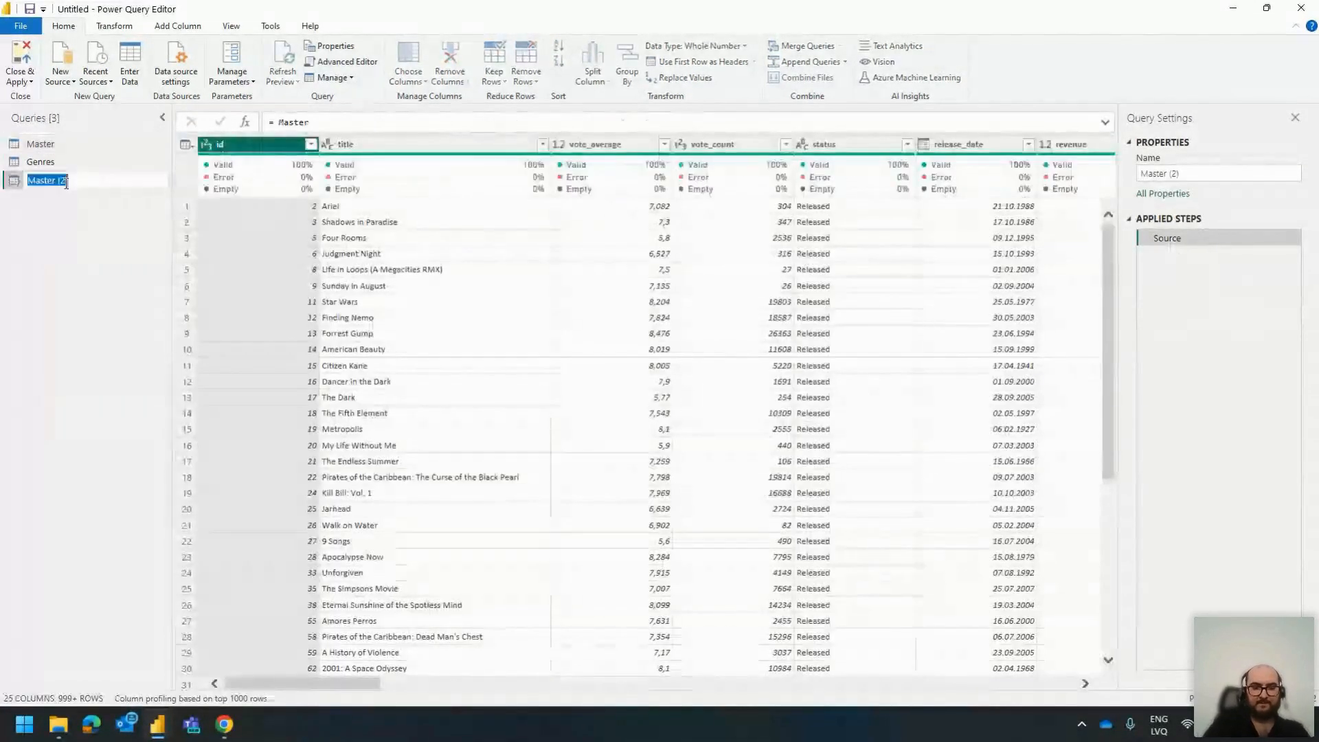
pyautogui.write('Location')
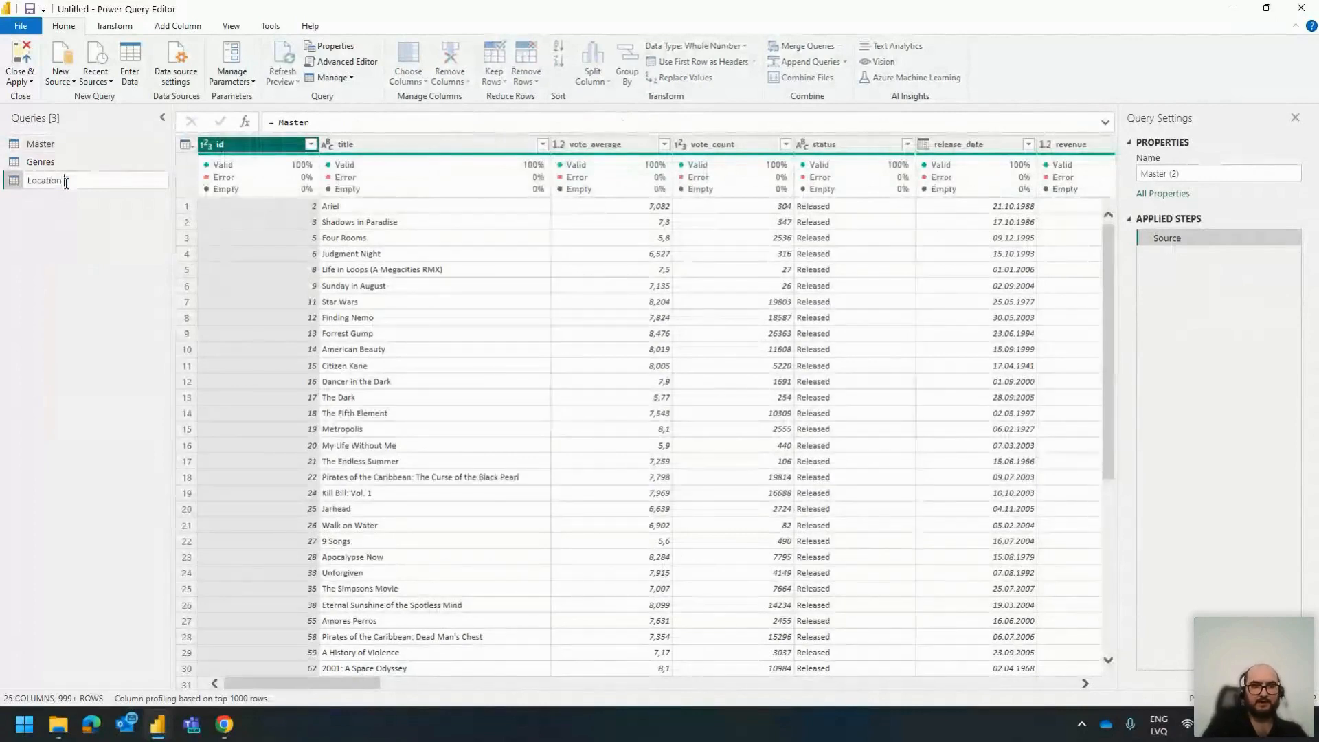
pyautogui.press('BackSpace')
pyautogui.press('BackSpace')
pyautogui.press('BackSpace')
pyautogui.press('BackSpace')
pyautogui.press('BackSpace')
pyautogui.press('BackSpace')
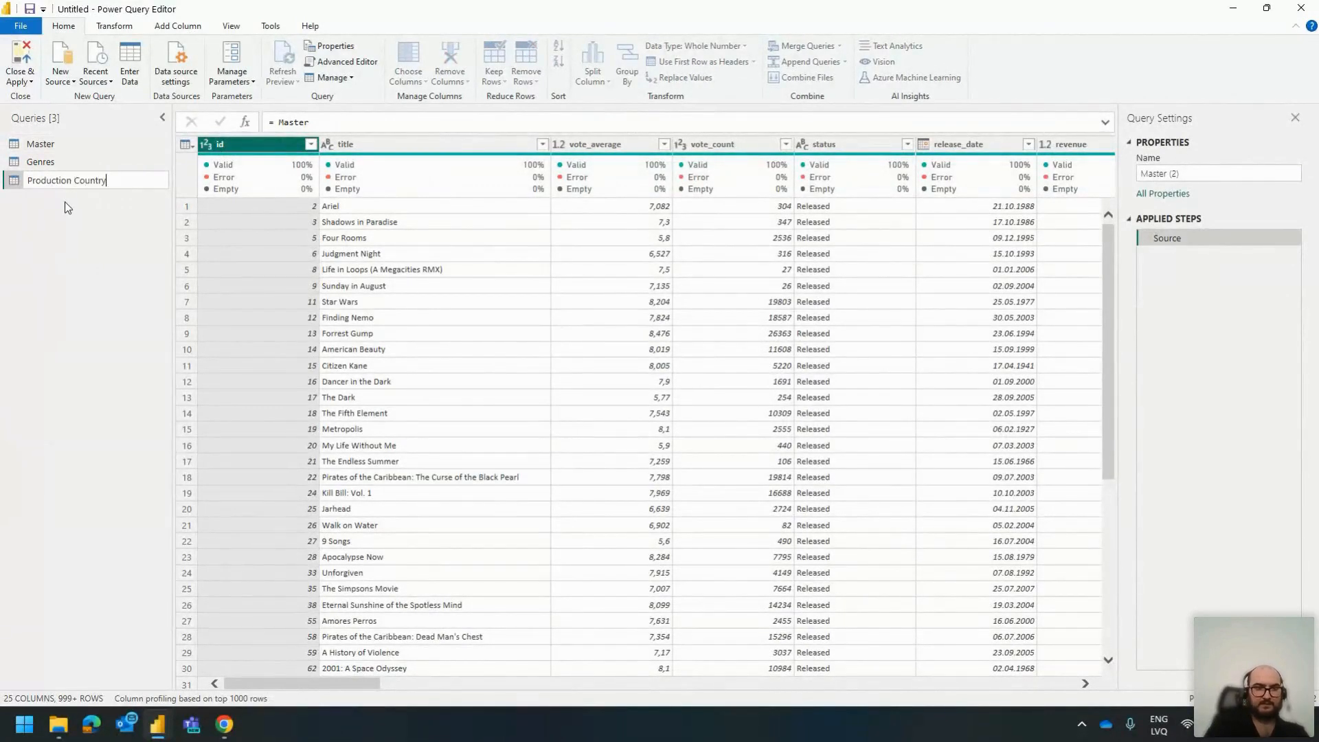
pyautogui.click(245, 144)
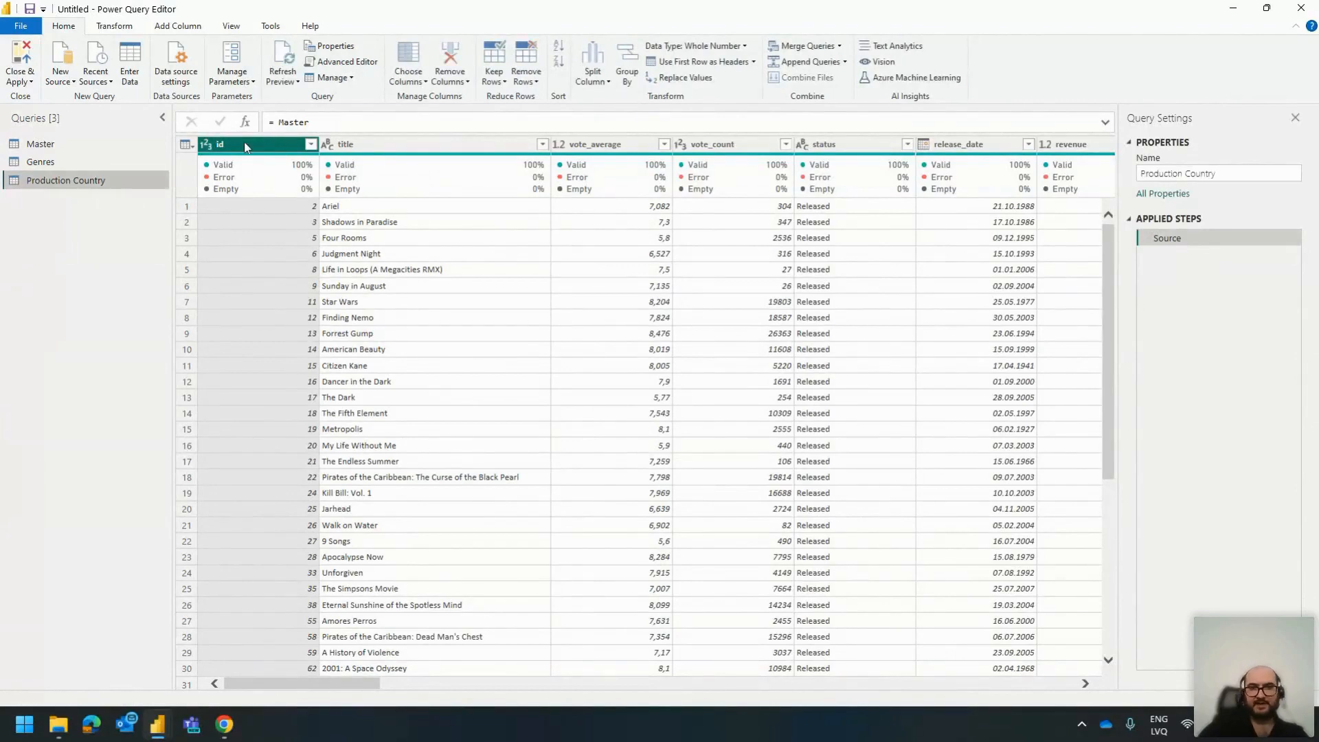
# Step: Remove all columns except id and production_countries, and delete that applied step
pyautogui.moveTo(340, 684); pyautogui.dragTo(787, 712)
pyautogui.click(536, 146)
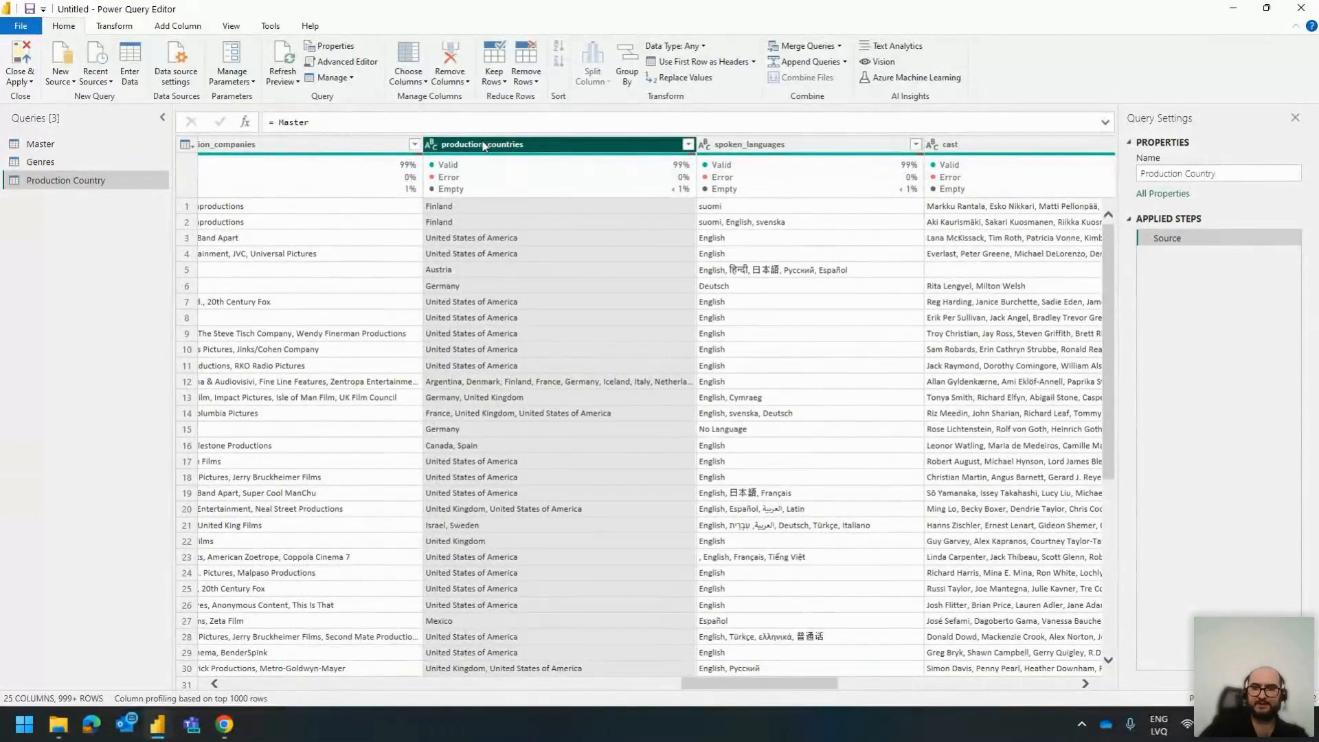
pyautogui.rightClick(510, 145)
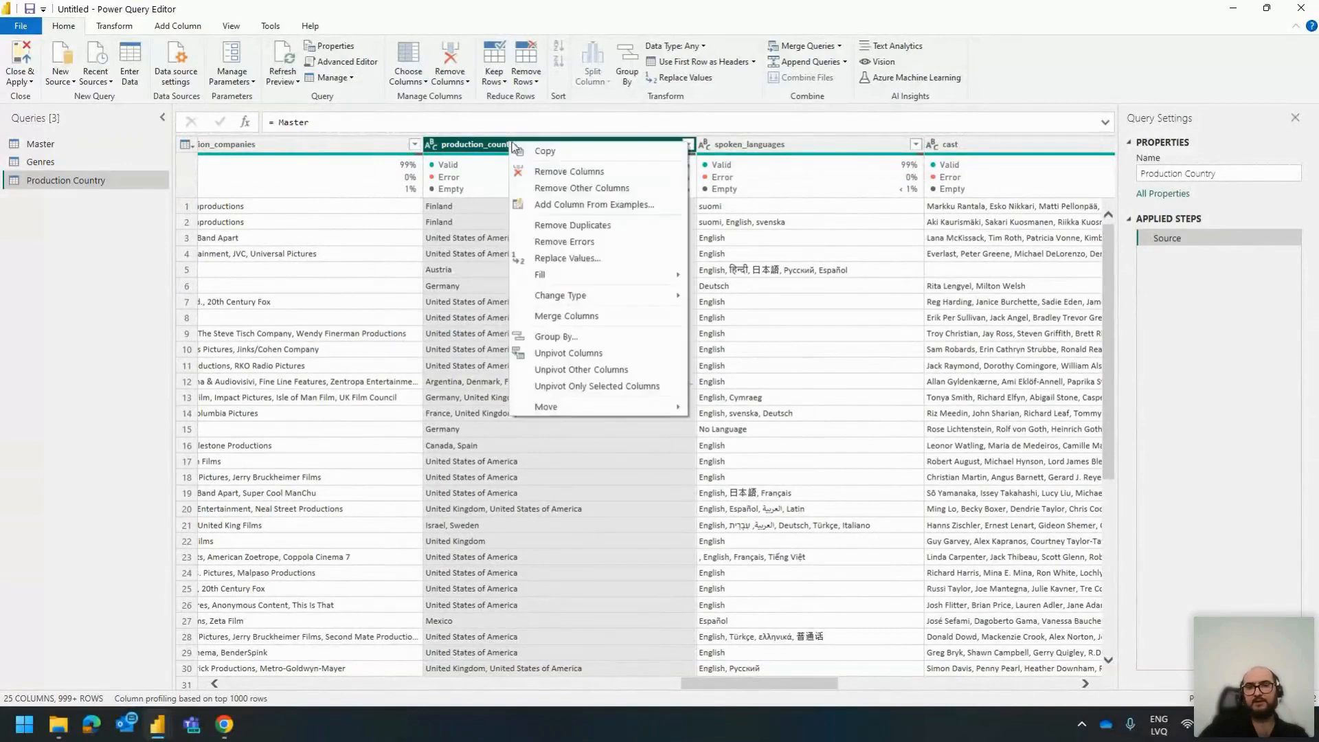
pyautogui.click(617, 189)
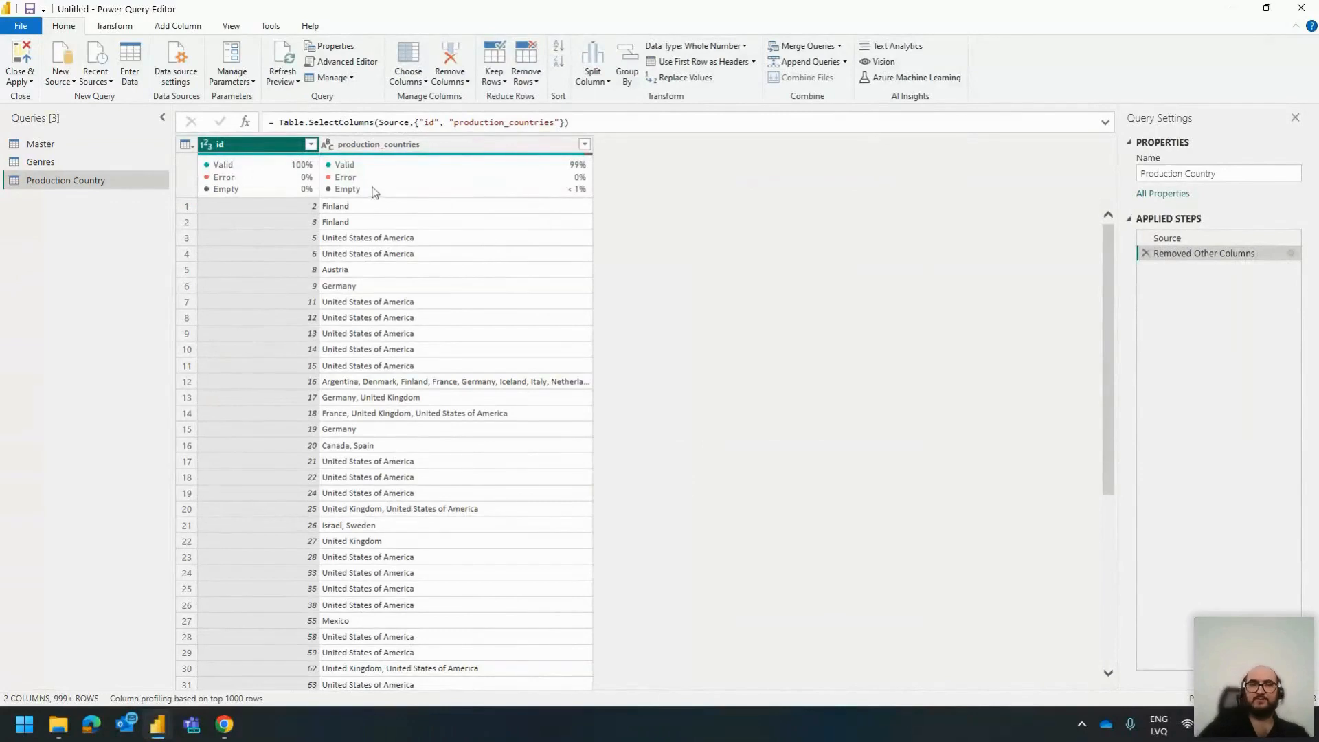
pyautogui.click(1146, 254)
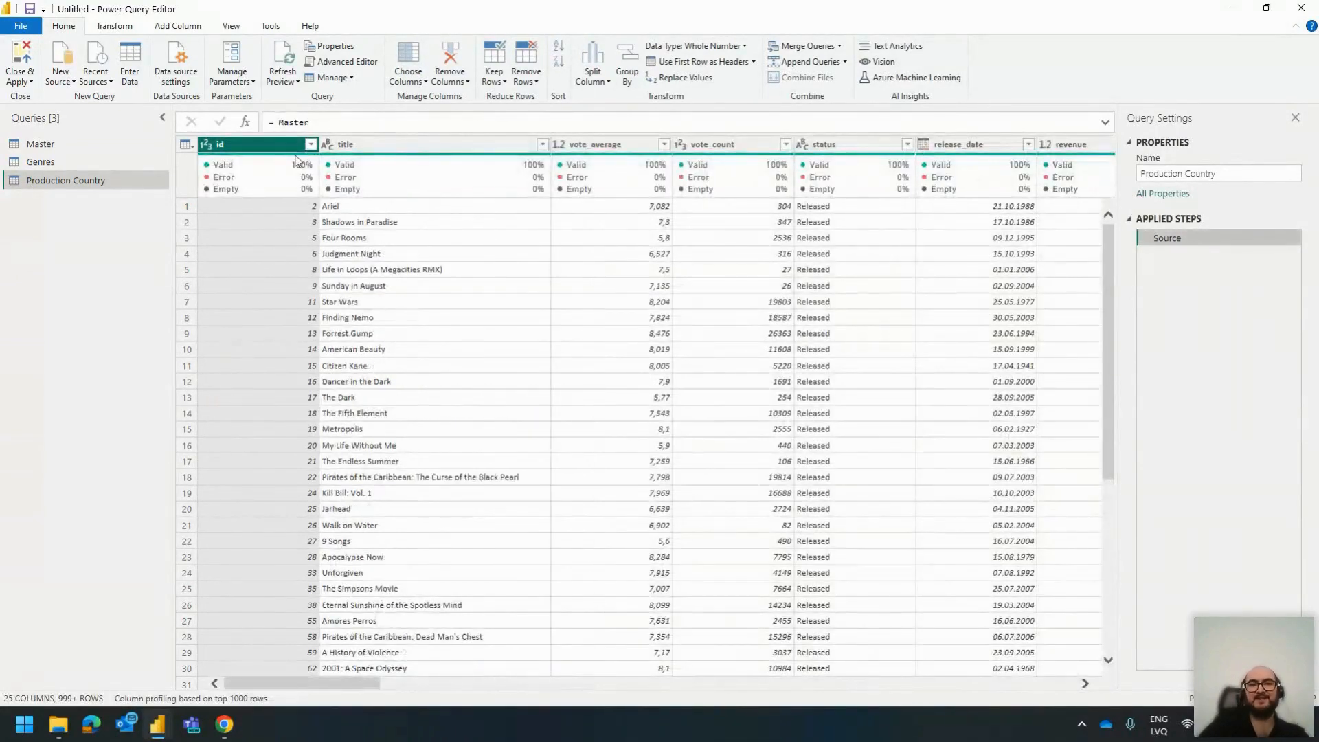
# Step: Remove every column except id from the Production Country query
pyautogui.keyDown('ctrl'); pyautogui.click(344, 146); pyautogui.keyUp('ctrl')
pyautogui.click(282, 145)
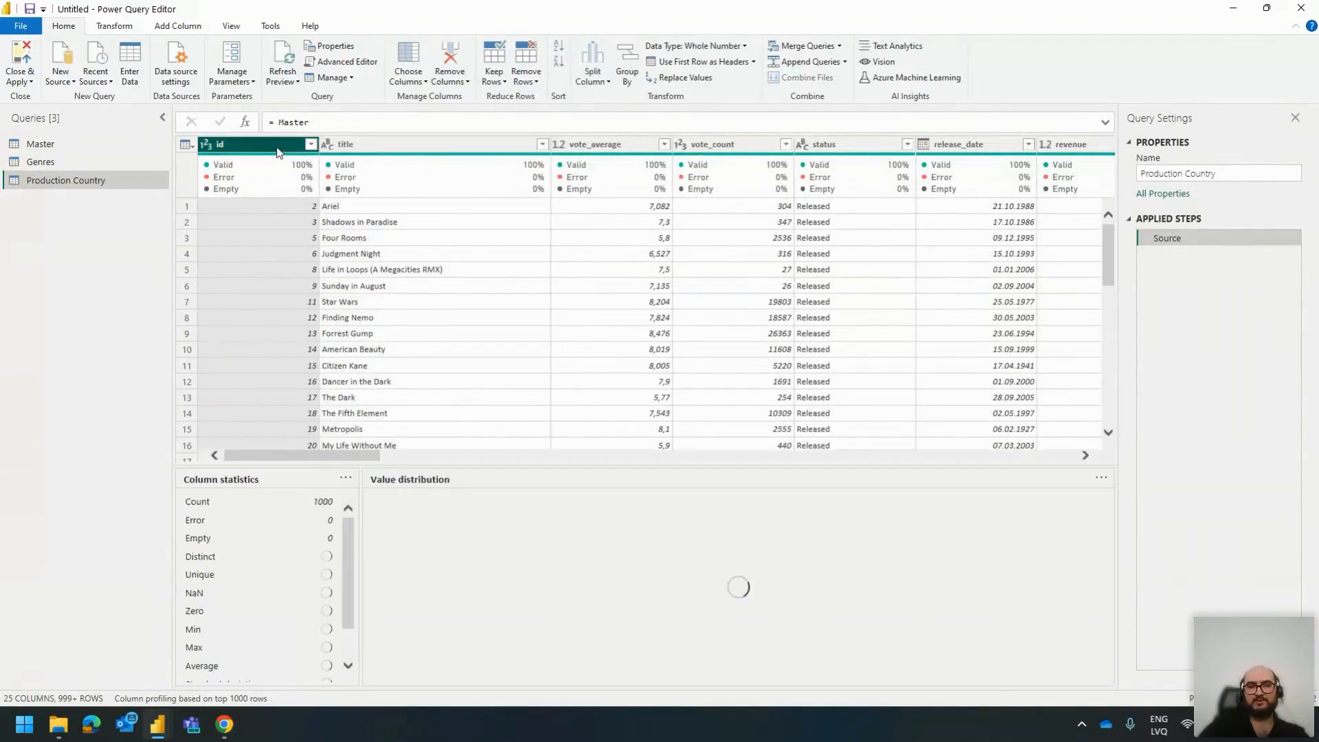
pyautogui.rightClick(276, 148)
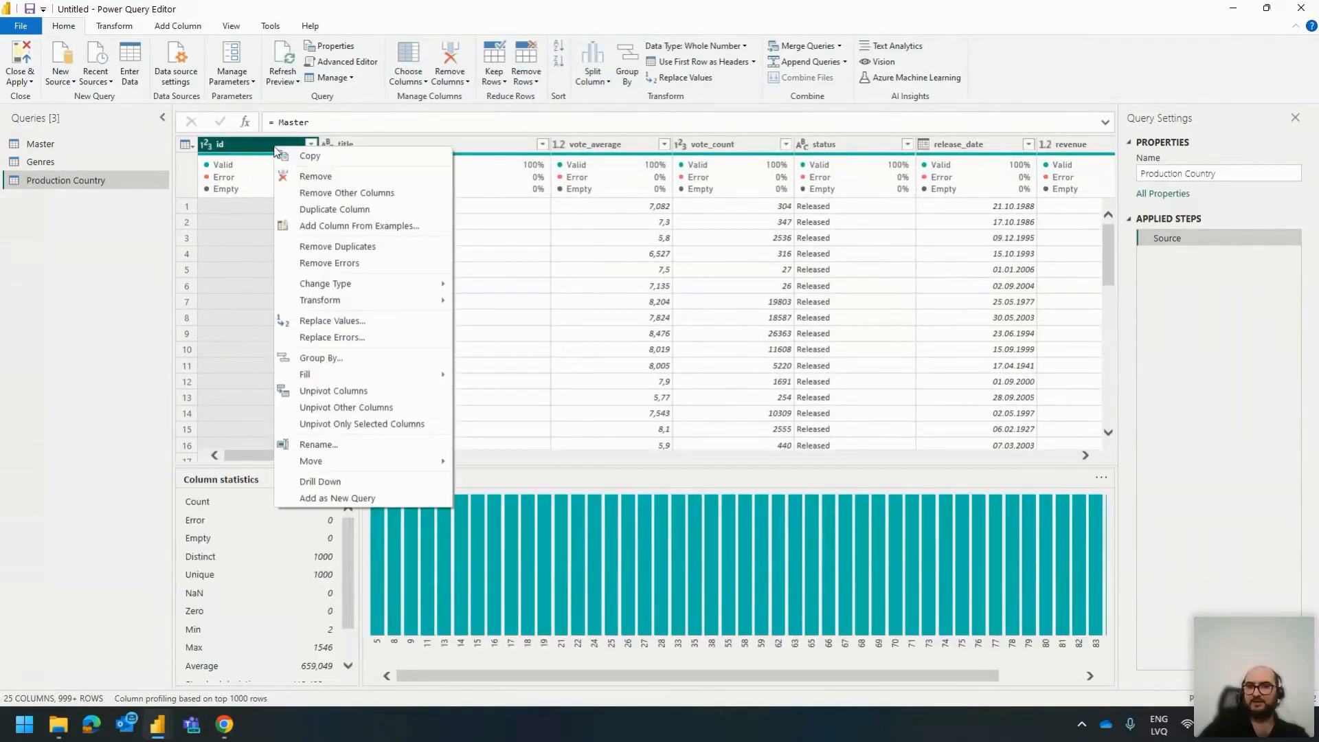
pyautogui.click(332, 195)
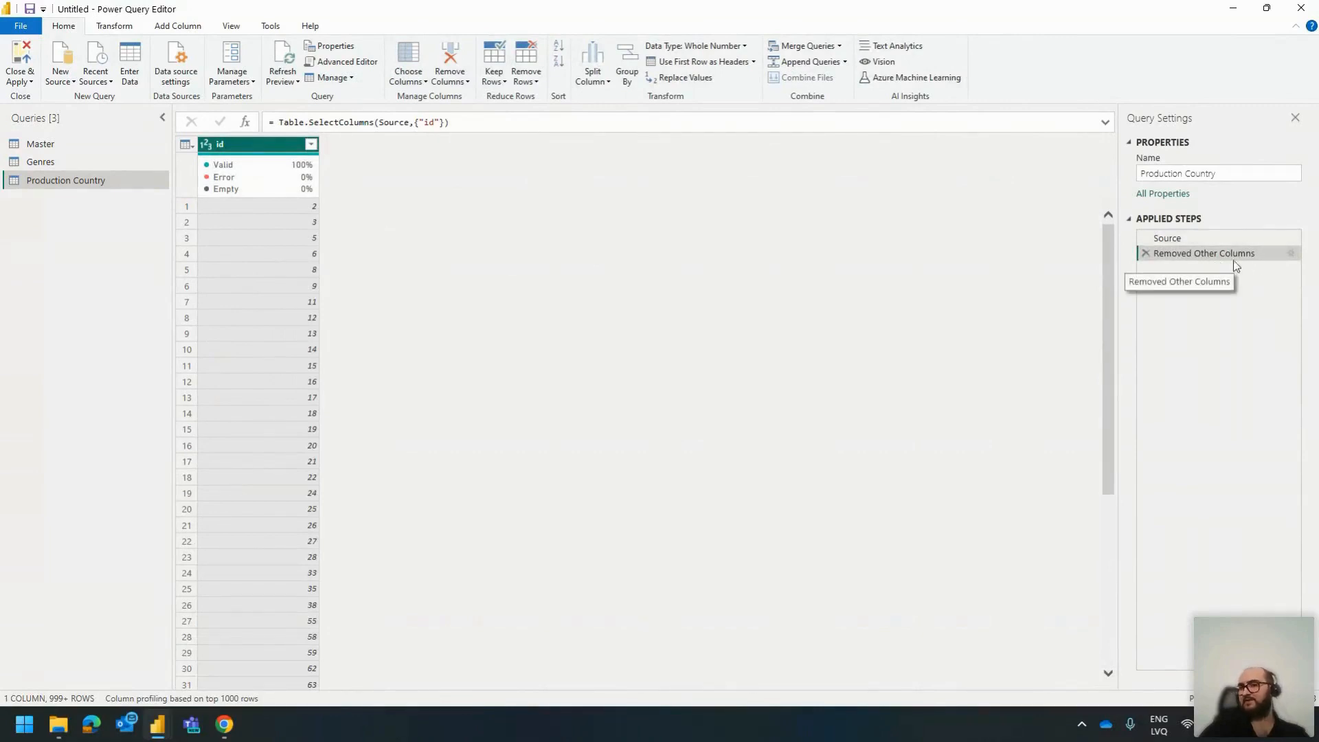
# Step: Edit the Removed Other Columns step so that it also keeps production_countries
pyautogui.click(1292, 254)
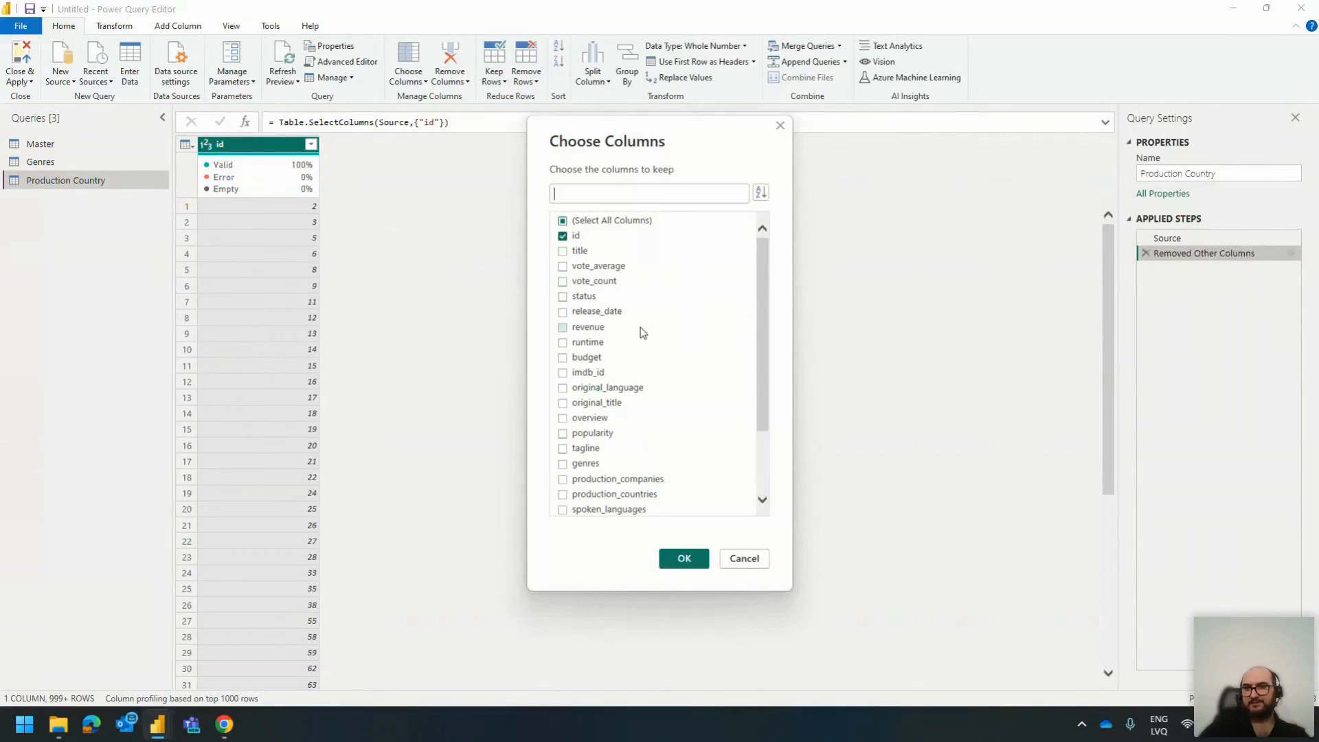
pyautogui.scroll(-2, 612, 323)
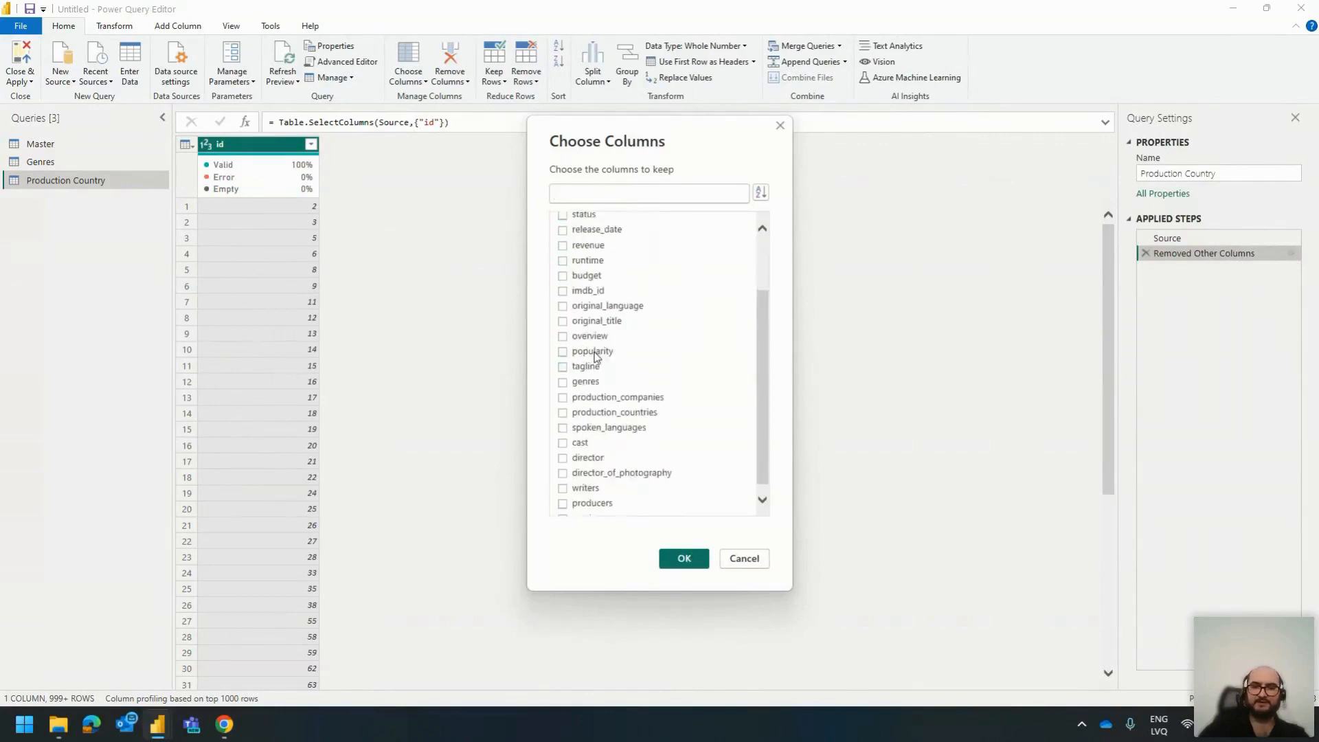
pyautogui.scroll(2, 595, 355)
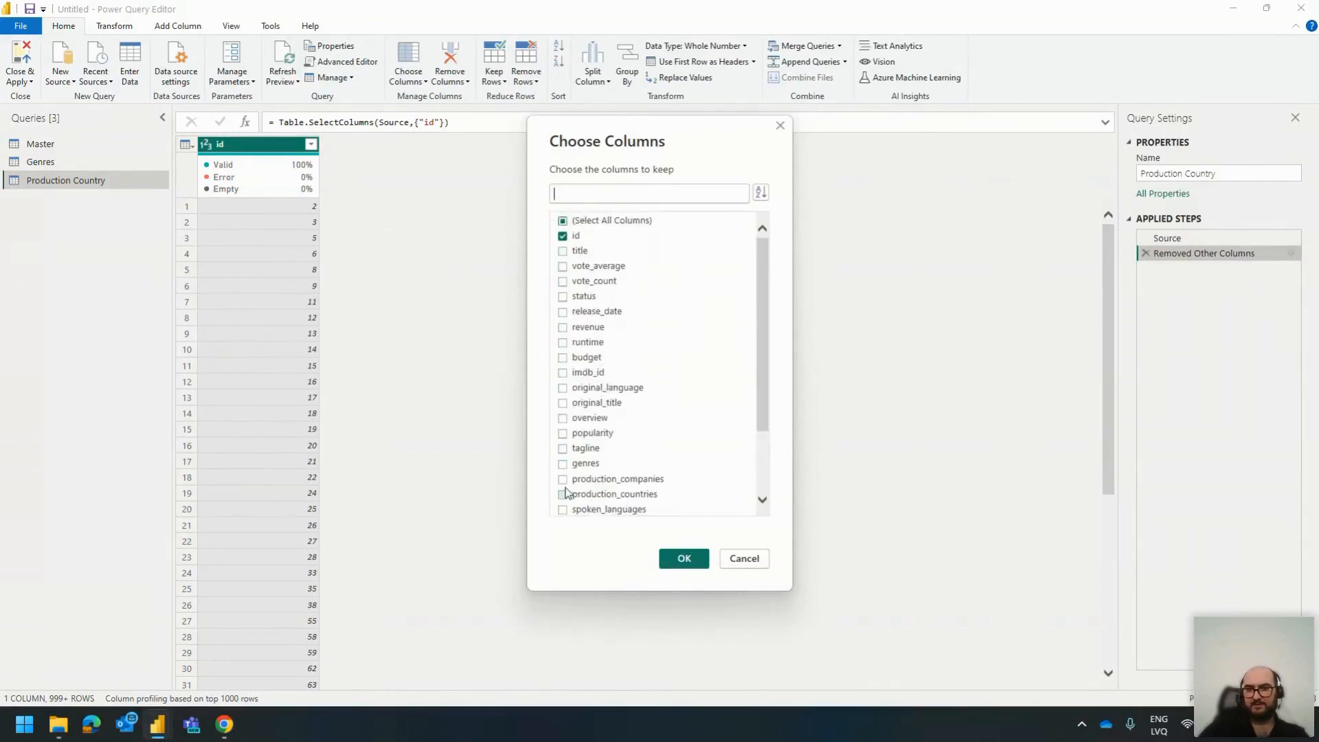
pyautogui.click(564, 493)
pyautogui.click(683, 558)
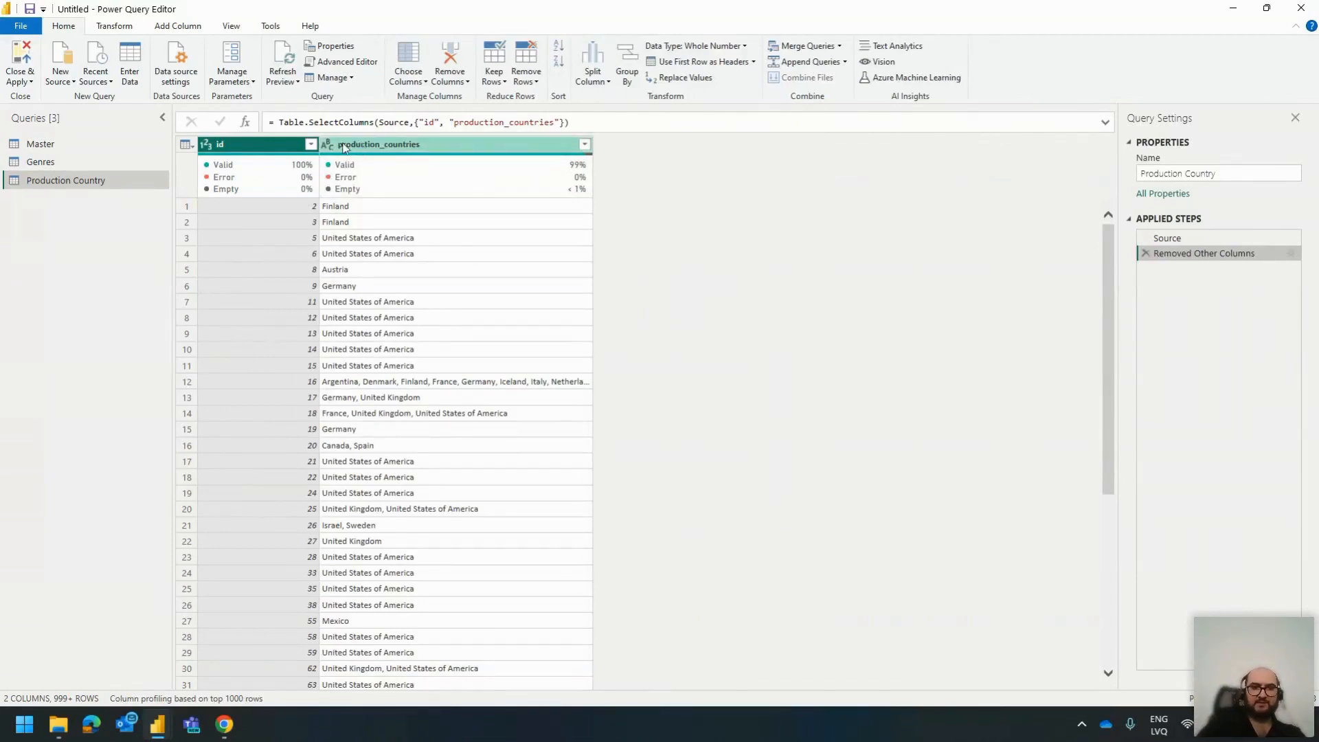
# Step: Split the production_countries column into rows at each occurrence of the comma delimiter
pyautogui.click(344, 146)
pyautogui.rightClick(386, 143)
pyautogui.moveTo(481, 351)
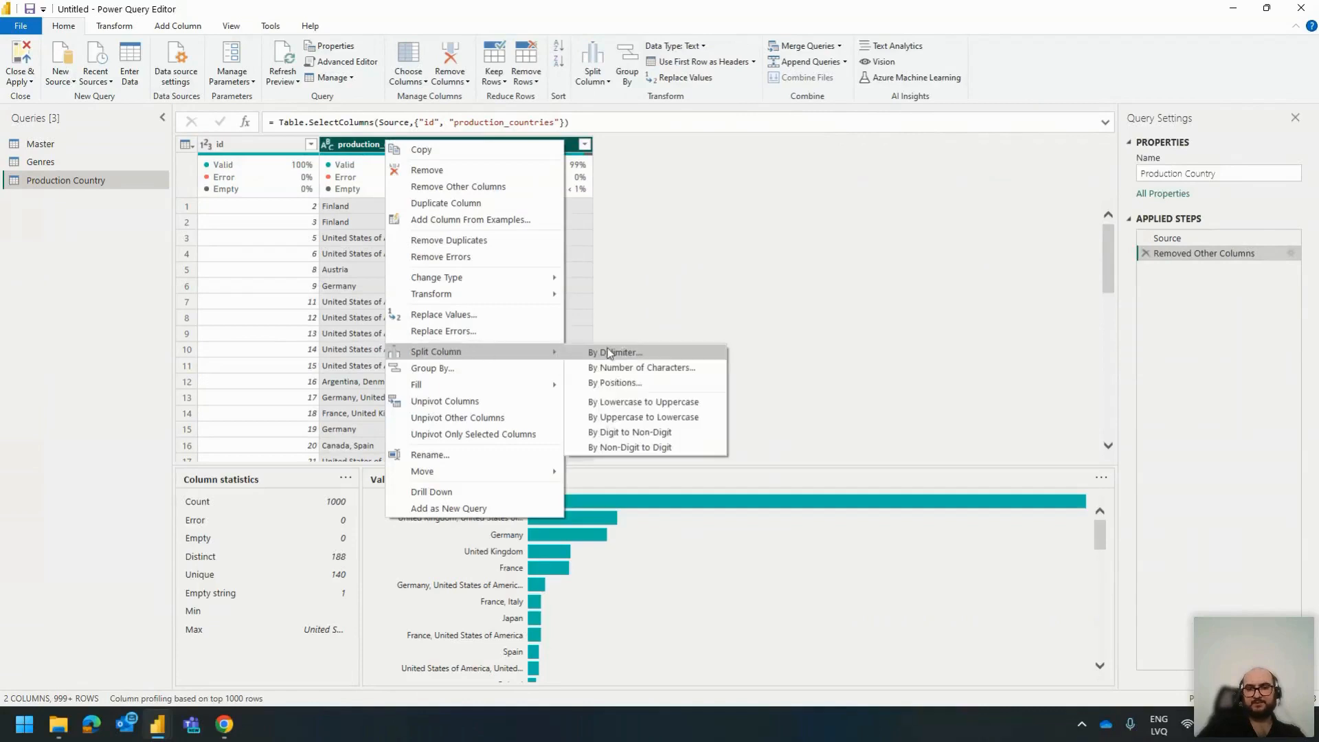
pyautogui.click(609, 353)
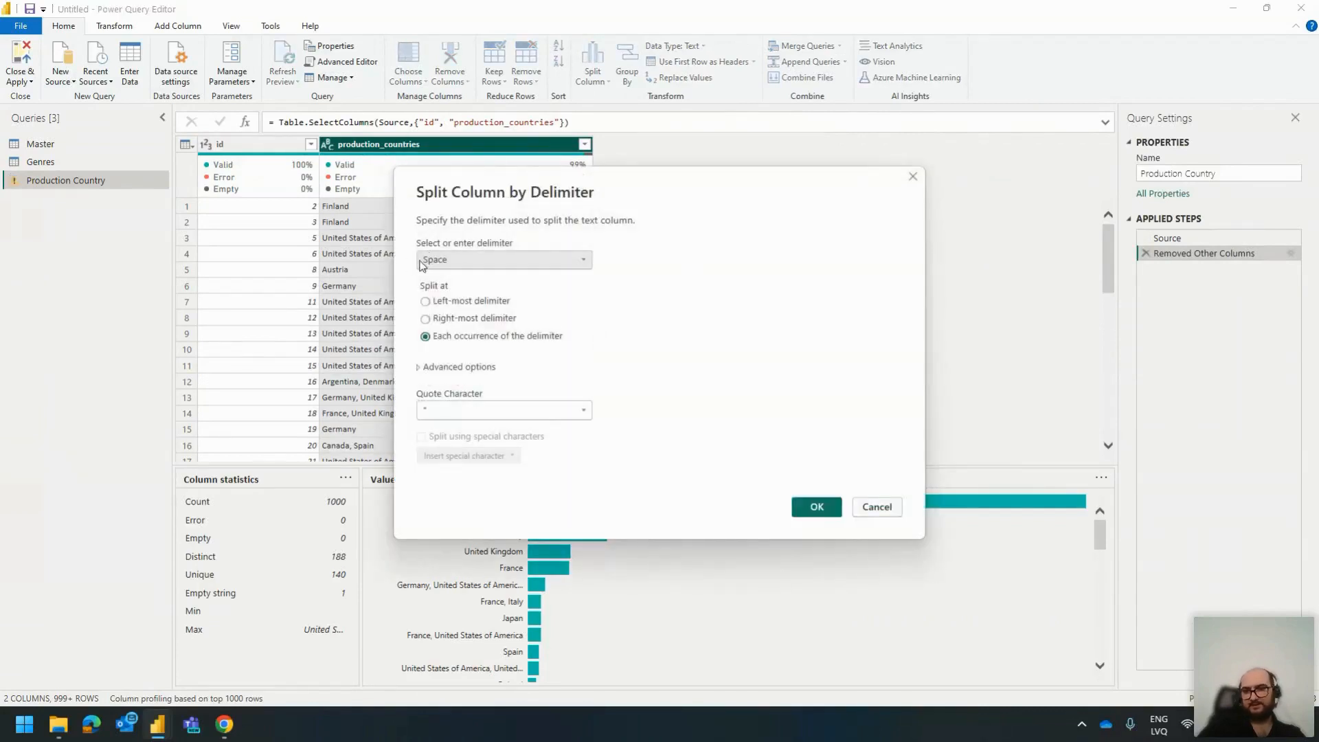
pyautogui.click(443, 261)
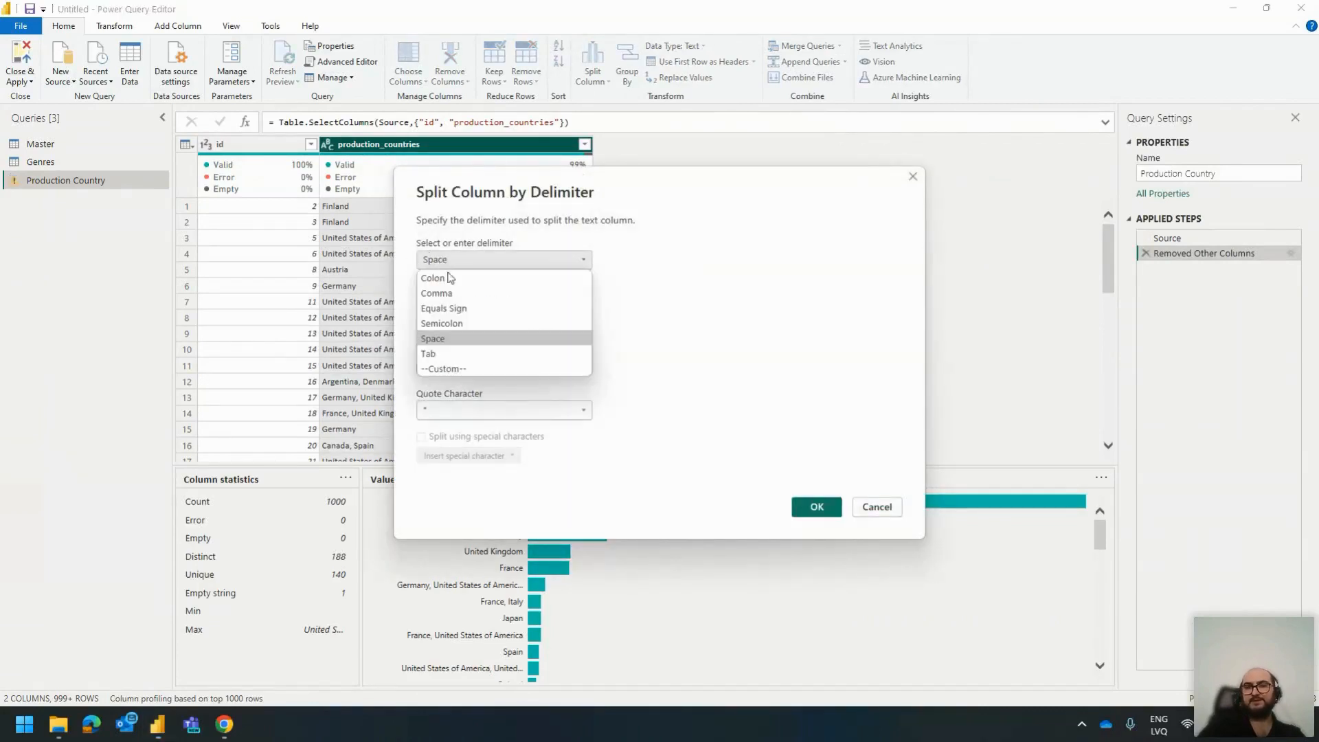
pyautogui.click(452, 293)
pyautogui.click(457, 366)
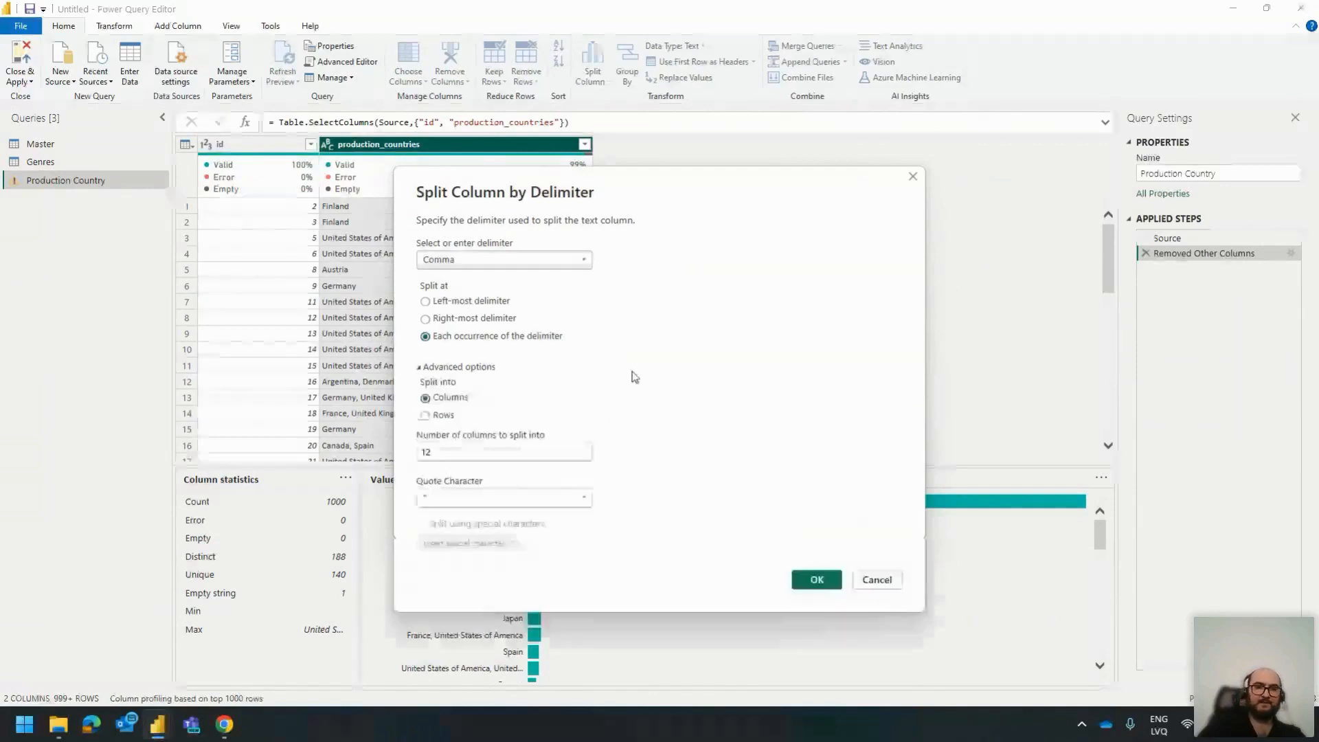
pyautogui.click(425, 415)
pyautogui.click(819, 557)
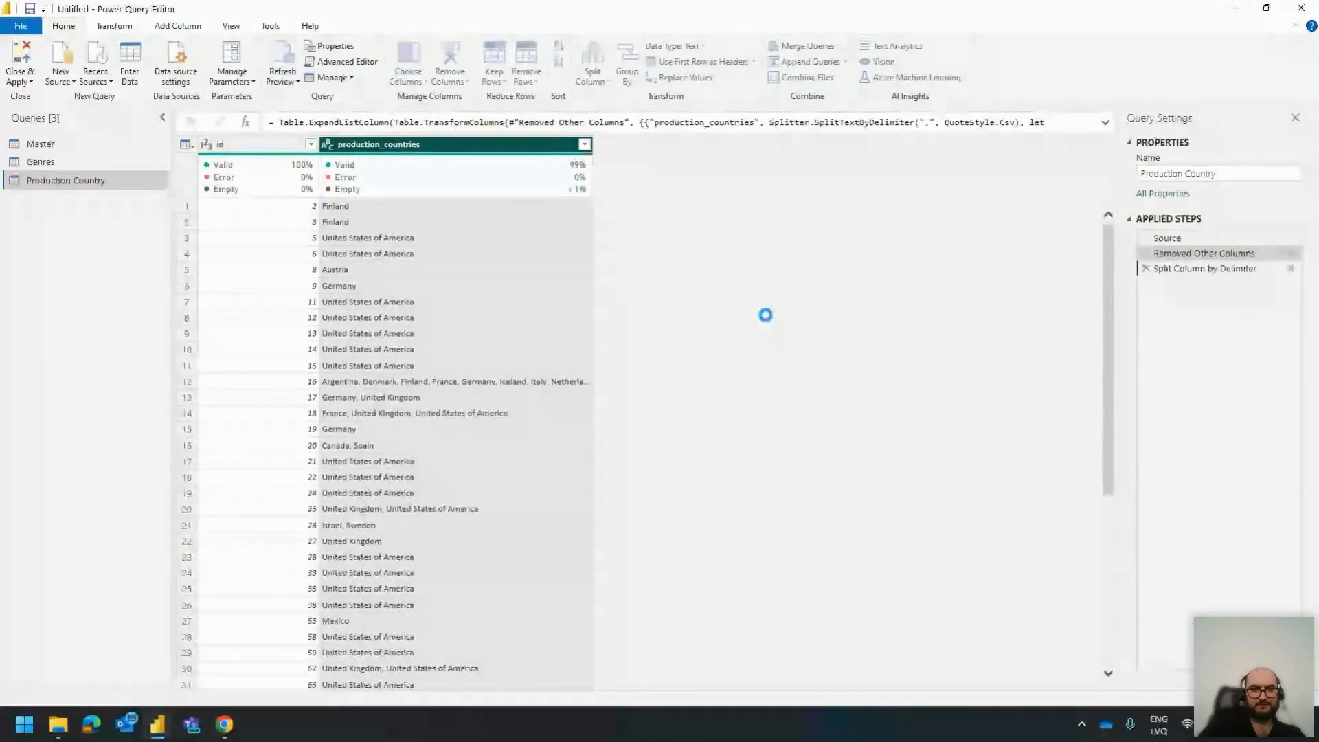
# Step: Trim the surrounding spaces from the text in the production_countries column
pyautogui.rightClick(409, 144)
pyautogui.moveTo(522, 300)
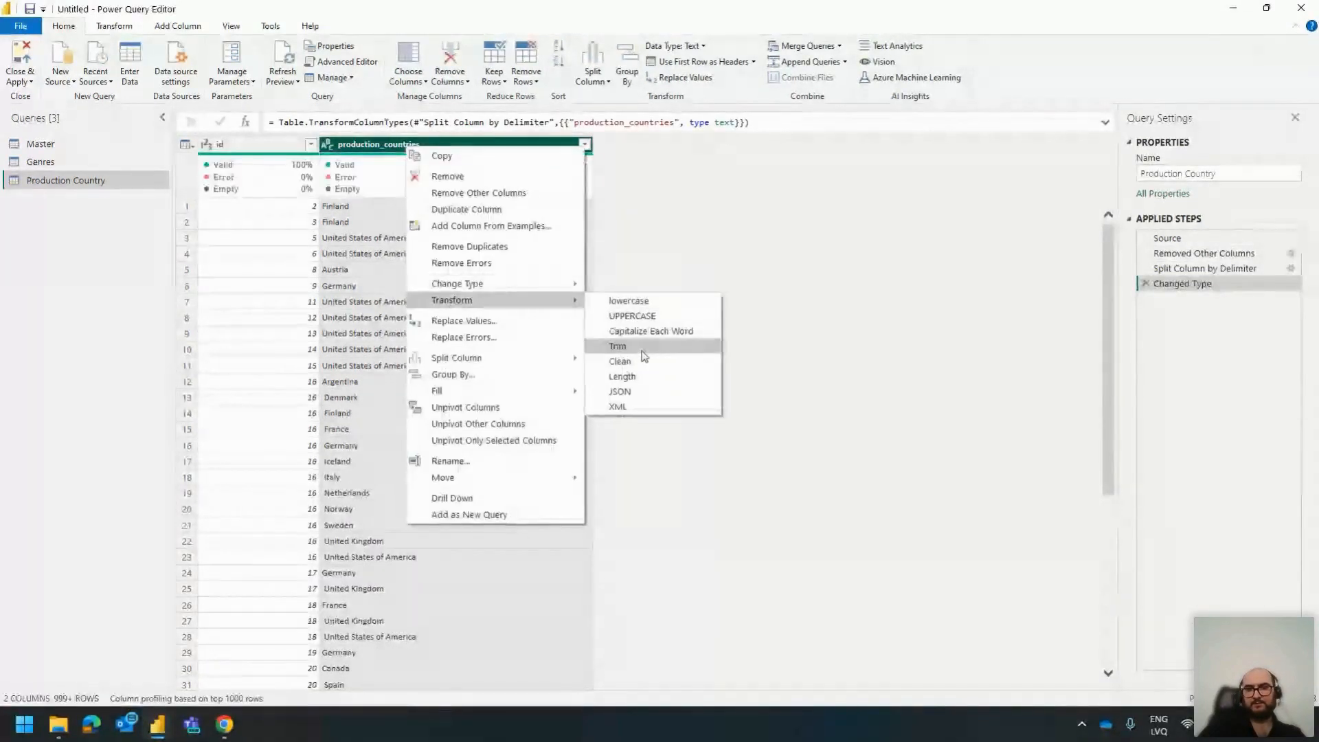
pyautogui.click(618, 346)
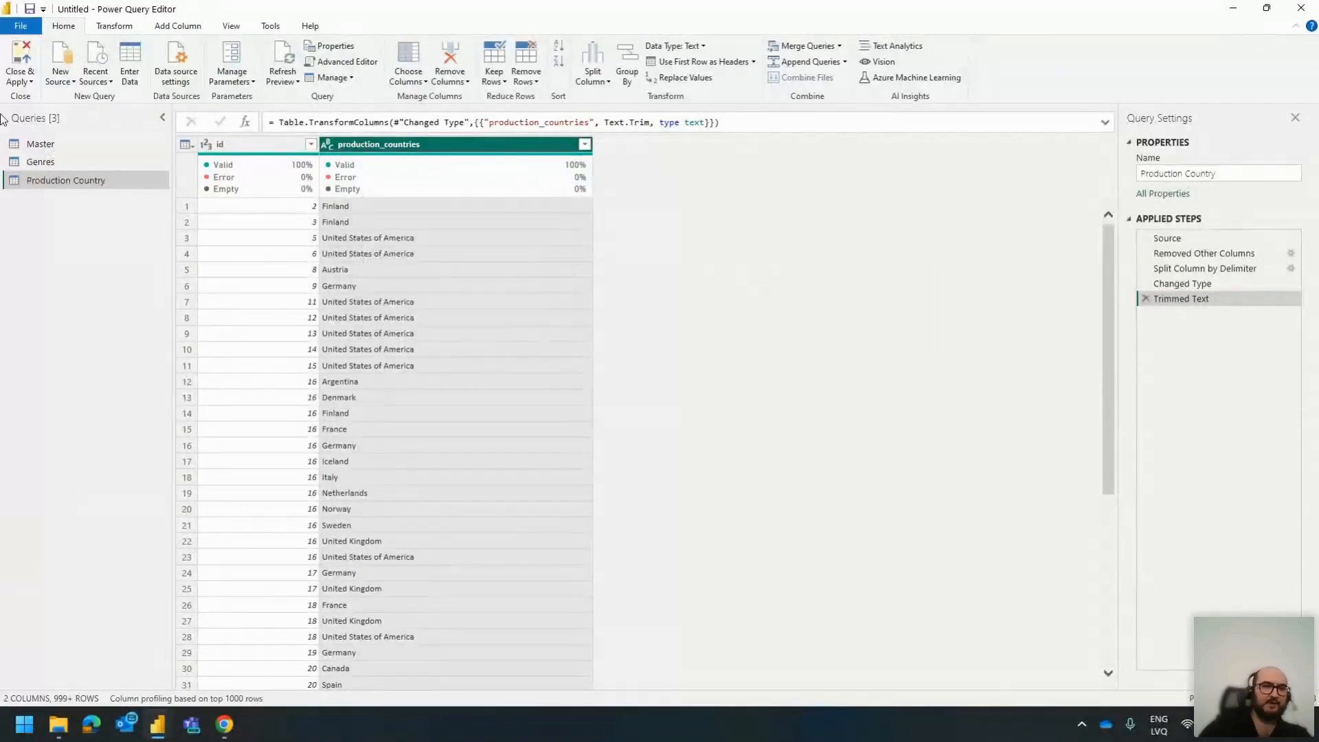
# Step: Close the query editor and apply the changes to load Master, Genres and Production Country into the report
pyautogui.click(23, 56)
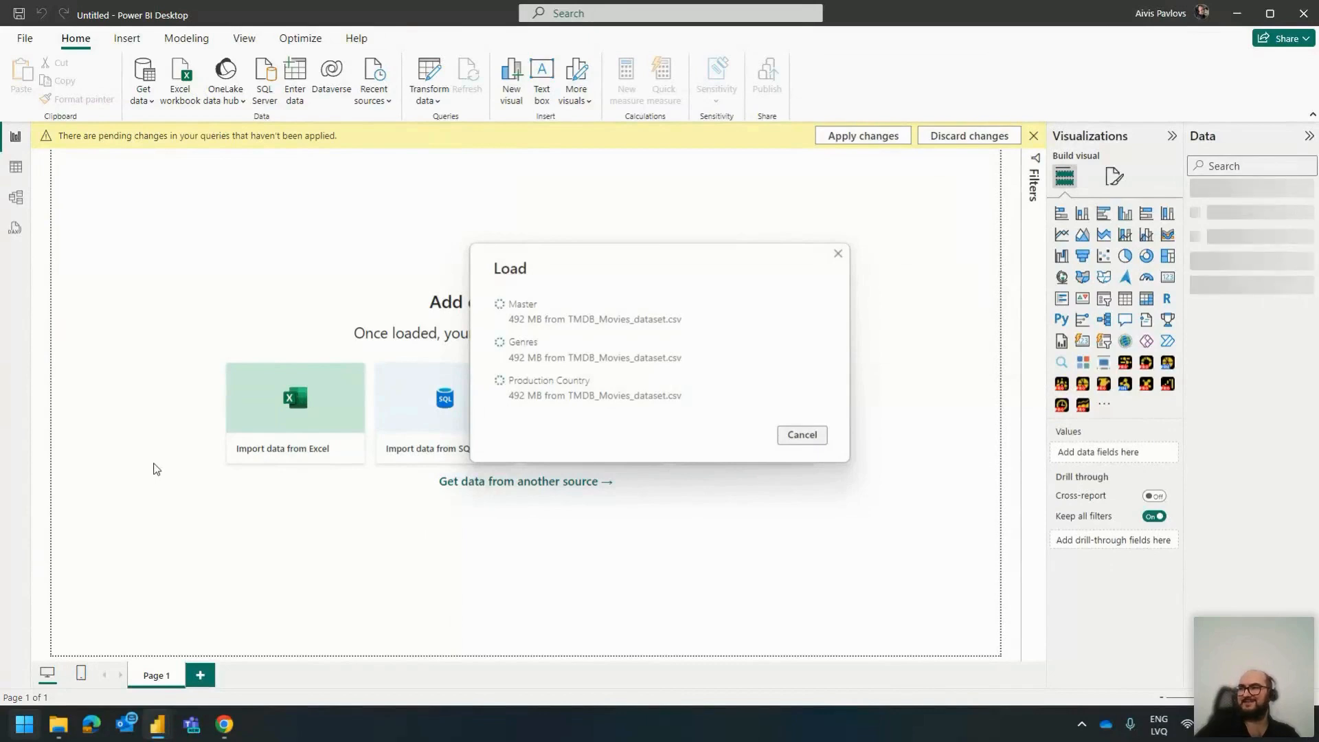
pyautogui.moveTo(596, 256); pyautogui.dragTo(679, 236)
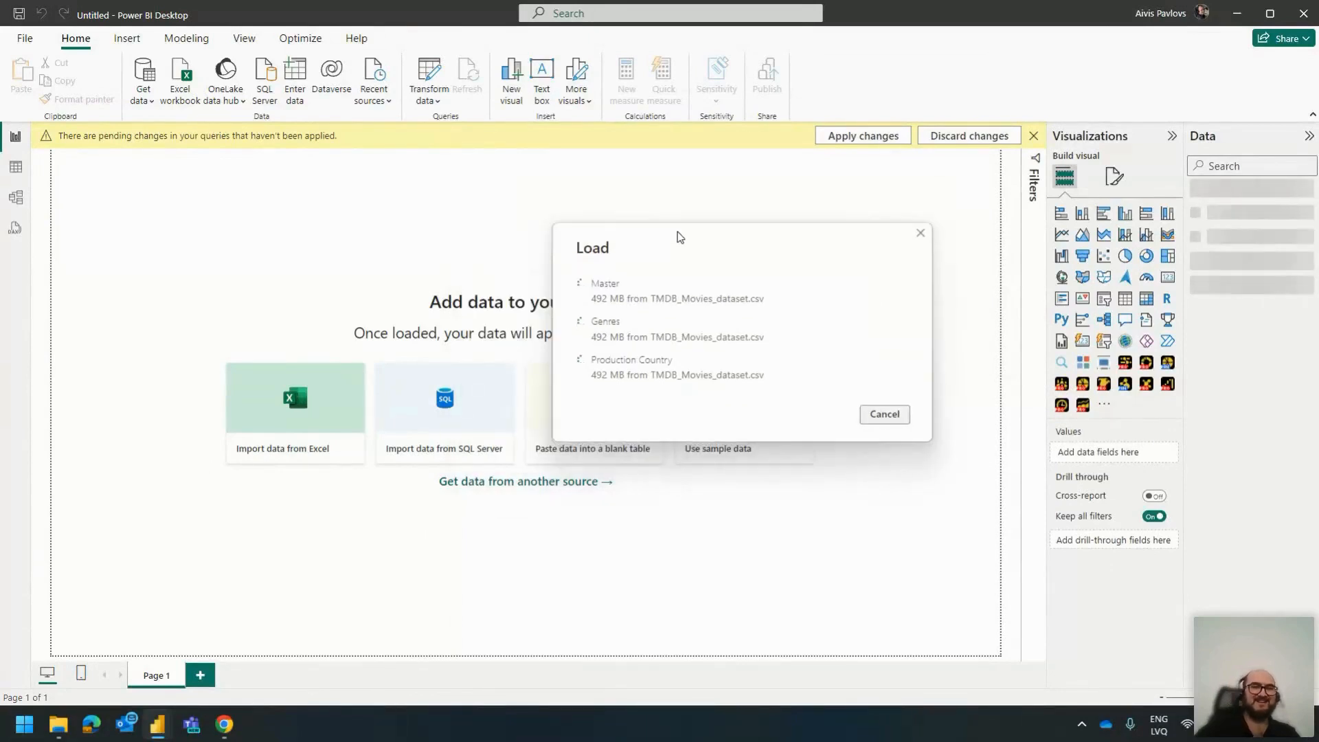
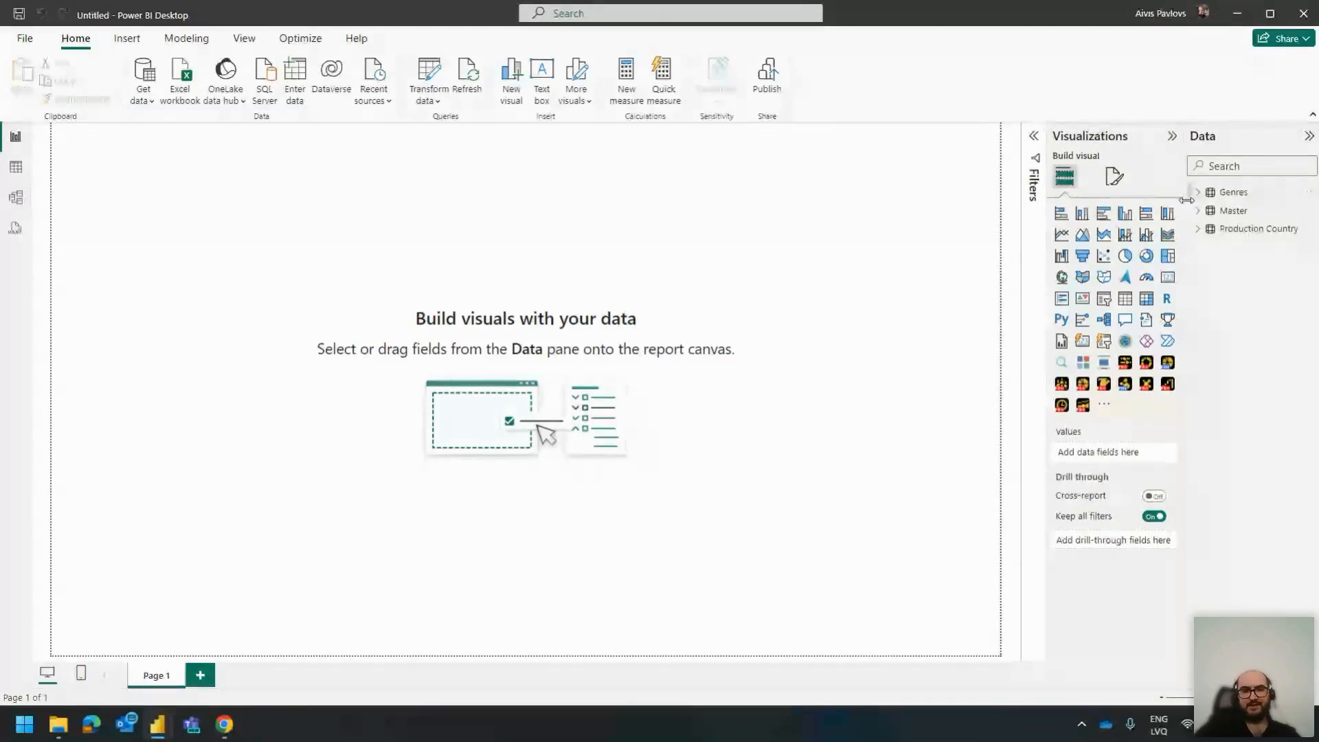
# Step: Arrange the tables in the data model with Master below Genres and Production Country
pyautogui.click(16, 197)
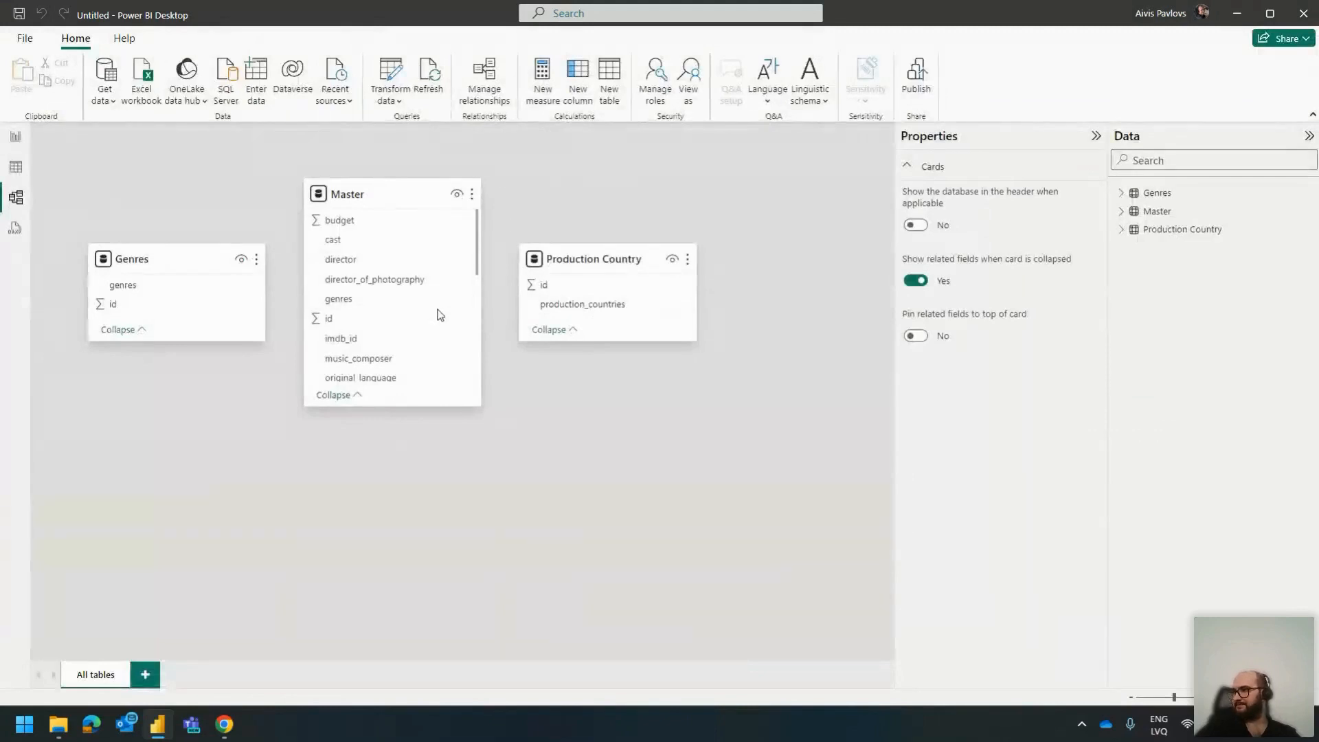
pyautogui.moveTo(365, 198); pyautogui.dragTo(370, 410)
pyautogui.moveTo(560, 261); pyautogui.dragTo(552, 228)
pyautogui.click(163, 247)
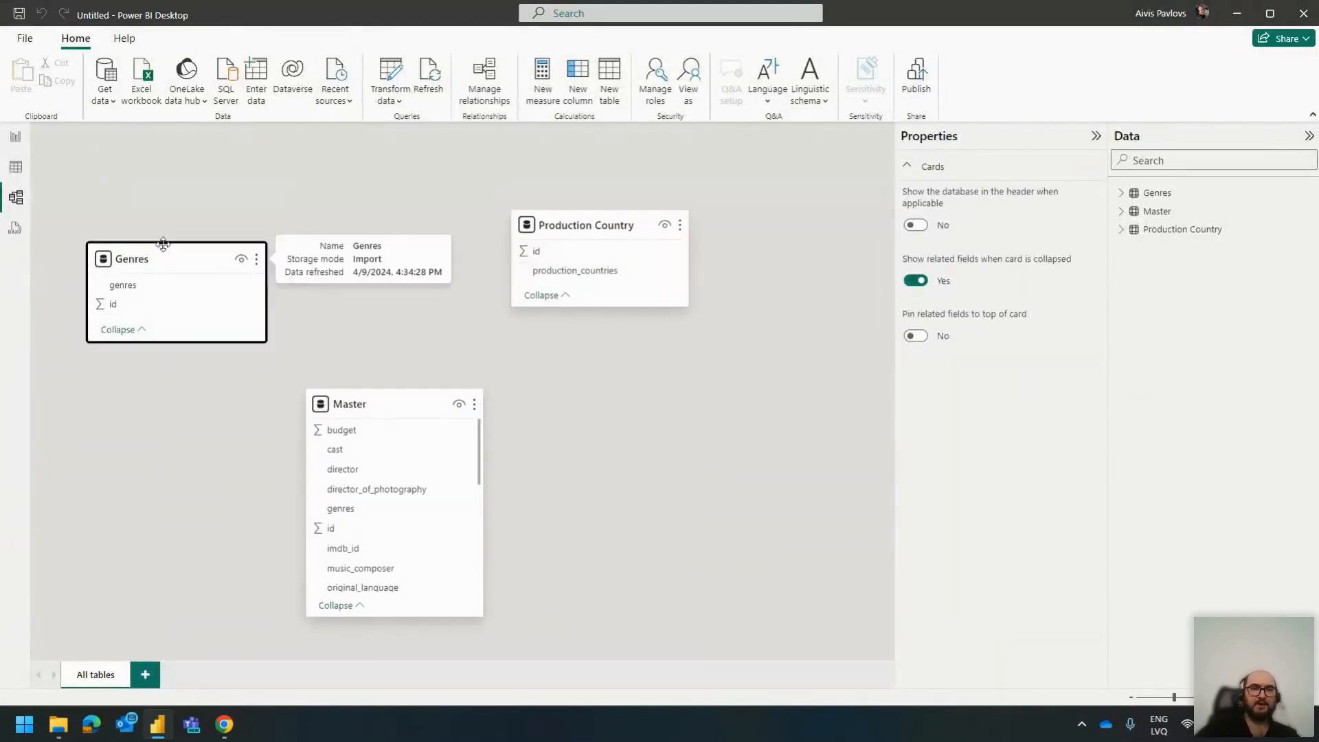
pyautogui.moveTo(163, 244); pyautogui.dragTo(186, 197)
# Step: Create many-to-many relationships on id from Genres to Master and from Master to Production Country
pyautogui.moveTo(131, 255); pyautogui.dragTo(349, 526)
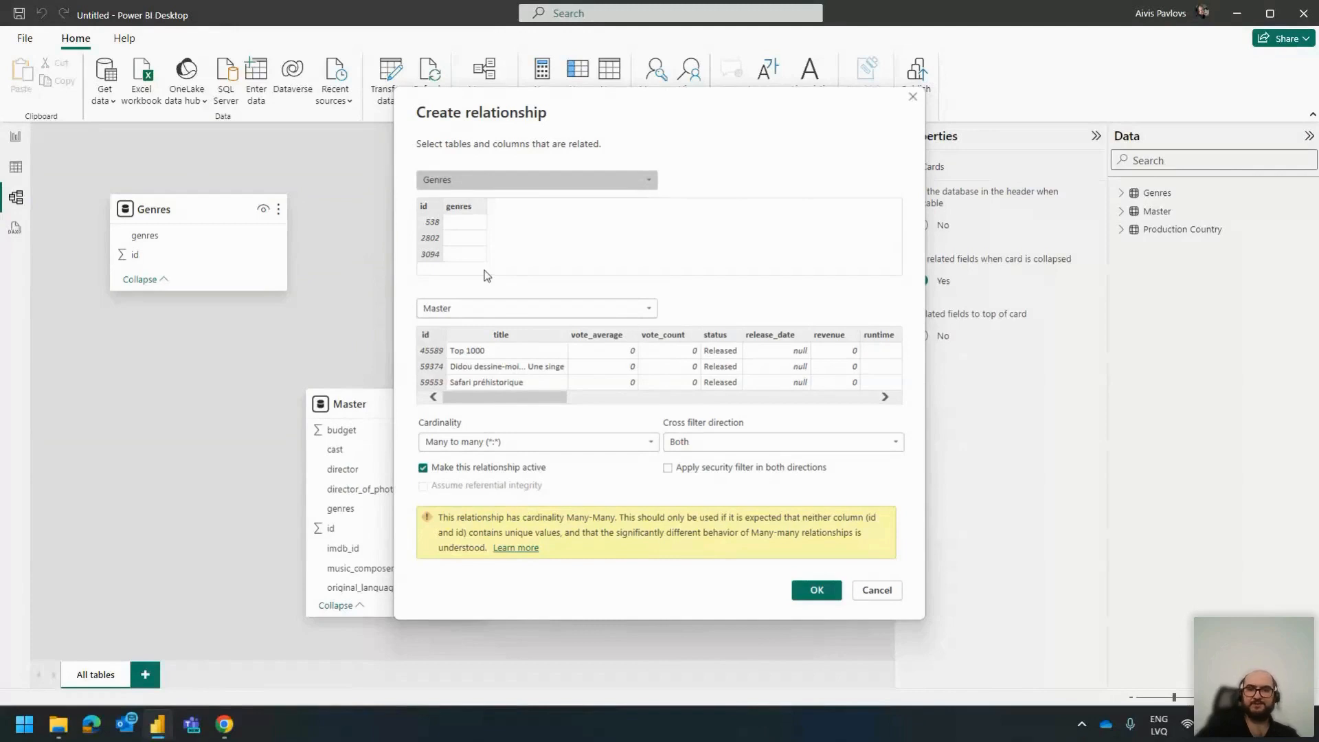
pyautogui.press('Return')
pyautogui.moveTo(333, 531)
pyautogui.mouseDown()
pyautogui.moveTo(384, 543)
pyautogui.moveTo(584, 252)
pyautogui.mouseUp()
pyautogui.press('Return')
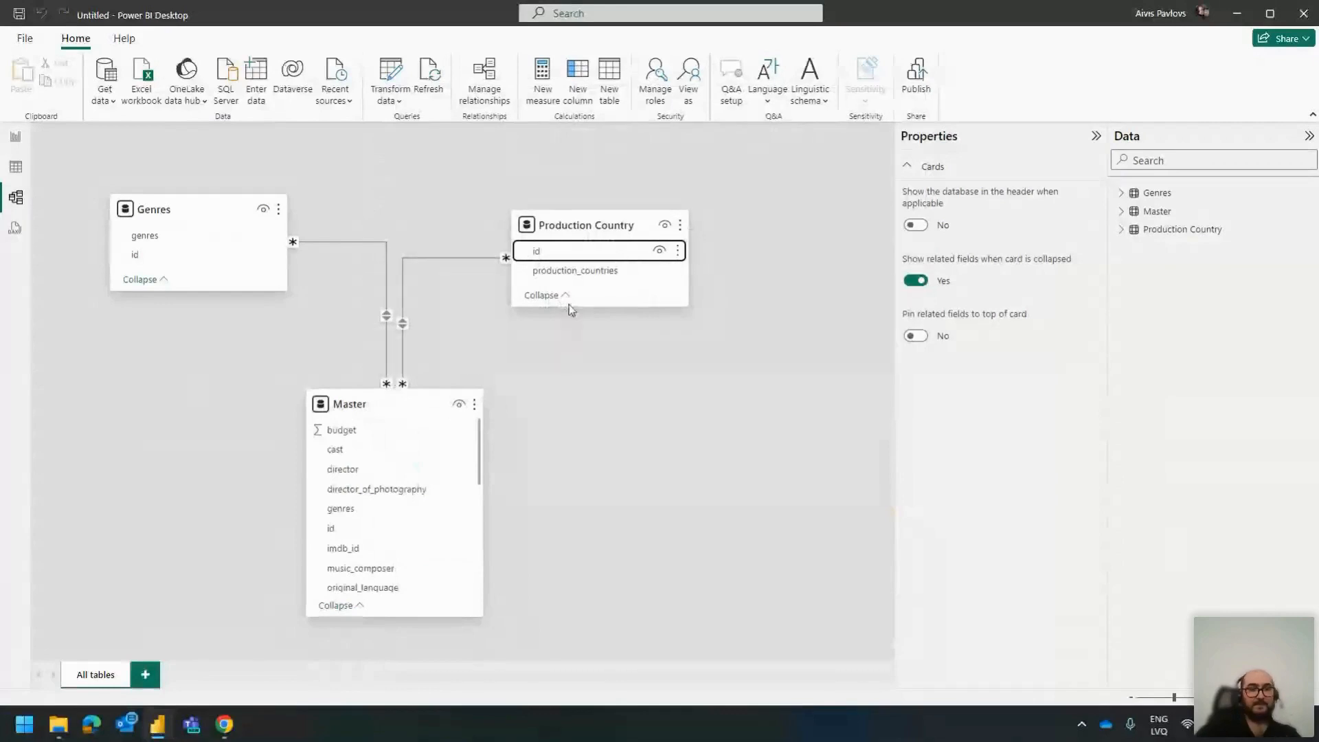
# Step: Add a table visual to report Page 1 showing the id and title fields from Master
pyautogui.click(15, 140)
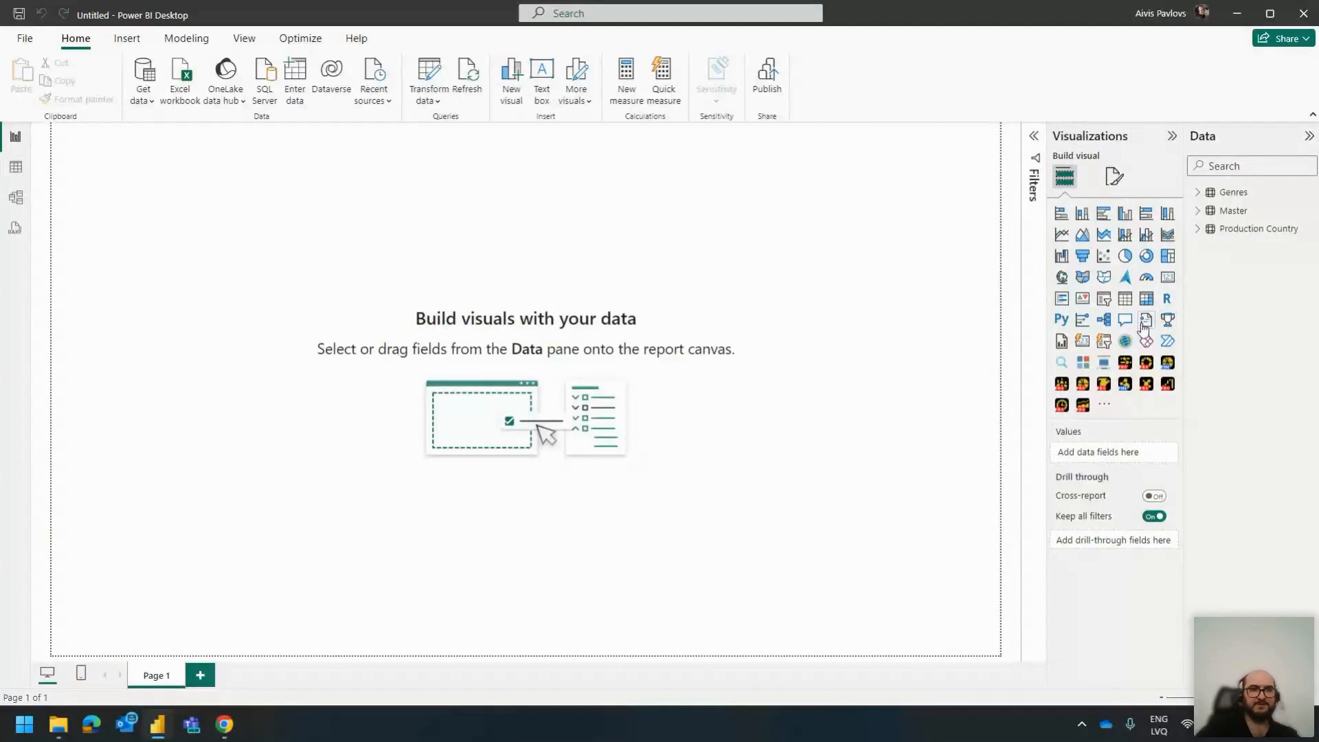
pyautogui.click(1125, 298)
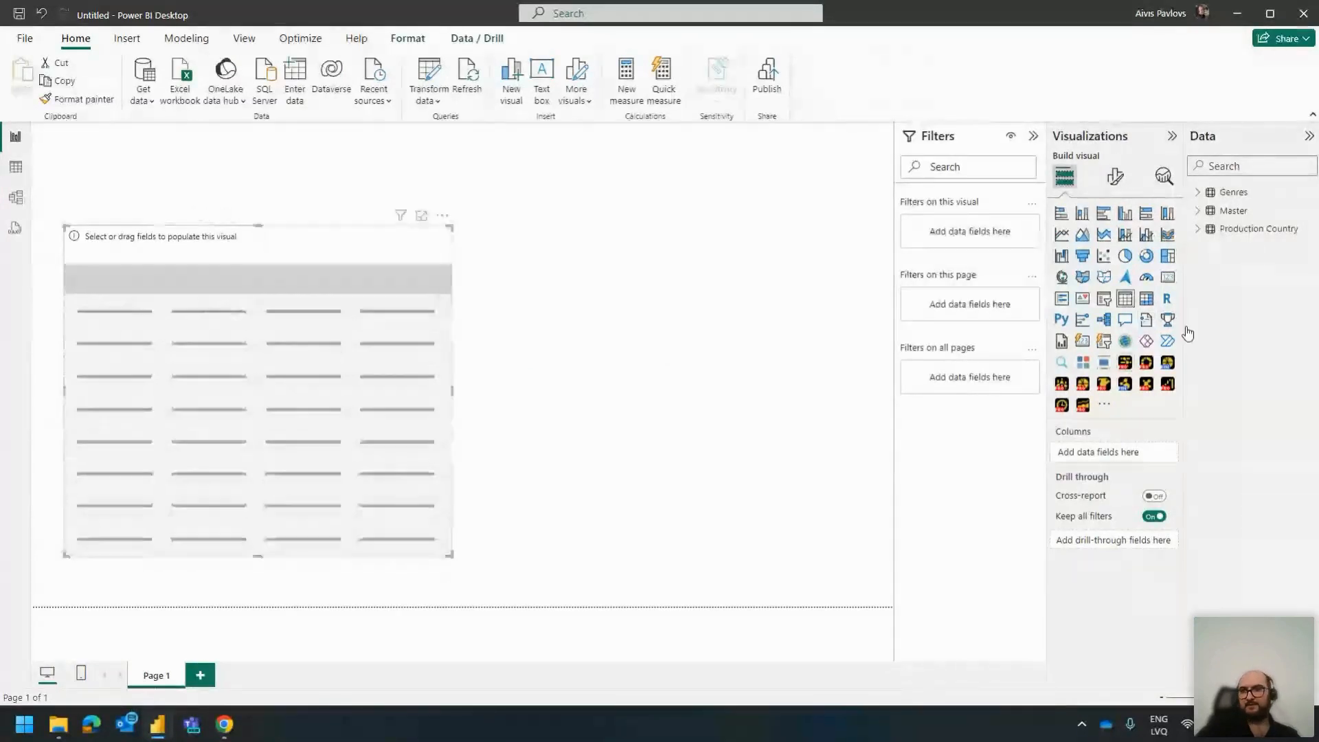
pyautogui.click(1197, 212)
pyautogui.click(1197, 193)
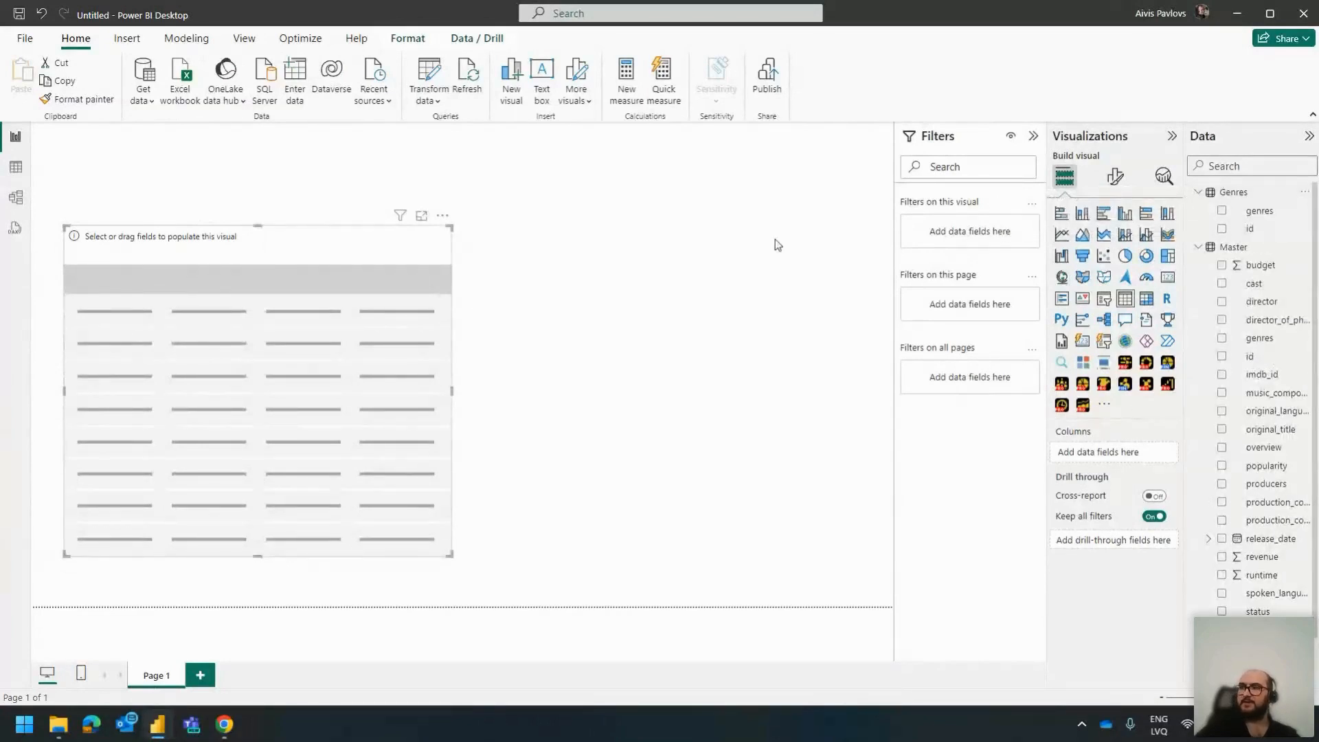
pyautogui.click(1033, 135)
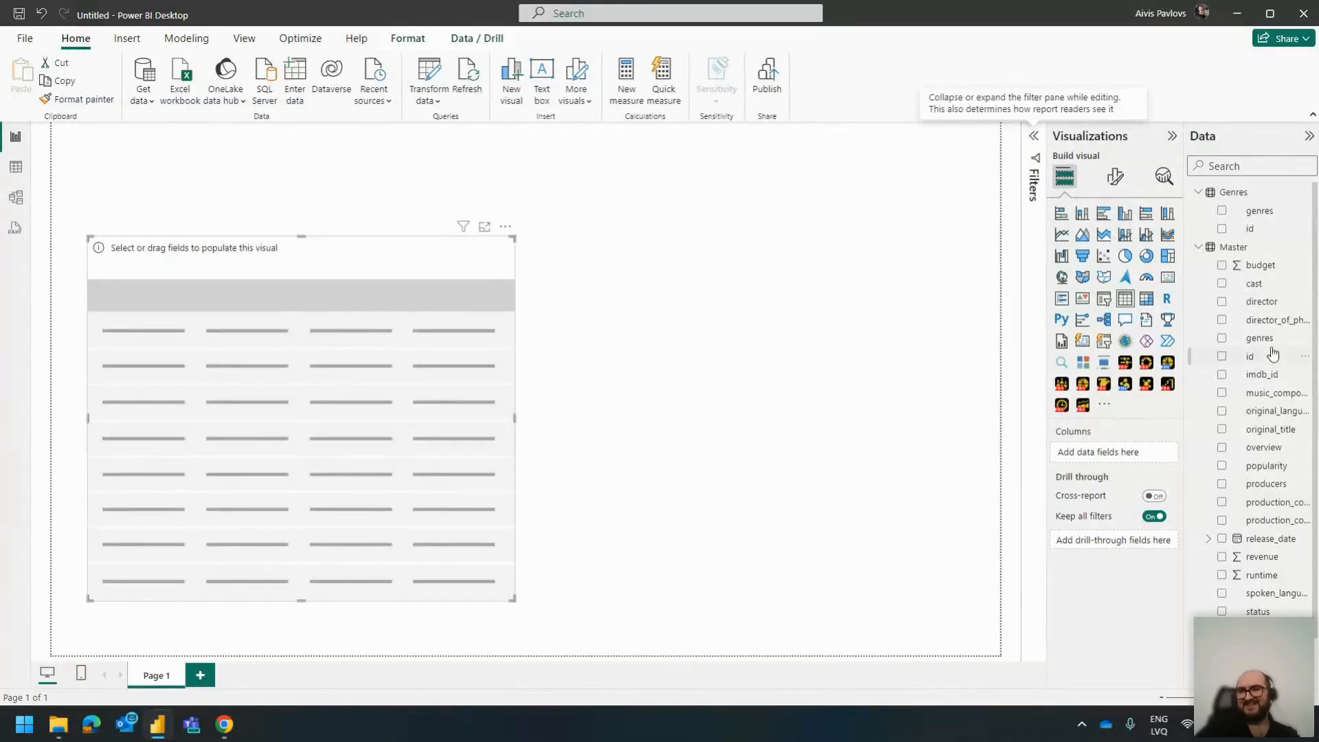
pyautogui.moveTo(1273, 353); pyautogui.dragTo(1122, 447)
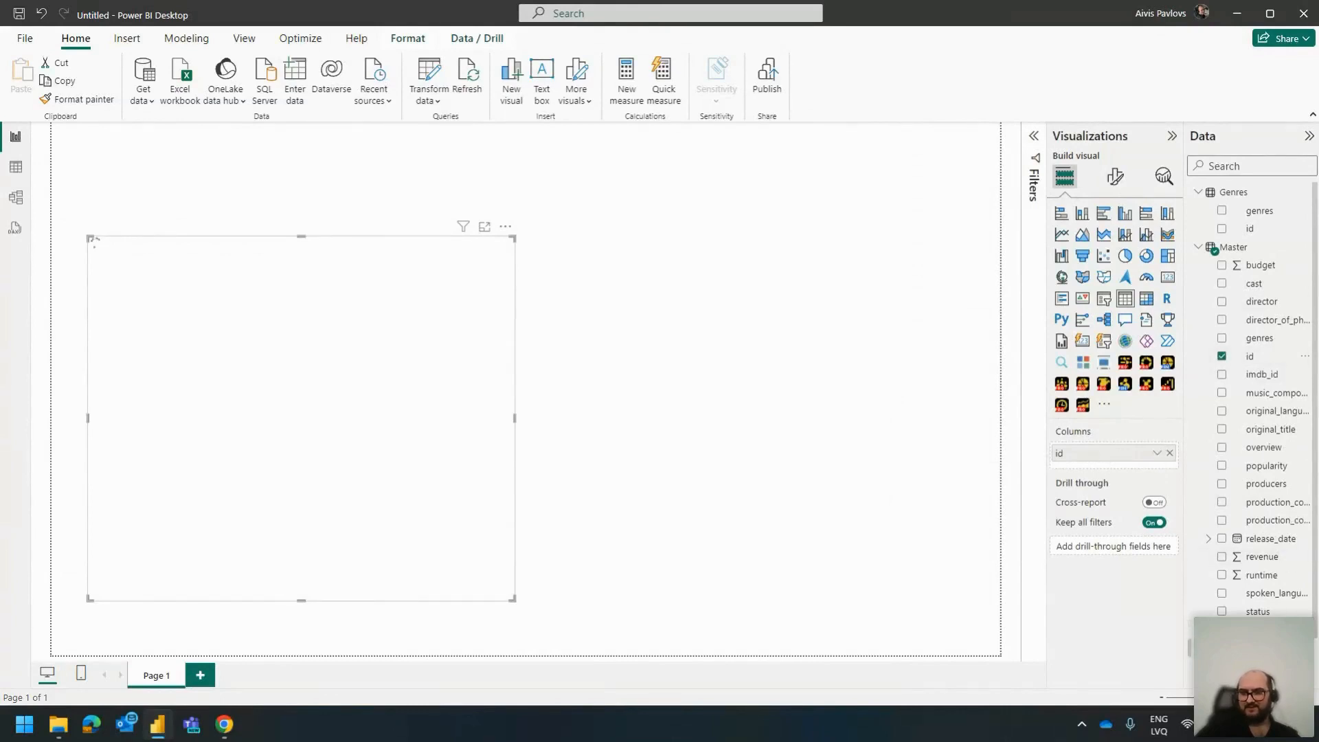
pyautogui.moveTo(1259, 648); pyautogui.dragTo(1111, 467)
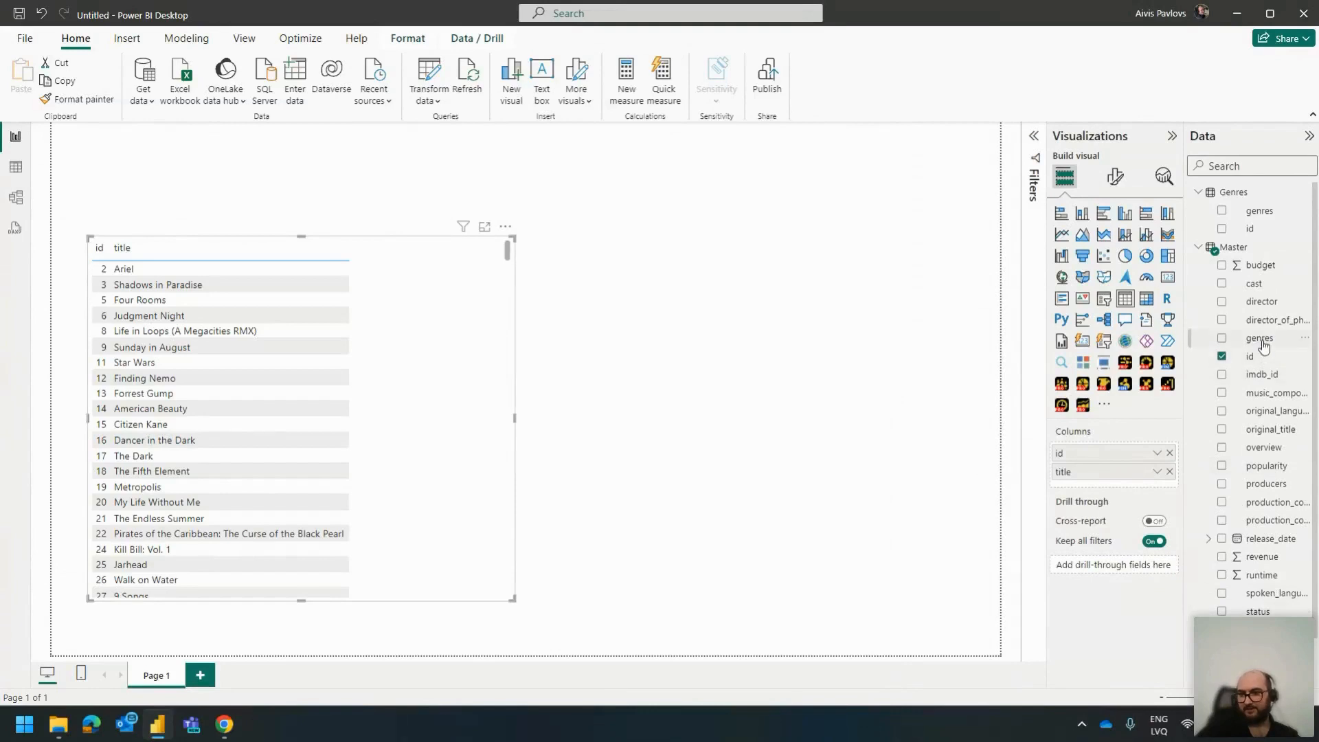
# Step: Add the genres field from Master to the table visual and widen the visual to fit the column
pyautogui.moveTo(1264, 345); pyautogui.dragTo(1090, 489)
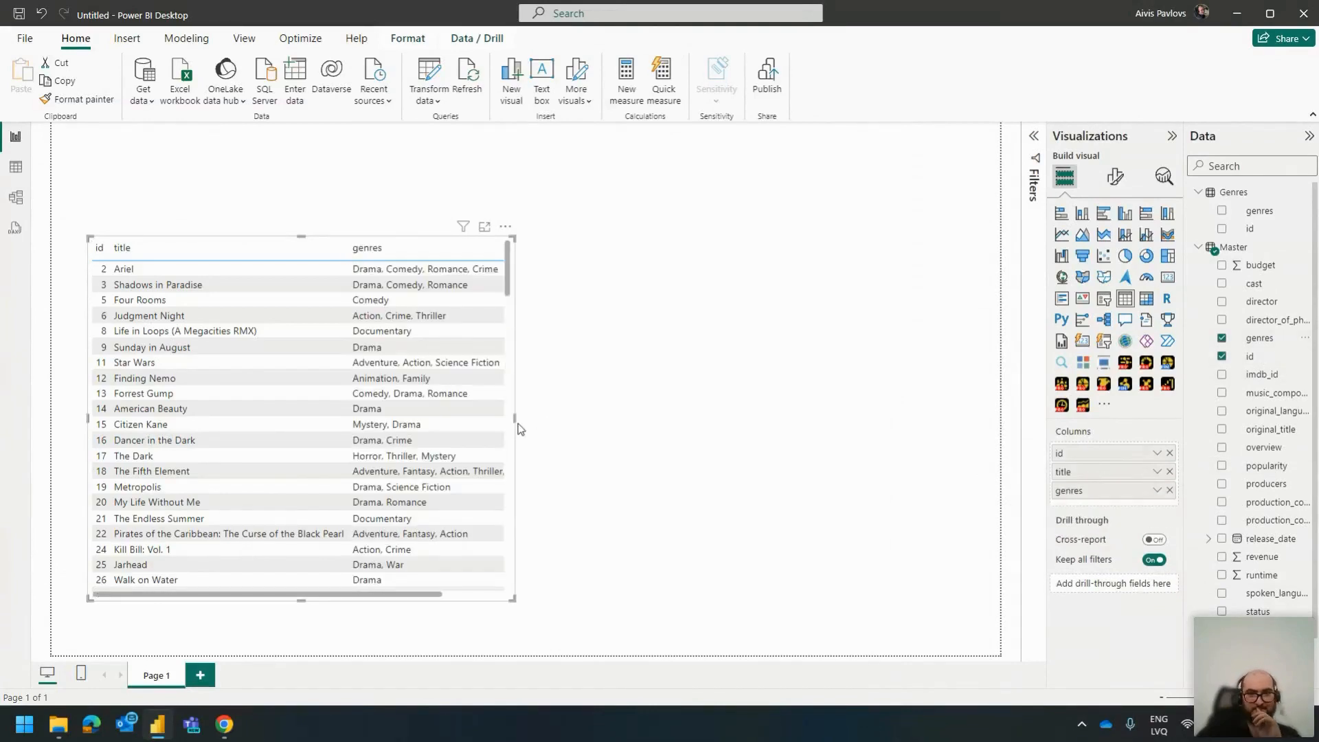
pyautogui.moveTo(515, 418); pyautogui.dragTo(597, 430)
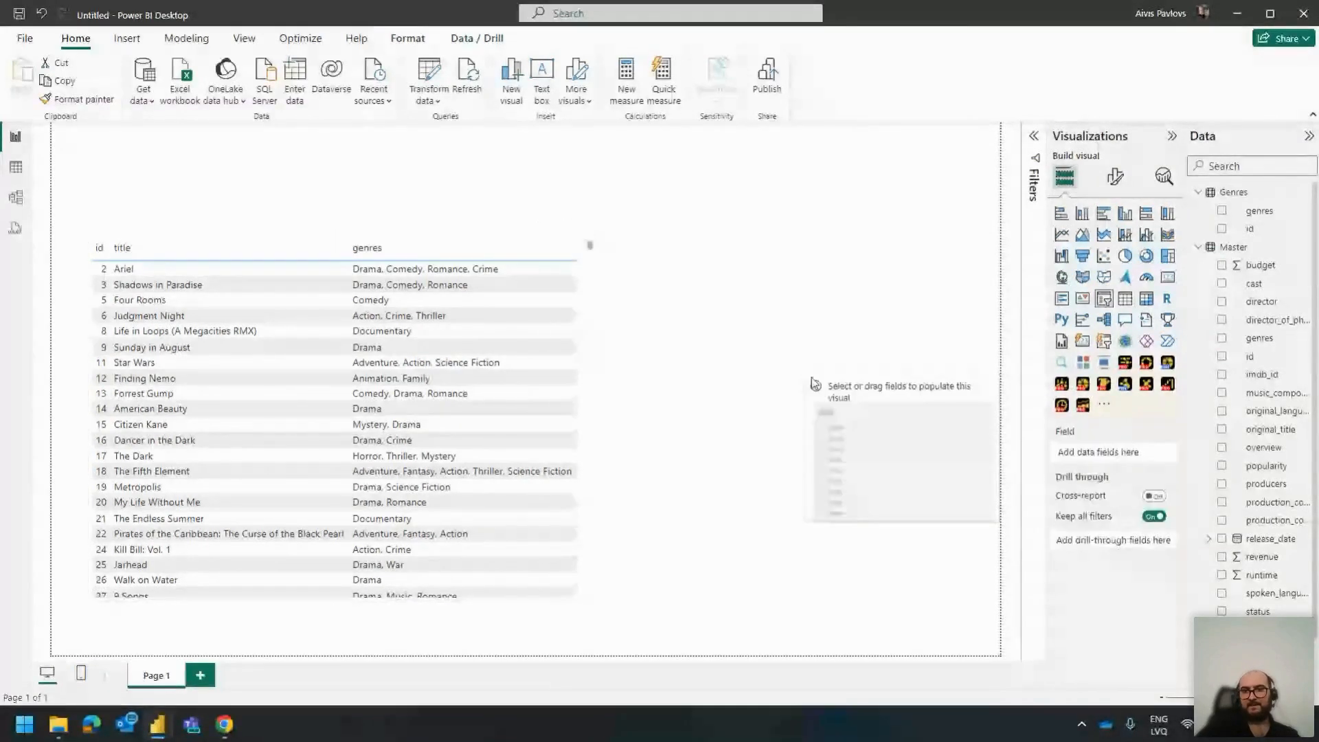
# Step: Place a slicer beside the movie table and populate it with the genres field from the Genres table
pyautogui.moveTo(812, 378); pyautogui.dragTo(780, 253)
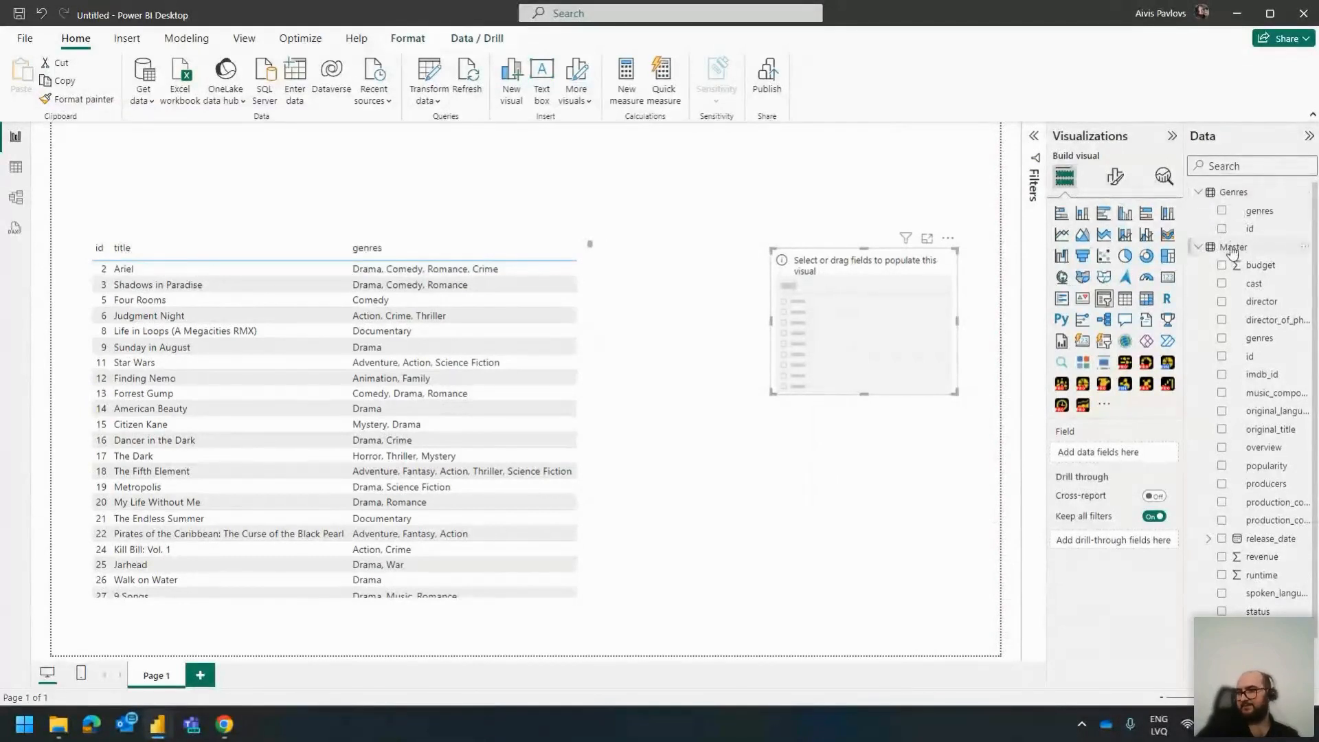
pyautogui.click(585, 271)
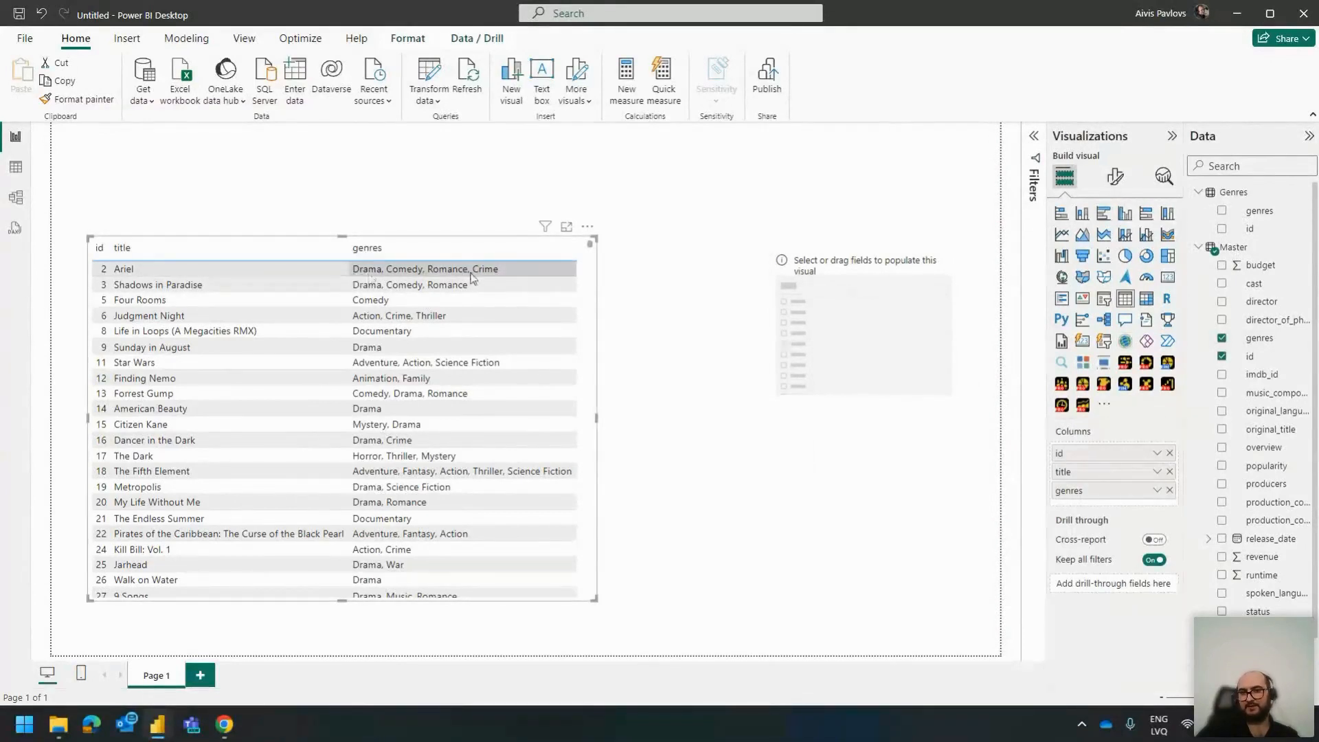
pyautogui.click(853, 274)
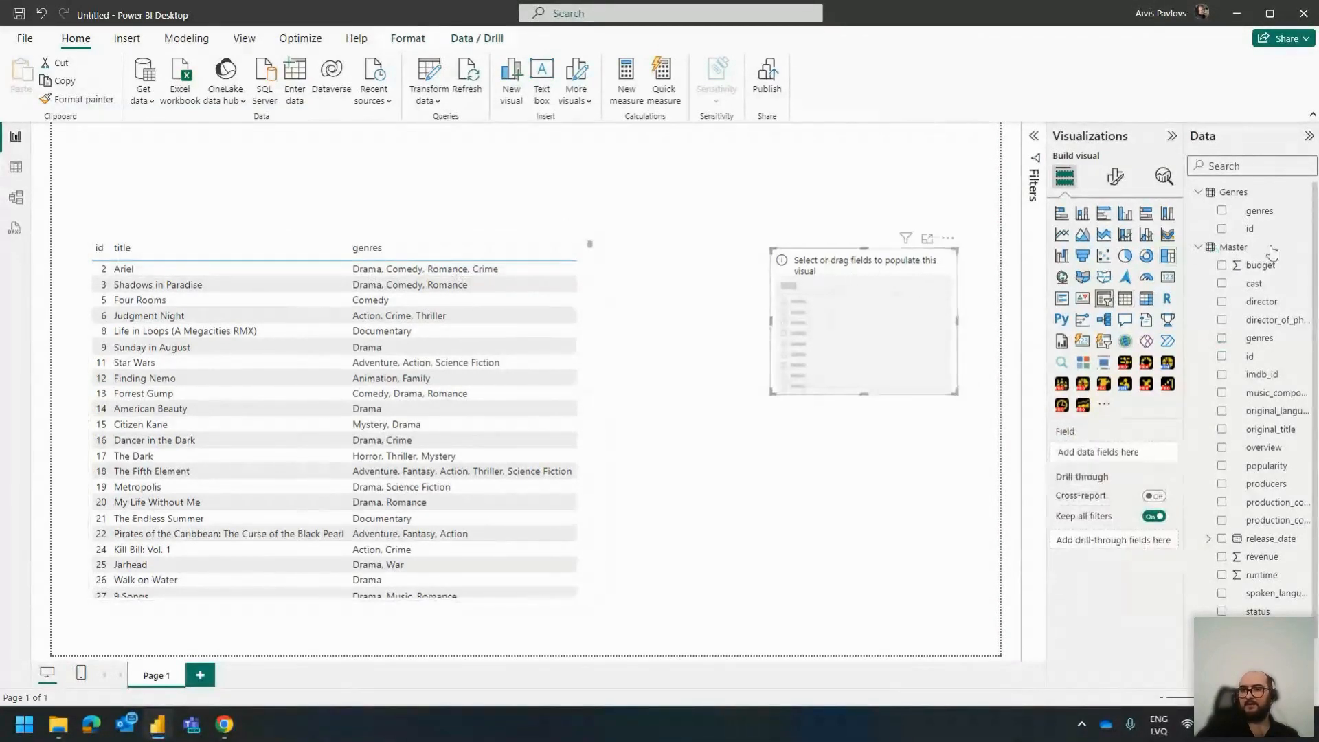
pyautogui.click(1222, 211)
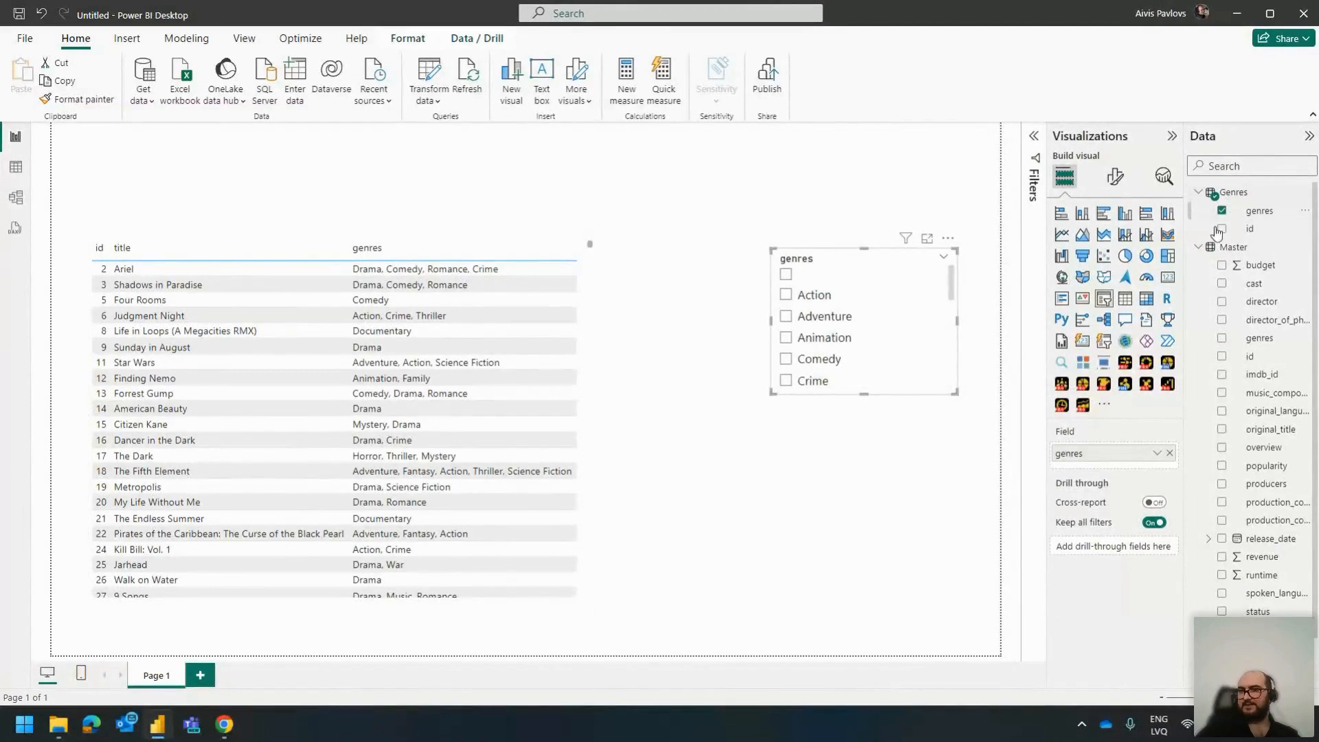
# Step: Test the slicer with the blank genre and with Crime, and check the genres of the filtered movies
pyautogui.click(786, 274)
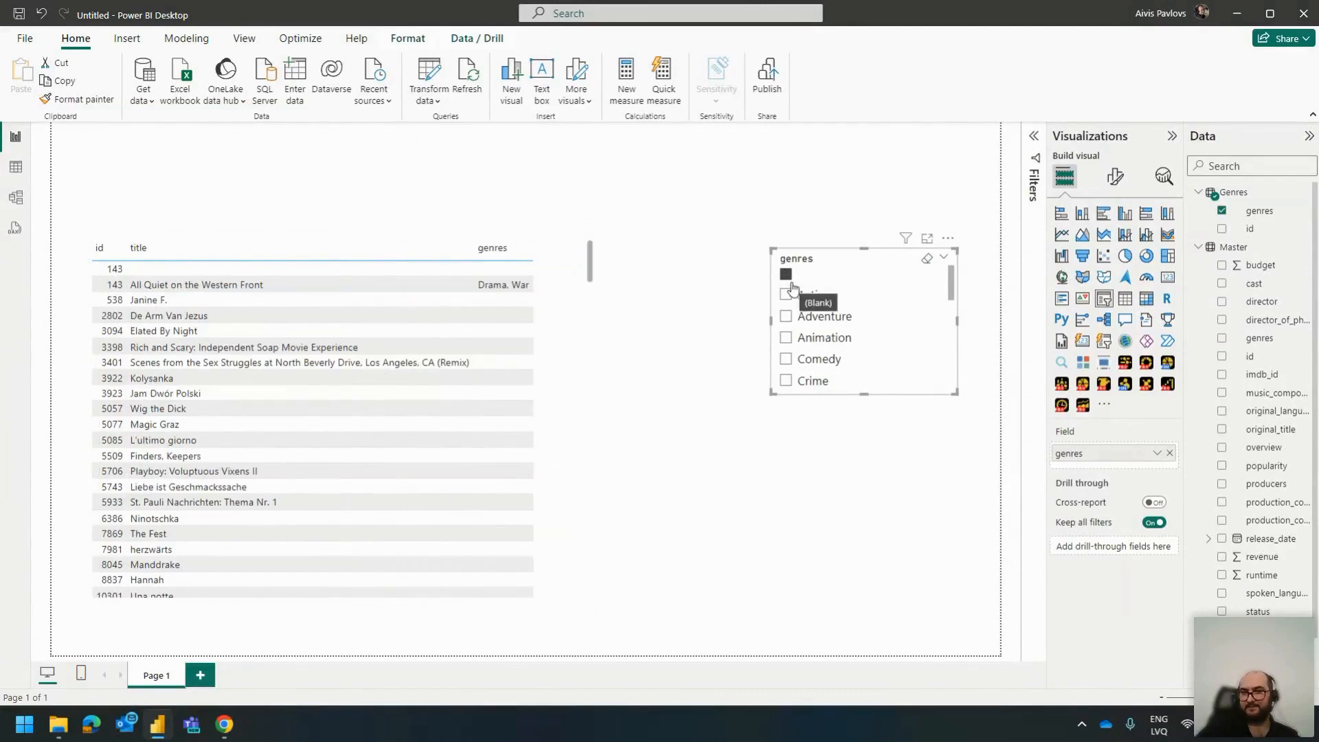
pyautogui.click(788, 276)
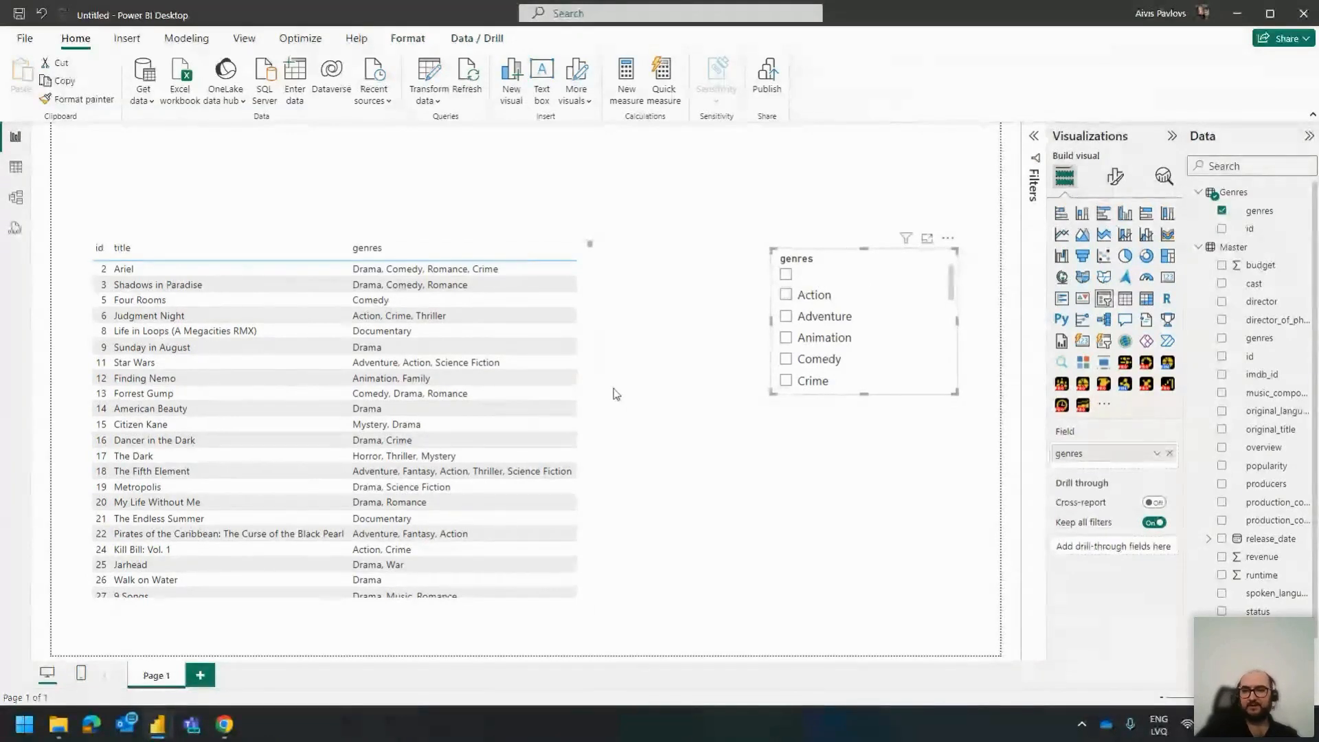
pyautogui.scroll(-2, 808, 358)
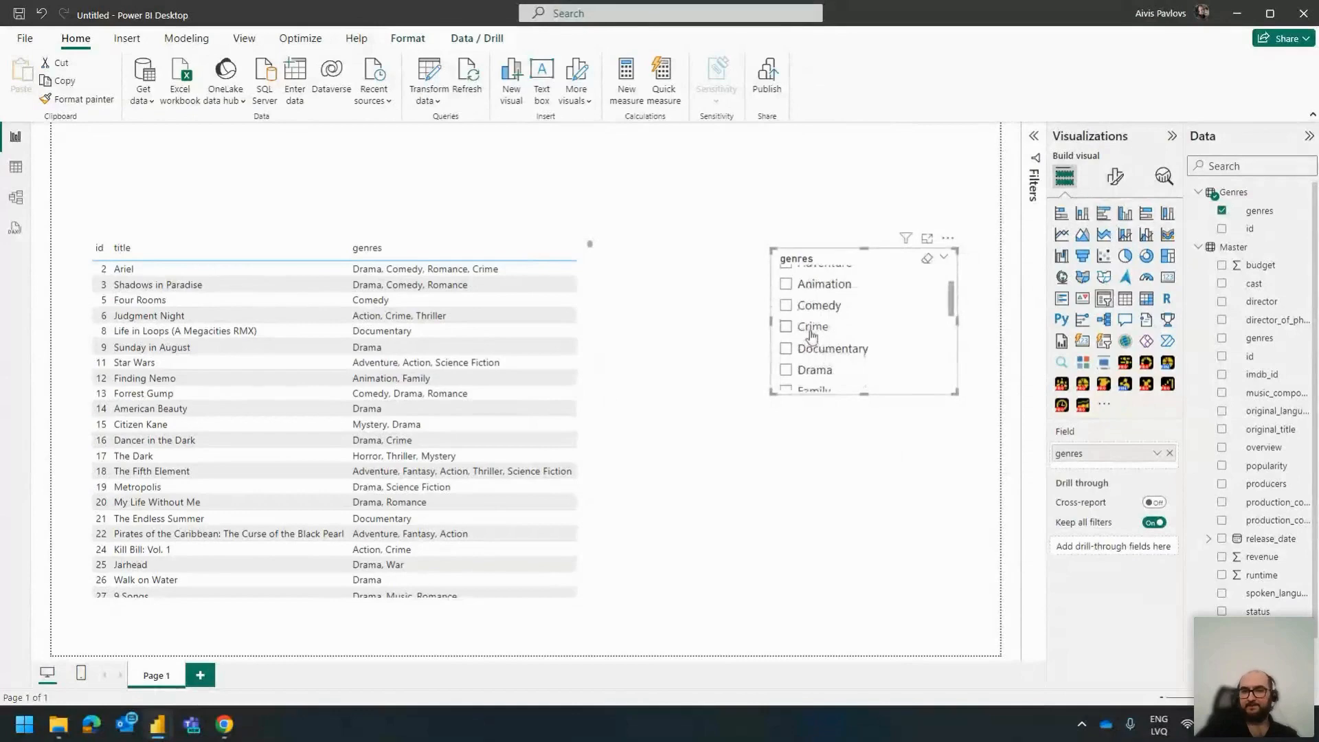
pyautogui.click(808, 327)
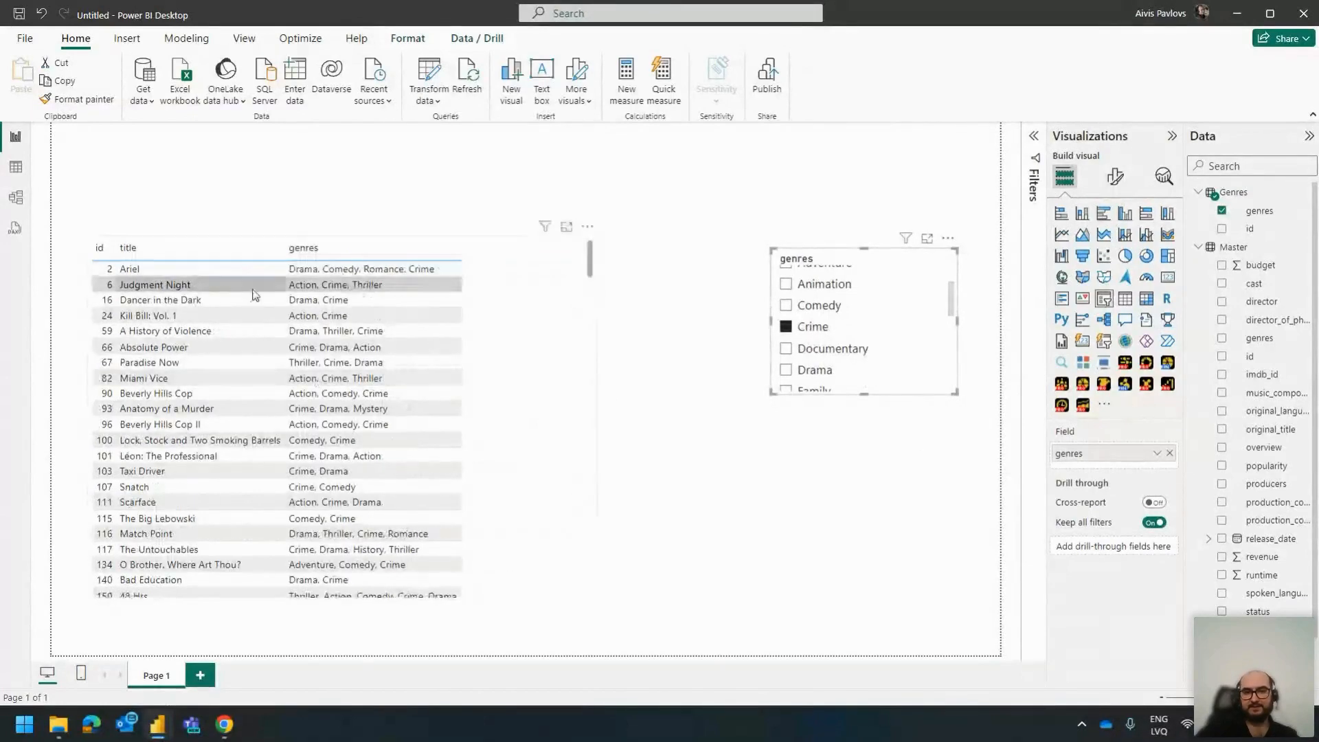
pyautogui.scroll(-5, 302, 279)
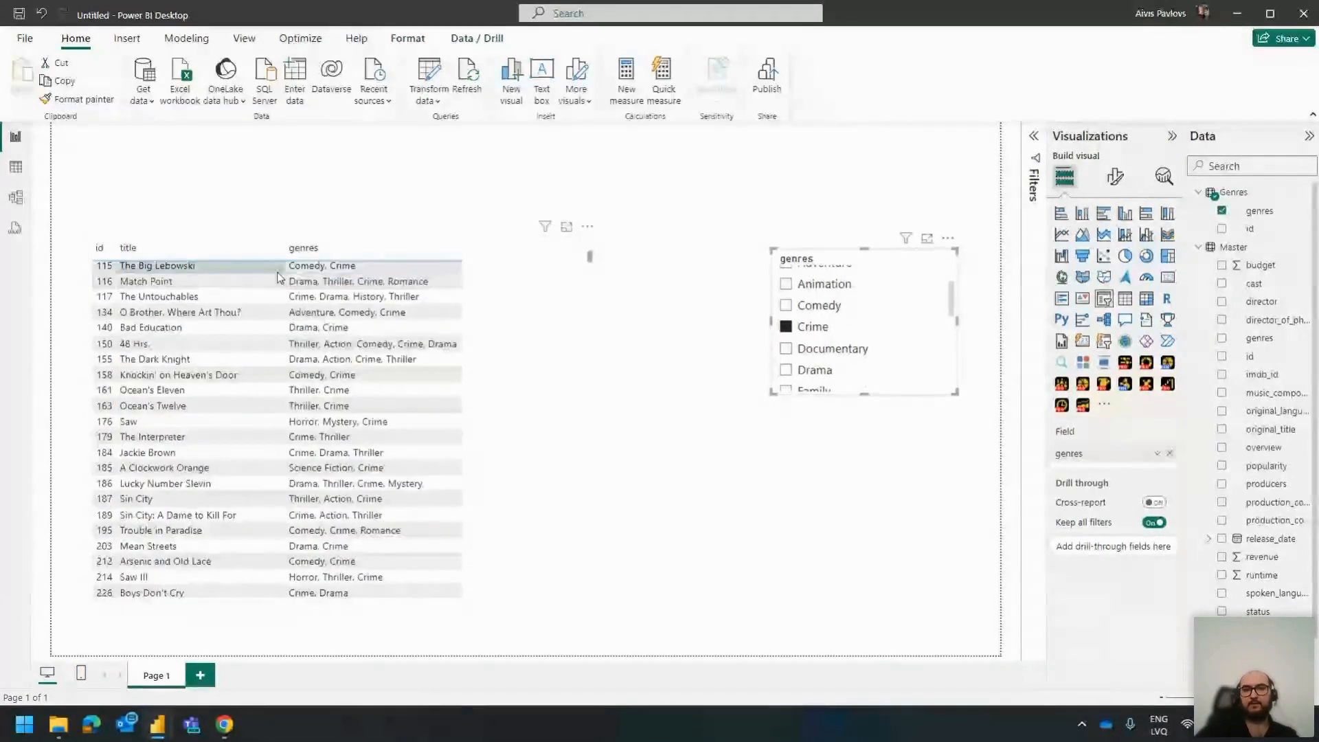
pyautogui.scroll(-1, 344, 277)
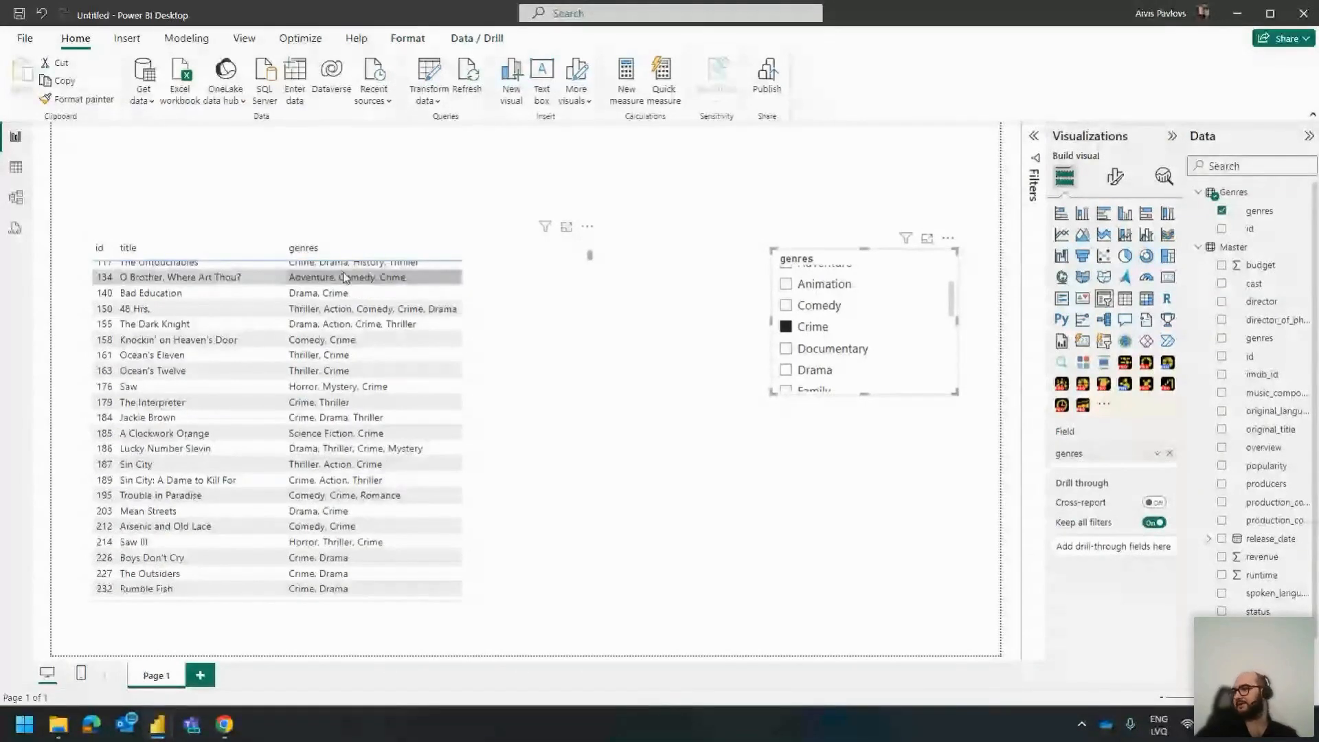
pyautogui.scroll(-3, 343, 277)
pyautogui.scroll(2, 817, 375)
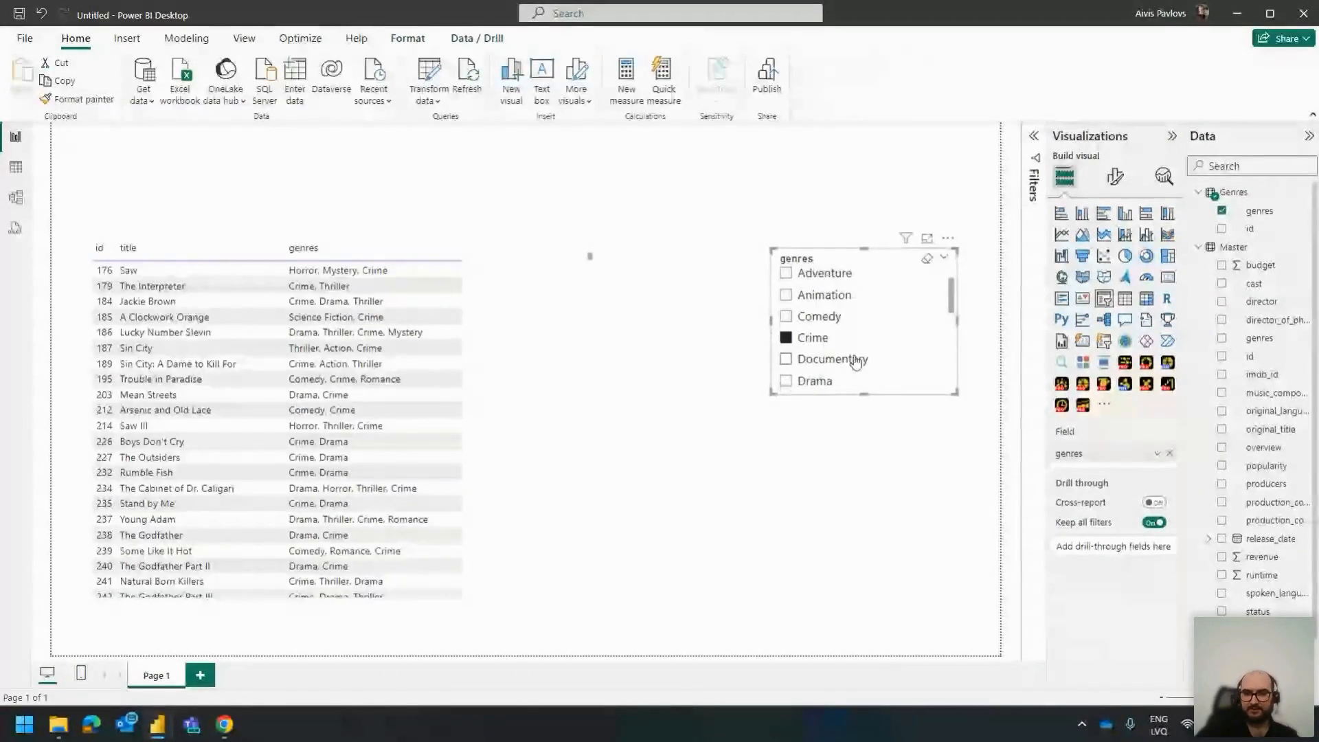
# Step: Add Action to the Crime selection in the slicer and examine which movies the table lists
pyautogui.keyDown('ctrl'); pyautogui.click(797, 296); pyautogui.keyUp('ctrl')
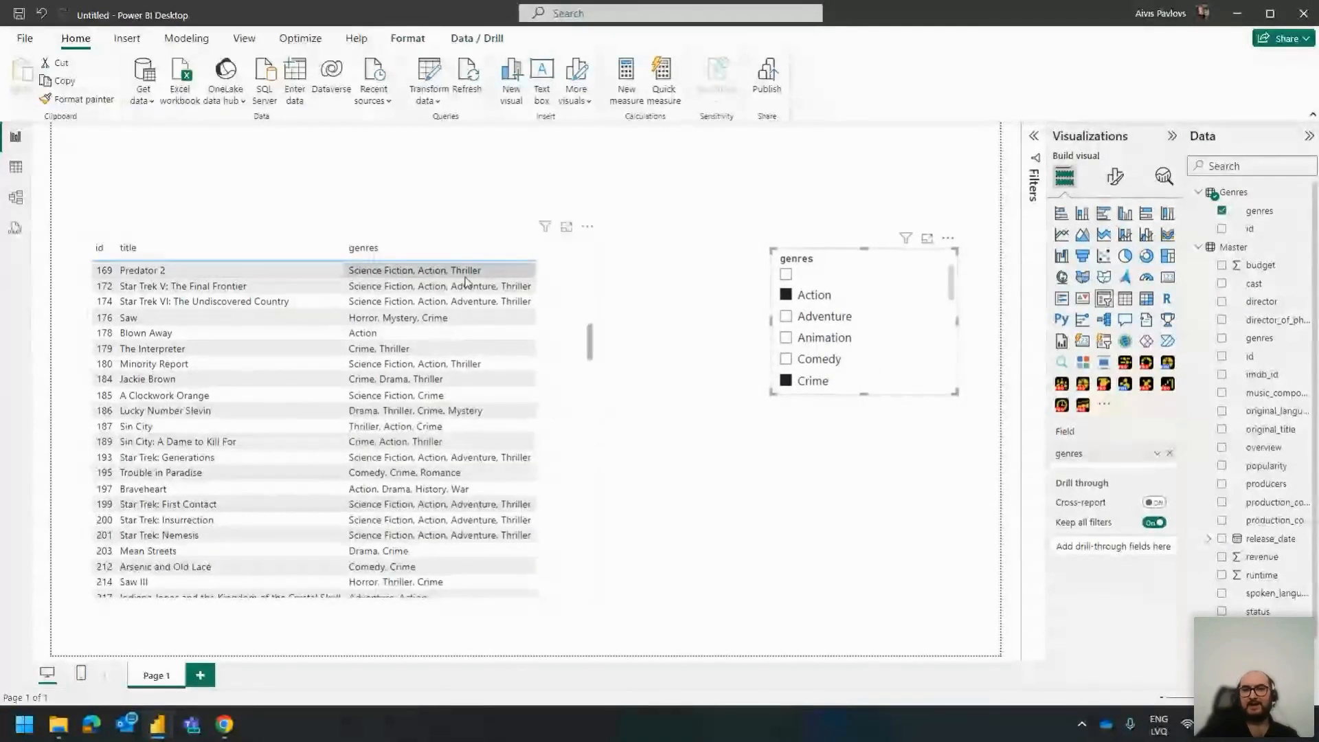
pyautogui.click(567, 328)
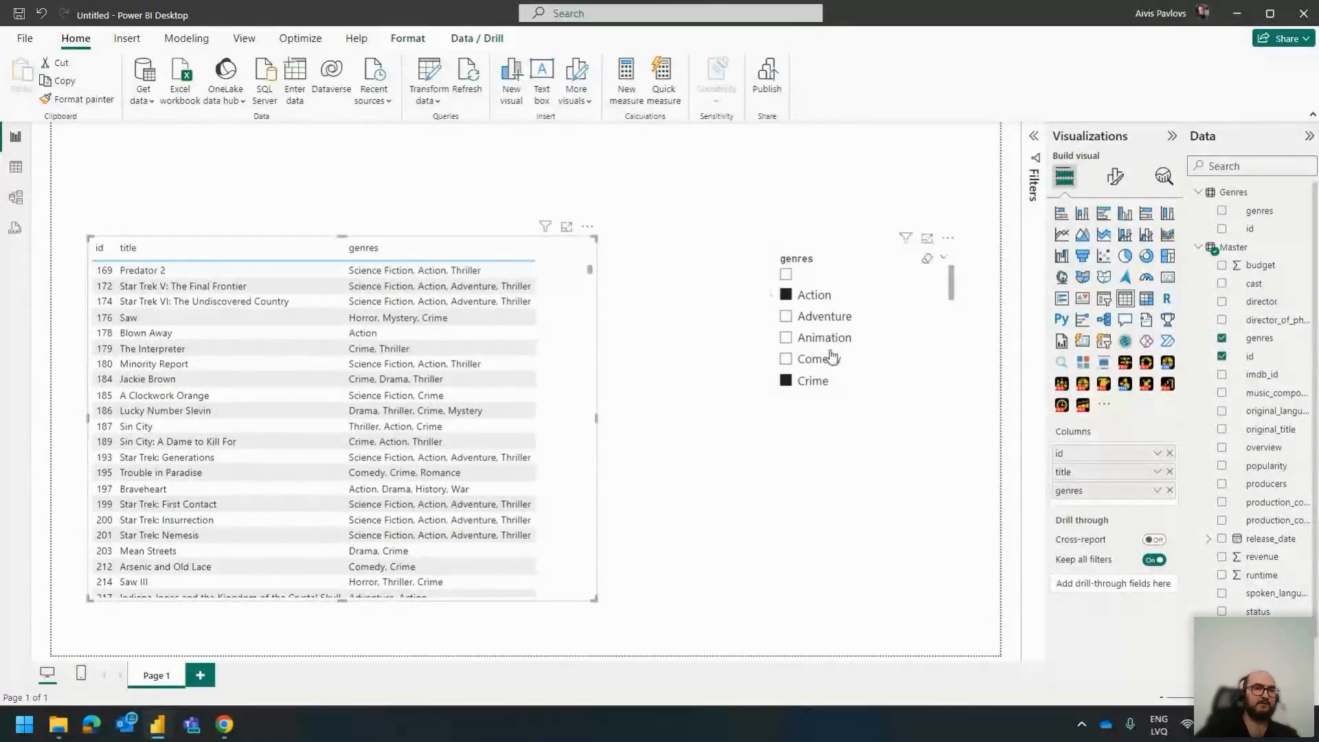
pyautogui.scroll(-2, 830, 358)
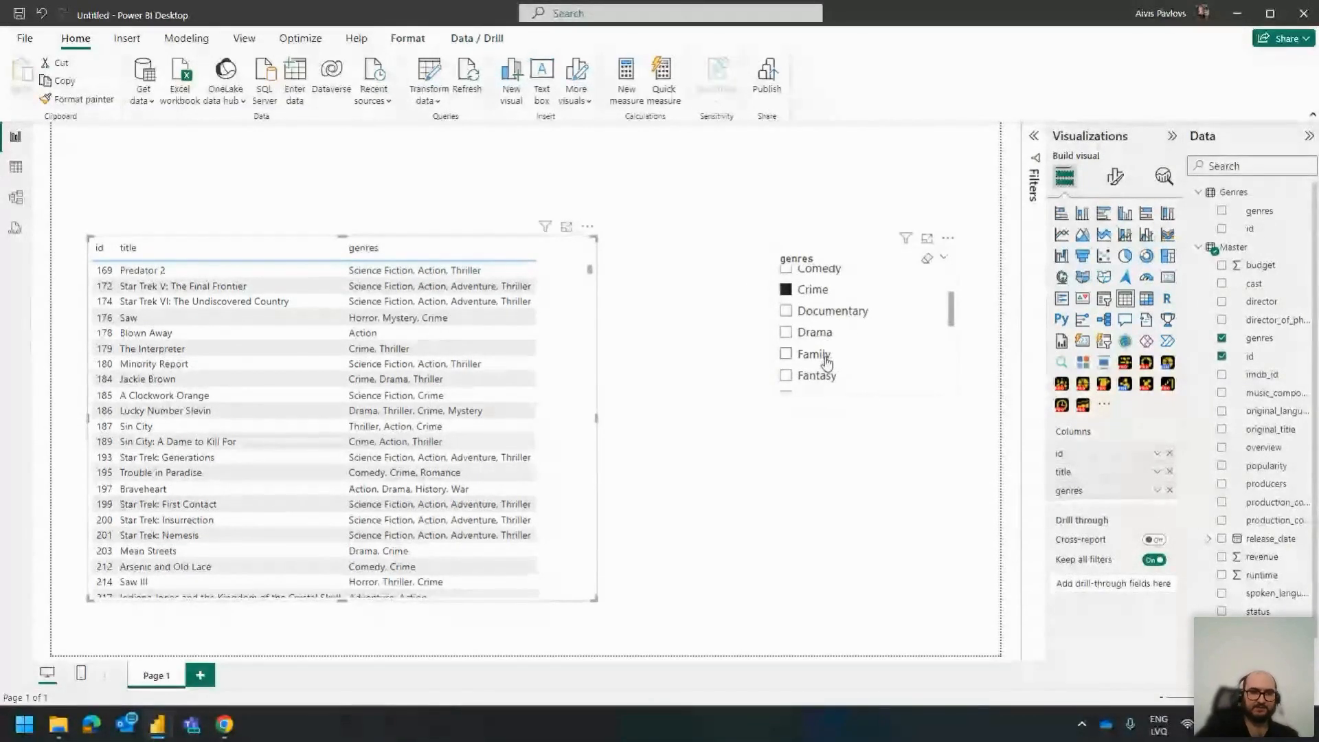
pyautogui.scroll(-5, 402, 394)
pyautogui.scroll(-3, 401, 394)
pyautogui.scroll(3, 402, 397)
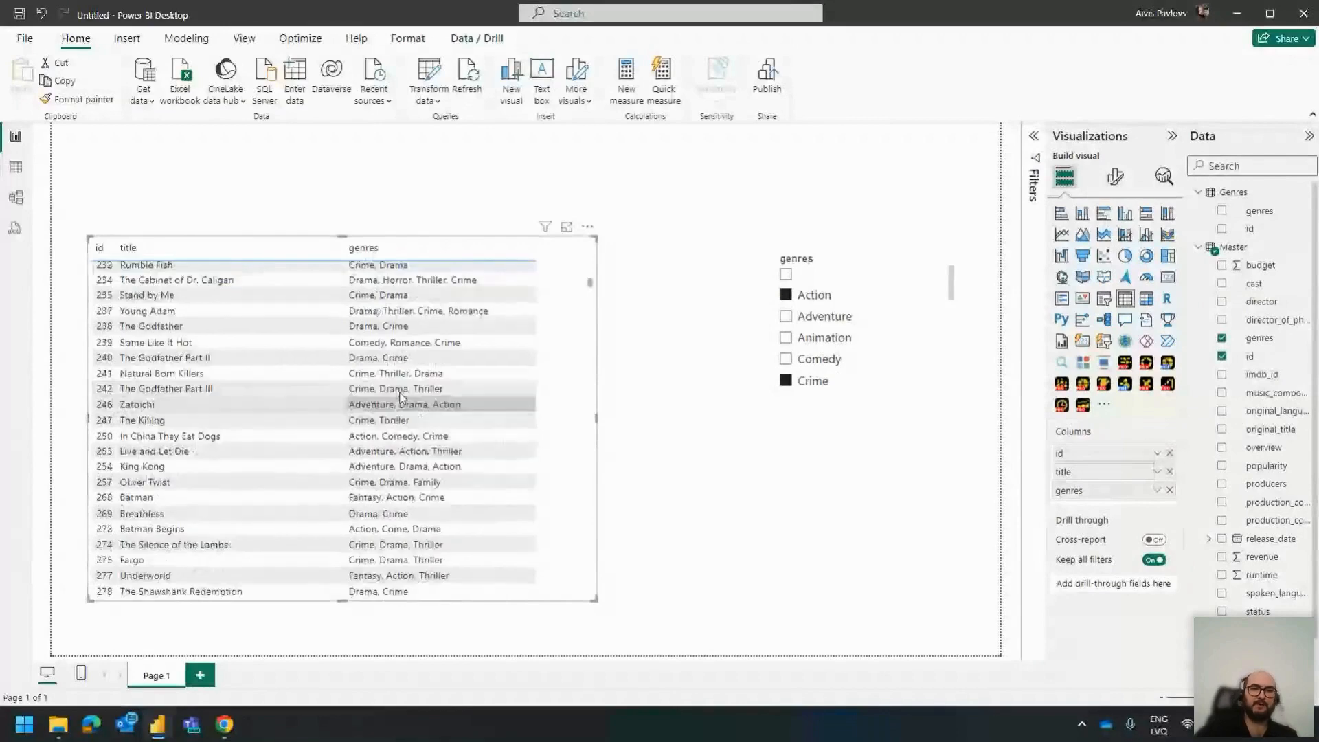
pyautogui.scroll(10, 402, 398)
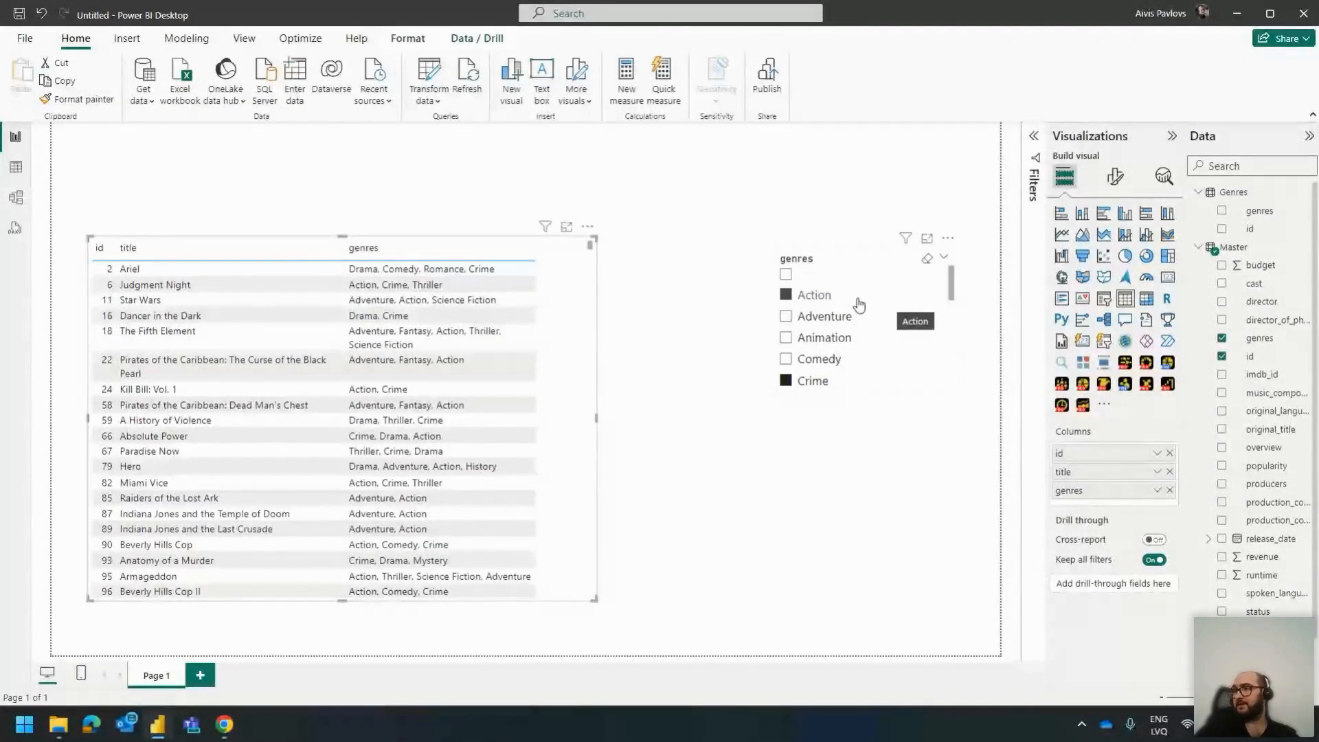
# Step: Filter the movies by Adventure only and delete the genres slicer from the page
pyautogui.click(853, 317)
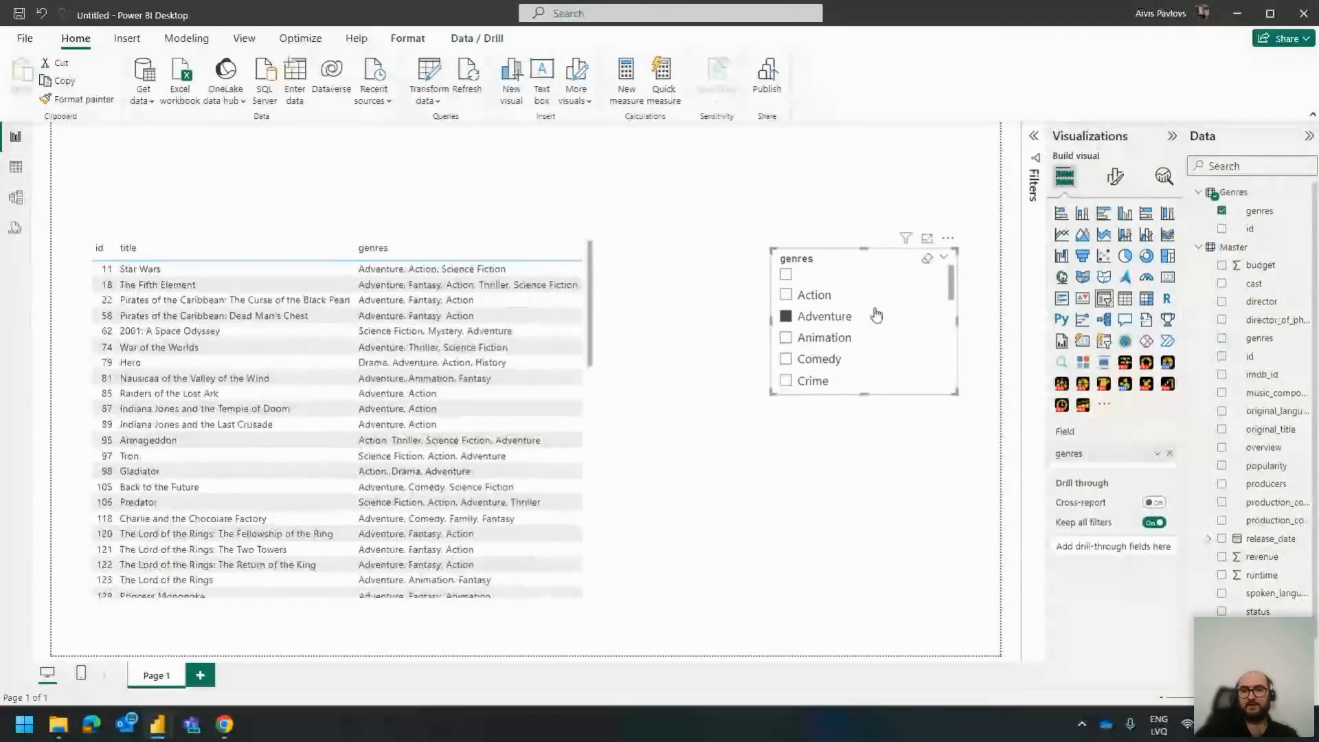
pyautogui.press('Delete')
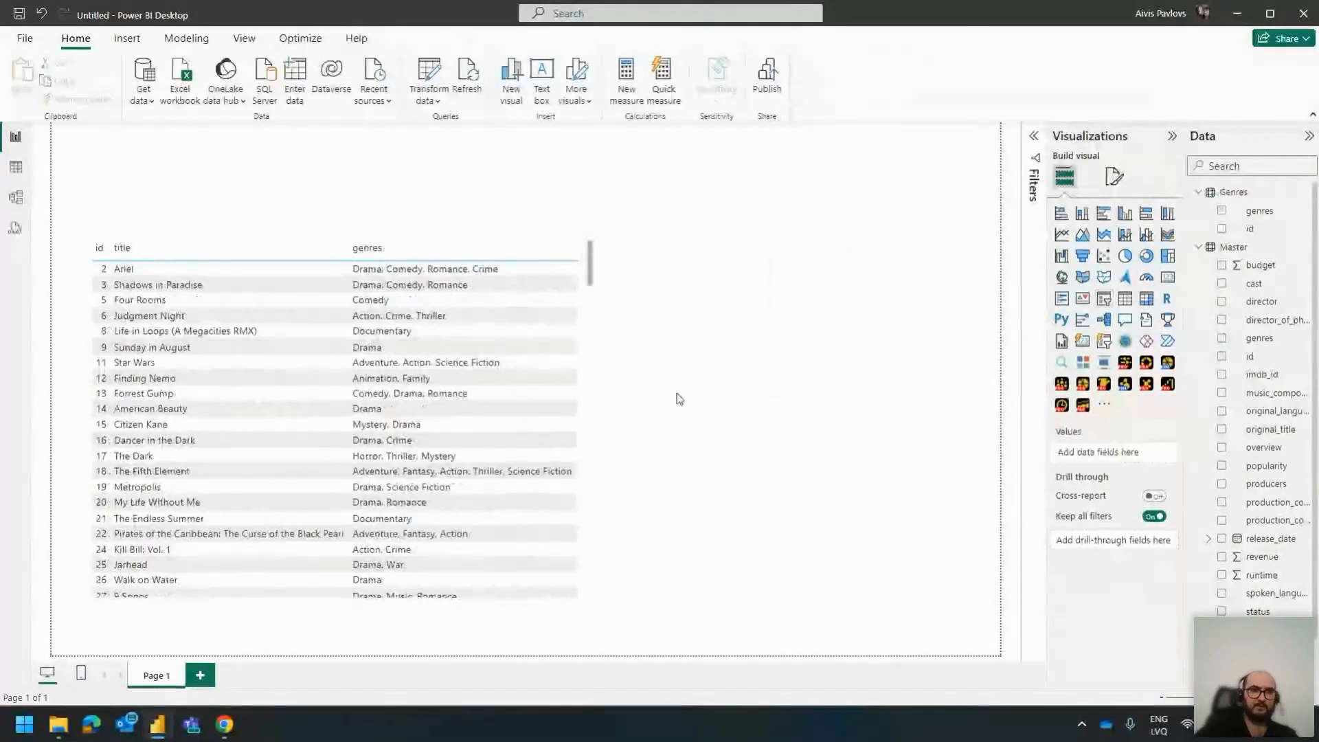
# Step: Widen the movie table further and add the production_countries field from the Production Country table as its last column
pyautogui.click(599, 418)
pyautogui.moveTo(599, 418); pyautogui.dragTo(781, 414)
pyautogui.scroll(-2, 1264, 265)
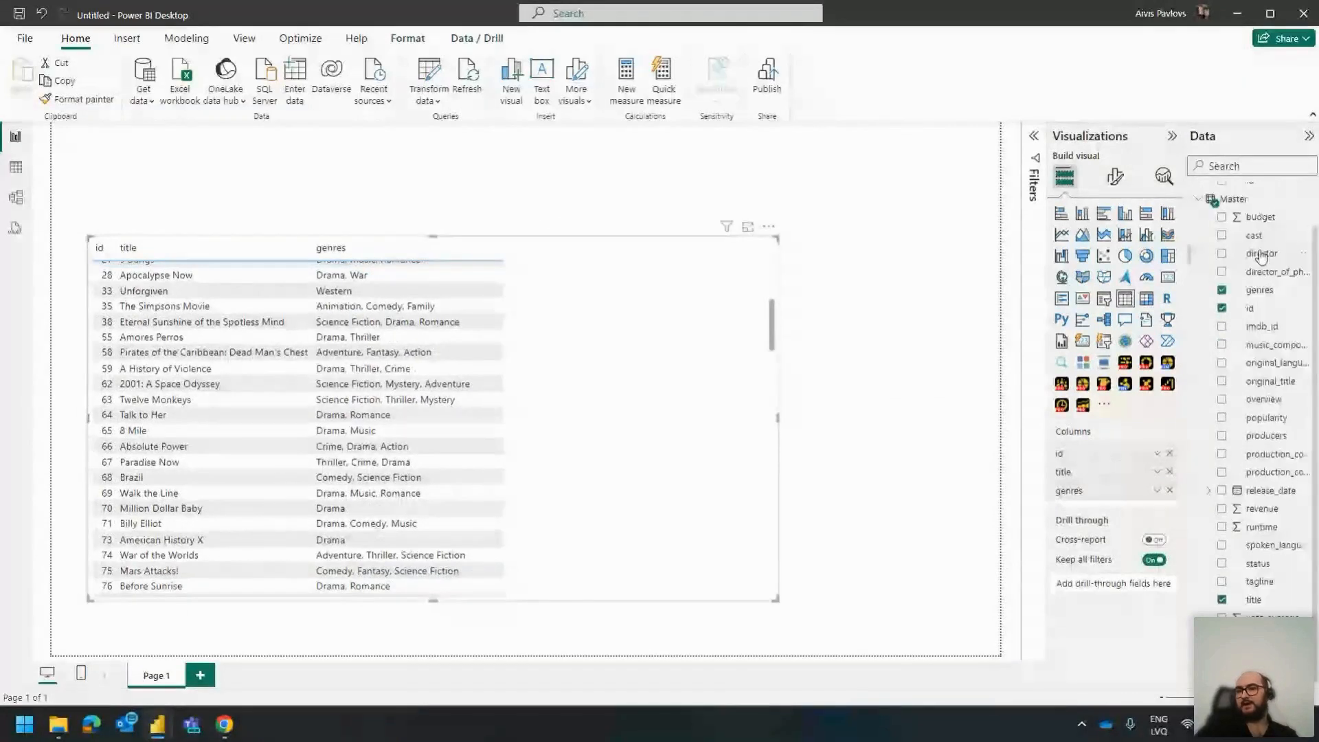
pyautogui.scroll(-1, 1262, 256)
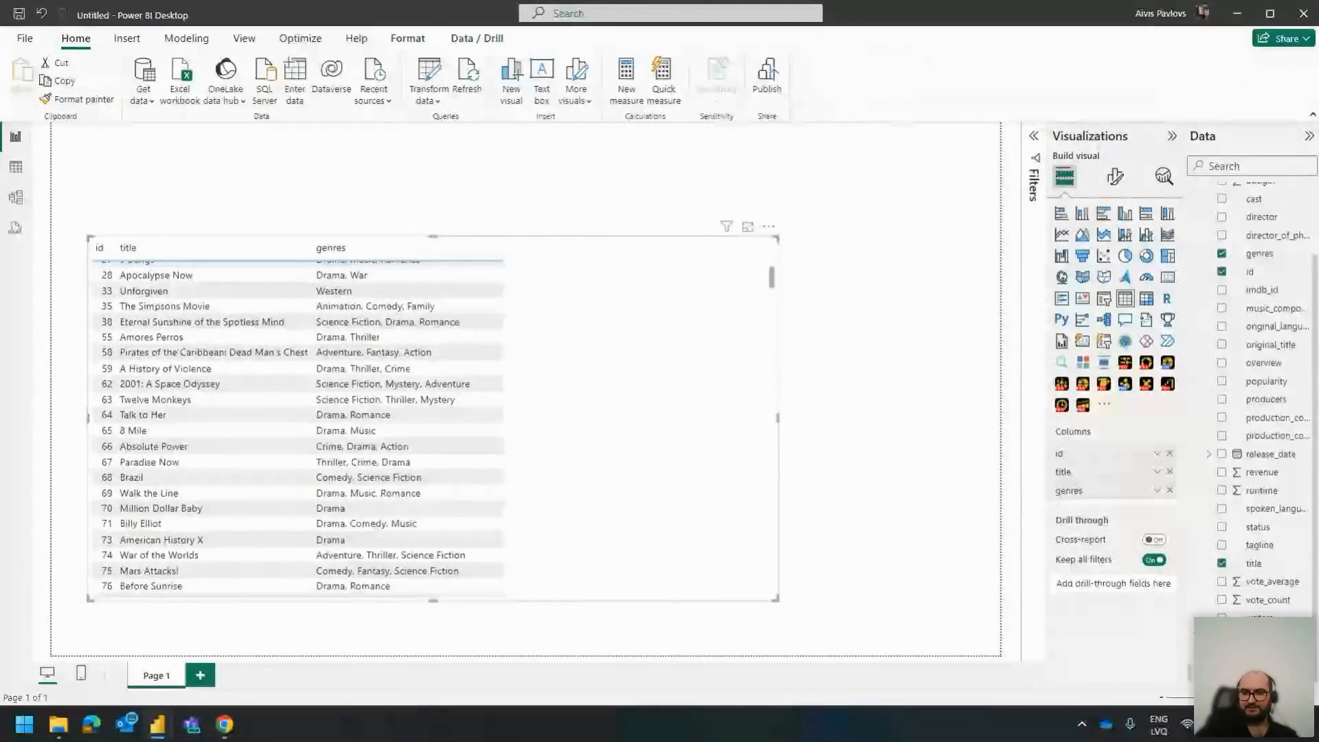
pyautogui.moveTo(1275, 435); pyautogui.dragTo(679, 357)
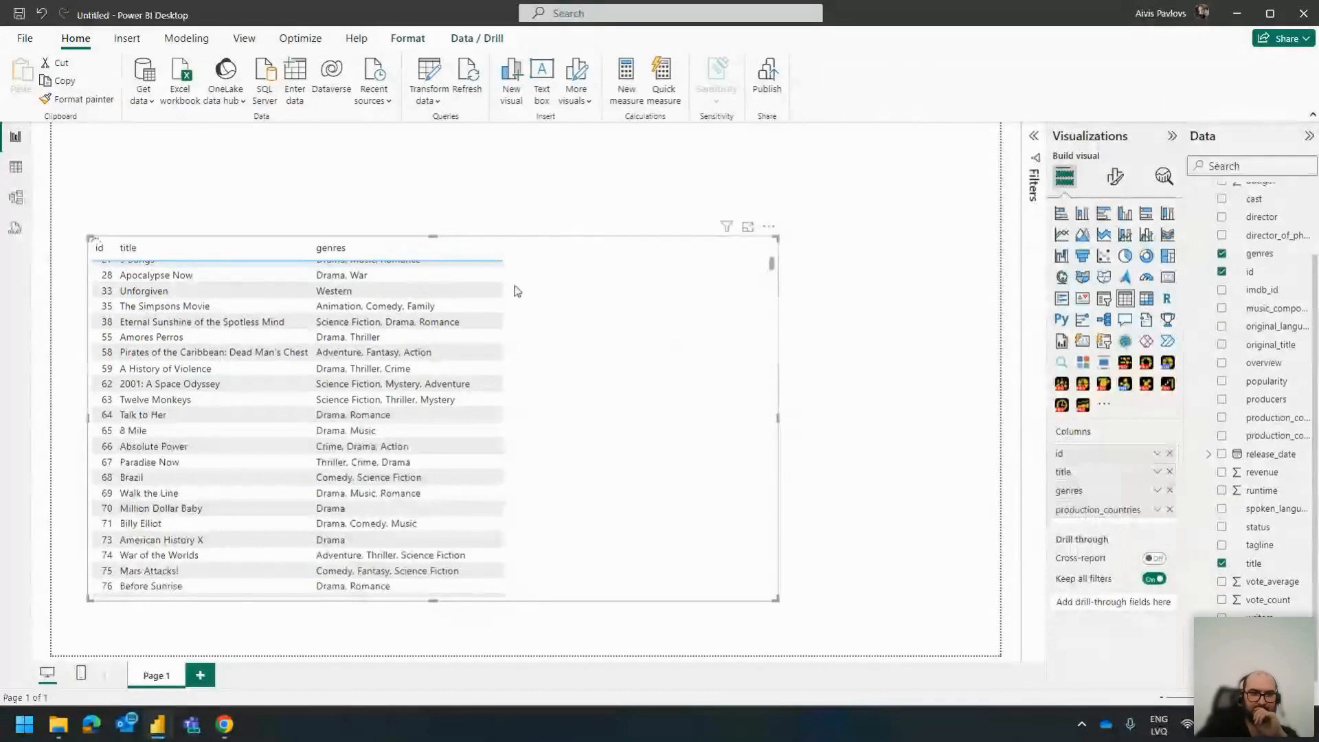
pyautogui.scroll(4, 513, 302)
pyautogui.scroll(3, 513, 323)
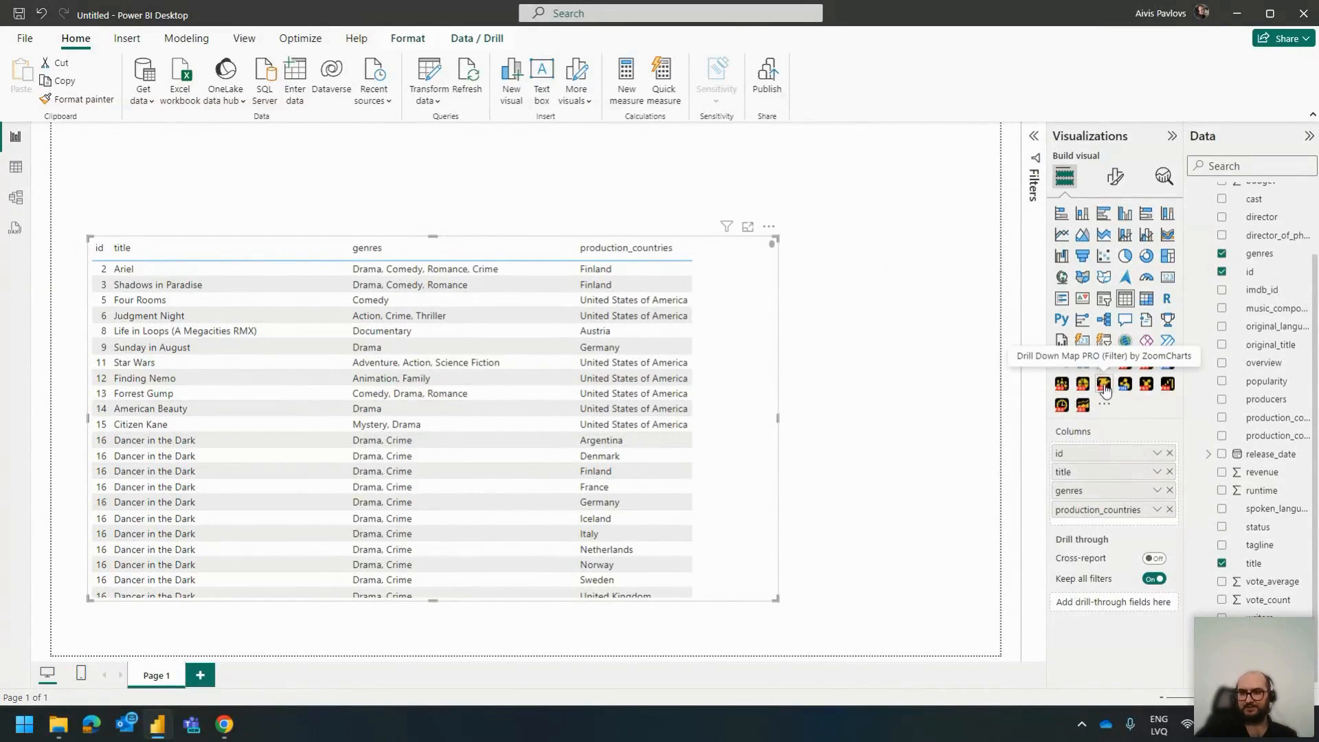
pyautogui.click(901, 407)
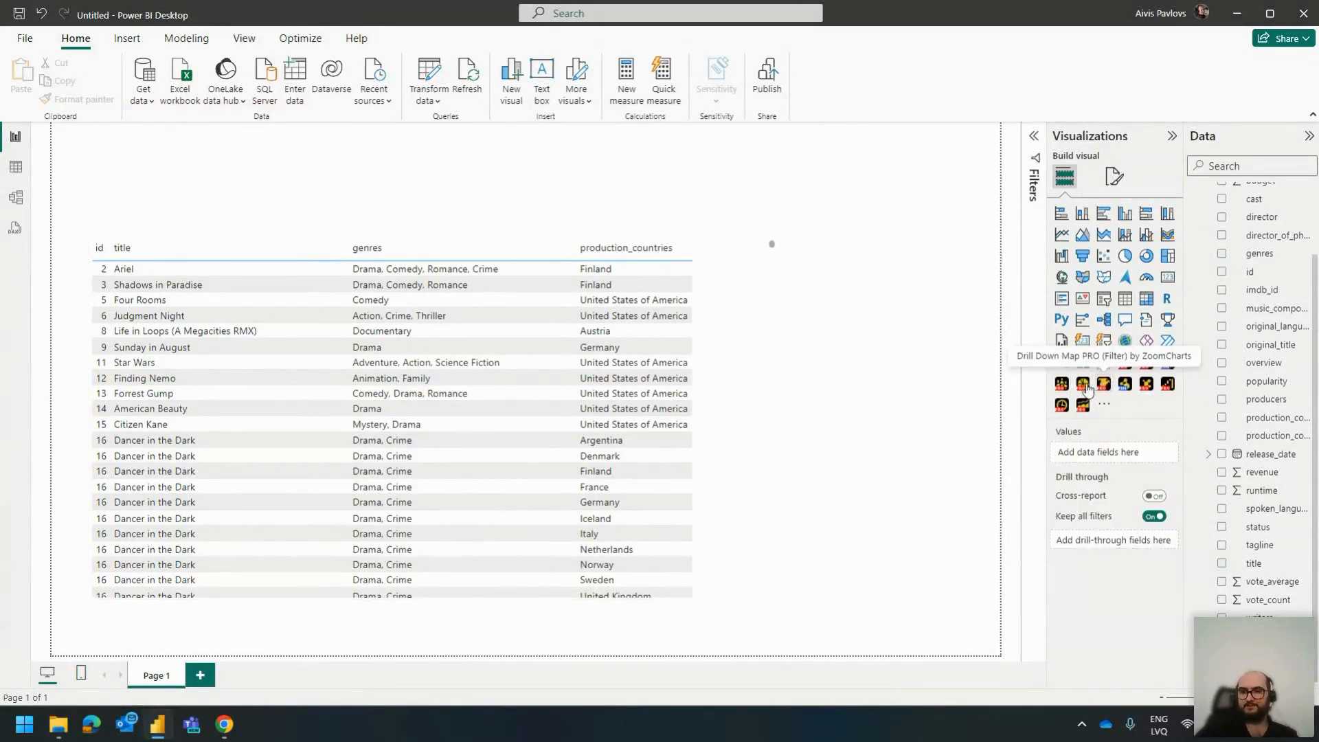
pyautogui.click(1104, 383)
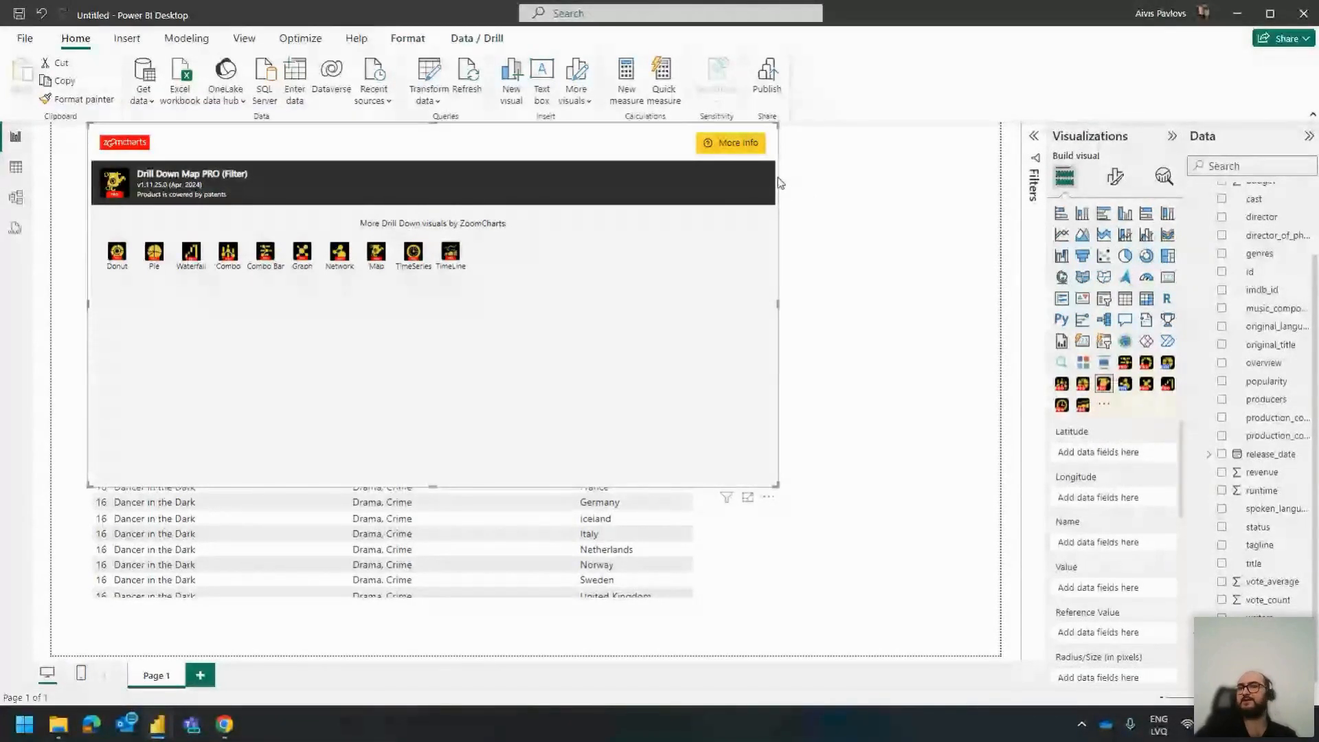
pyautogui.press('Delete')
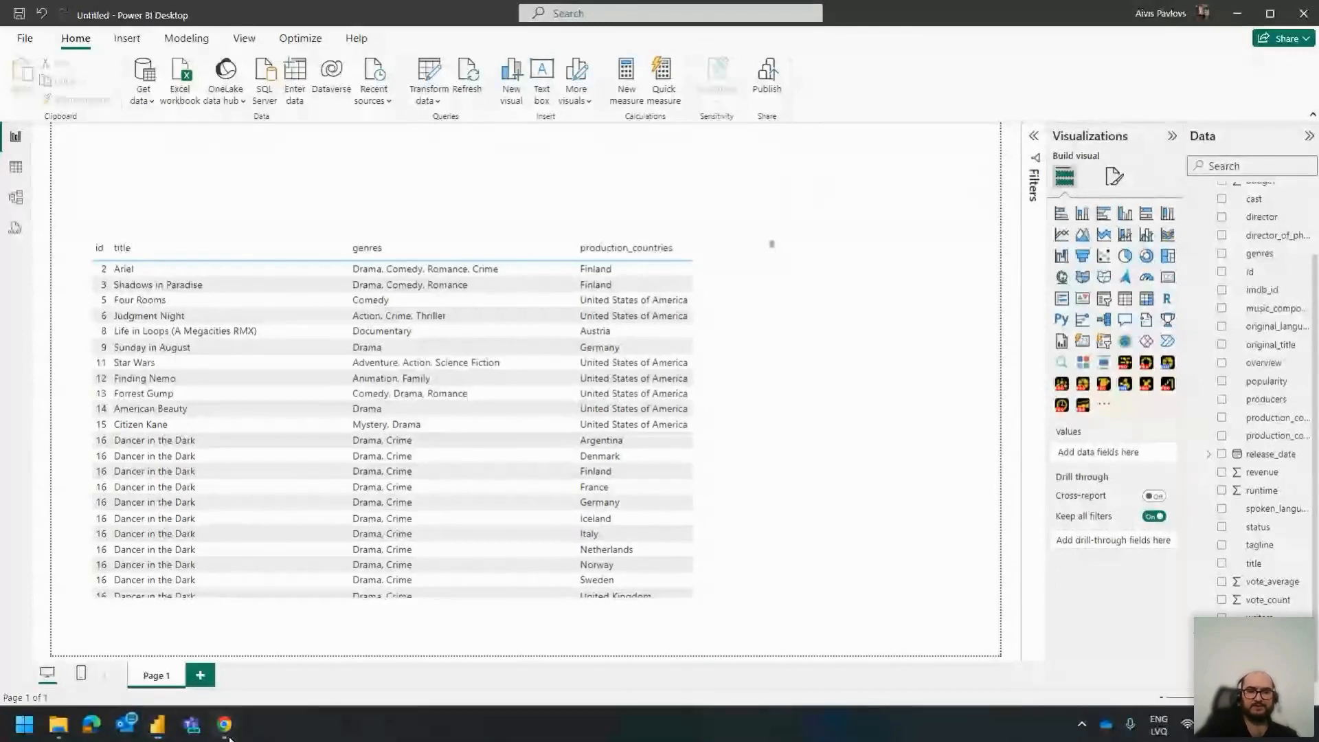
# Step: Switch to Chrome and search Google in a new tab for "countries lat long csv"
pyautogui.moveTo(230, 738)
pyautogui.click(246, 653)
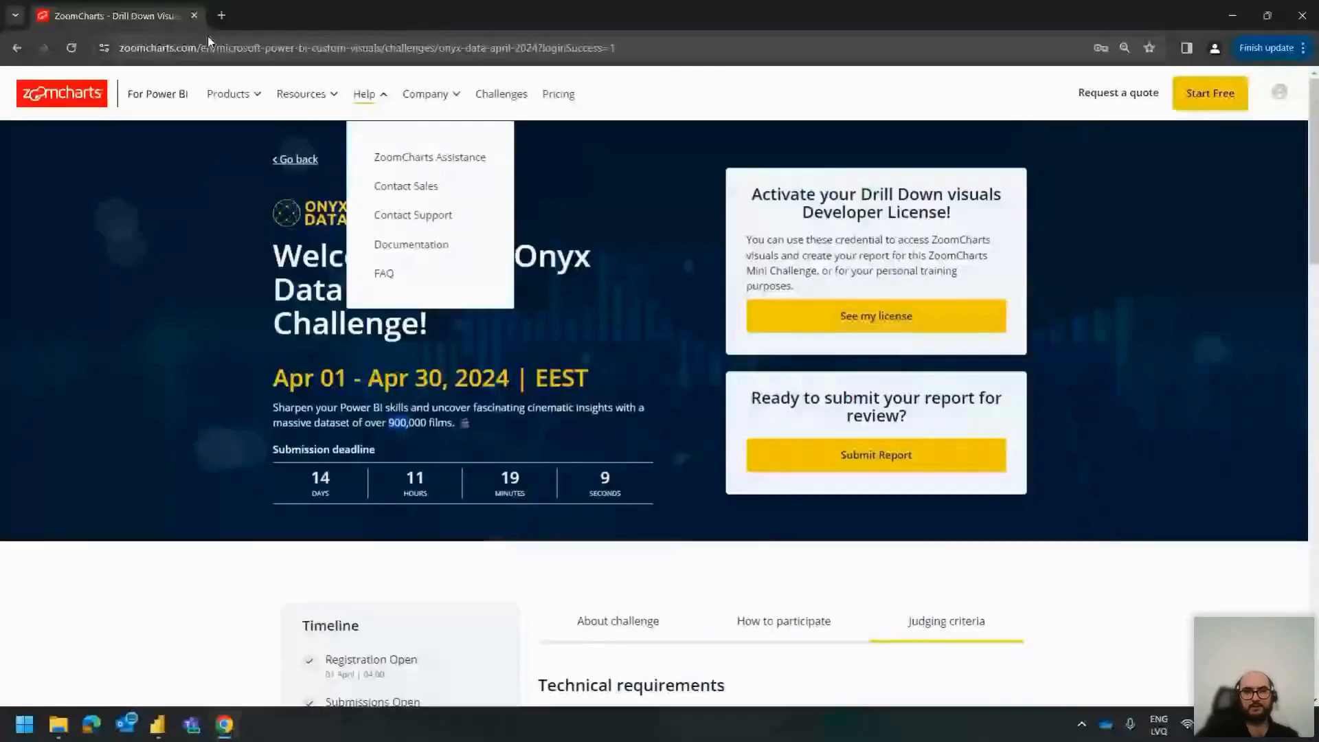
pyautogui.hotkey('ctrl', 't')
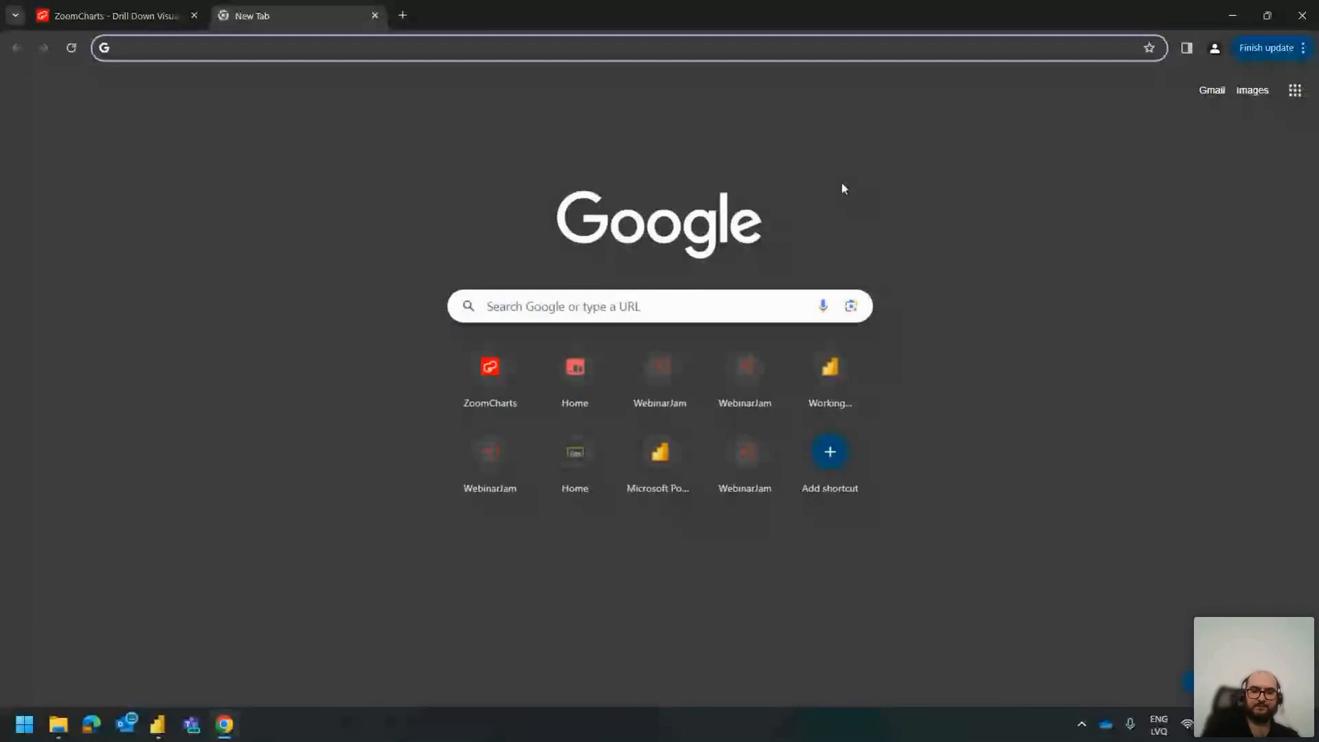
pyautogui.write('countries')
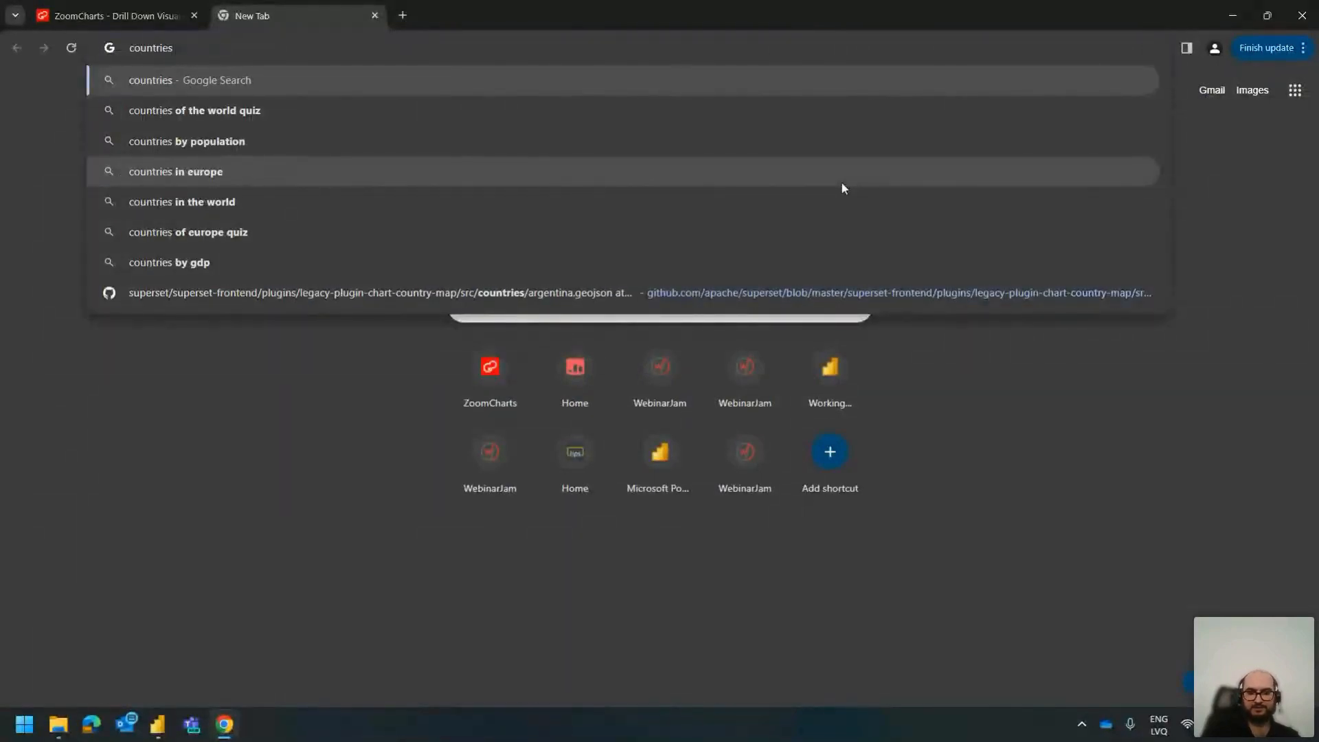
pyautogui.write(' lat lo')
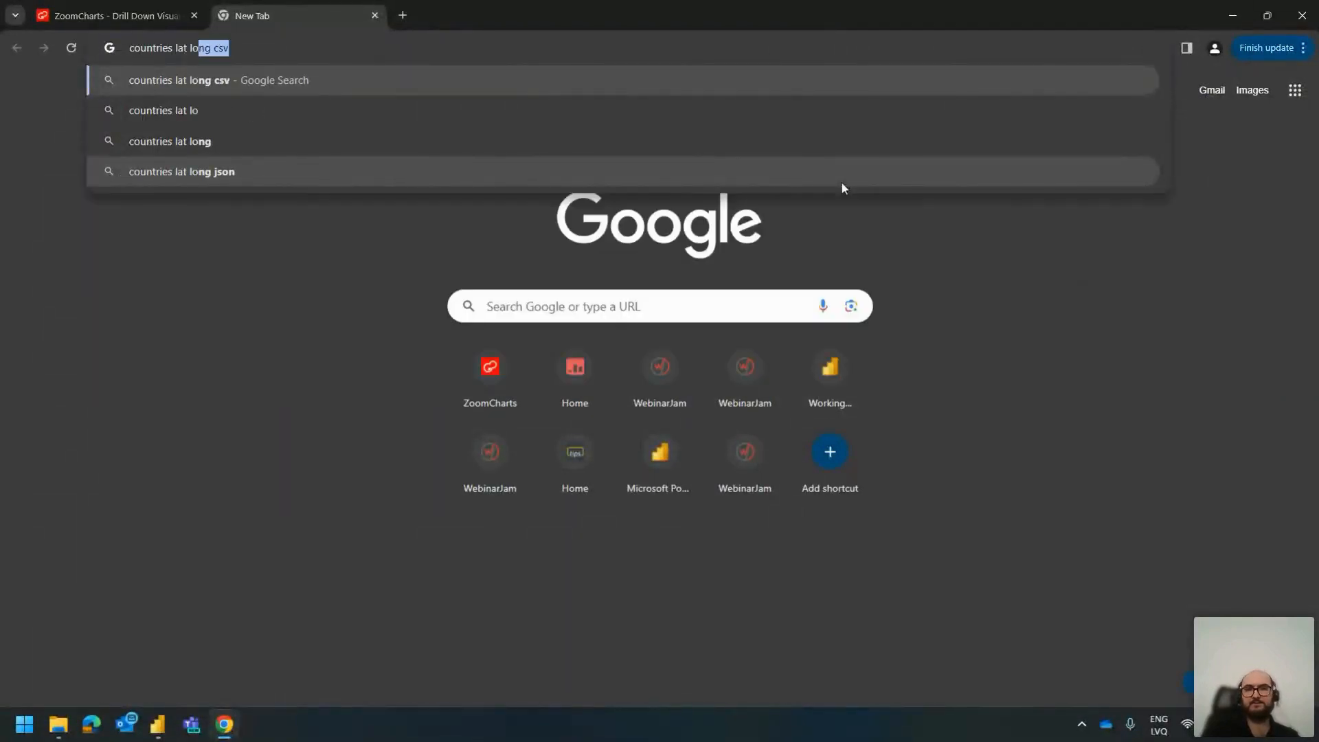
pyautogui.press('Return')
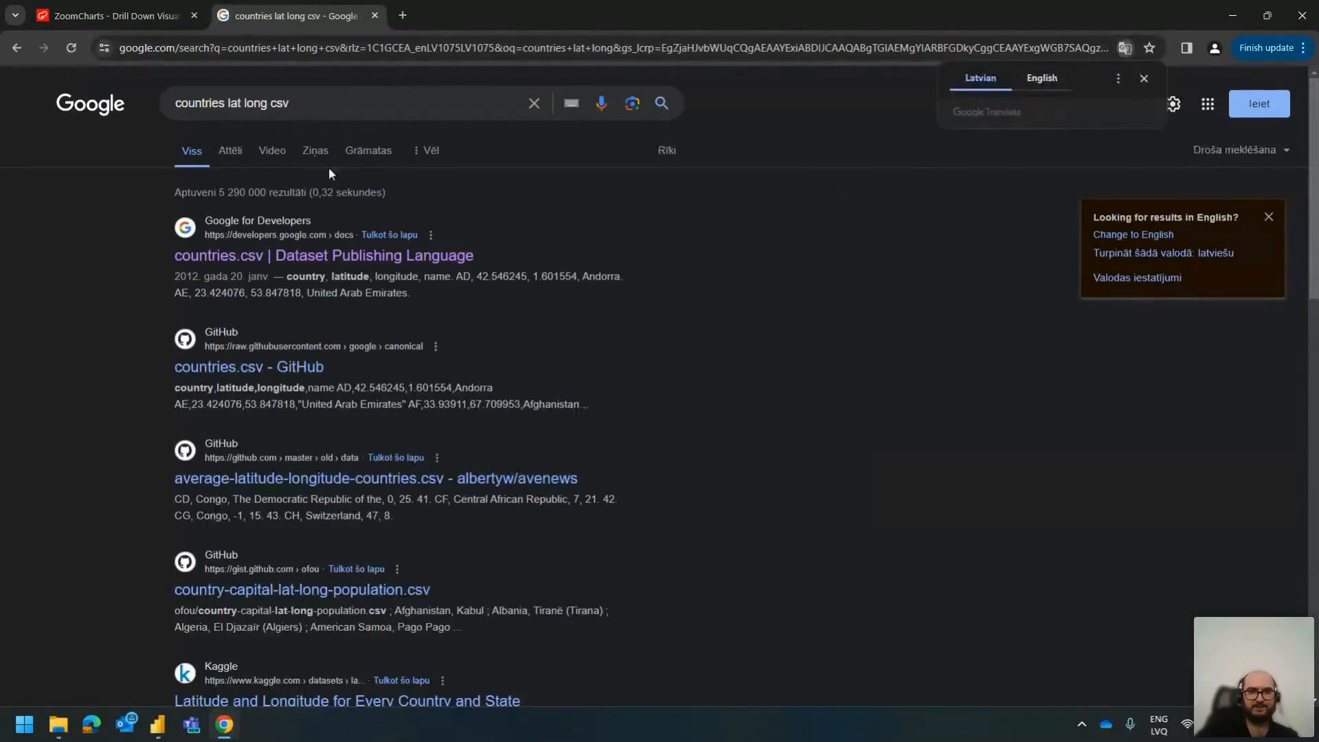
# Step: Open the Google for Developers countries.csv page and copy the whole table from the country header to Zimbabwe
pyautogui.click(283, 260)
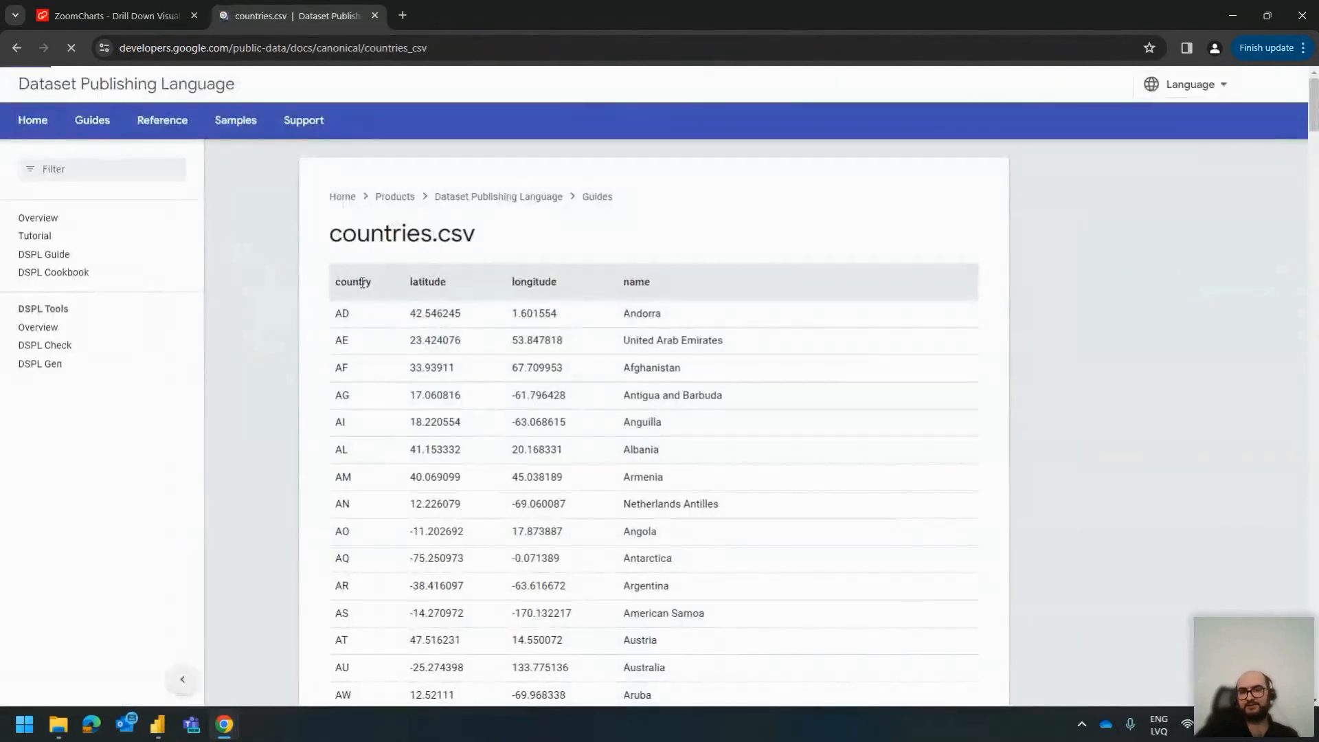
pyautogui.moveTo(339, 279); pyautogui.dragTo(567, 307)
pyautogui.scroll(-15, 723, 369)
pyautogui.scroll(-20, 707, 389)
pyautogui.scroll(-20, 701, 409)
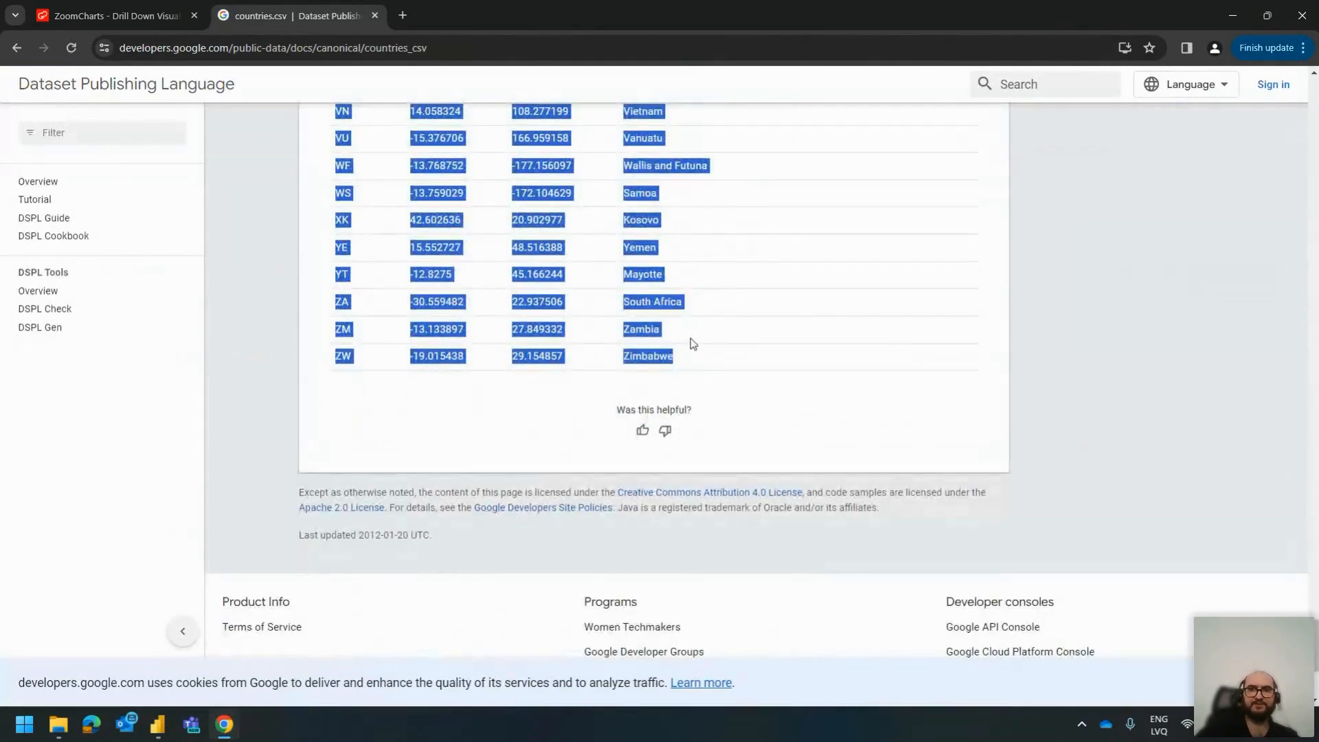
# Step: Return to Power BI Desktop and paste the copied country coordinates into a new manually entered table
pyautogui.hotkey('alt', 'Tab')
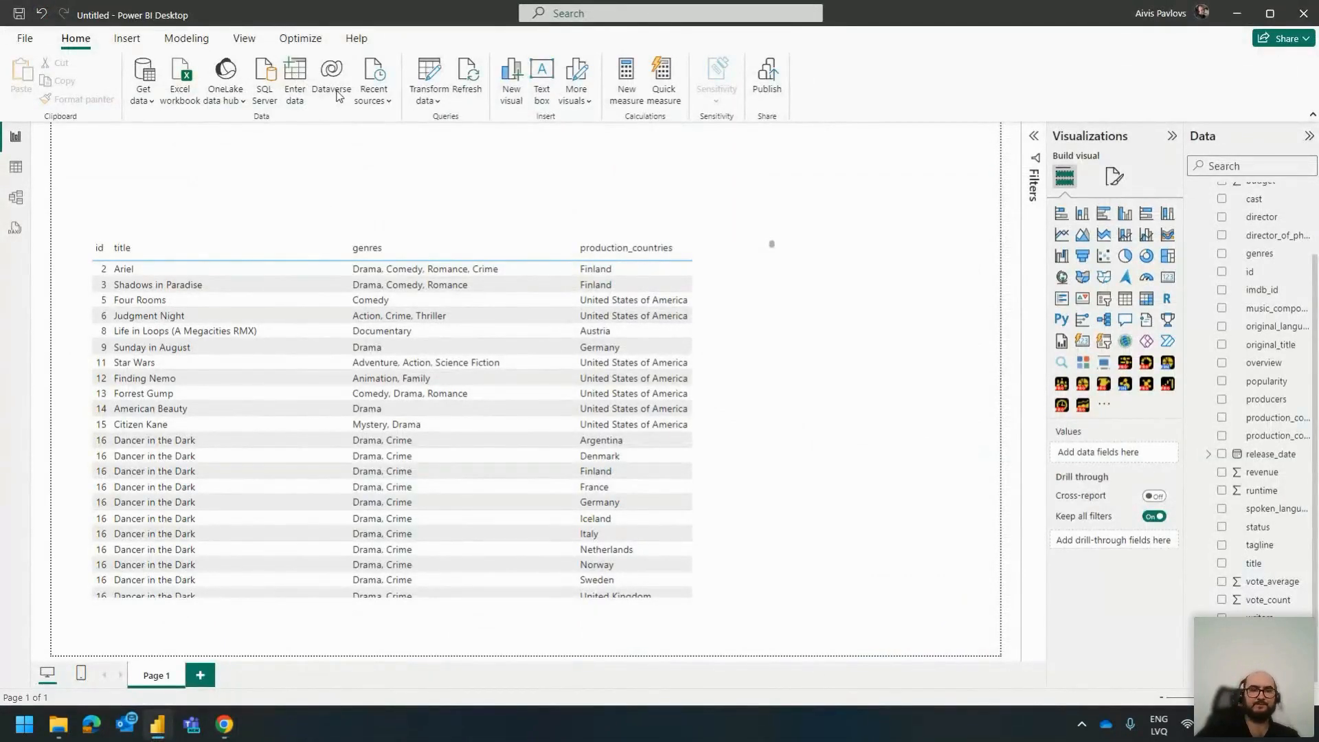
pyautogui.click(296, 74)
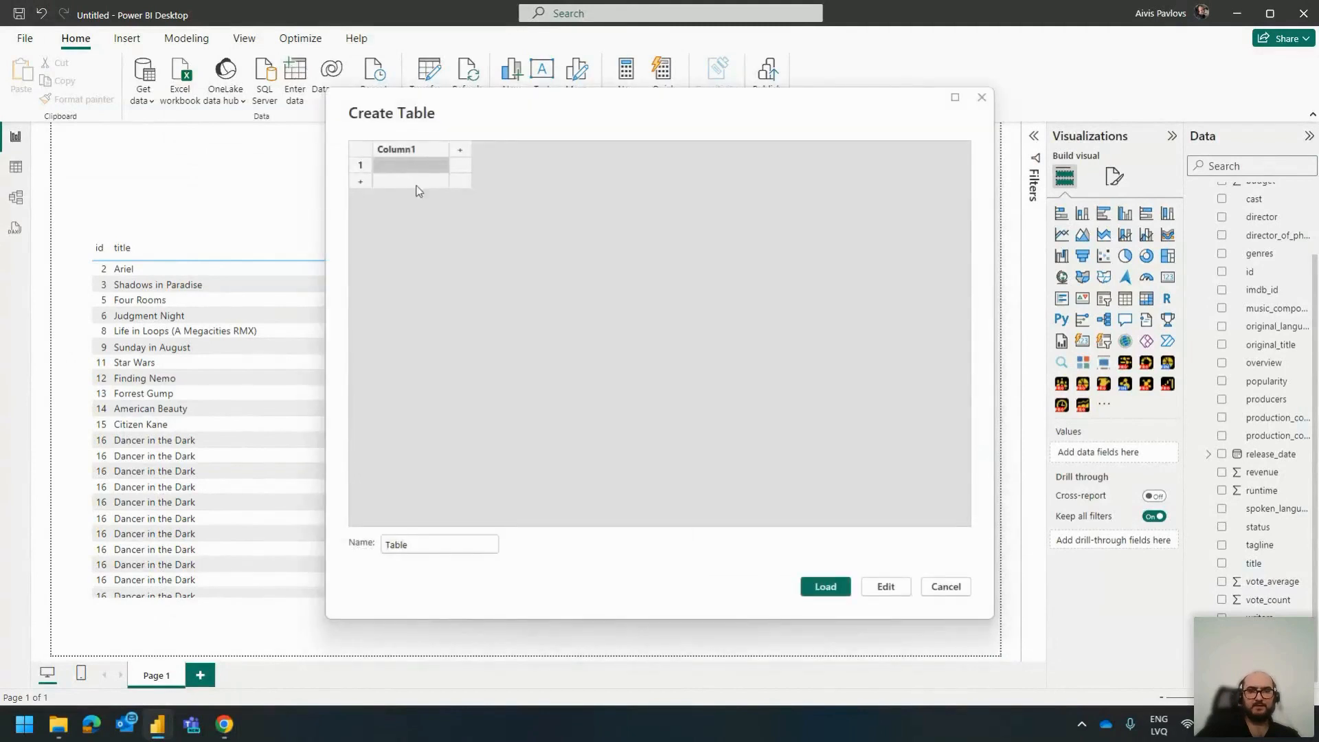
pyautogui.click(412, 166)
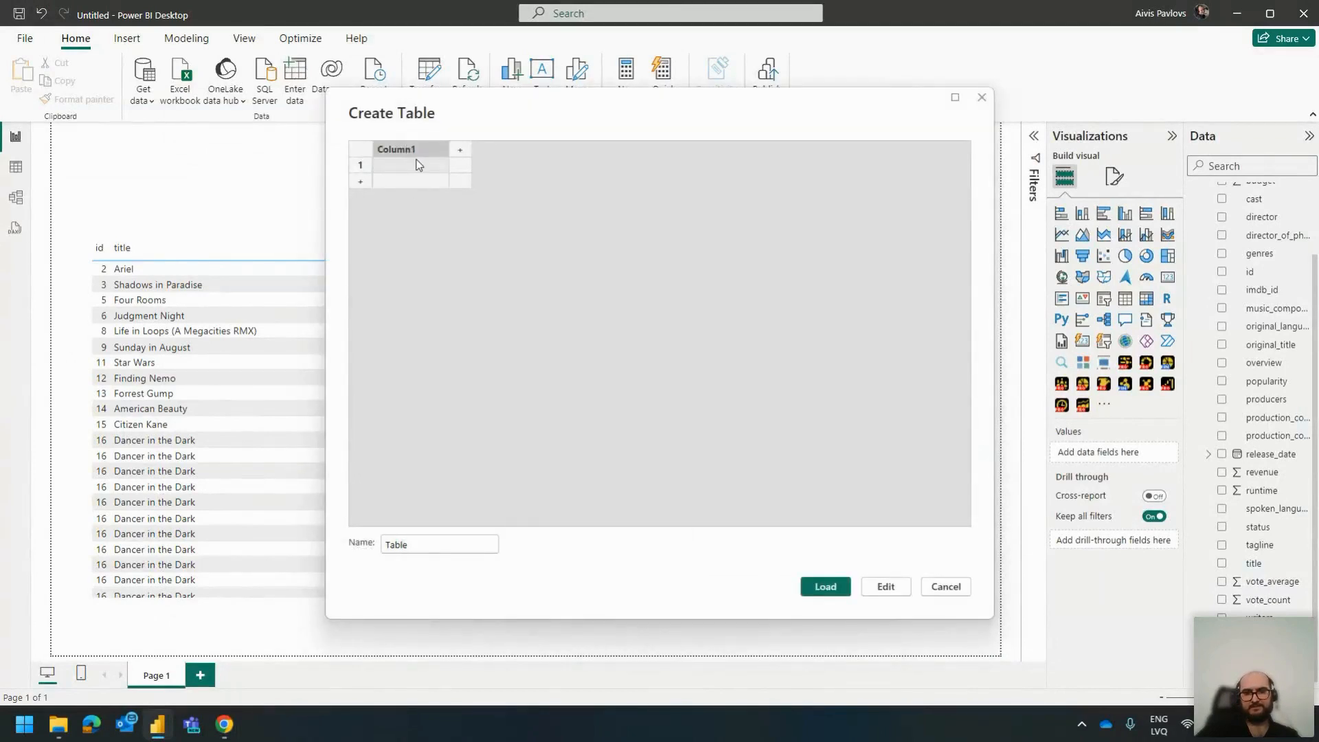
pyautogui.hotkey('ctrl', 'v')
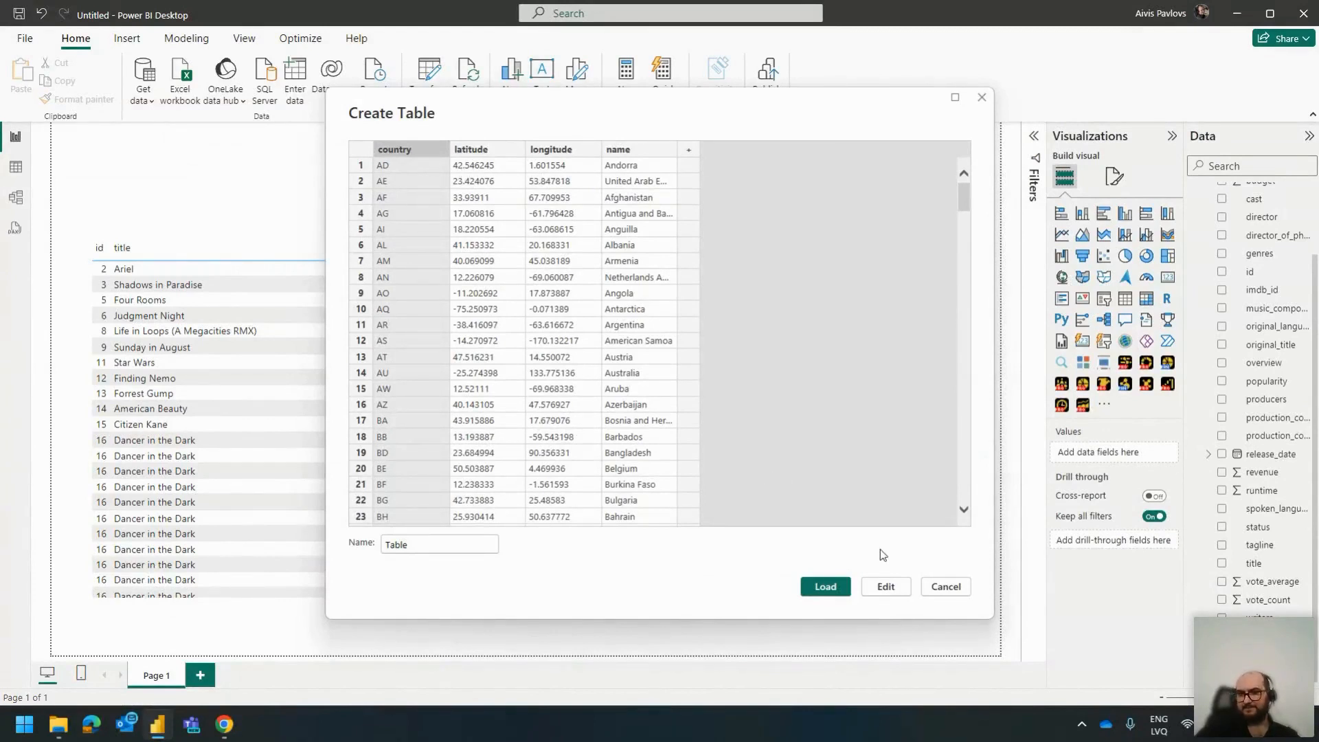
# Step: Open the pasted country table in Power Query and convert its latitude and longitude columns to Decimal Number using the English (United States) locale
pyautogui.click(886, 586)
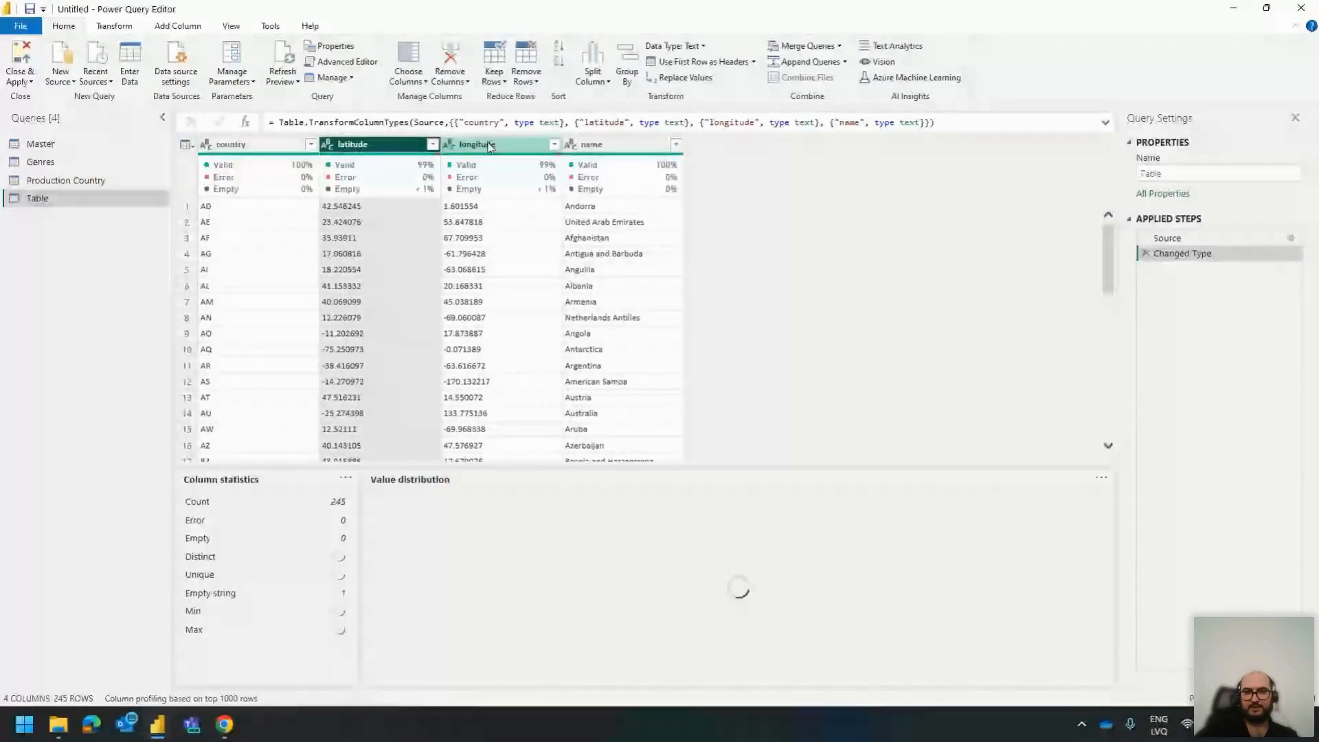
pyautogui.click(362, 146)
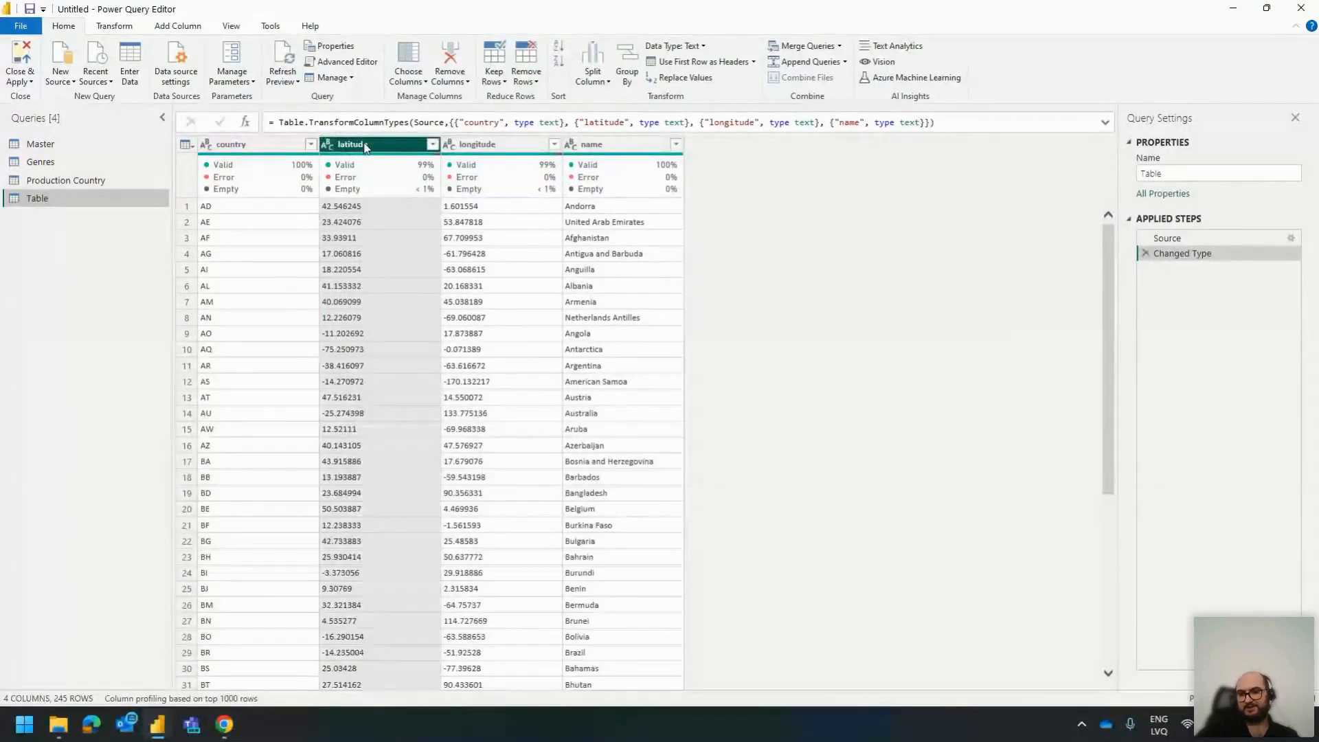
pyautogui.keyDown('ctrl'); pyautogui.click(481, 145); pyautogui.keyUp('ctrl')
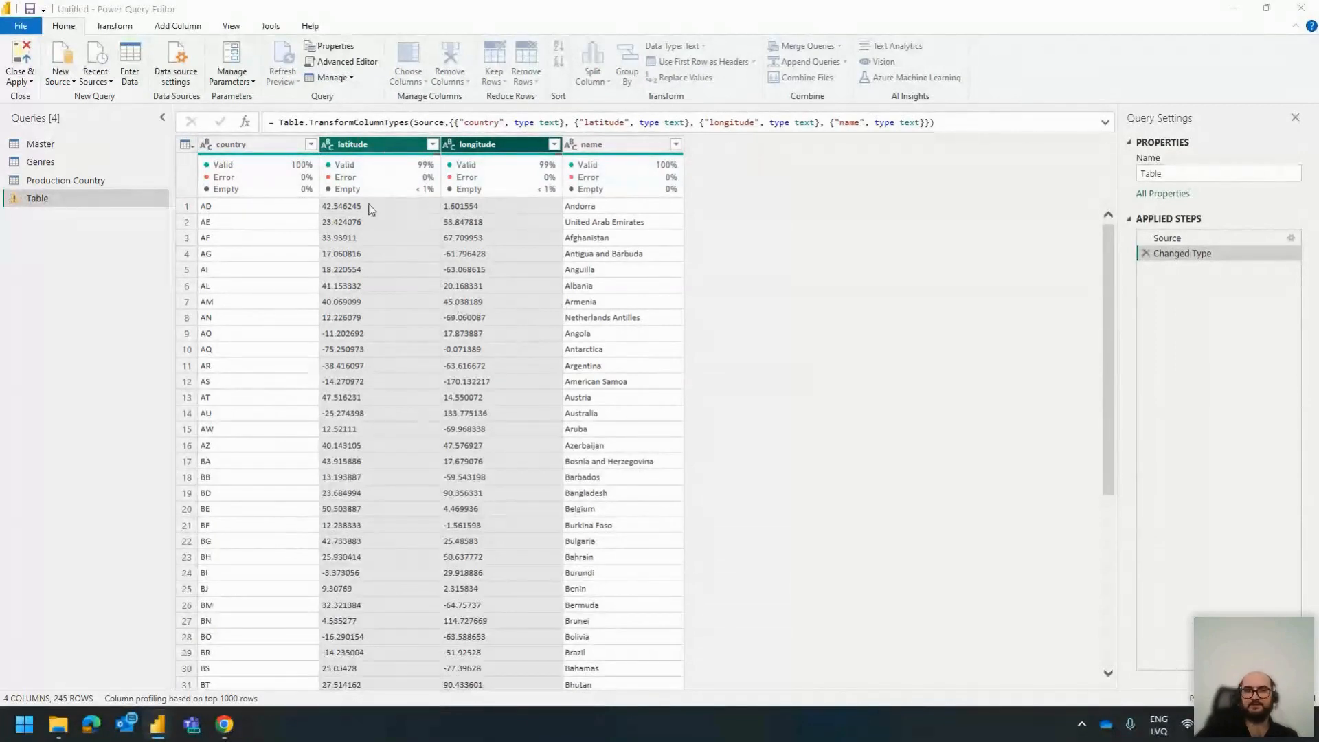
pyautogui.hotkey('alt', 'Tab')
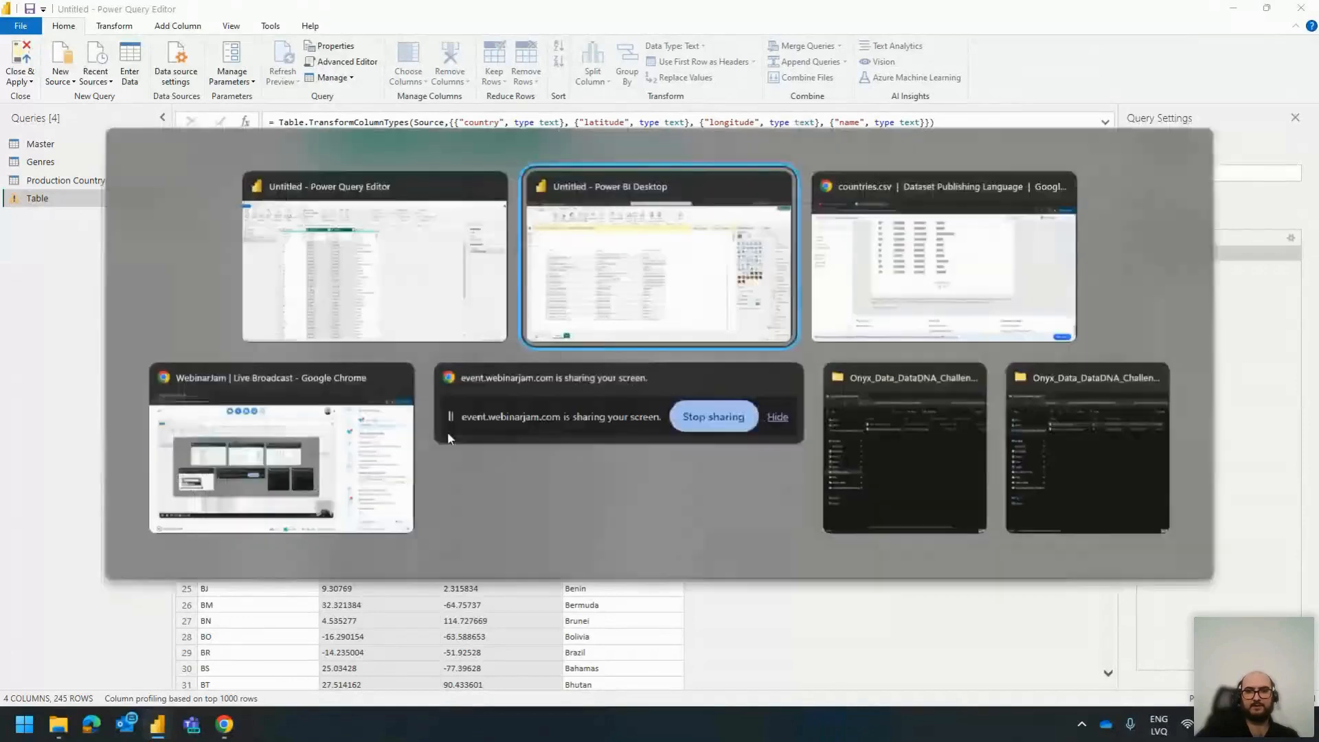
pyautogui.click(448, 296)
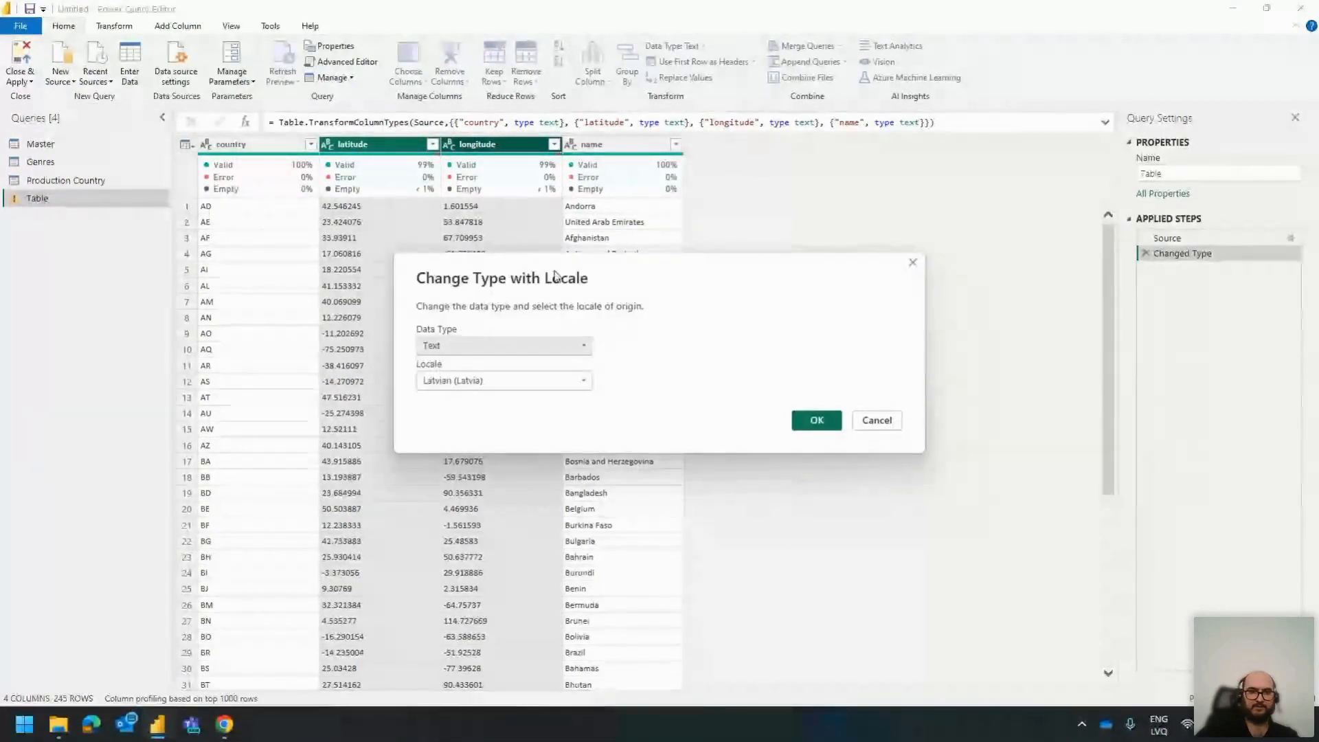
pyautogui.click(577, 345)
pyautogui.click(468, 364)
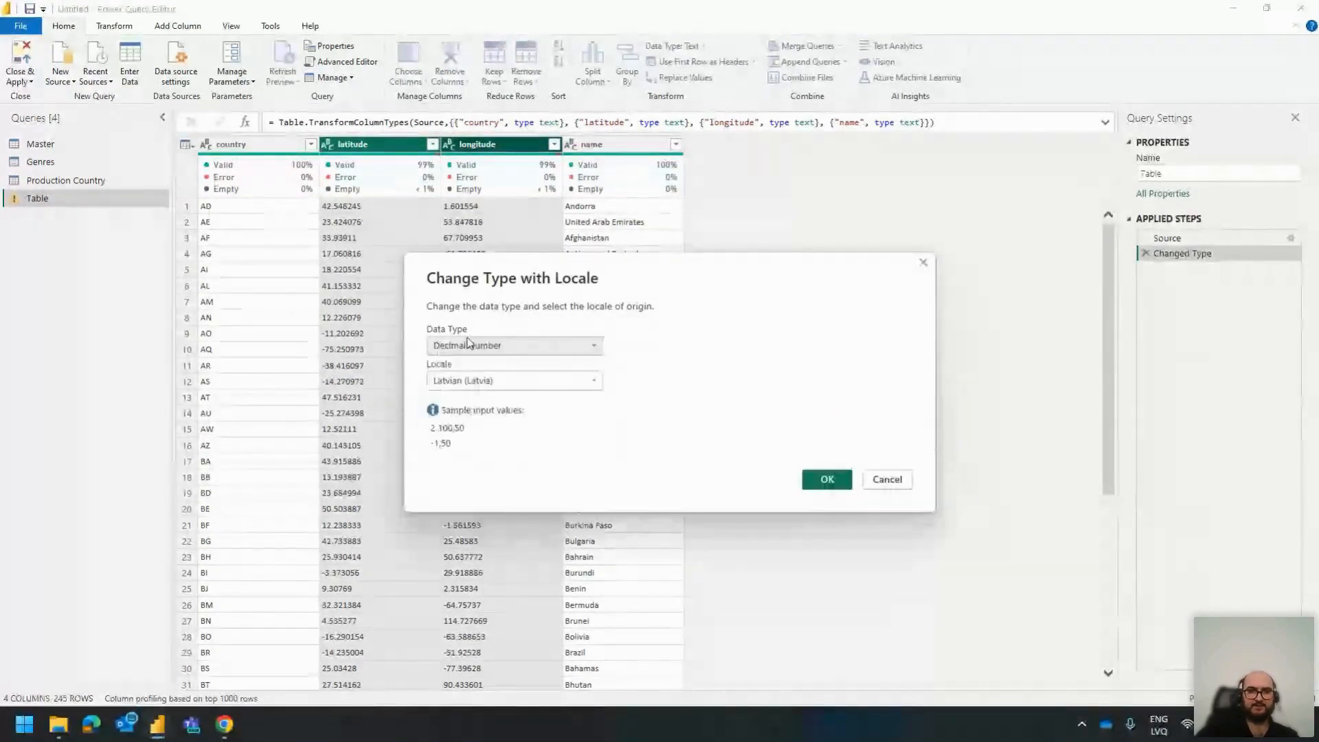
pyautogui.click(516, 380)
pyautogui.scroll(20, 550, 495)
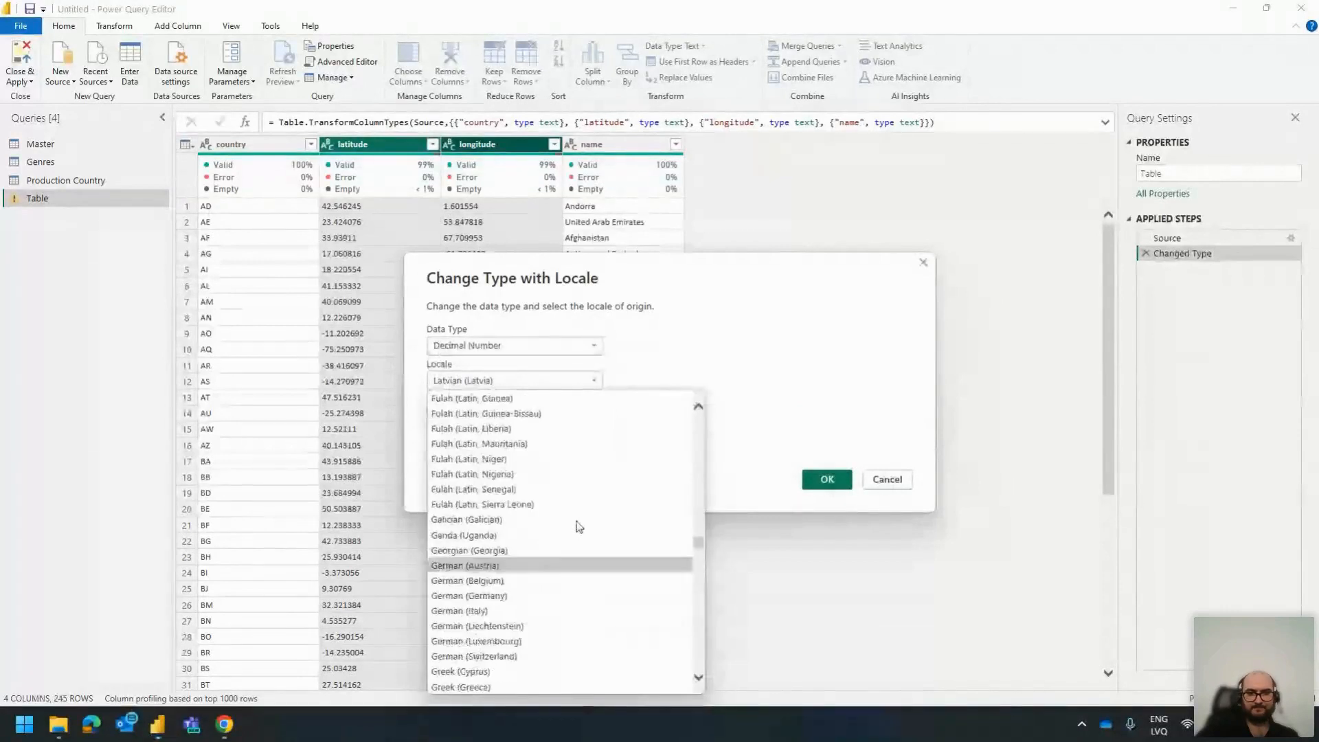
pyautogui.scroll(7, 574, 515)
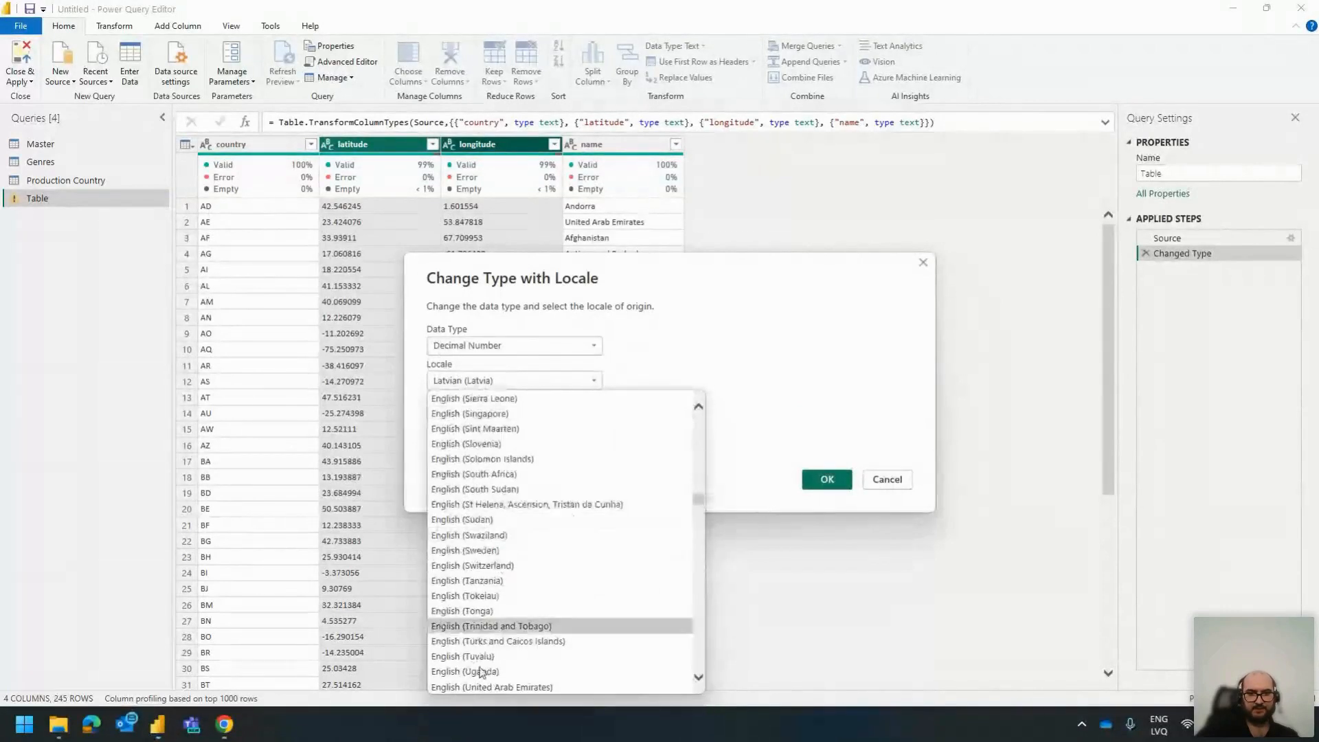
pyautogui.scroll(6, 519, 570)
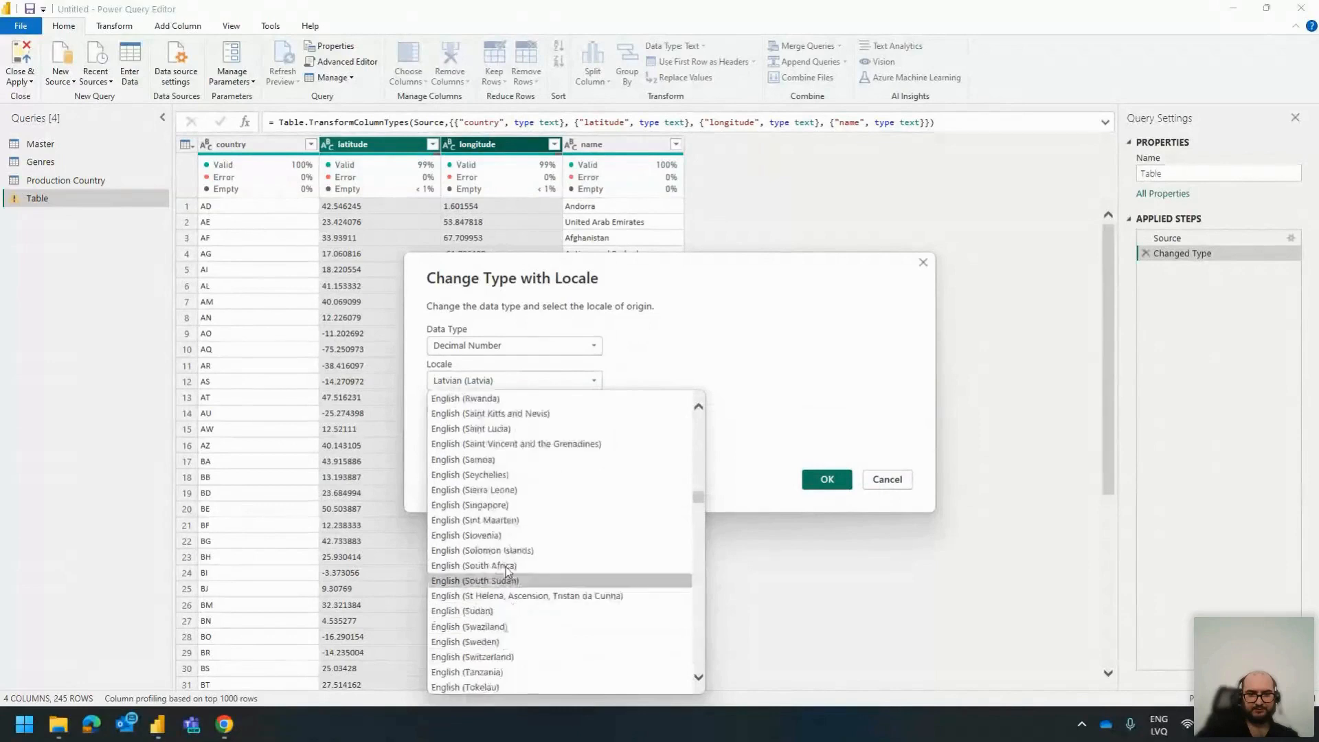
pyautogui.scroll(-13, 507, 543)
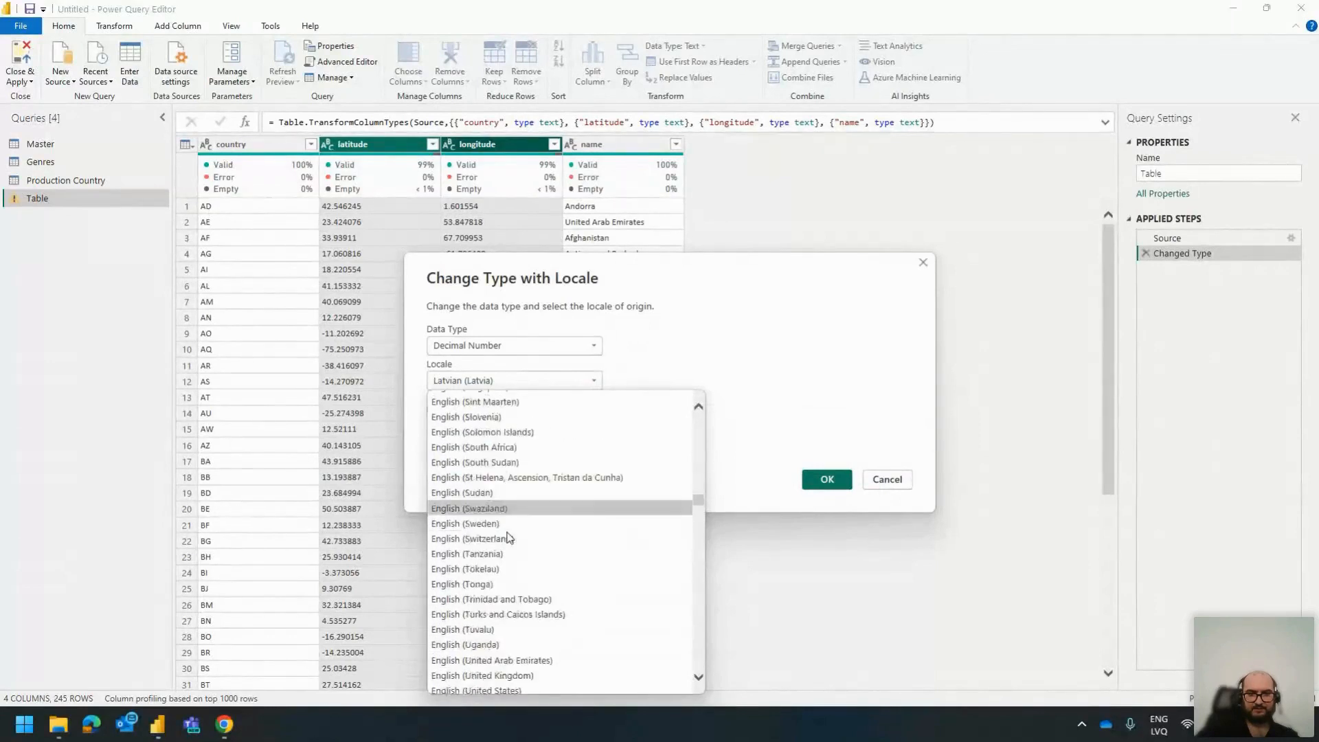
pyautogui.scroll(4, 509, 538)
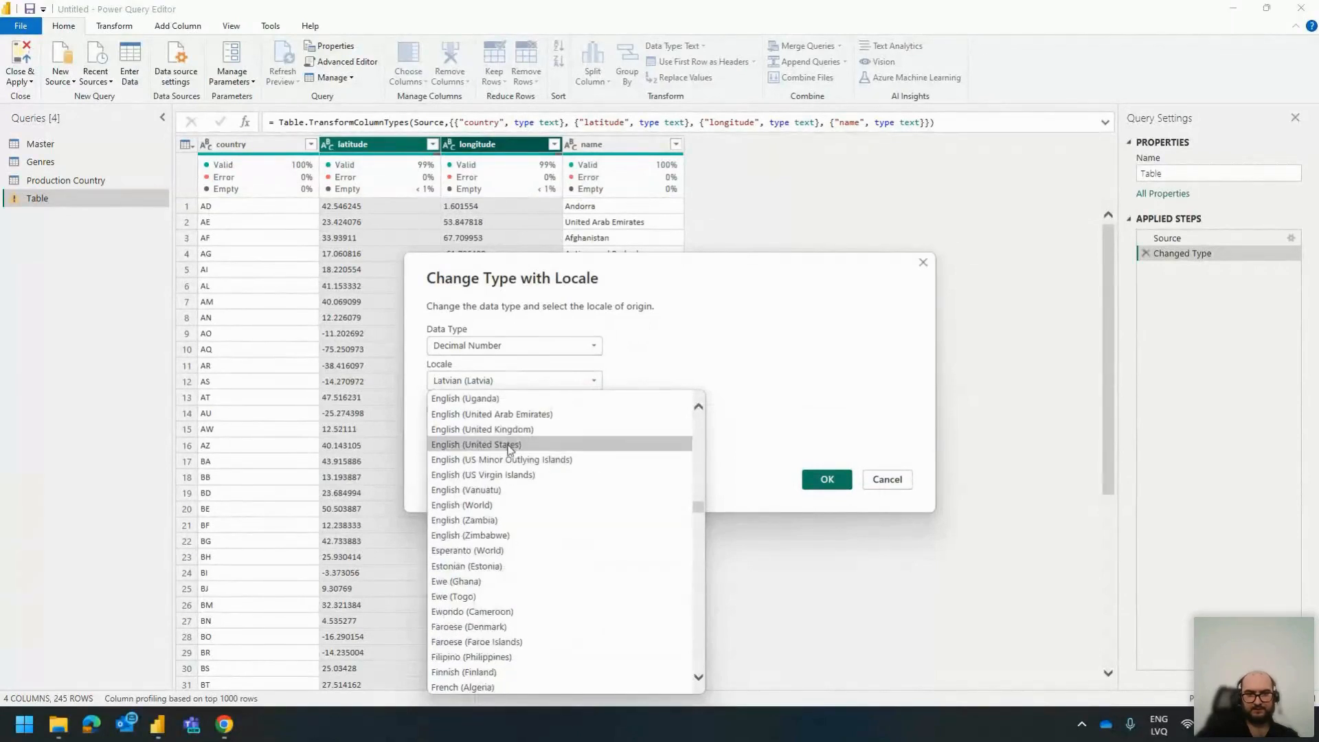
pyautogui.click(484, 446)
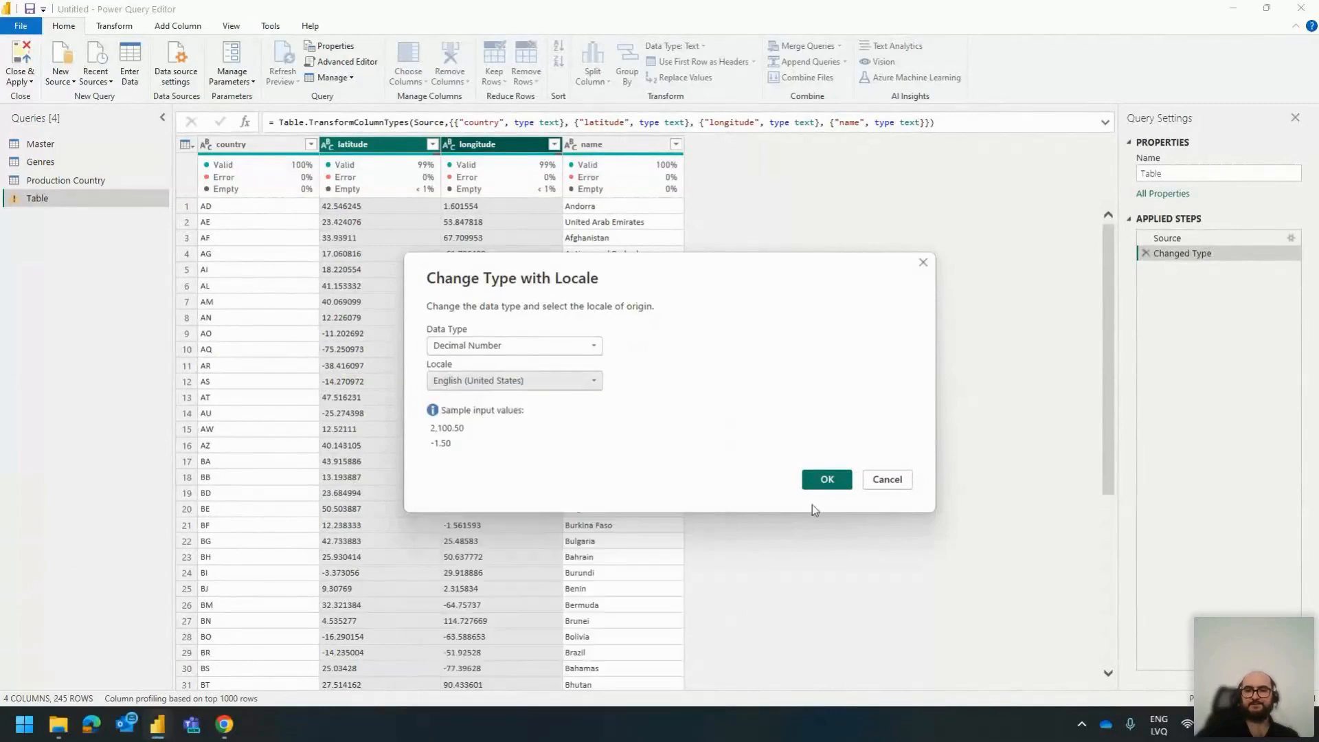
pyautogui.click(826, 479)
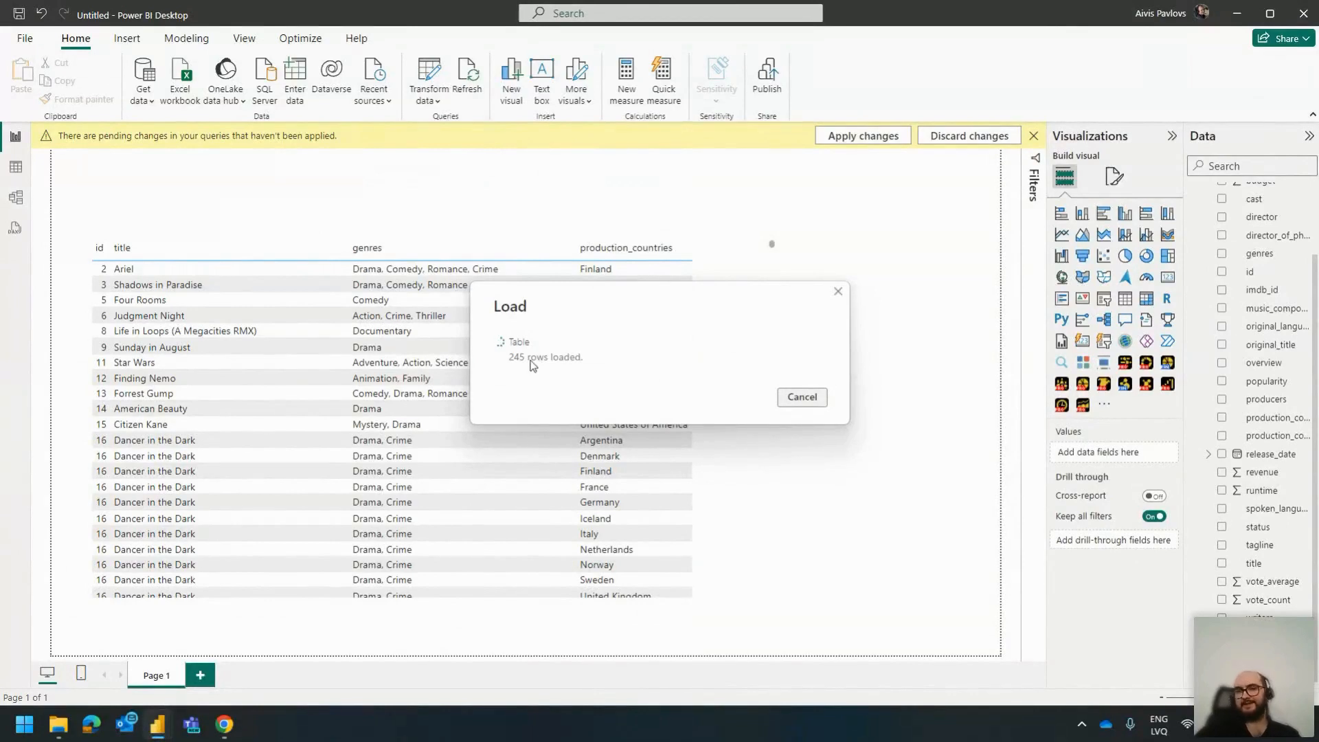
pyautogui.moveTo(617, 308); pyautogui.dragTo(667, 293)
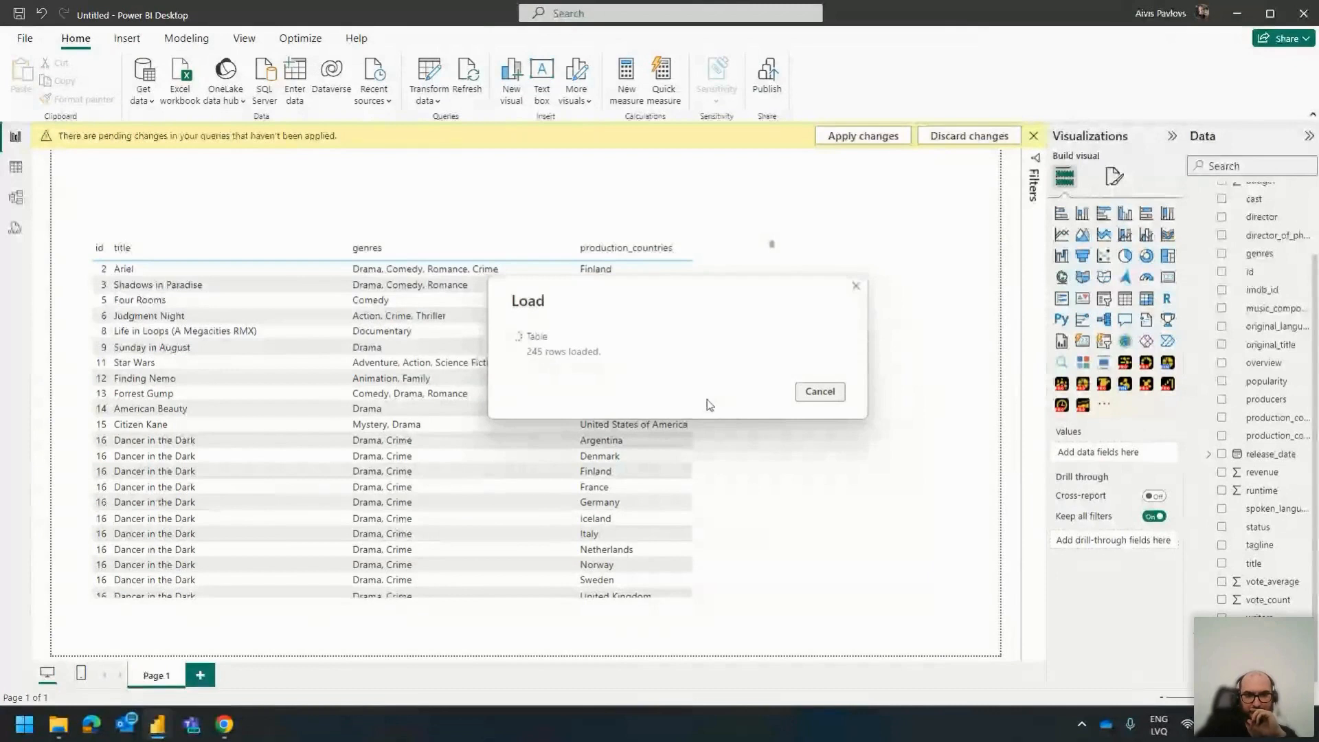
pyautogui.moveTo(166, 718)
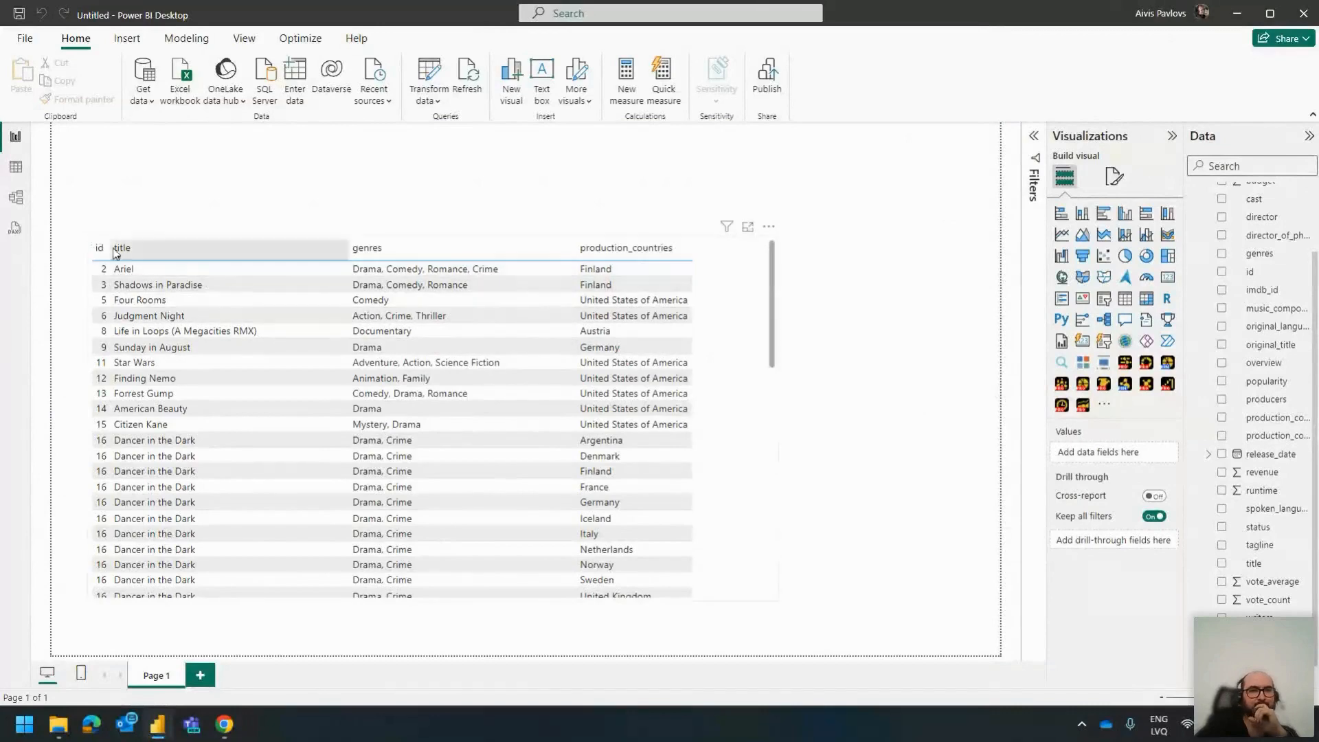
# Step: Open the data model diagram and move the Production Country card slightly higher
pyautogui.click(15, 199)
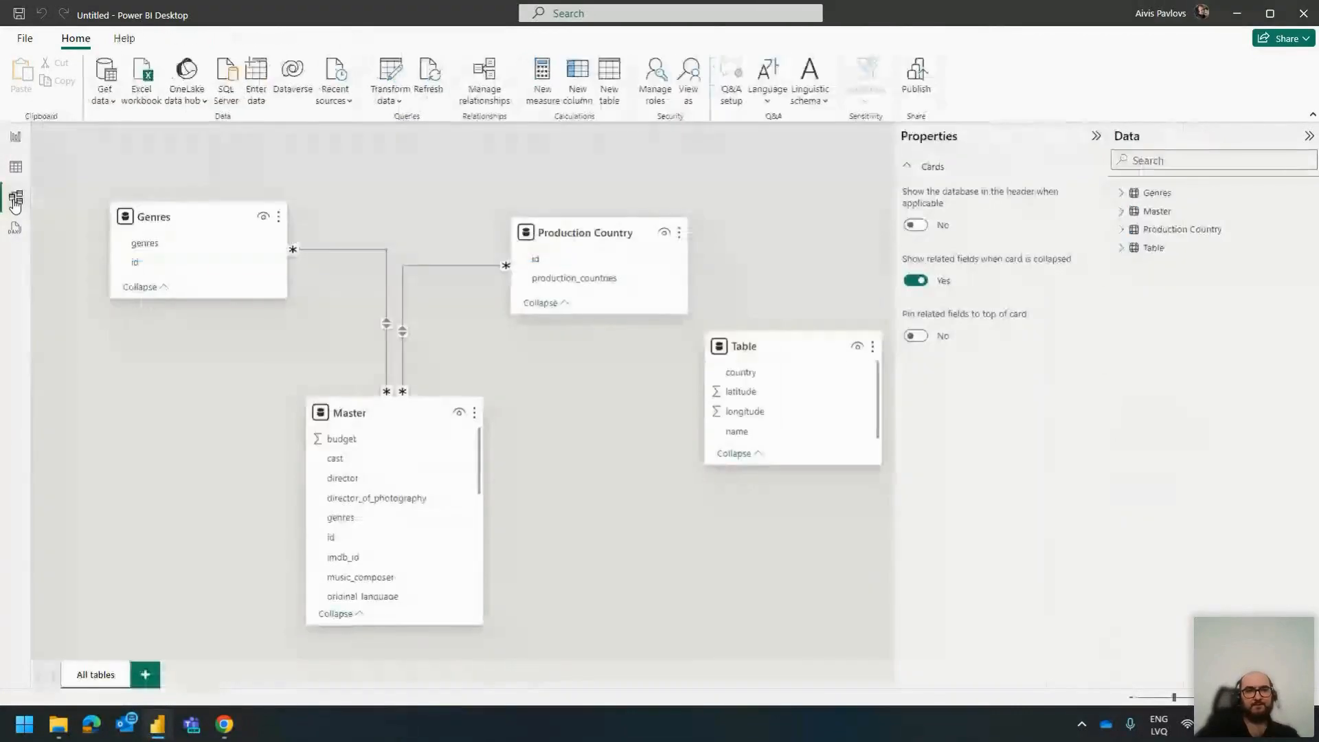
pyautogui.moveTo(582, 238); pyautogui.dragTo(589, 200)
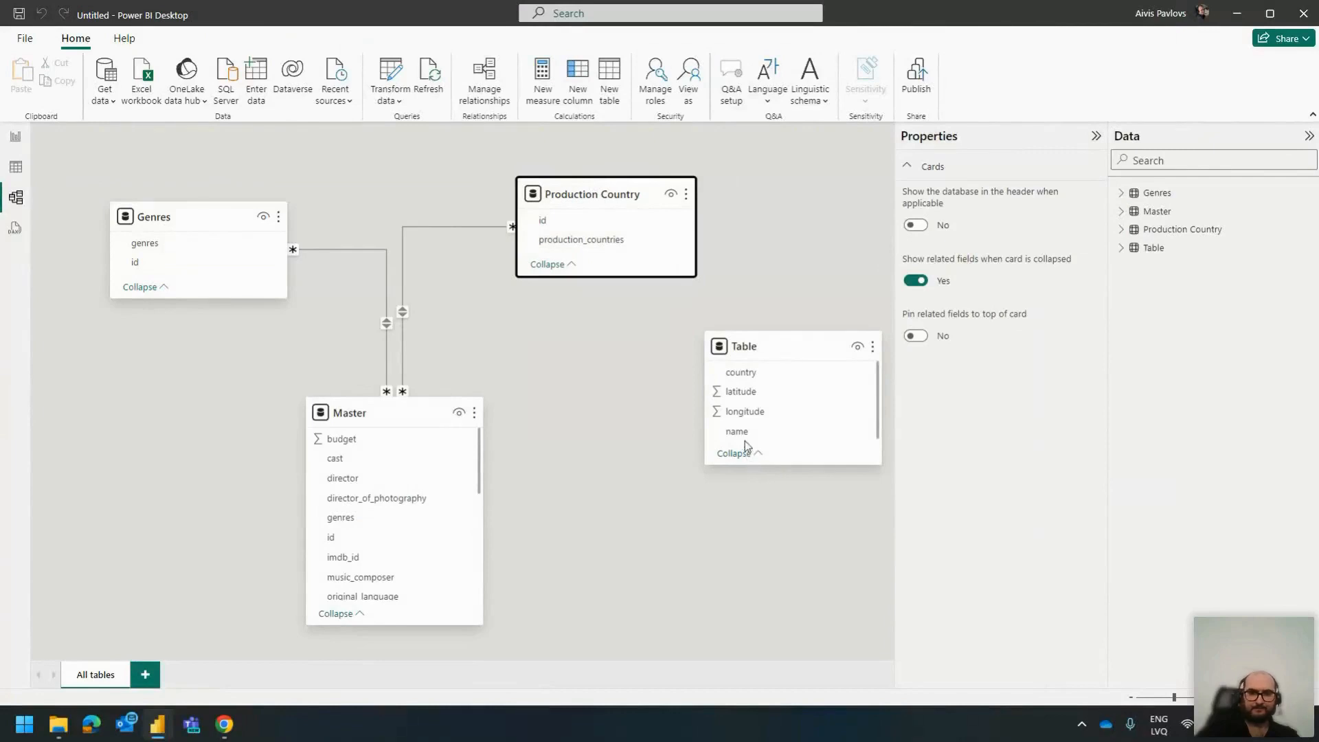
# Step: Examine the country and name columns in the data of the imported coordinates table
pyautogui.click(15, 167)
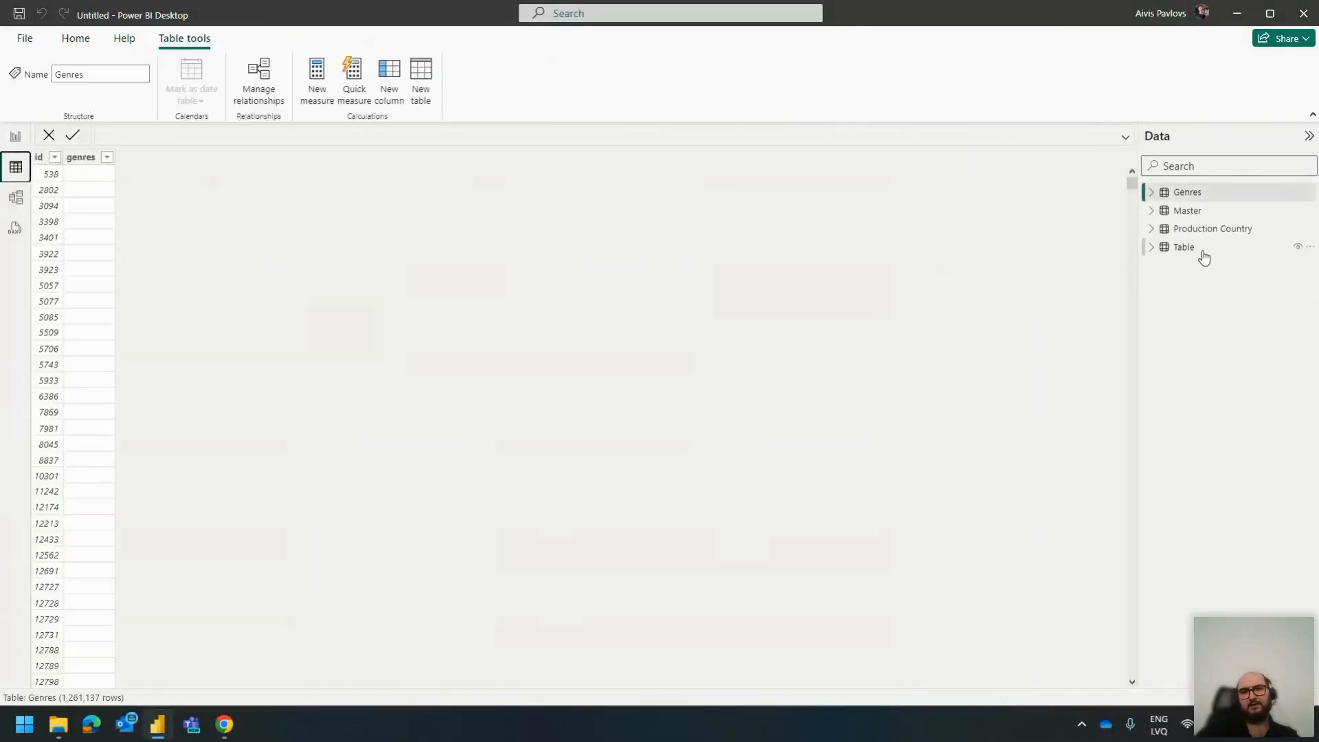
pyautogui.click(1182, 249)
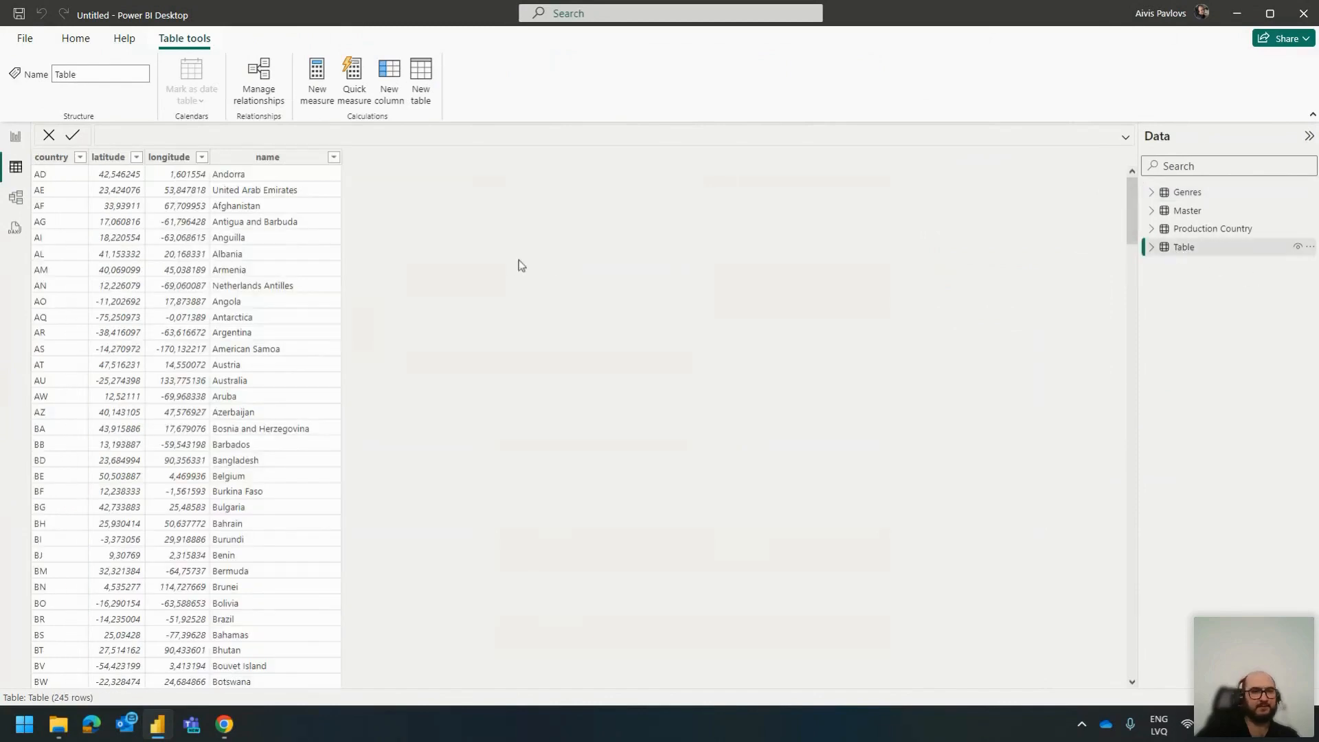
pyautogui.click(52, 157)
pyautogui.click(262, 167)
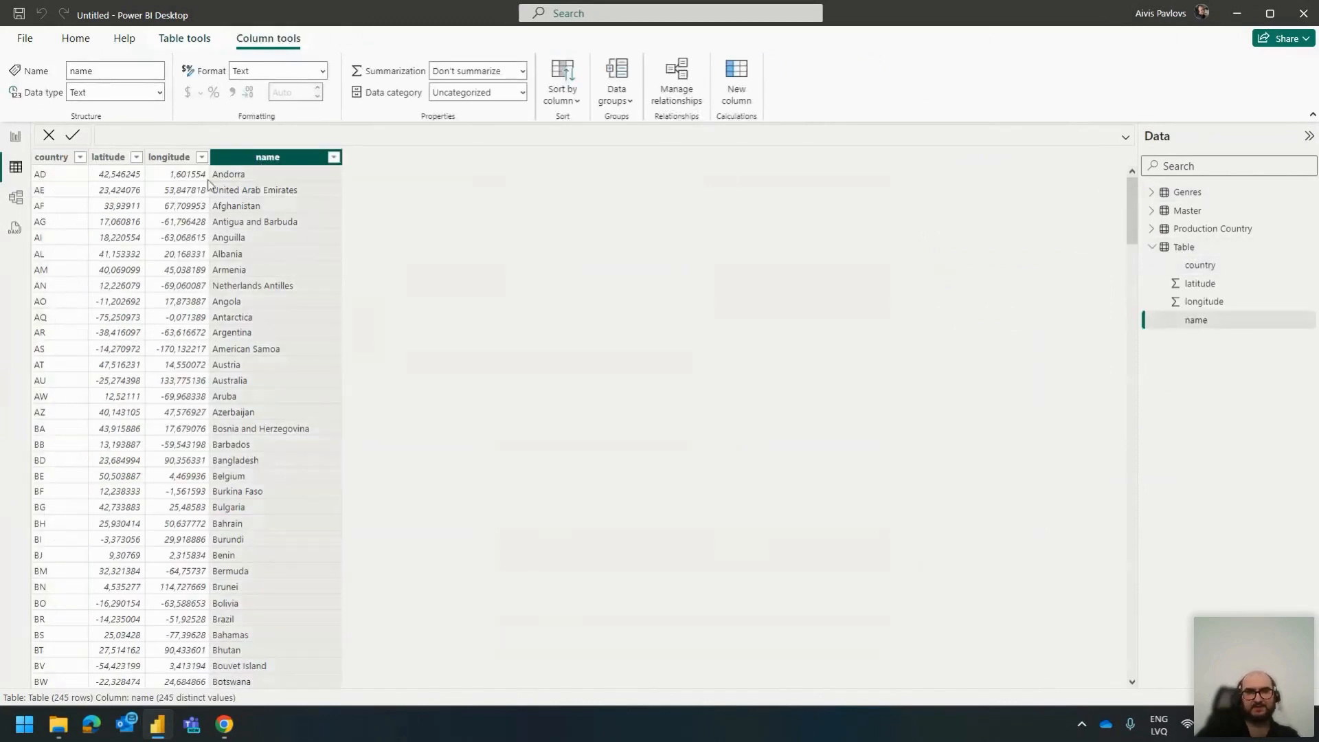
# Step: Create a model relationship from the name column of Table to production_countries in Production Country
pyautogui.click(15, 136)
pyautogui.click(15, 197)
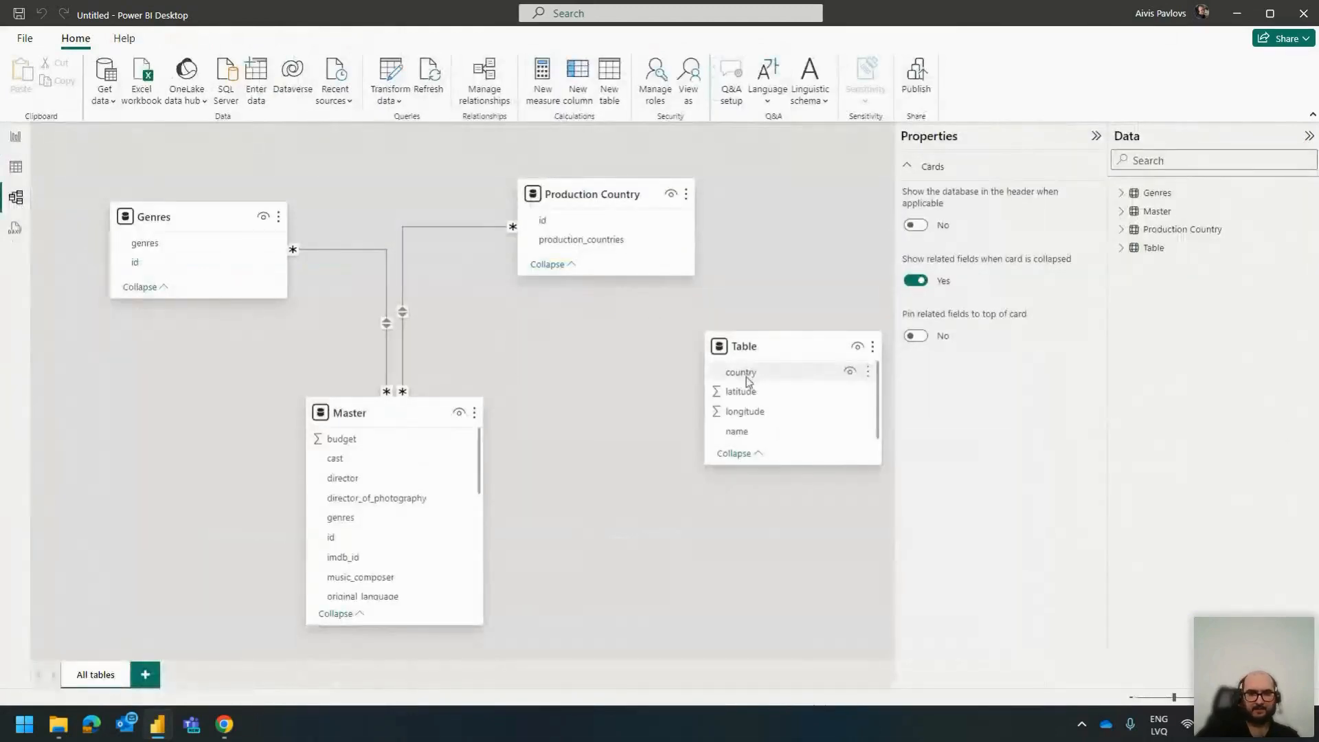
pyautogui.moveTo(737, 431); pyautogui.dragTo(605, 253)
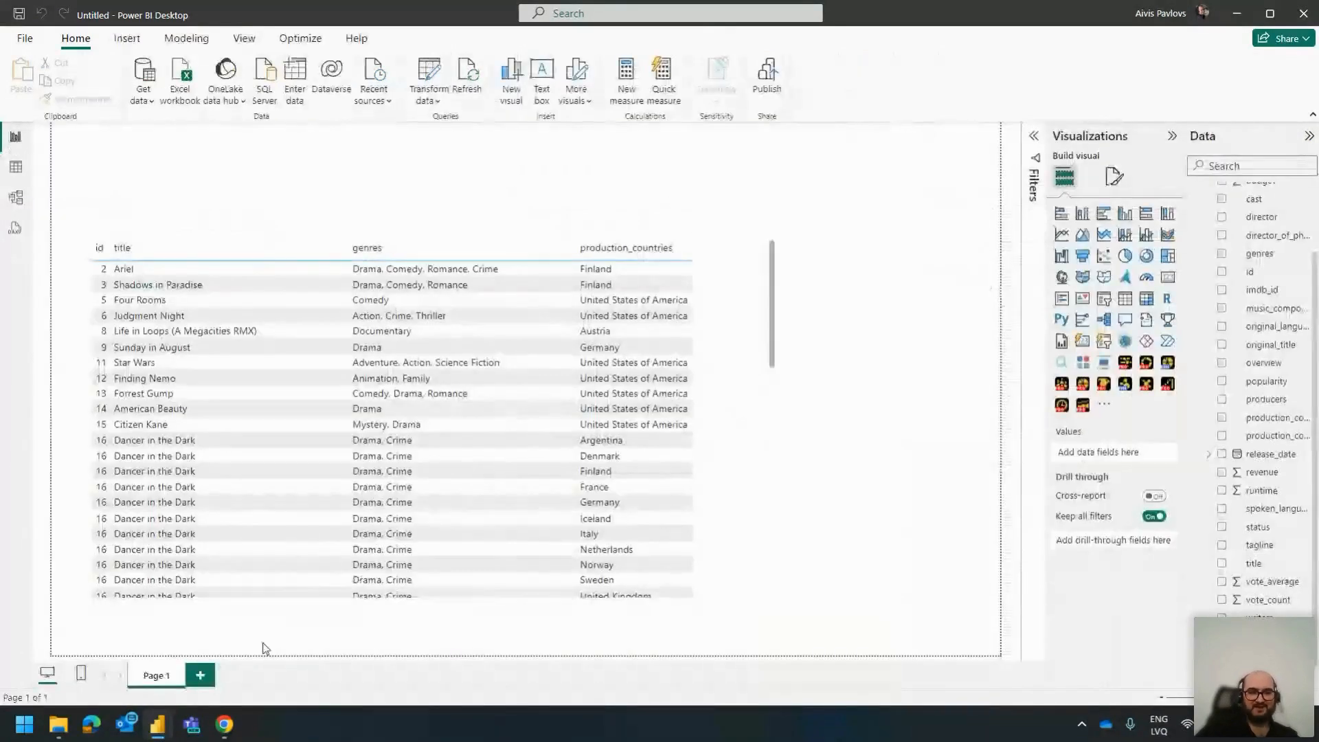
# Step: Add a new report page, place a Drill Down Map PRO visual on it and enlarge the visual
pyautogui.click(201, 675)
pyautogui.click(1104, 383)
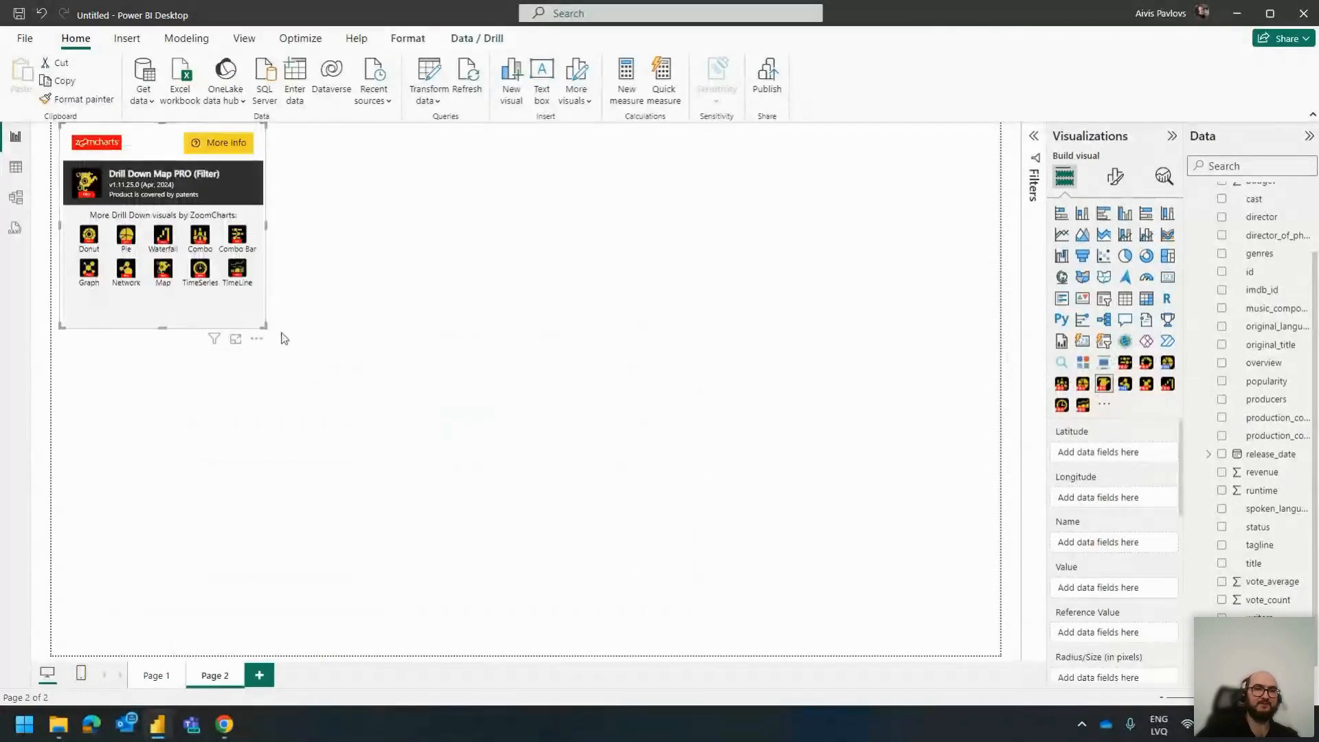
pyautogui.moveTo(265, 324); pyautogui.dragTo(534, 492)
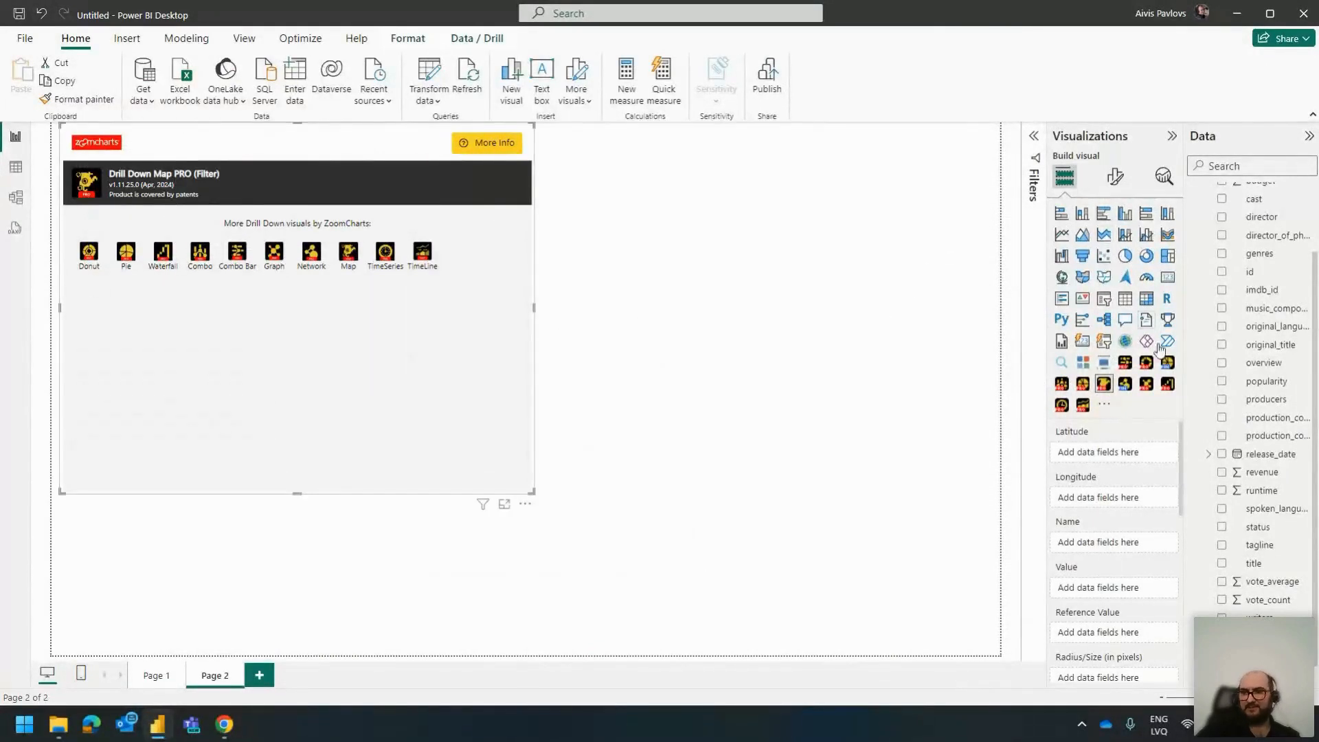
# Step: Assign the latitude and longitude columns of Table to the map's Latitude and Longitude fields and enlarge the map further
pyautogui.scroll(2, 1237, 291)
pyautogui.click(1199, 248)
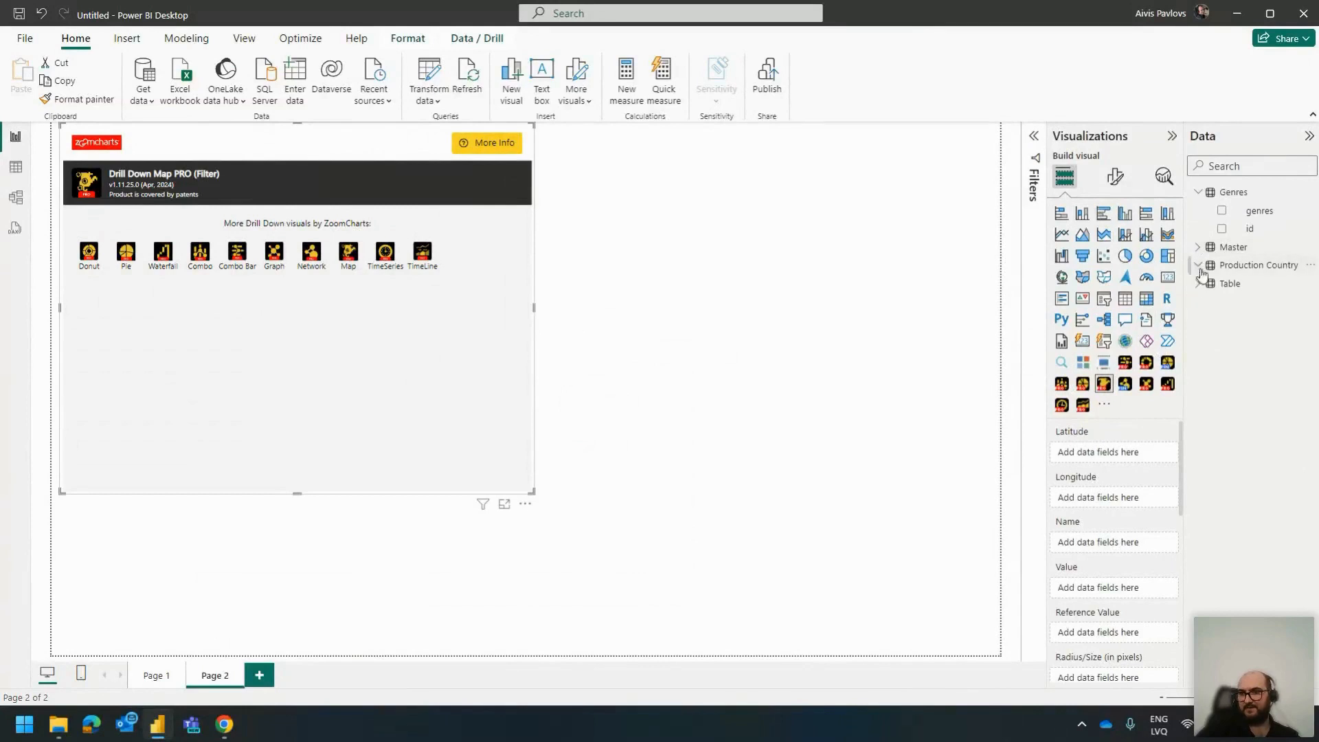
pyautogui.click(1198, 283)
pyautogui.click(1199, 193)
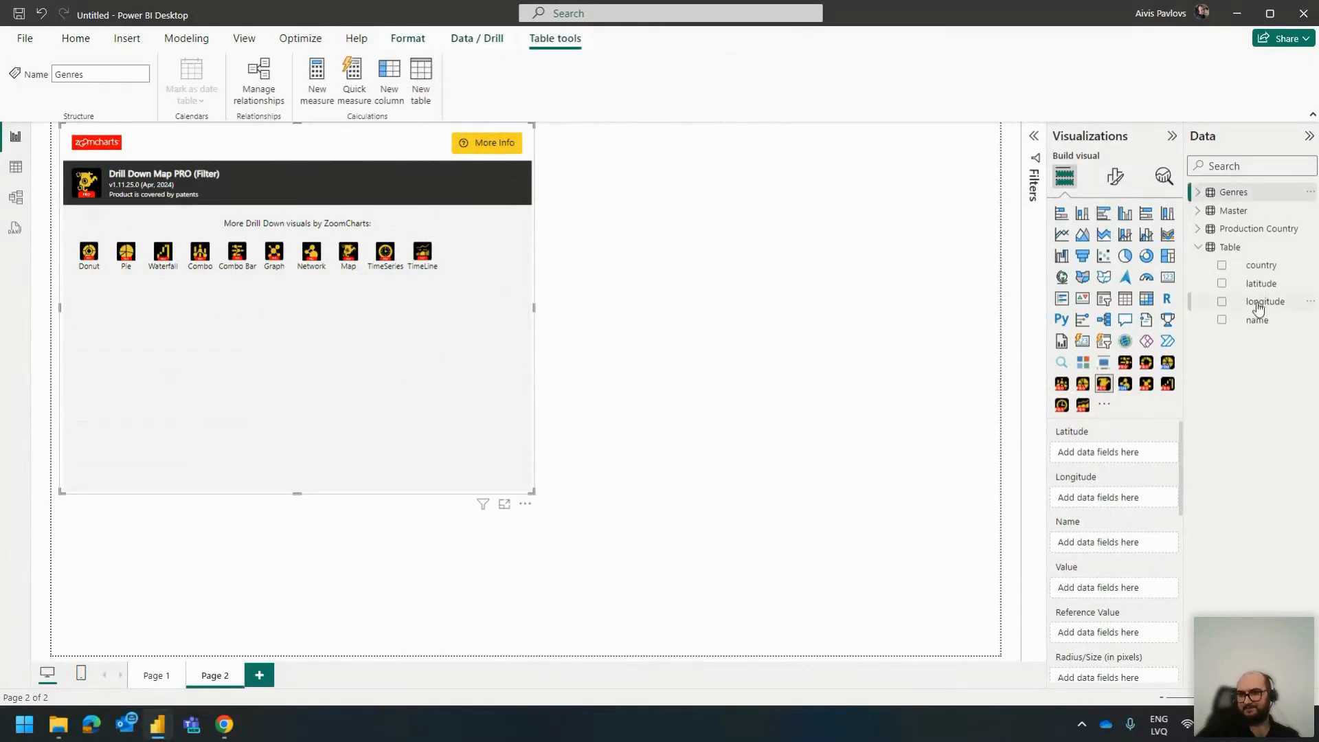
pyautogui.moveTo(1264, 284); pyautogui.dragTo(1119, 507)
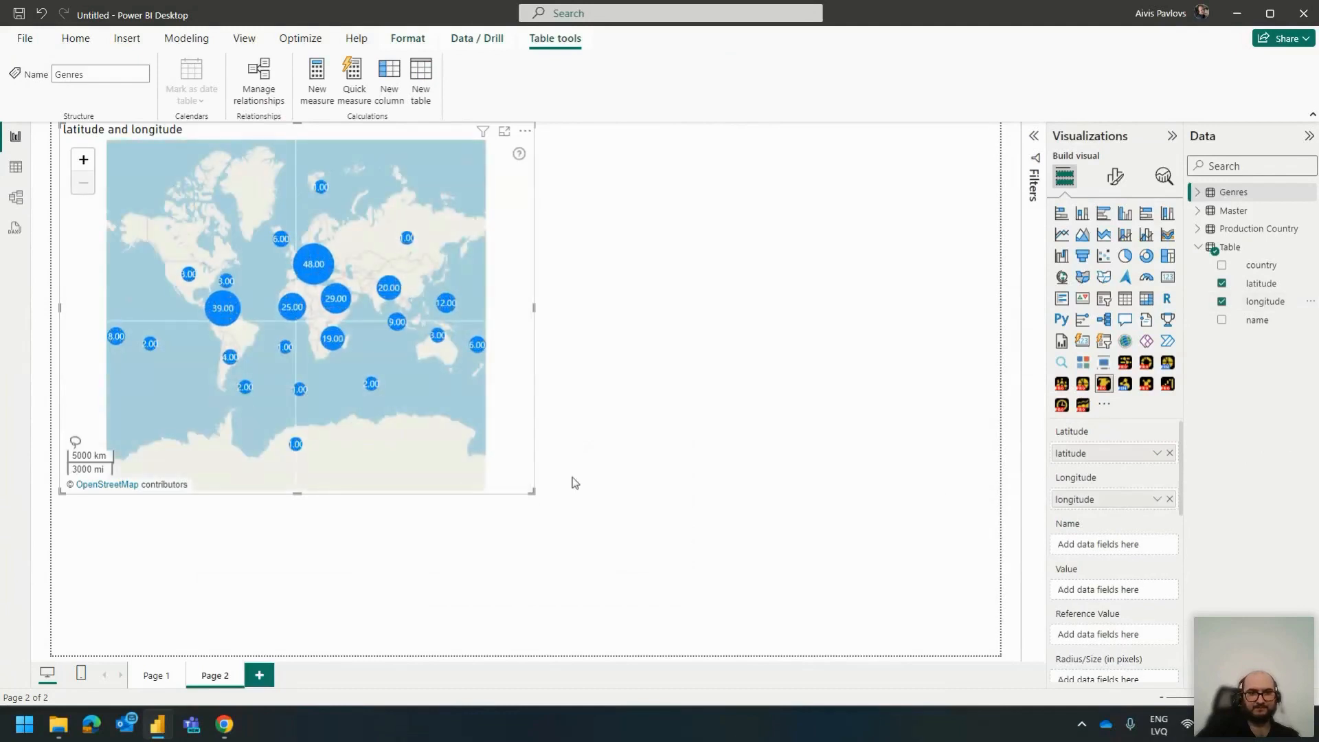
pyautogui.moveTo(534, 492); pyautogui.dragTo(792, 586)
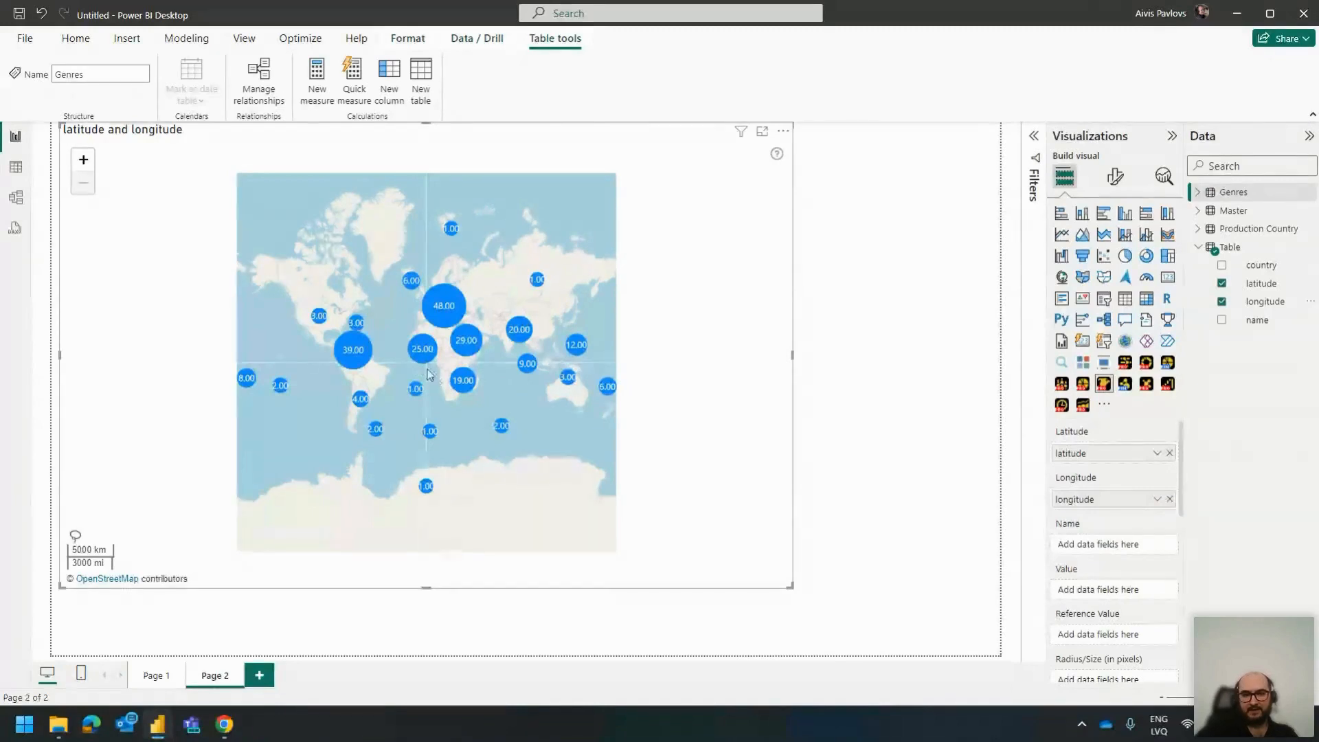
# Step: Zoom into the map marker in the ocean south of Accra and inspect its latitude and longitude tooltip
pyautogui.scroll(5, 427, 375)
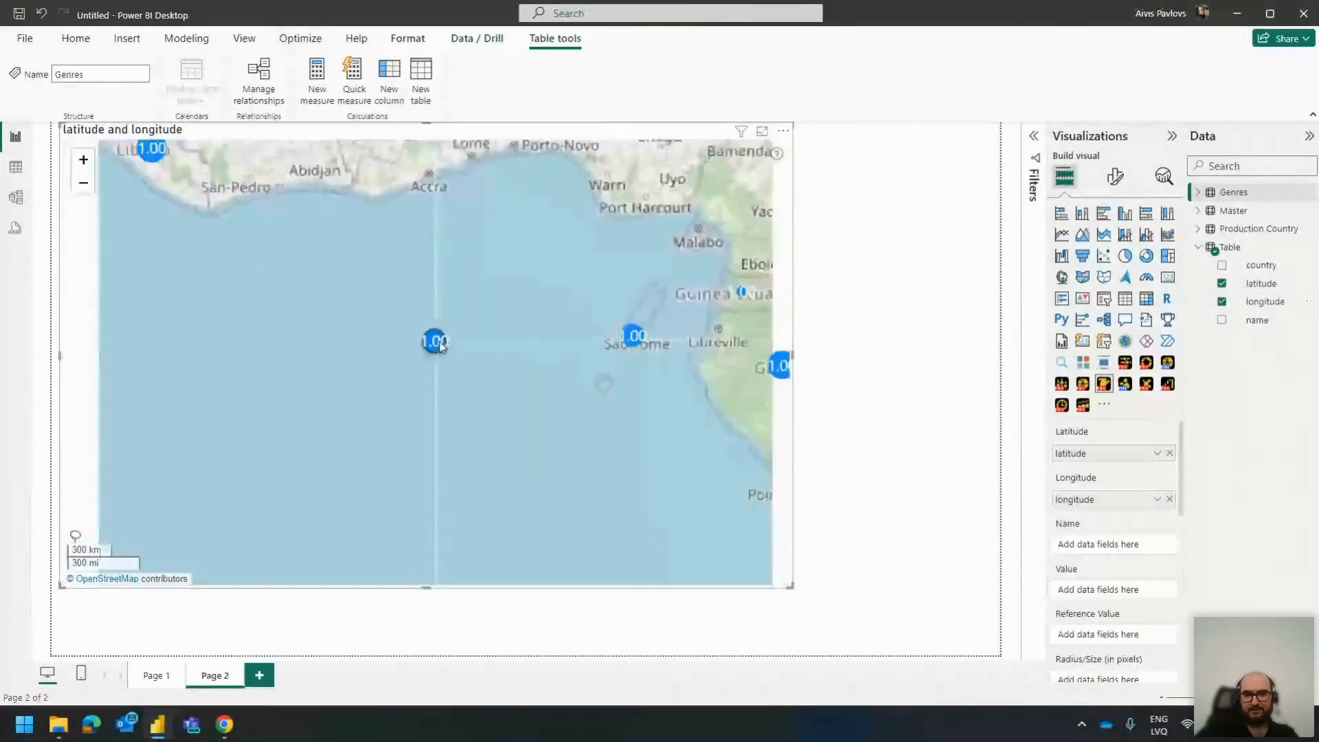
pyautogui.scroll(2, 437, 344)
pyautogui.click(431, 343)
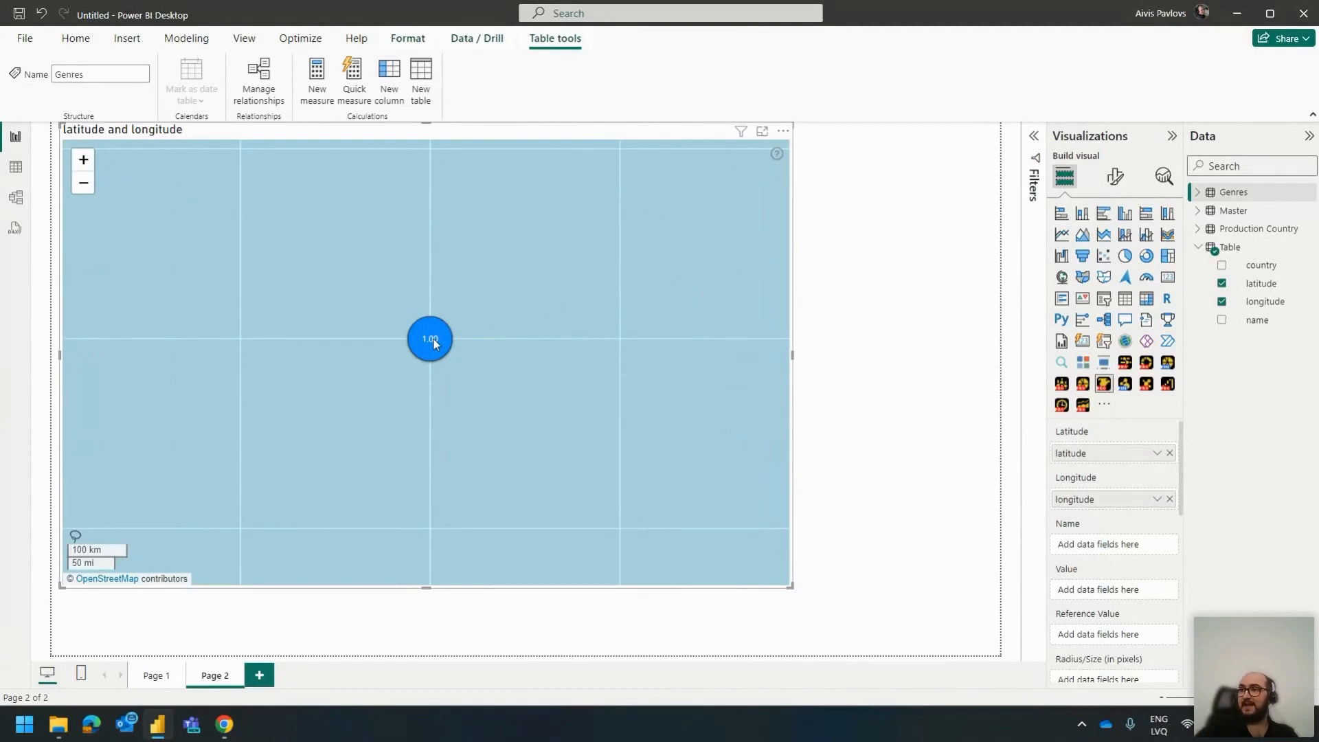
pyautogui.moveTo(432, 340)
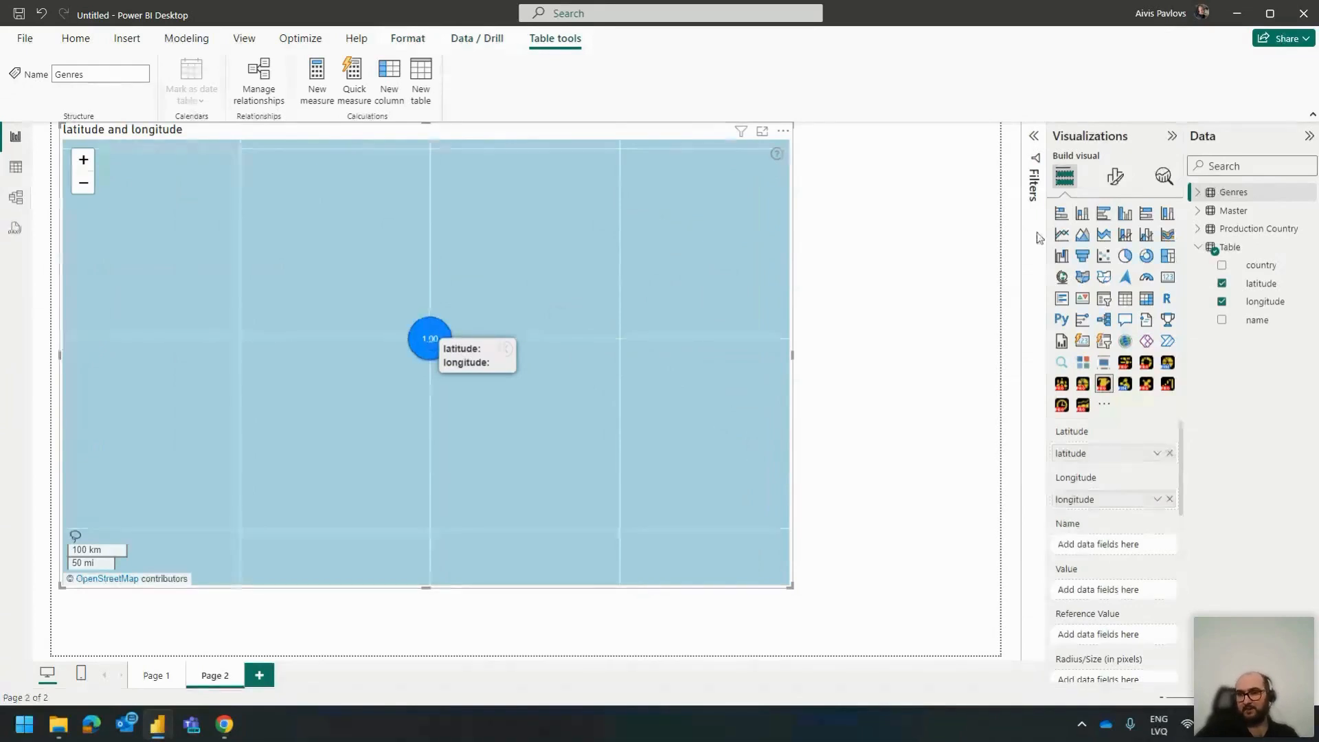
# Step: Build a table visual beside the map listing production_countries with the latitude column from Table, and check its rows
pyautogui.click(911, 227)
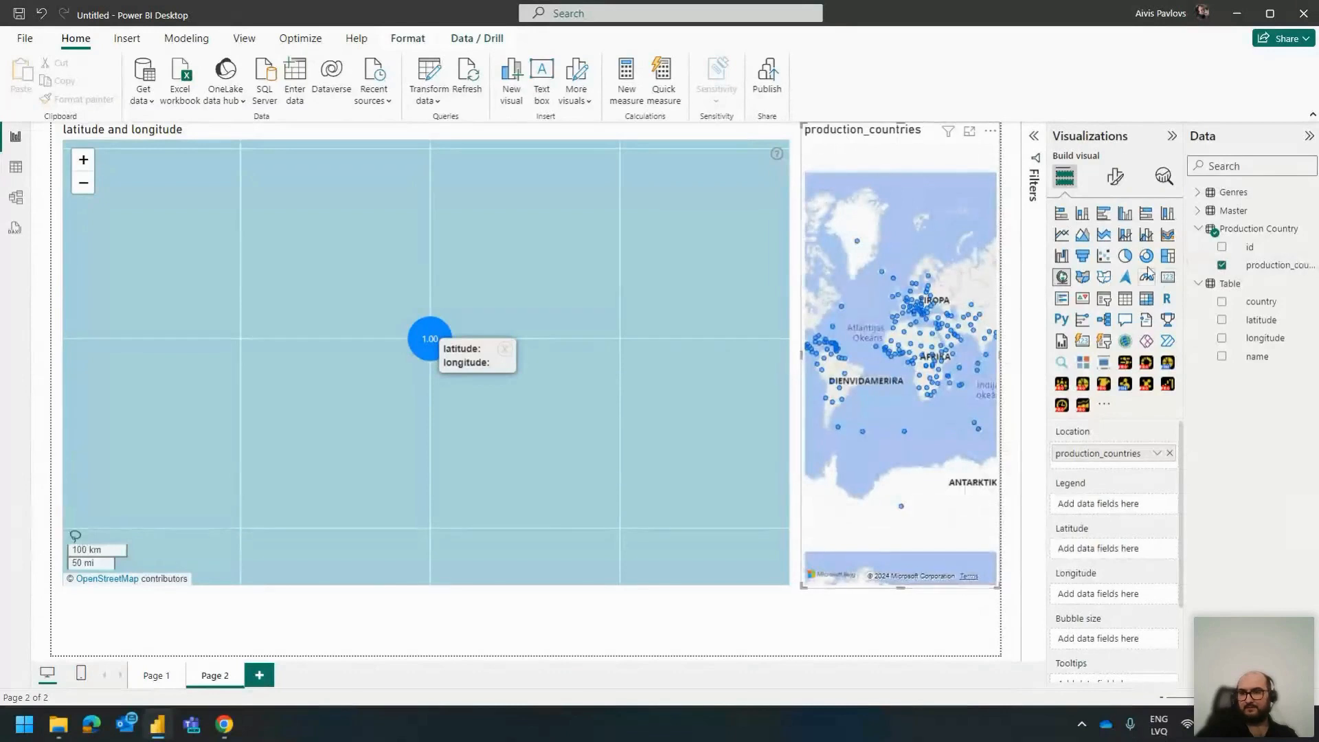
pyautogui.click(1123, 299)
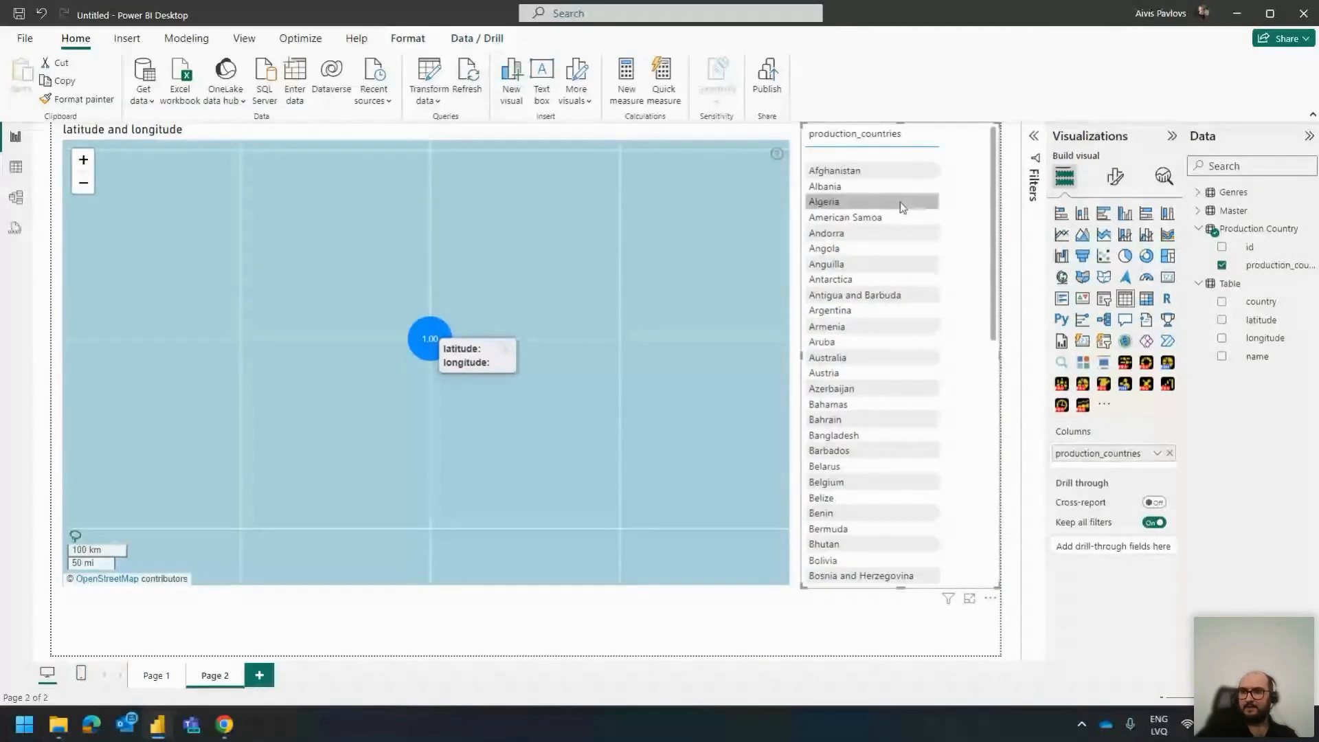
pyautogui.moveTo(1243, 318); pyautogui.dragTo(976, 246)
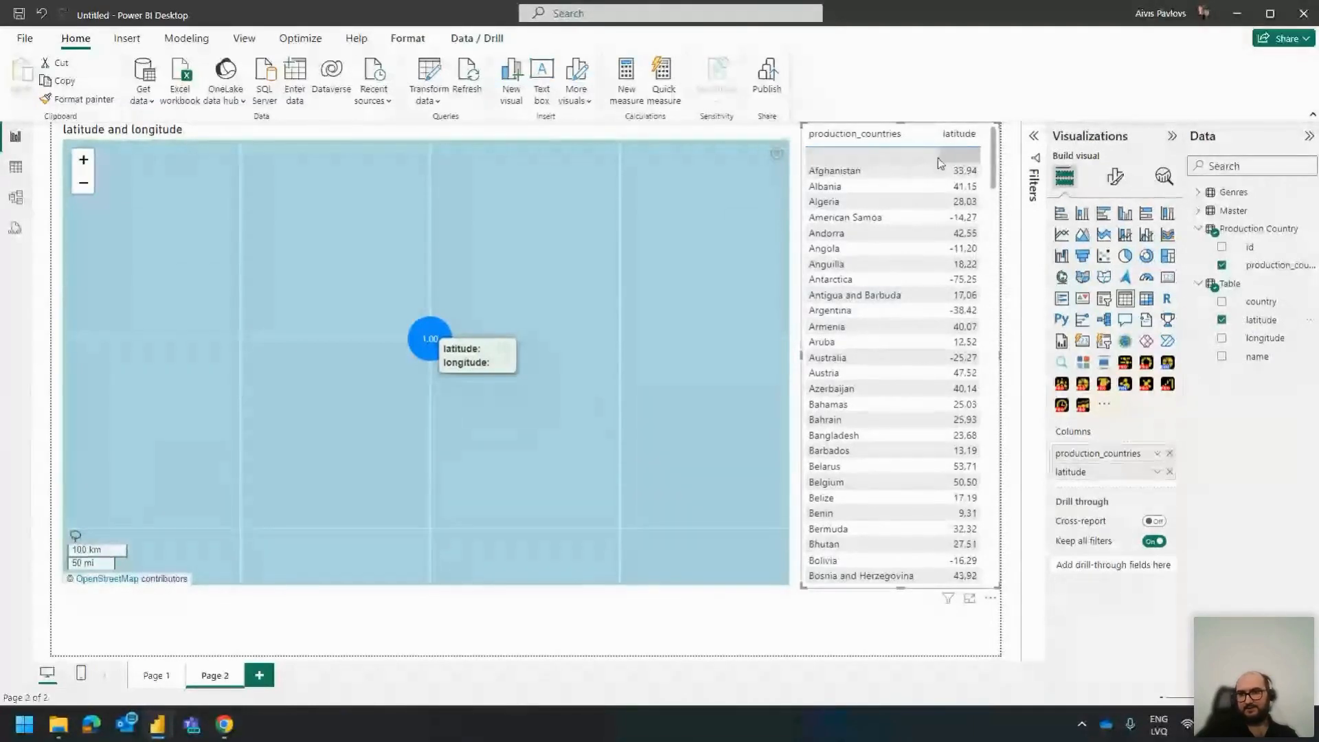
pyautogui.scroll(-3, 932, 192)
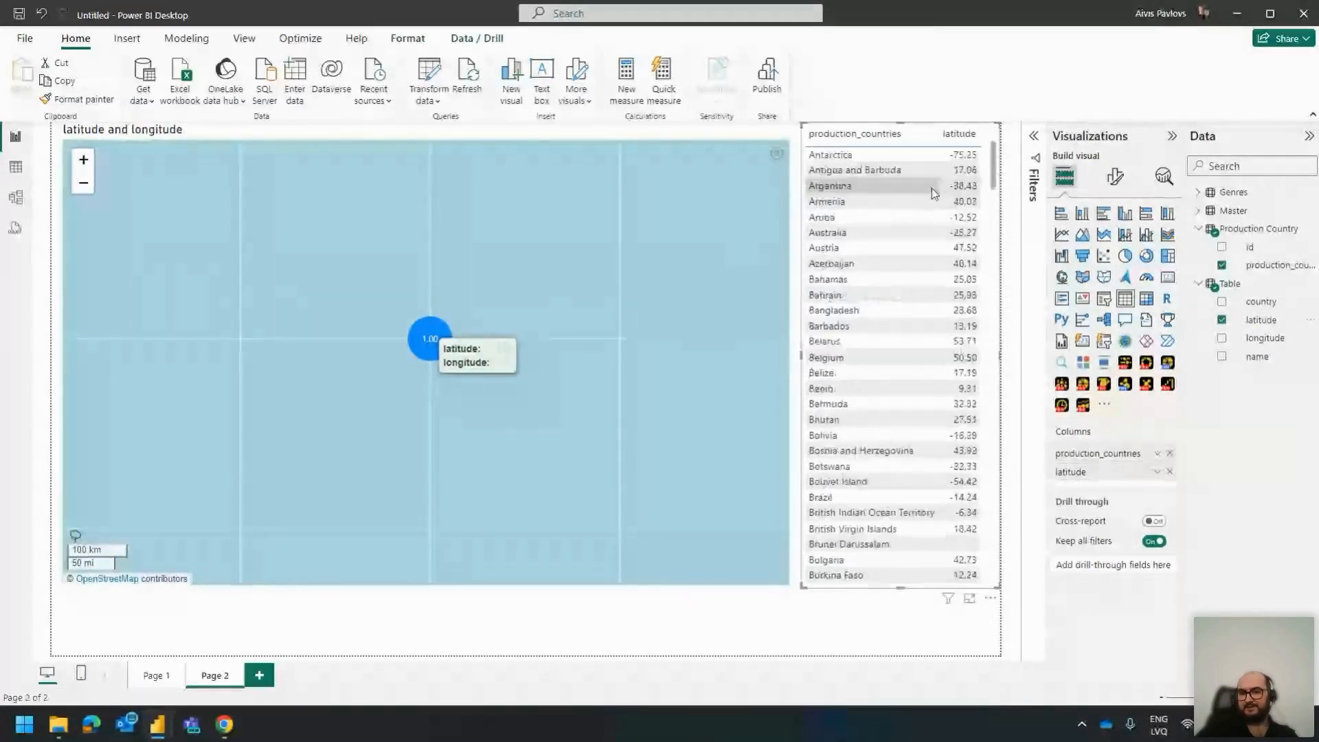
# Step: Add the latitude column of Table as a filter on all pages, using advanced filtering with the condition is not blank, and apply it
pyautogui.scroll(3, 931, 191)
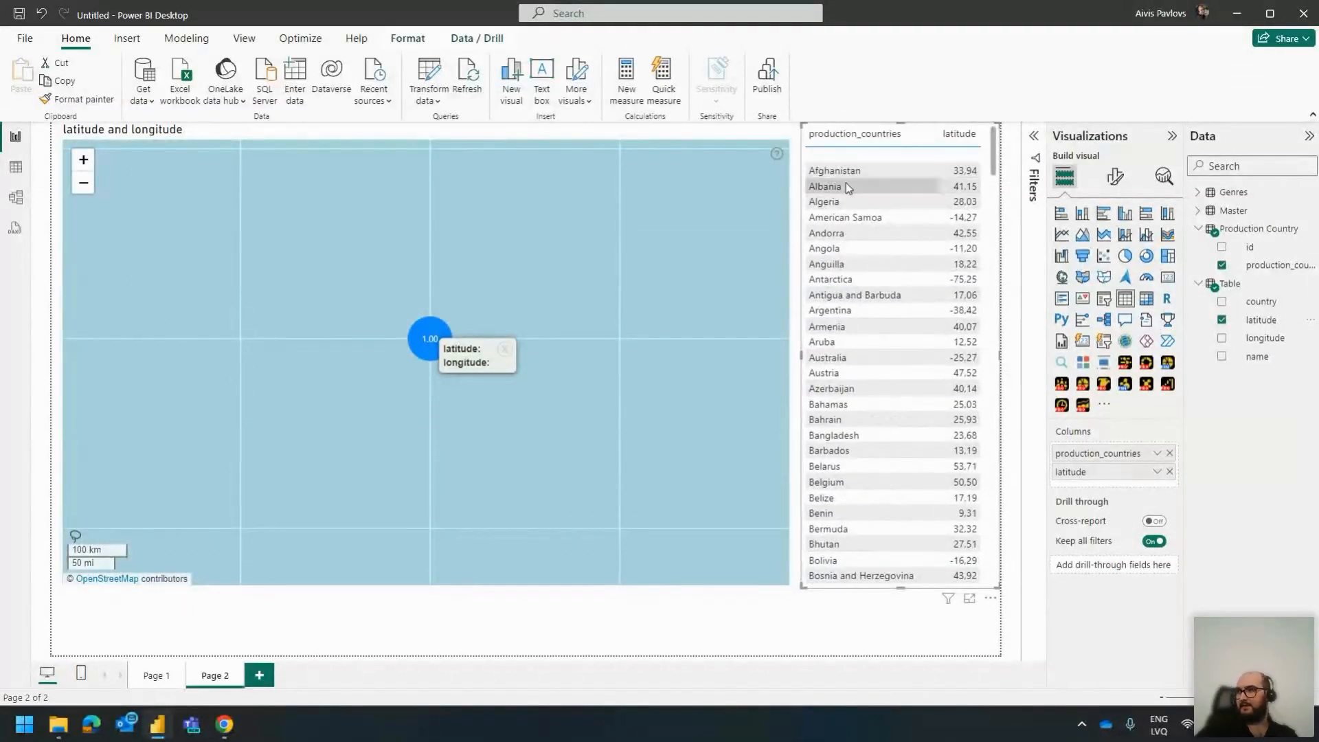
pyautogui.click(1036, 150)
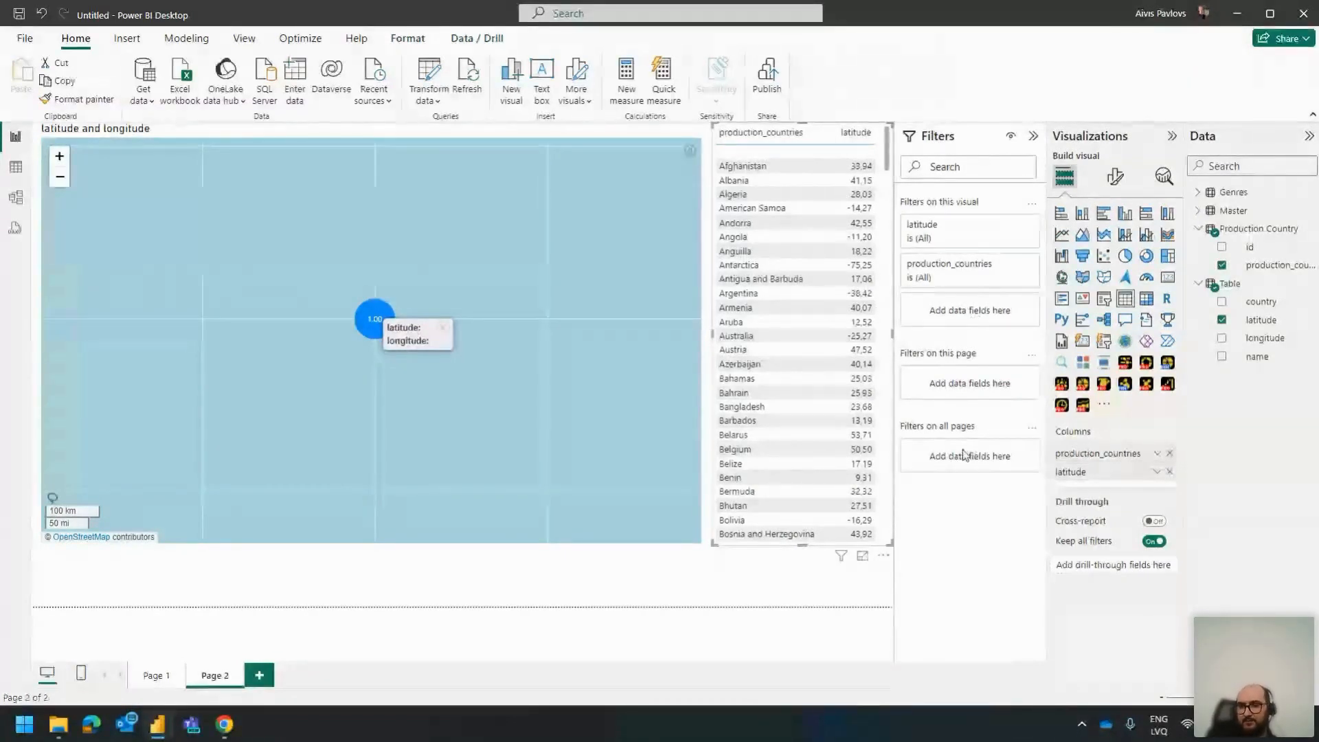
pyautogui.moveTo(1263, 320); pyautogui.dragTo(1001, 446)
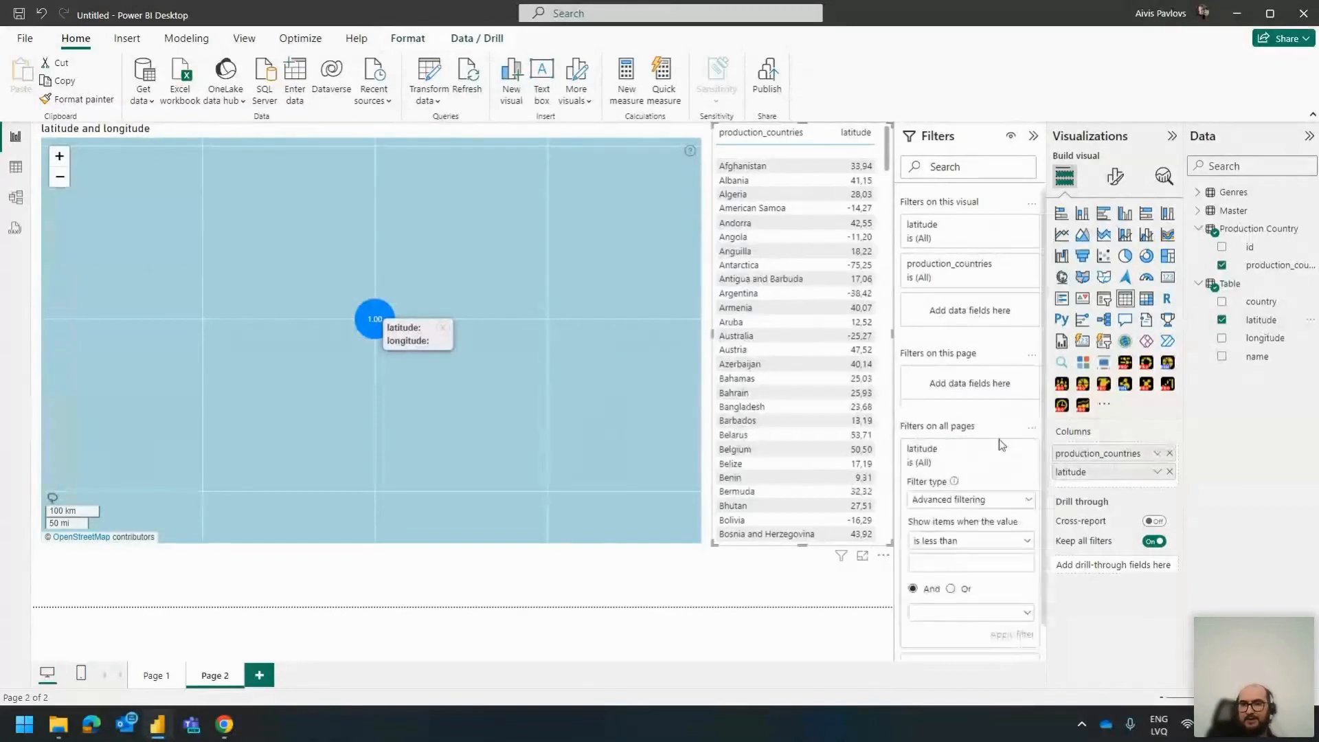
pyautogui.click(966, 500)
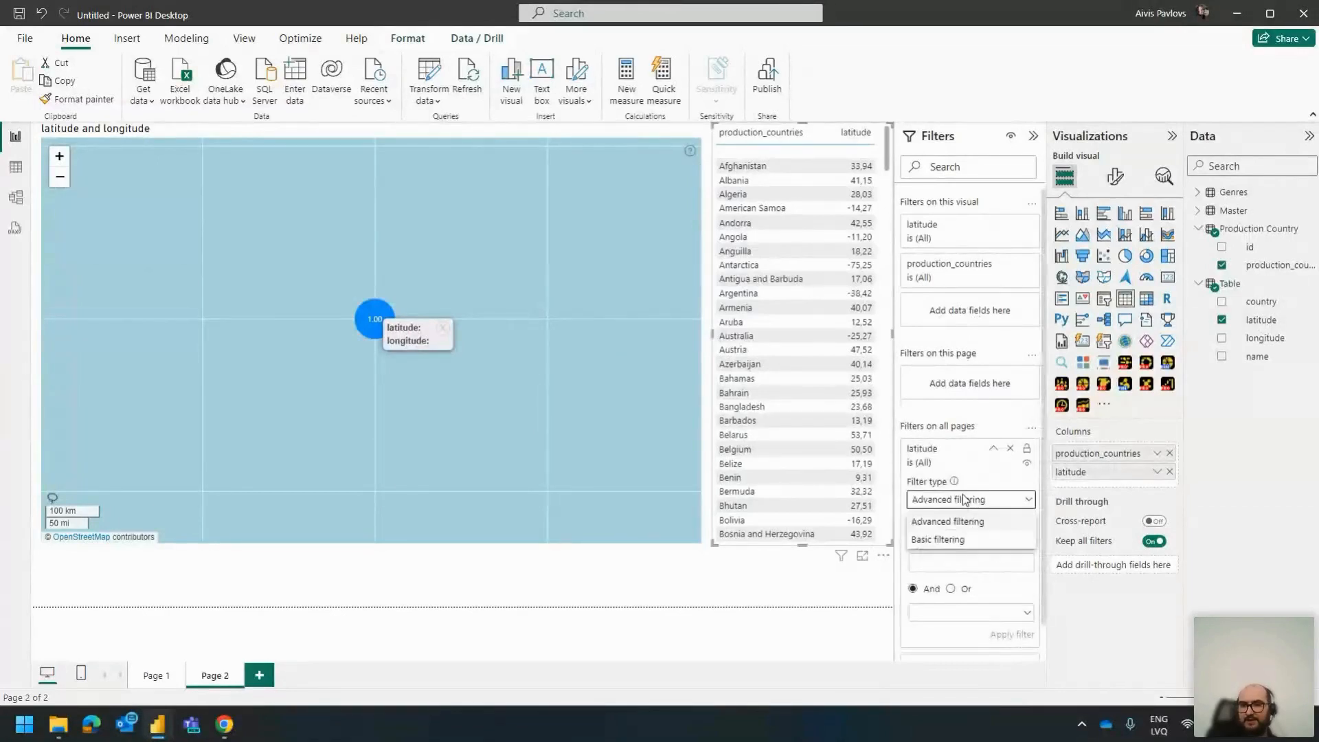
pyautogui.click(941, 540)
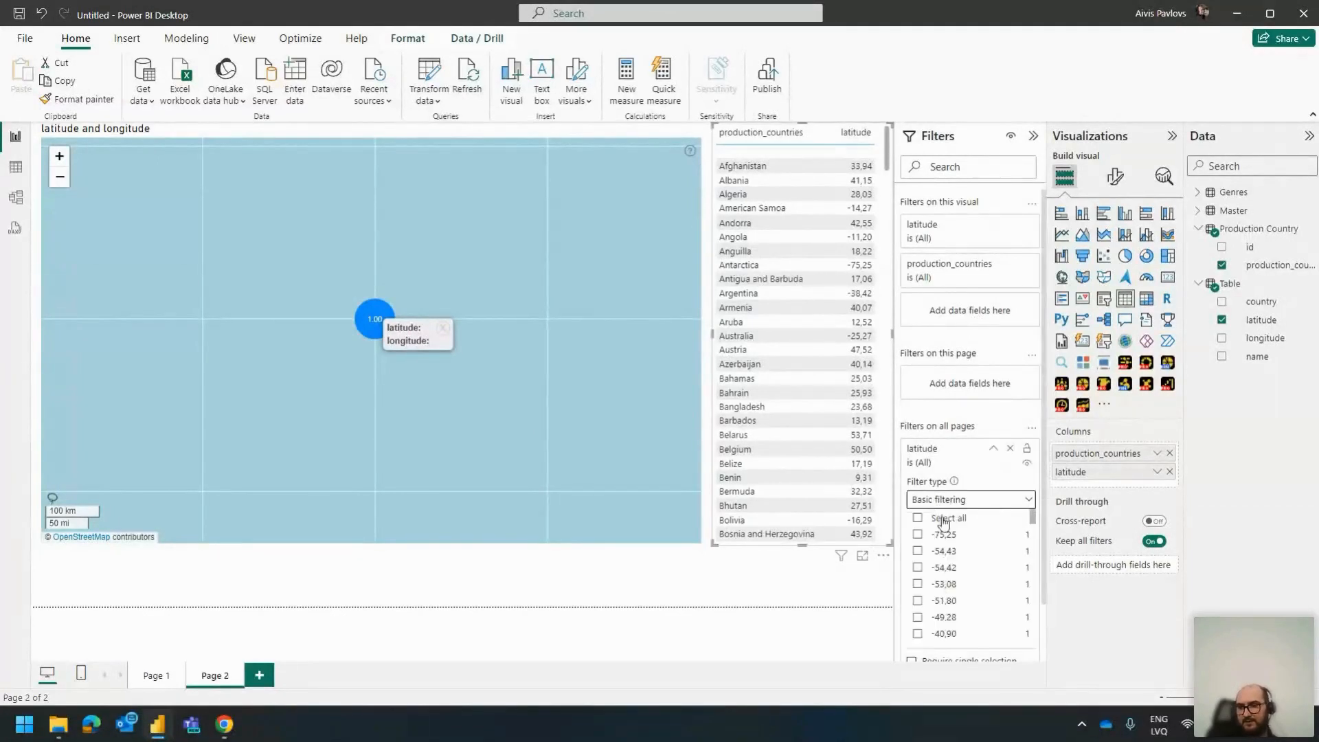
pyautogui.click(951, 502)
pyautogui.click(962, 517)
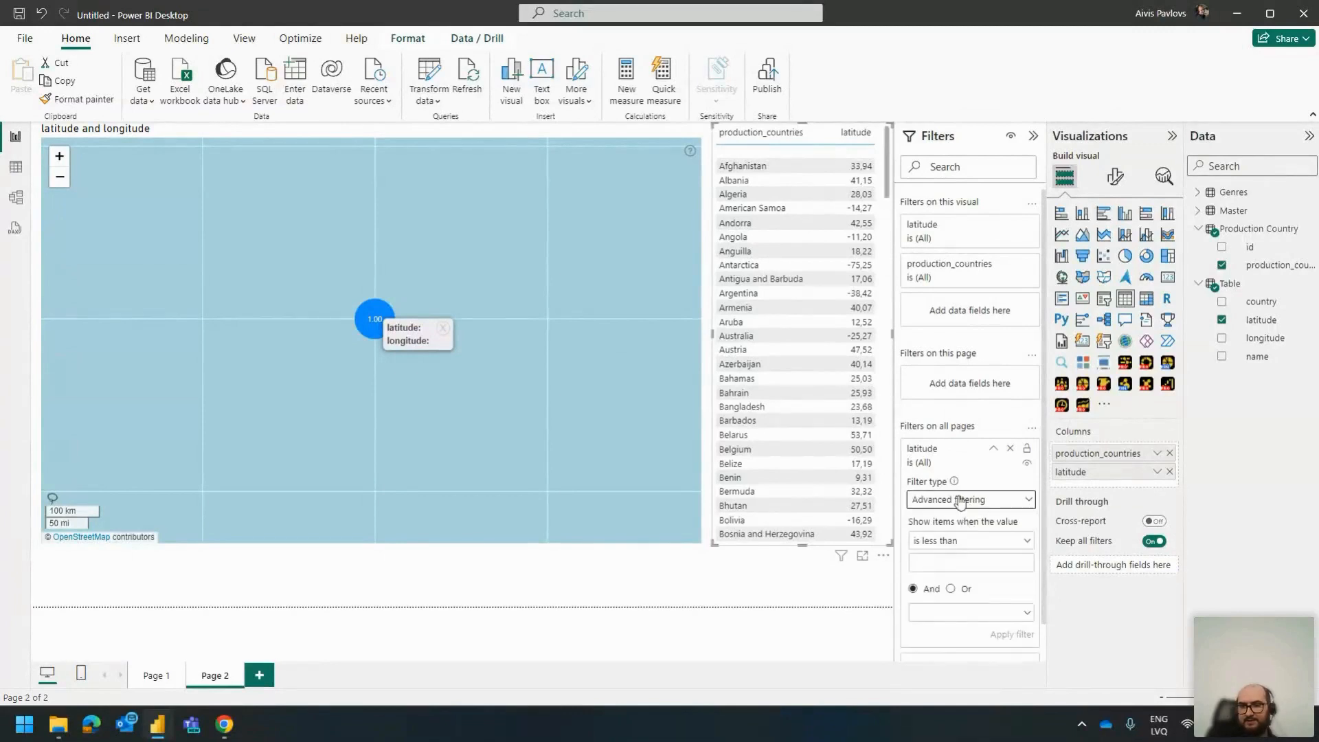
pyautogui.click(987, 541)
pyautogui.click(957, 513)
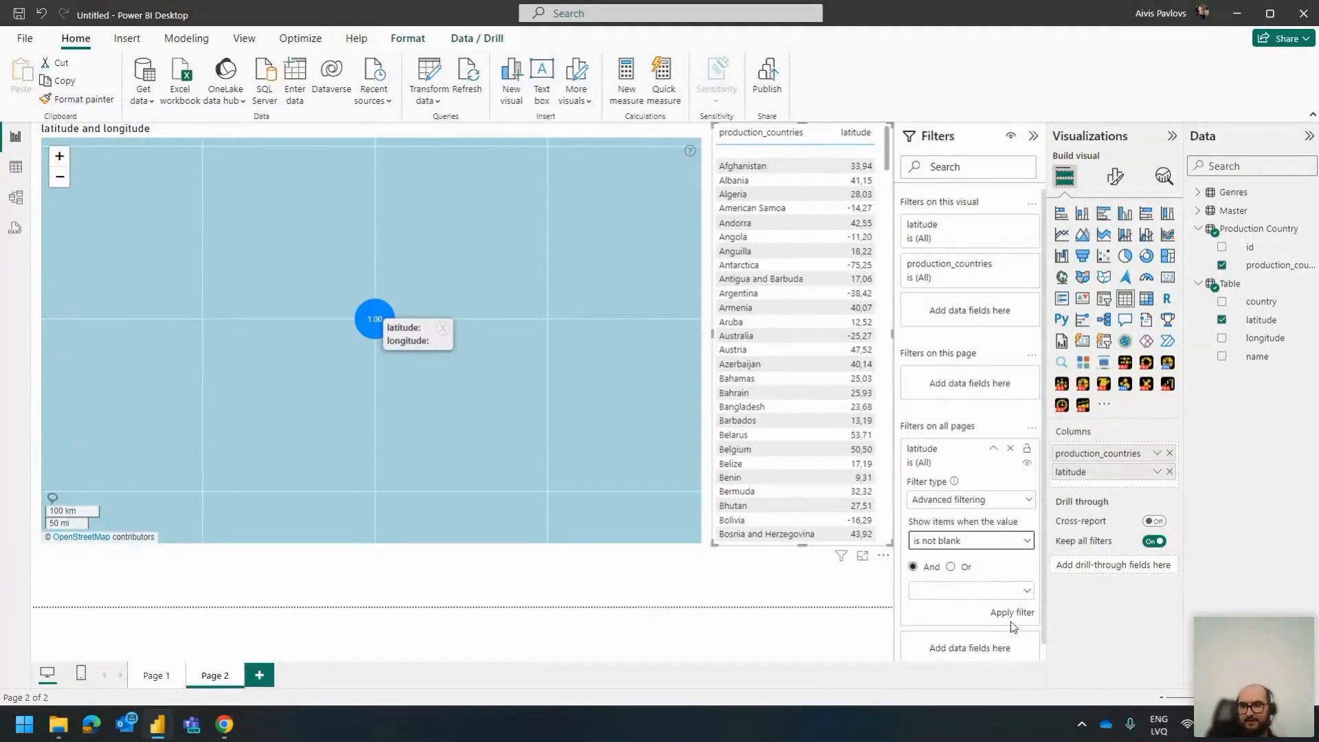
pyautogui.click(1009, 613)
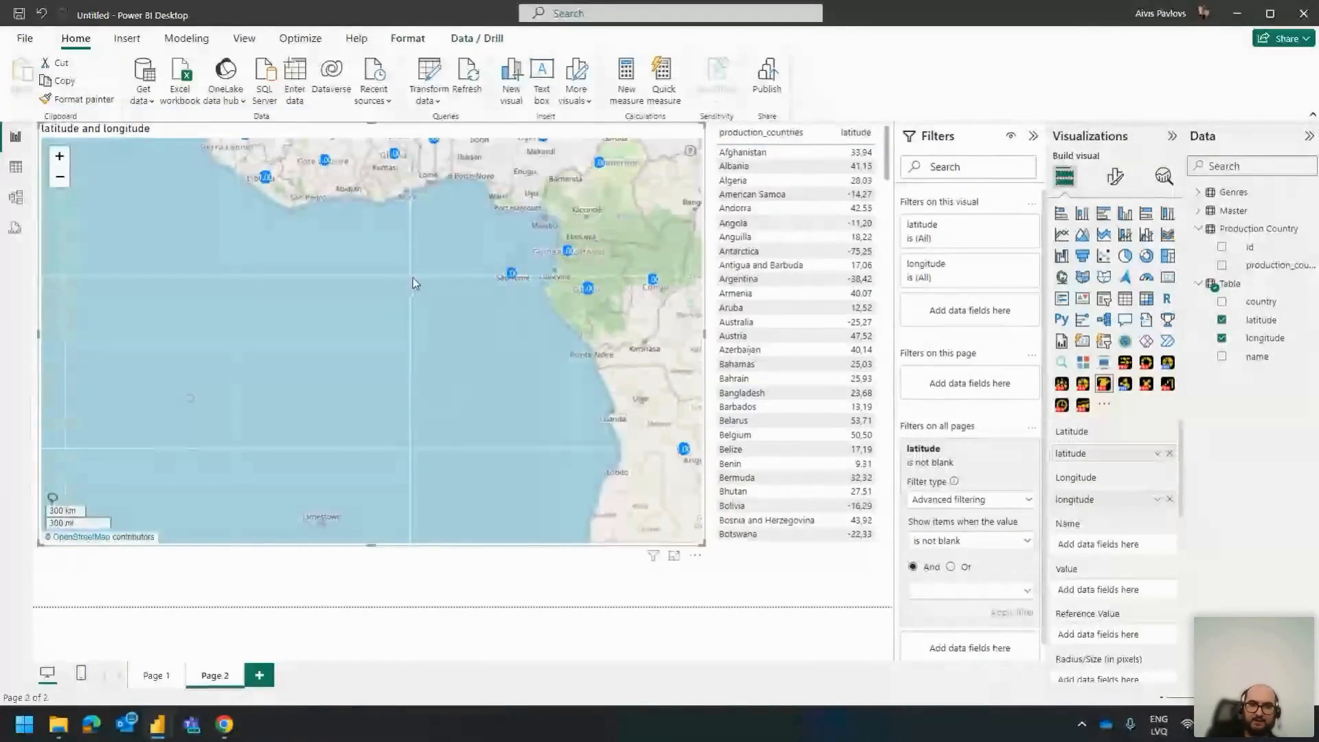
# Step: Zoom out and pan across the map to examine how the country markers are distributed worldwide
pyautogui.moveTo(301, 274); pyautogui.dragTo(483, 377)
pyautogui.scroll(-2, 474, 375)
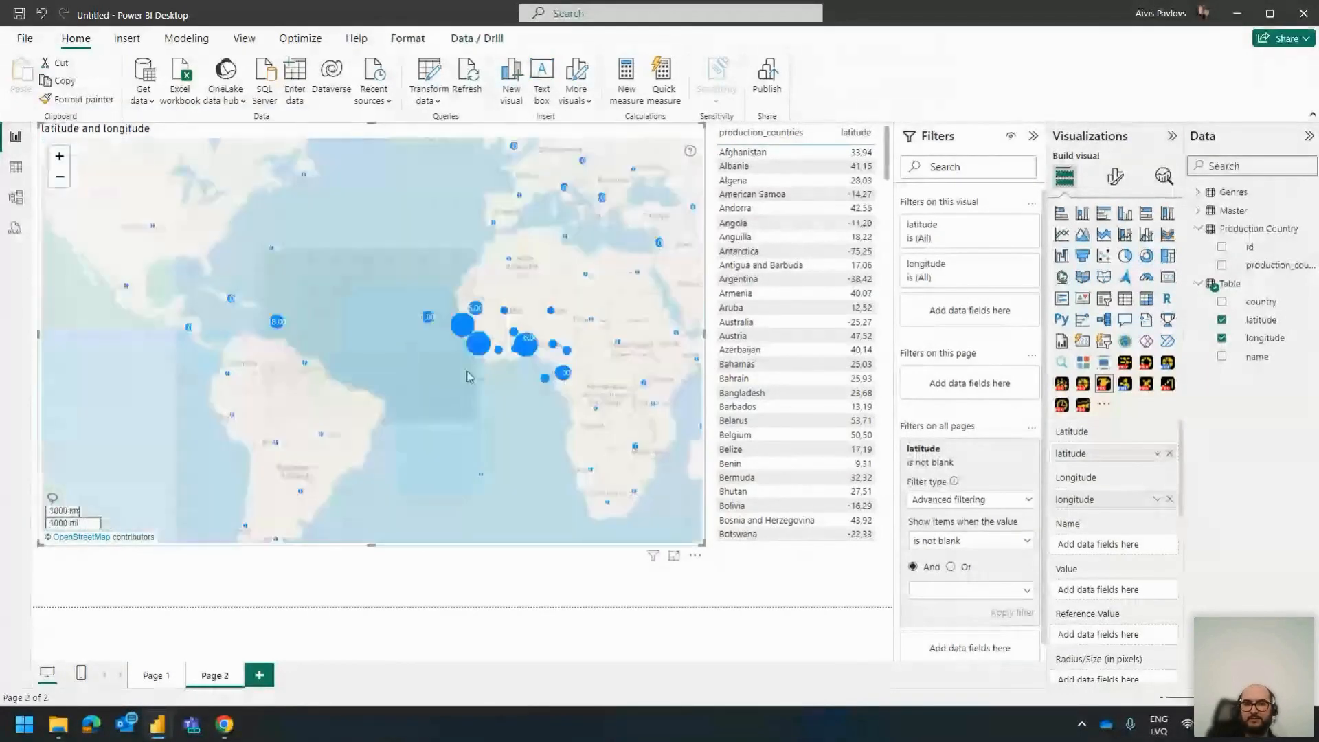
pyautogui.moveTo(342, 301); pyautogui.dragTo(471, 390)
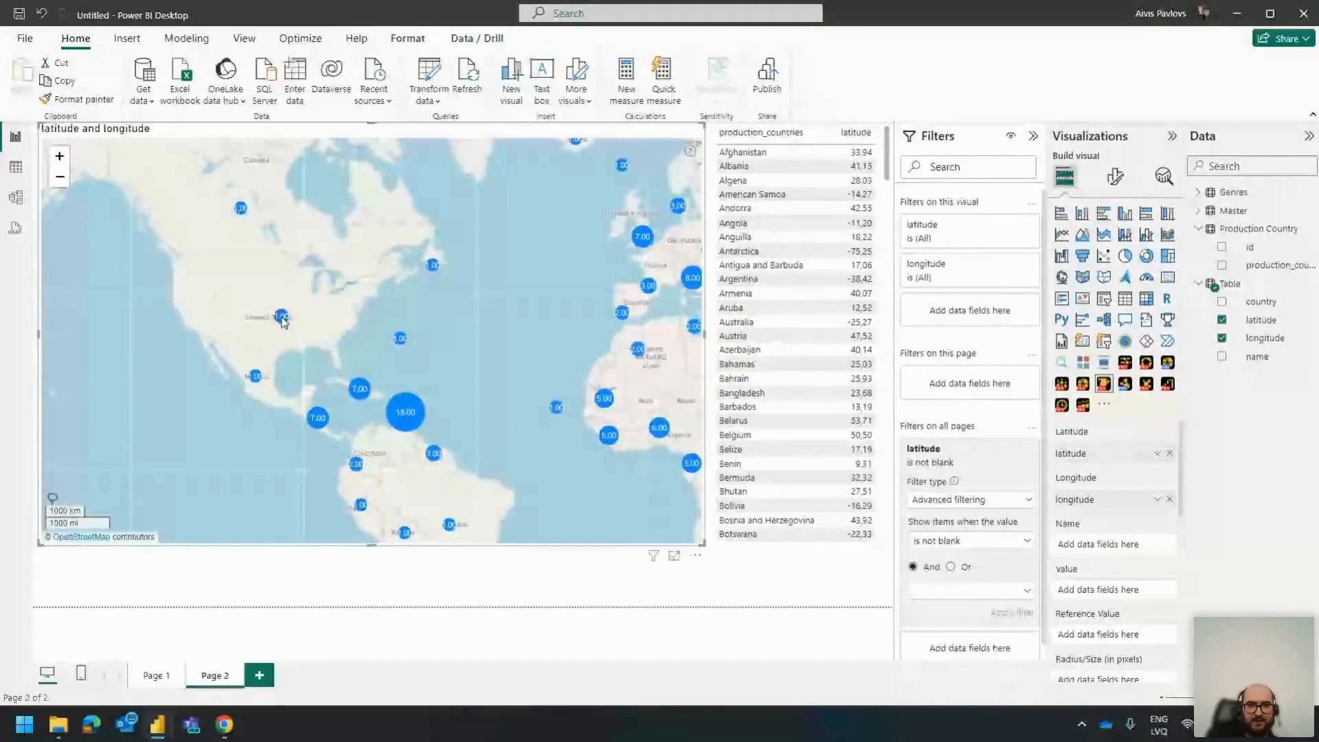
pyautogui.scroll(-2, 406, 323)
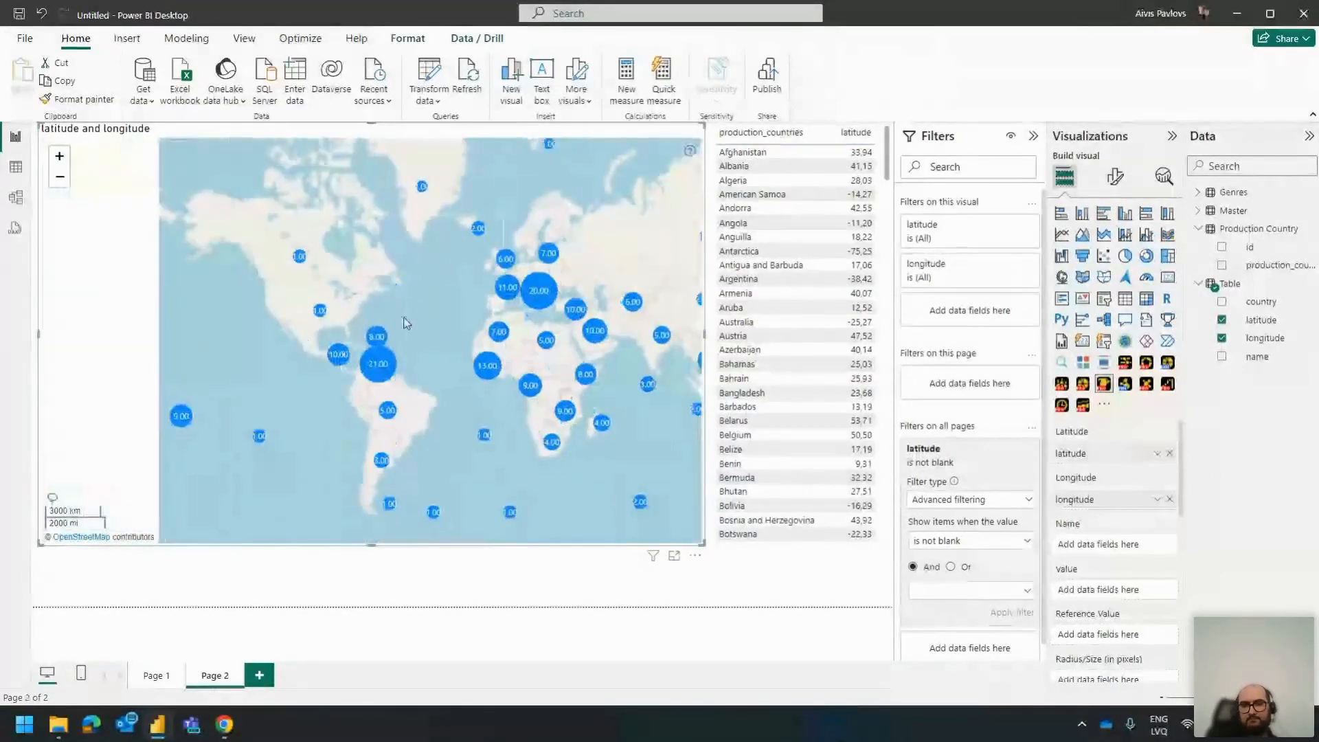
pyautogui.moveTo(406, 323); pyautogui.dragTo(306, 289)
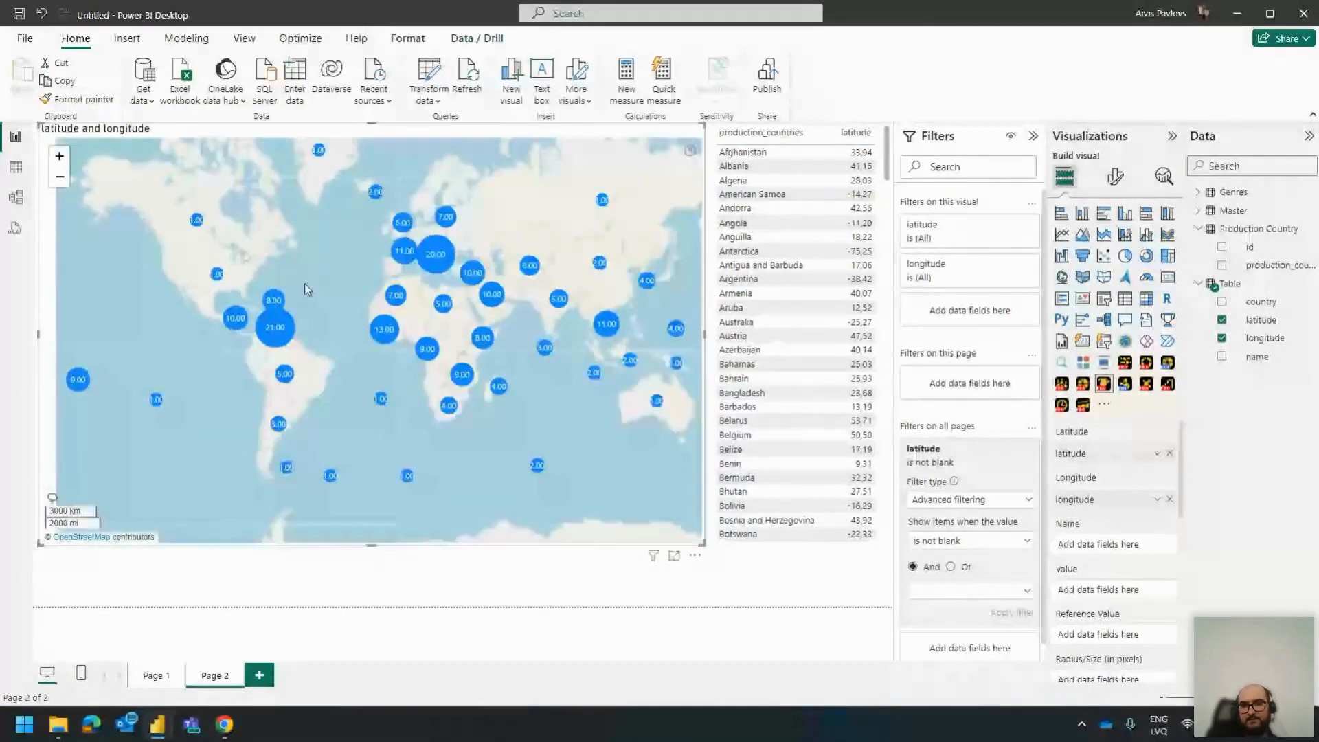
pyautogui.scroll(-2, 339, 383)
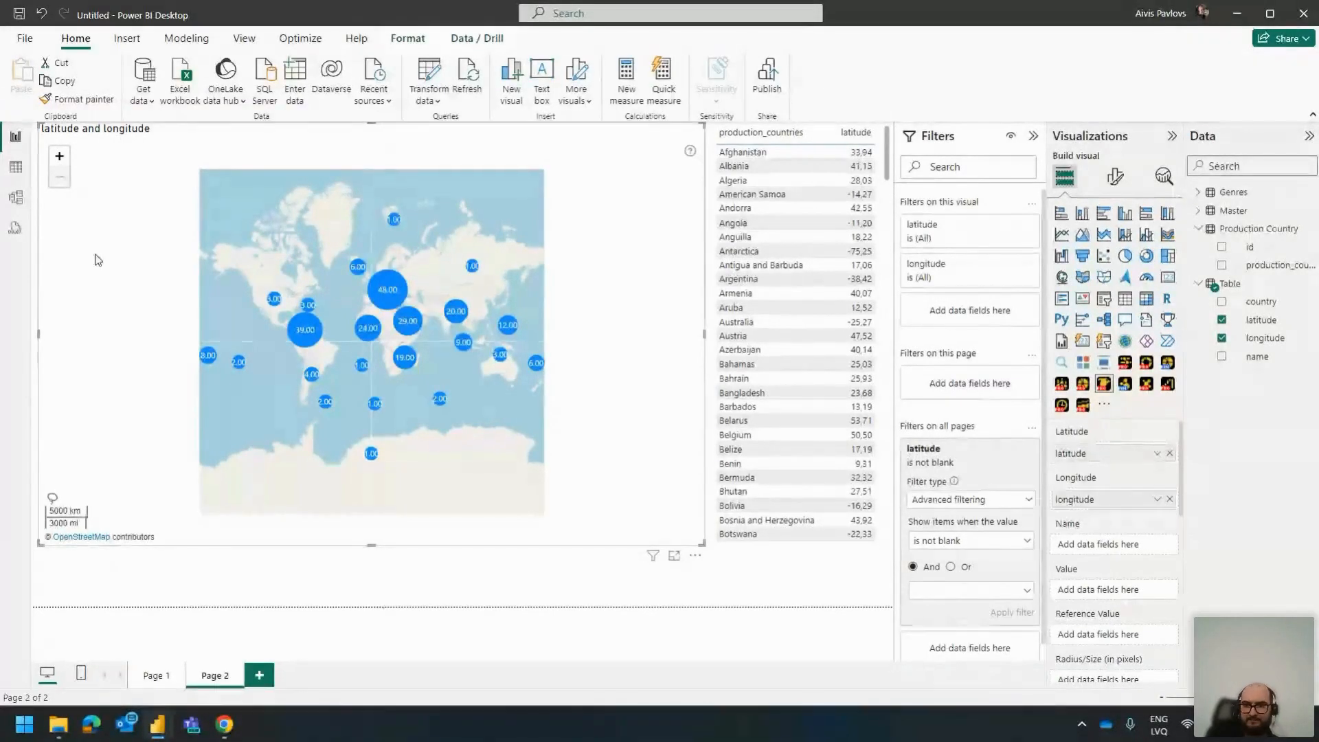
# Step: Add a new report page, place a Drill Down Timeline PRO visual on it and enlarge it across most of the page
pyautogui.click(260, 676)
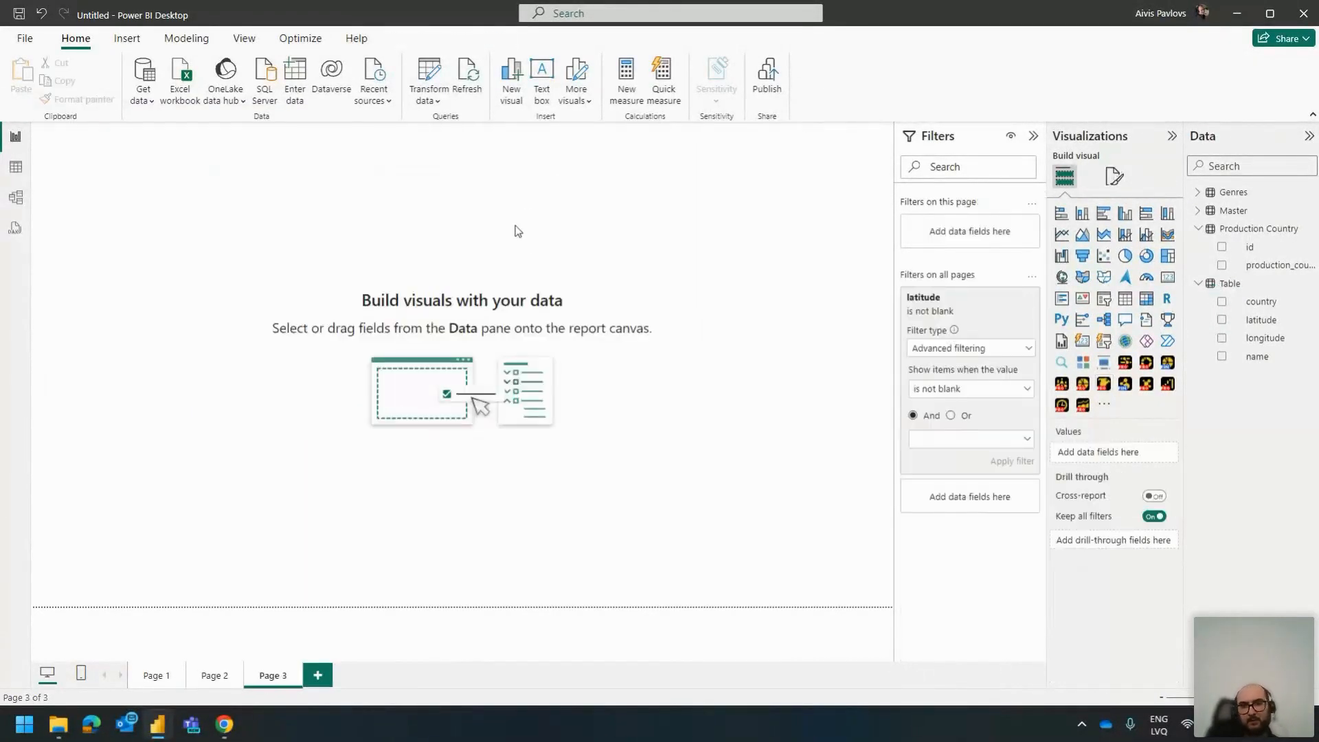
pyautogui.click(963, 145)
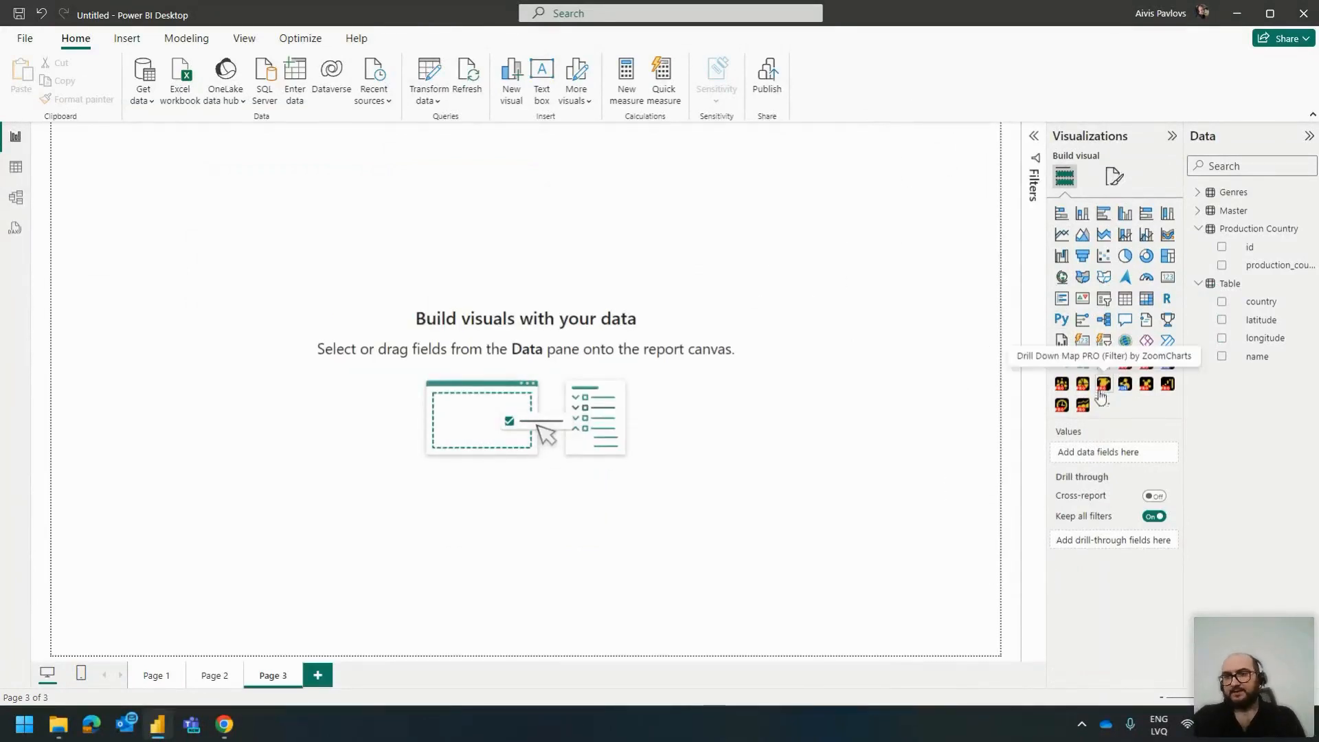
pyautogui.click(1083, 406)
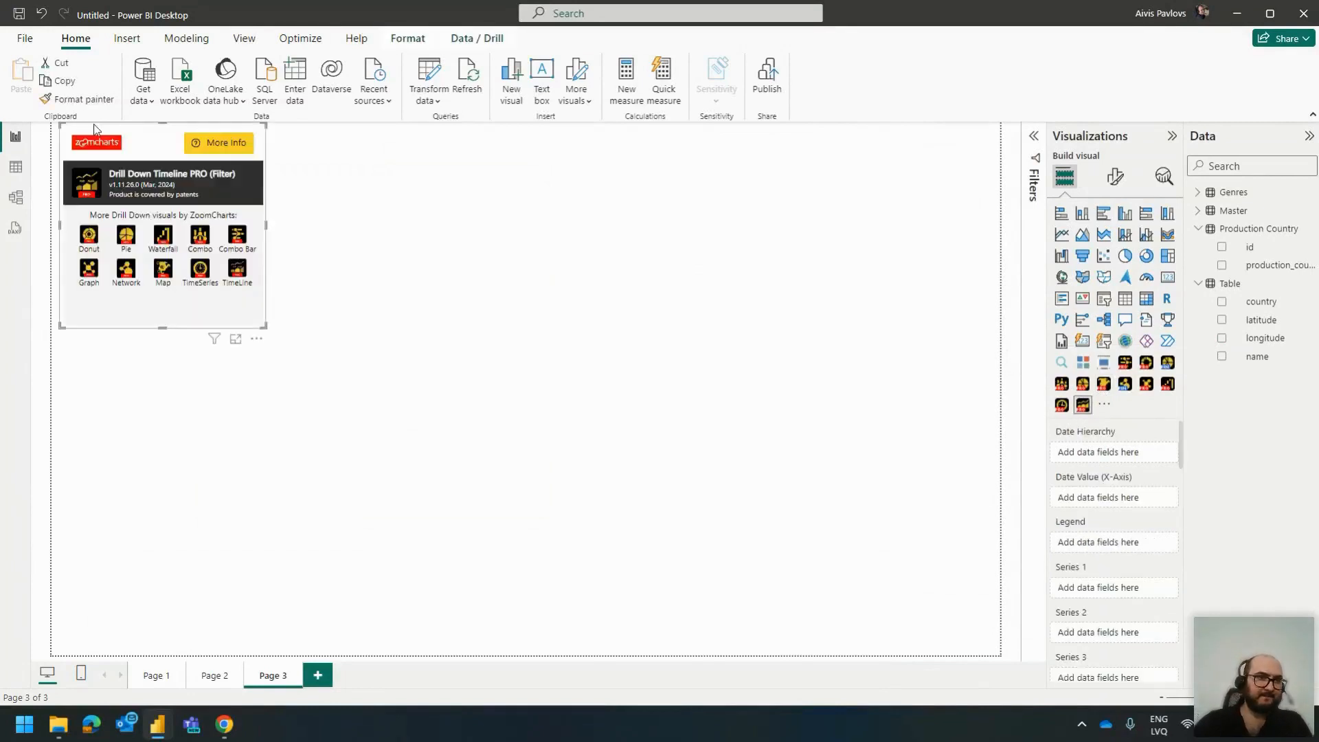
pyautogui.moveTo(216, 319); pyautogui.dragTo(865, 538)
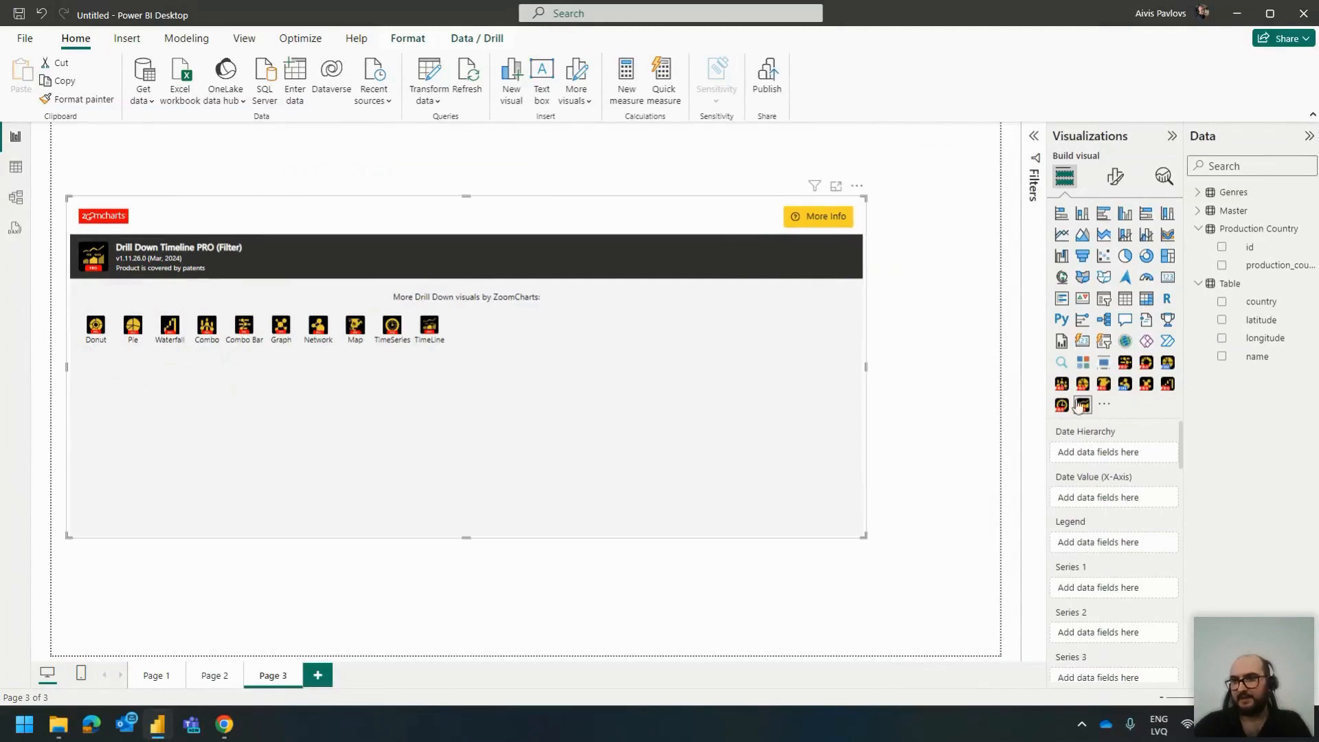
# Step: Assign Master's release_date to the timeline's Date Hierarchy and Date Value (X-Axis) fields, and id to Series 1 as a count
pyautogui.click(1200, 210)
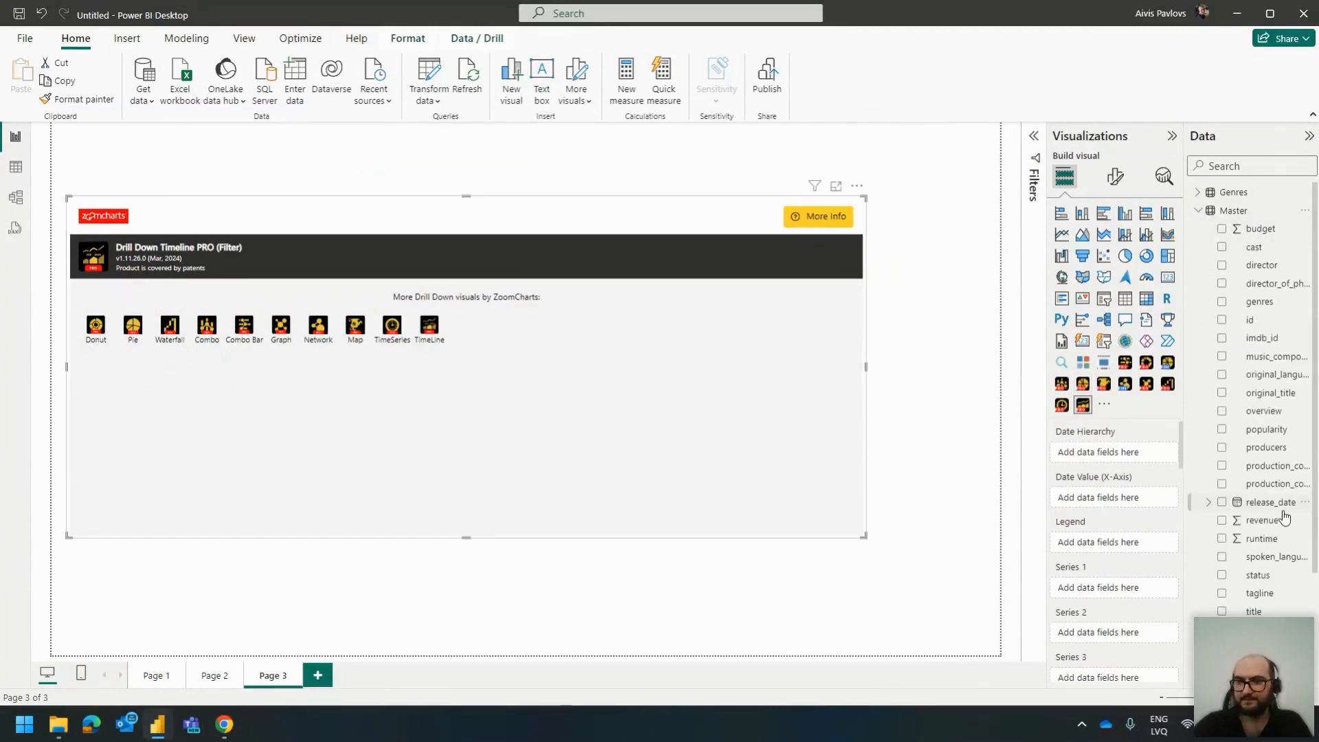
pyautogui.moveTo(1282, 515); pyautogui.dragTo(1126, 444)
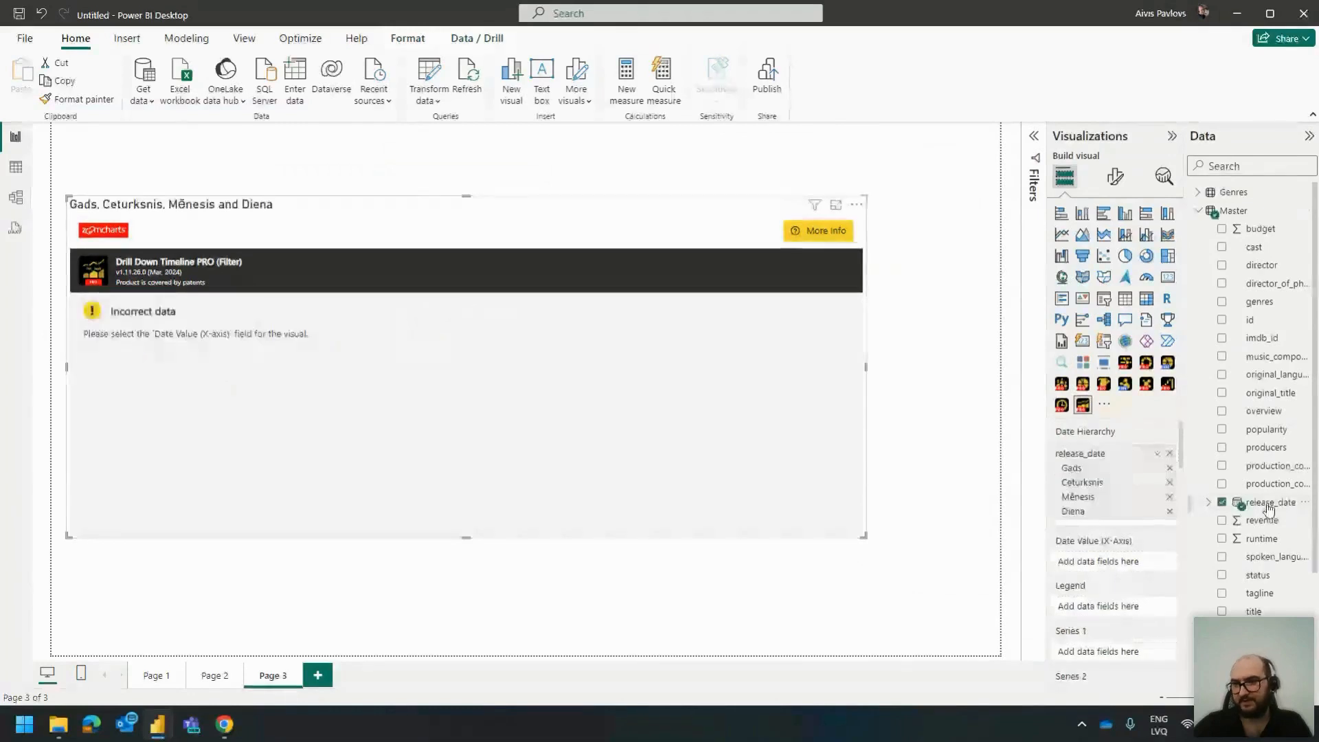
pyautogui.moveTo(1275, 510); pyautogui.dragTo(1107, 561)
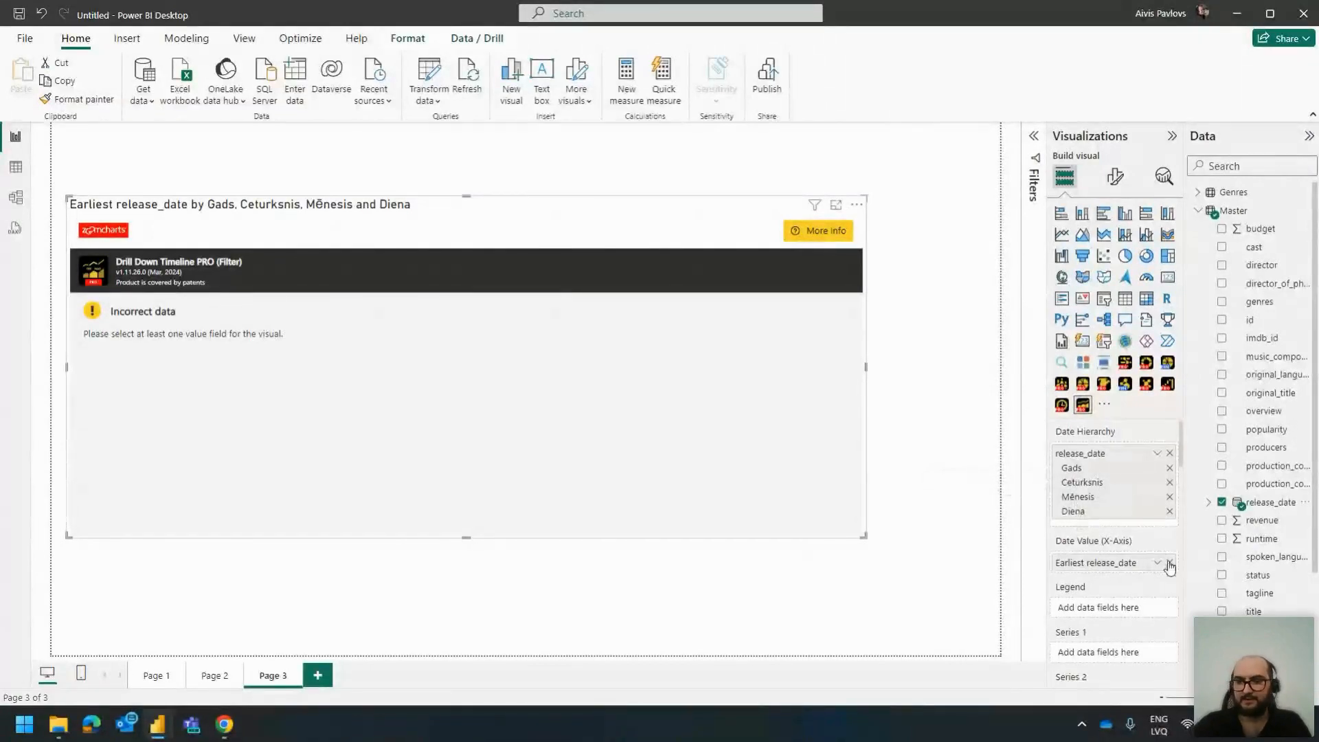
pyautogui.scroll(-2, 1143, 511)
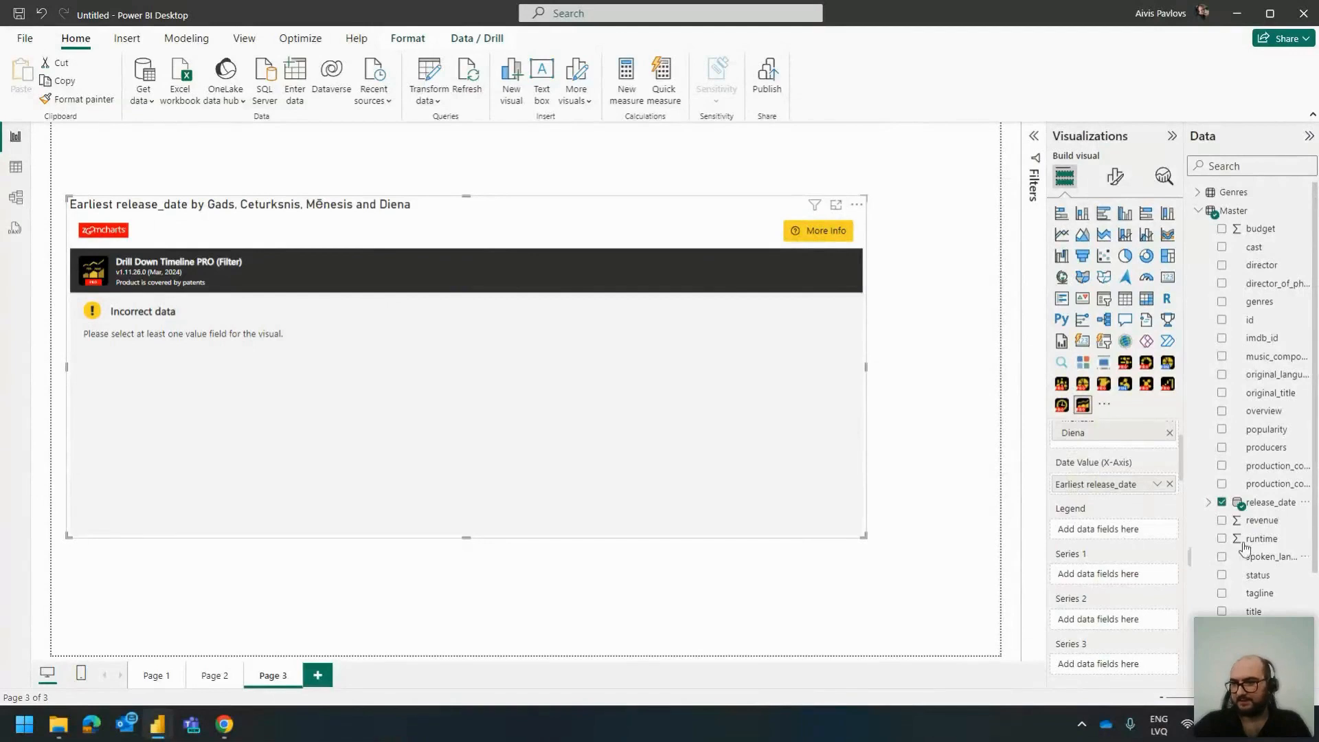
pyautogui.moveTo(1265, 323); pyautogui.dragTo(1099, 581)
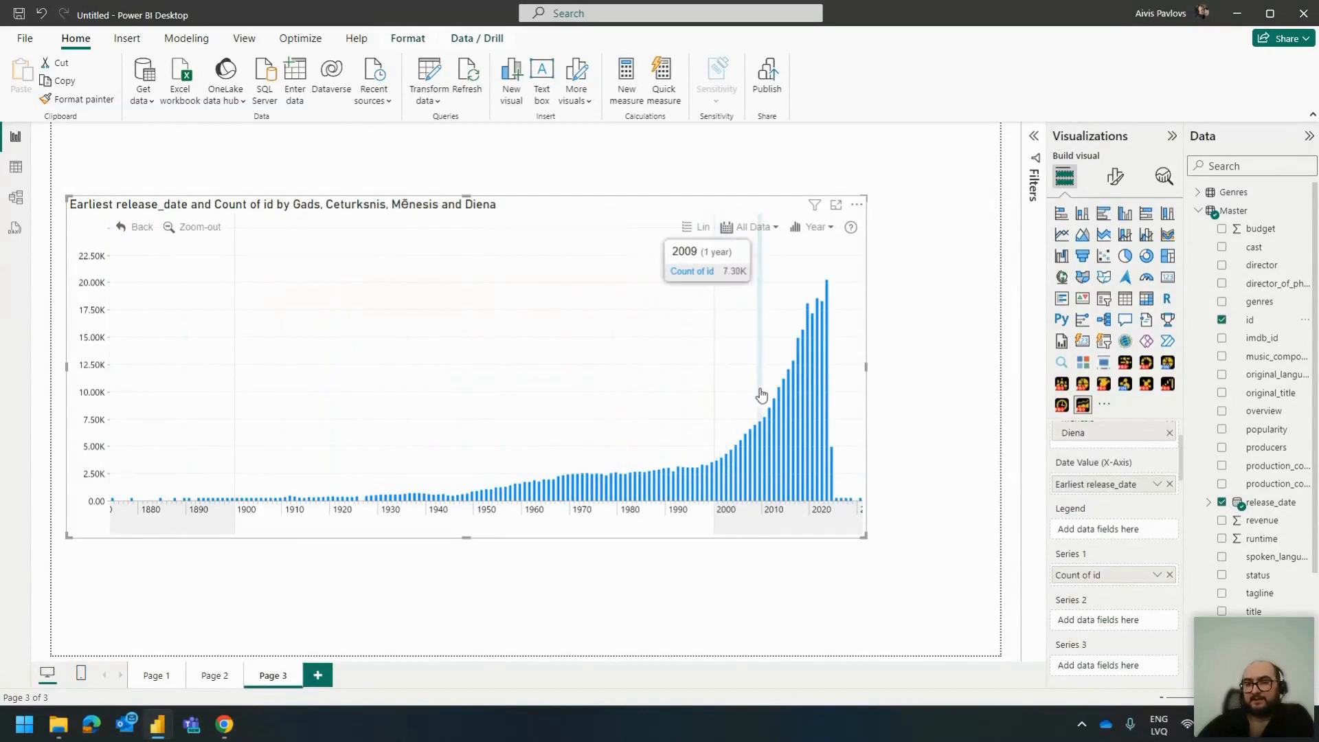
# Step: Pan and zoom the timeline to examine the yearly movie counts across the decades and centuries
pyautogui.moveTo(760, 392); pyautogui.dragTo(423, 391)
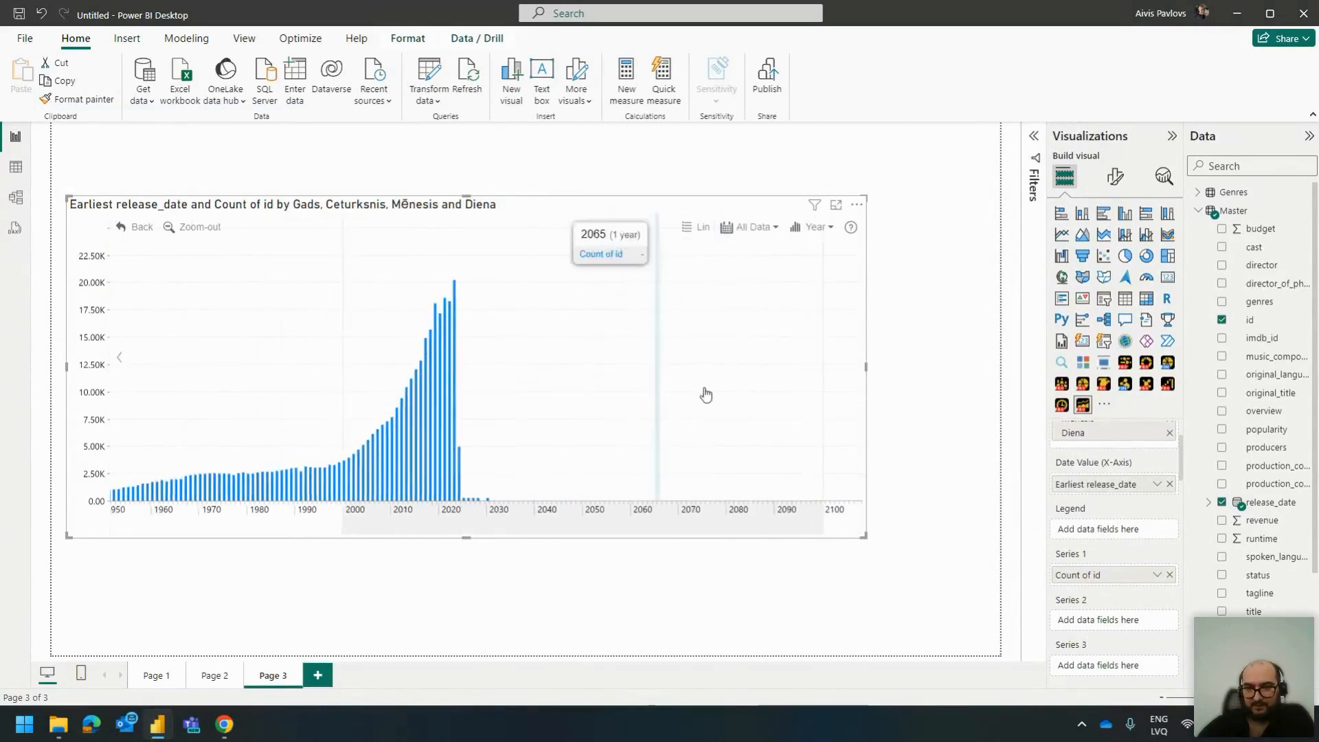
pyautogui.moveTo(706, 394); pyautogui.dragTo(275, 389)
pyautogui.scroll(-5, 421, 411)
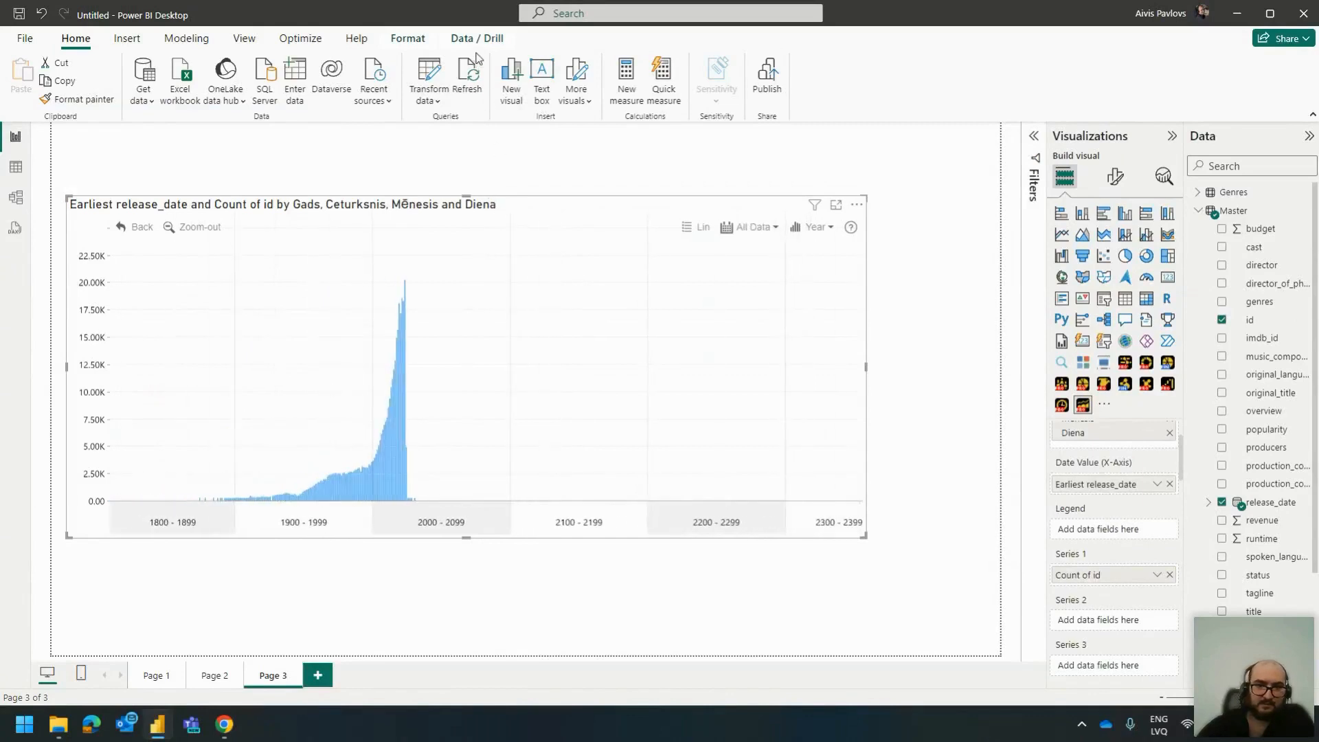
pyautogui.scroll(4, 471, 359)
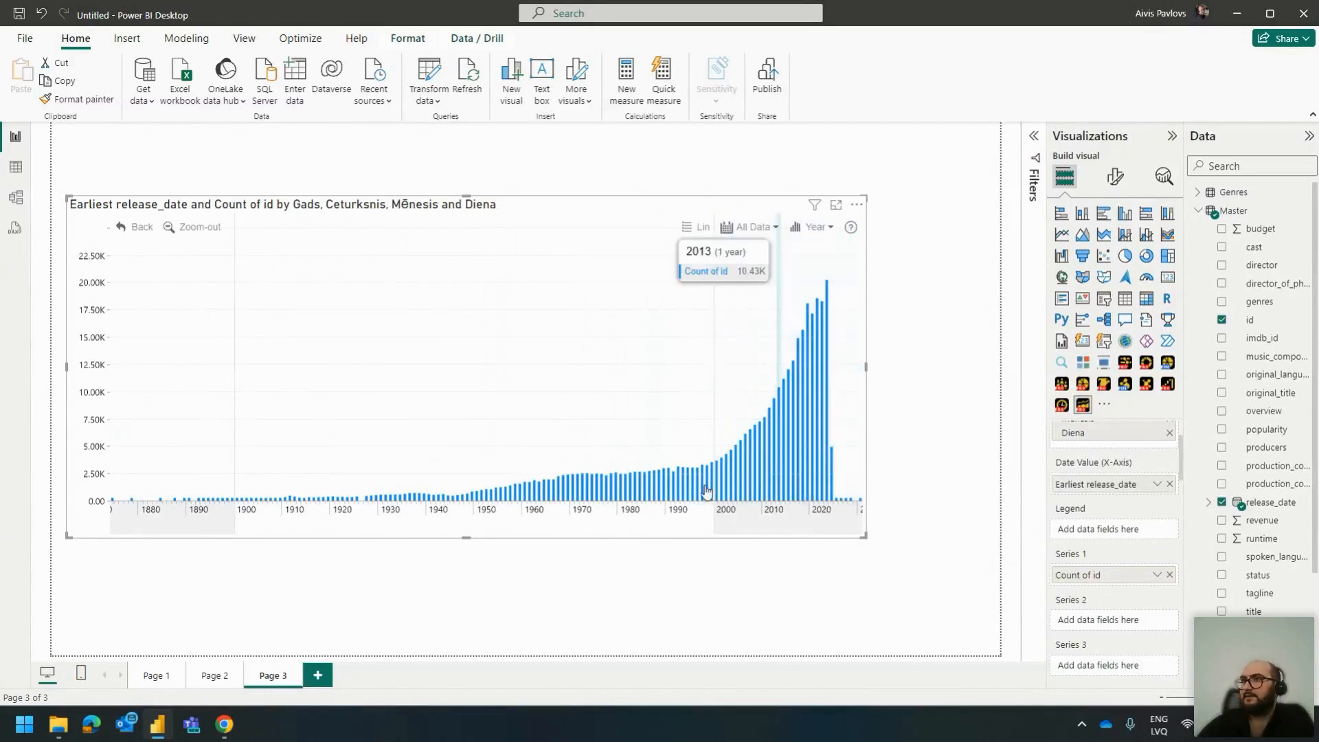
# Step: Add a card visual above the timeline showing the count of Master's id, and make it wider and shorter
pyautogui.click(916, 168)
pyautogui.click(1255, 321)
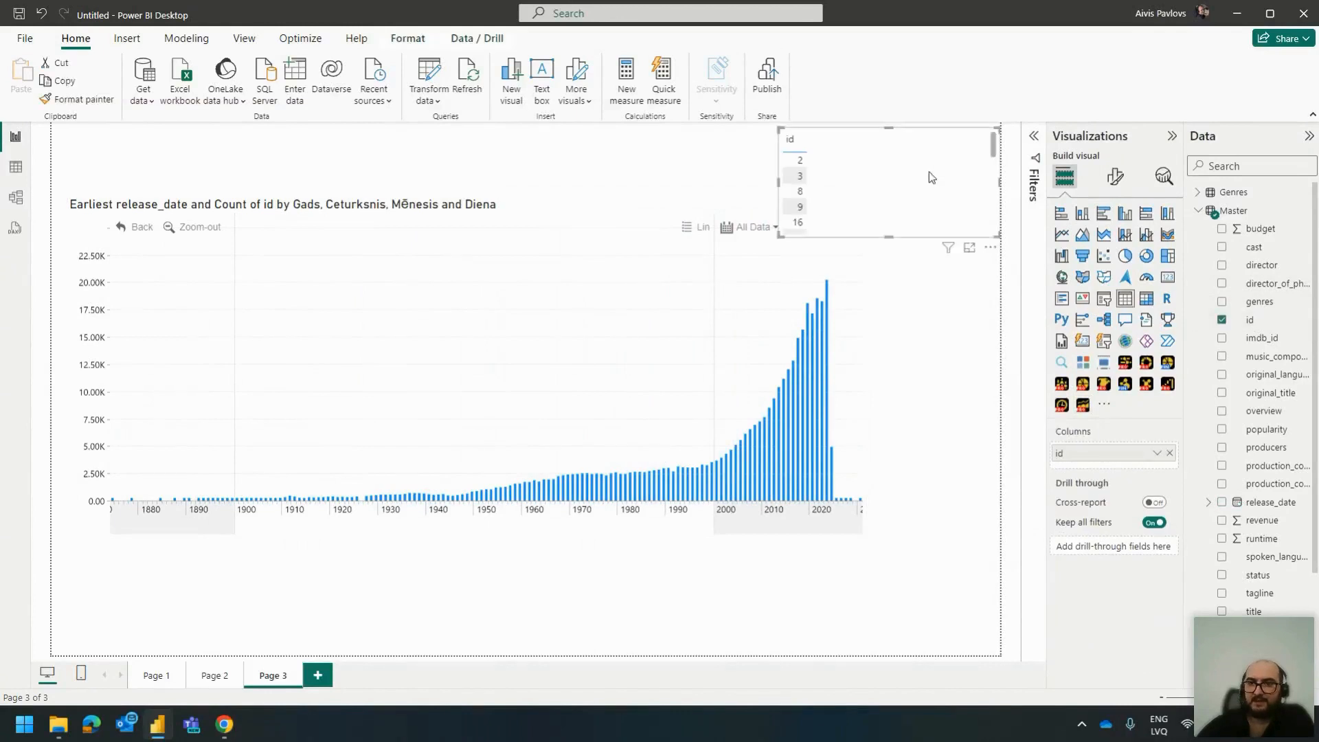
pyautogui.click(1169, 279)
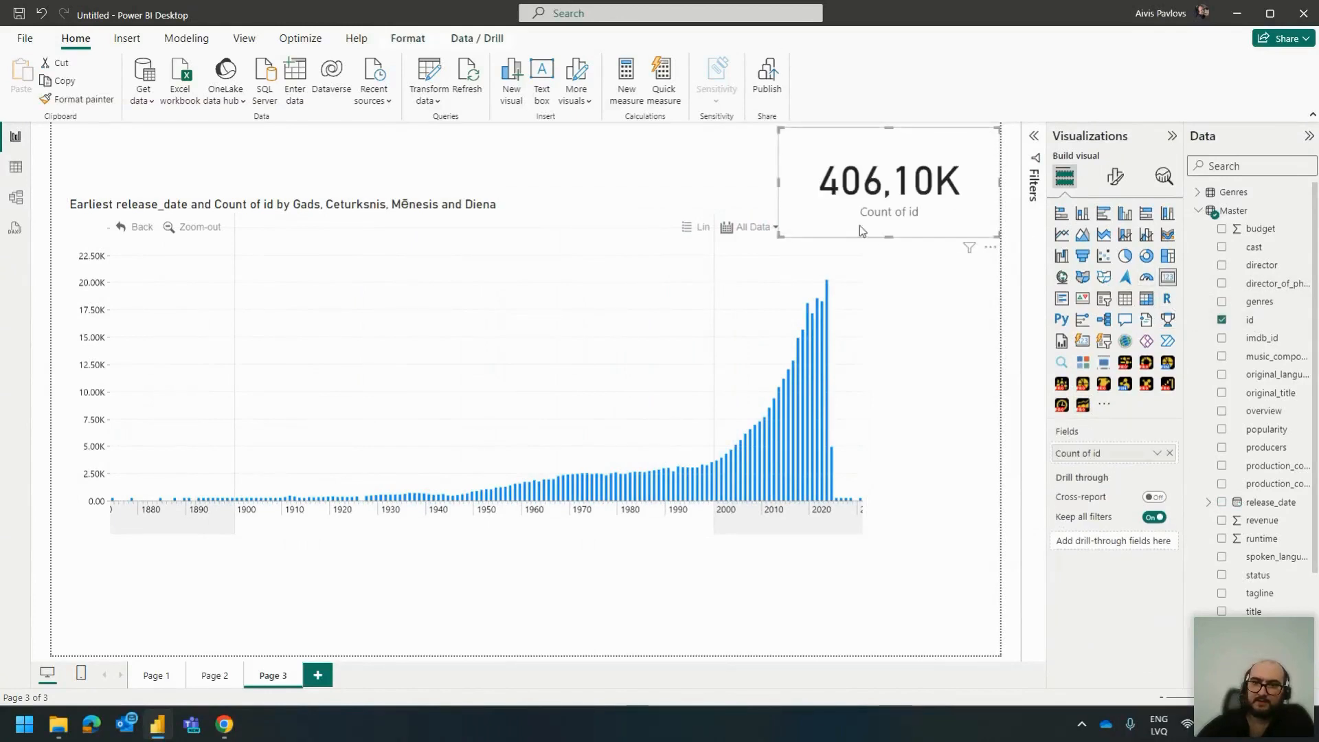
pyautogui.moveTo(780, 237); pyautogui.dragTo(716, 199)
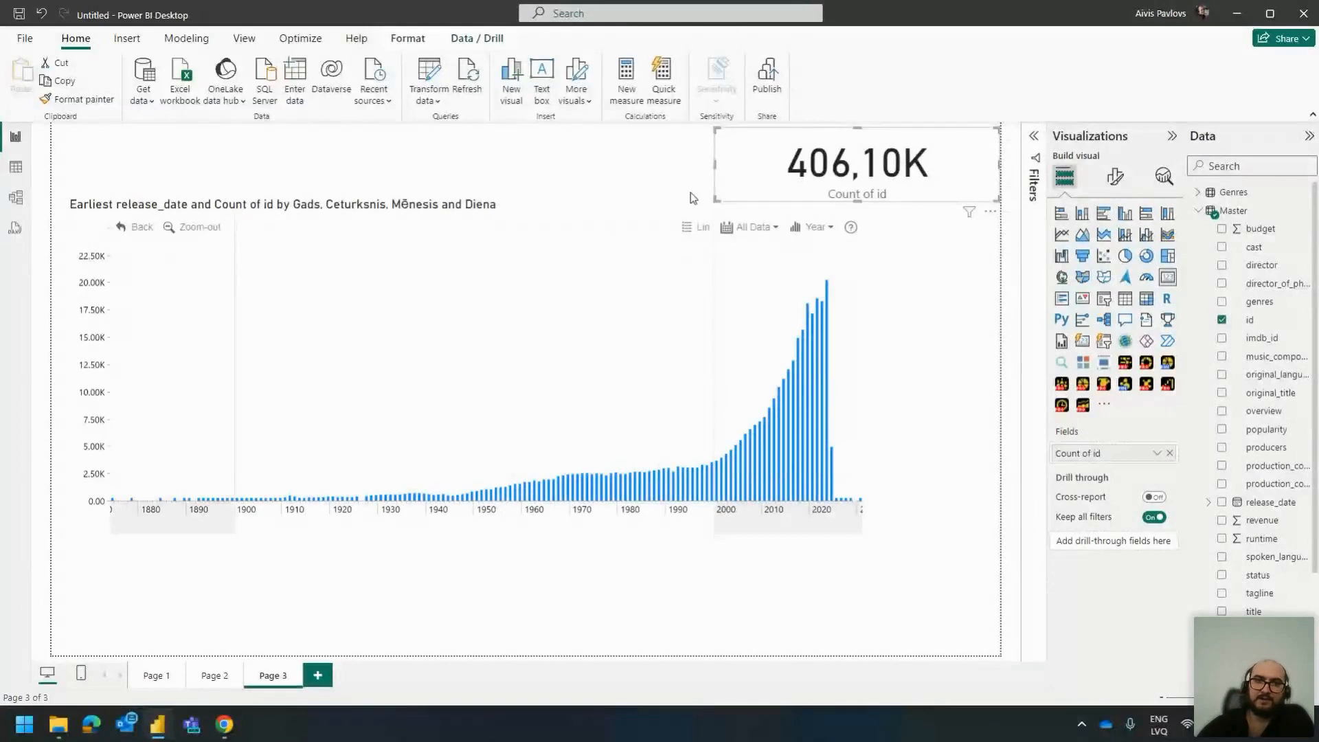
# Step: Move the timeline down to the lower part of the page and delete the id count card above it
pyautogui.moveTo(690, 197); pyautogui.dragTo(693, 323)
pyautogui.click(820, 184)
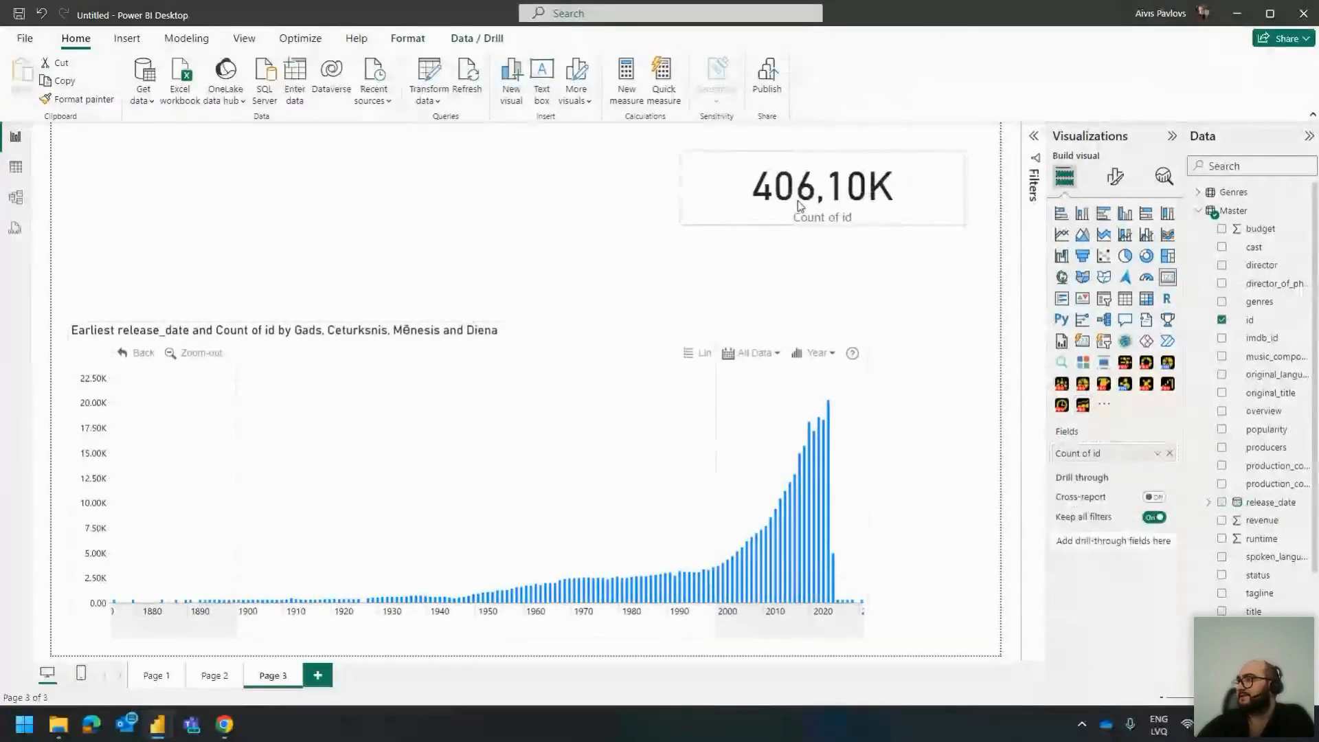
pyautogui.moveTo(820, 184); pyautogui.dragTo(786, 206)
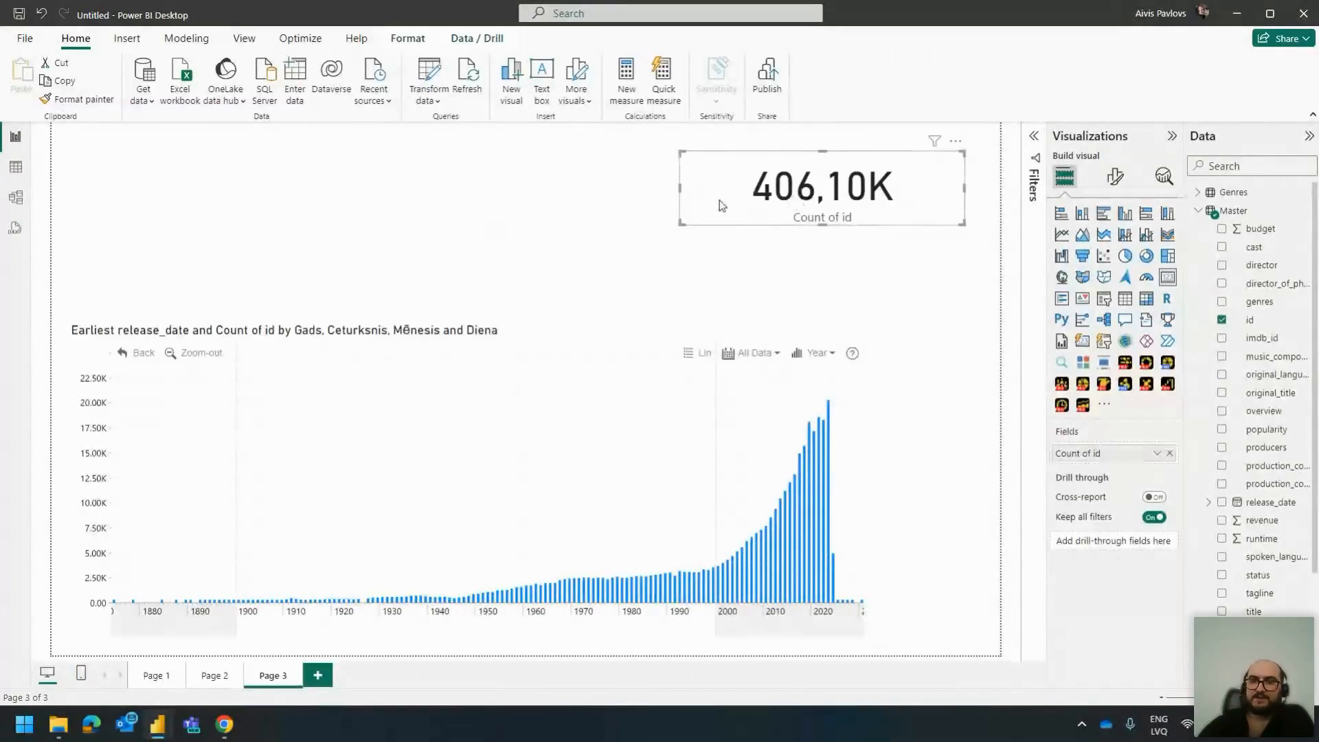
pyautogui.press('Delete')
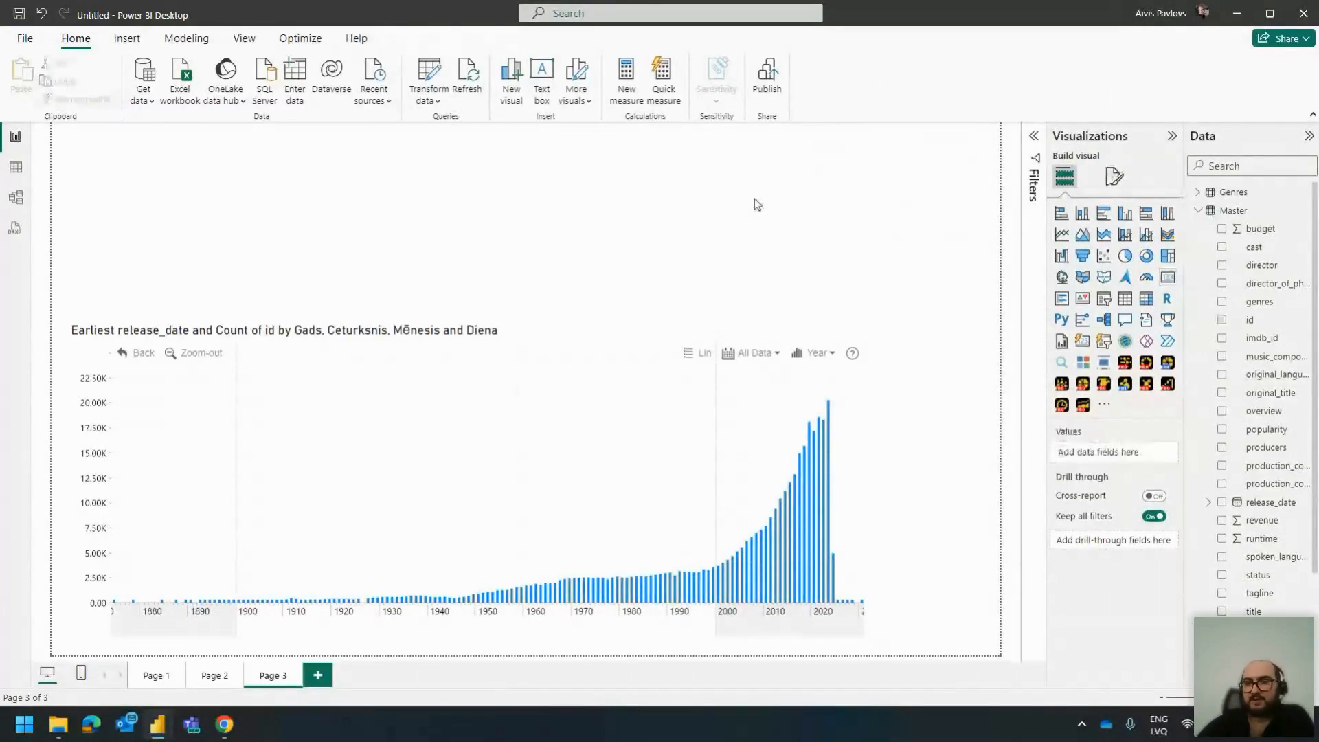
# Step: Place a slicer above the timeline, shrink it to a small box and assign Master's release_date as its field
pyautogui.click(1103, 299)
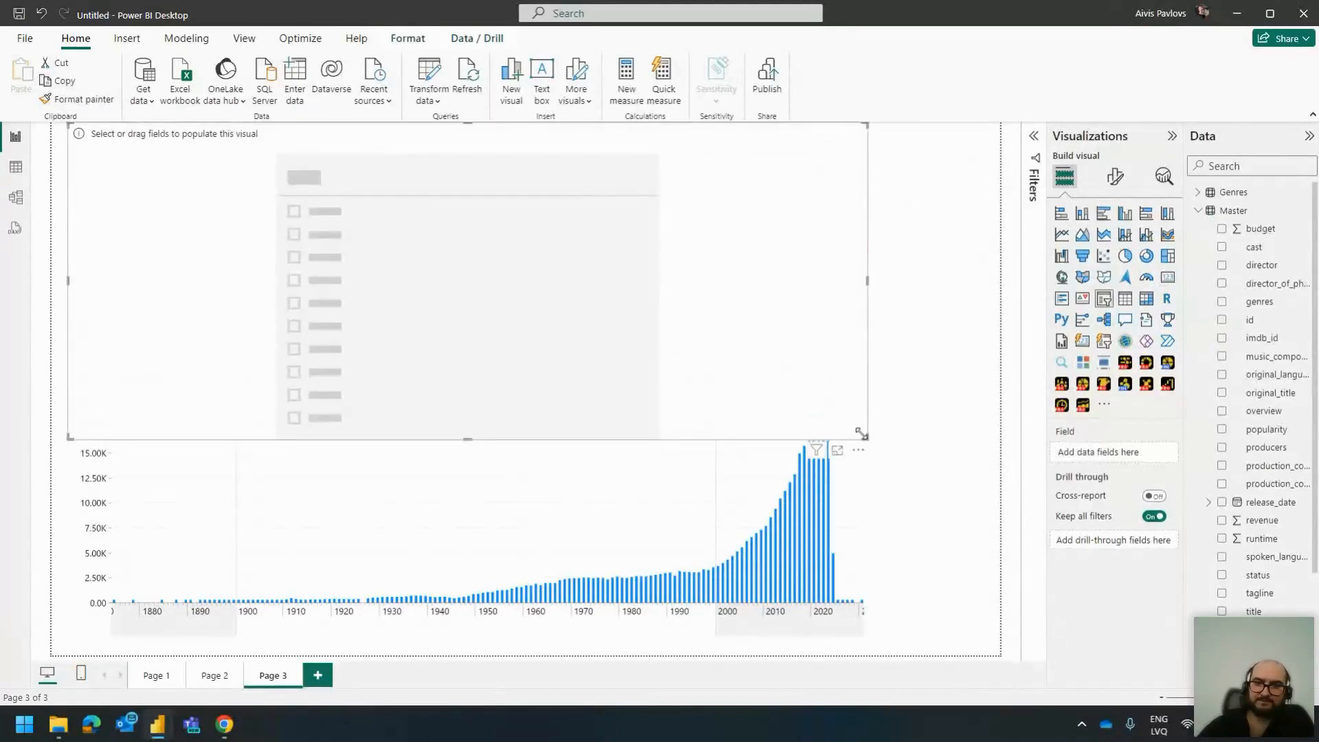
pyautogui.moveTo(862, 434); pyautogui.dragTo(338, 226)
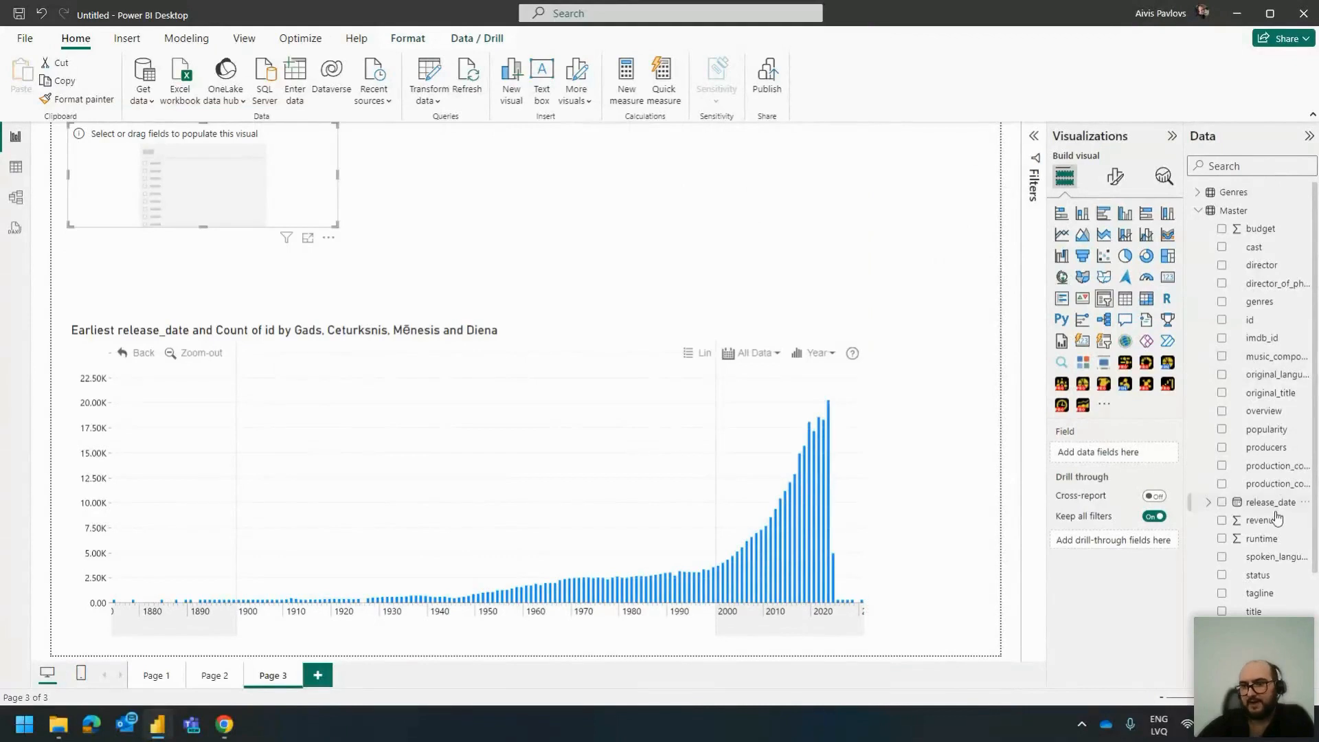
pyautogui.moveTo(1275, 513); pyautogui.dragTo(1110, 451)
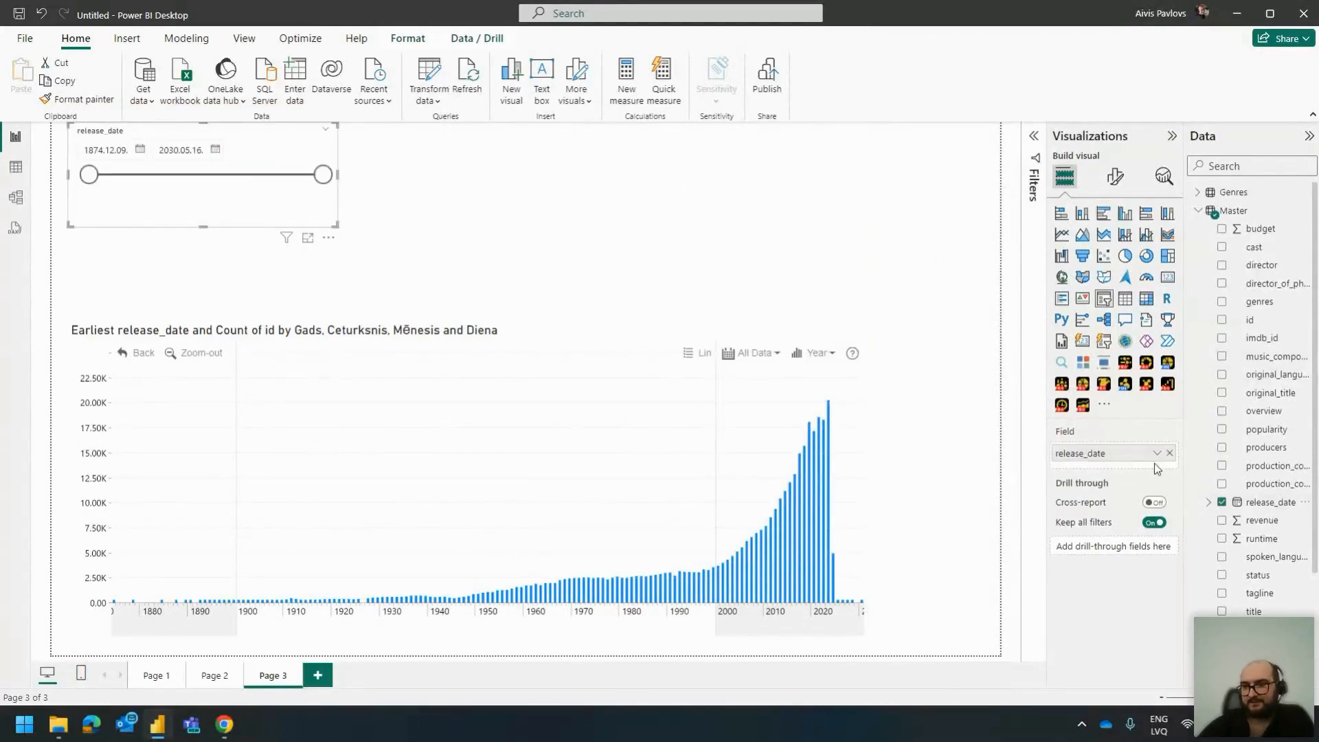
pyautogui.click(1170, 453)
pyautogui.click(1209, 502)
pyautogui.scroll(-1, 1250, 459)
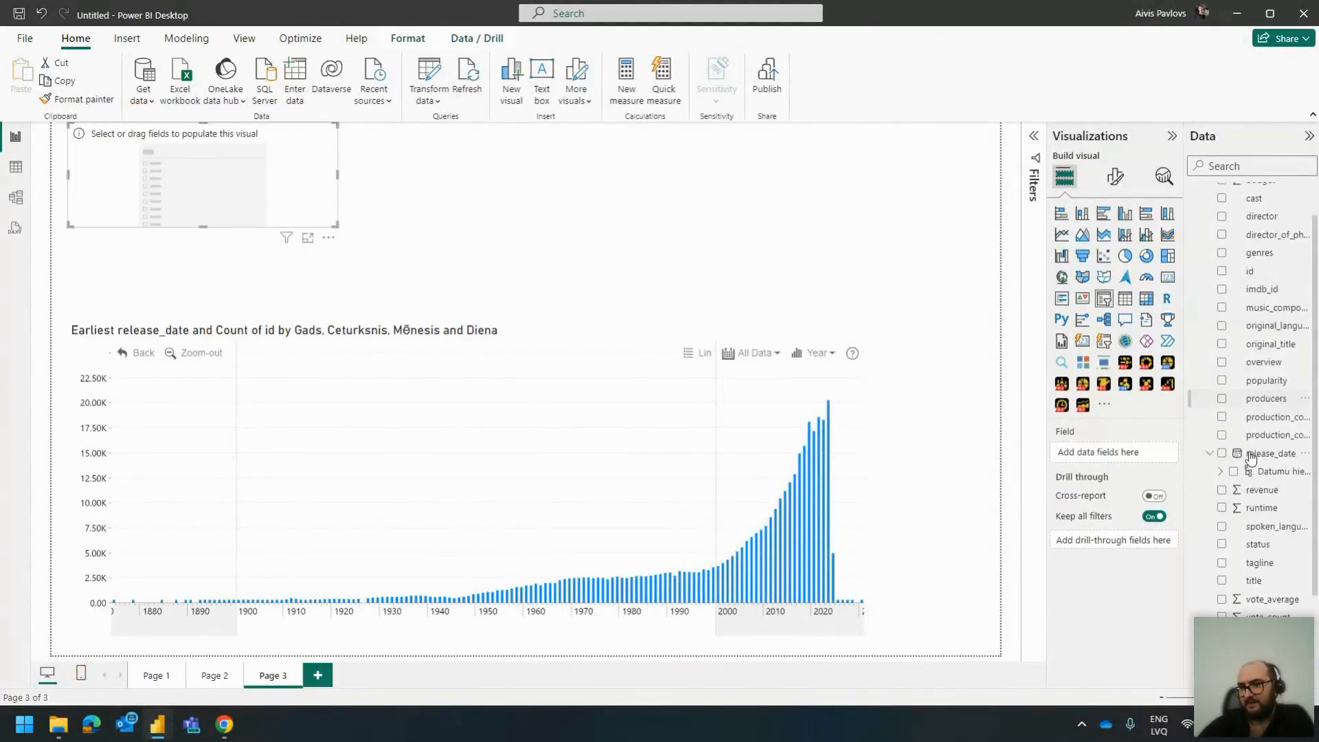
pyautogui.scroll(-2, 1251, 459)
pyautogui.click(1221, 370)
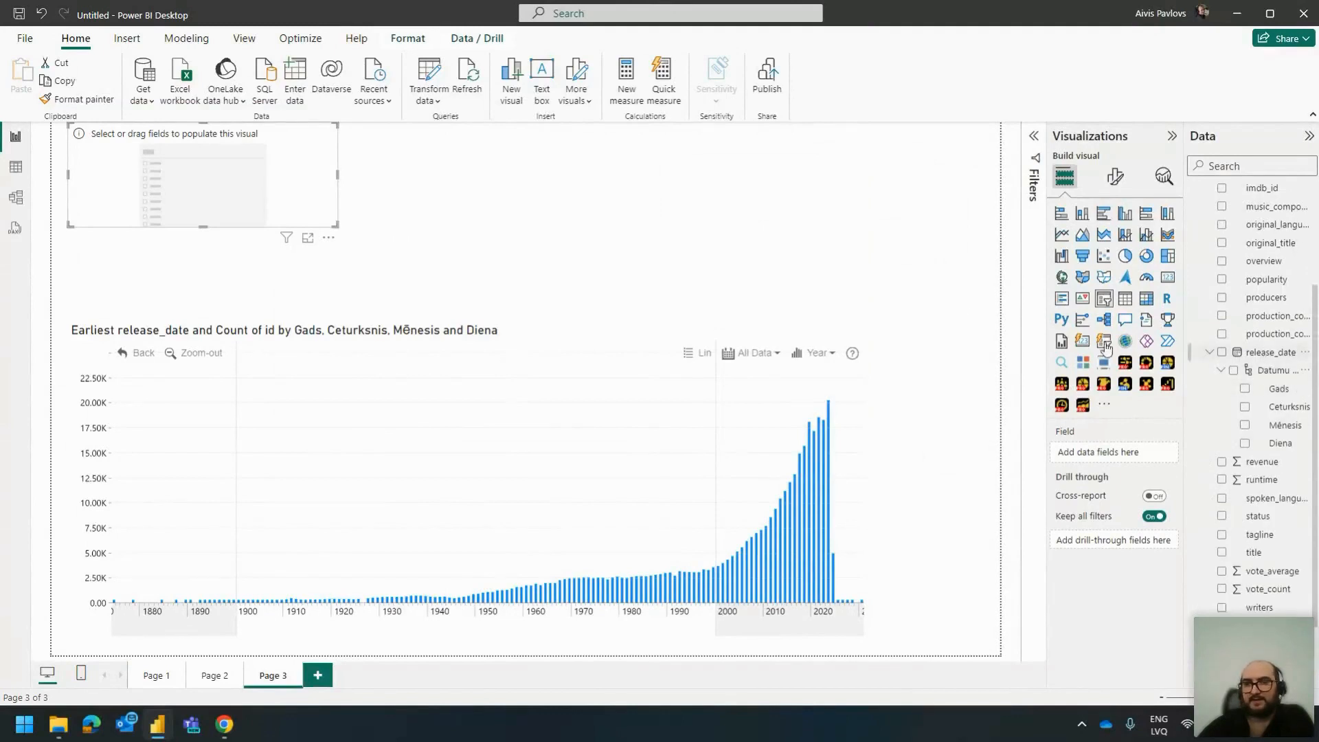
pyautogui.moveTo(1252, 353); pyautogui.dragTo(1100, 454)
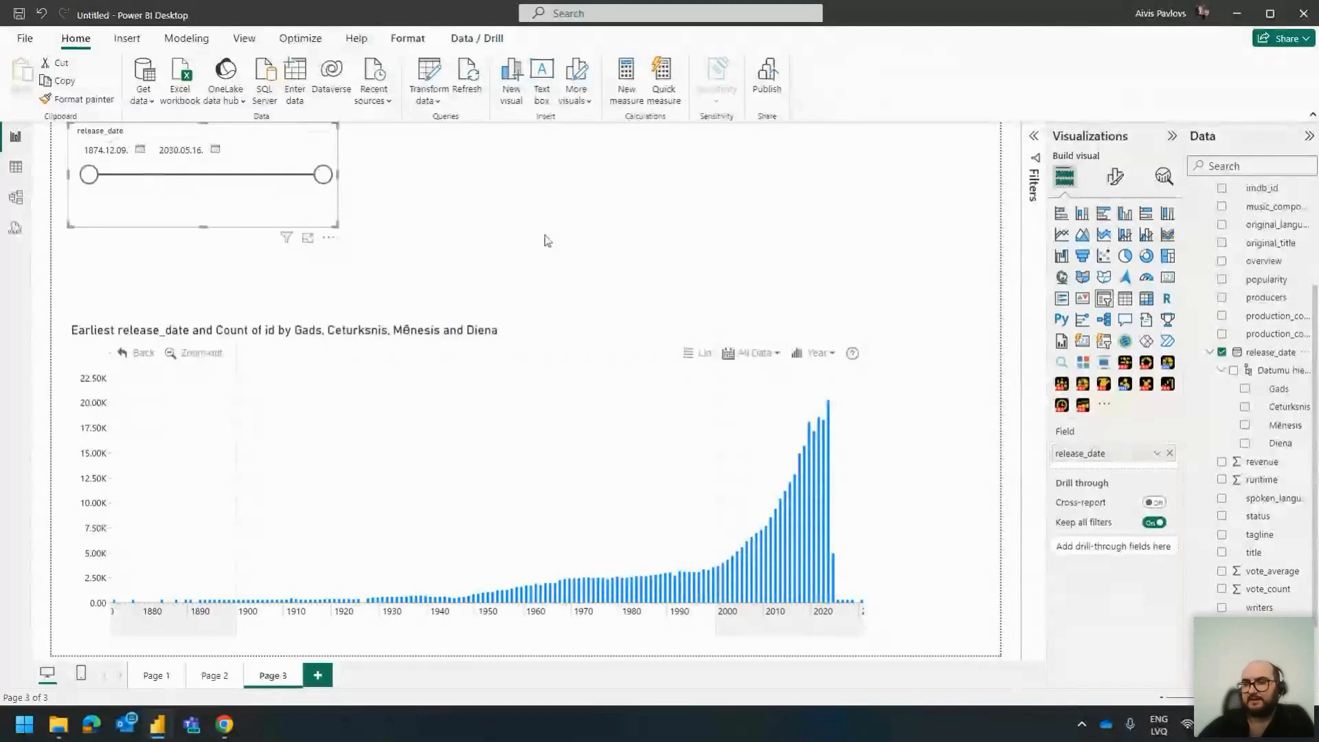
# Step: Replace the slicer's release_date field with the Gads level of the release_date hierarchy
pyautogui.click(1222, 352)
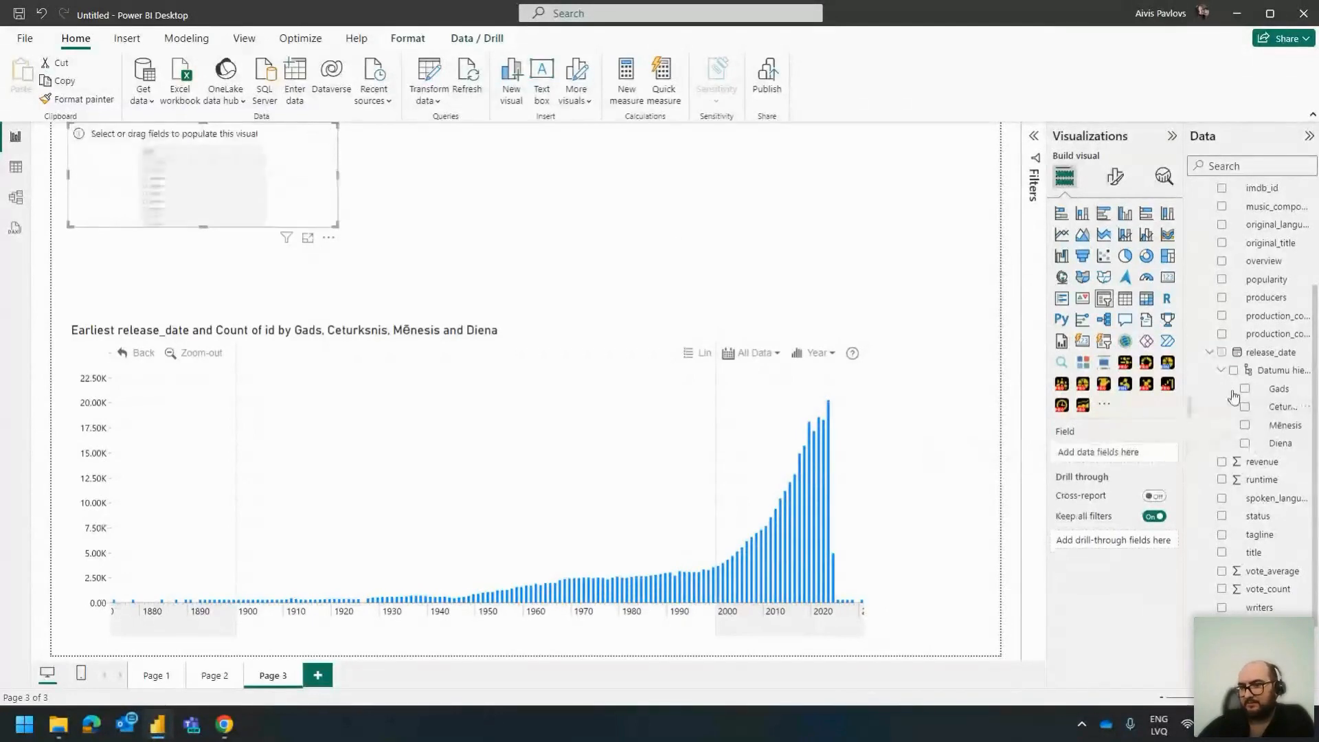
pyautogui.click(1210, 352)
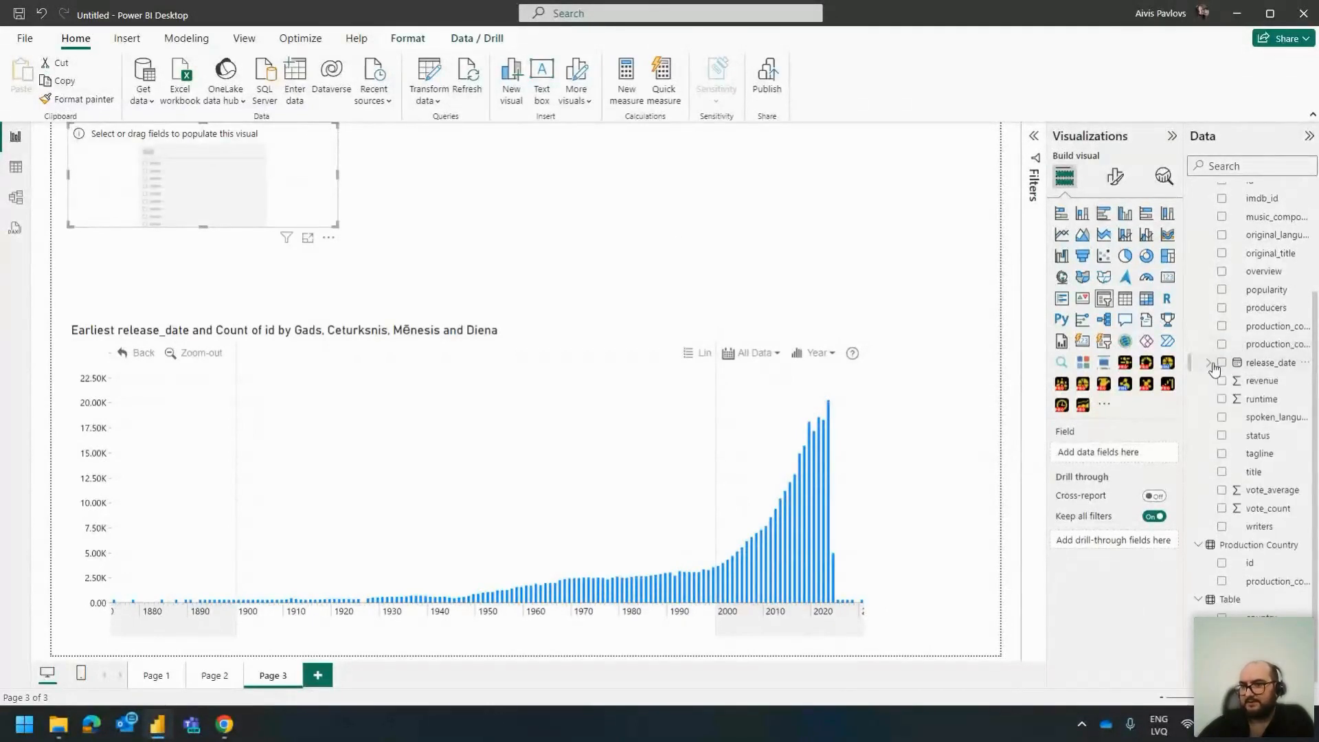
pyautogui.click(1210, 362)
pyautogui.click(1221, 371)
pyautogui.moveTo(1277, 390); pyautogui.dragTo(1128, 457)
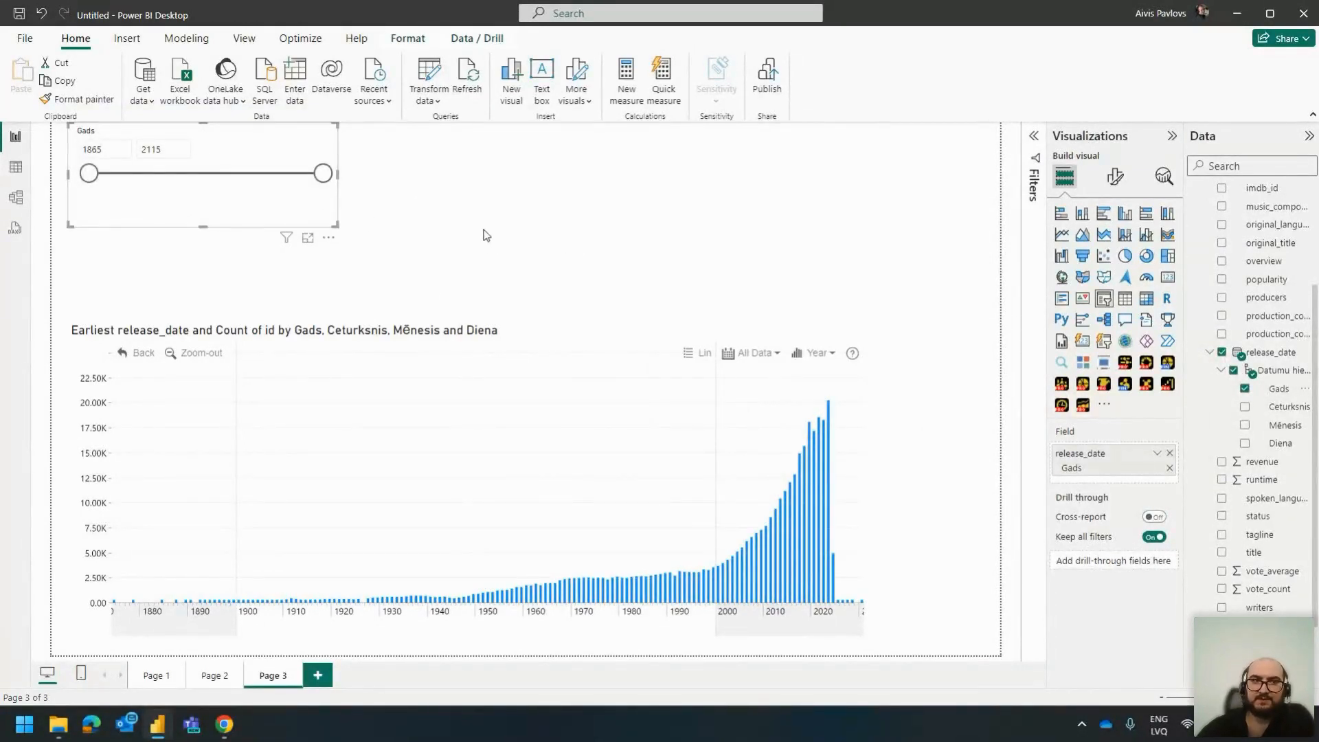
# Step: Set the Gads slicer's start year to 2000, keep its end year, and nudge the start handle to 1999
pyautogui.click(97, 150)
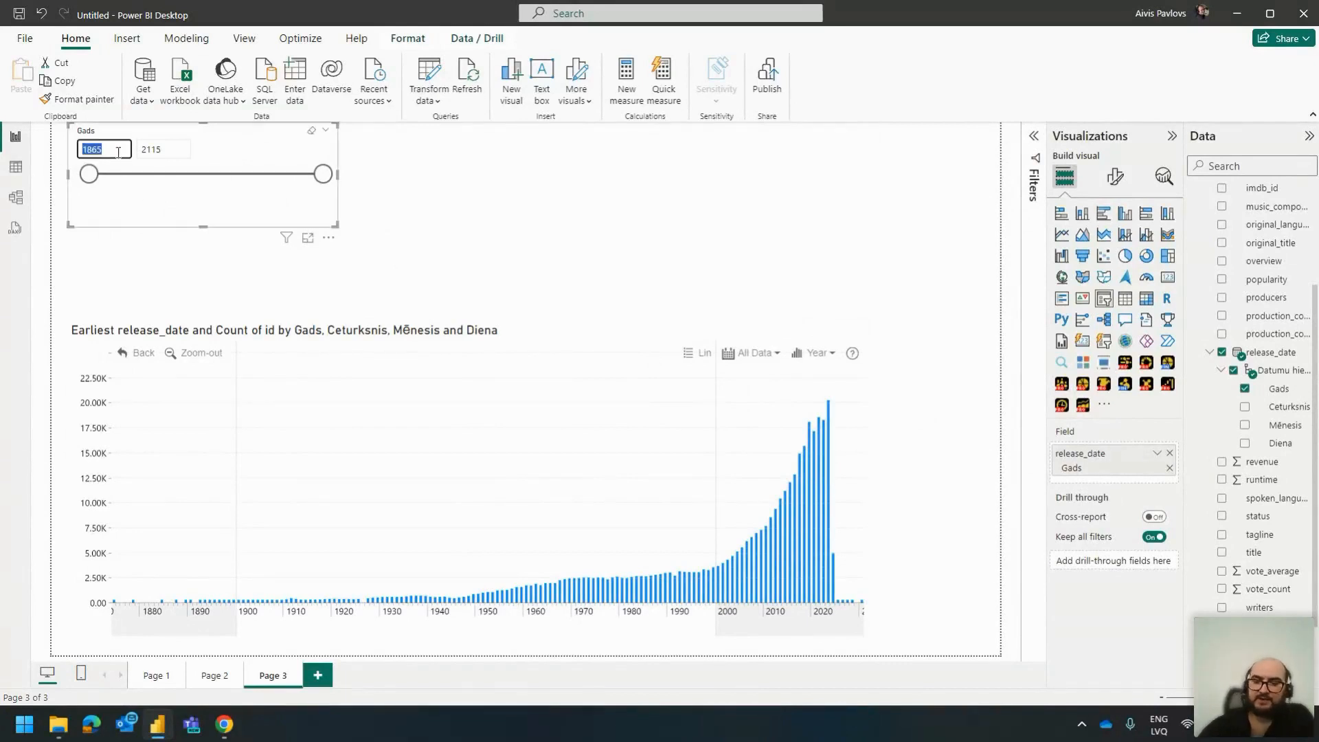
pyautogui.write('2000')
pyautogui.press('Return')
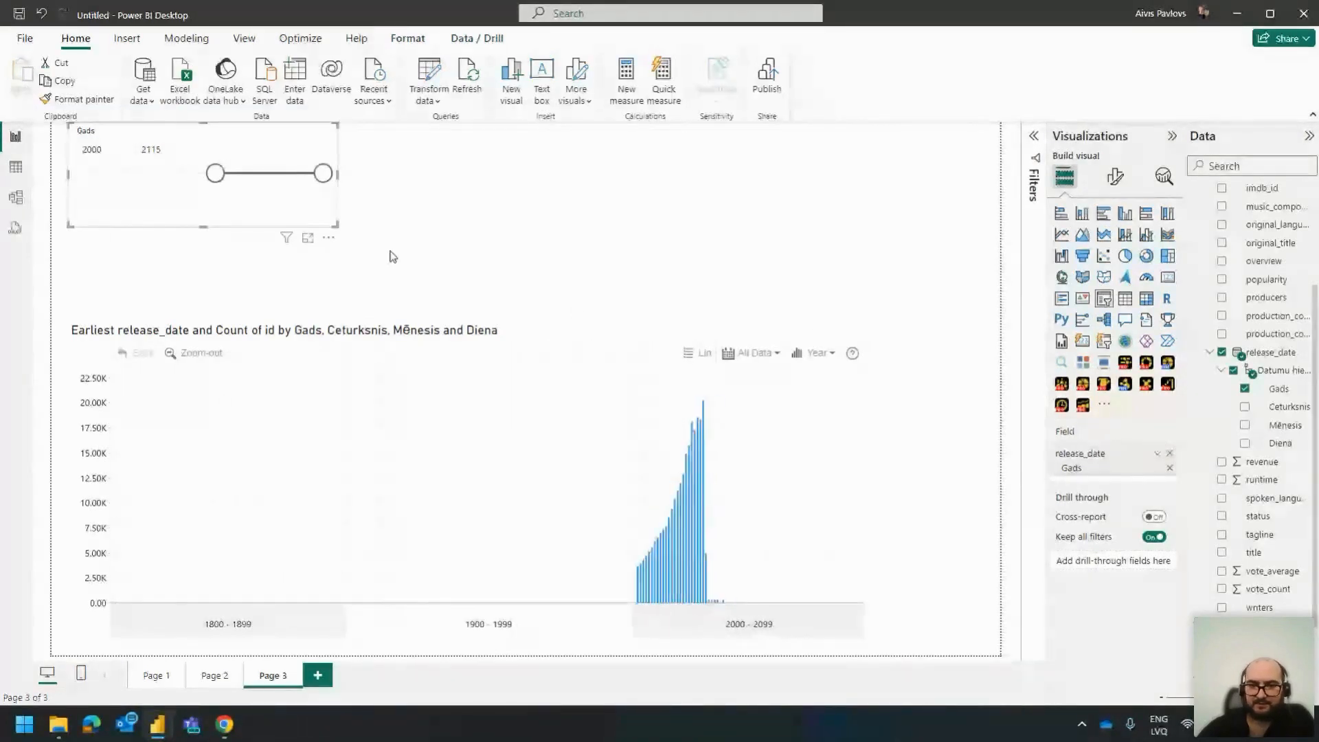
pyautogui.click(170, 149)
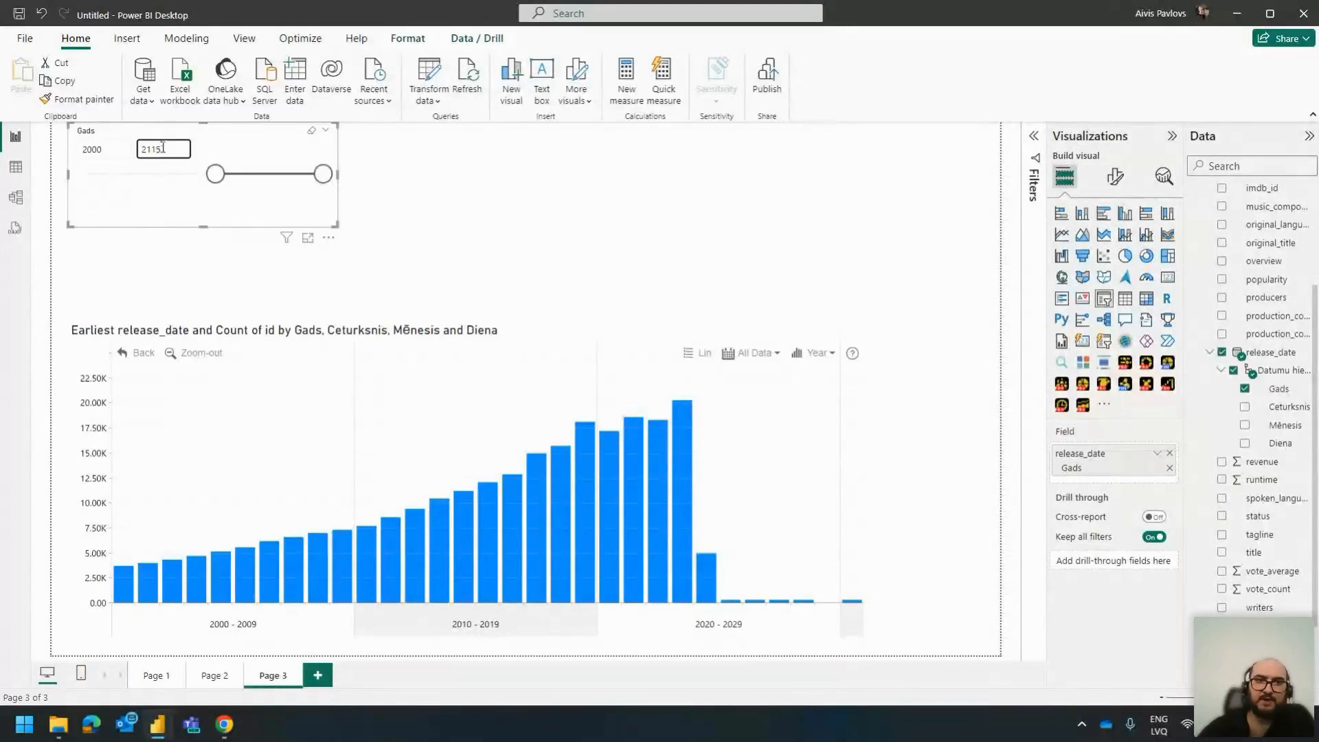
pyautogui.press('Return')
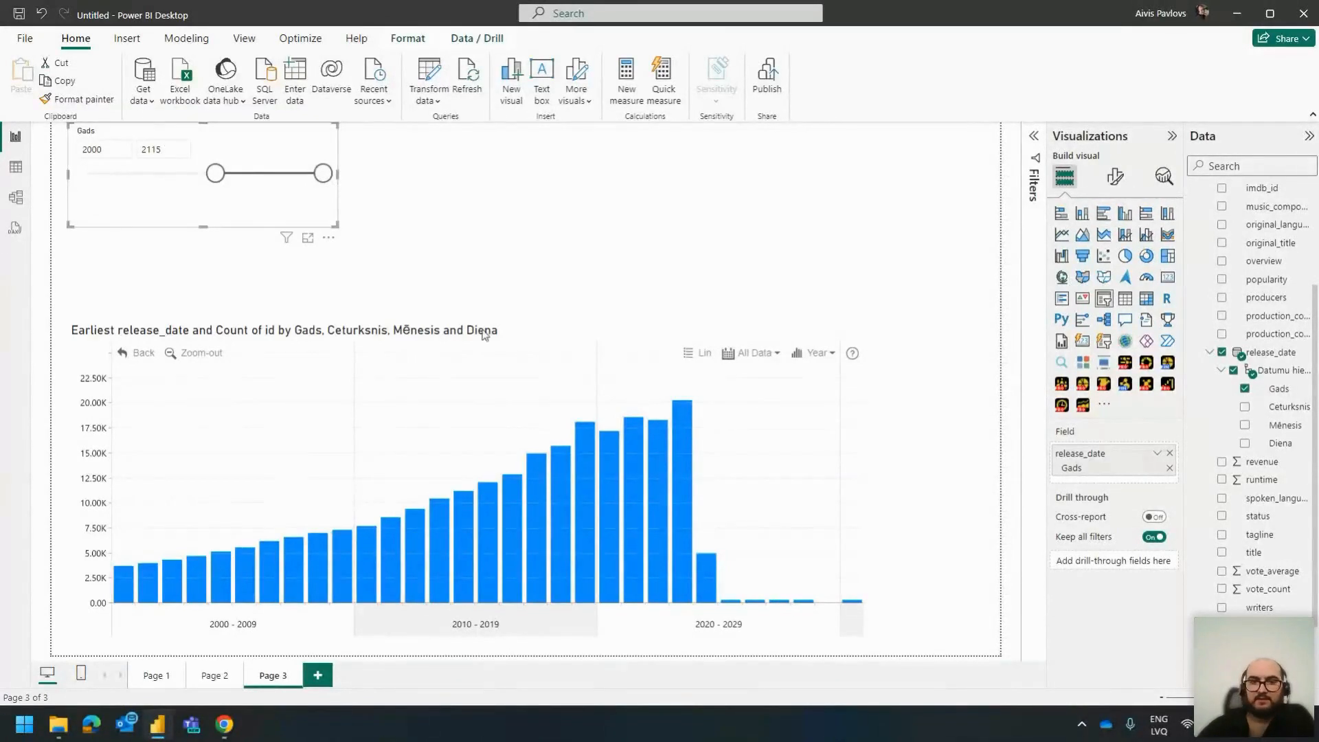
pyautogui.click(534, 352)
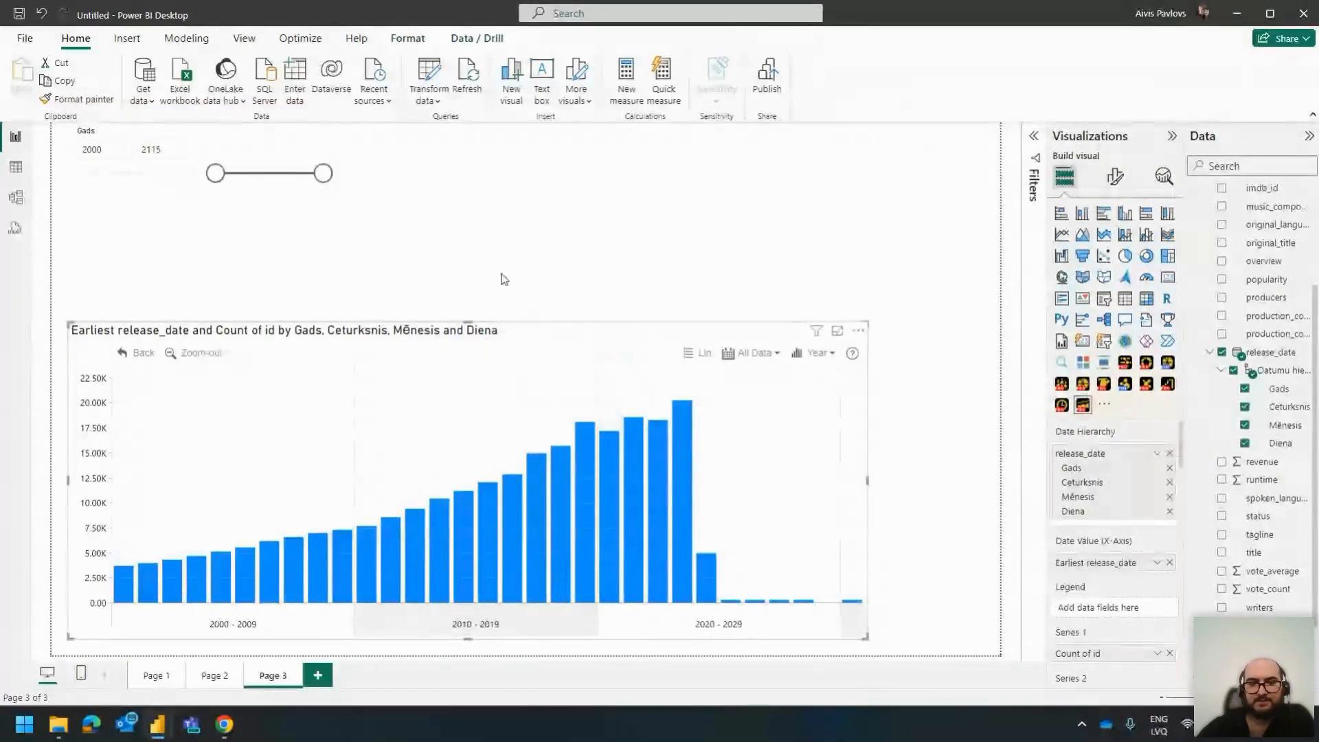
pyautogui.moveTo(215, 175)
pyautogui.mouseDown()
pyautogui.moveTo(296, 175)
pyautogui.moveTo(214, 180)
pyautogui.mouseUp()
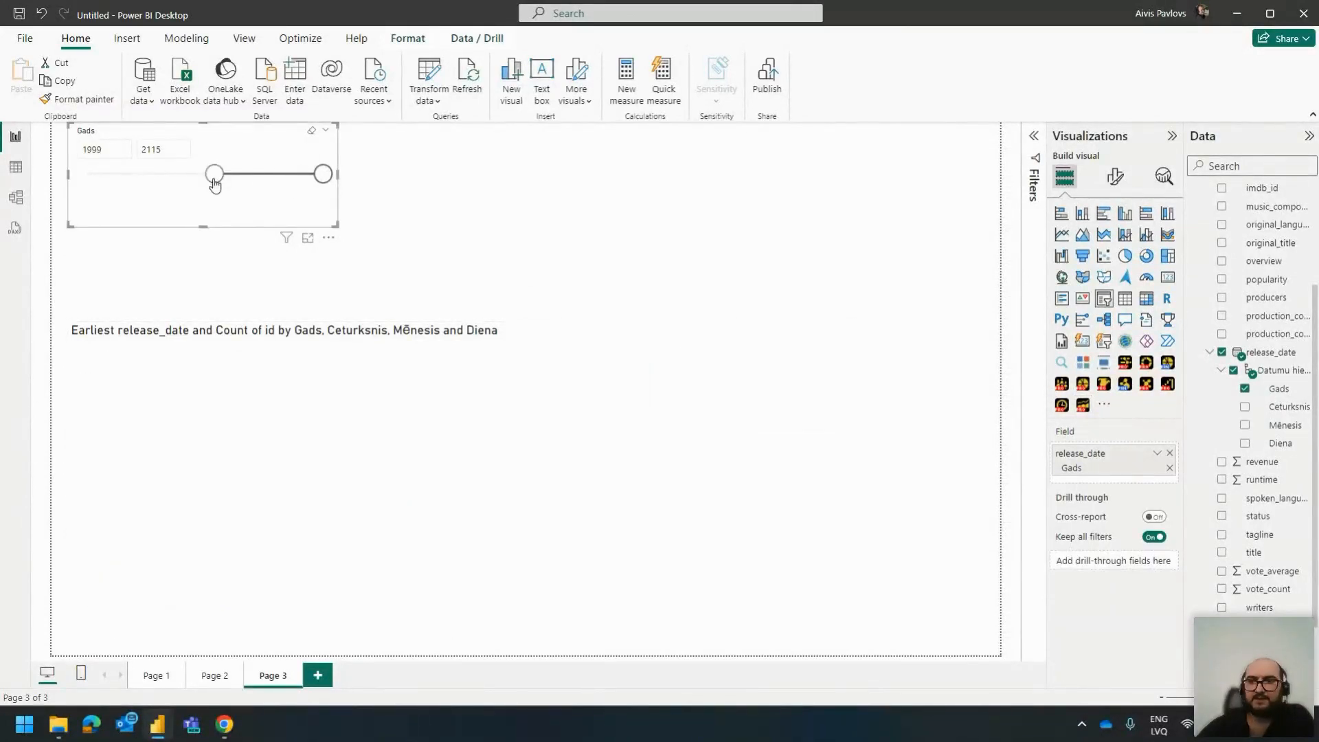
# Step: Clear the latitude "is not blank" filter that applies to all pages
pyautogui.click(1035, 136)
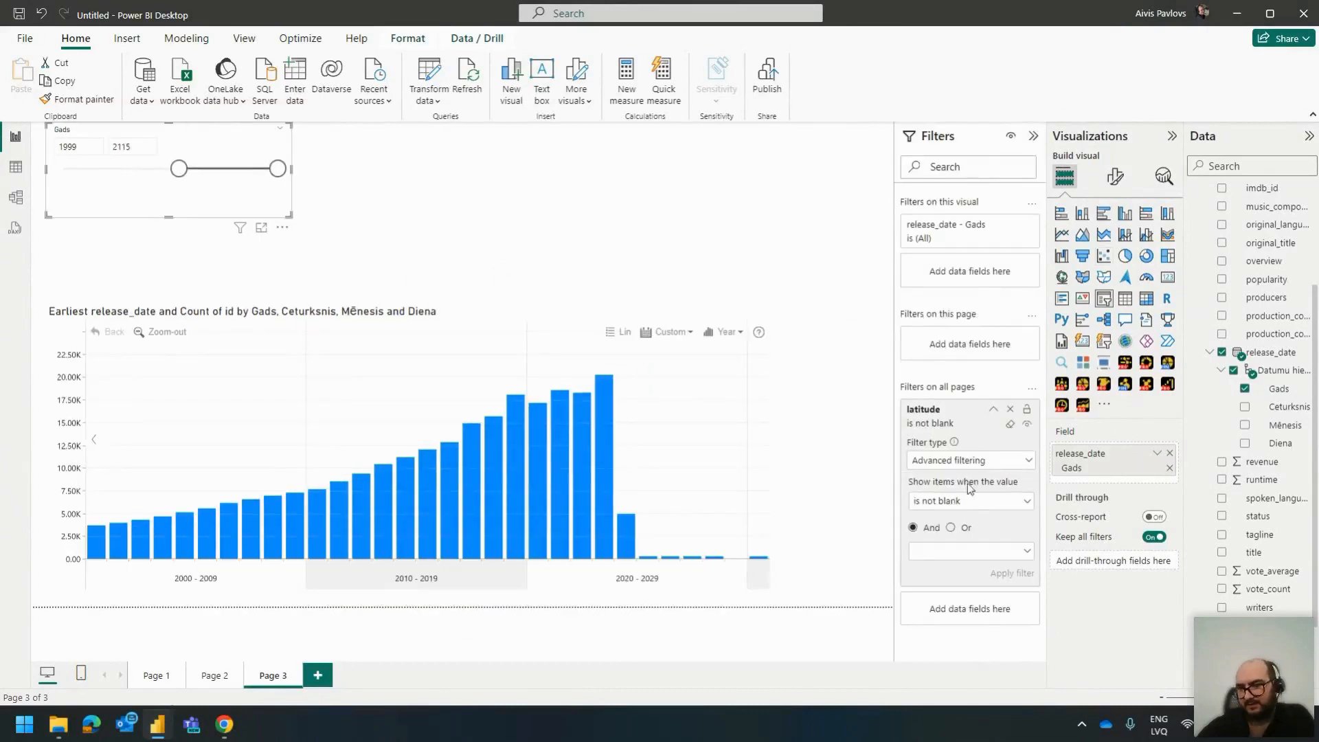
pyautogui.click(1009, 425)
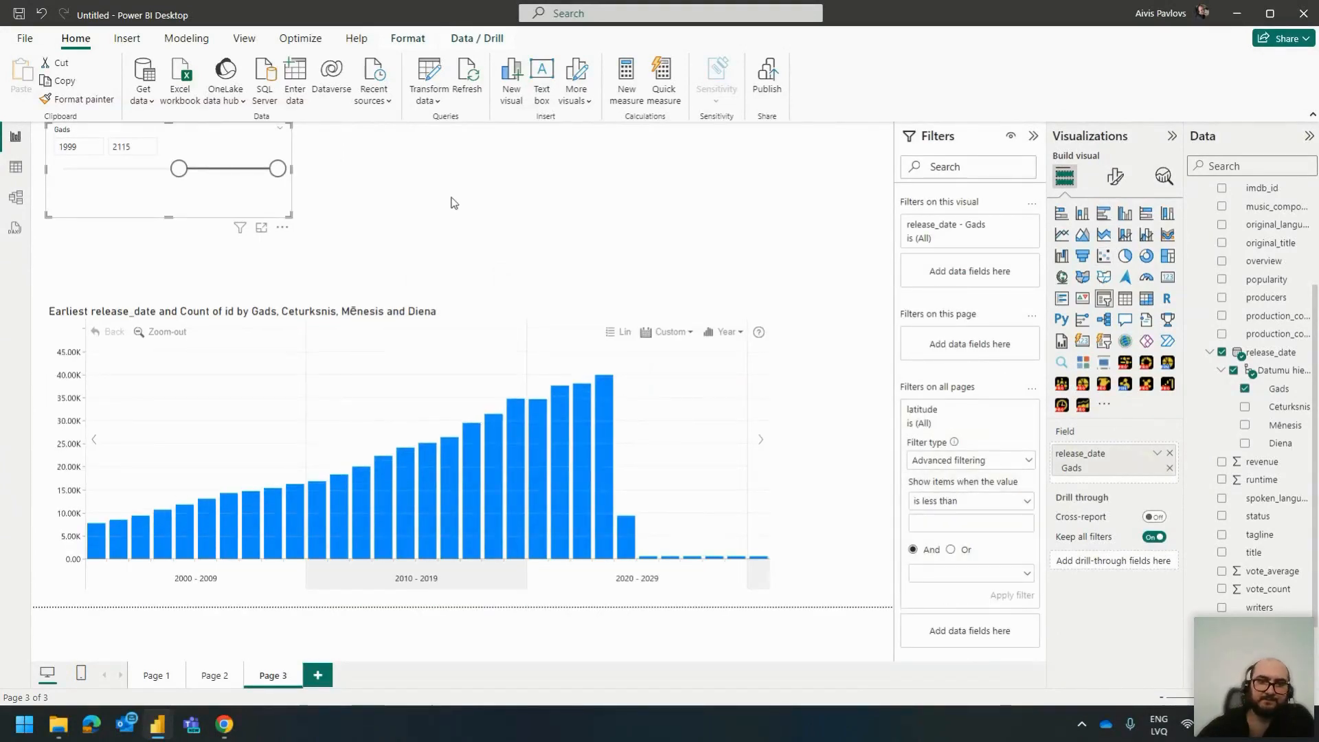
pyautogui.scroll(-5, 617, 459)
pyautogui.moveTo(659, 426); pyautogui.dragTo(519, 408)
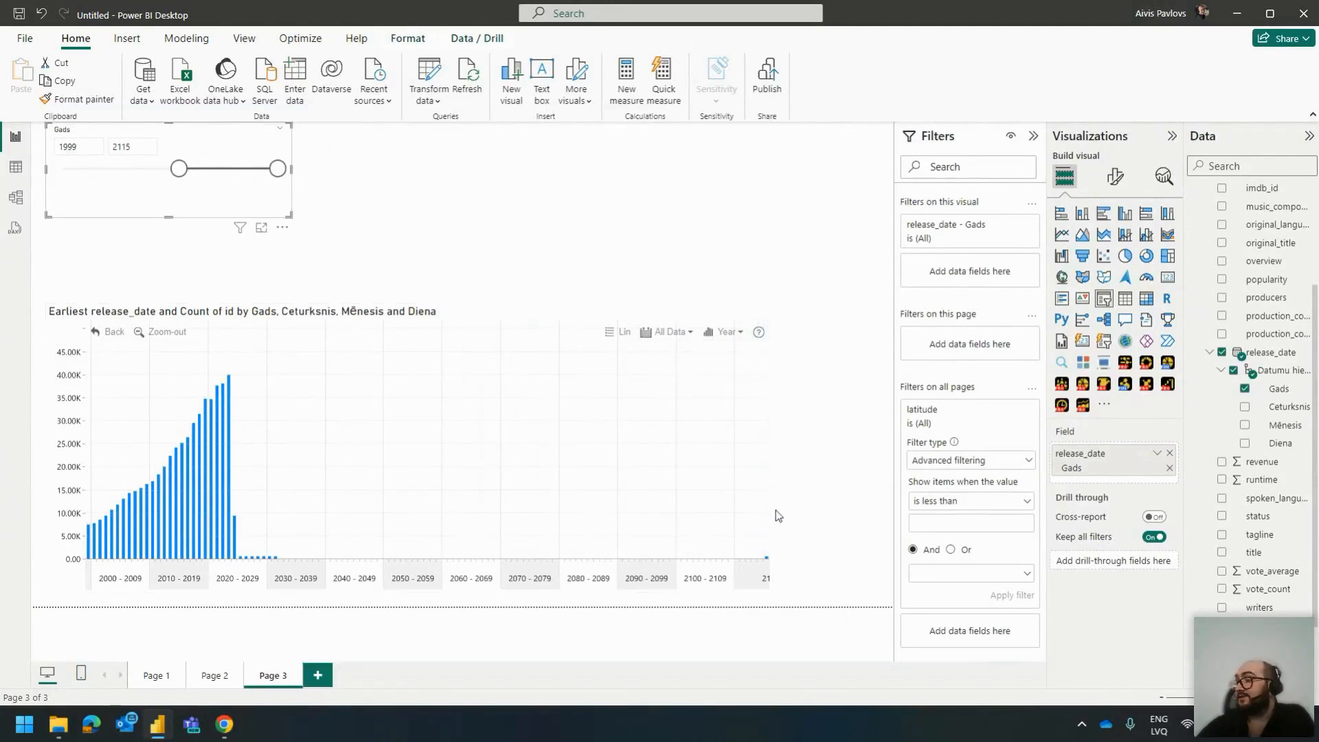
# Step: Shorten the timeline by lowering its upper edge to free up space above it, and deselect it
pyautogui.click(769, 312)
pyautogui.moveTo(772, 304); pyautogui.dragTo(779, 400)
pyautogui.click(656, 279)
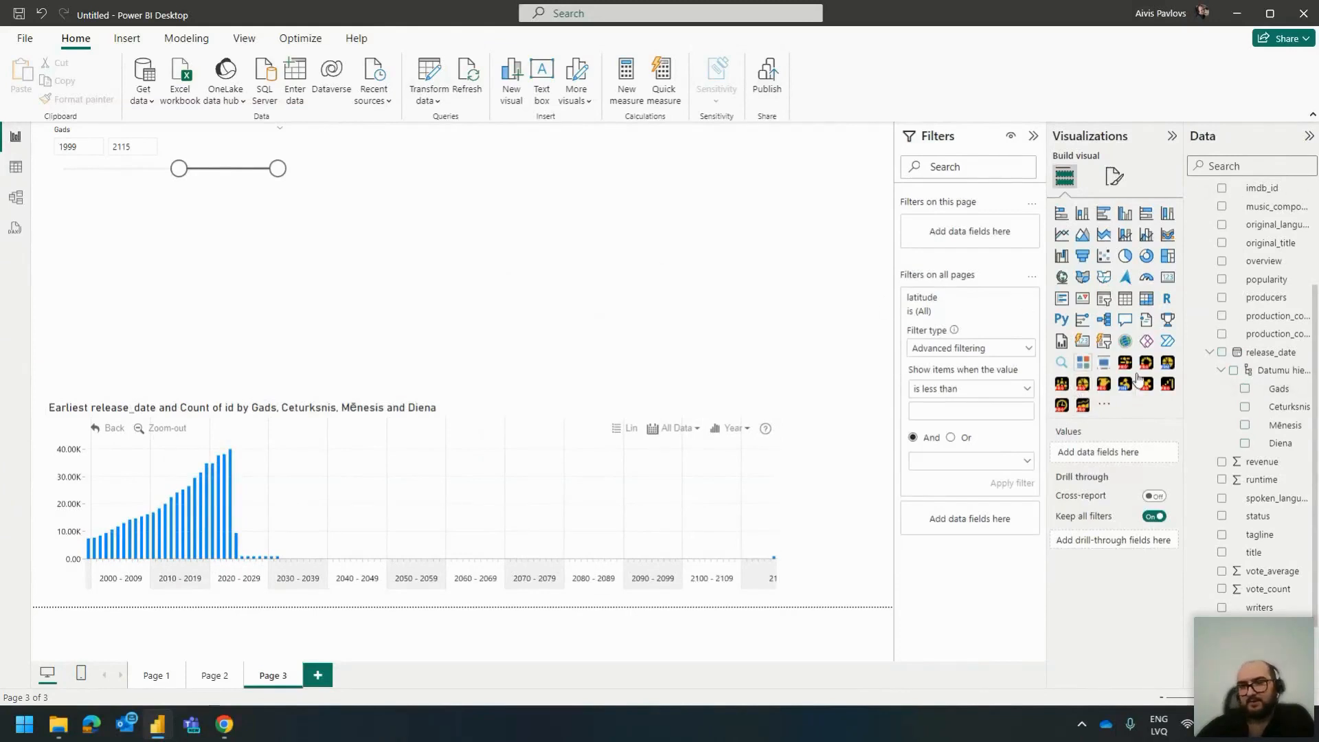
# Step: Add a table visual above the timeline, enlarge it to fill the free space and show Master's title in it
pyautogui.scroll(3, 1227, 378)
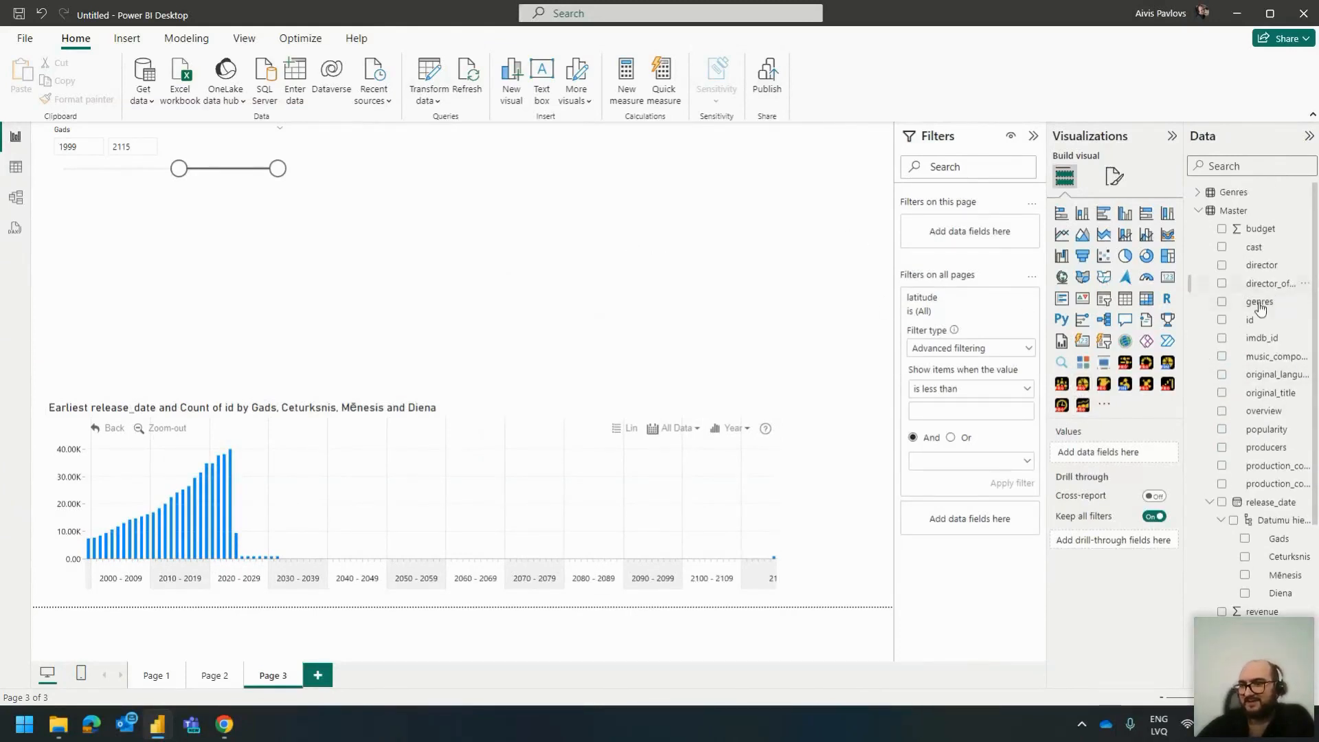
pyautogui.scroll(-3, 1263, 392)
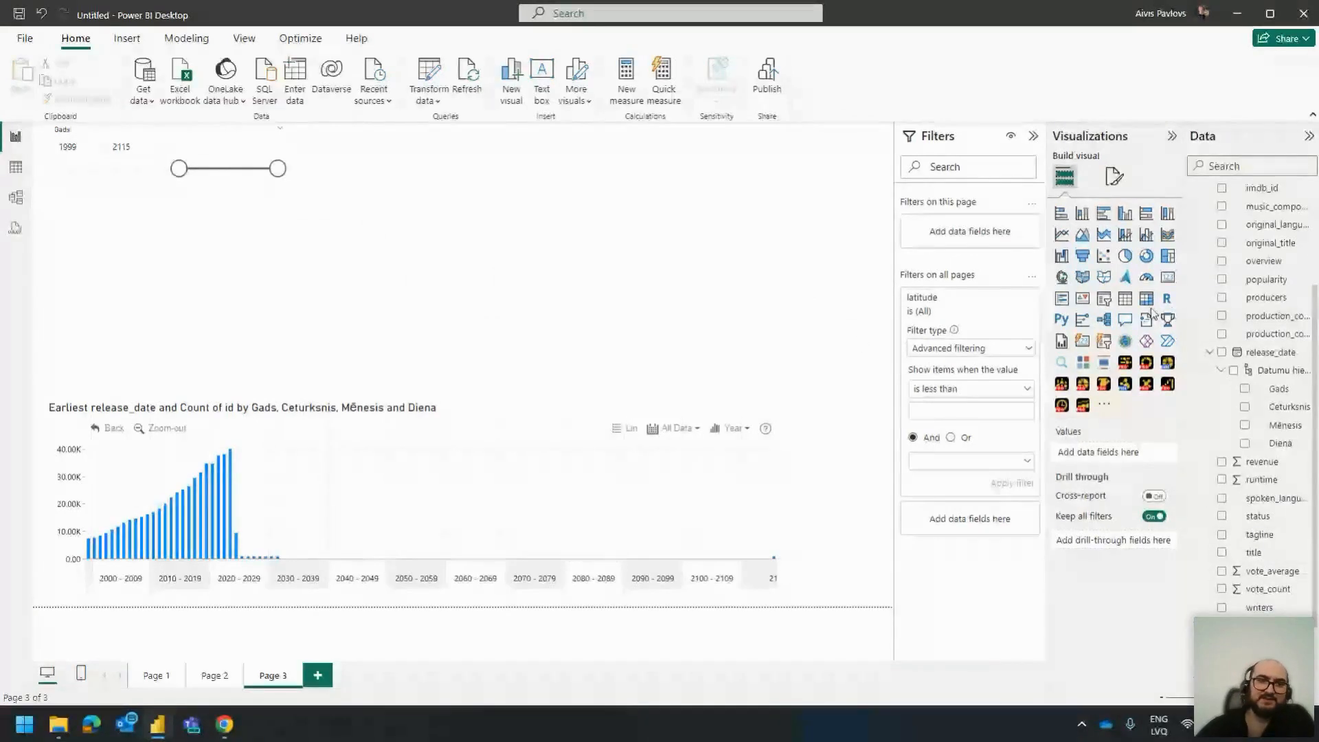
pyautogui.click(1125, 298)
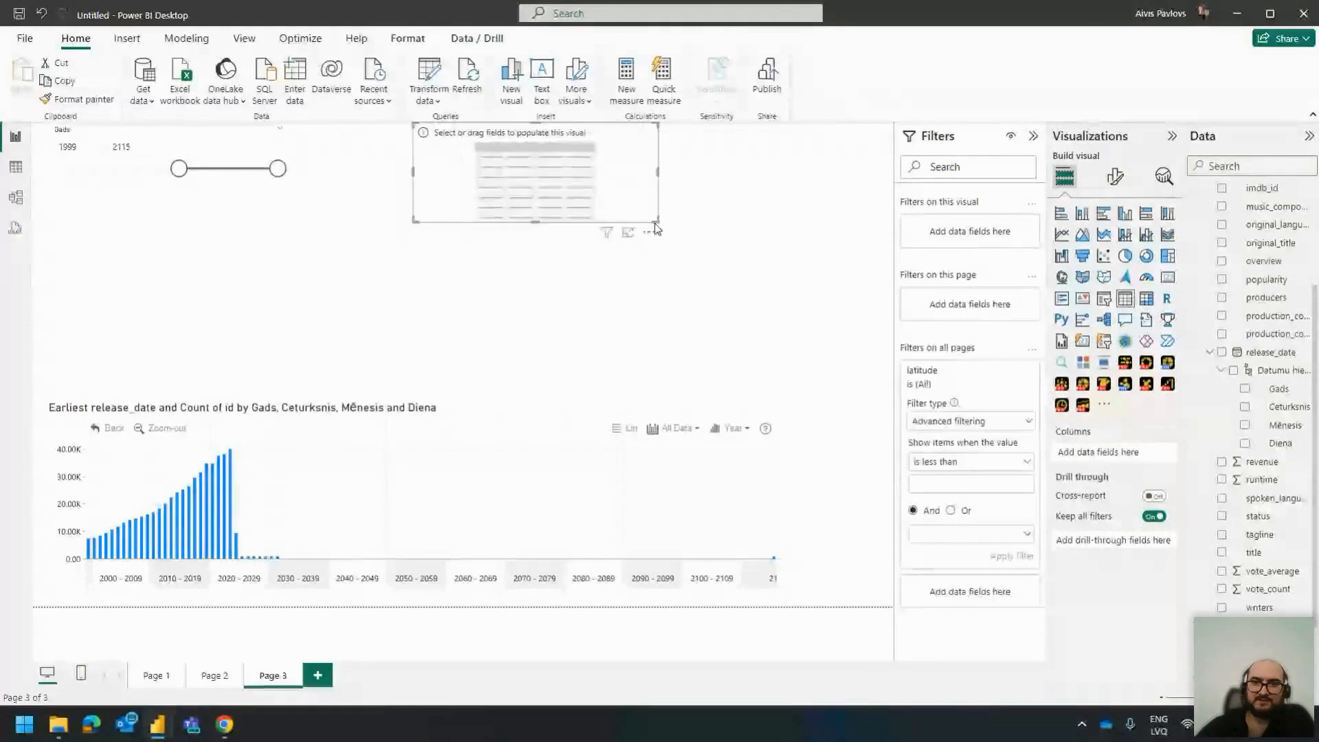
pyautogui.moveTo(657, 222); pyautogui.dragTo(851, 379)
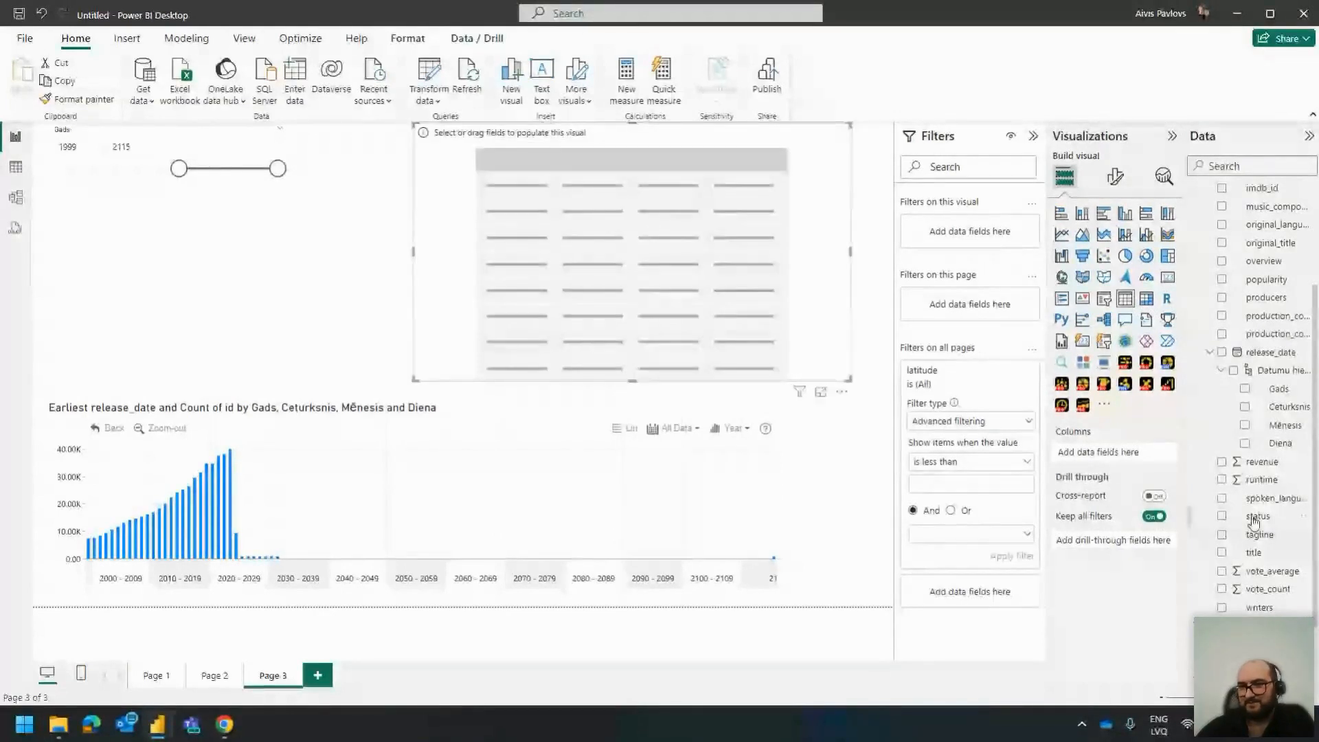
pyautogui.moveTo(1254, 553); pyautogui.dragTo(1075, 455)
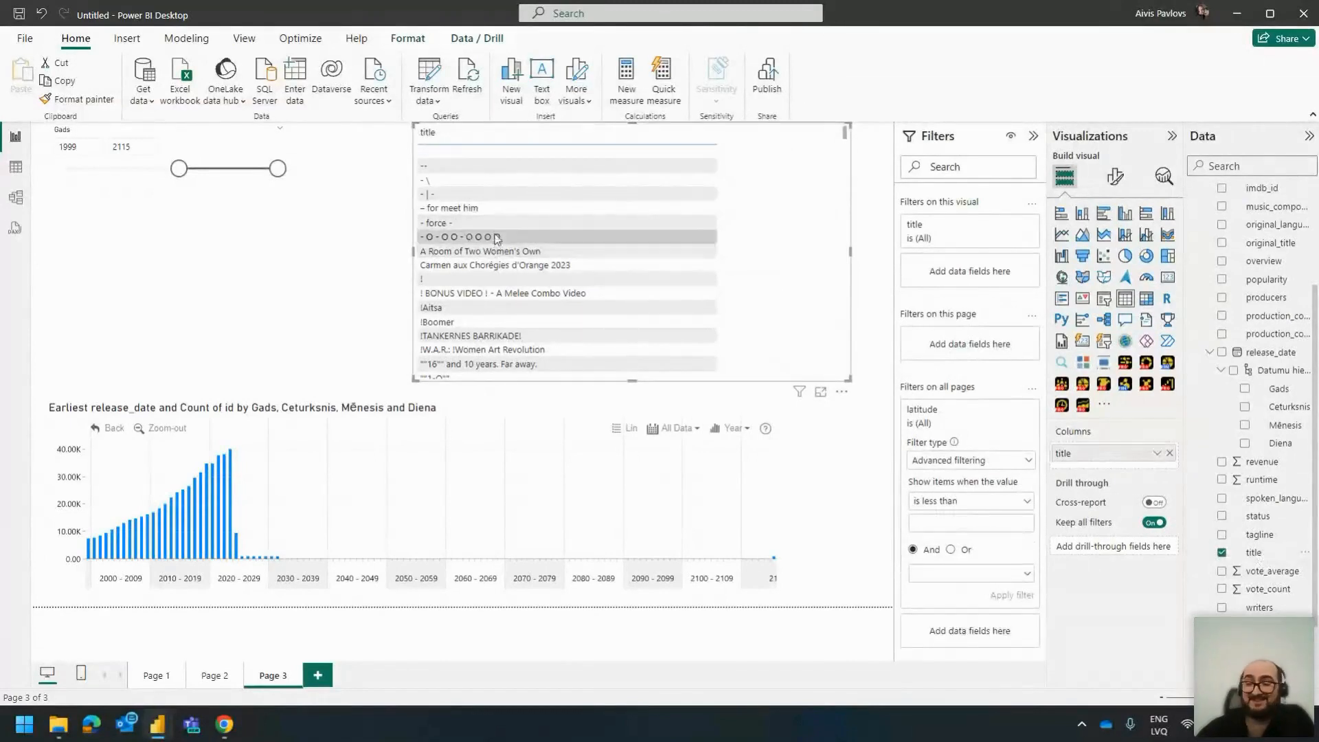
# Step: Filter the table by the timeline's 2115 bar and add Master's tagline as a second column
pyautogui.moveTo(768, 561)
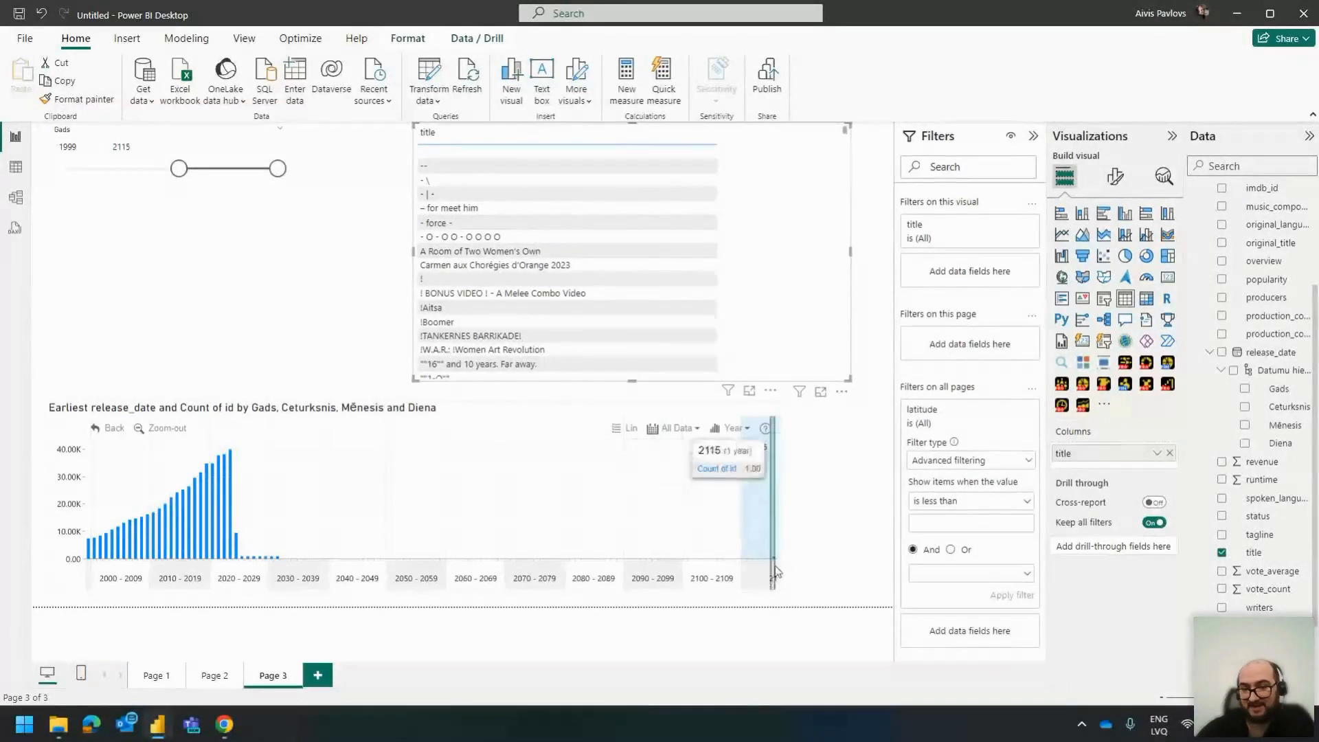
pyautogui.click(774, 565)
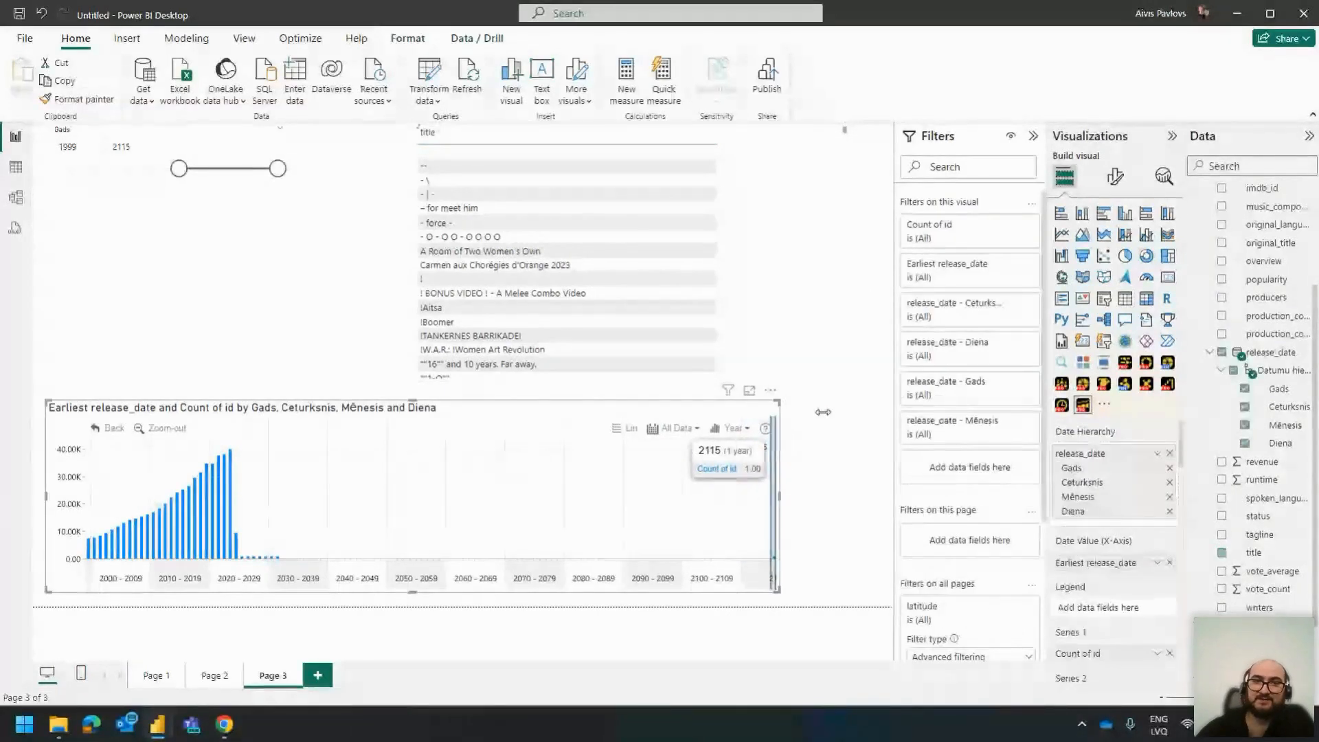
pyautogui.click(691, 179)
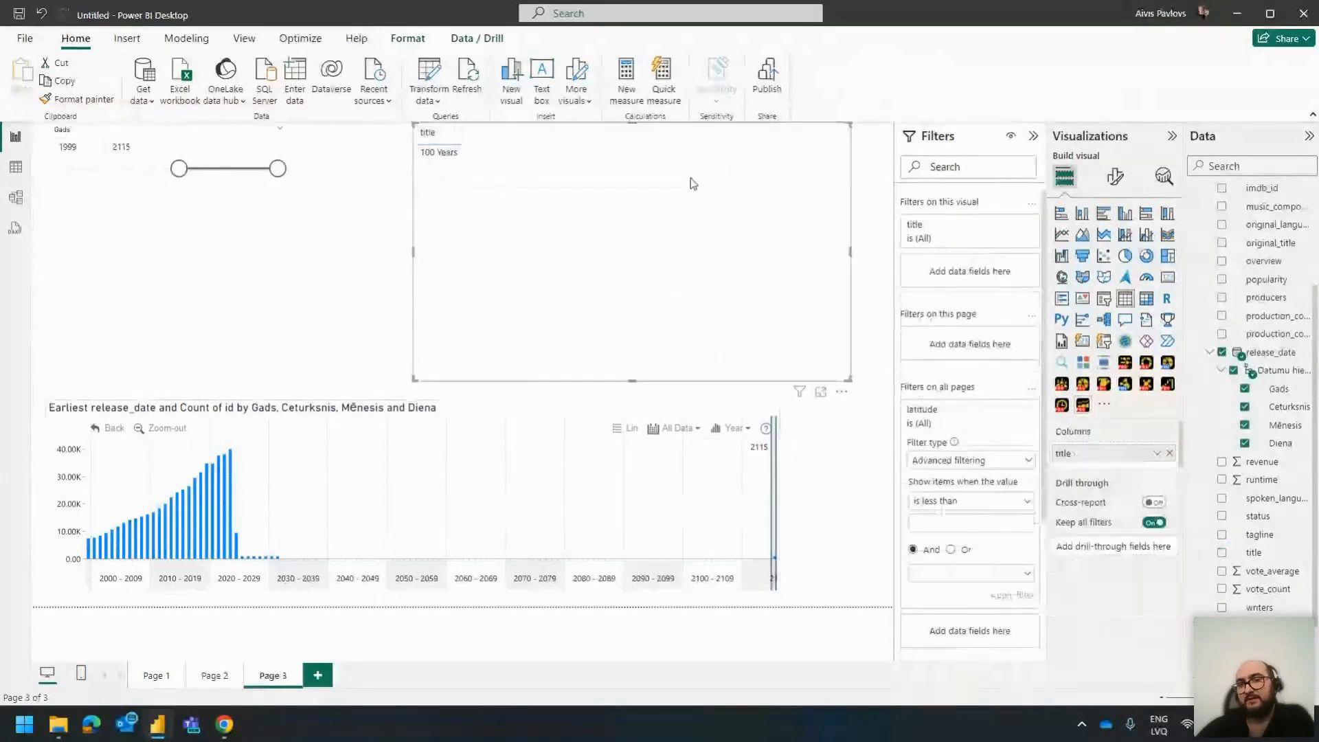
pyautogui.scroll(-3, 1267, 546)
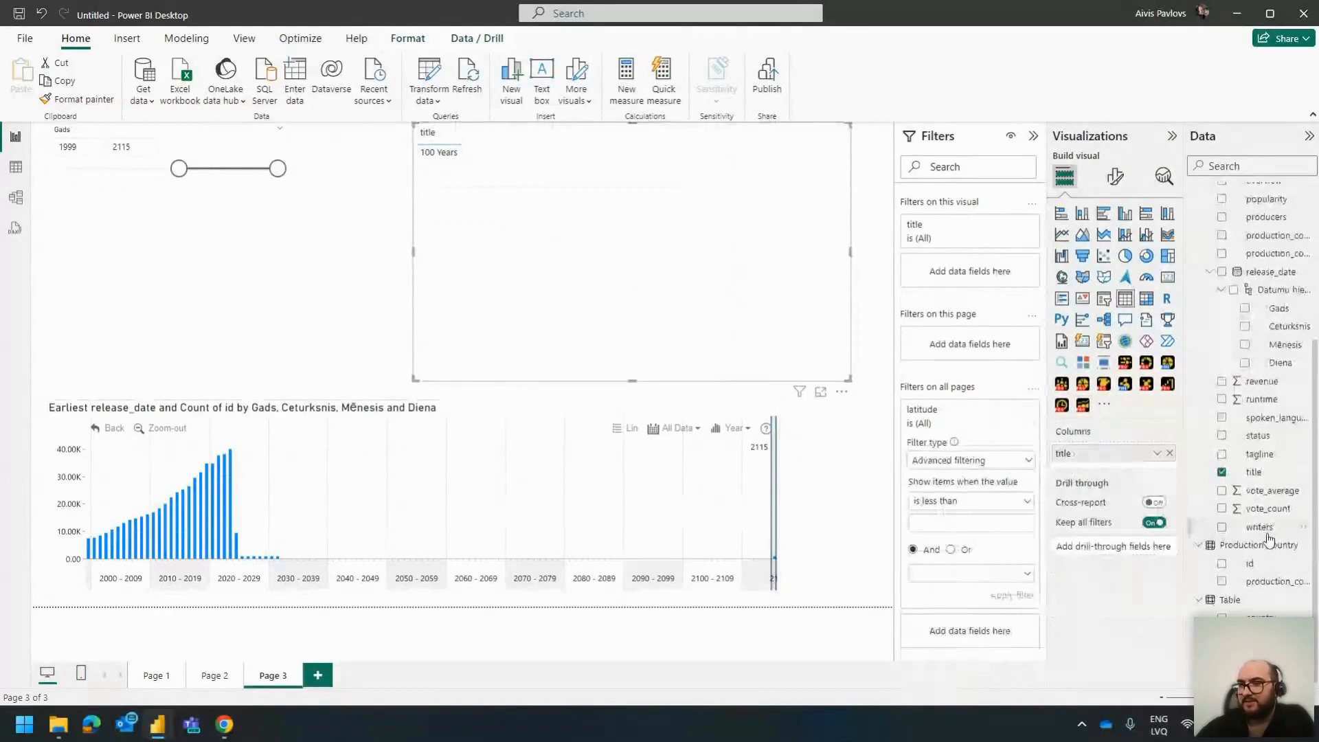
pyautogui.scroll(3, 1269, 535)
pyautogui.click(1269, 533)
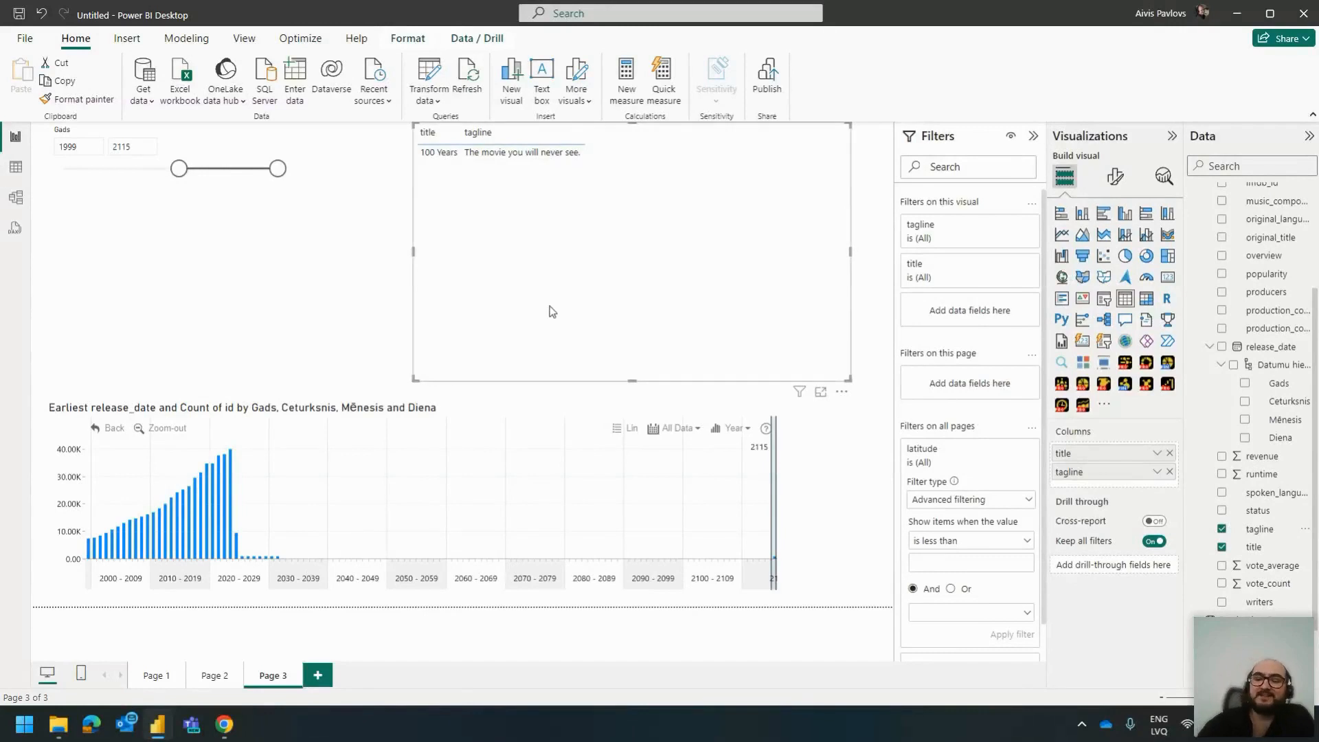
# Step: Delete the title and tagline table and clear the 2115 selection in the timeline
pyautogui.press('Delete')
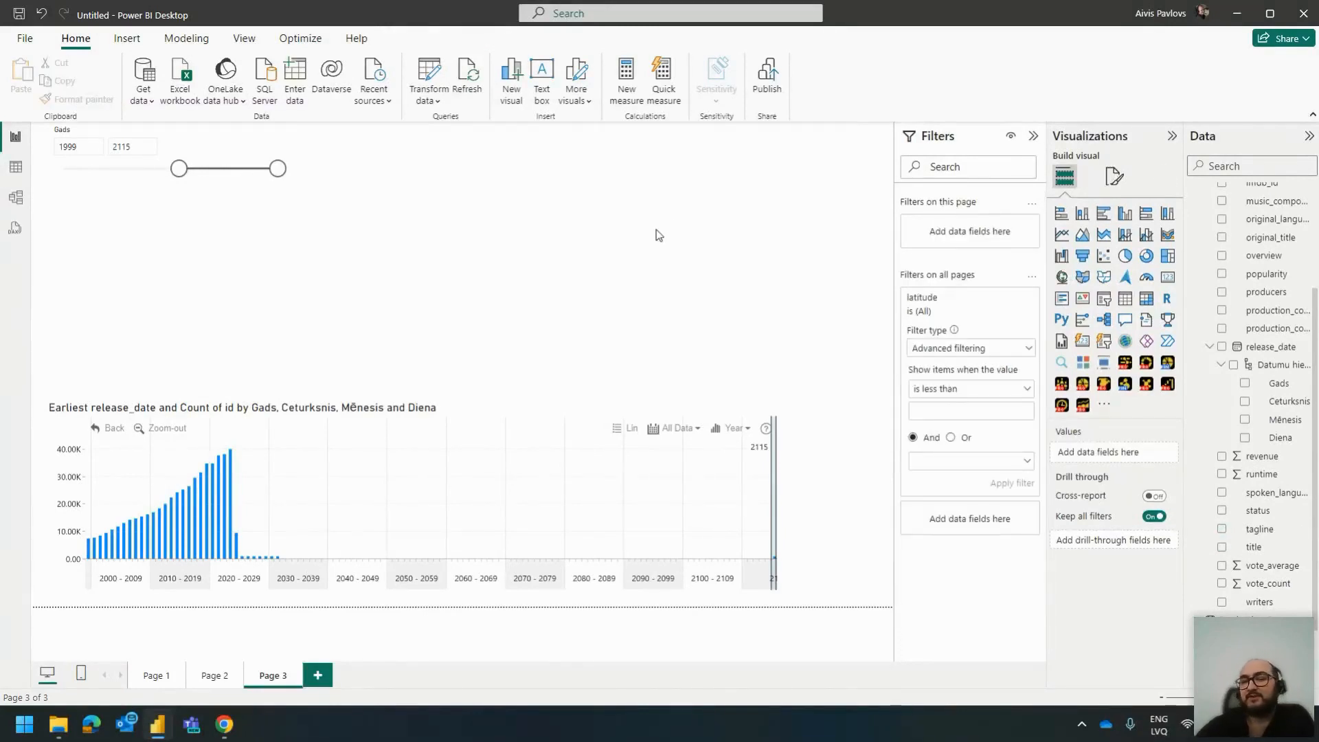
pyautogui.click(58, 462)
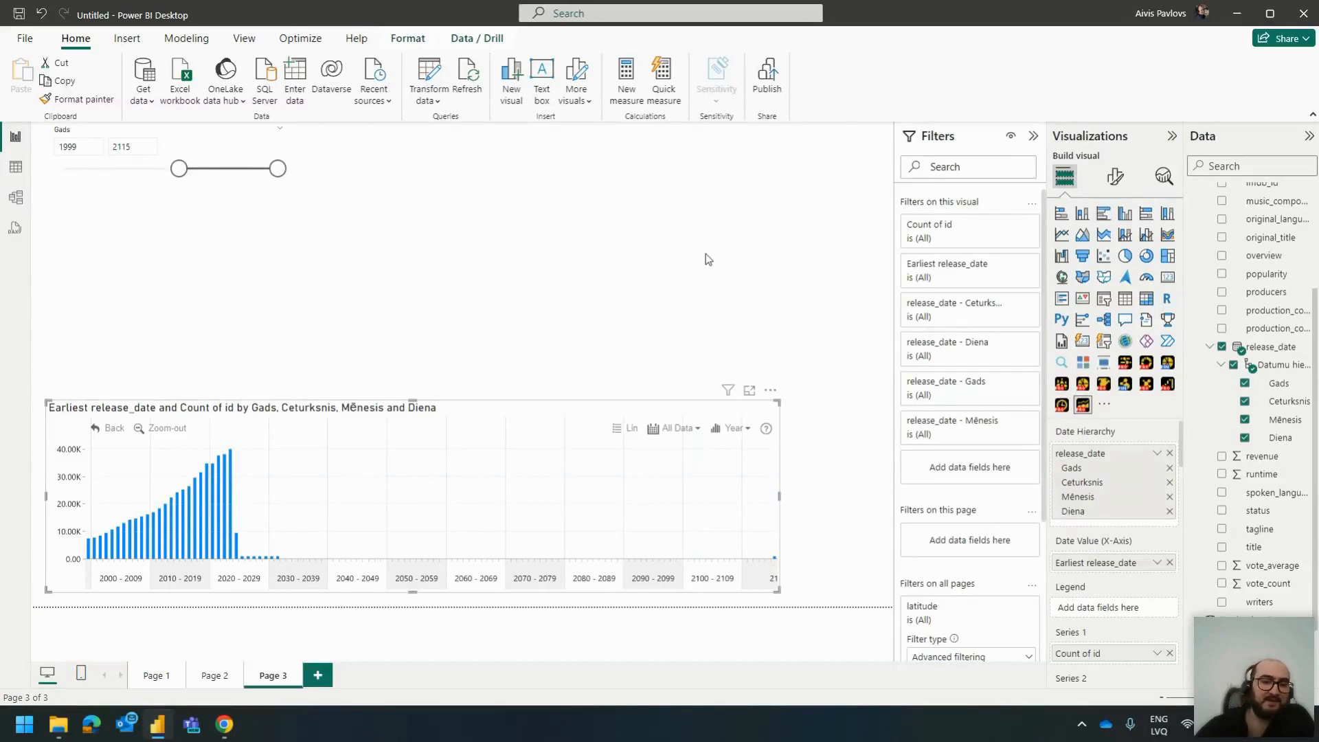
# Step: Set the Gads slicer's start year to 2000 and its end year to 2024
pyautogui.doubleClick(90, 149)
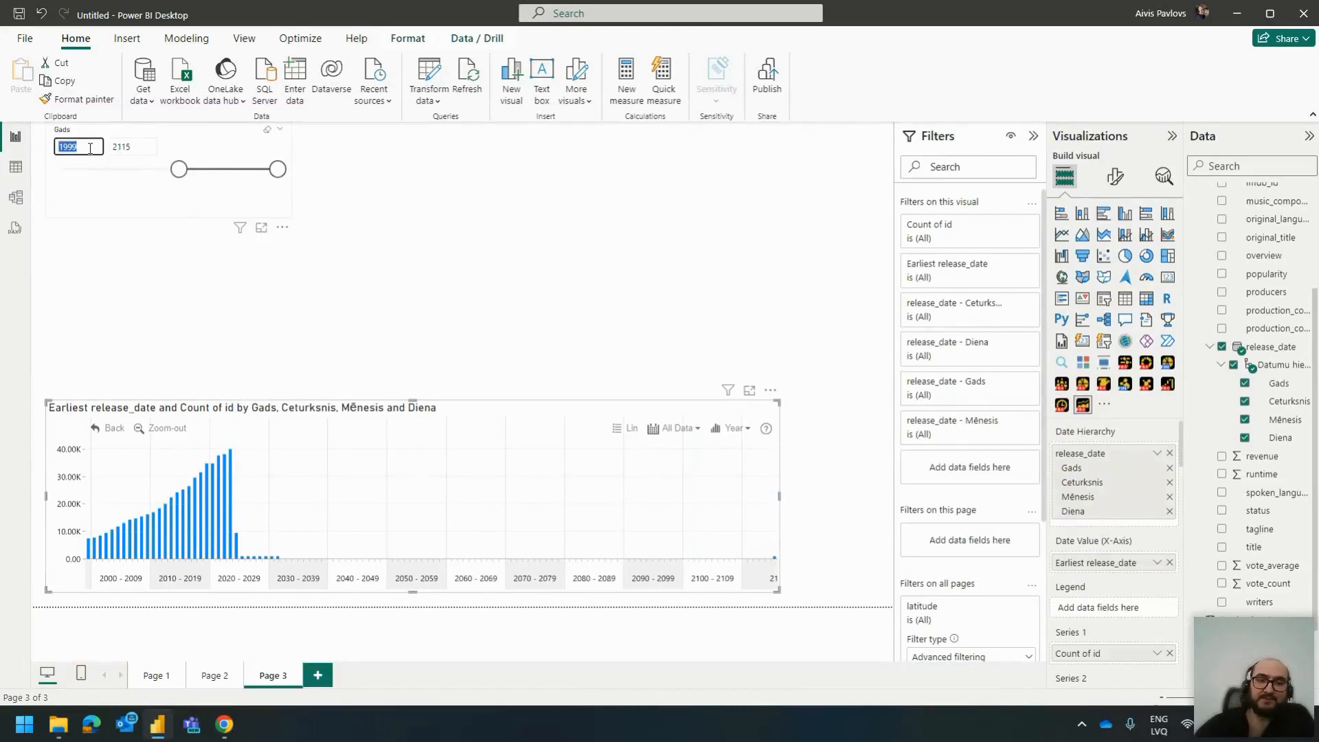
pyautogui.write('2000')
pyautogui.press('Return')
pyautogui.doubleClick(133, 147)
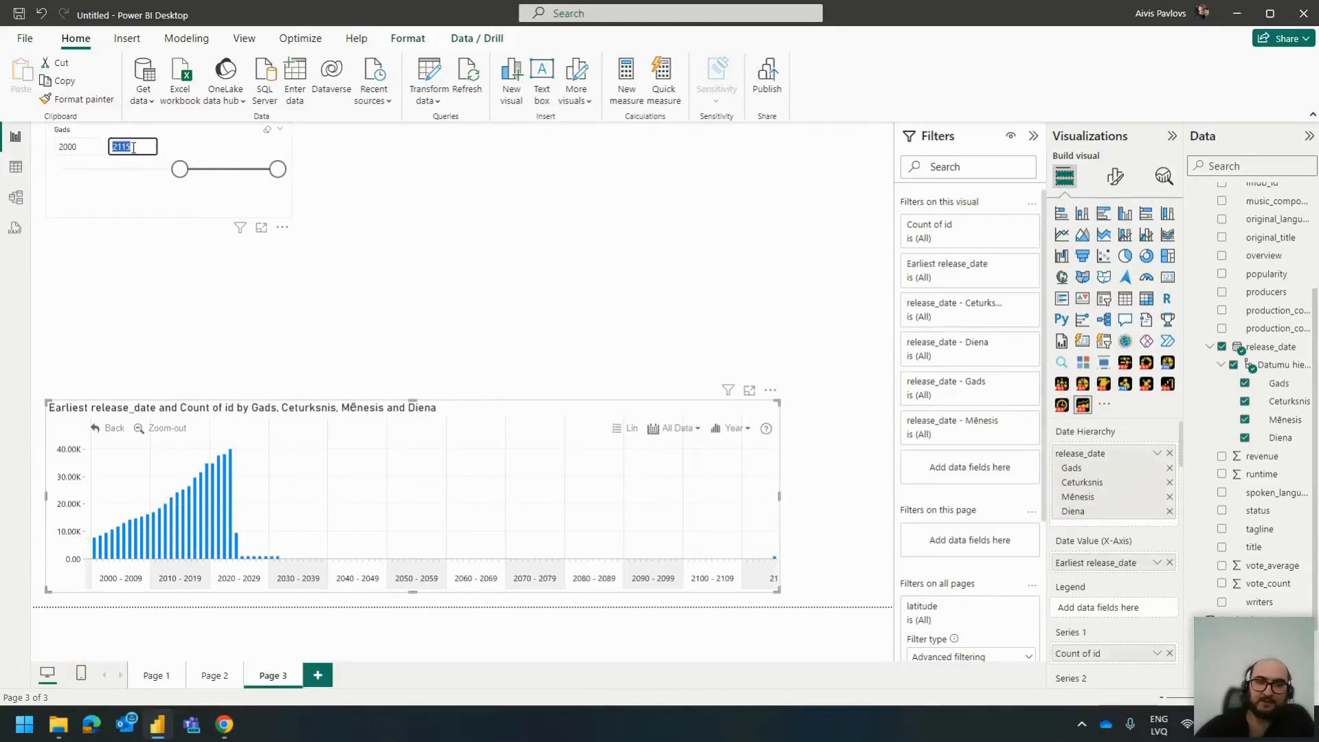
pyautogui.write('2024')
pyautogui.press('Return')
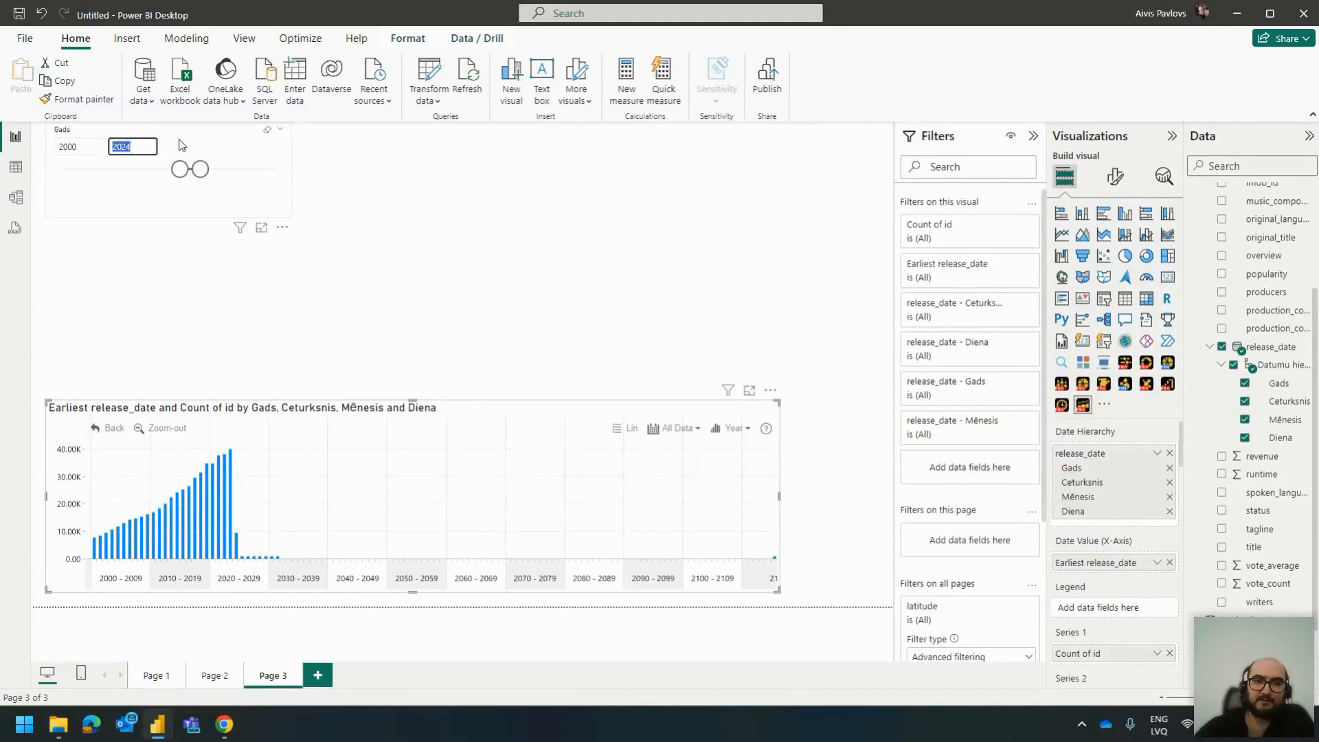
# Step: Change the Gads slicer's end year to 2025
pyautogui.click(140, 145)
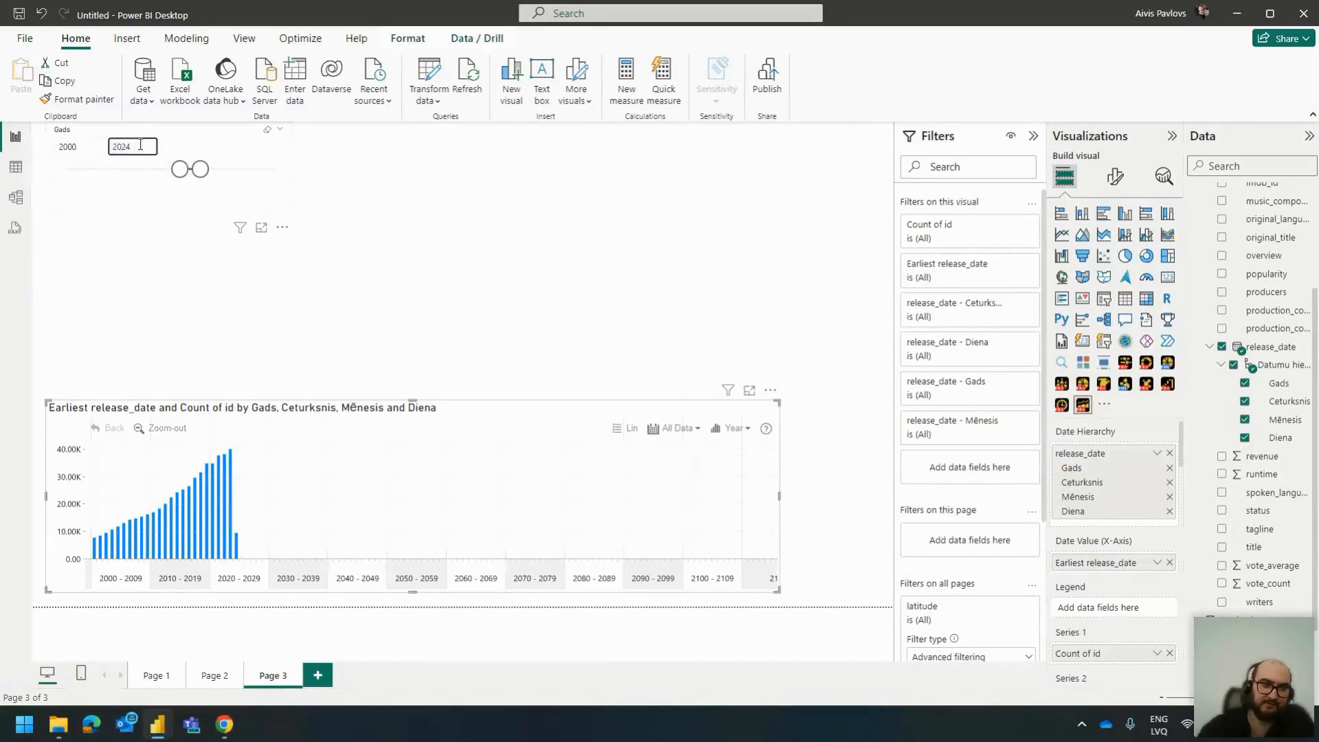
pyautogui.press('BackSpace')
pyautogui.write('5')
pyautogui.press('Return')
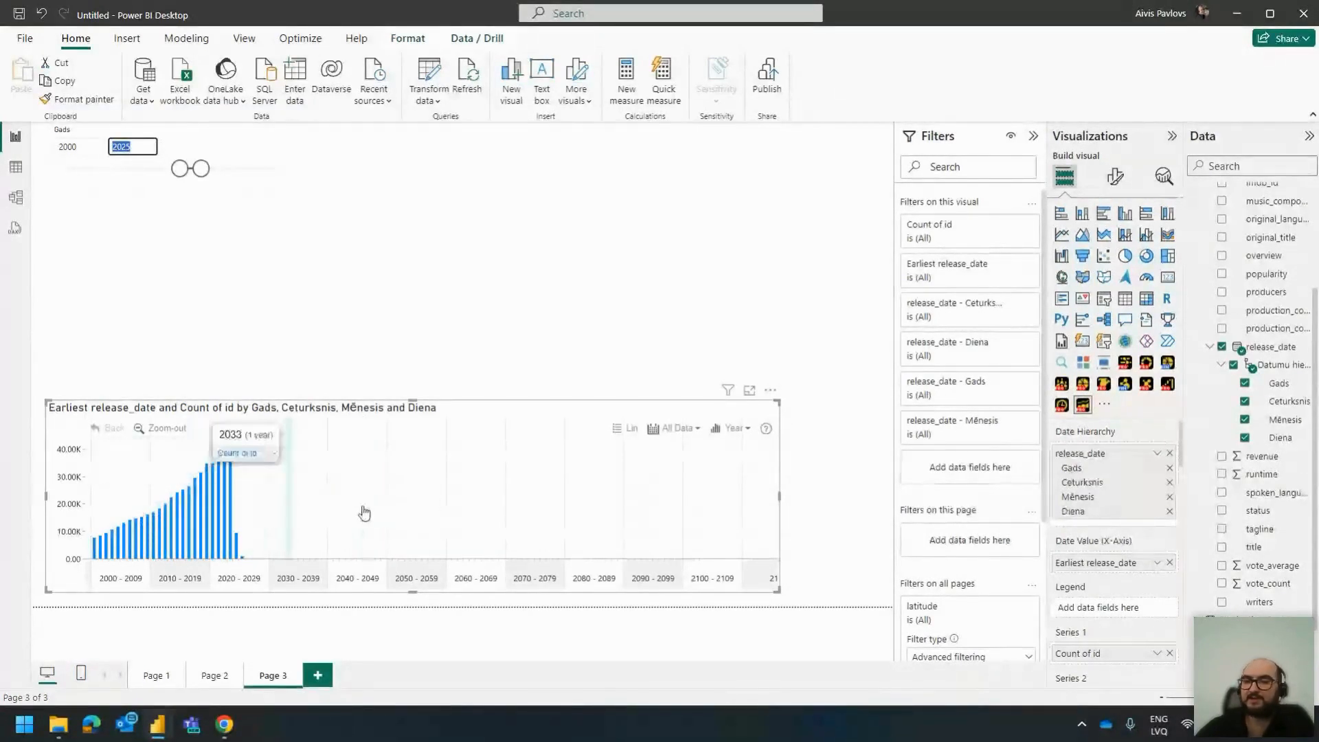
# Step: Open the timeline's X-Axis format settings and look through its gridline and data range options
pyautogui.click(1116, 177)
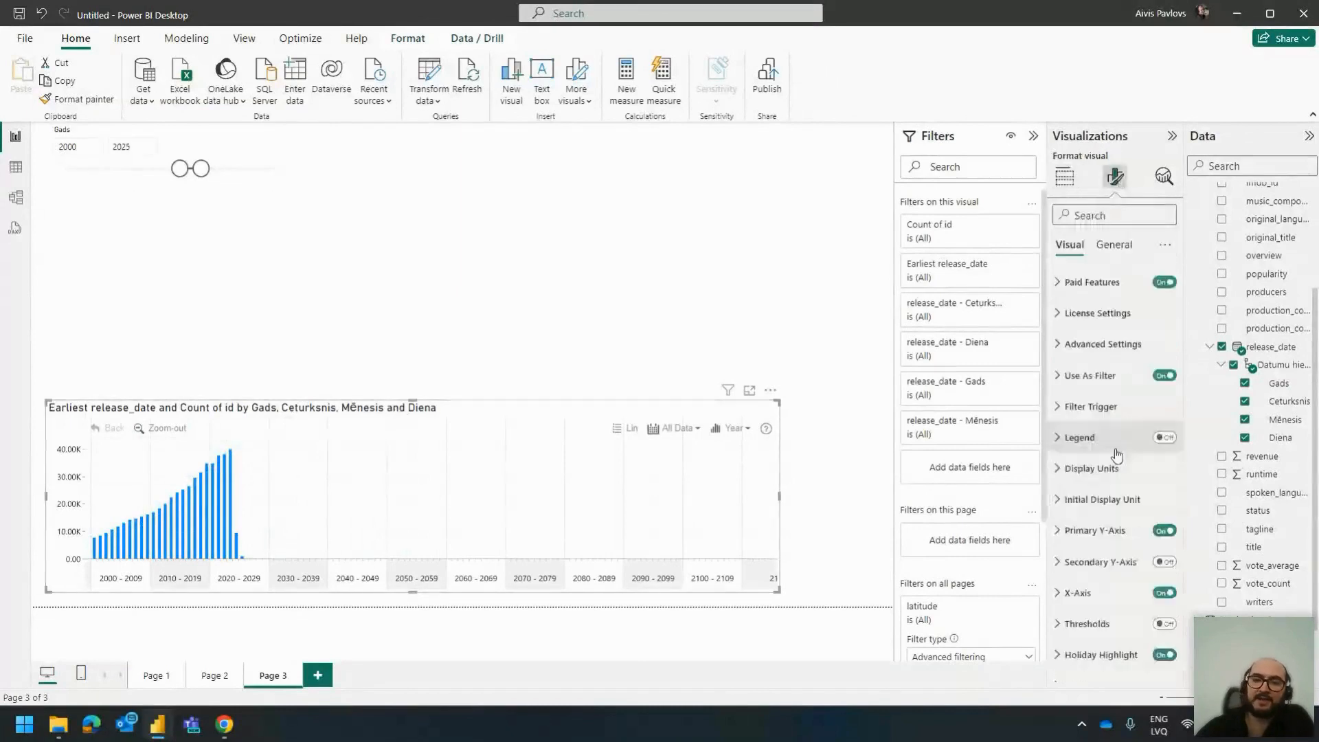
pyautogui.scroll(-2, 1116, 455)
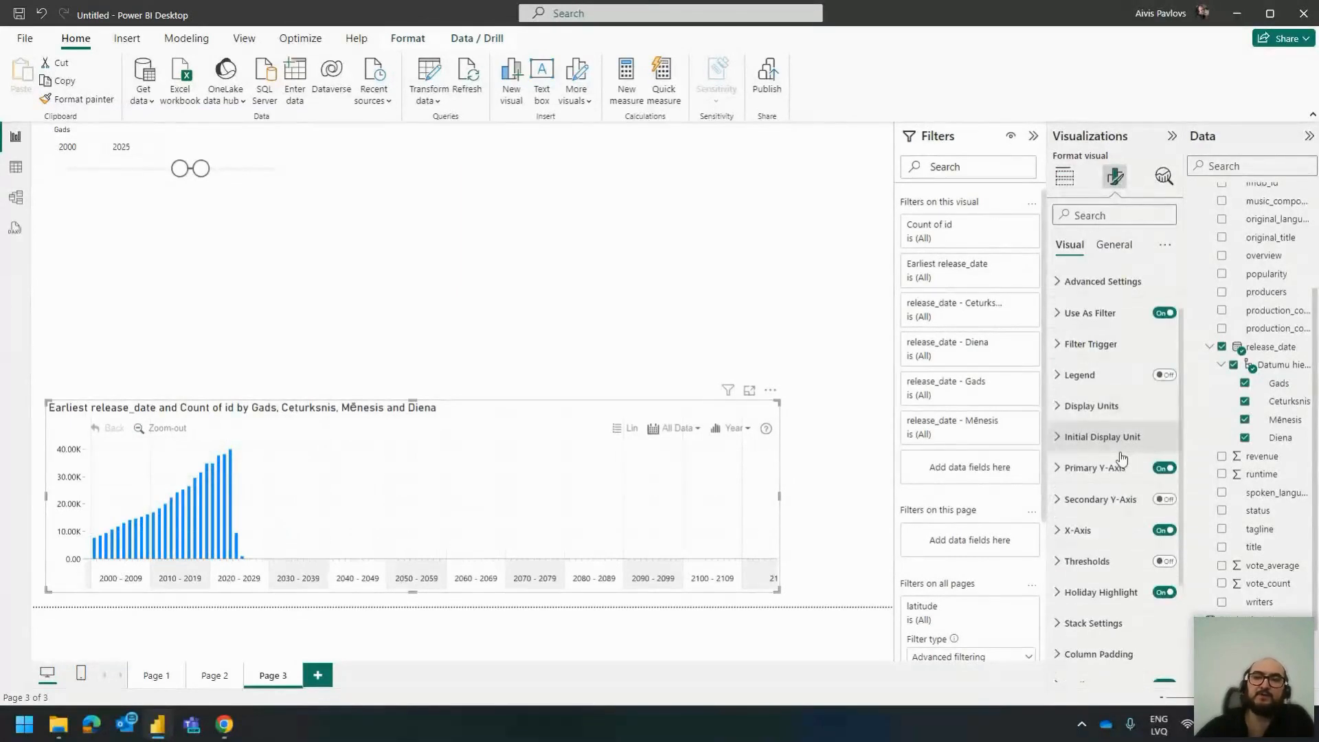
pyautogui.click(1078, 530)
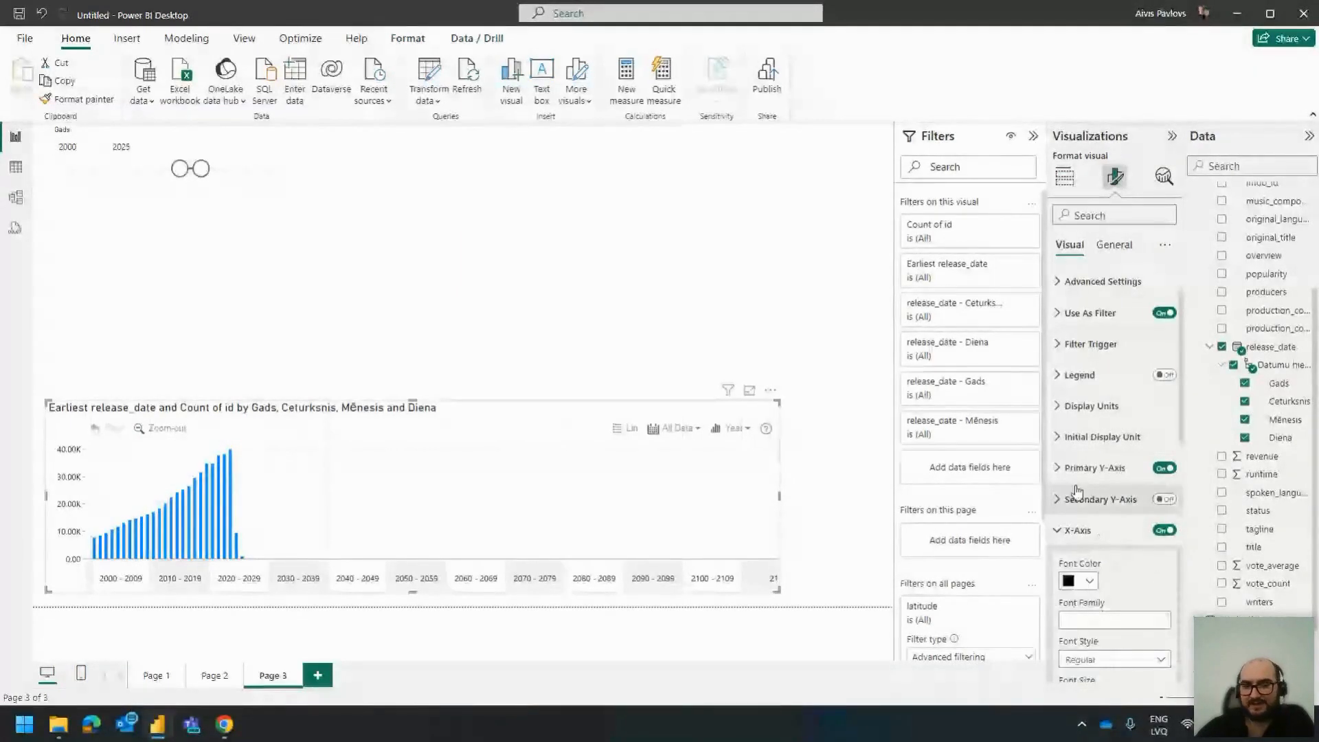
pyautogui.scroll(-5, 1077, 490)
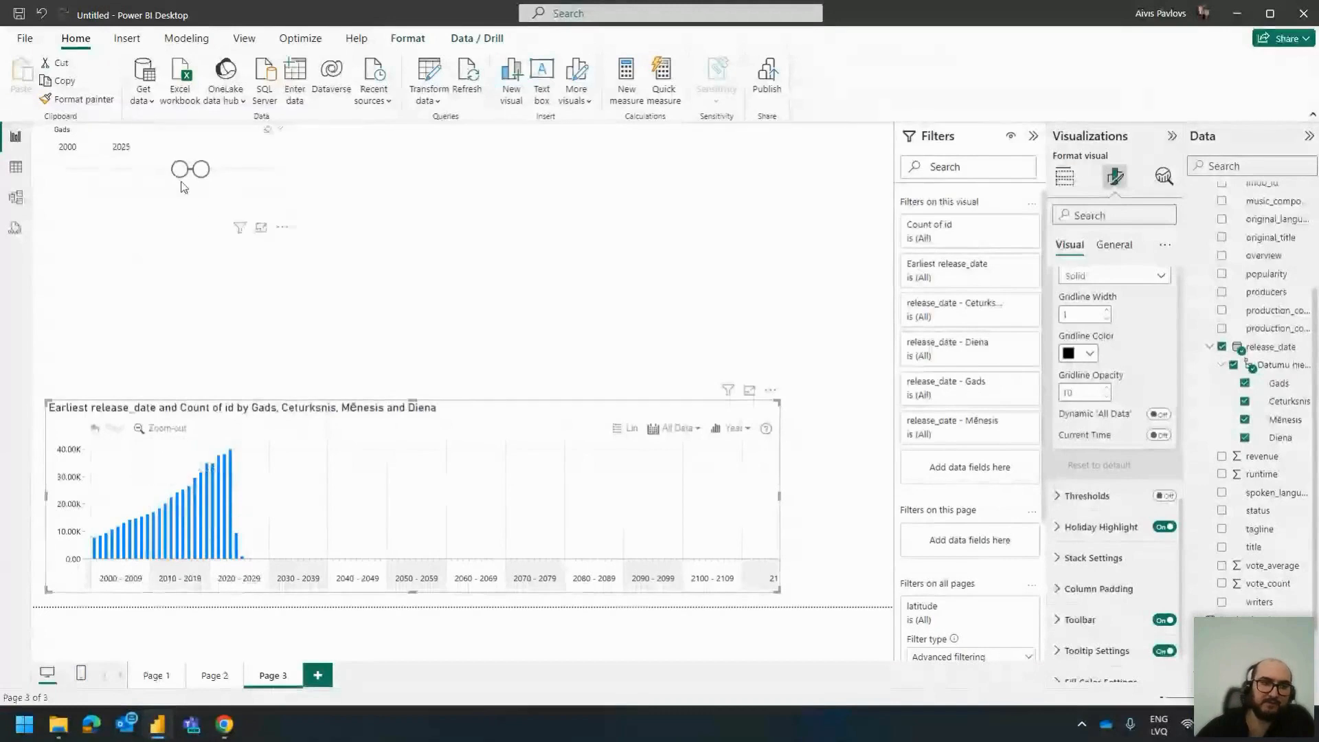
# Step: Try the Gads slicer with start year 1955 and with 1986 to compare how the timeline's range responds
pyautogui.moveTo(180, 169); pyautogui.dragTo(141, 169)
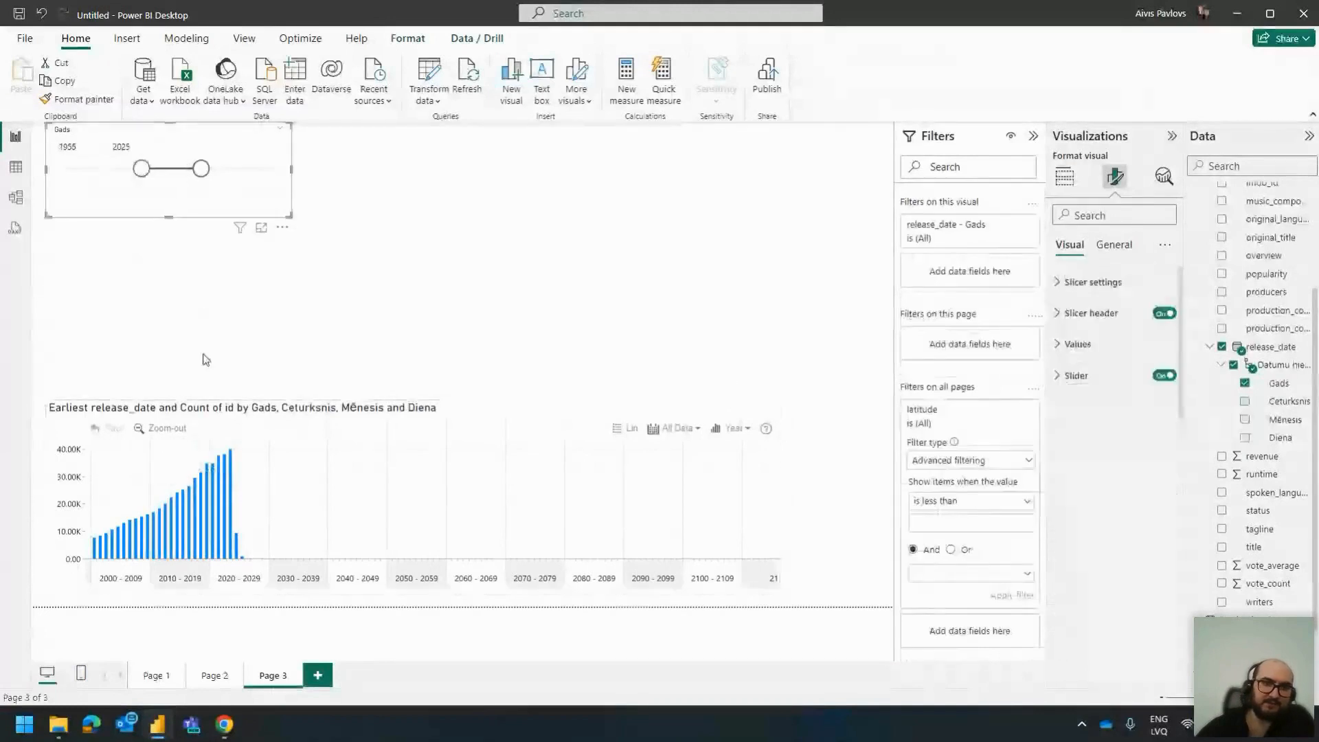
pyautogui.click(335, 468)
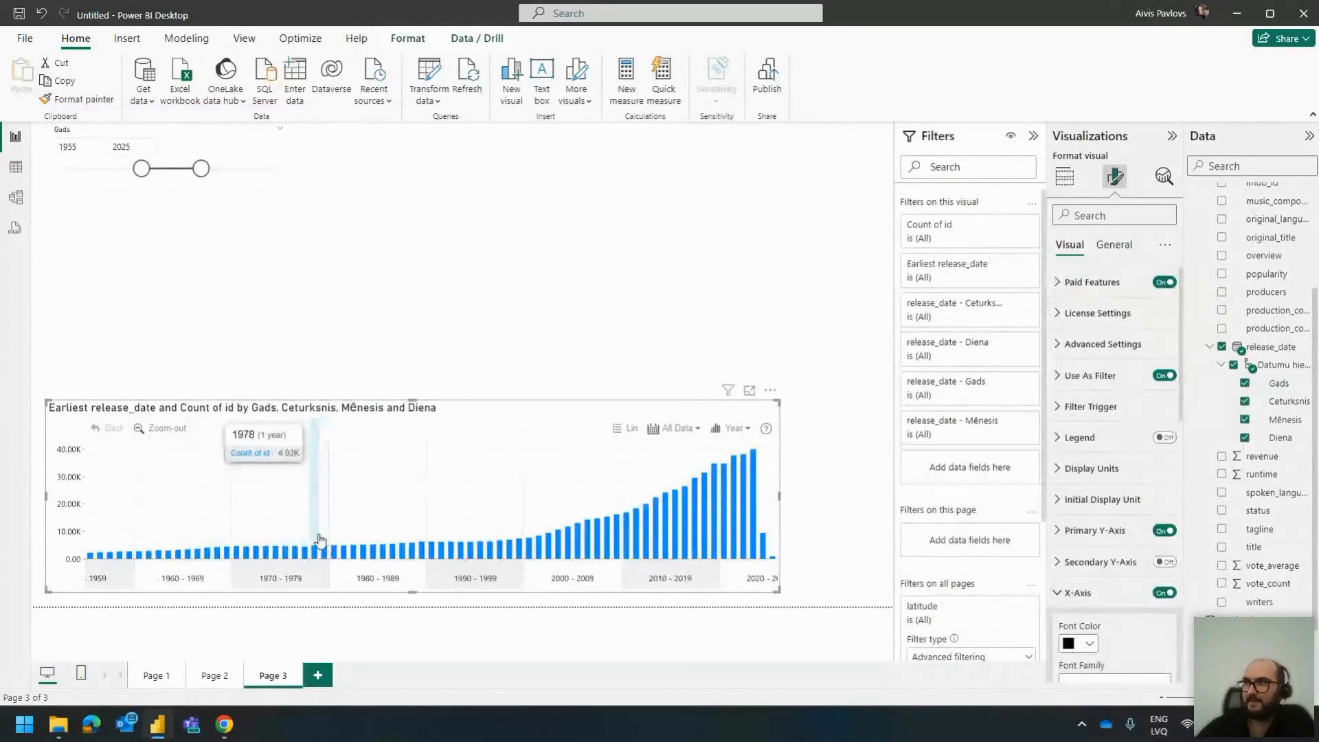
pyautogui.moveTo(140, 169); pyautogui.dragTo(167, 168)
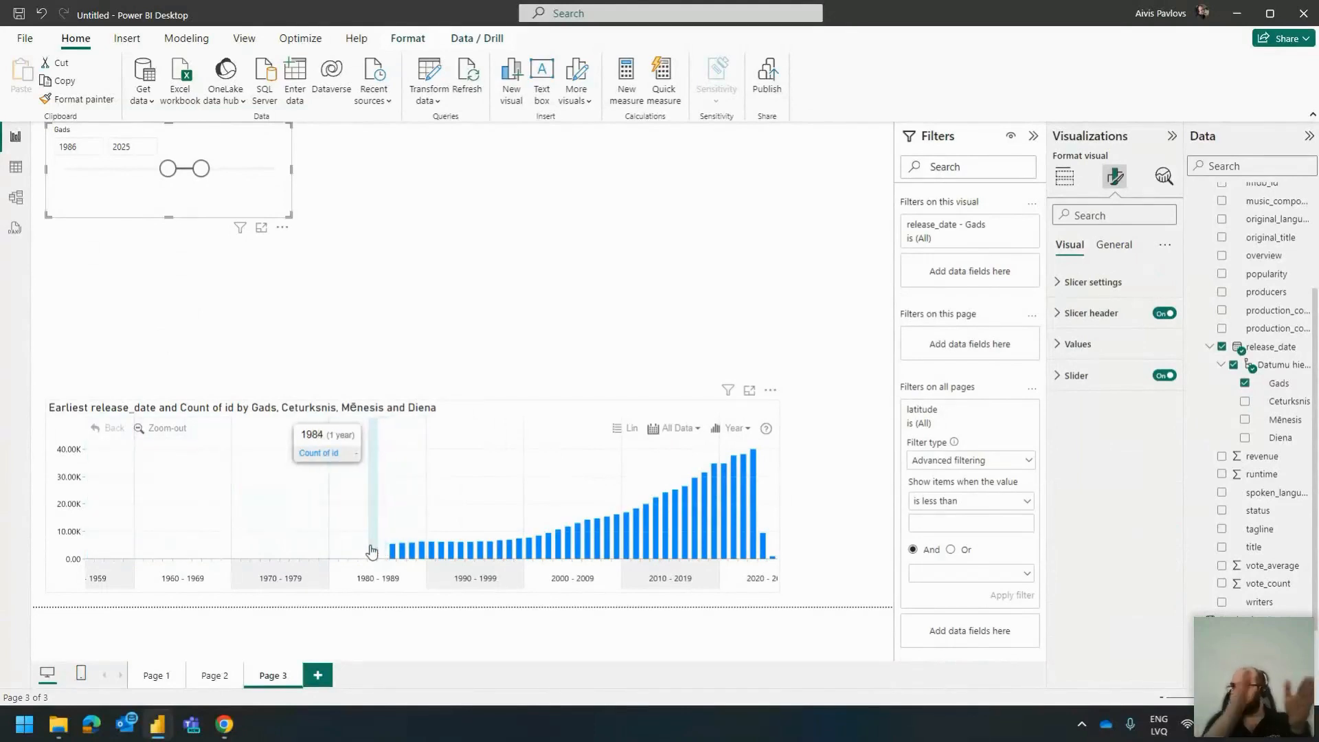
# Step: Turn on Dynamic 'All Data' in the timeline's X-Axis format settings
pyautogui.click(568, 407)
pyautogui.scroll(-6, 1118, 476)
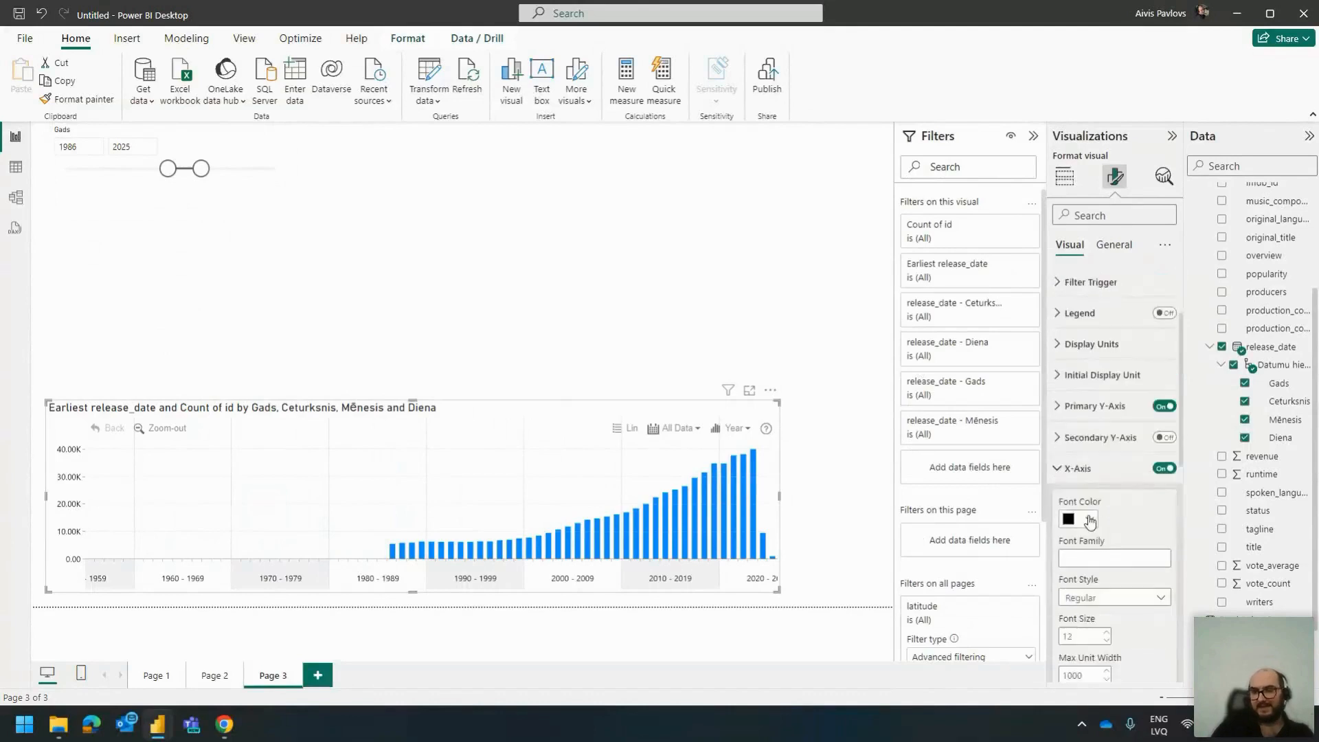
pyautogui.scroll(-2, 1133, 499)
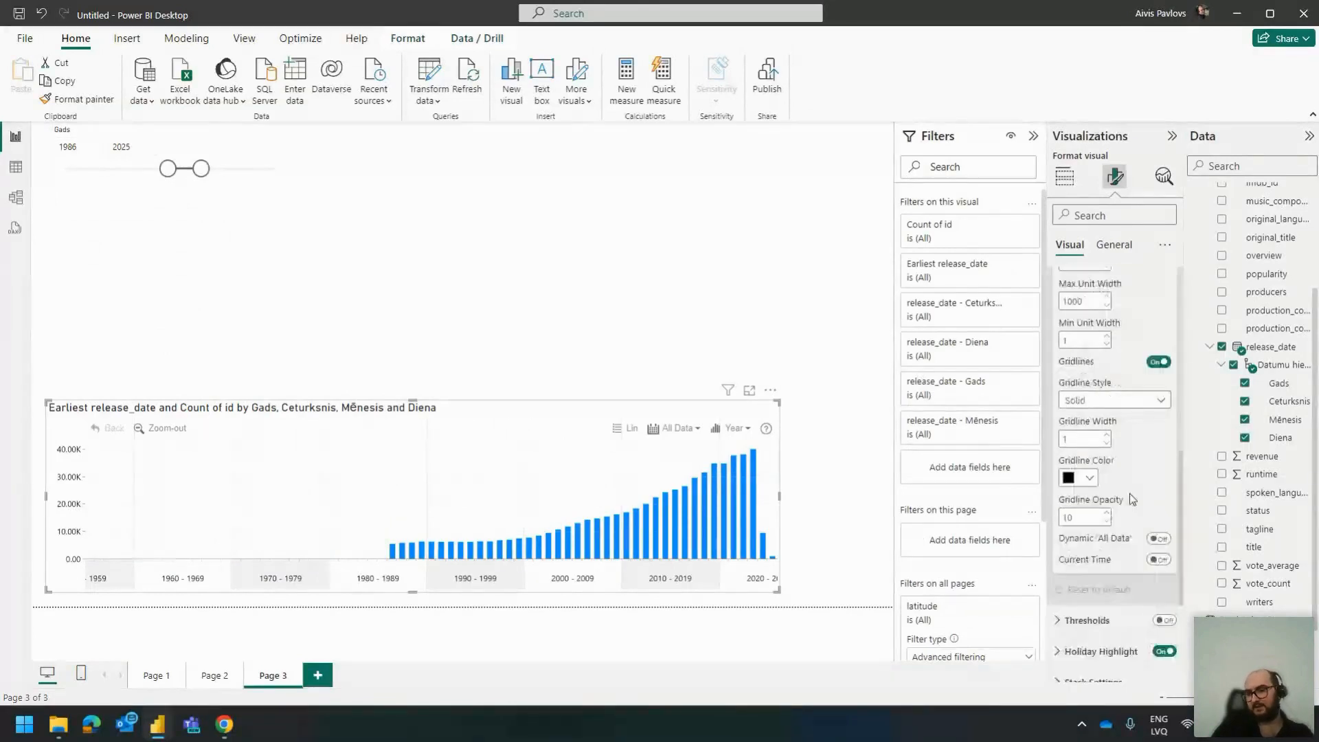
pyautogui.click(1156, 539)
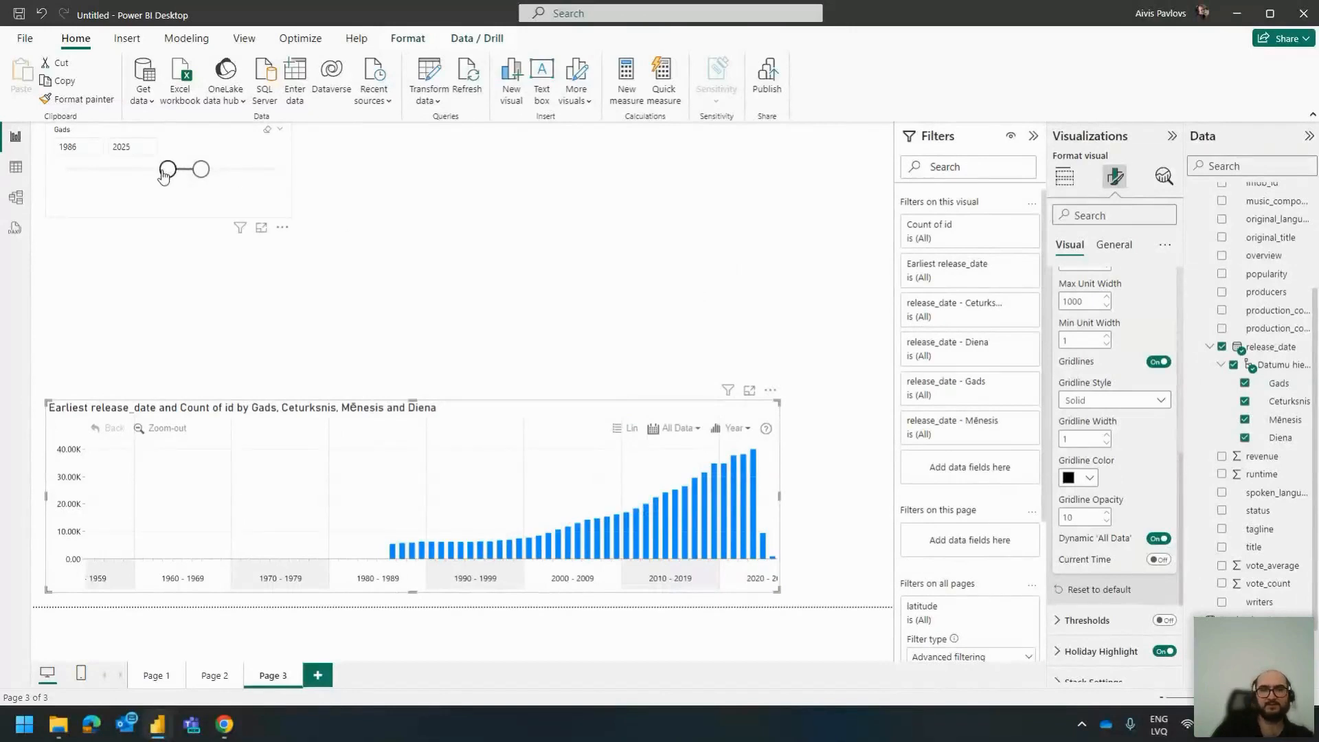
# Step: Test the Gads slicer with start year 1981 and settle its start year on 2001
pyautogui.moveTo(167, 174); pyautogui.dragTo(163, 175)
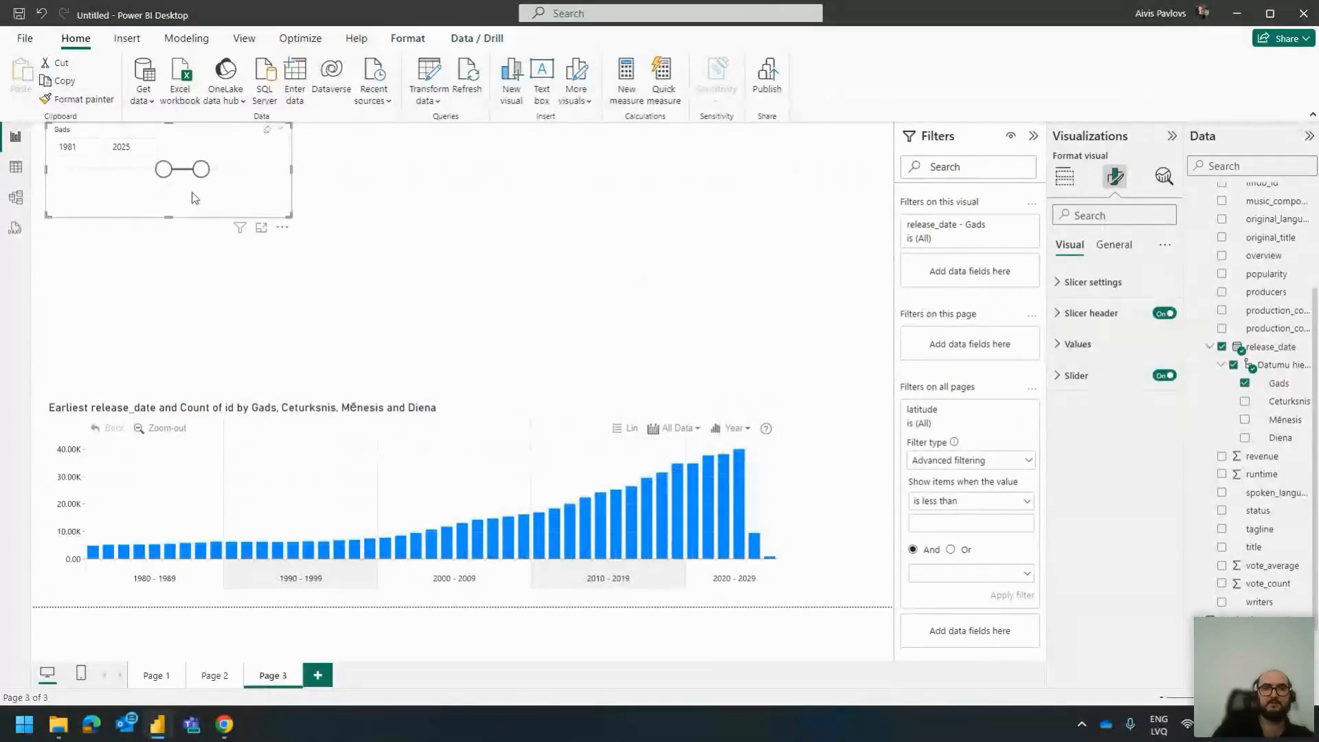
pyautogui.moveTo(167, 177); pyautogui.dragTo(184, 180)
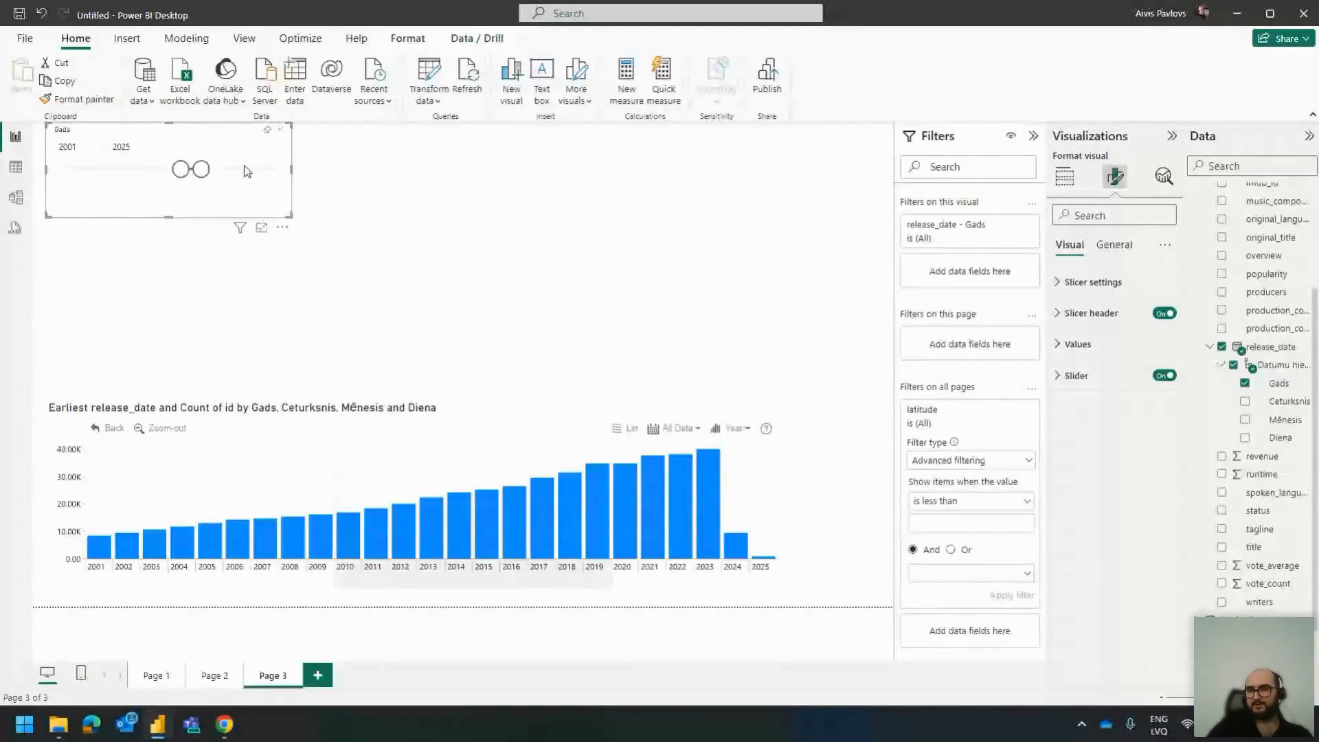
# Step: Add a card visual showing the sum of Master's budget
pyautogui.click(511, 77)
pyautogui.scroll(5, 1265, 310)
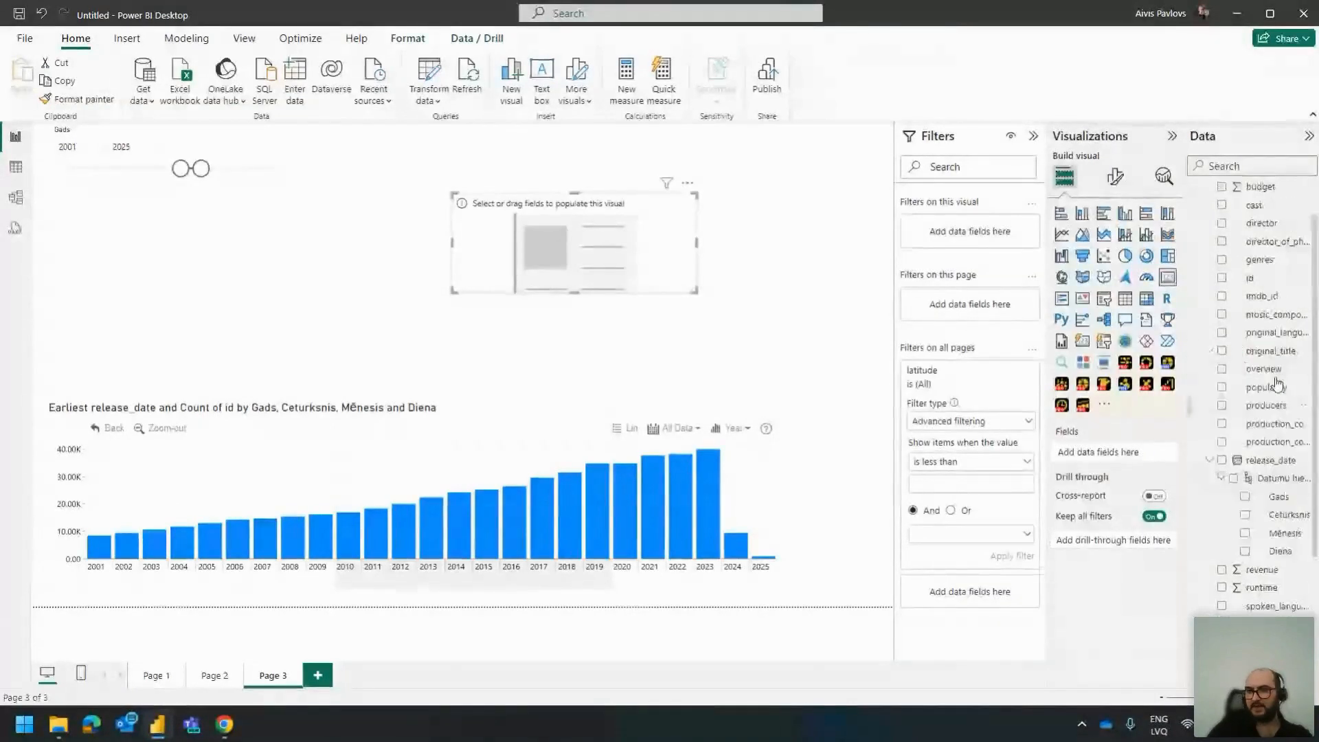
pyautogui.moveTo(1261, 228); pyautogui.dragTo(596, 247)
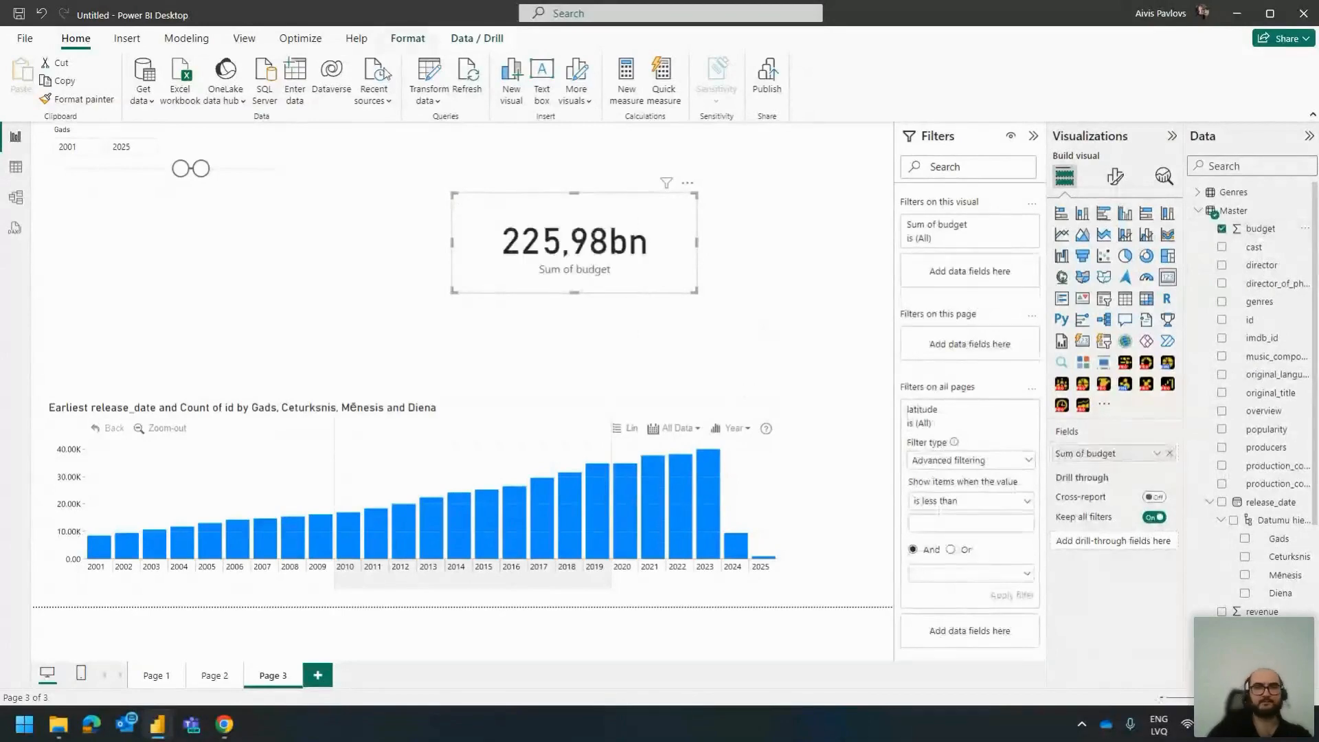
# Step: Switch to the ZoomCharts challenge page in Chrome and read what the report should include
pyautogui.moveTo(226, 723)
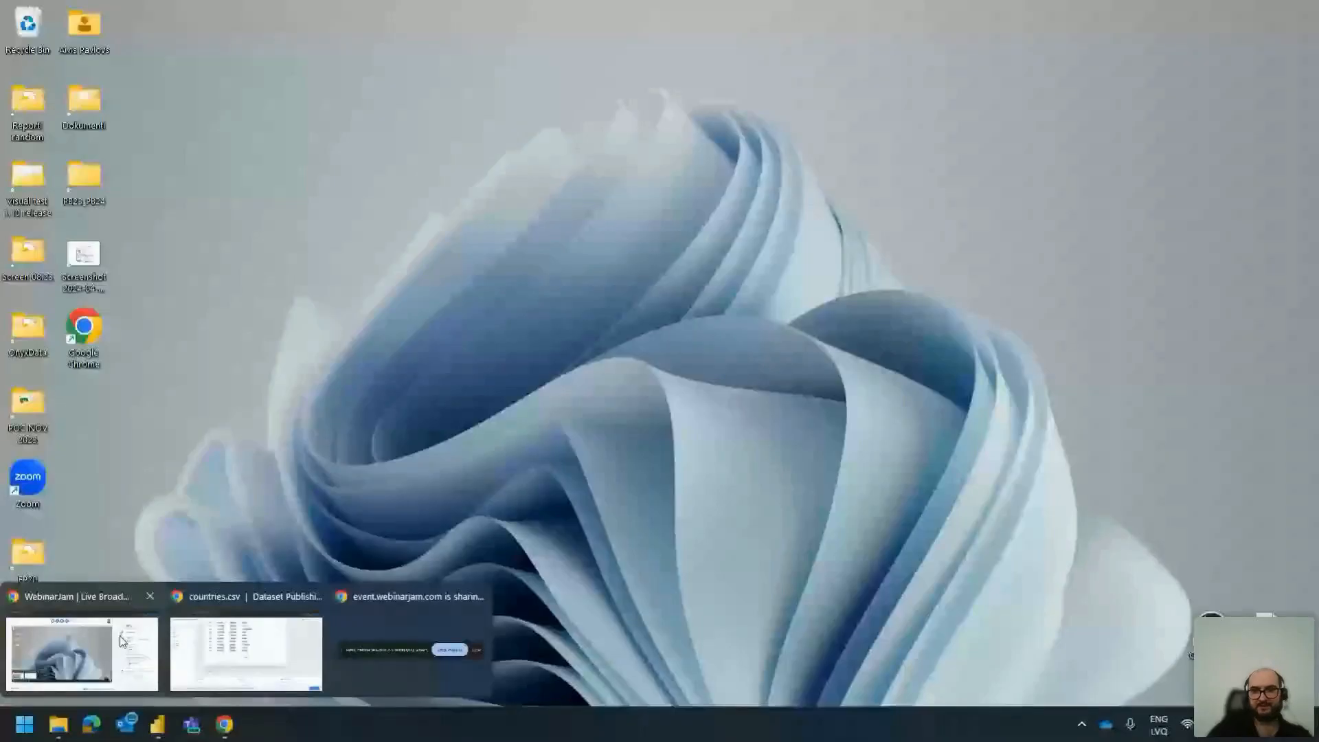
pyautogui.click(121, 641)
pyautogui.scroll(-5, 720, 496)
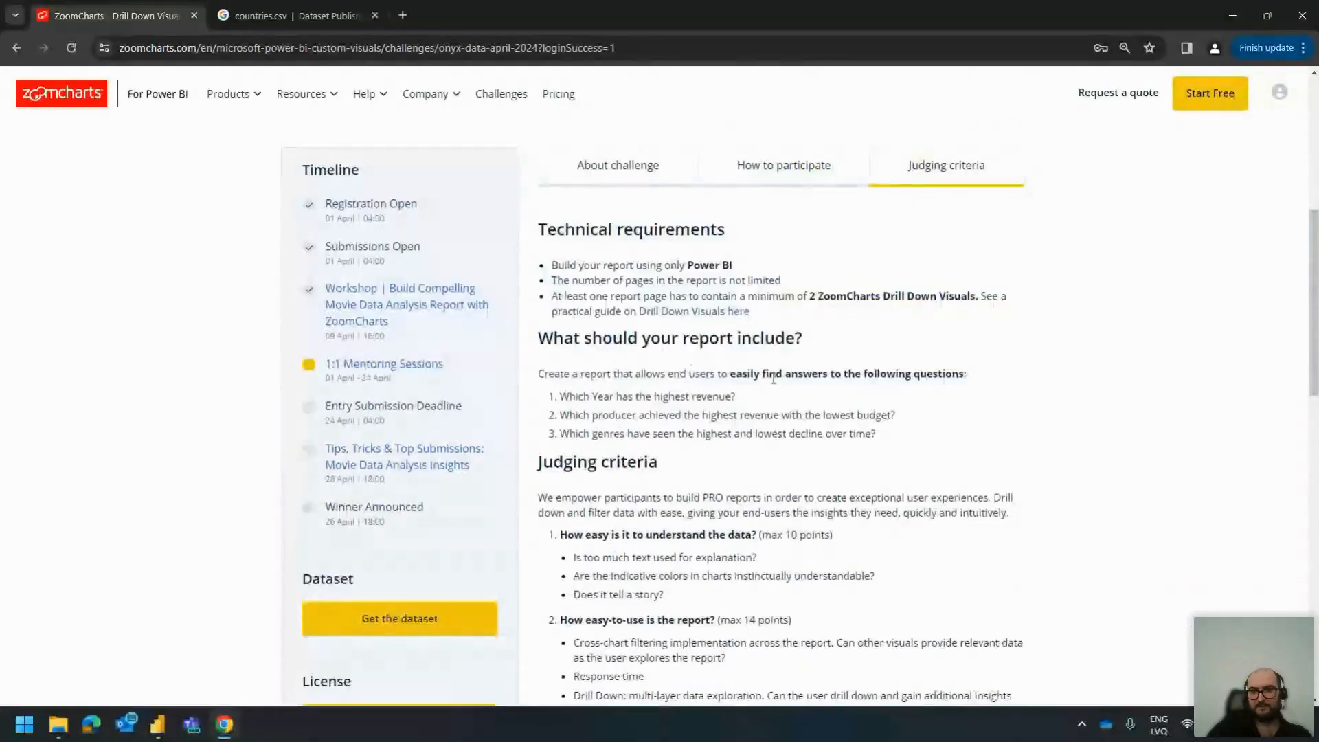
pyautogui.moveTo(550, 332); pyautogui.dragTo(886, 438)
pyautogui.click(592, 330)
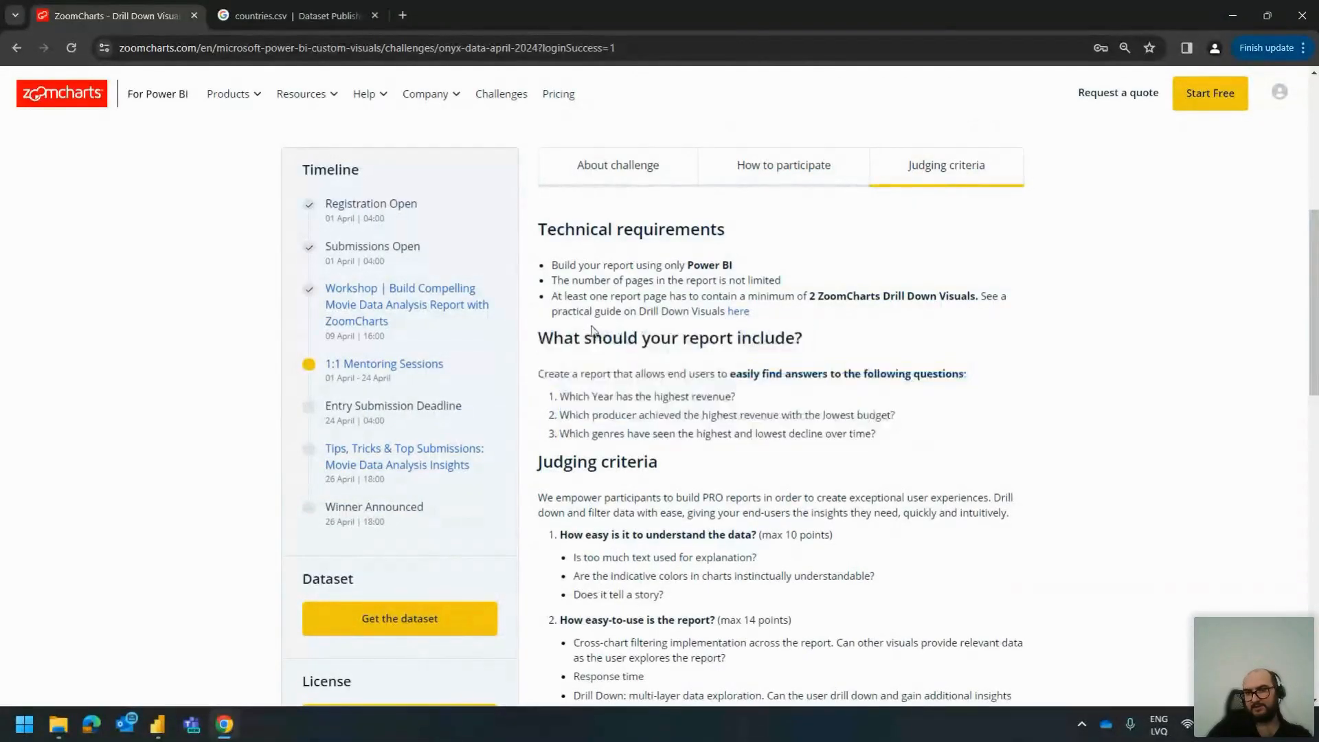
pyautogui.moveTo(593, 330); pyautogui.dragTo(842, 381)
pyautogui.moveTo(542, 342); pyautogui.dragTo(878, 416)
pyautogui.click(578, 340)
pyautogui.click(893, 435)
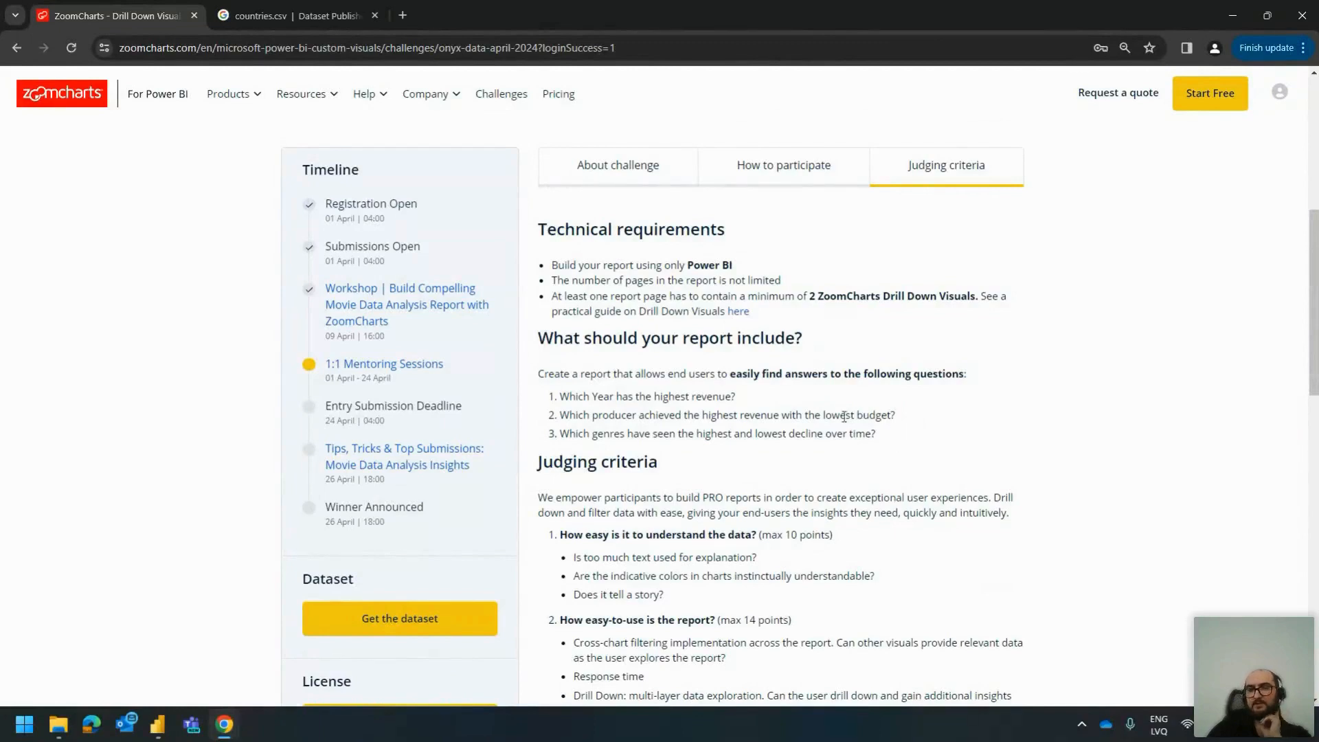
# Step: Examine the three challenge questions on highest-revenue year, producer revenue with lowest budget, and genre decline over time
pyautogui.moveTo(598, 397); pyautogui.dragTo(719, 403)
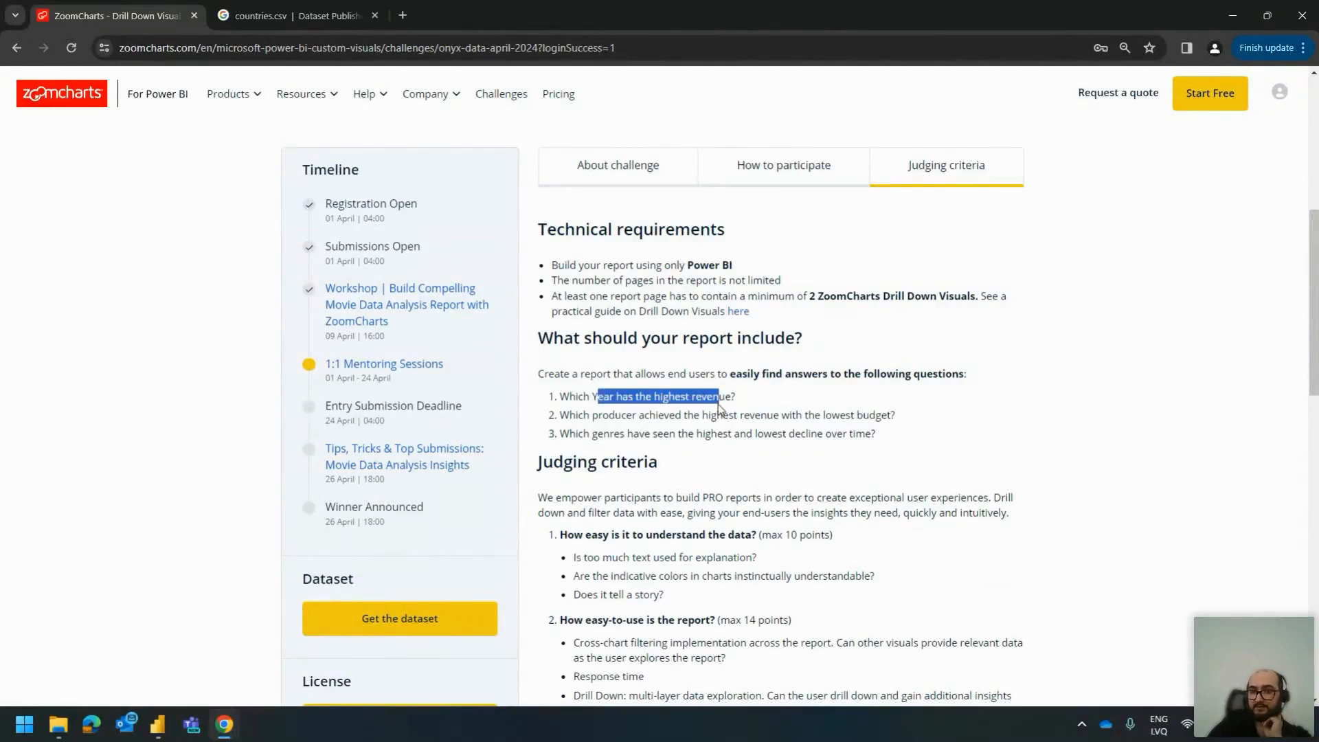
pyautogui.moveTo(602, 415); pyautogui.dragTo(816, 420)
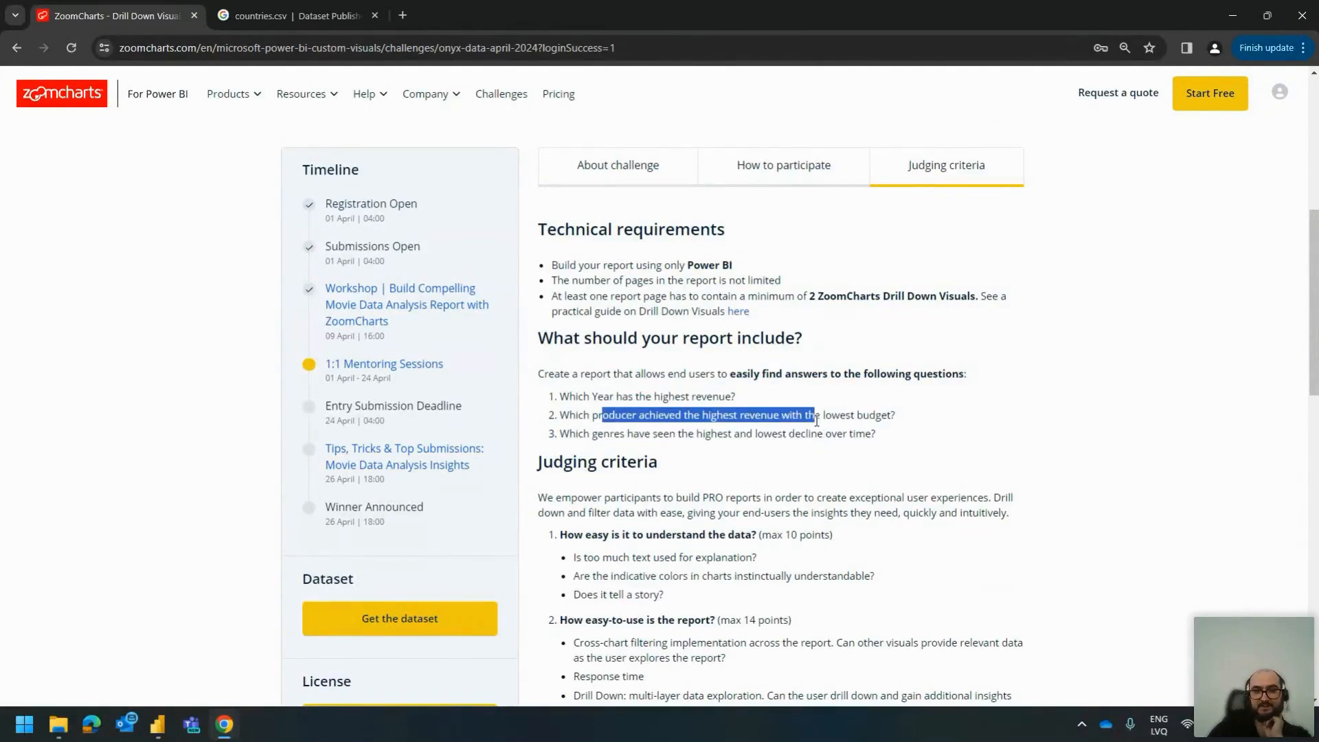
pyautogui.click(858, 416)
pyautogui.moveTo(597, 435); pyautogui.dragTo(795, 437)
pyautogui.click(796, 437)
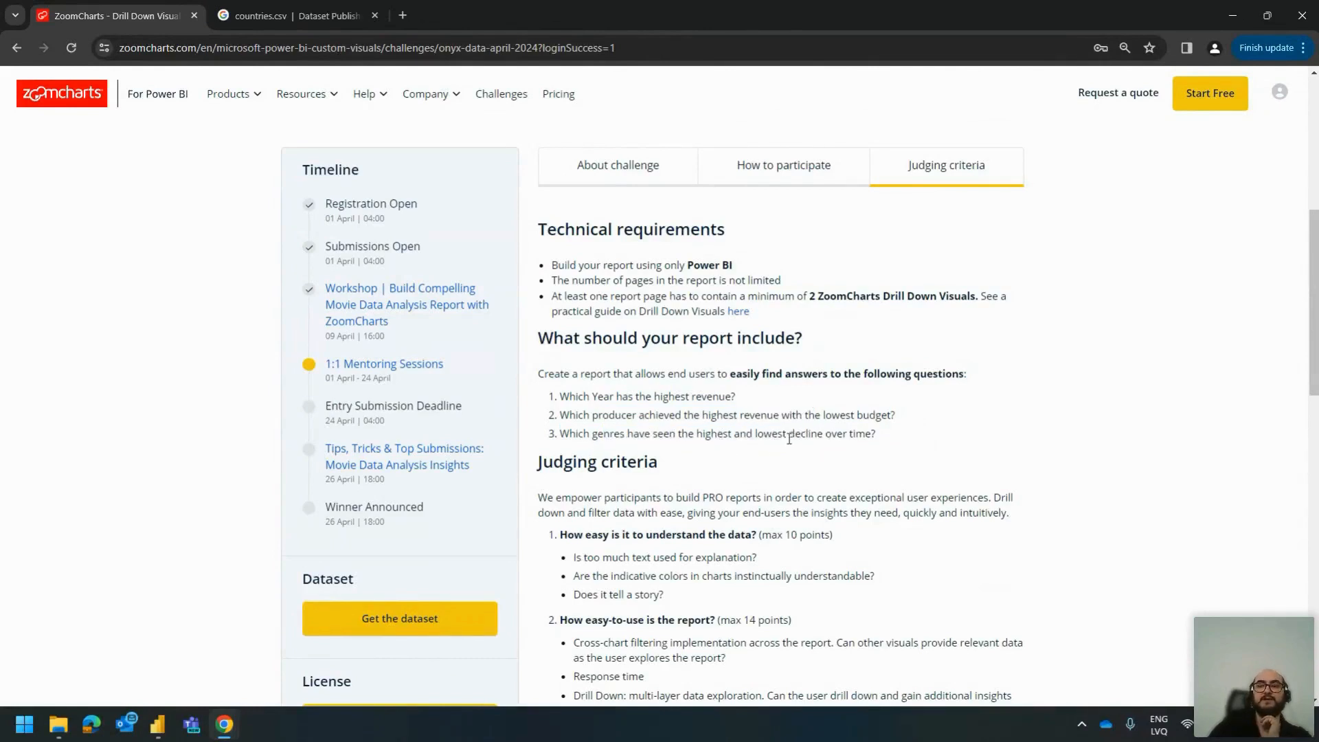
pyautogui.moveTo(892, 440); pyautogui.dragTo(563, 434)
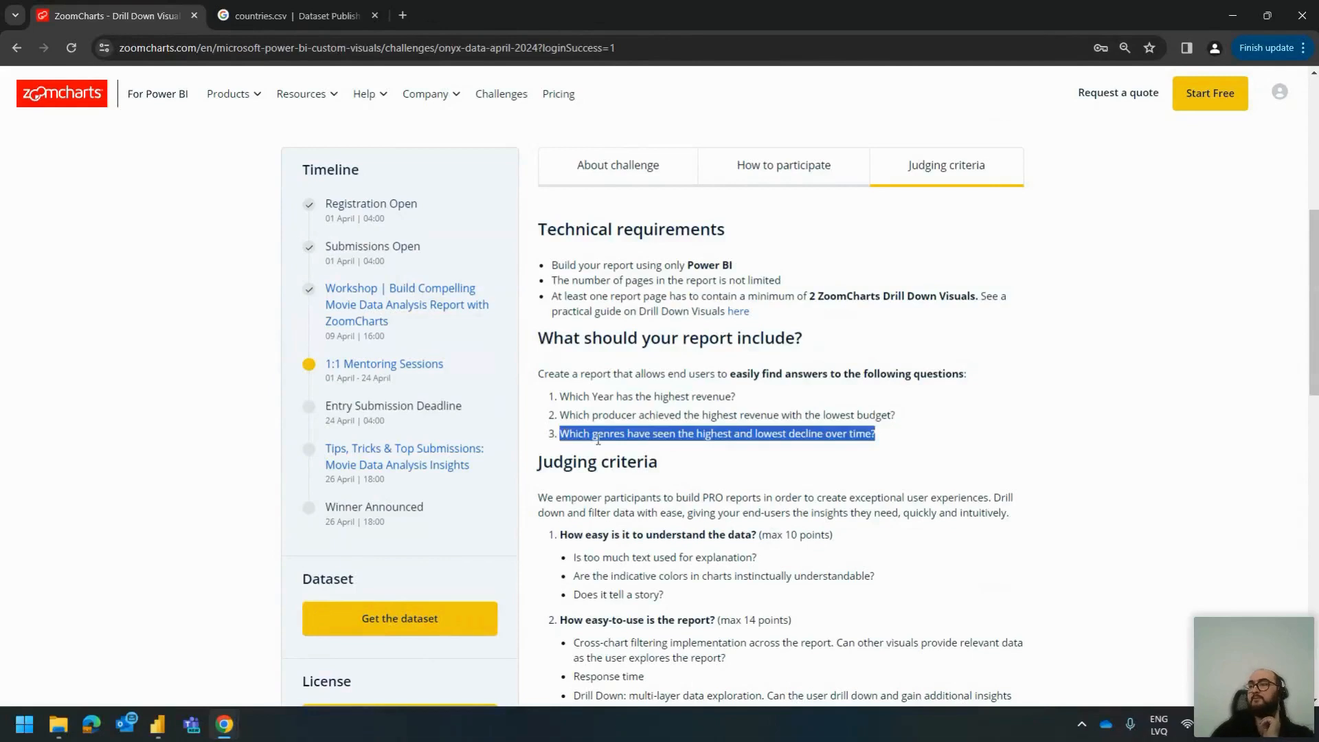
pyautogui.click(597, 440)
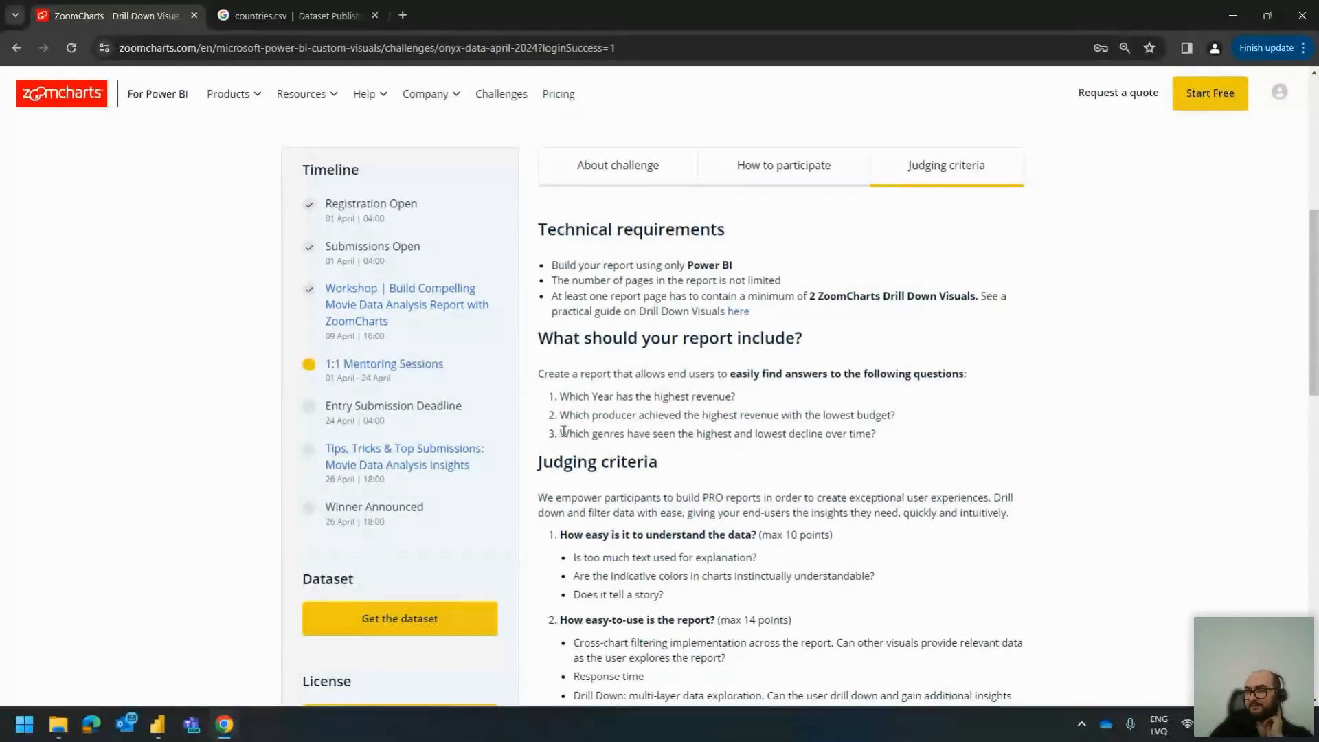
pyautogui.moveTo(564, 431); pyautogui.dragTo(740, 436)
pyautogui.click(740, 438)
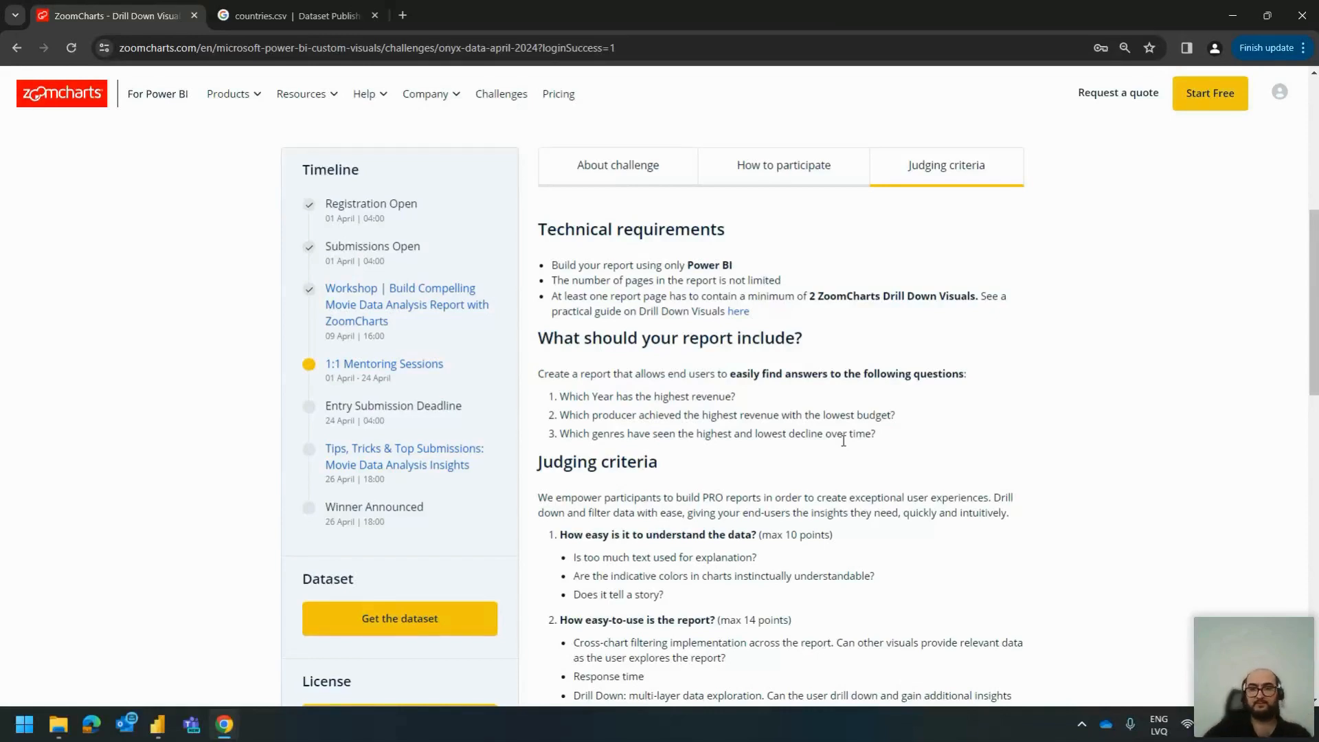
pyautogui.rightClick(825, 411)
pyautogui.moveTo(629, 375); pyautogui.dragTo(606, 372)
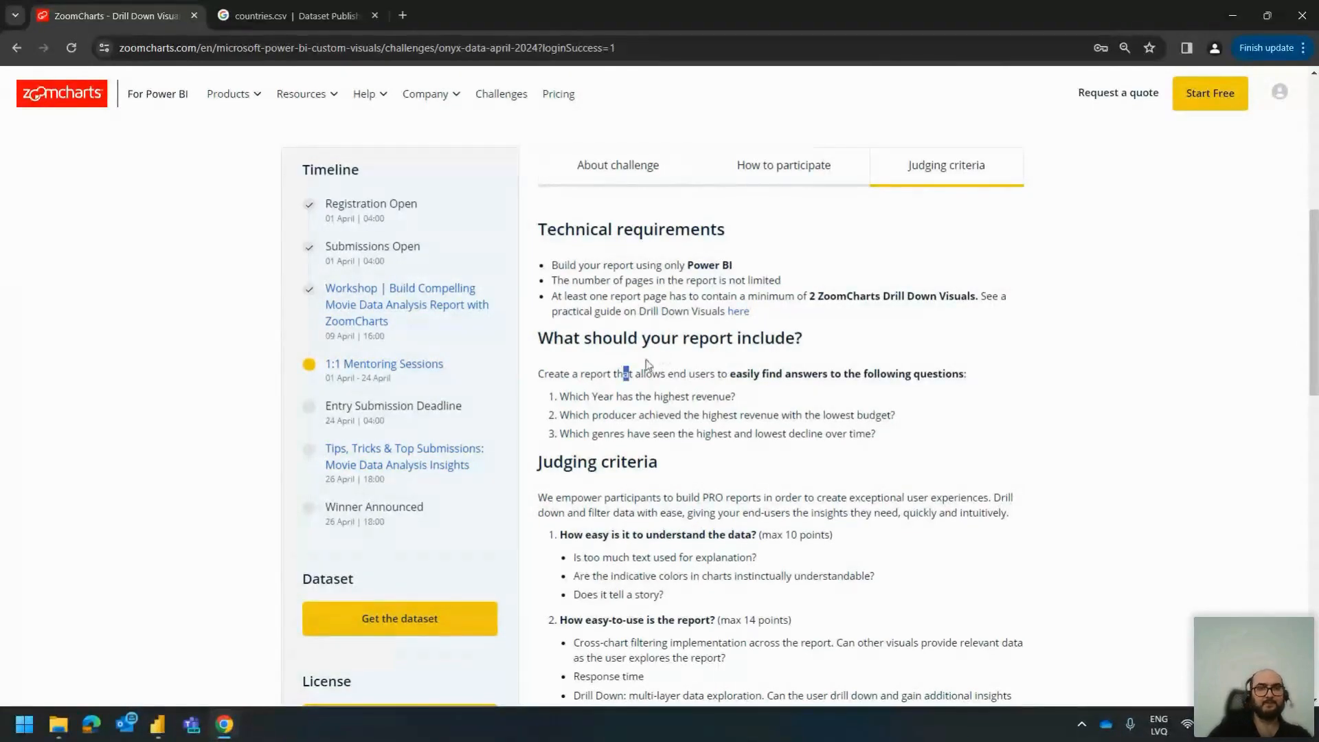
# Step: Switch back to Power BI Desktop and move the Sum of budget card to the report page's upper-right corner
pyautogui.hotkey('alt', 'Tab')
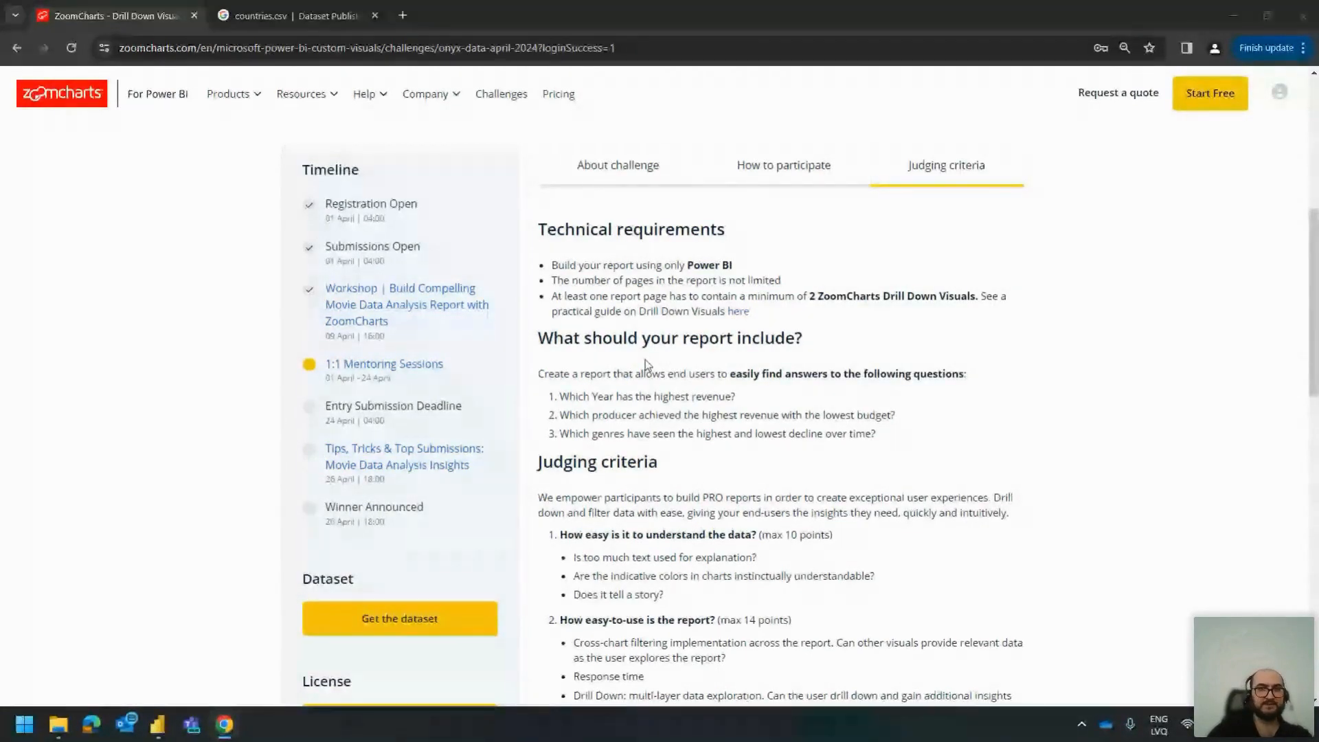
pyautogui.click(754, 174)
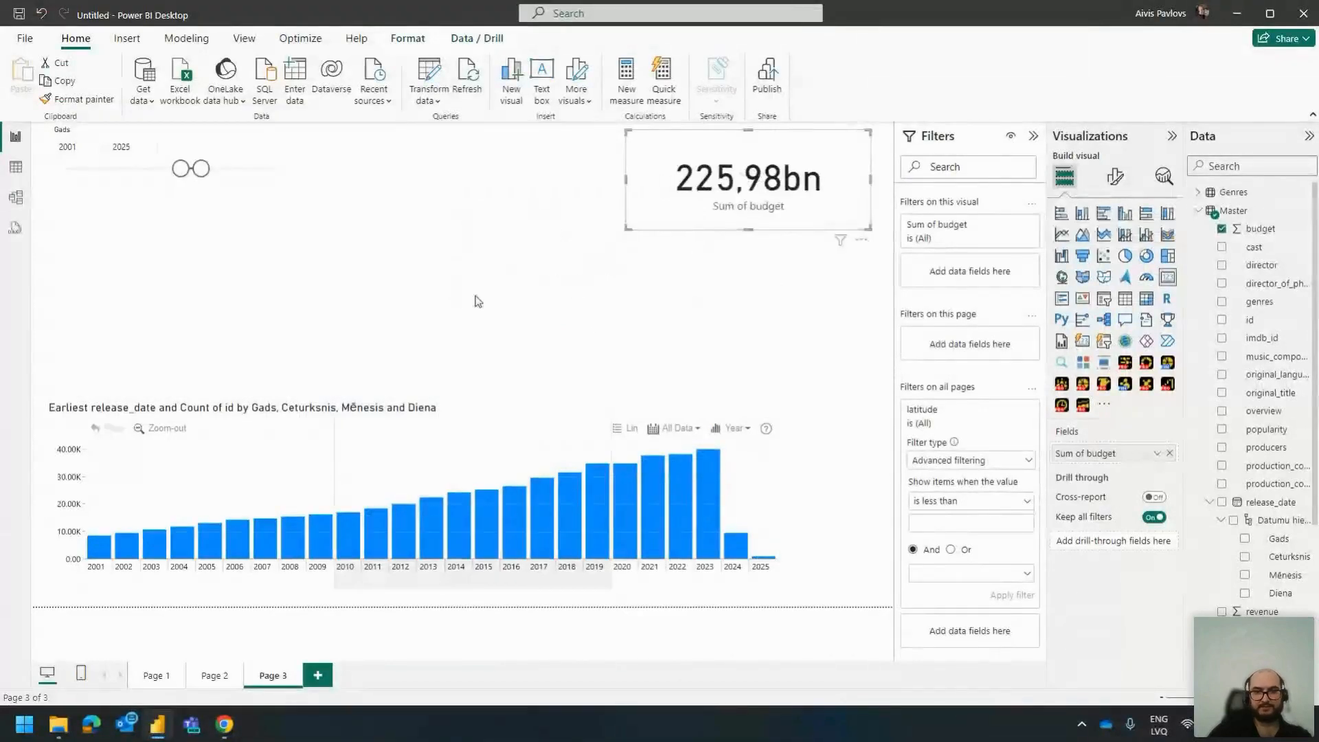
pyautogui.click(478, 301)
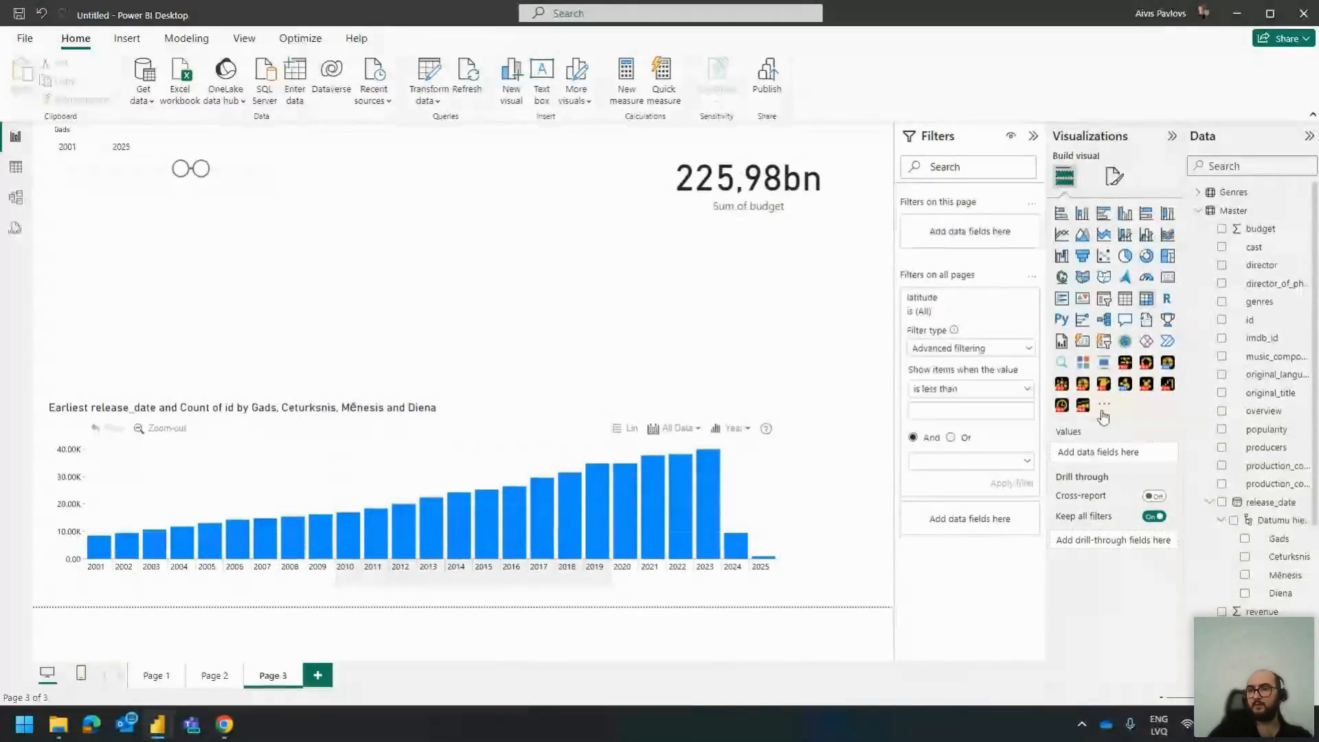
# Step: Add a Drill Down Map PRO (Filter) below the slicer, extend it to the page's lower edge, and fit the timeline beside it
pyautogui.click(1104, 384)
pyautogui.moveTo(289, 264); pyautogui.dragTo(421, 189)
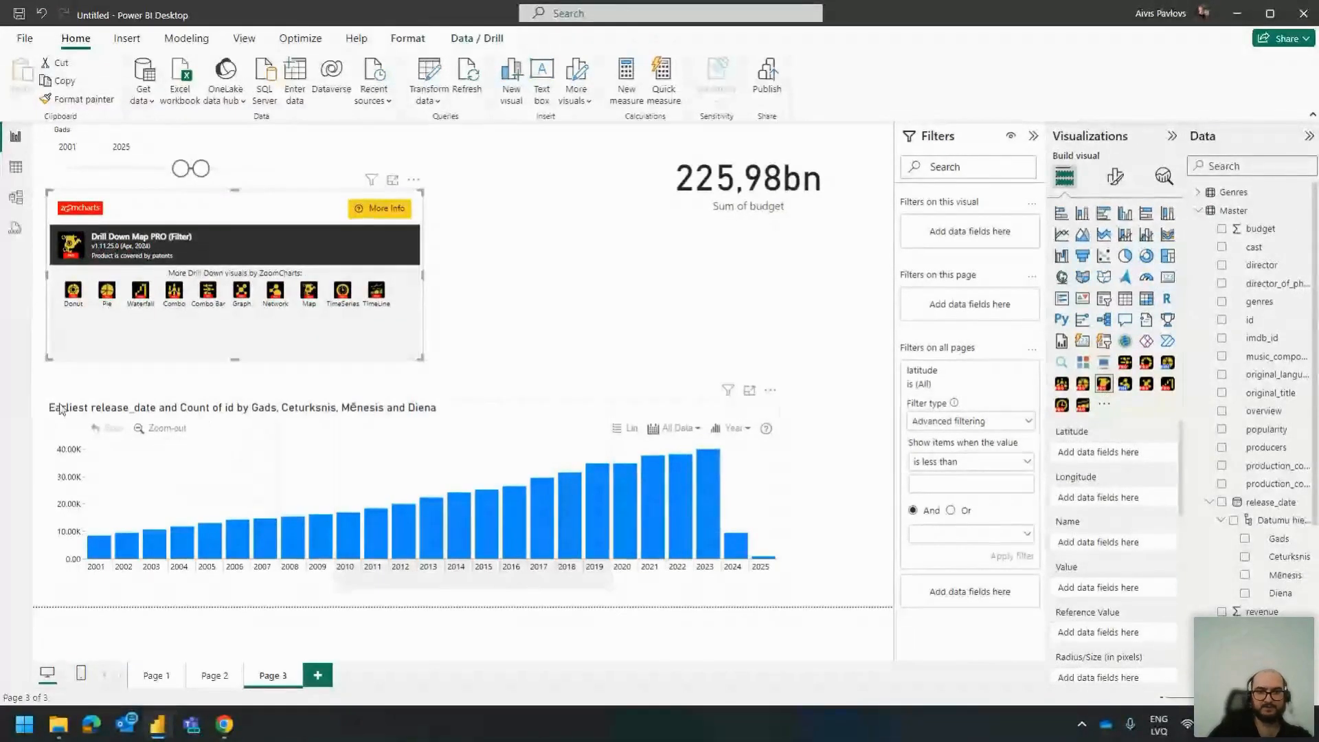
pyautogui.moveTo(45, 399); pyautogui.dragTo(438, 375)
pyautogui.moveTo(780, 376); pyautogui.dragTo(877, 378)
pyautogui.click(422, 357)
pyautogui.moveTo(421, 358); pyautogui.dragTo(427, 590)
# Step: Assign Table's latitude and longitude as the map's Latitude and Longitude, and Master's budget as its Value
pyautogui.click(1198, 211)
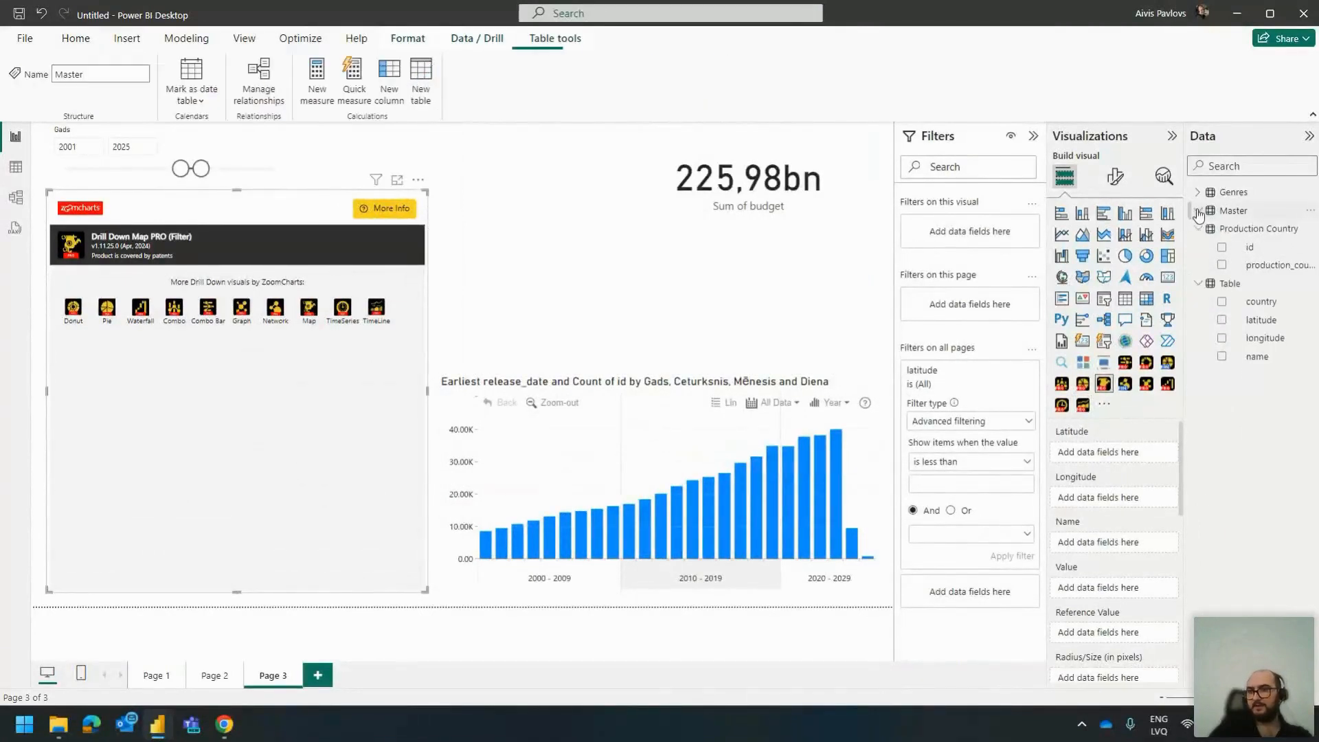
pyautogui.moveTo(1265, 320); pyautogui.dragTo(1092, 455)
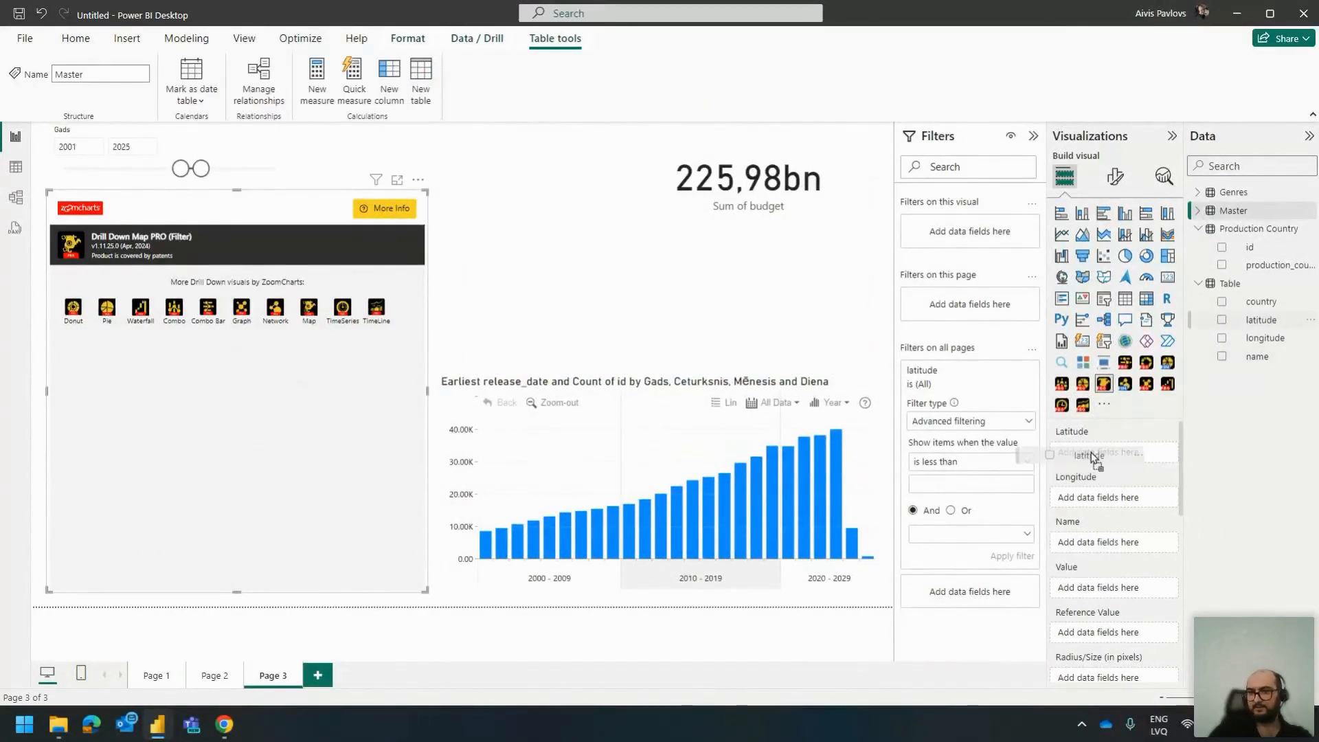
pyautogui.moveTo(1266, 338); pyautogui.dragTo(1154, 486)
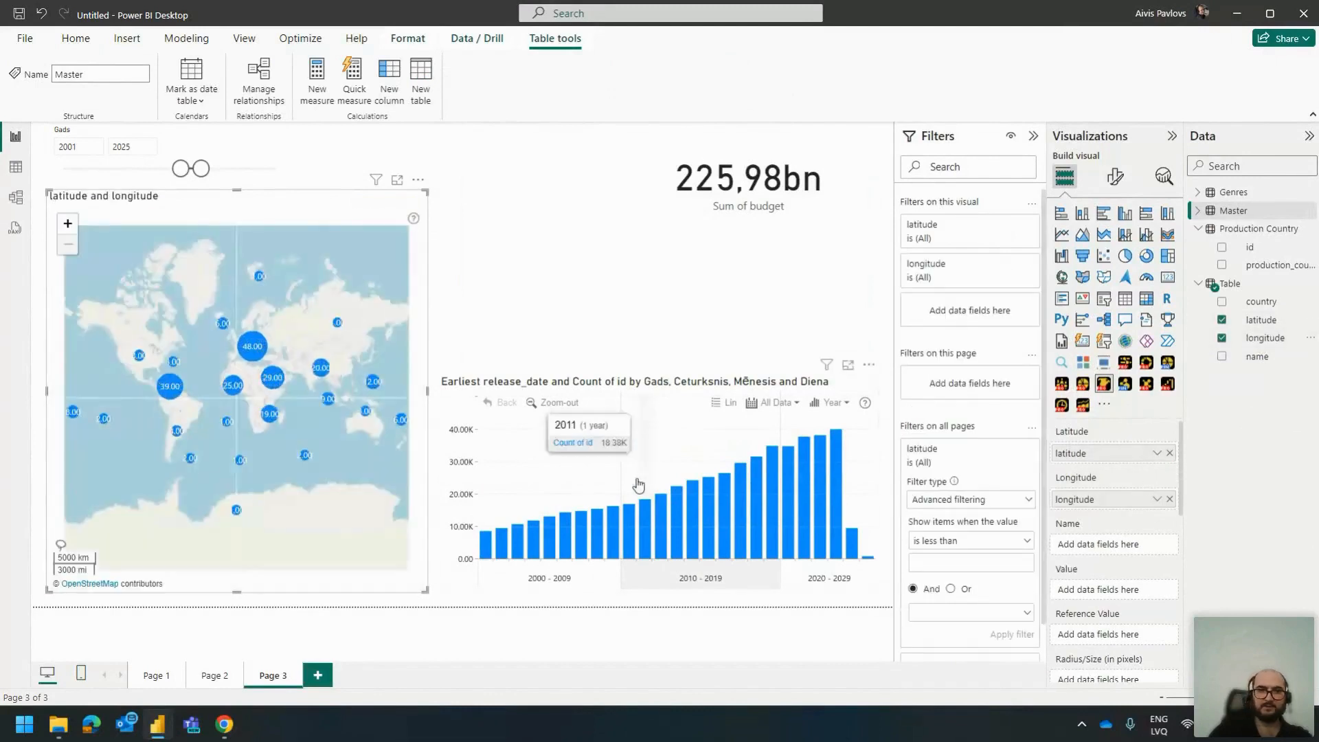
pyautogui.click(1198, 211)
pyautogui.moveTo(1261, 228); pyautogui.dragTo(1117, 591)
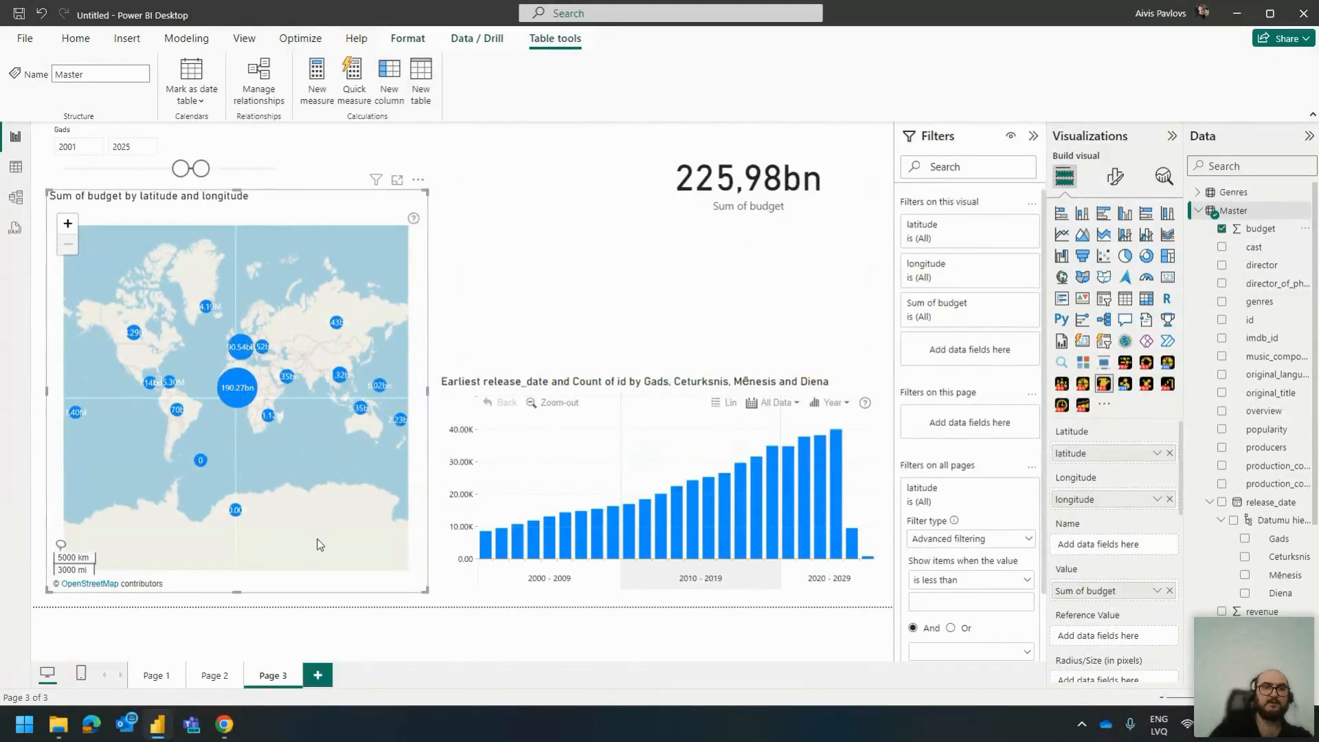
# Step: Examine the budget bubbles over the Americas on the map
pyautogui.scroll(1, 165, 394)
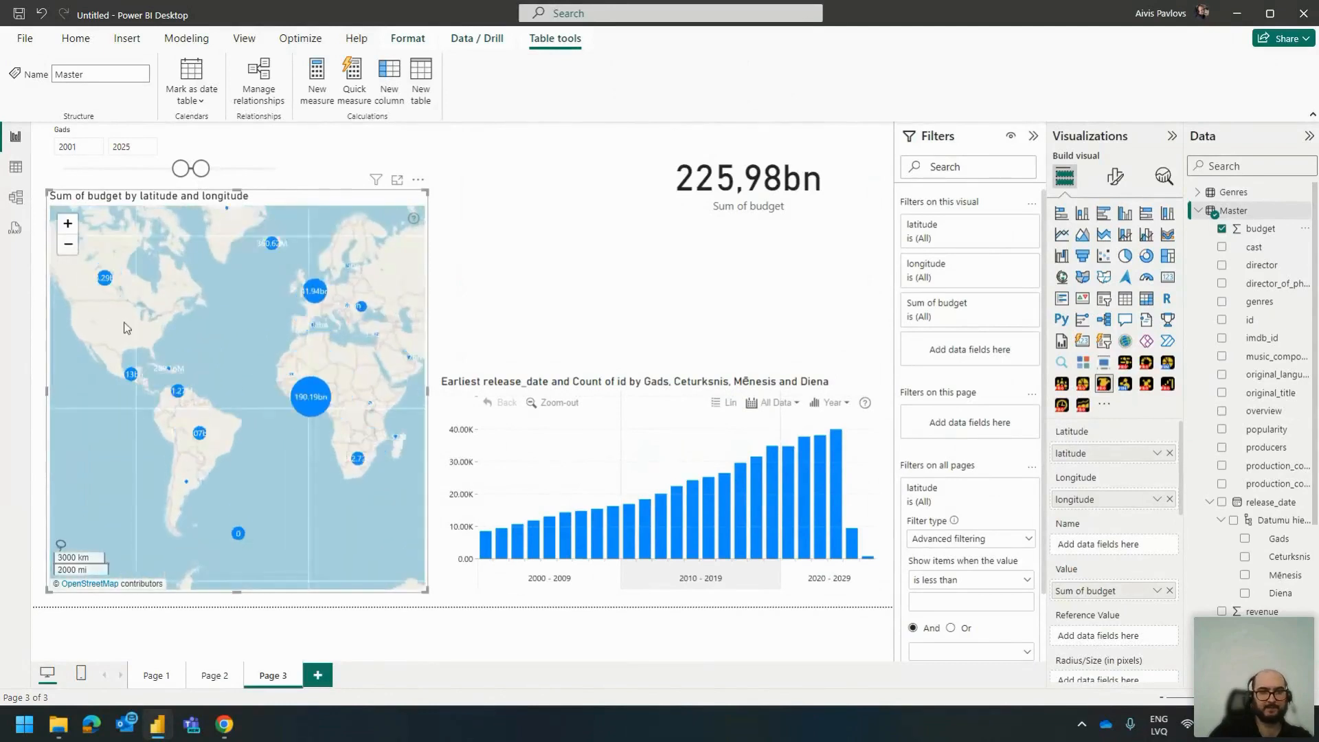
pyautogui.scroll(1, 265, 353)
pyautogui.scroll(-1, 211, 347)
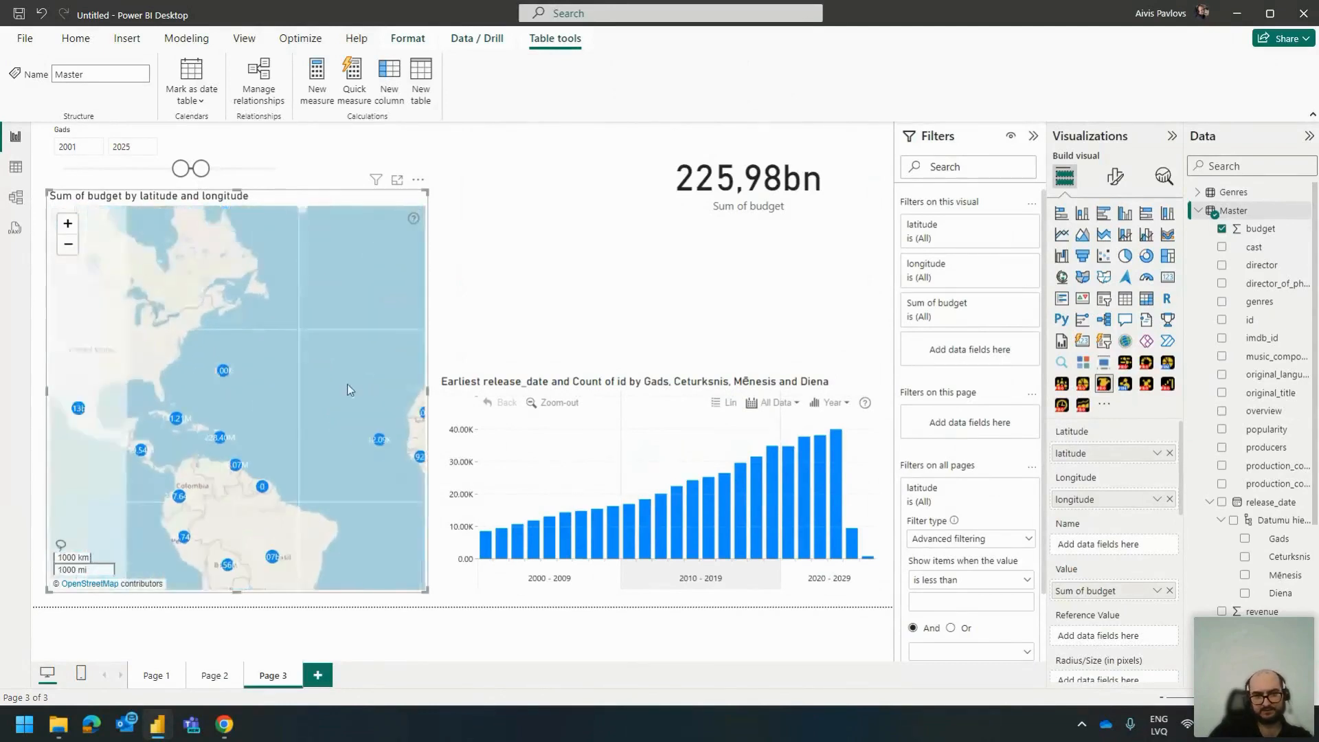
# Step: Examine the map's budget bubbles, focusing on the large bubble in the ocean off West Africa
pyautogui.scroll(-1, 293, 412)
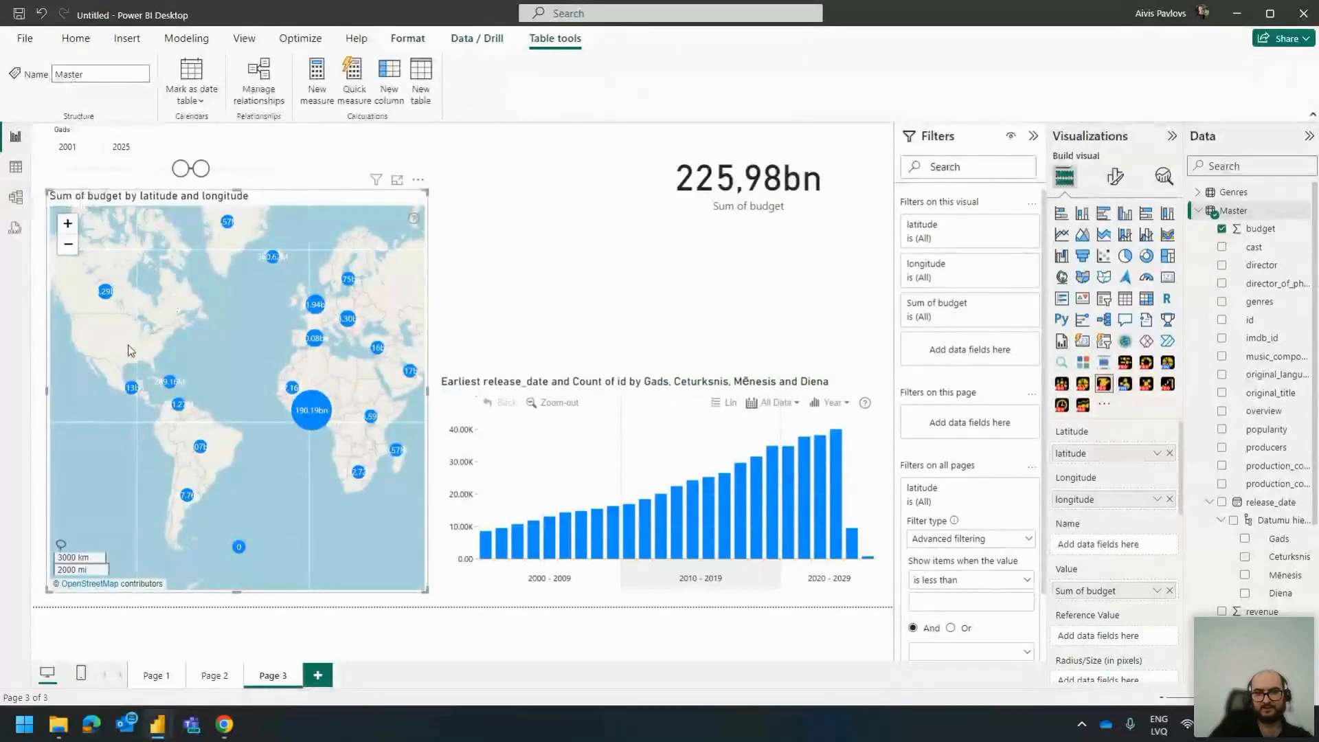
pyautogui.scroll(8, 289, 388)
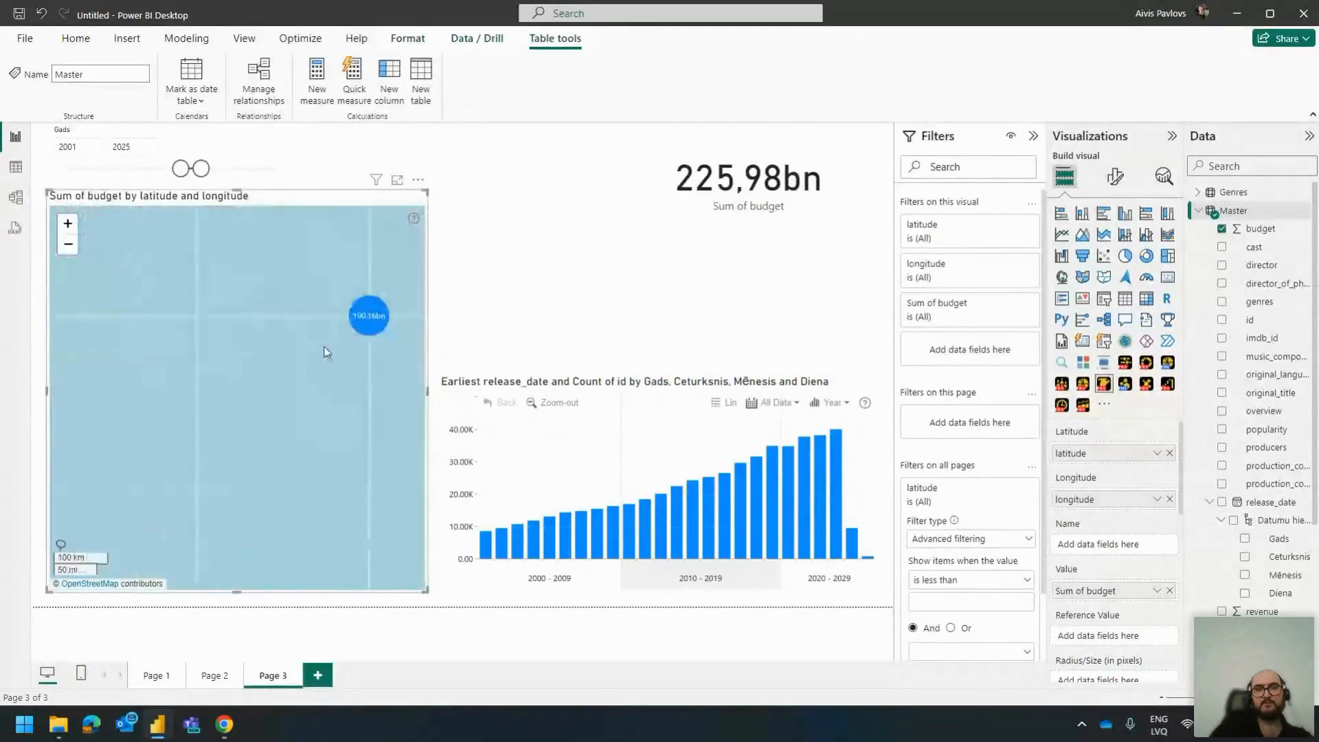
pyautogui.moveTo(375, 324); pyautogui.dragTo(314, 370)
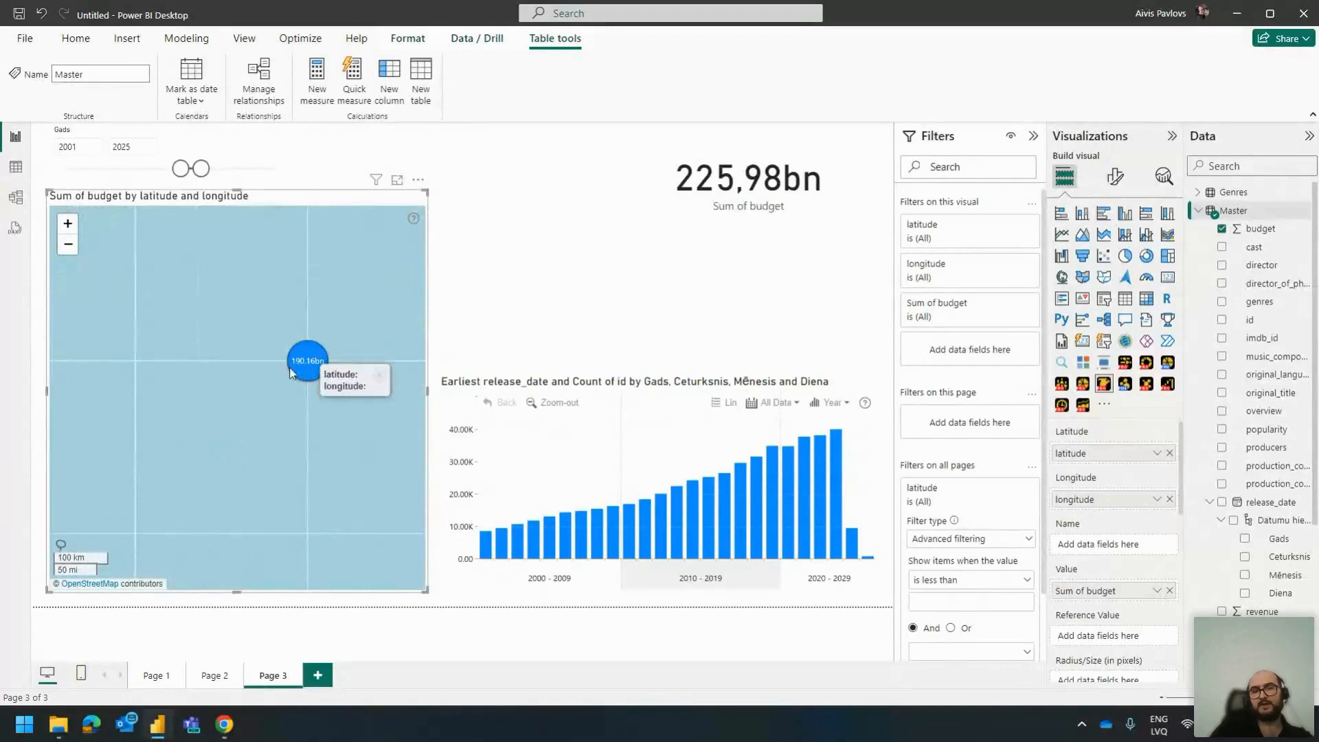
pyautogui.scroll(-5, 249, 373)
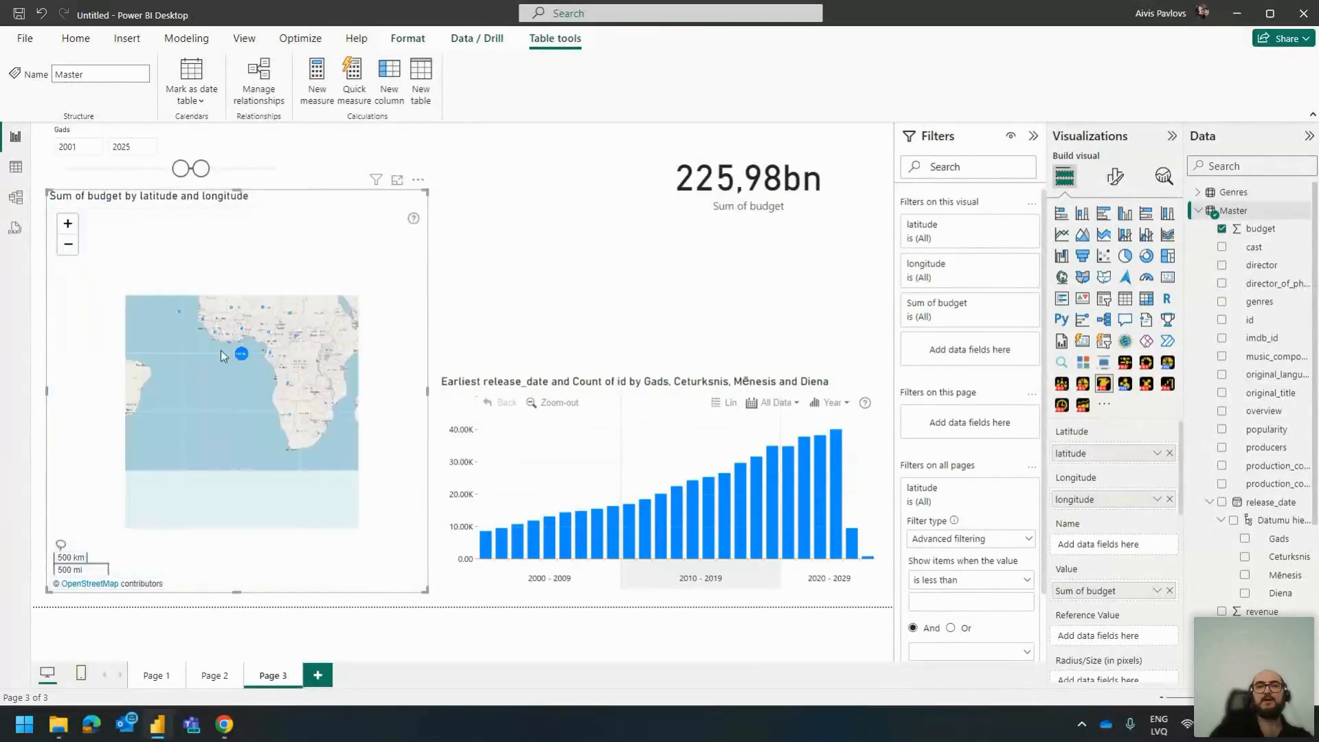
pyautogui.moveTo(160, 331); pyautogui.dragTo(190, 367)
pyautogui.scroll(2, 266, 369)
pyautogui.scroll(-2, 299, 385)
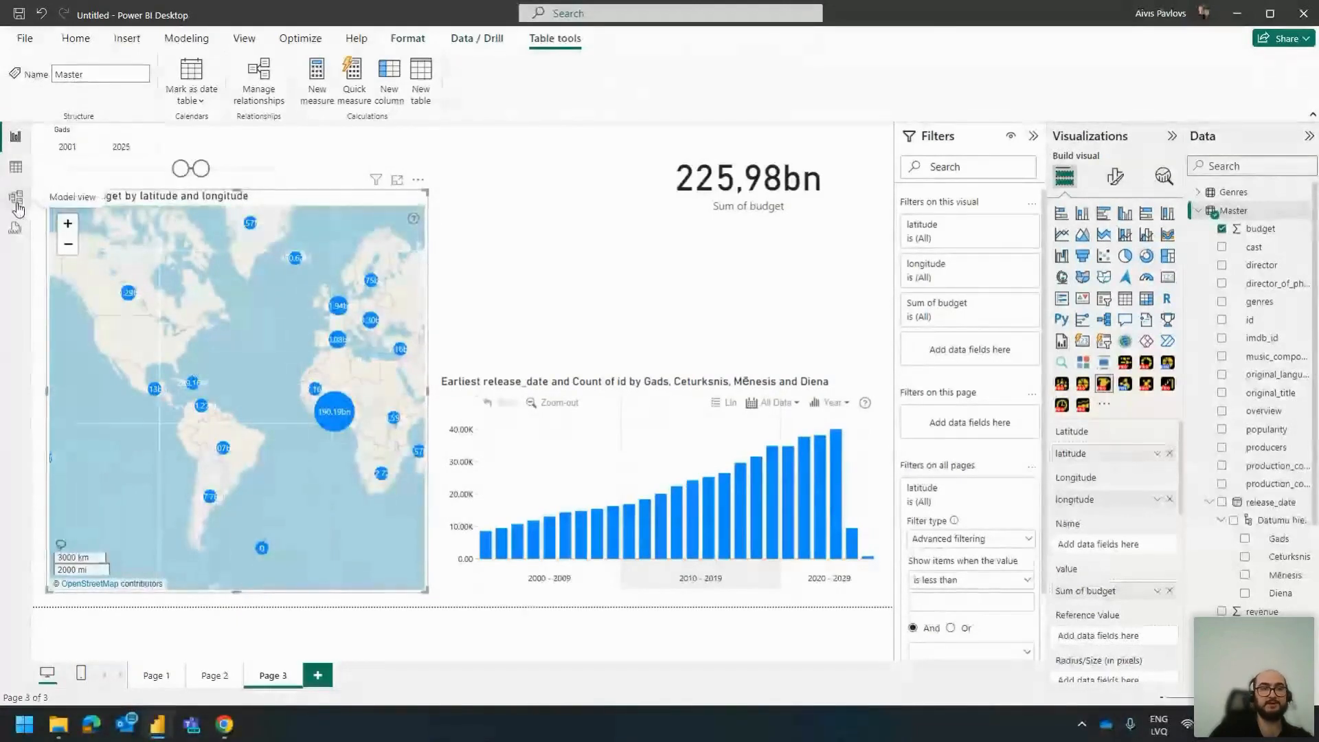
# Step: Review the country names and coordinates in Table's data, down to the United States row
pyautogui.click(15, 167)
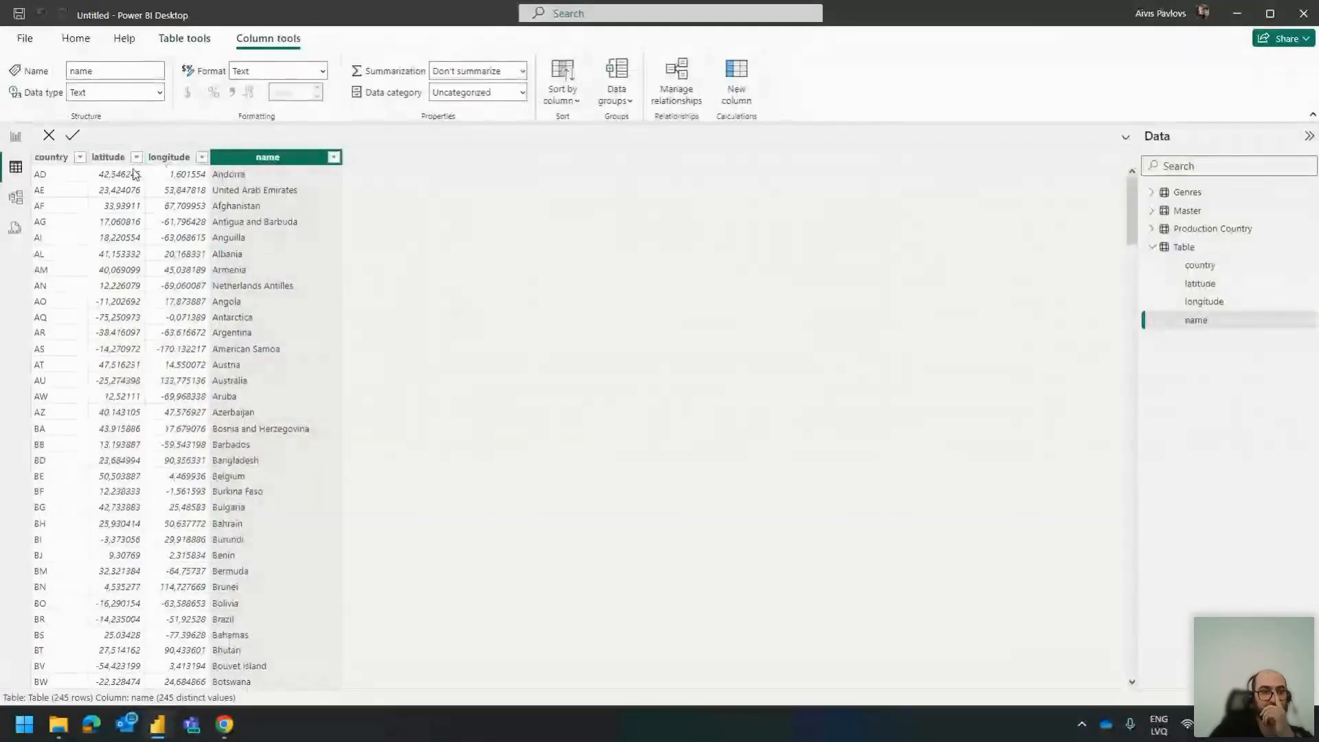
pyautogui.scroll(-2, 282, 348)
pyautogui.scroll(-15, 282, 349)
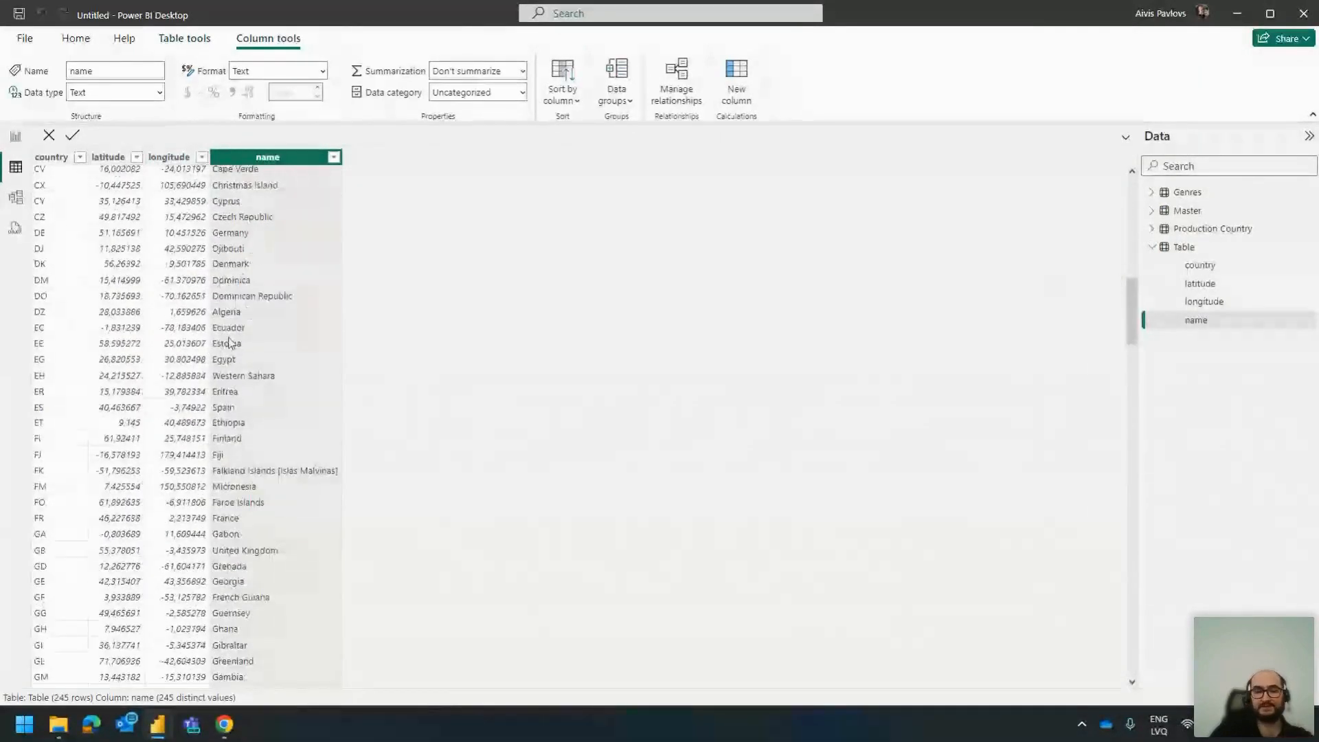
pyautogui.scroll(-20, 234, 342)
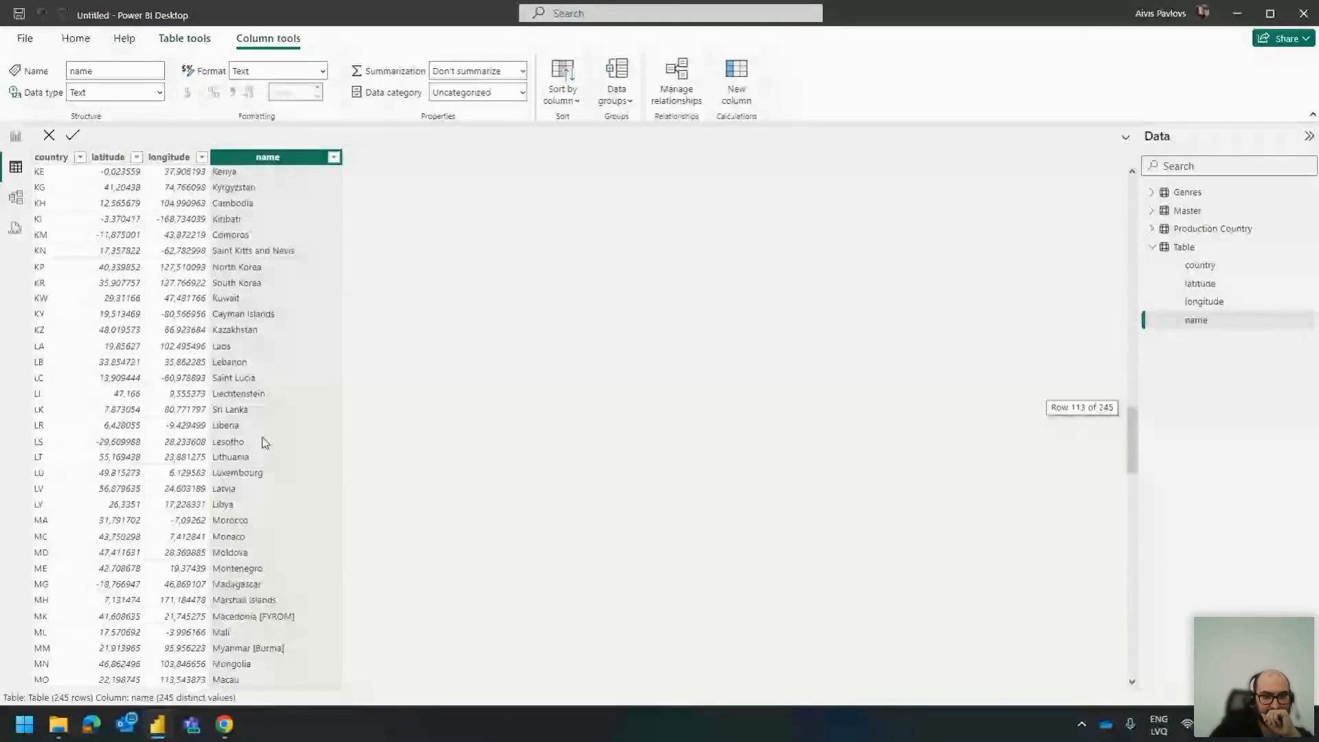
pyautogui.scroll(-20, 265, 443)
pyautogui.scroll(-7, 264, 443)
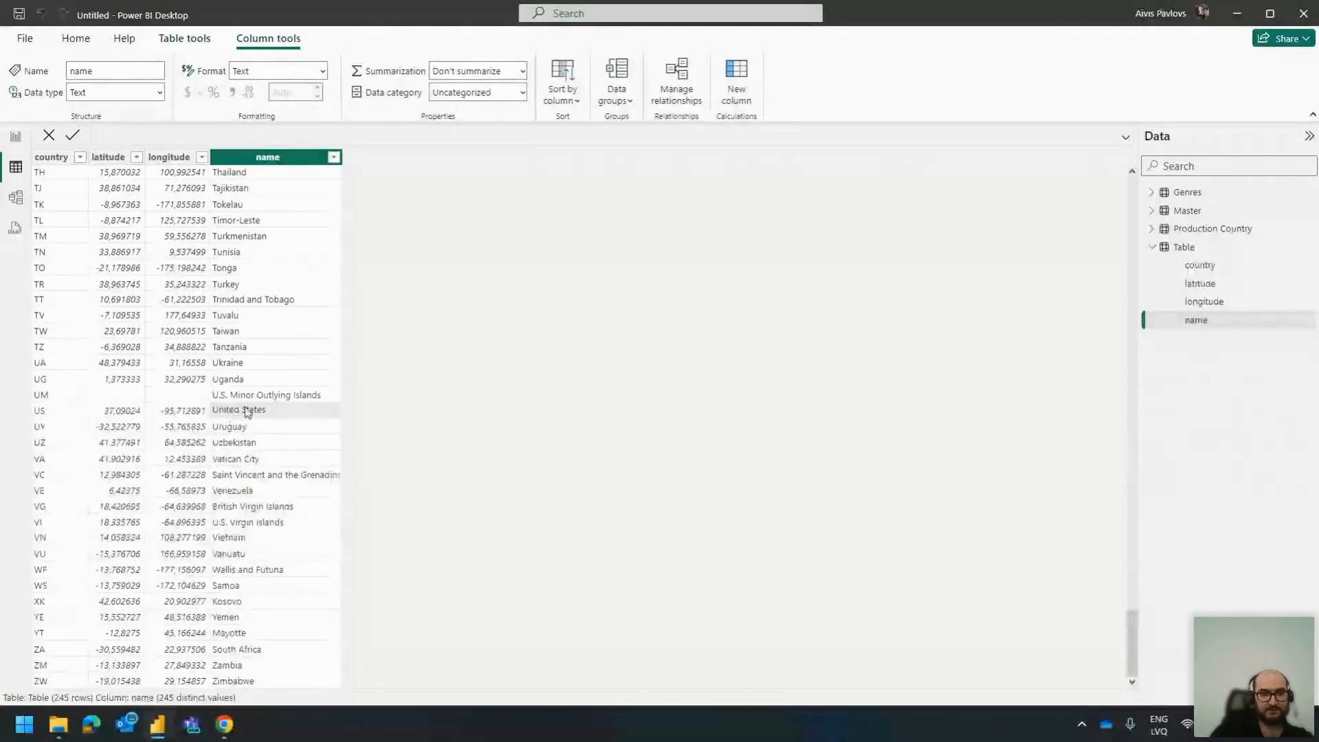
# Step: Inspect the Master and Production Country data, checking Master's production_companies and production_countries columns
pyautogui.click(1188, 212)
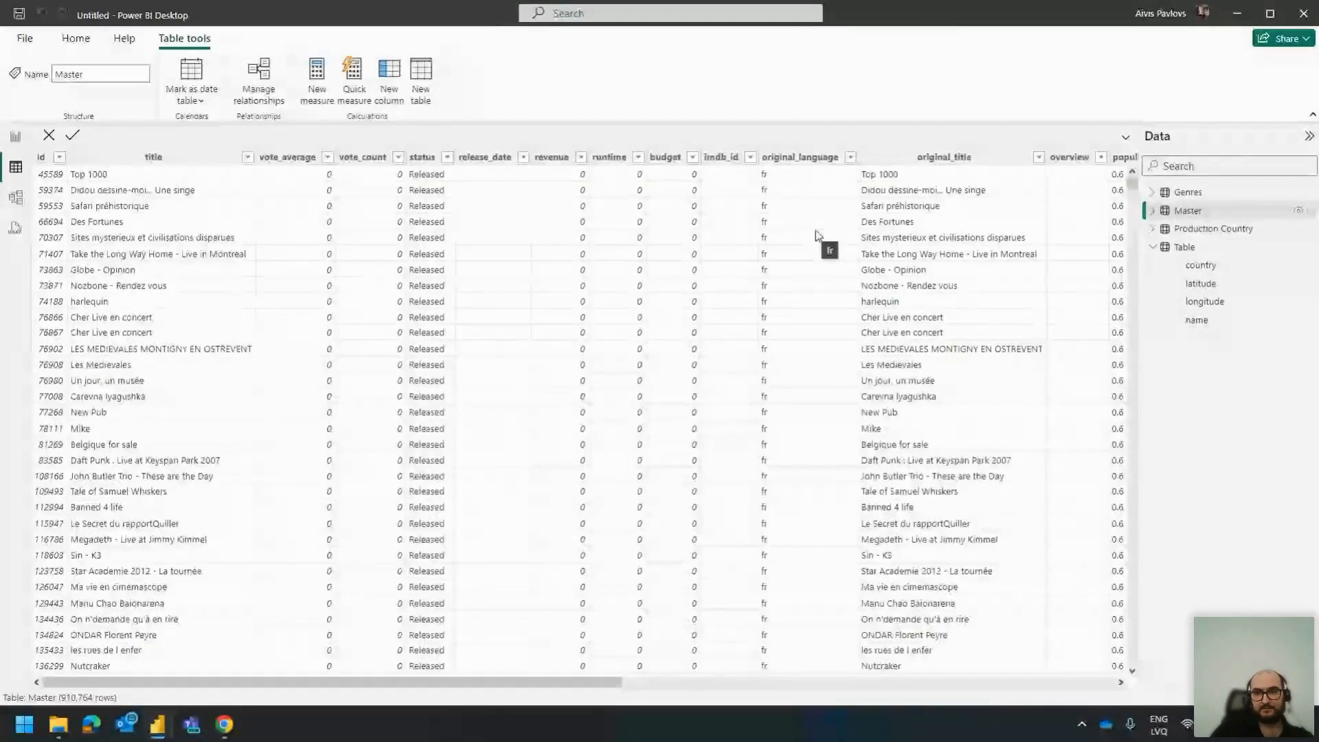
pyautogui.click(1189, 229)
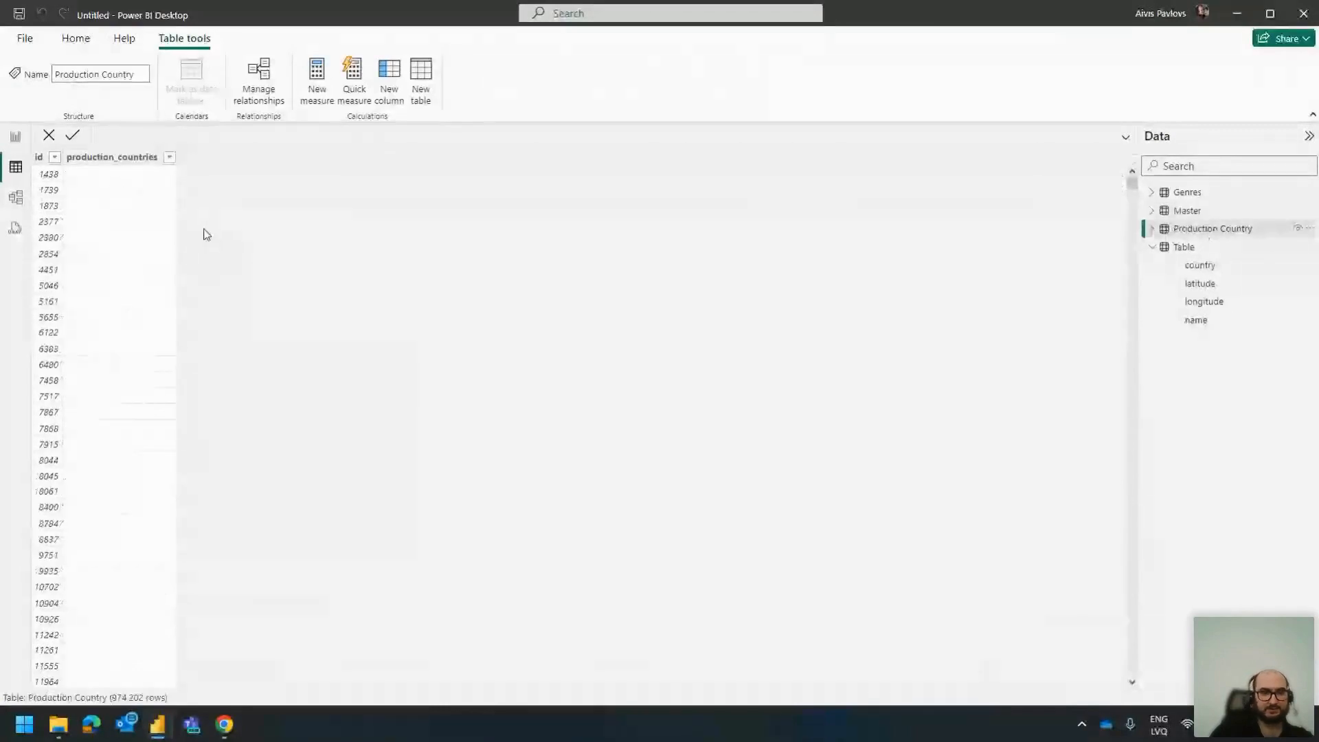
pyautogui.click(1208, 211)
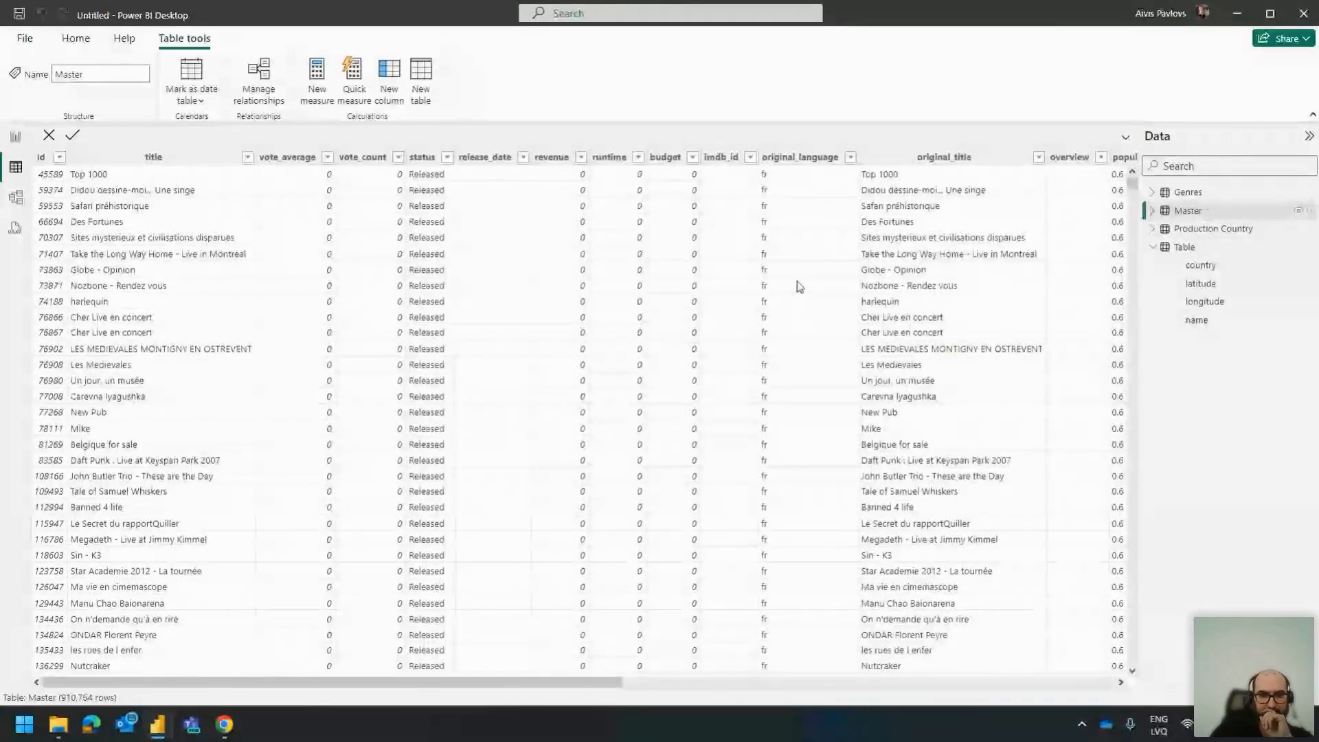
pyautogui.moveTo(616, 682); pyautogui.dragTo(990, 684)
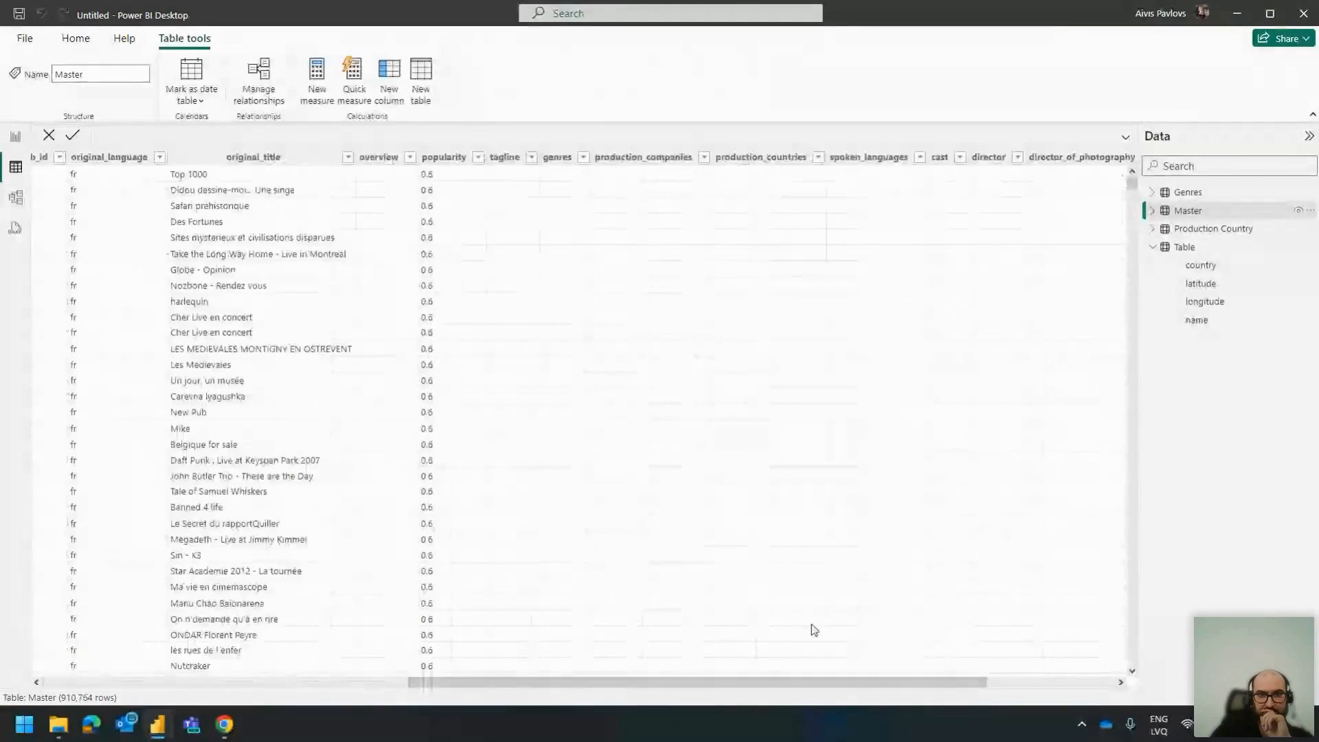
pyautogui.click(640, 496)
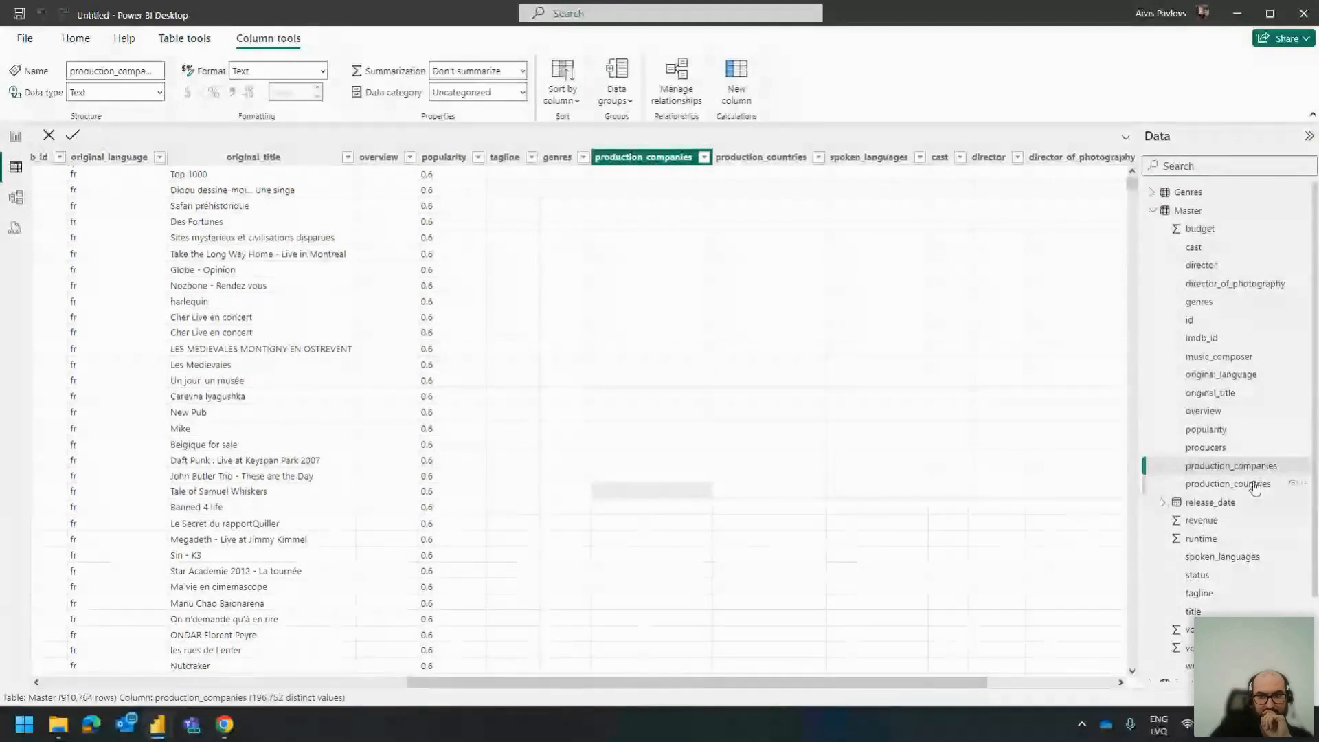
pyautogui.click(1230, 484)
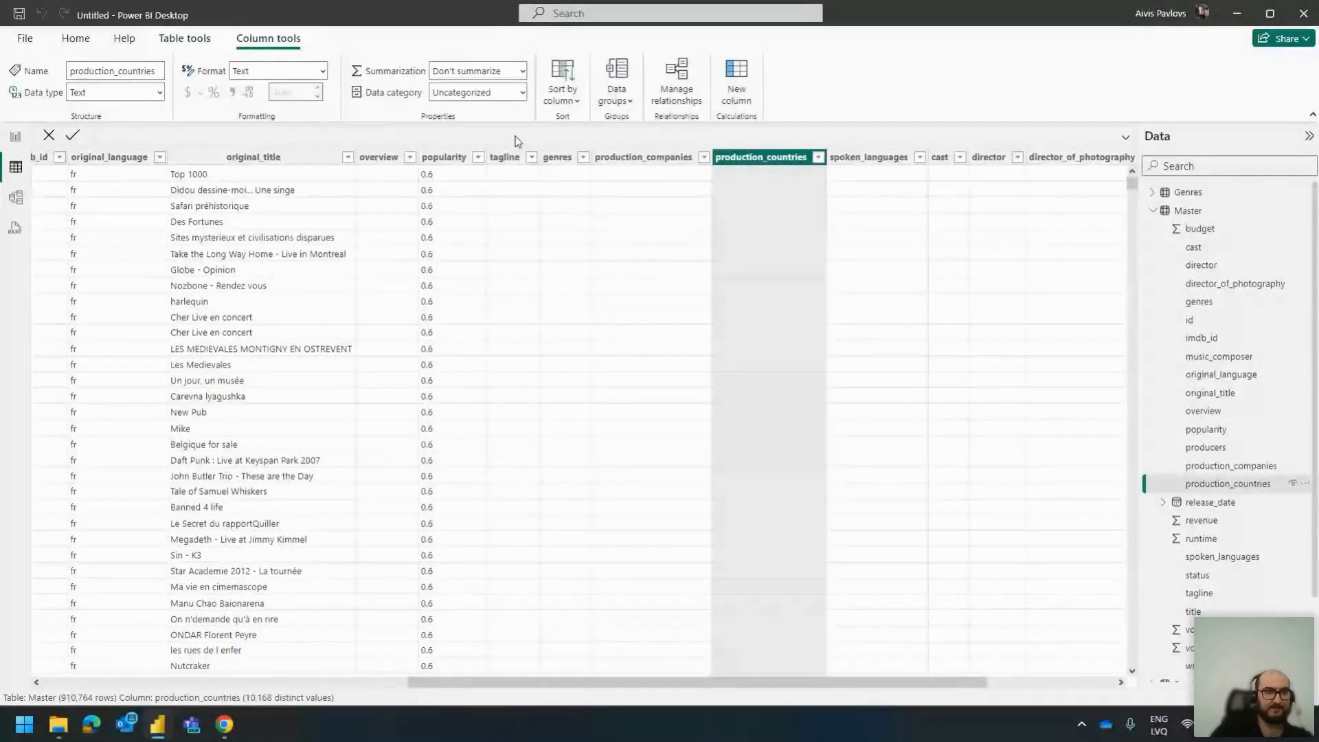
# Step: Return to the report page, widen the Data pane, and add a slicer of Master's production_countries above the timeline
pyautogui.click(16, 136)
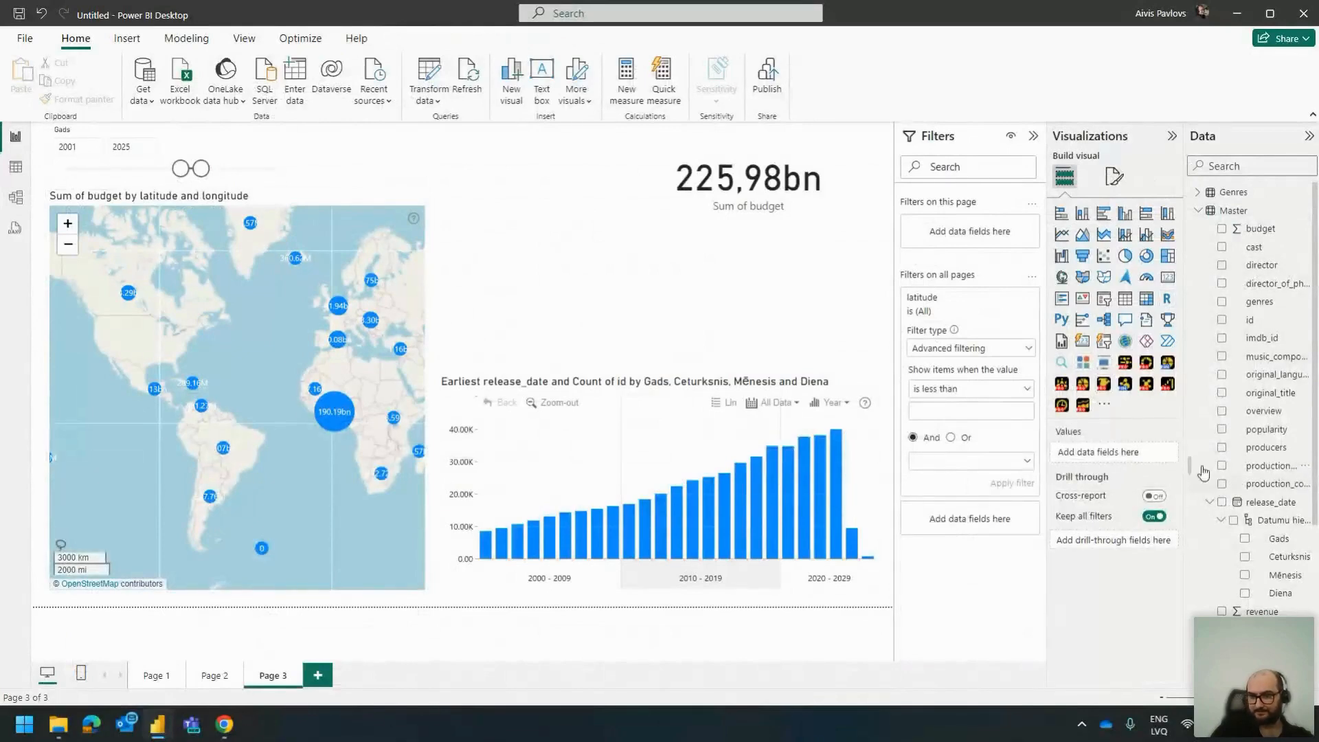
pyautogui.moveTo(1184, 458); pyautogui.dragTo(1104, 458)
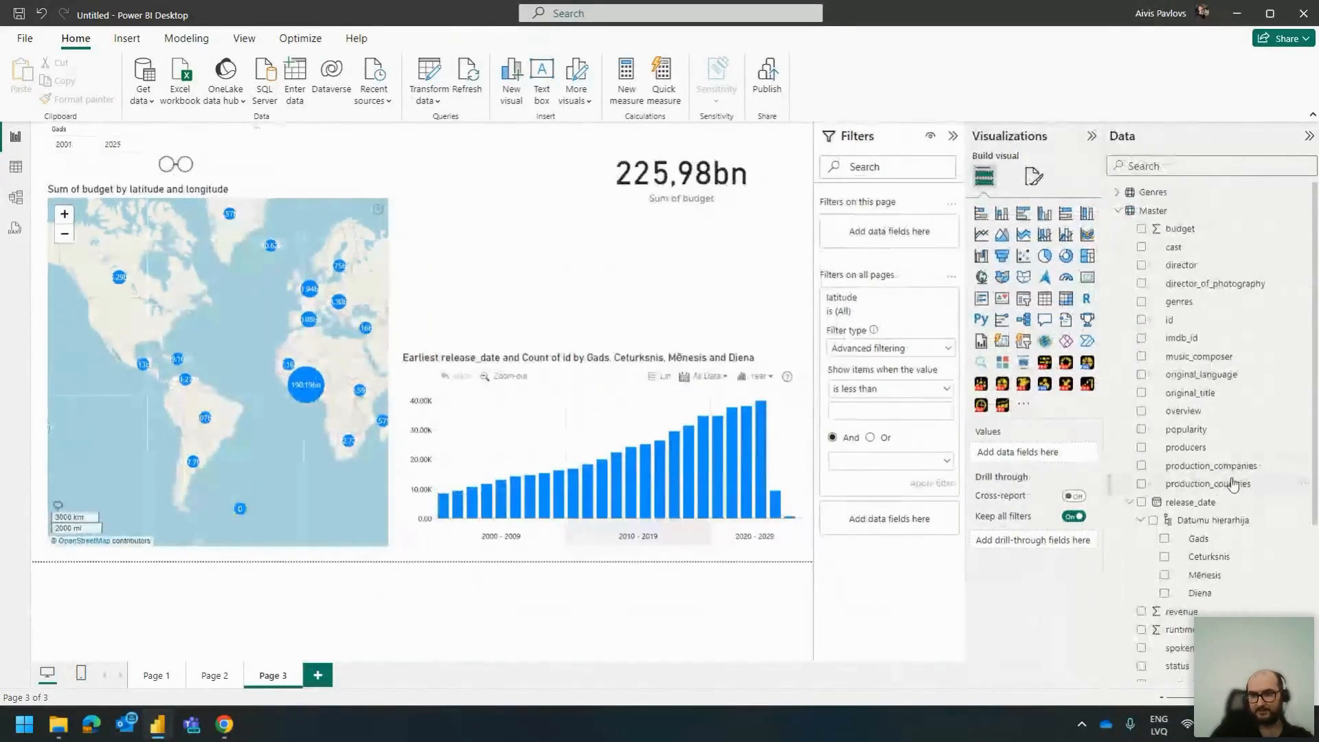
pyautogui.moveTo(557, 246); pyautogui.dragTo(559, 245)
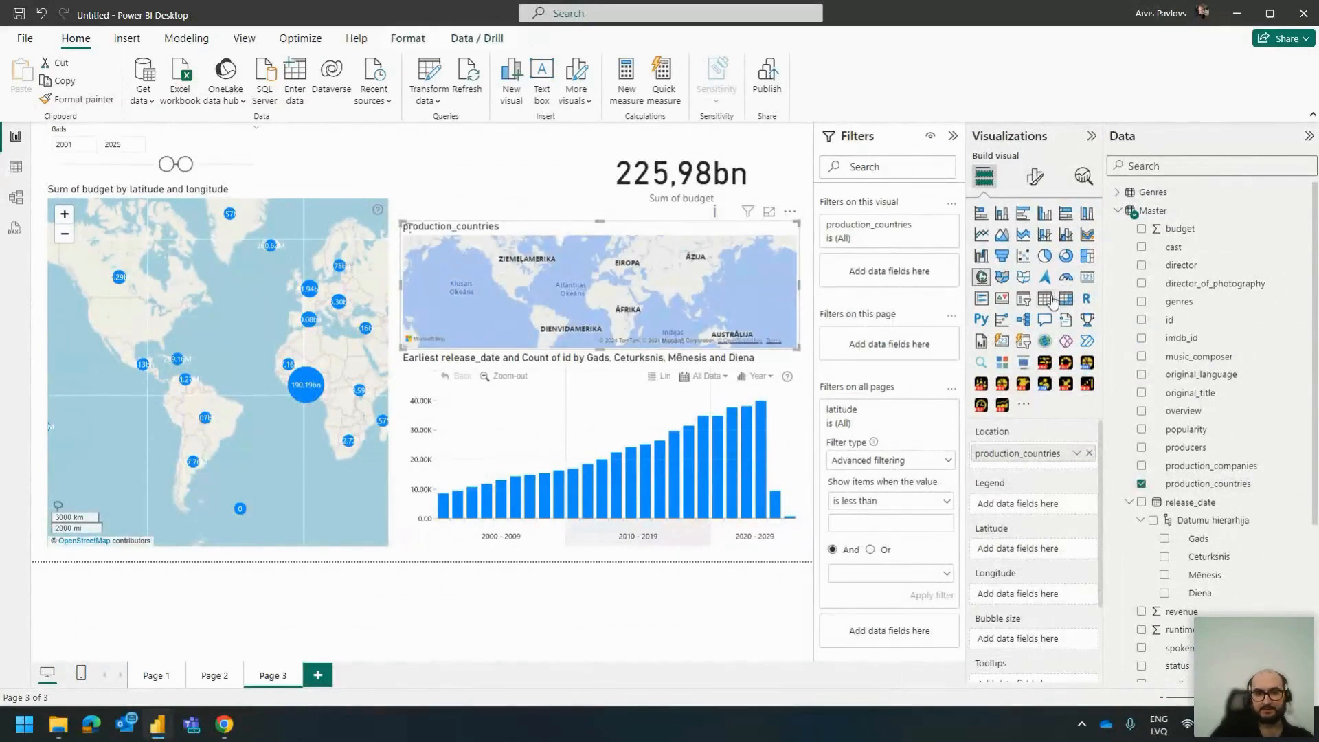
pyautogui.click(1052, 300)
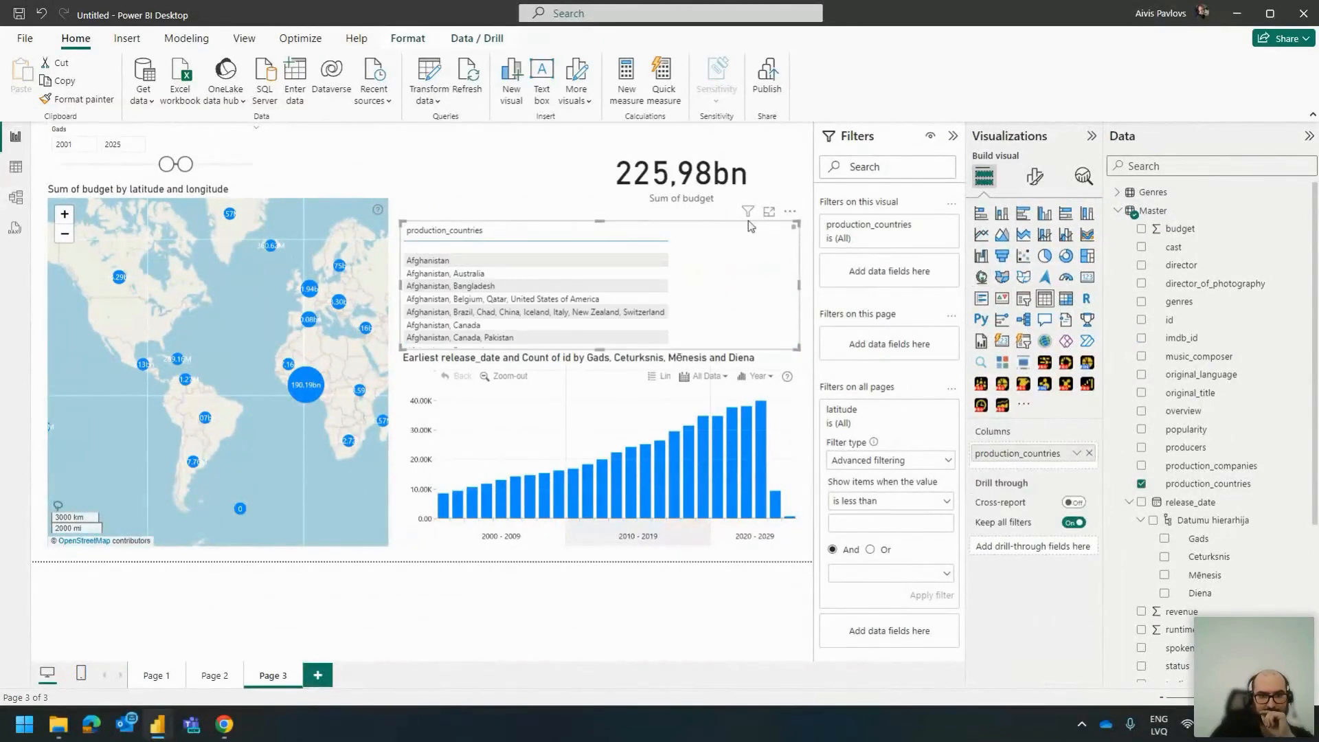
pyautogui.click(1023, 299)
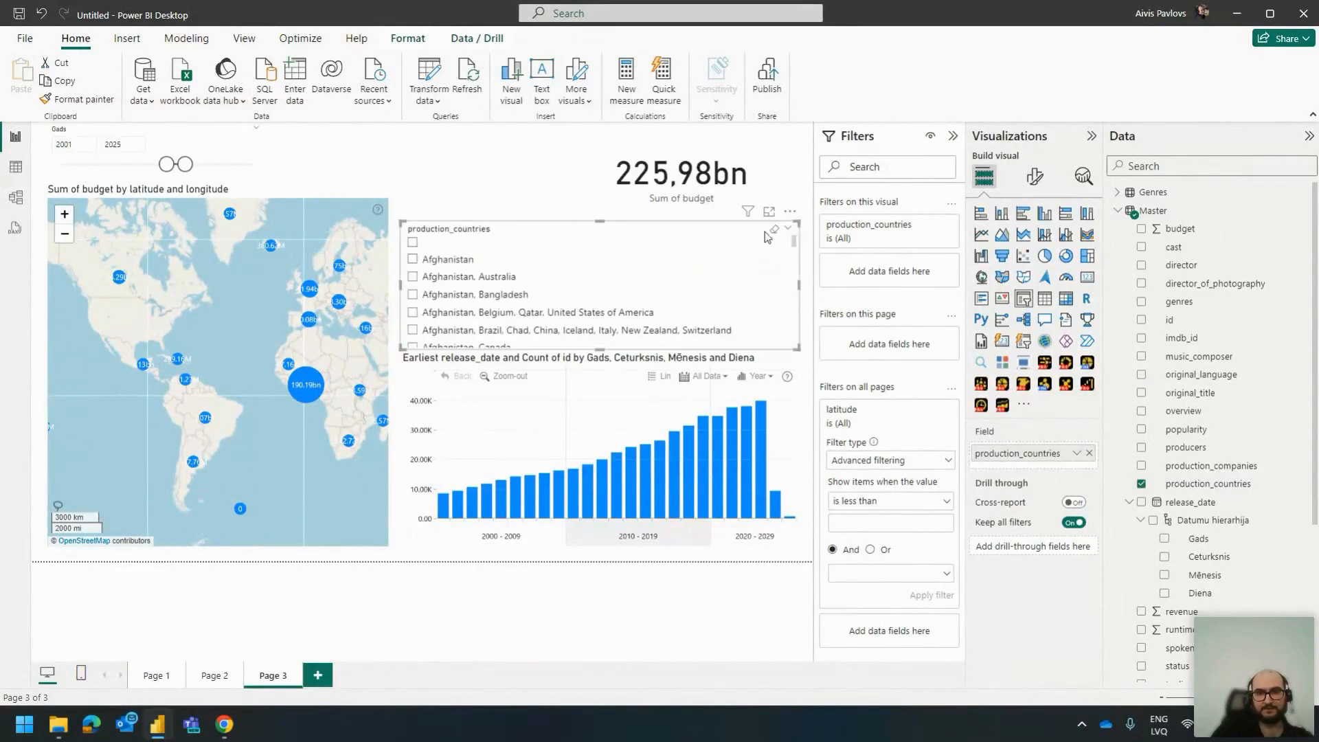
# Step: Search the production_countries slicer for "united" to check the country naming, and delete the slicer
pyautogui.click(790, 211)
pyautogui.click(811, 229)
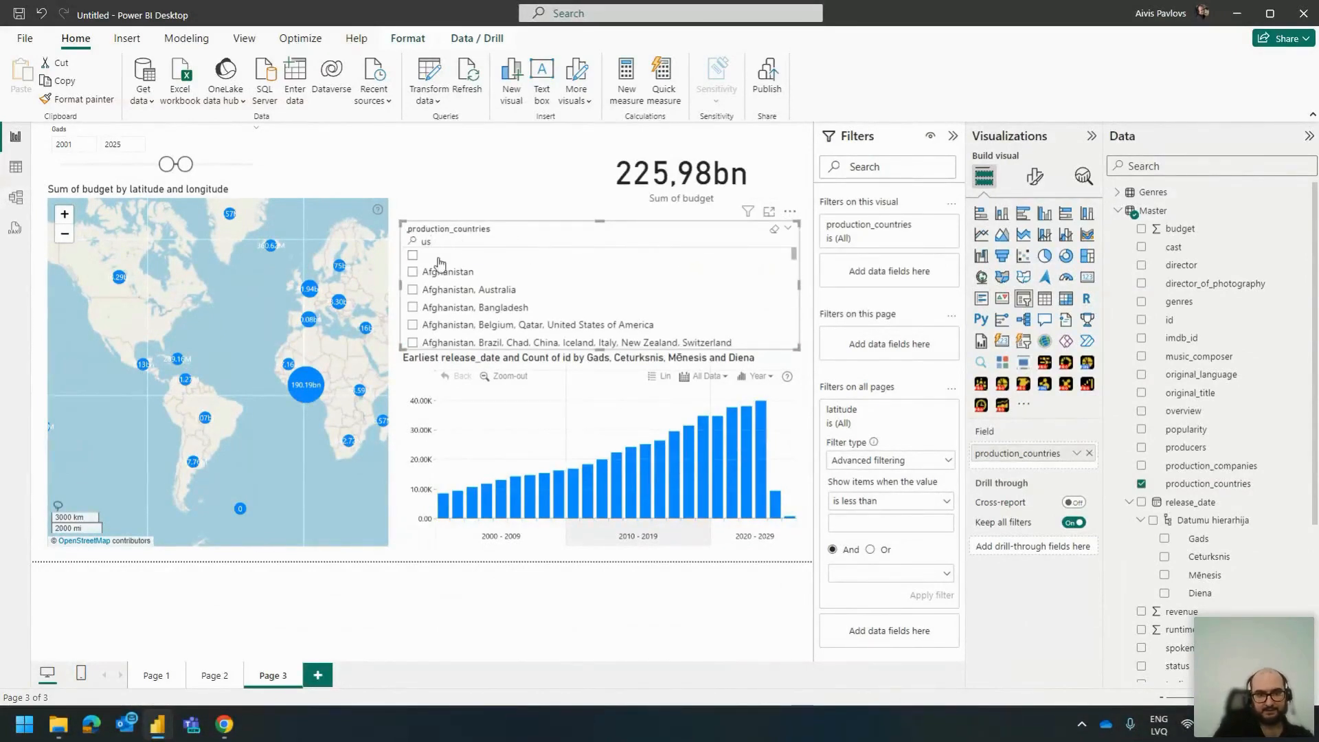
pyautogui.write('uni')
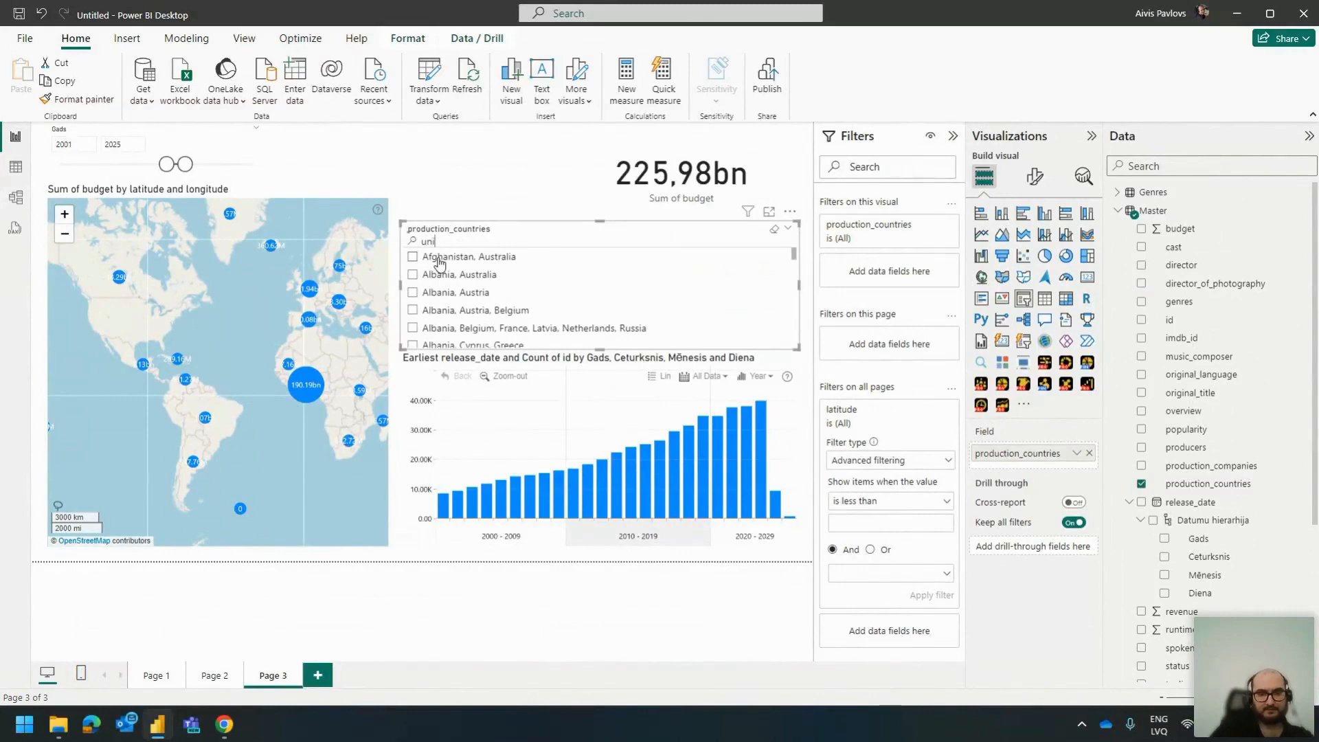
pyautogui.write('ted')
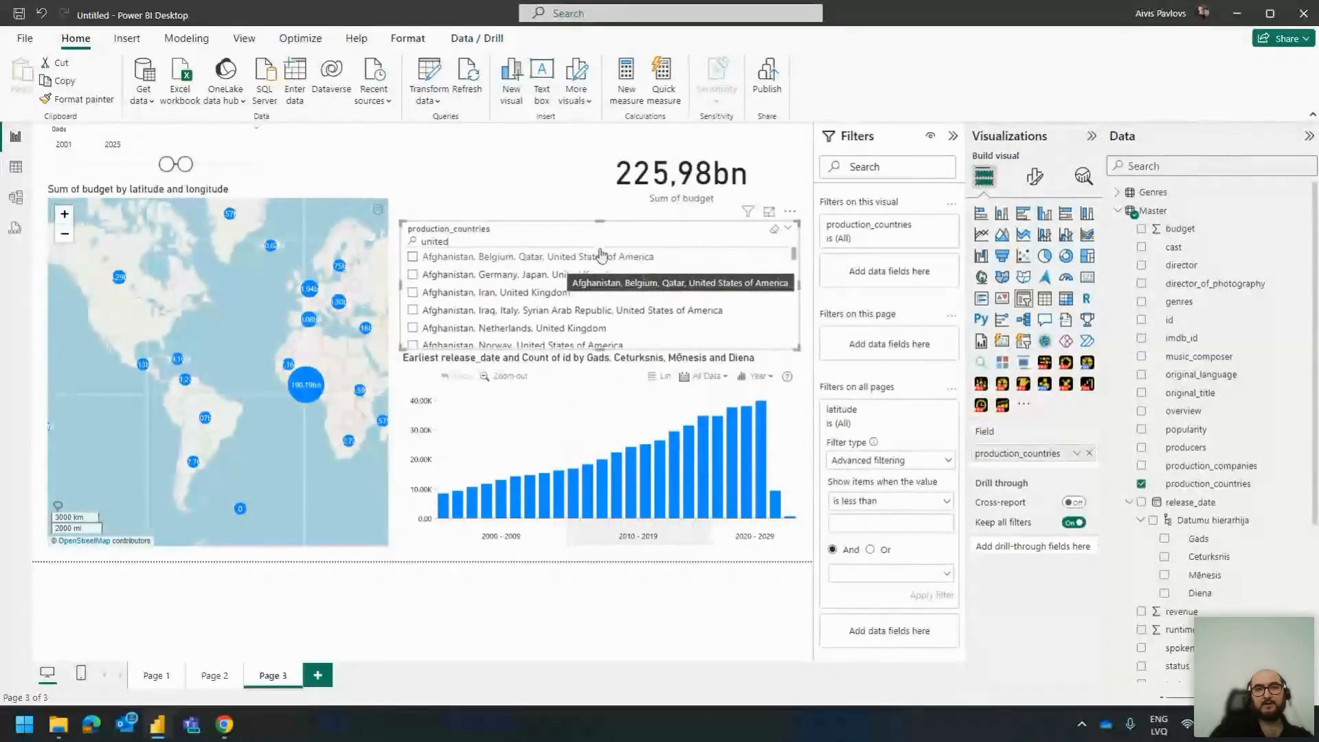
pyautogui.click(485, 218)
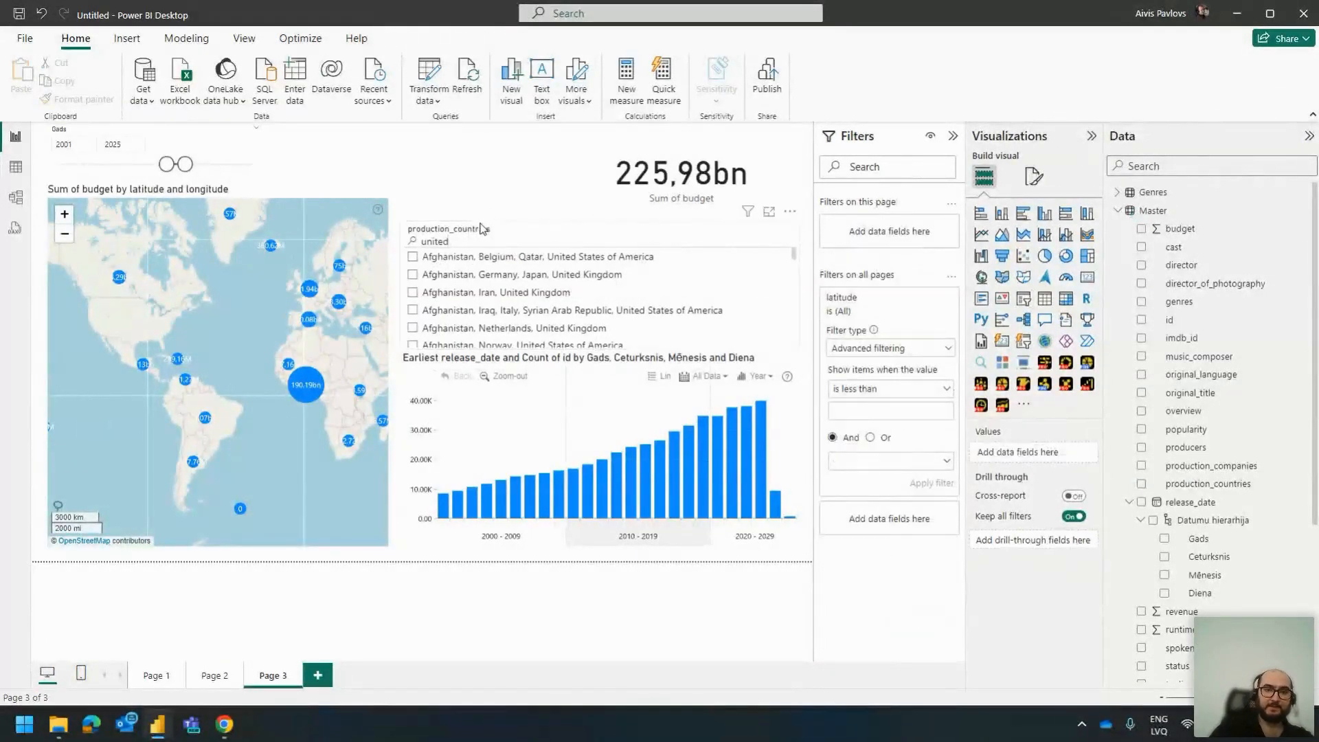
pyautogui.click(479, 229)
pyautogui.press('Delete')
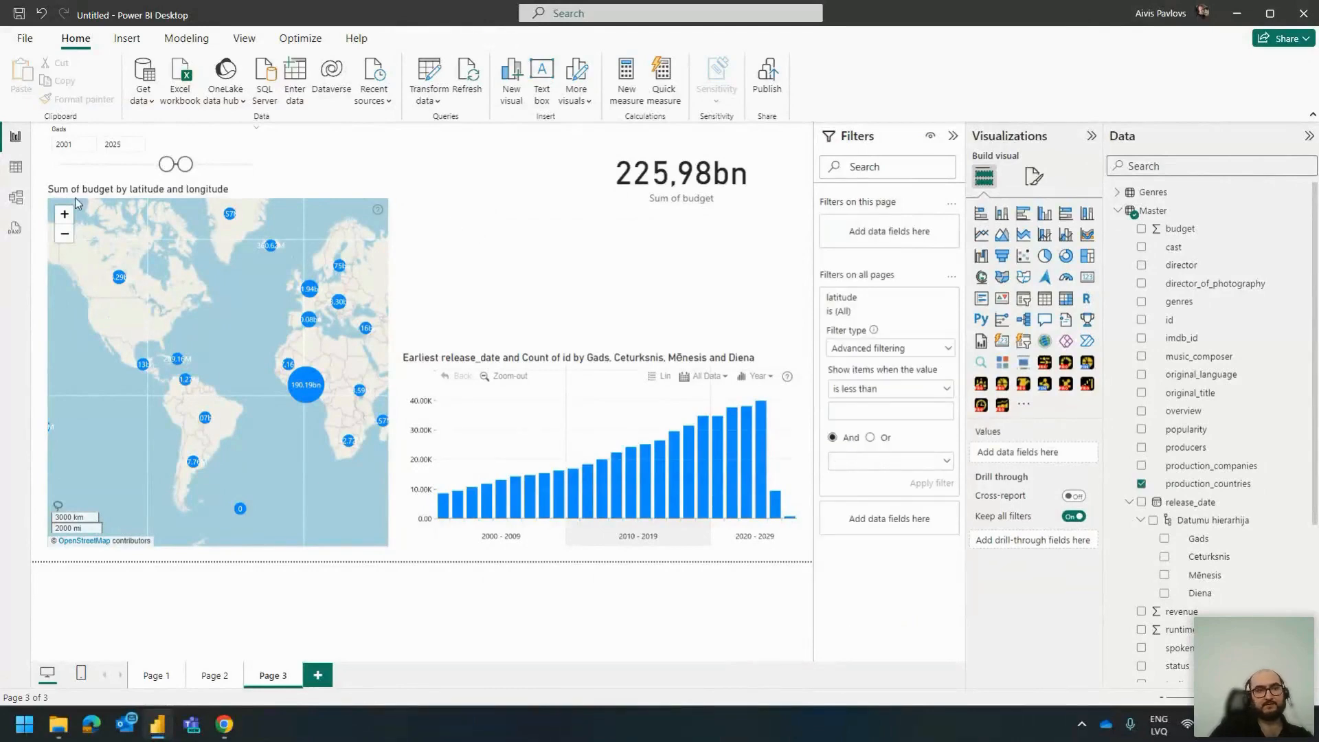
# Step: Check Table's name field in the data model and open the Table query in Power Query Editor
pyautogui.click(14, 200)
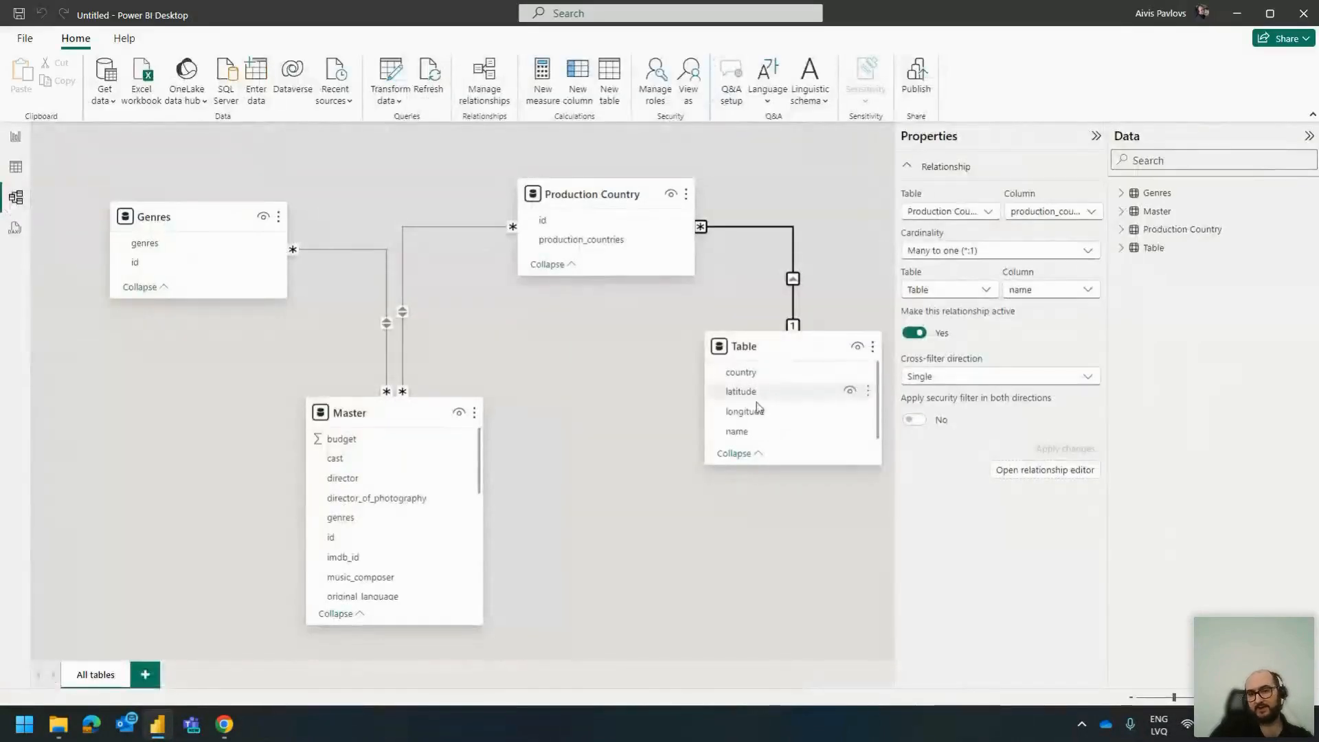
pyautogui.click(748, 431)
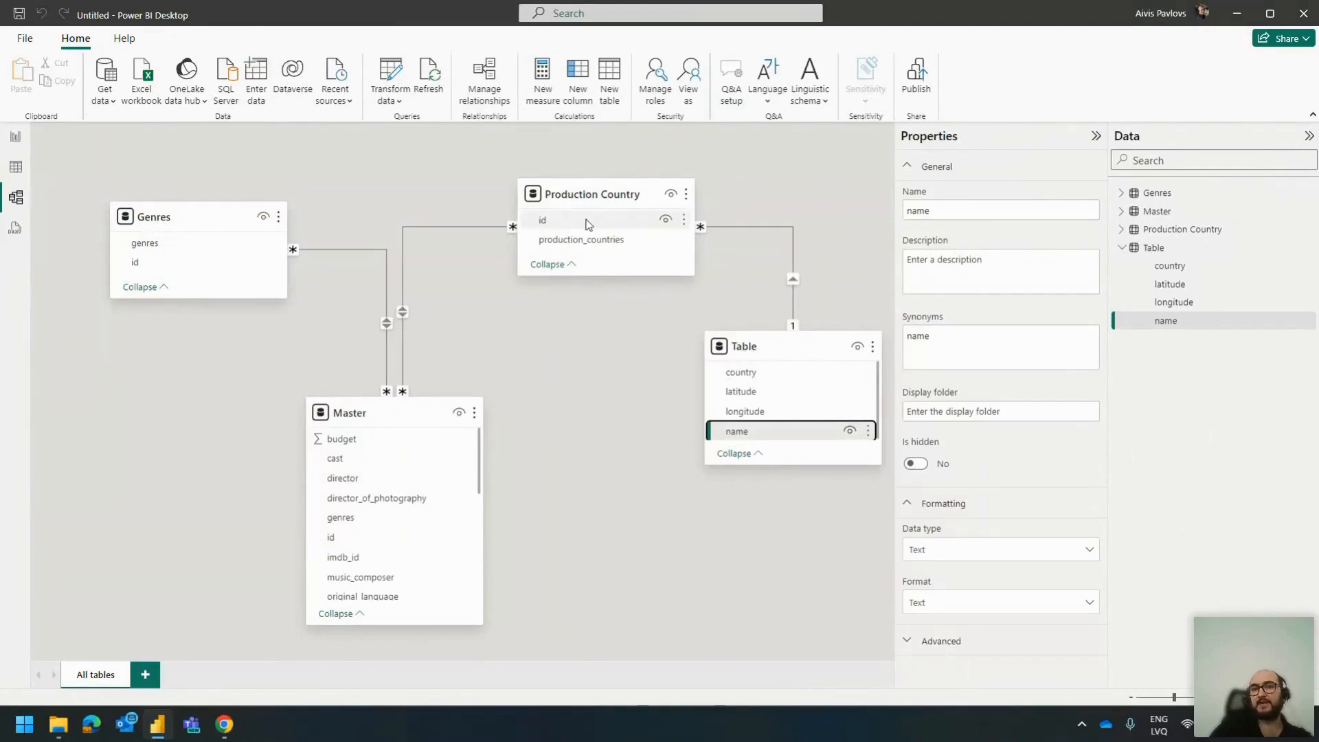
pyautogui.click(399, 94)
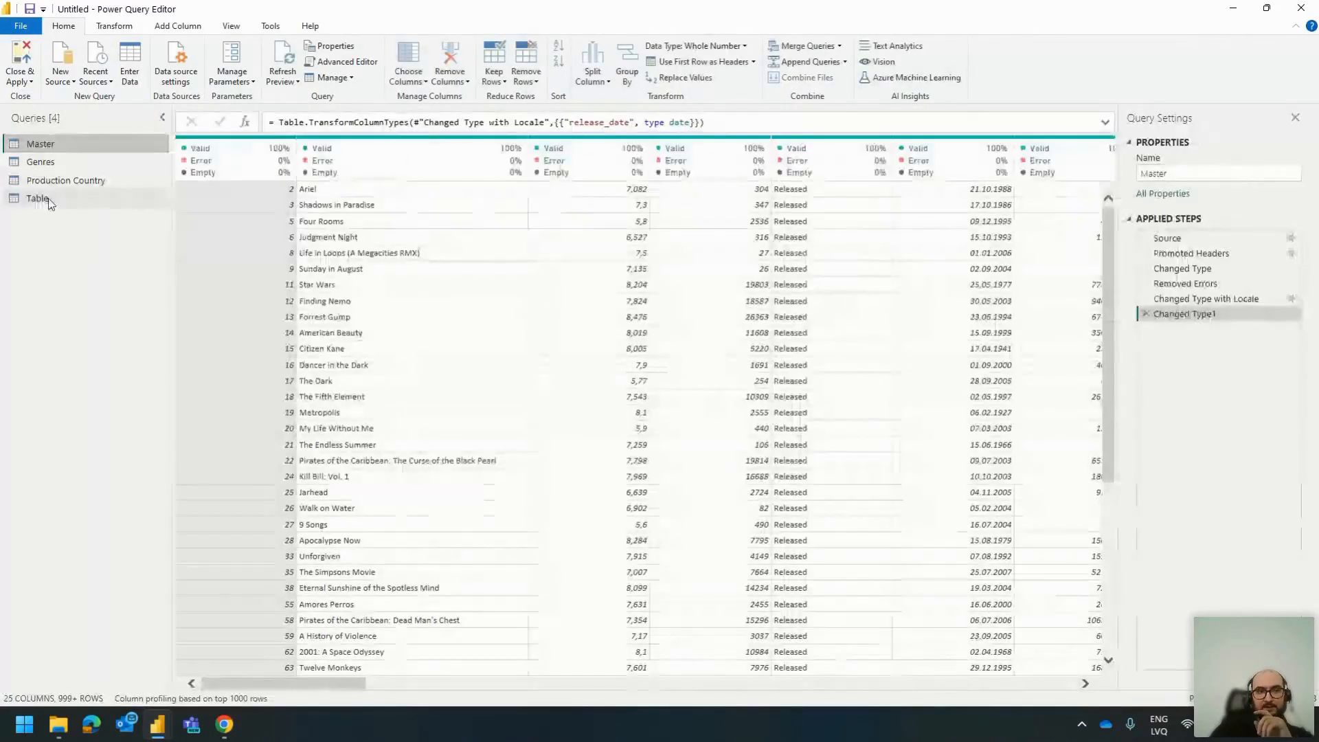
pyautogui.click(48, 199)
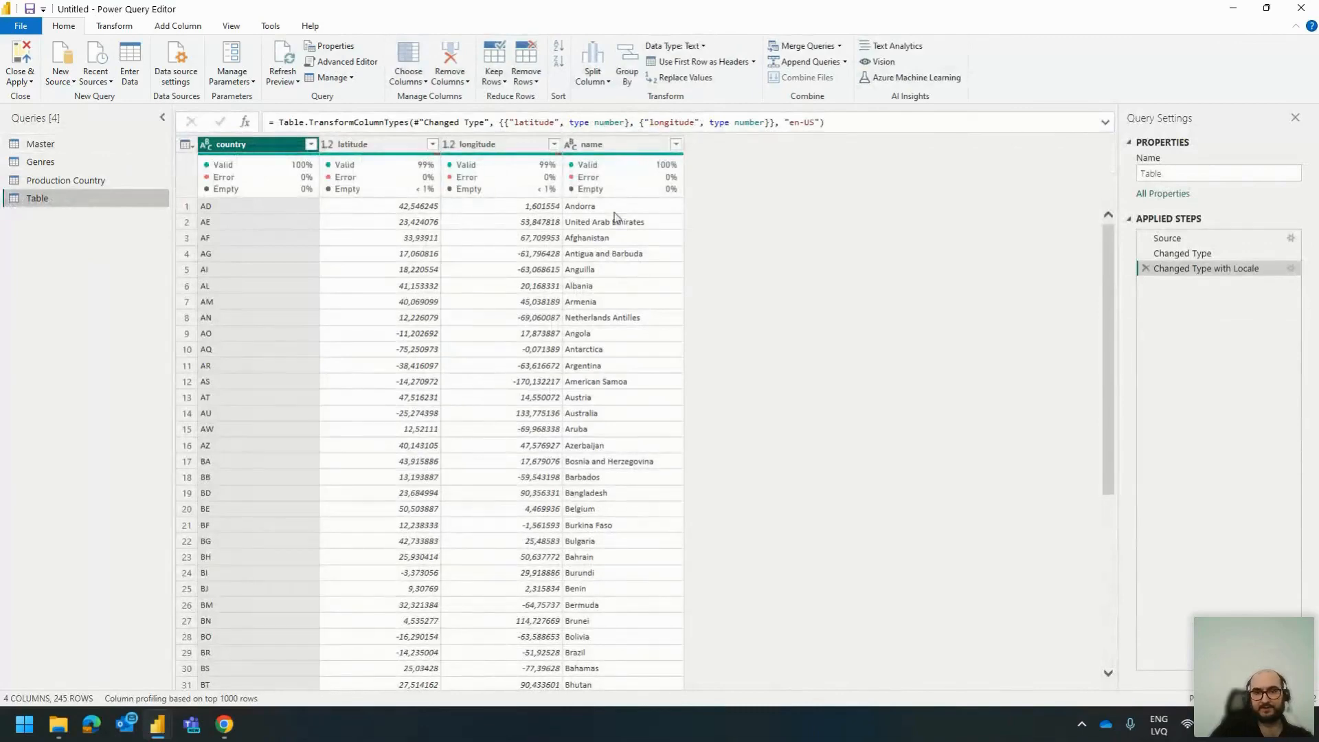
# Step: Replace United States in Table's name column with United States of America and apply the query changes
pyautogui.scroll(-20, 614, 217)
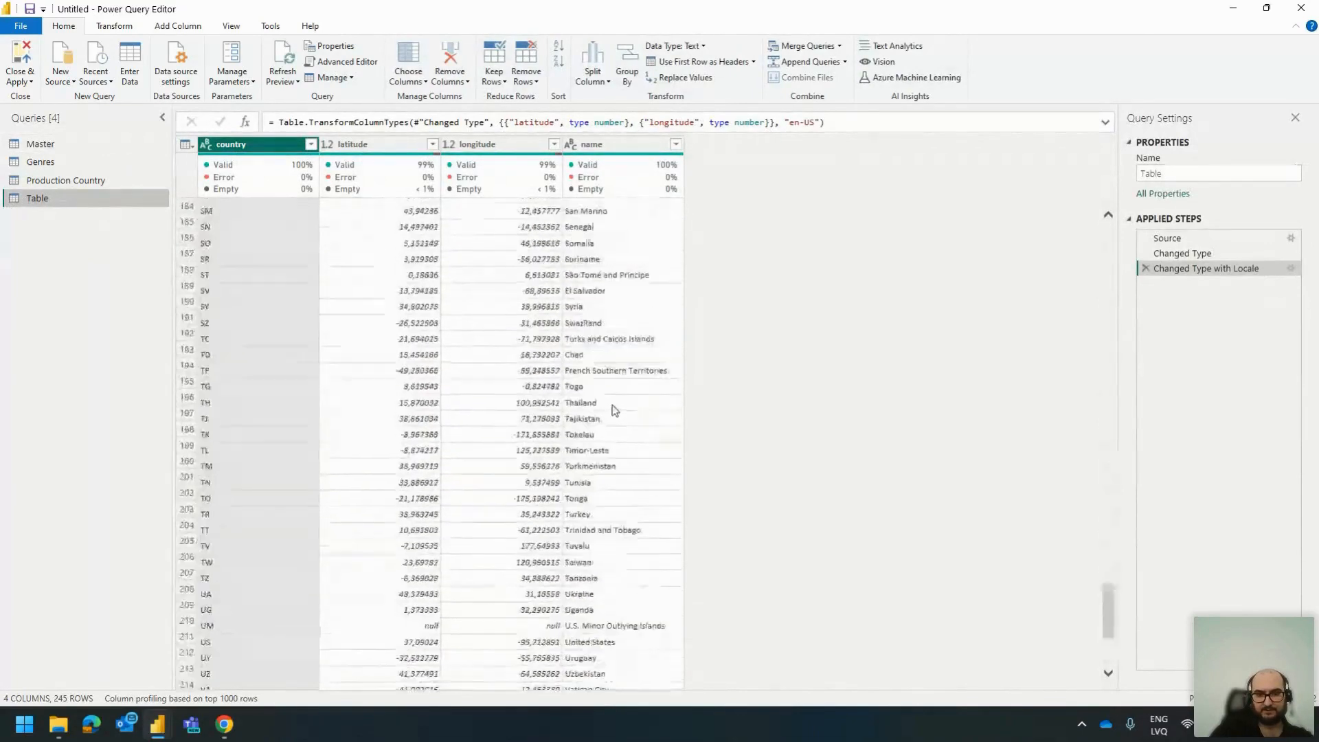
pyautogui.scroll(-5, 614, 410)
pyautogui.click(595, 412)
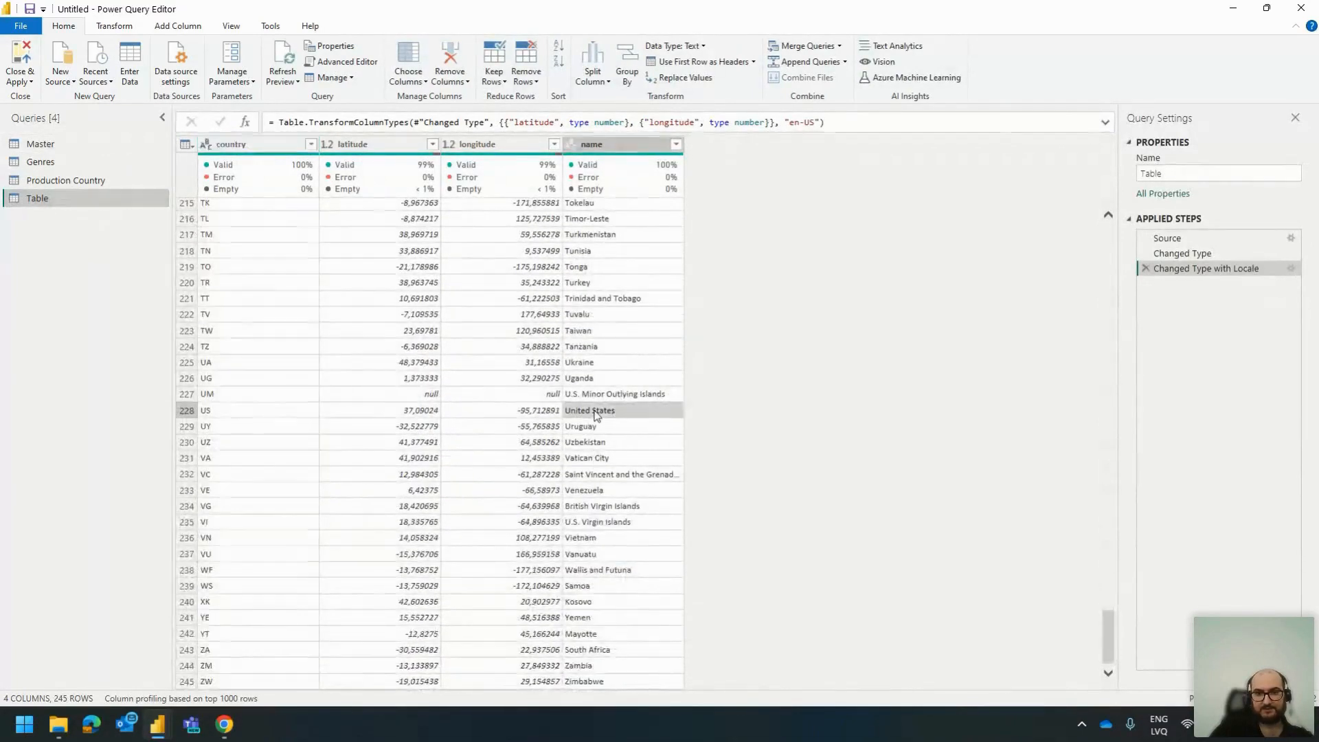
pyautogui.rightClick(595, 413)
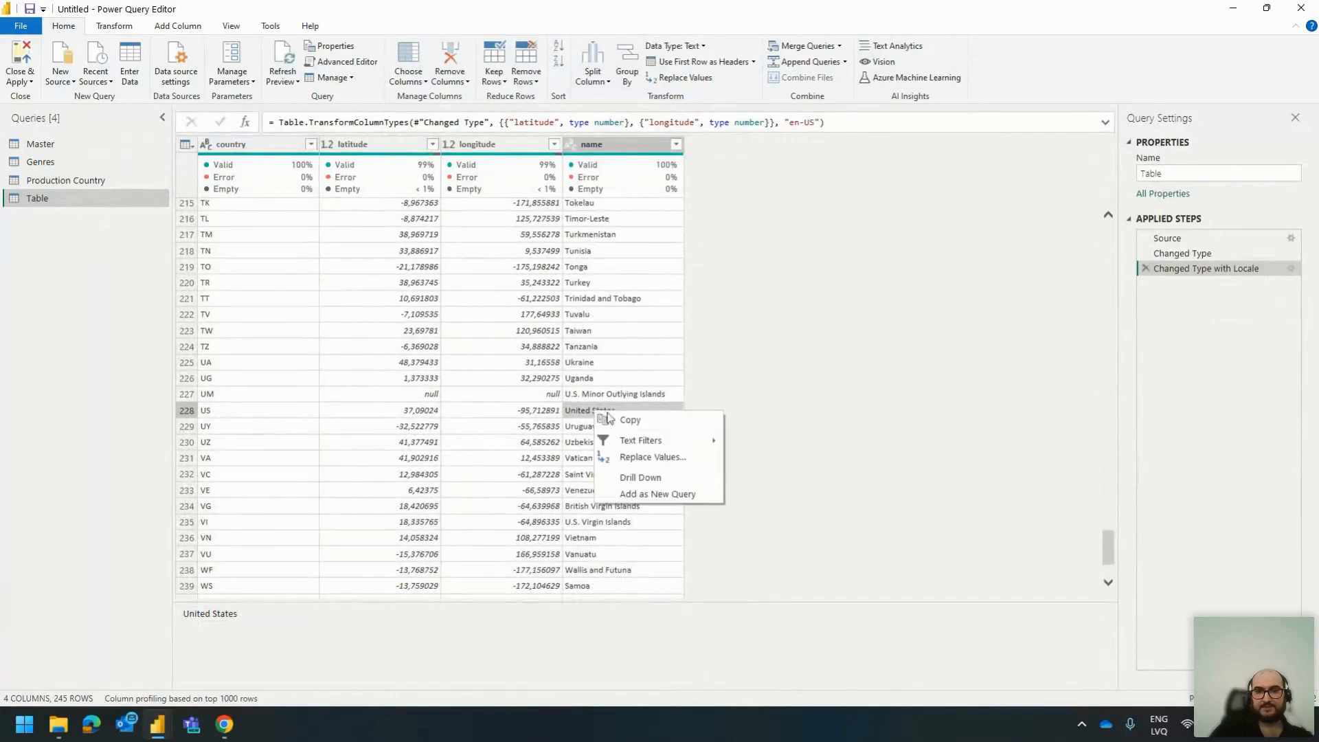
pyautogui.click(651, 457)
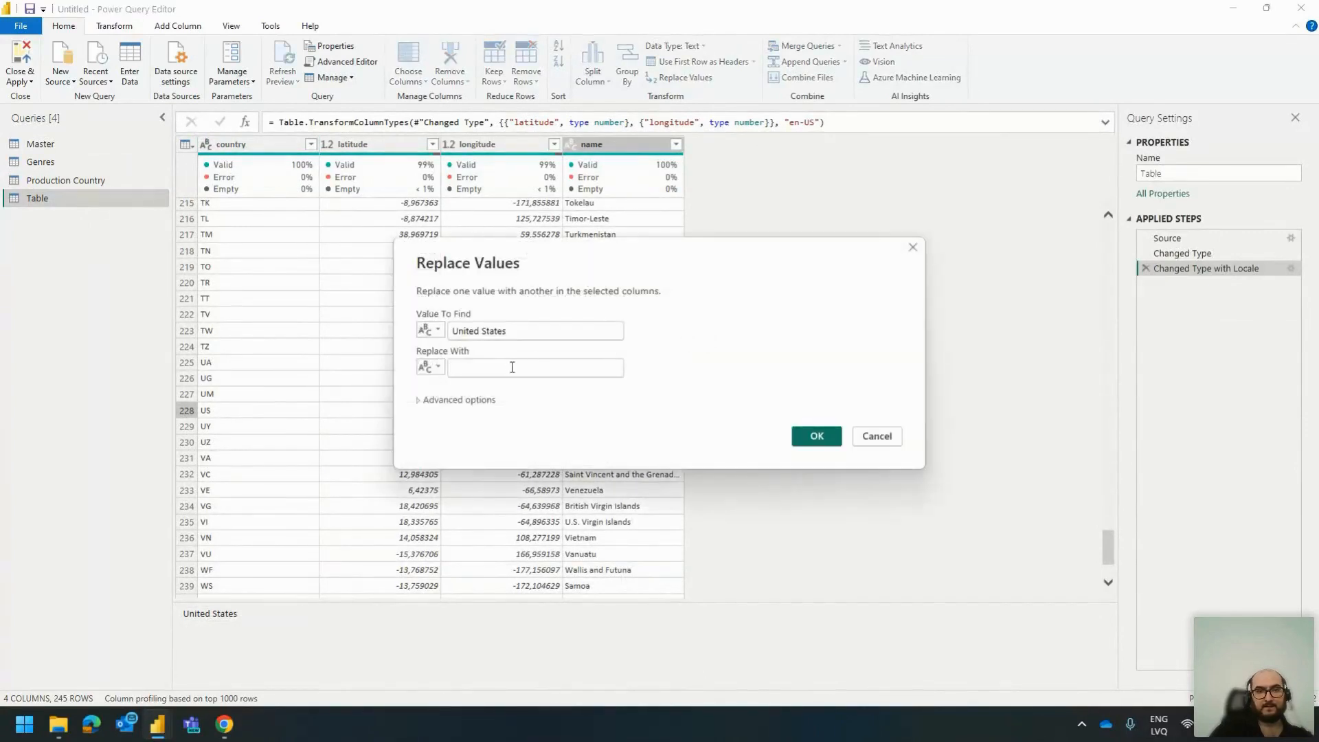
pyautogui.click(512, 367)
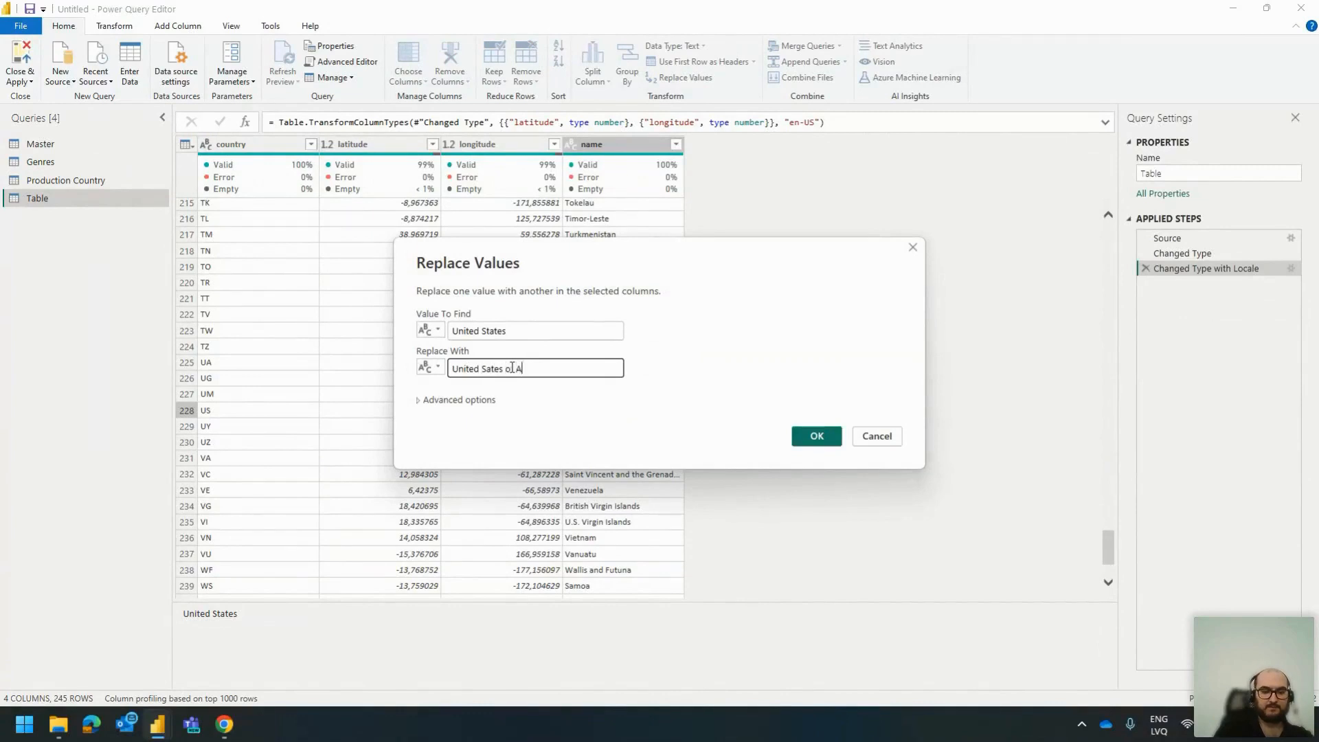
pyautogui.click(800, 433)
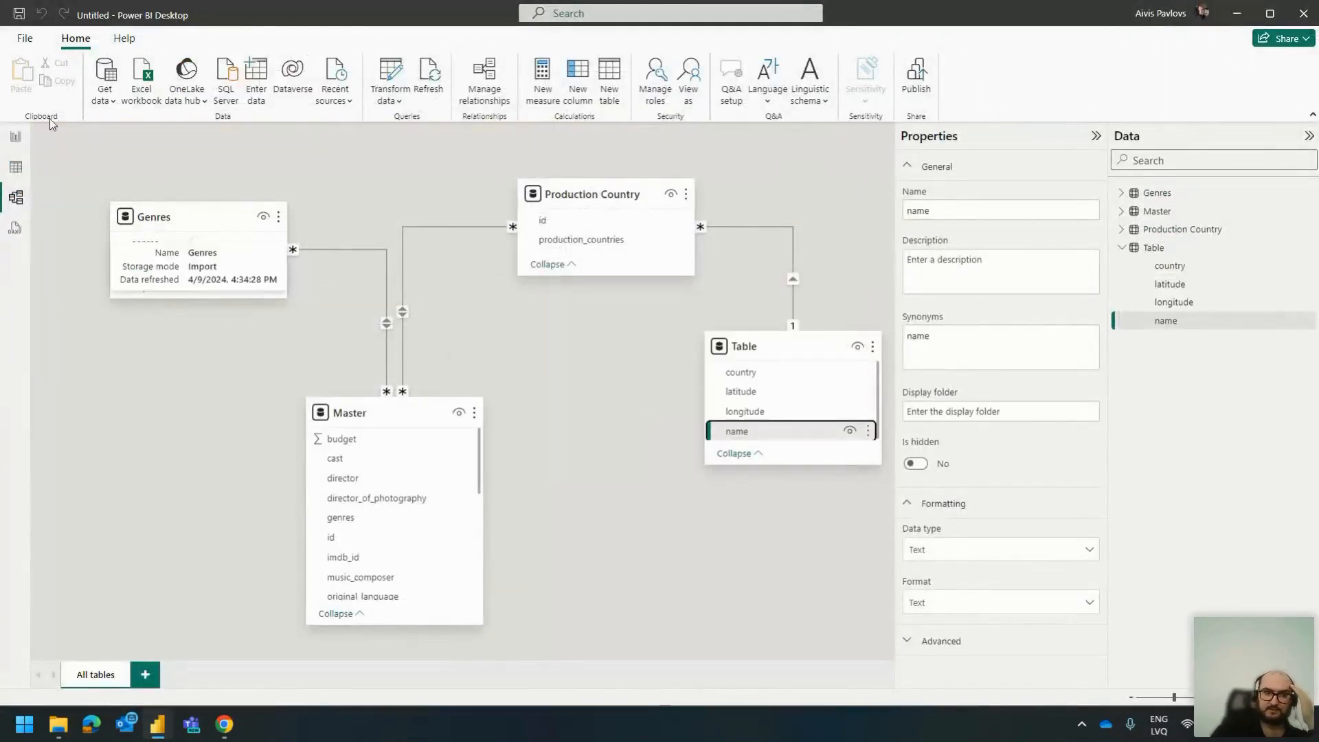
# Step: Return to the report page and examine the largest budget bubble on the map
pyautogui.click(15, 136)
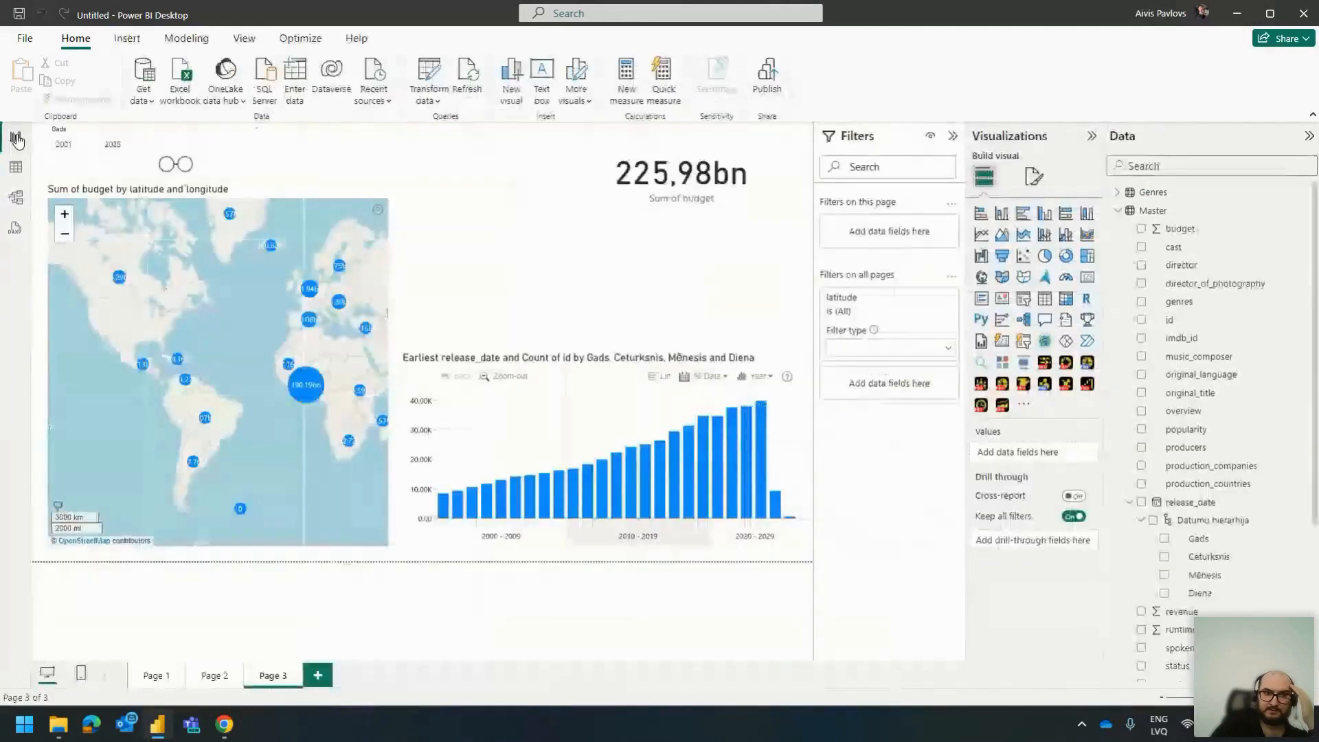
pyautogui.click(194, 294)
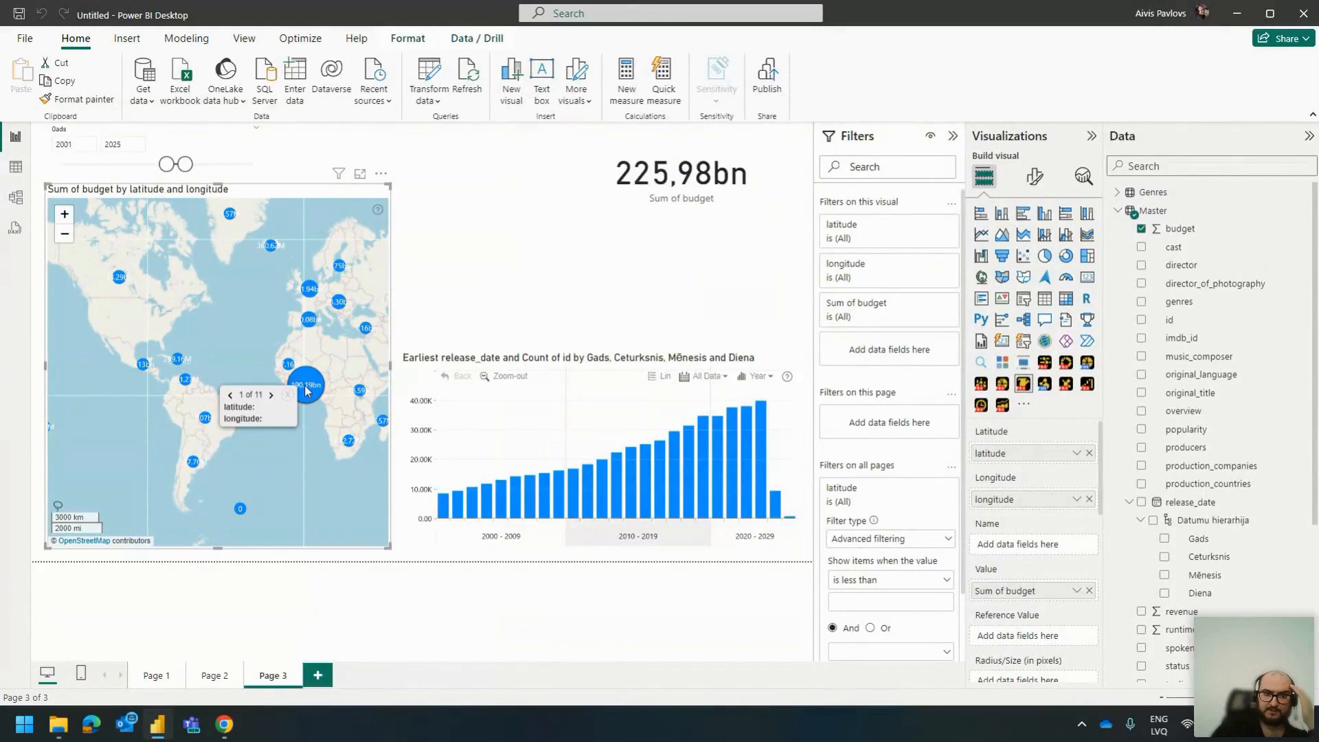
pyautogui.click(505, 268)
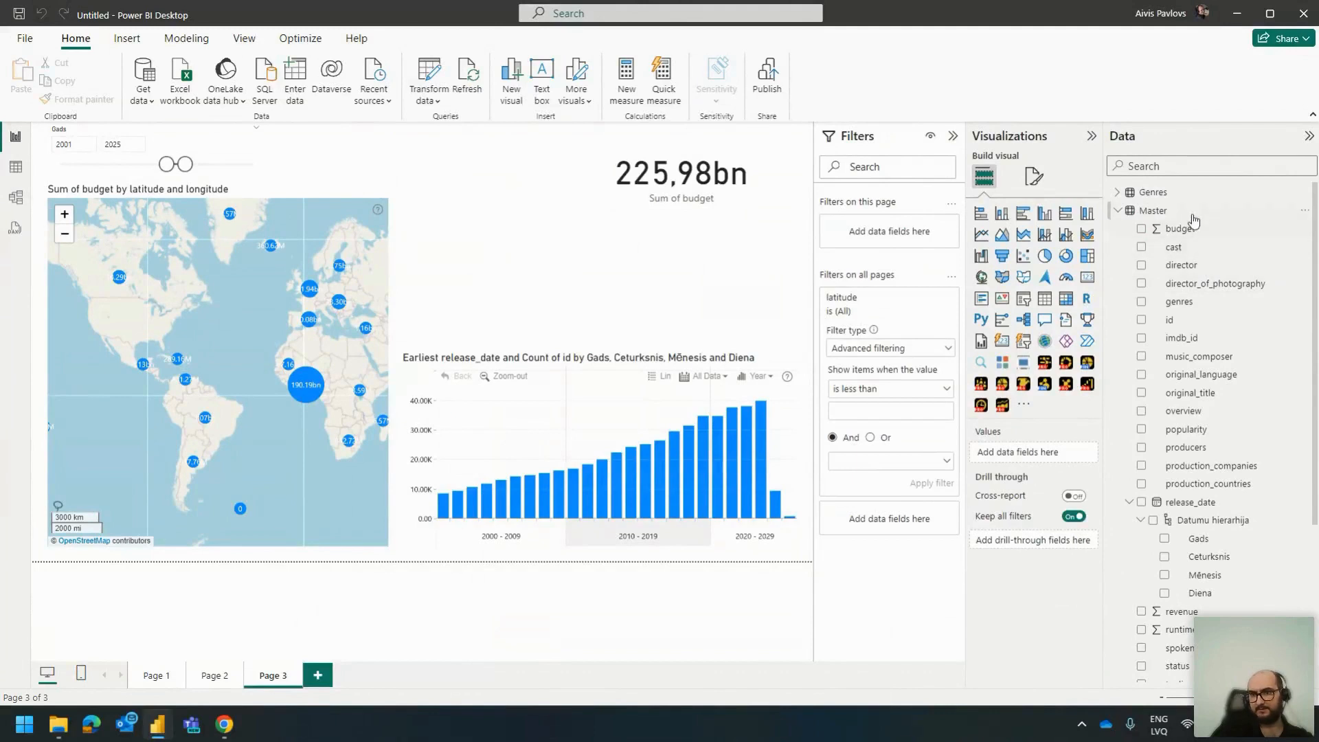
# Step: Build a table visual above the timeline comparing Table's name with Production Country's production_countries
pyautogui.scroll(-3, 1210, 536)
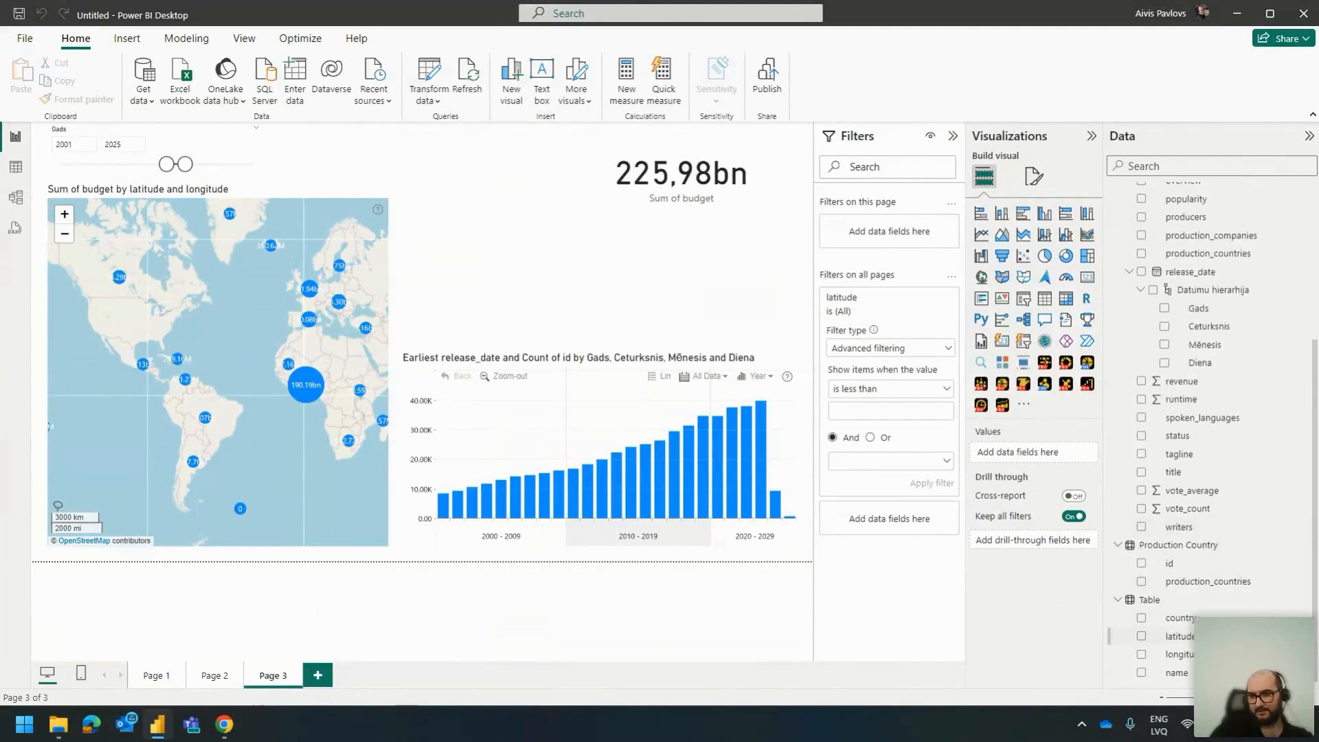
pyautogui.moveTo(1186, 622); pyautogui.dragTo(607, 276)
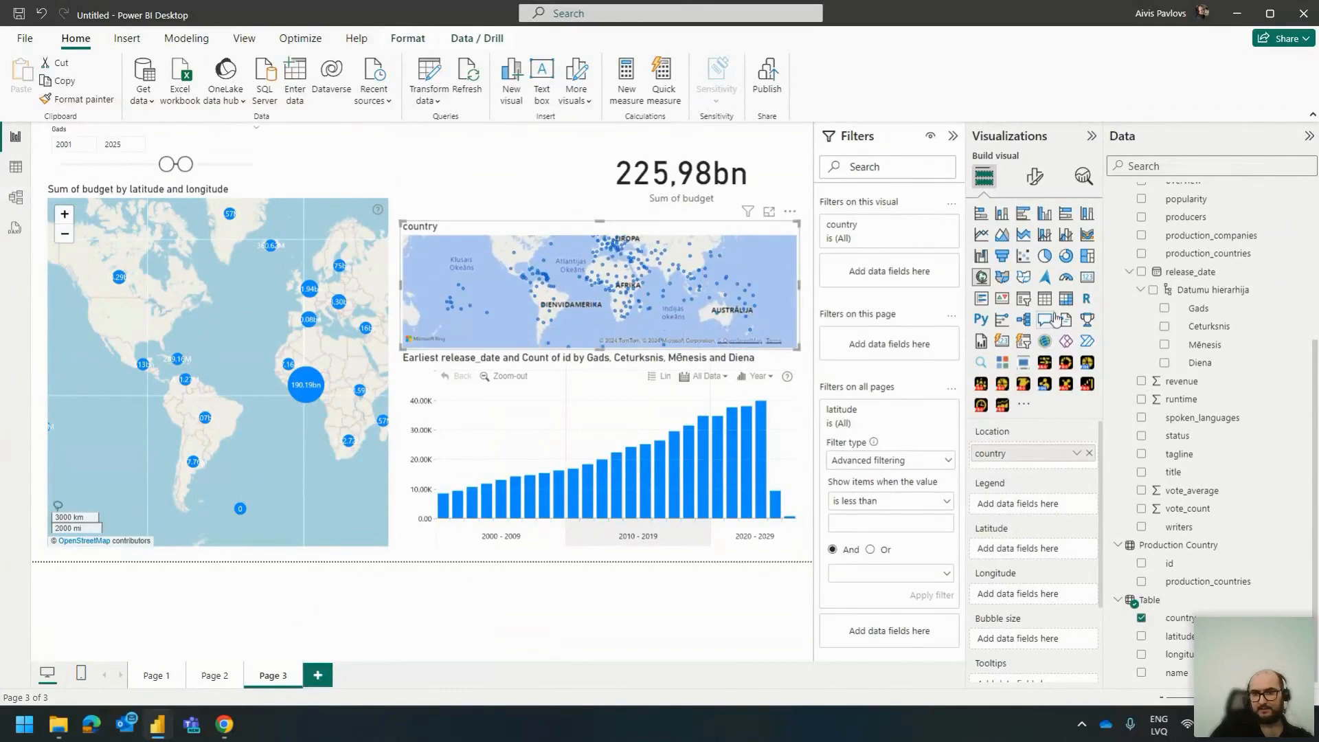
pyautogui.click(1045, 298)
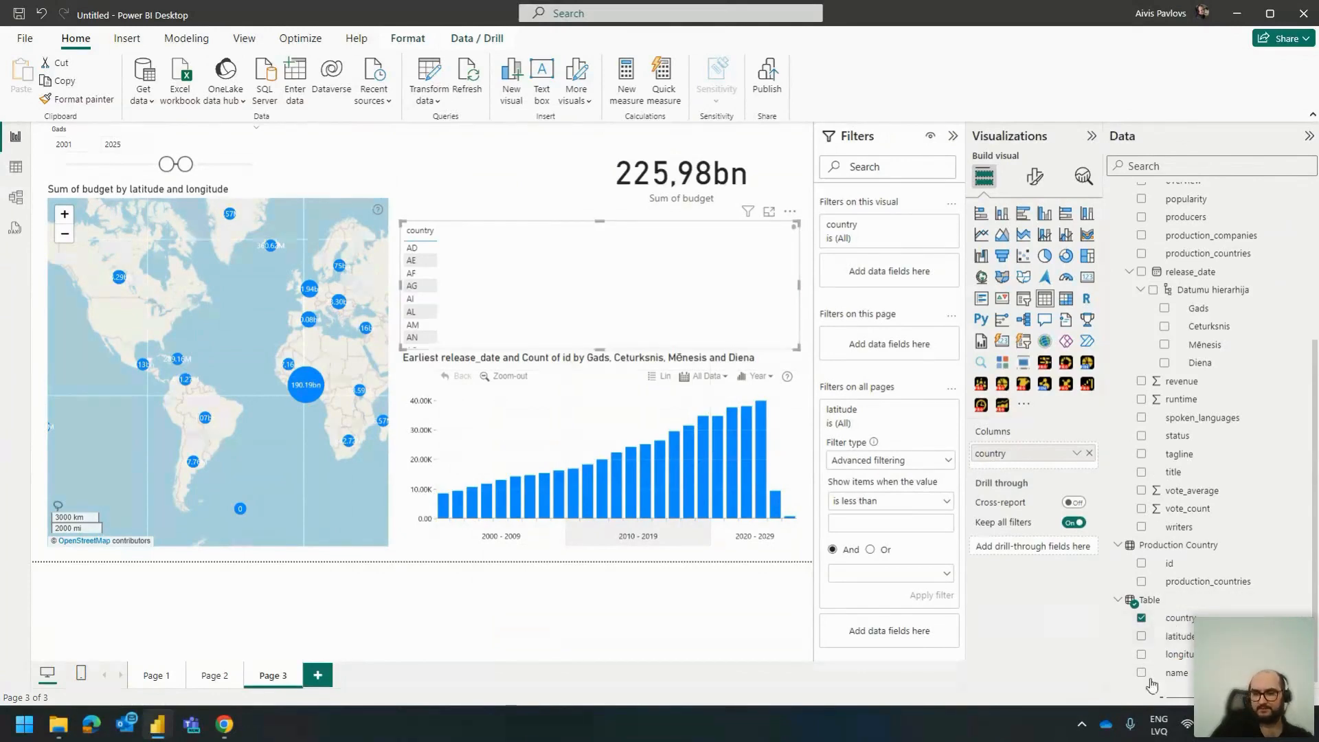
pyautogui.moveTo(1177, 673); pyautogui.dragTo(1007, 462)
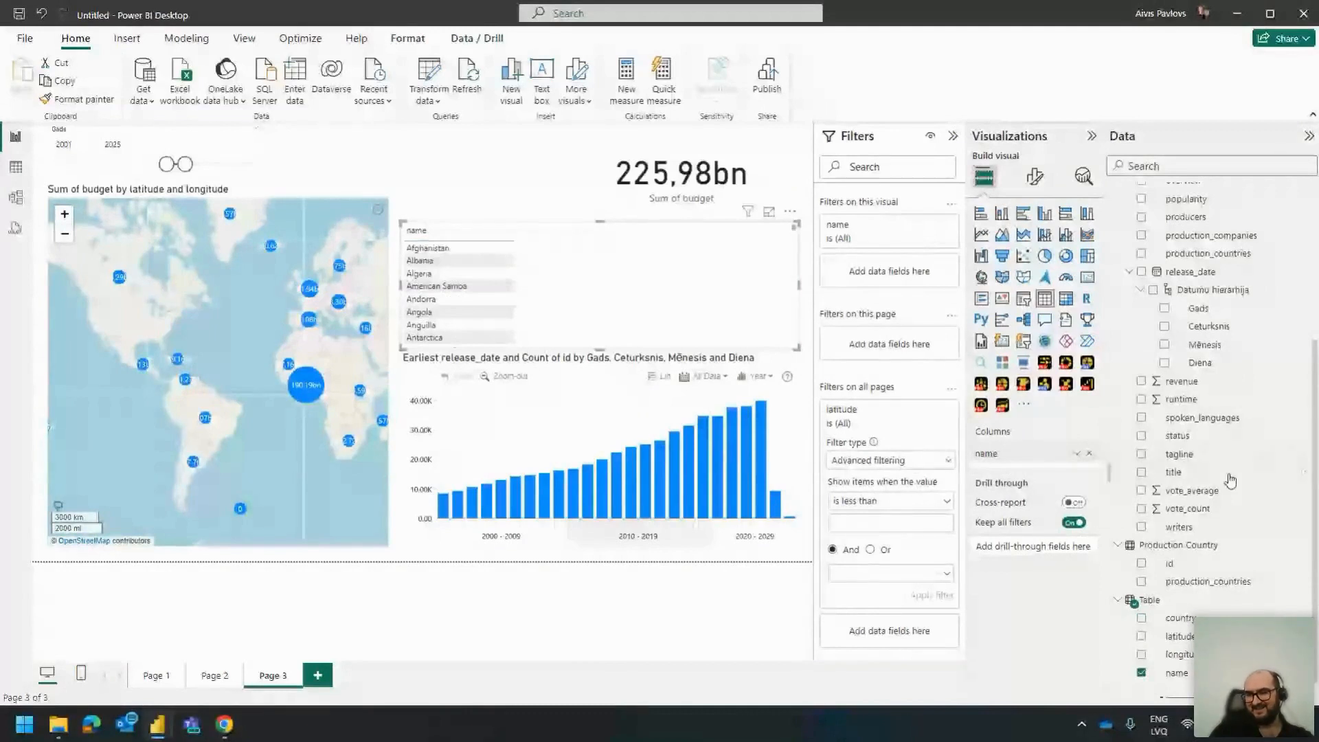
pyautogui.moveTo(1217, 584); pyautogui.dragTo(1017, 473)
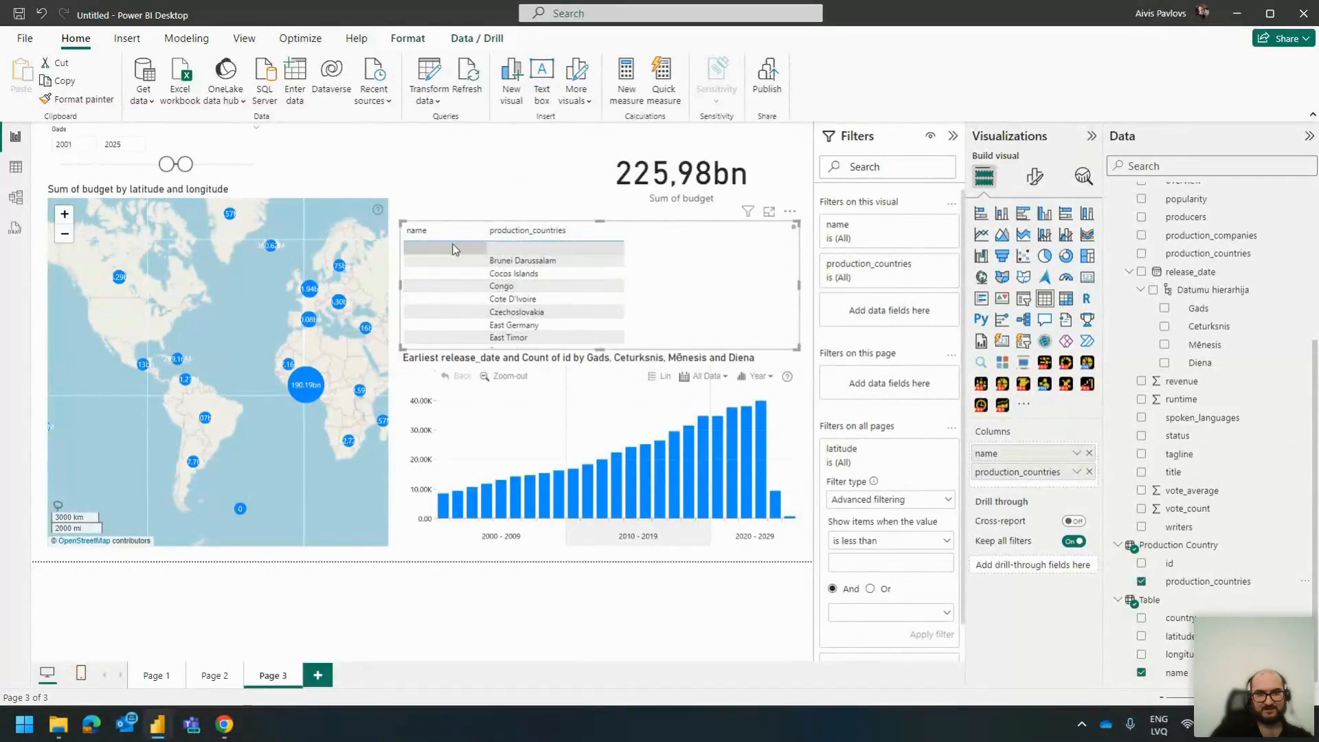
# Step: Check the relationship between Production Country and Table in the data model without changing it, and go back to the report page
pyautogui.click(15, 197)
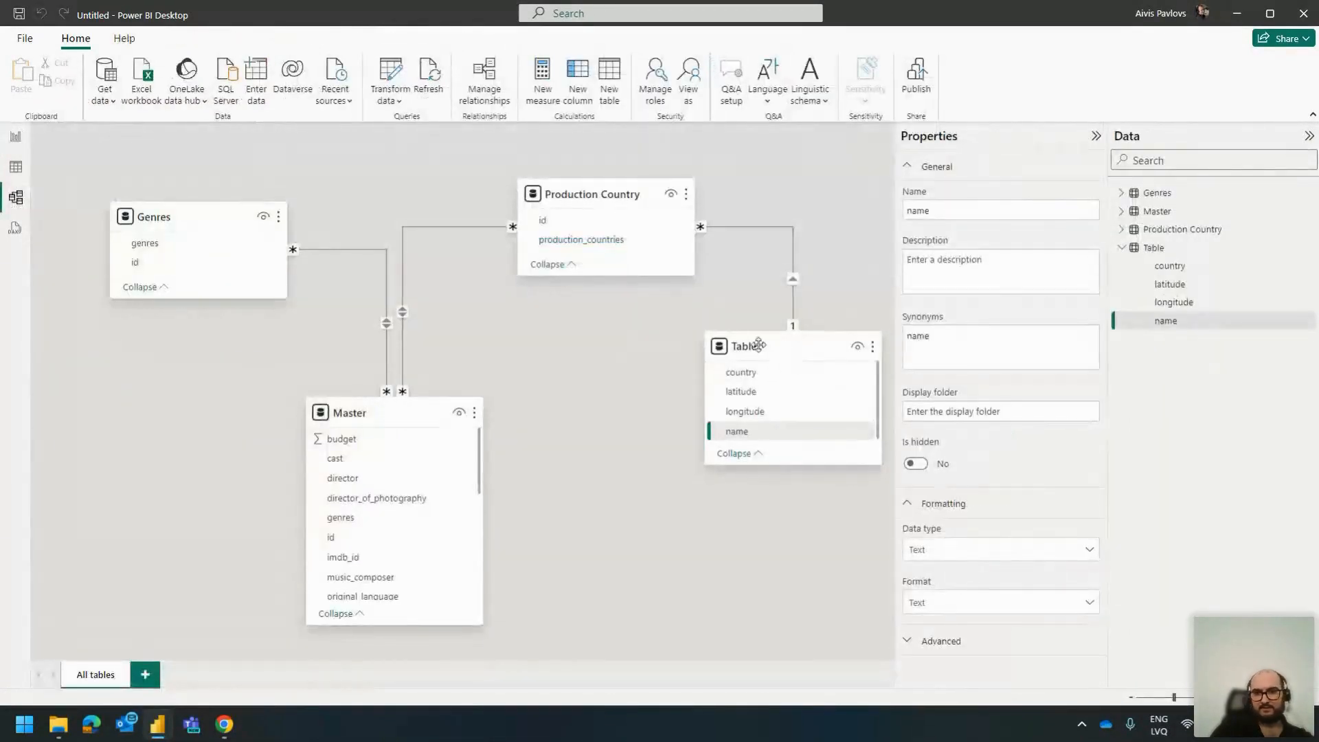
pyautogui.doubleClick(794, 308)
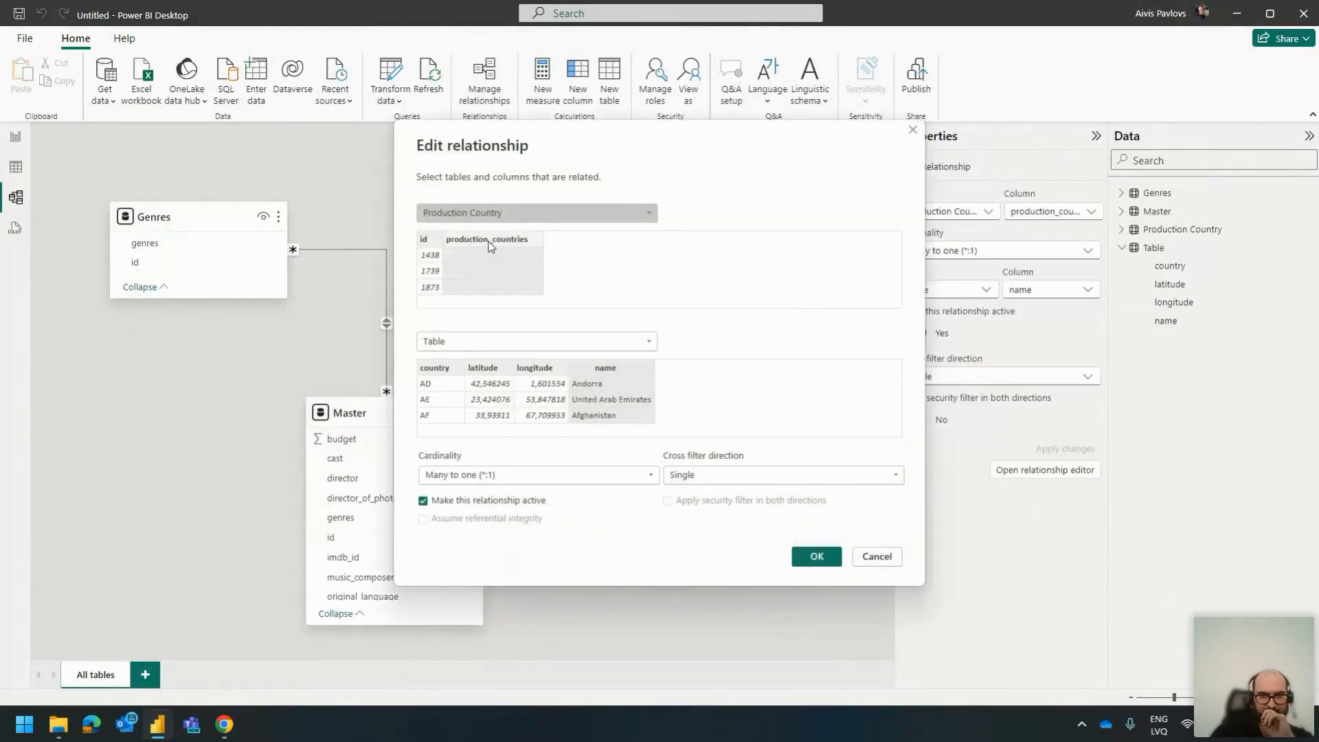
pyautogui.click(868, 555)
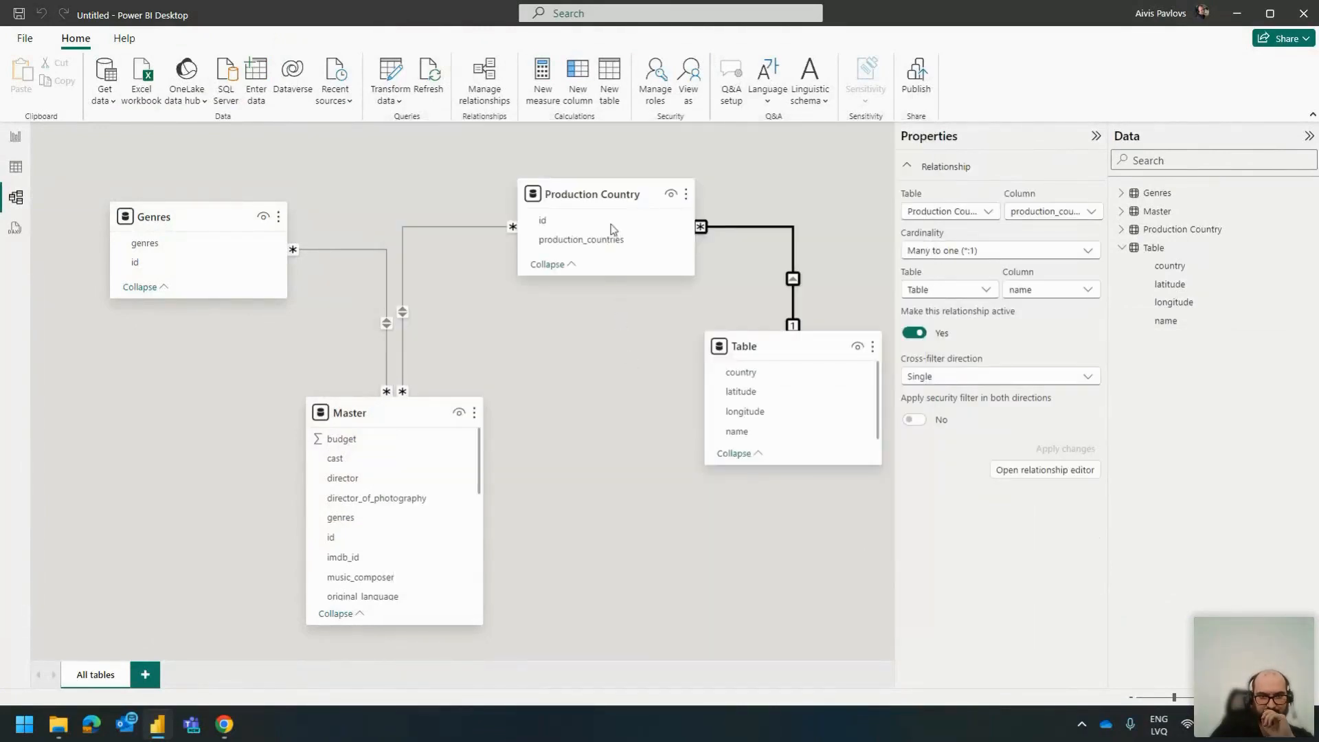
pyautogui.click(588, 256)
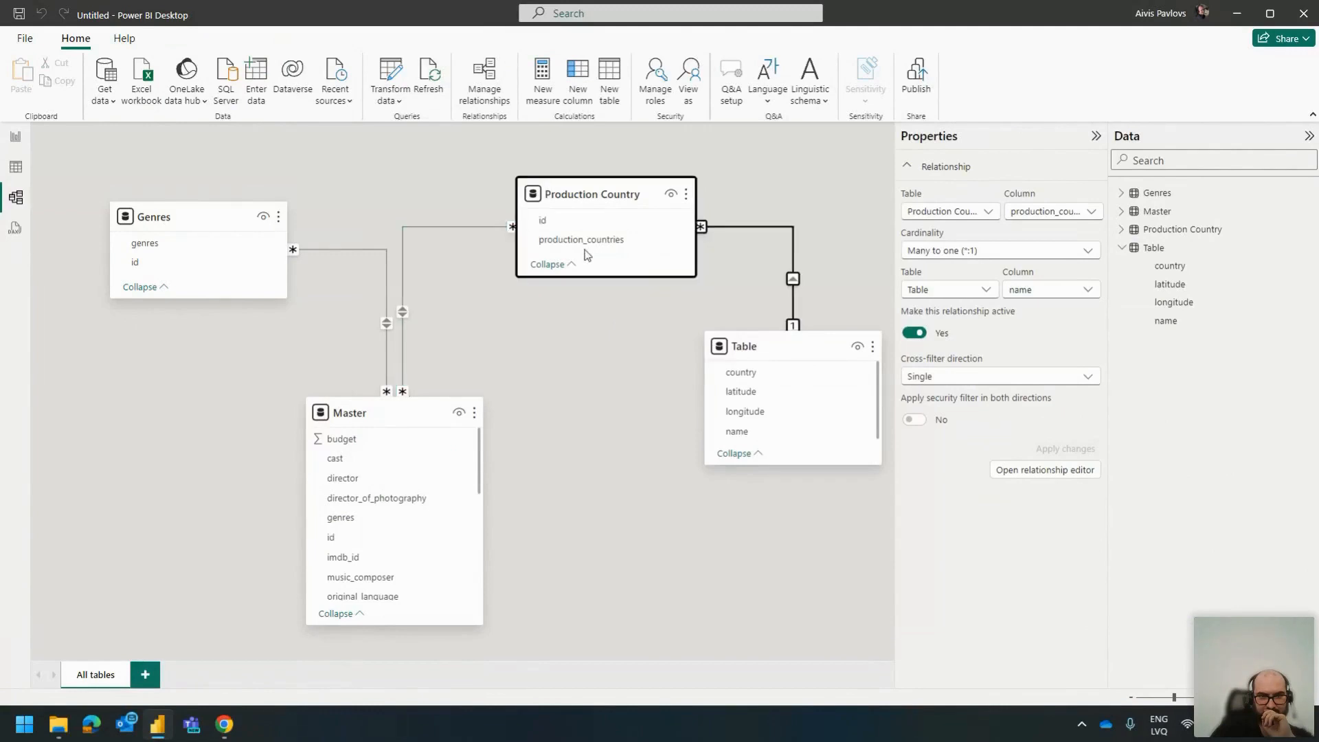
pyautogui.click(16, 167)
pyautogui.click(16, 136)
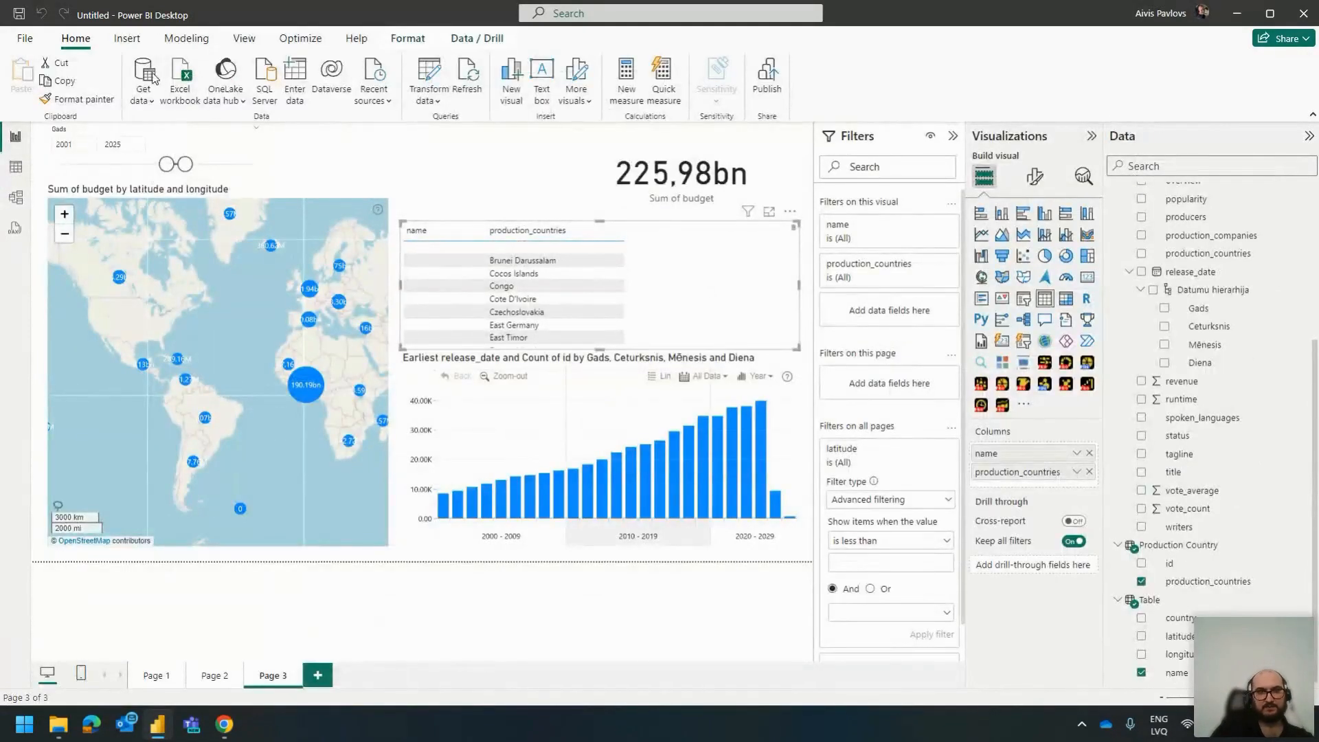
# Step: Check how United States of America is written in the Production Country query's production_countries column in Power Query Editor
pyautogui.click(429, 76)
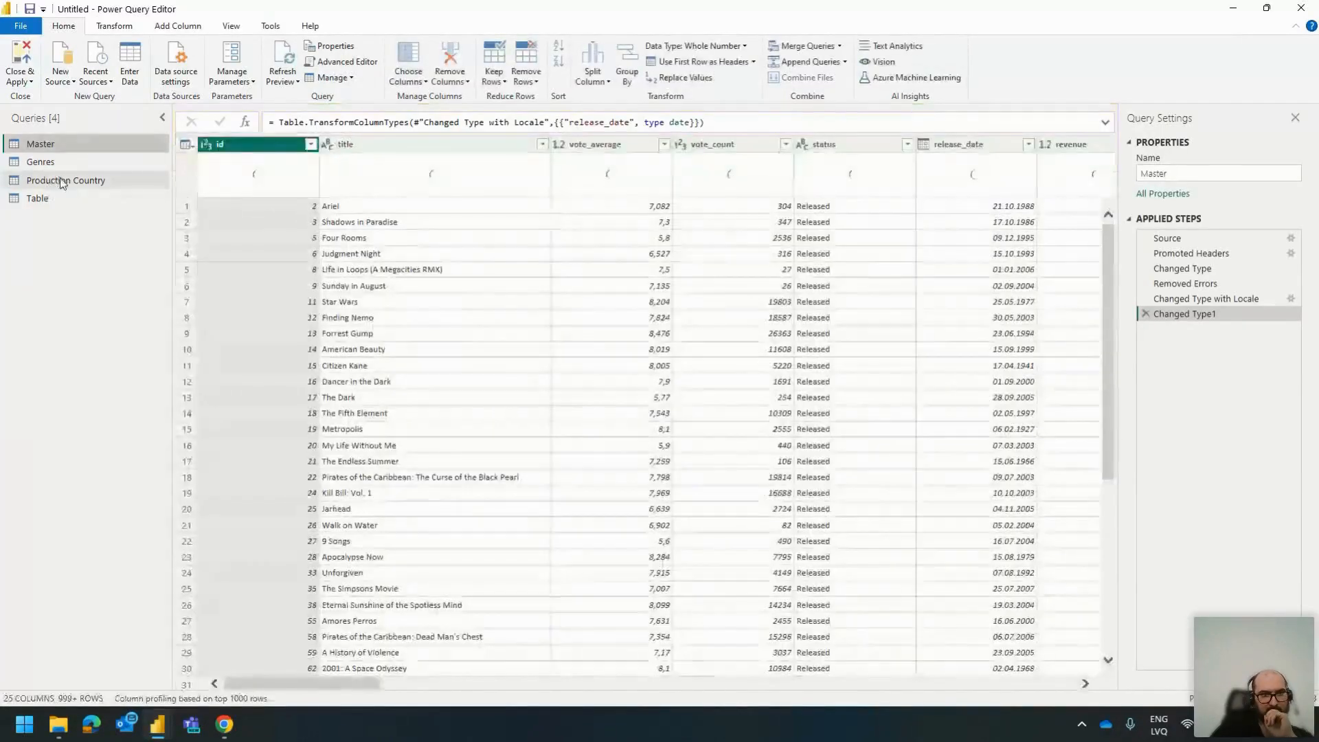
pyautogui.click(48, 180)
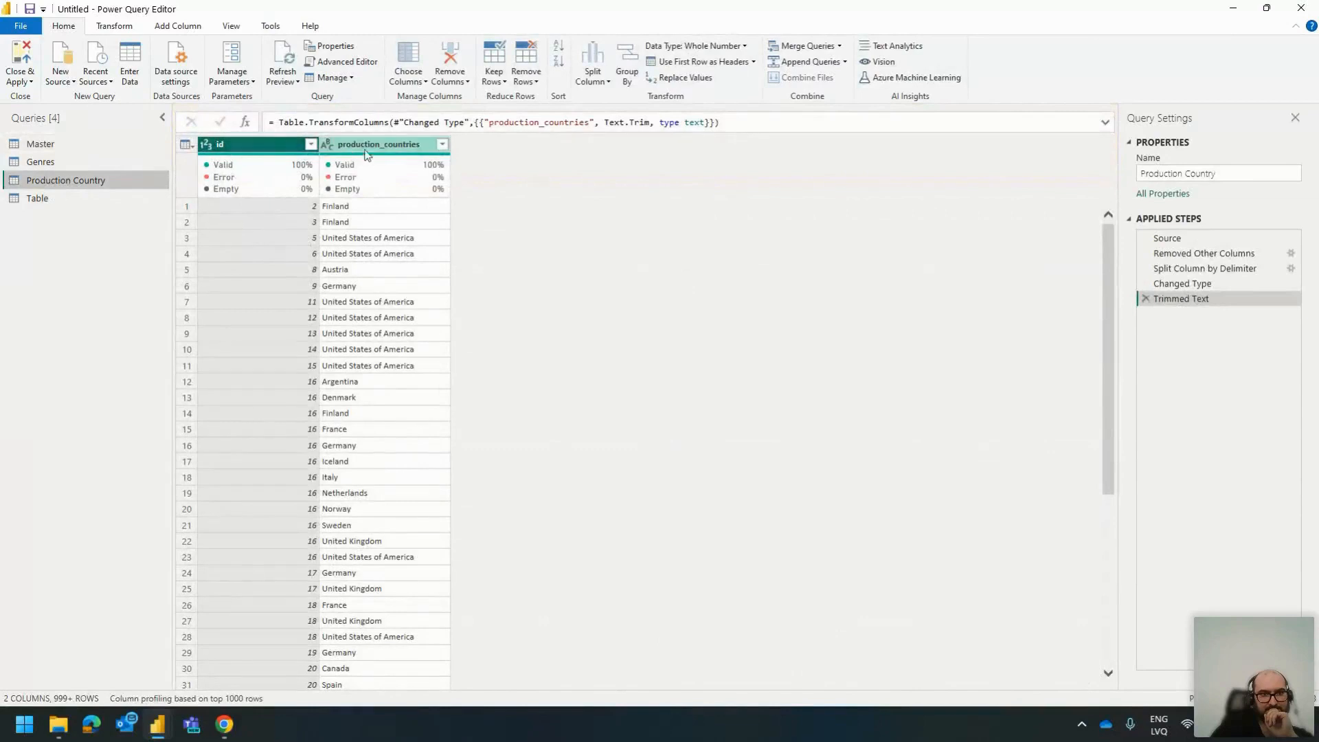
pyautogui.scroll(-2, 369, 276)
pyautogui.scroll(2, 369, 276)
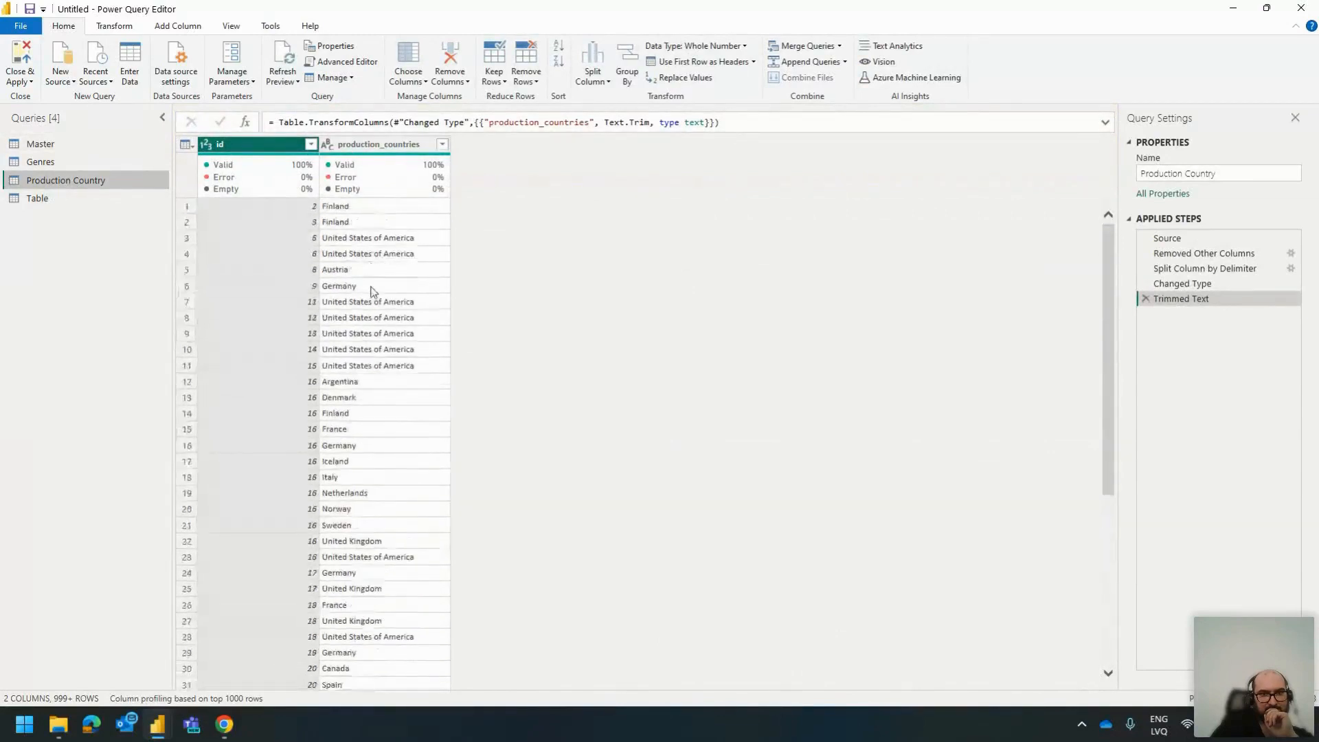
pyautogui.click(394, 317)
pyautogui.rightClick(395, 321)
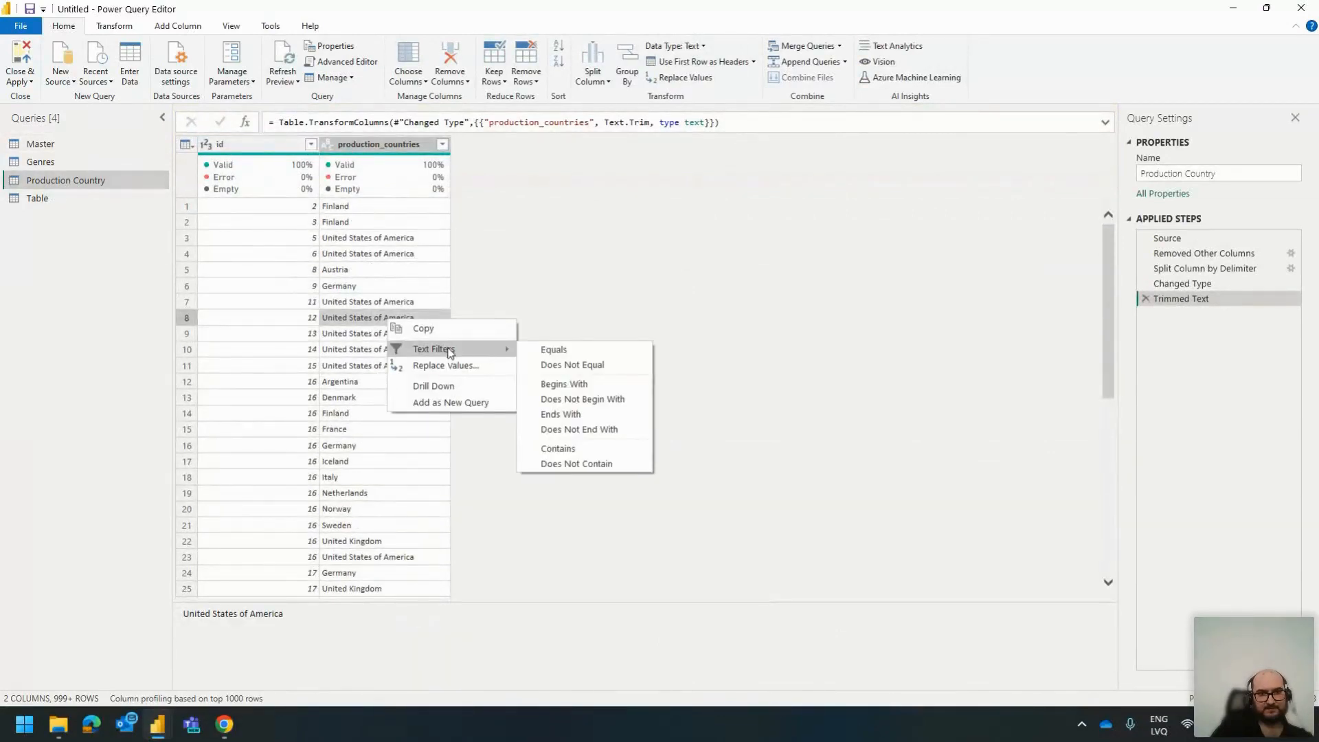
pyautogui.press('Escape')
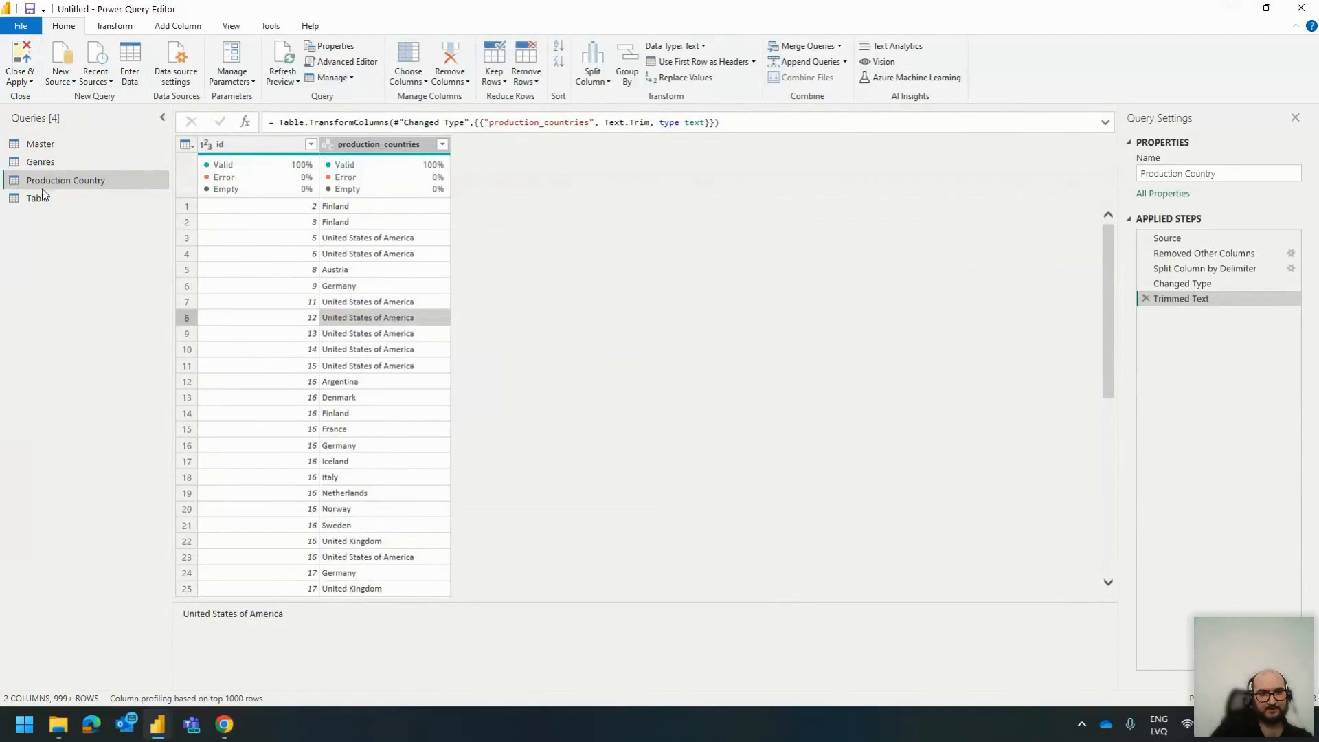
# Step: Correct the replacement text in the Table query's Replaced Value step to United States of America, and apply the query changes
pyautogui.click(105, 199)
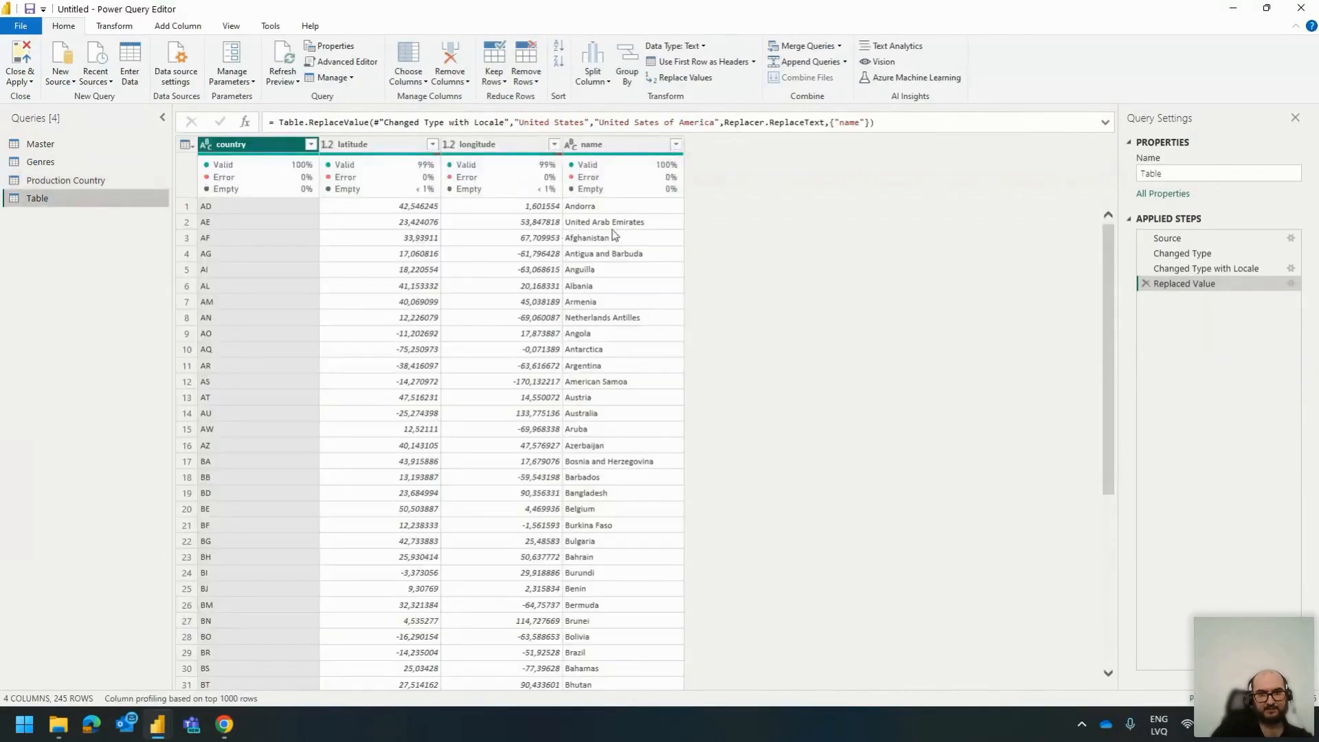
pyautogui.click(1292, 283)
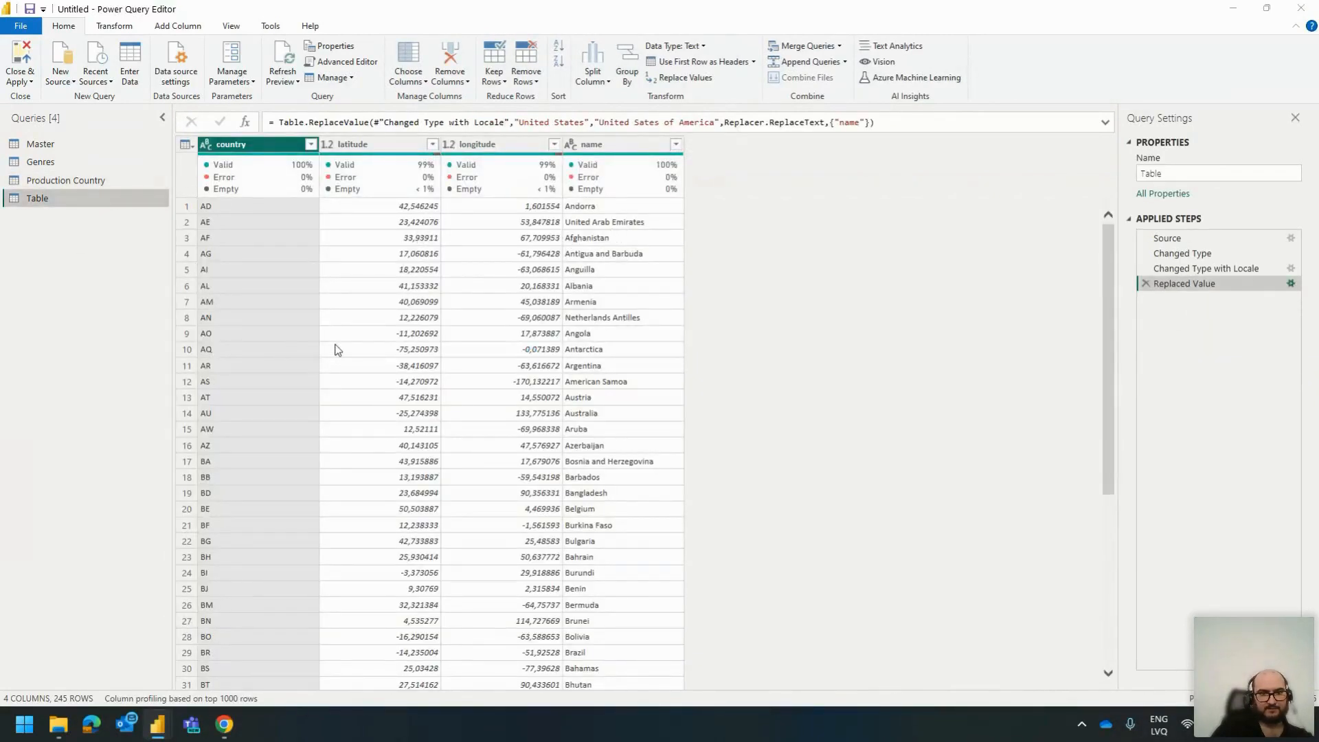
pyautogui.moveTo(583, 368); pyautogui.dragTo(336, 383)
pyautogui.write('United States of America')
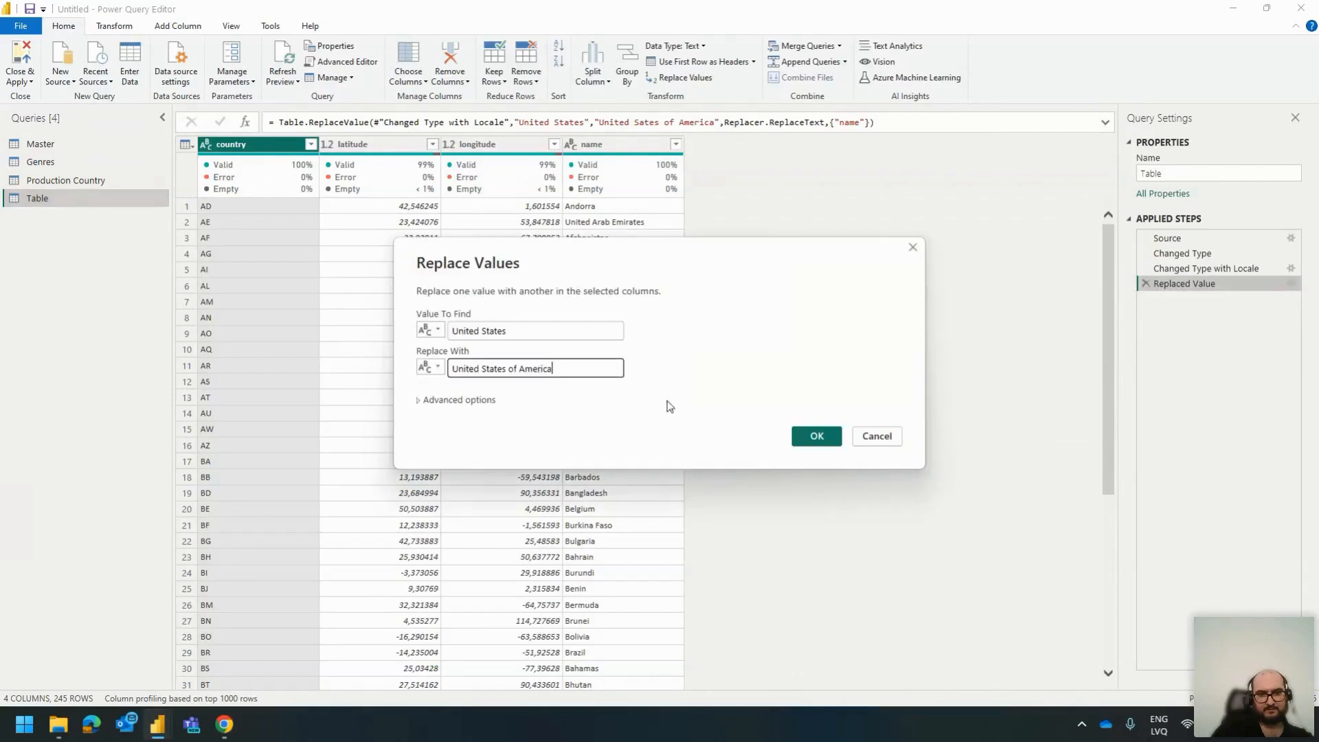
pyautogui.click(815, 436)
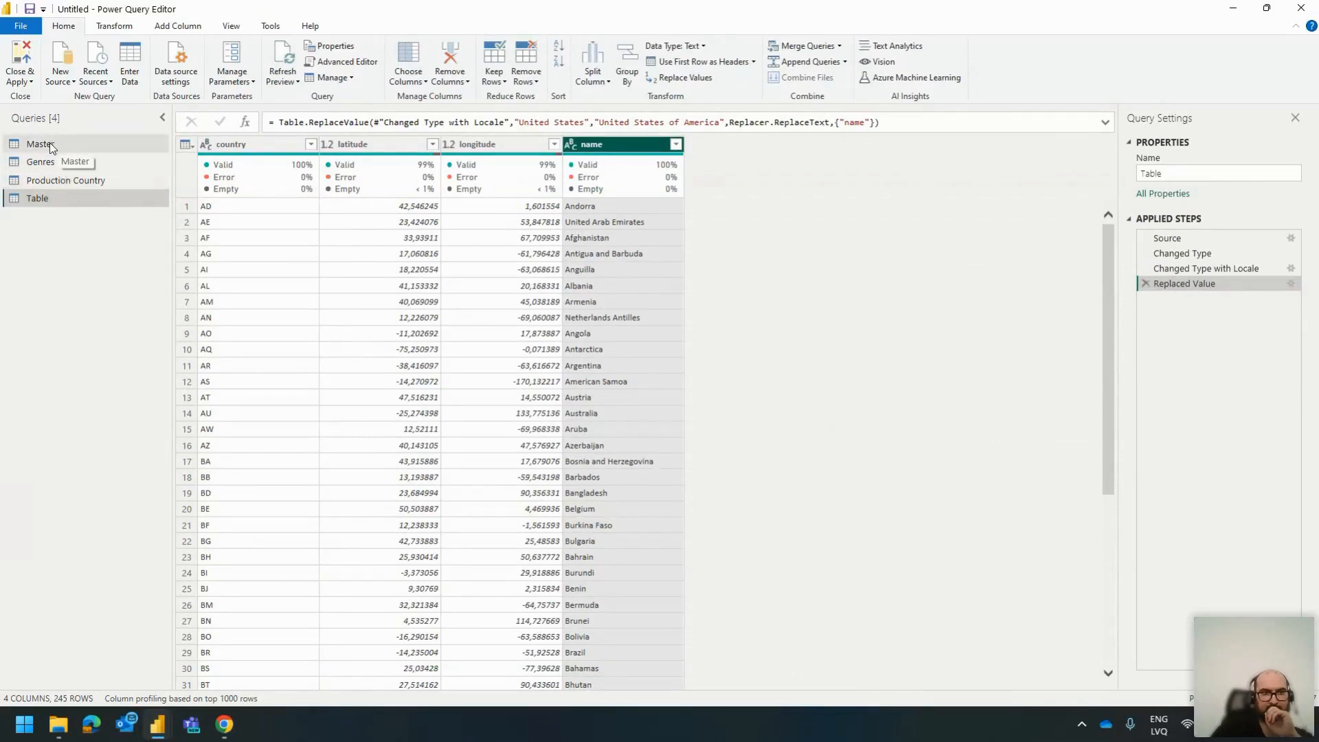
pyautogui.click(24, 58)
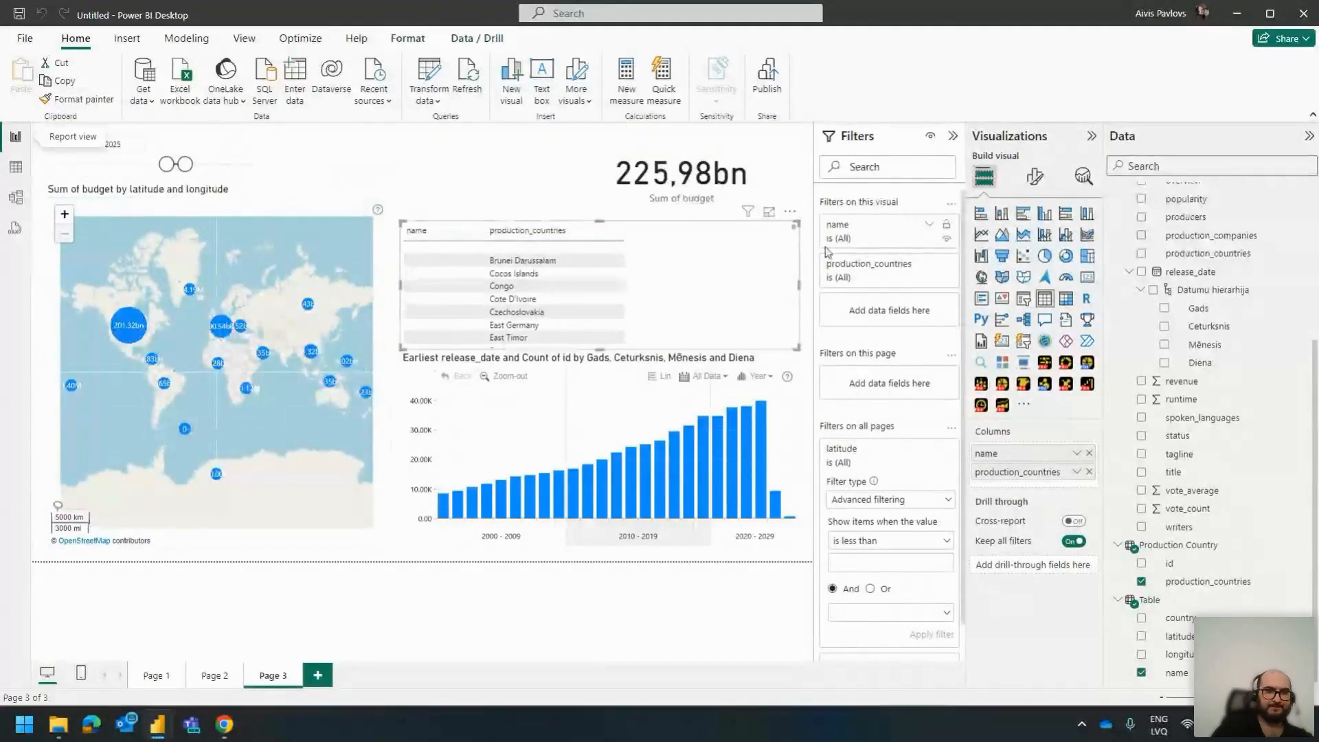
# Step: Delete the country comparison table and examine the United States budget bubble on the map
pyautogui.press('Delete')
pyautogui.scroll(4, 128, 347)
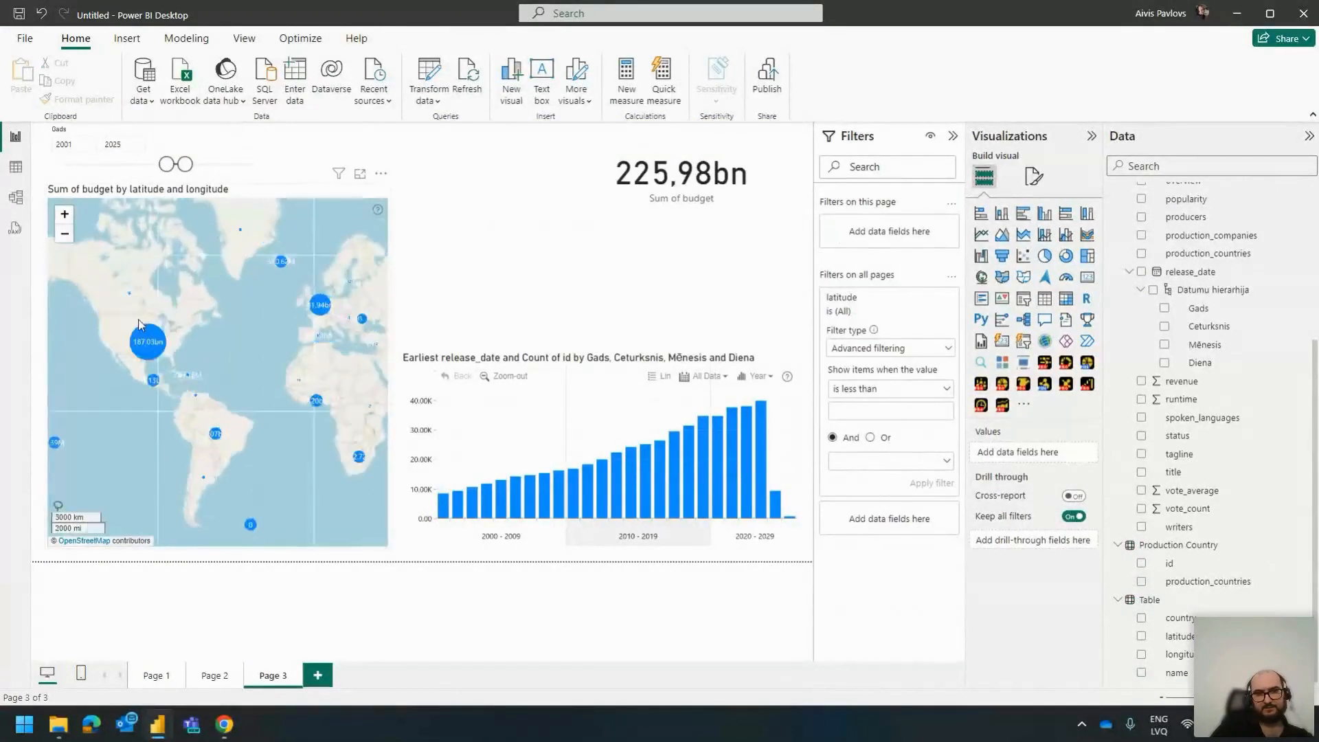
pyautogui.scroll(-3, 159, 333)
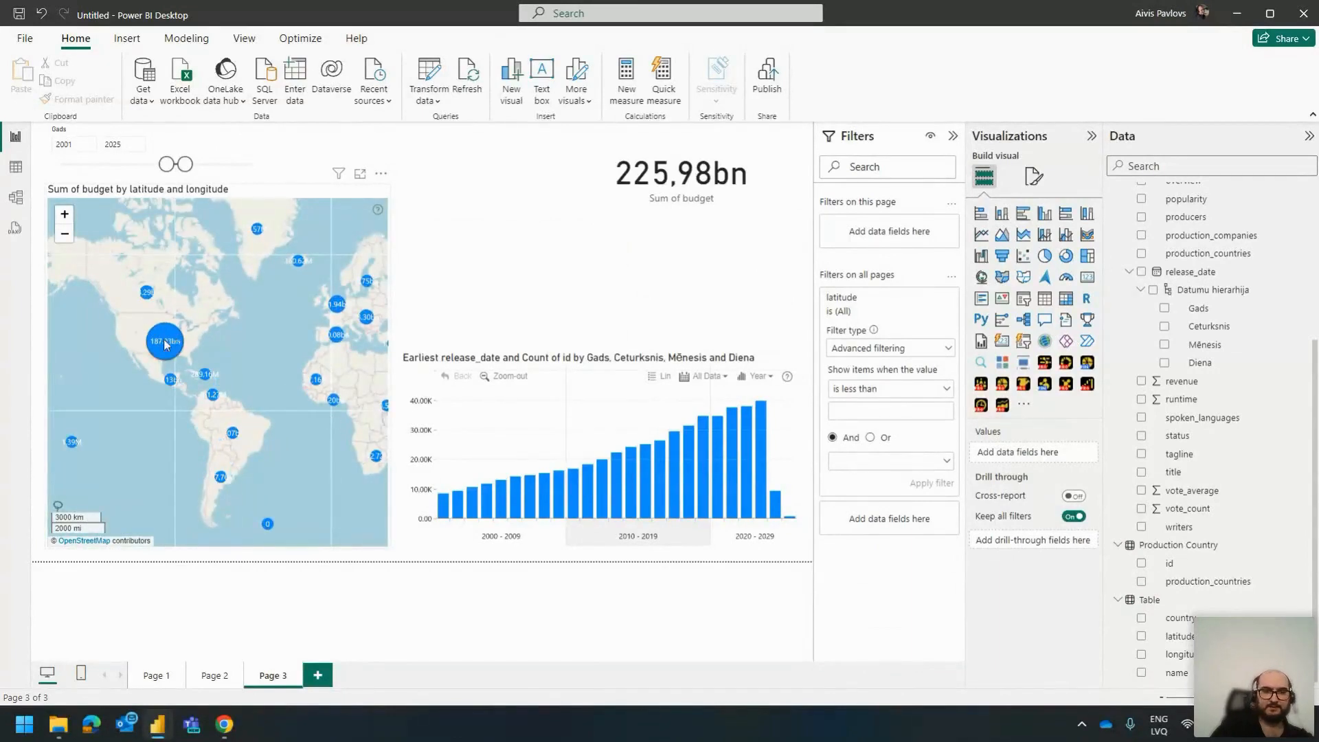
pyautogui.moveTo(253, 334); pyautogui.dragTo(218, 338)
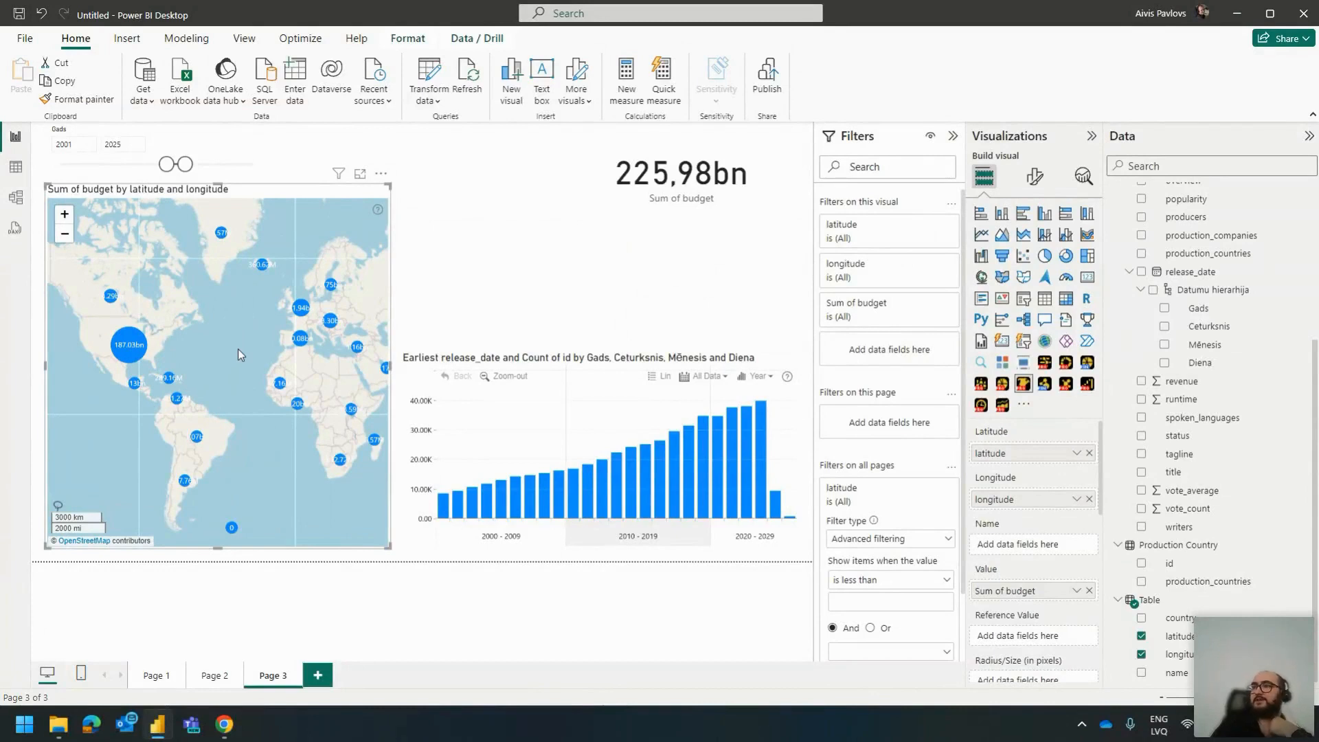
# Step: Add a card with the count of Master's id above the timeline, and delete it
pyautogui.click(492, 221)
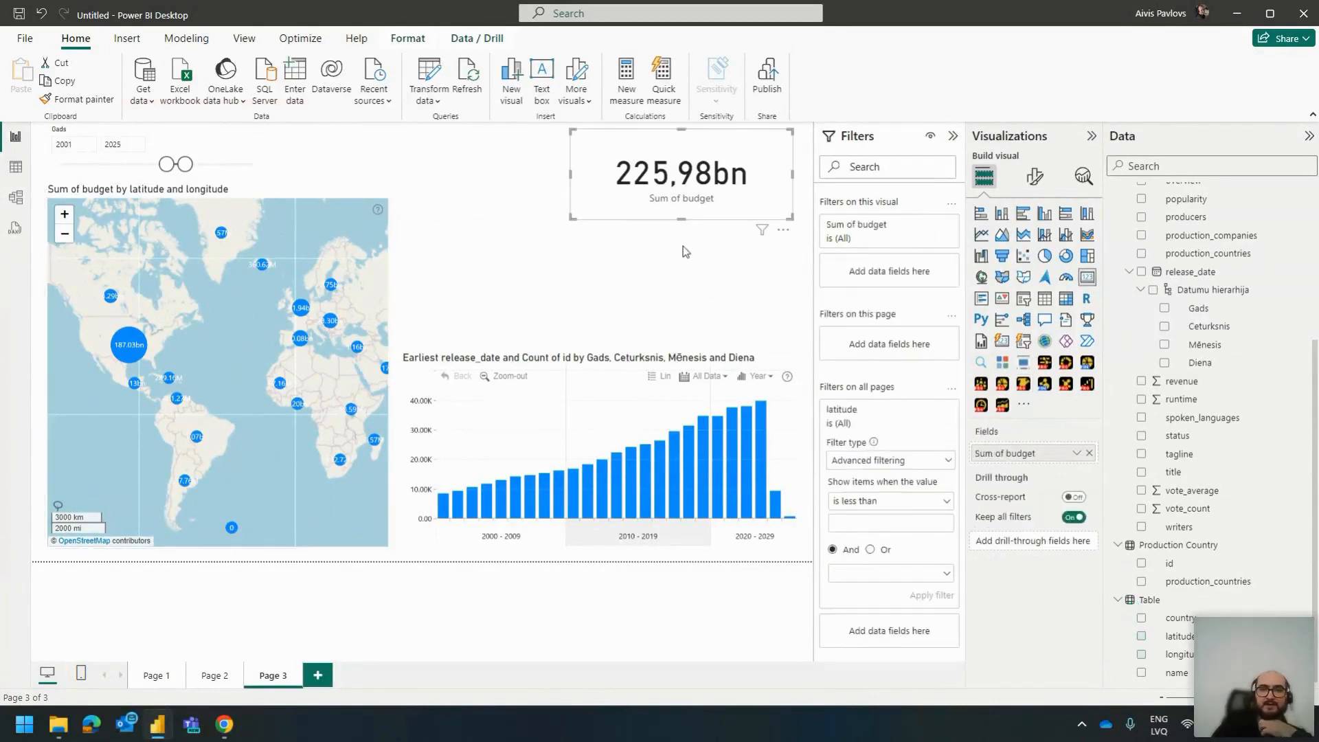
pyautogui.click(1087, 276)
pyautogui.scroll(4, 1200, 471)
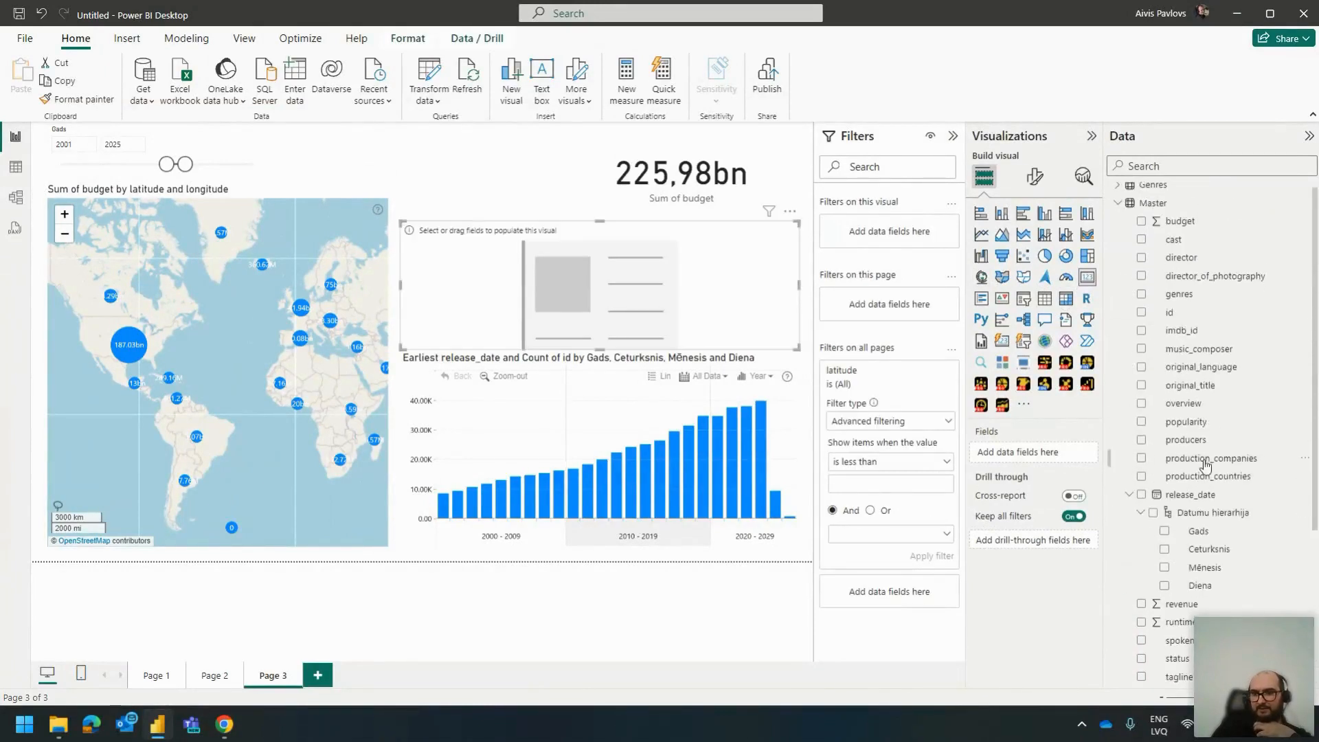
pyautogui.click(1204, 317)
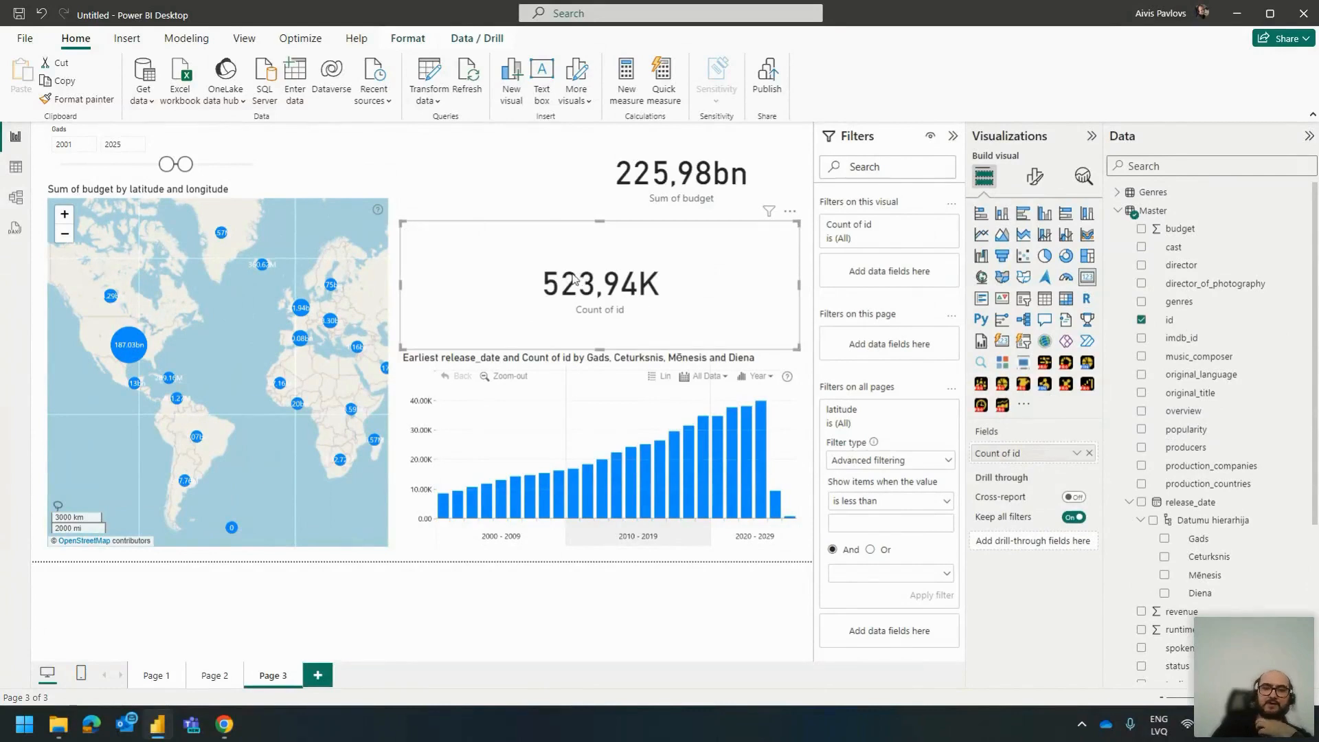
pyautogui.press('Delete')
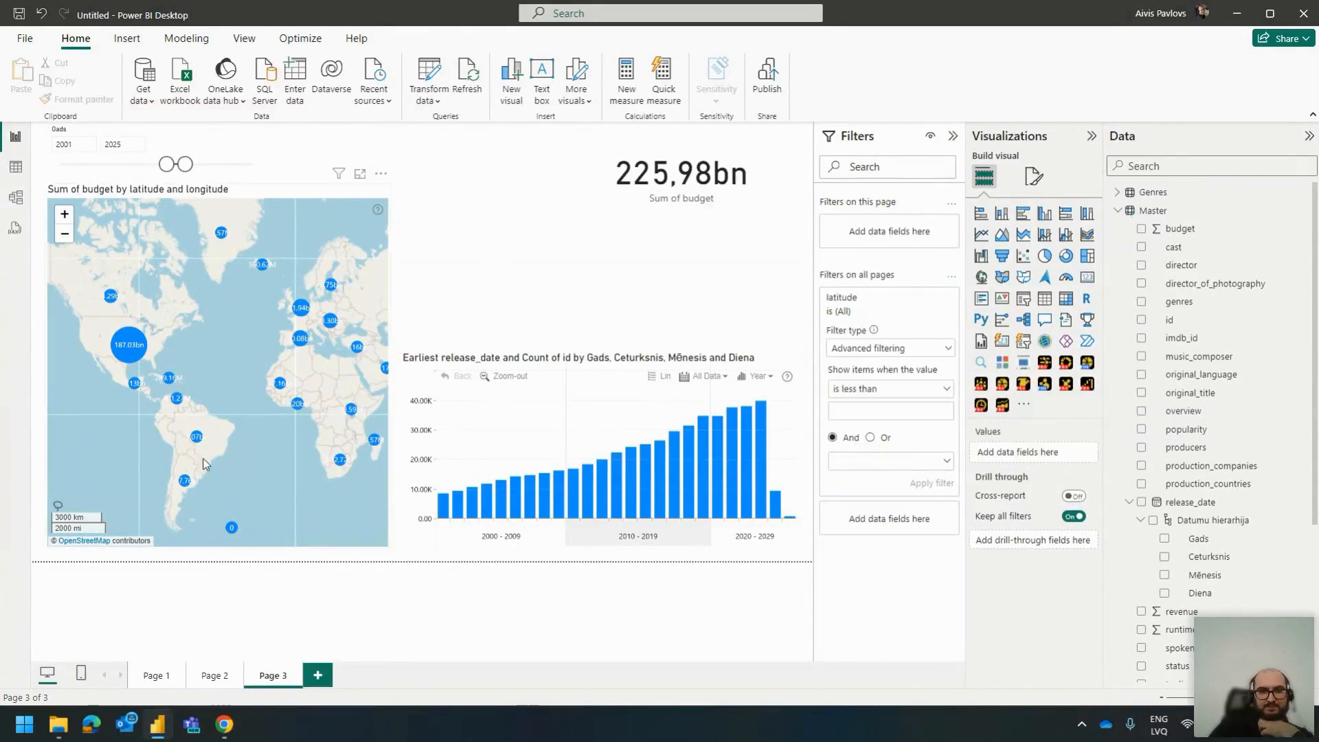
# Step: Widen the Gads year slicer to the range 1865 to 2115
pyautogui.moveTo(266, 483)
pyautogui.mouseDown()
pyautogui.moveTo(260, 451)
pyautogui.moveTo(279, 471)
pyautogui.mouseUp()
pyautogui.moveTo(189, 342); pyautogui.dragTo(221, 356)
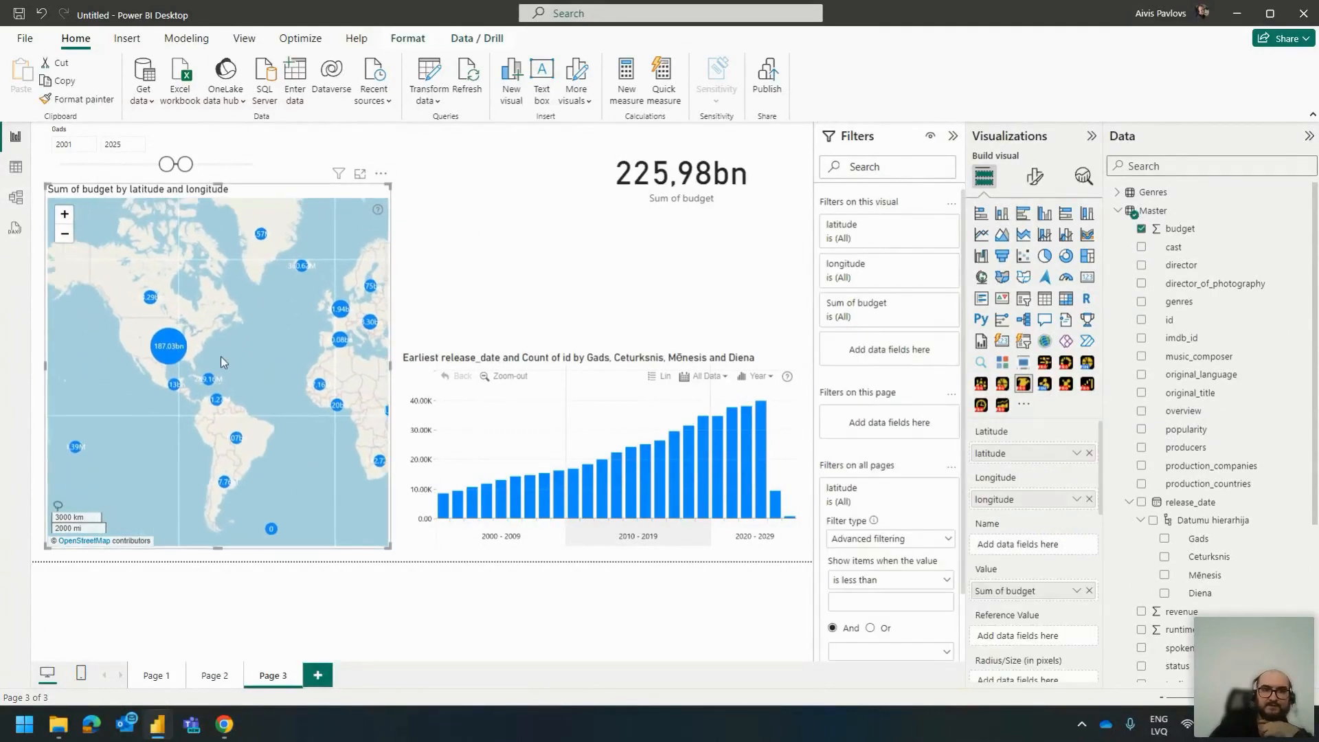
pyautogui.moveTo(167, 165); pyautogui.dragTo(62, 165)
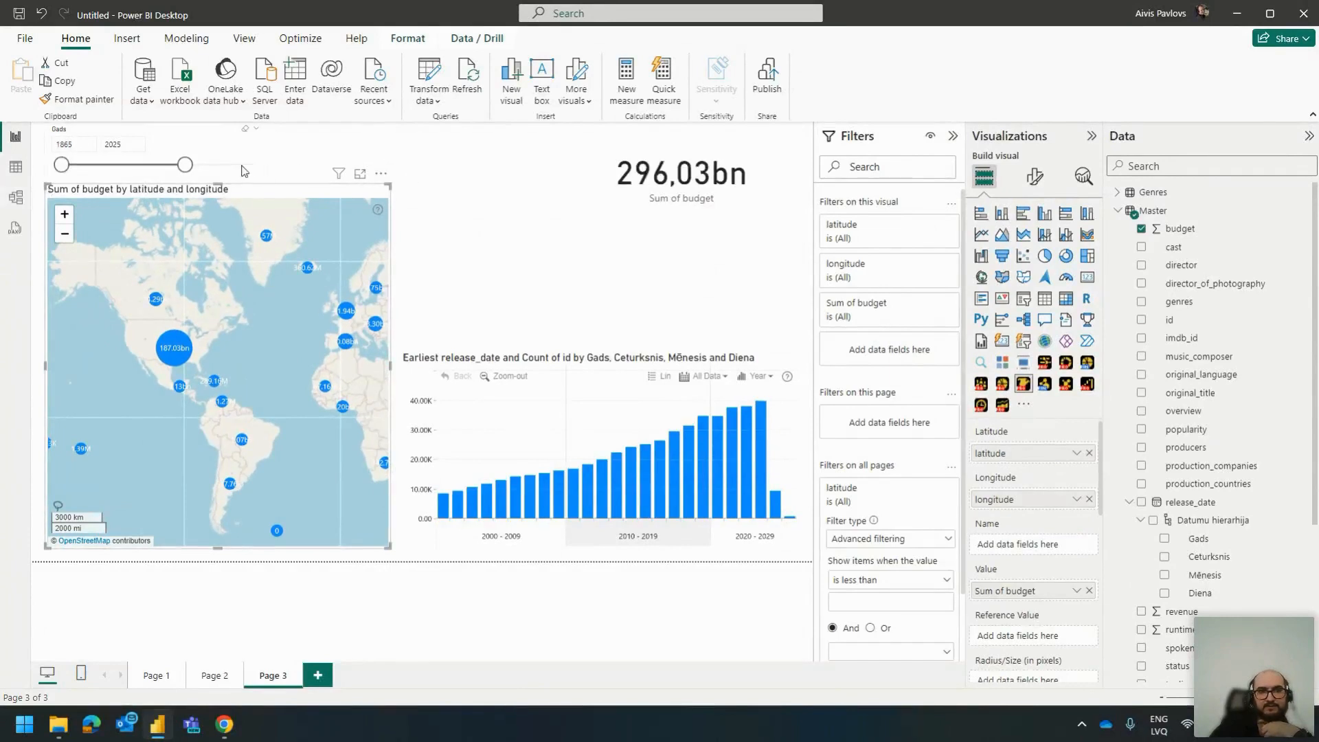
pyautogui.moveTo(187, 165); pyautogui.dragTo(255, 165)
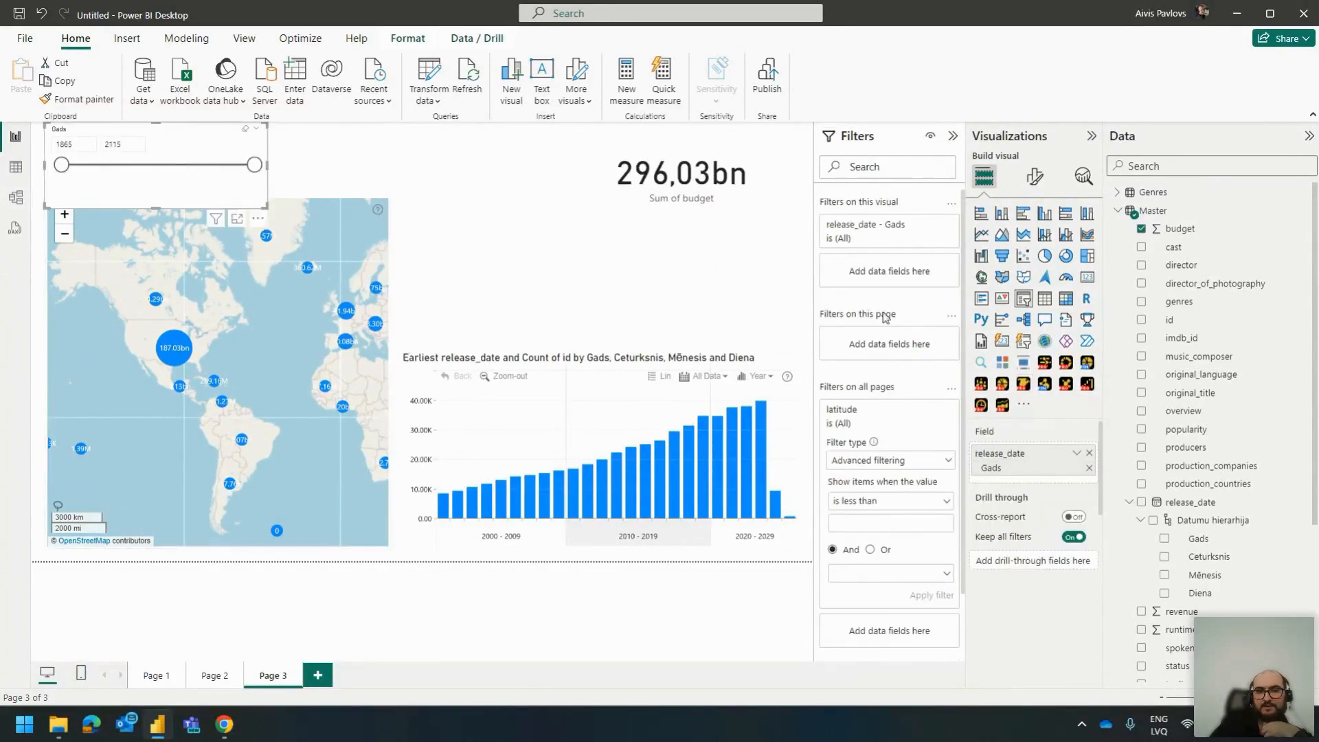
# Step: Add a card with the count of Master's id between the budget card and the timeline
pyautogui.click(1088, 277)
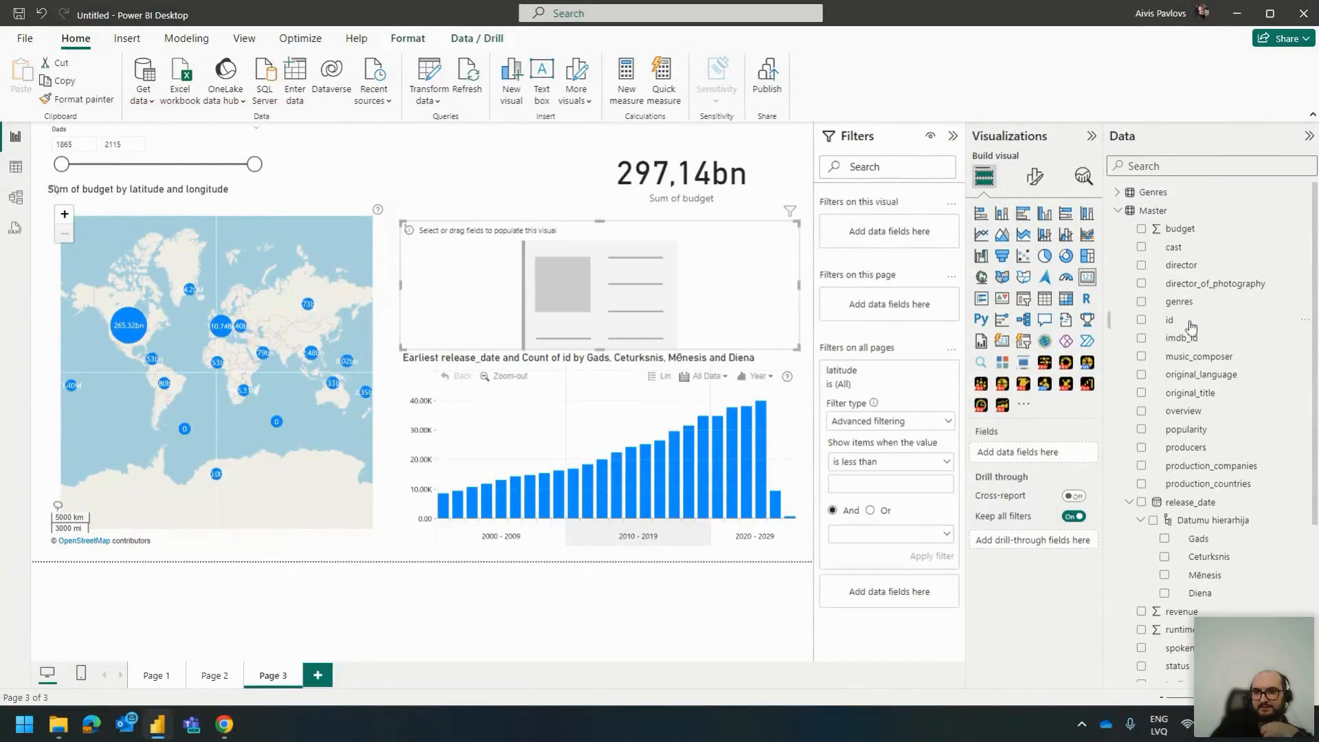
pyautogui.moveTo(1170, 320); pyautogui.dragTo(518, 286)
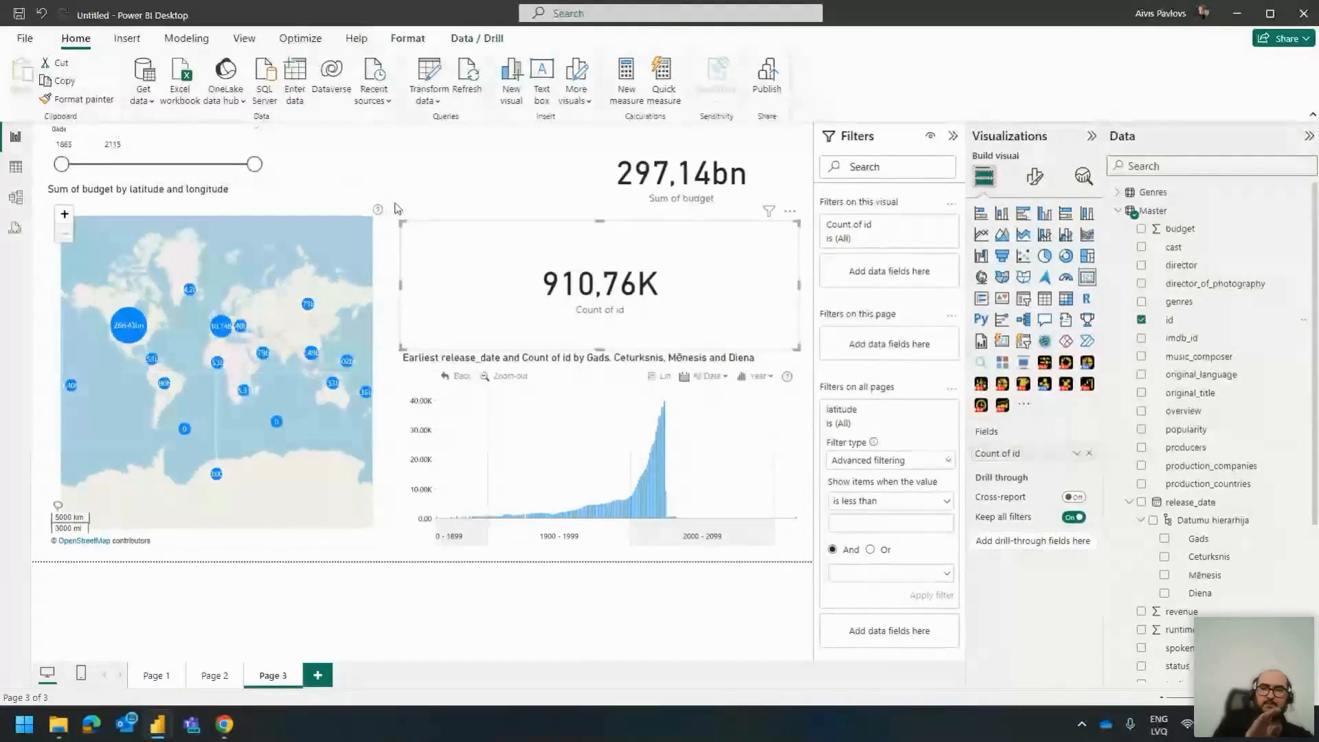
# Step: Switch to the ZoomCharts site in Chrome and open the Onyx Data March 2024 challenge from the past challenges
pyautogui.click(431, 214)
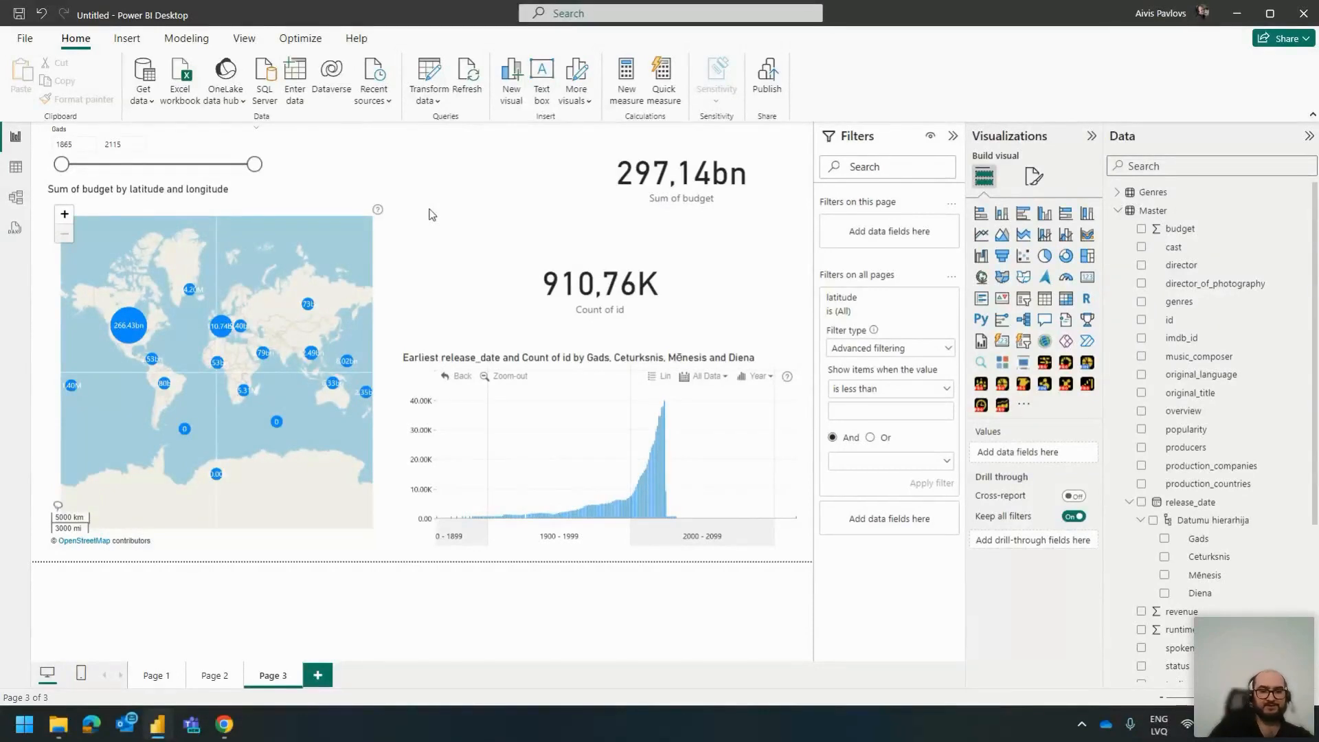
pyautogui.click(323, 653)
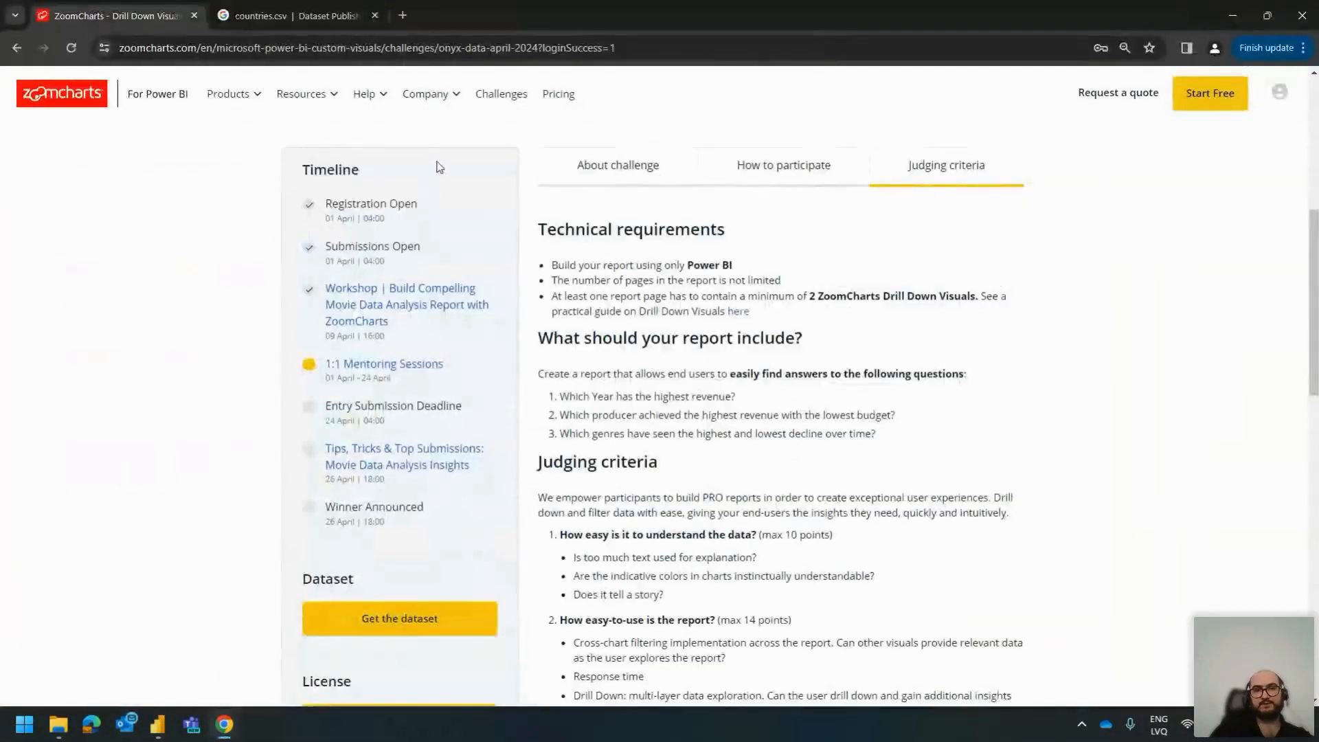
pyautogui.scroll(1, 310, 124)
pyautogui.click(515, 95)
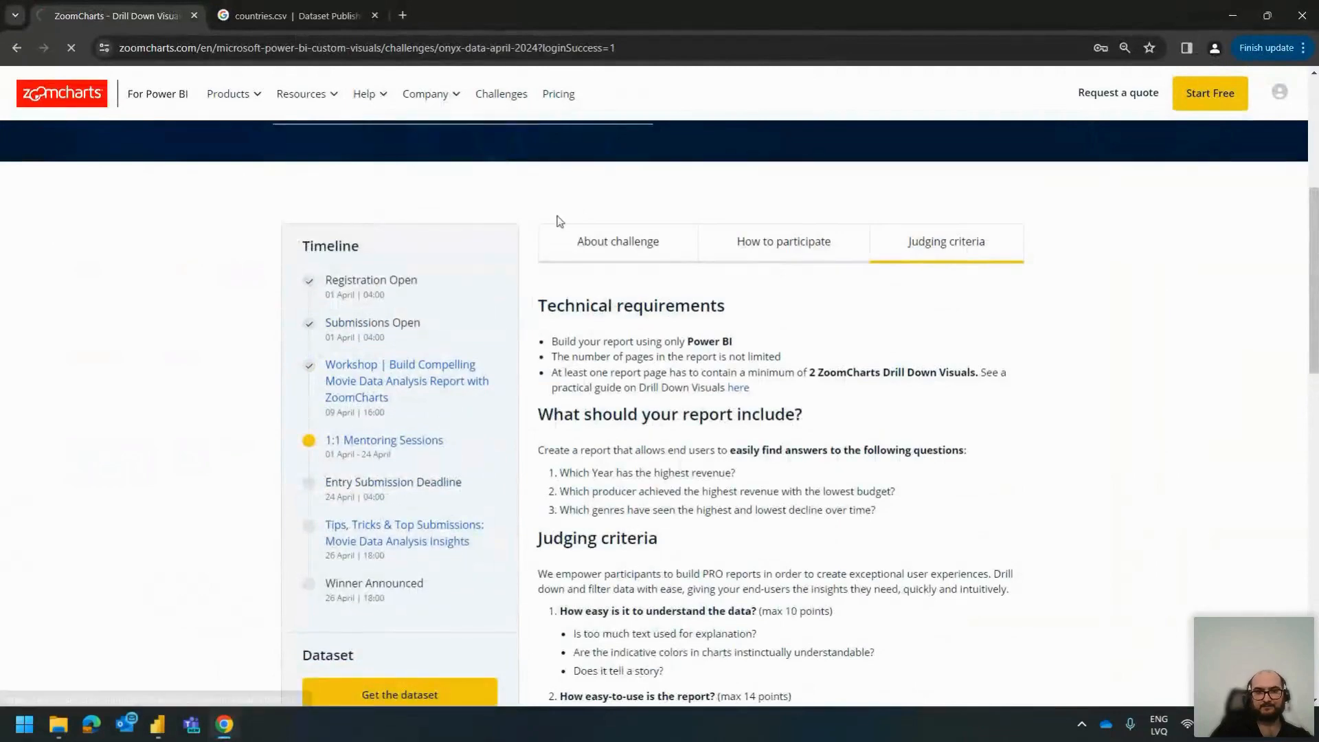
pyautogui.scroll(-8, 550, 207)
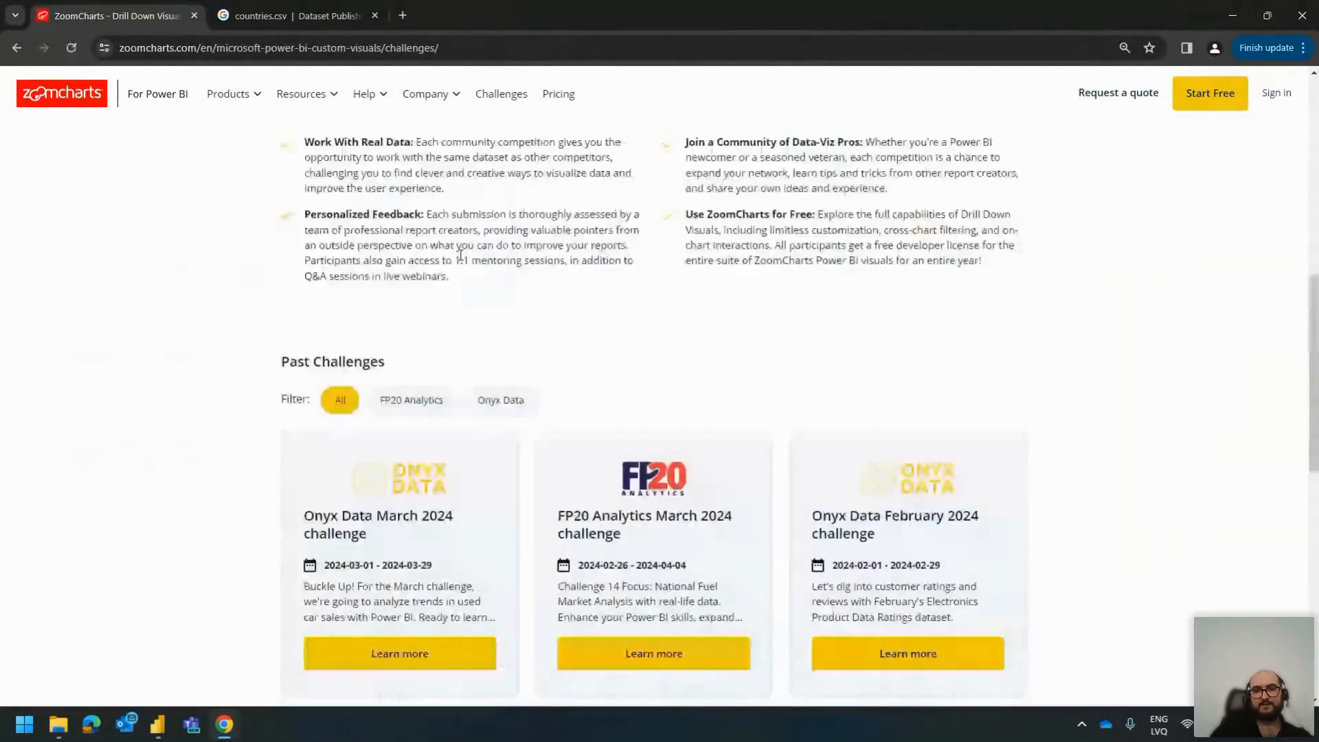
pyautogui.scroll(-3, 481, 302)
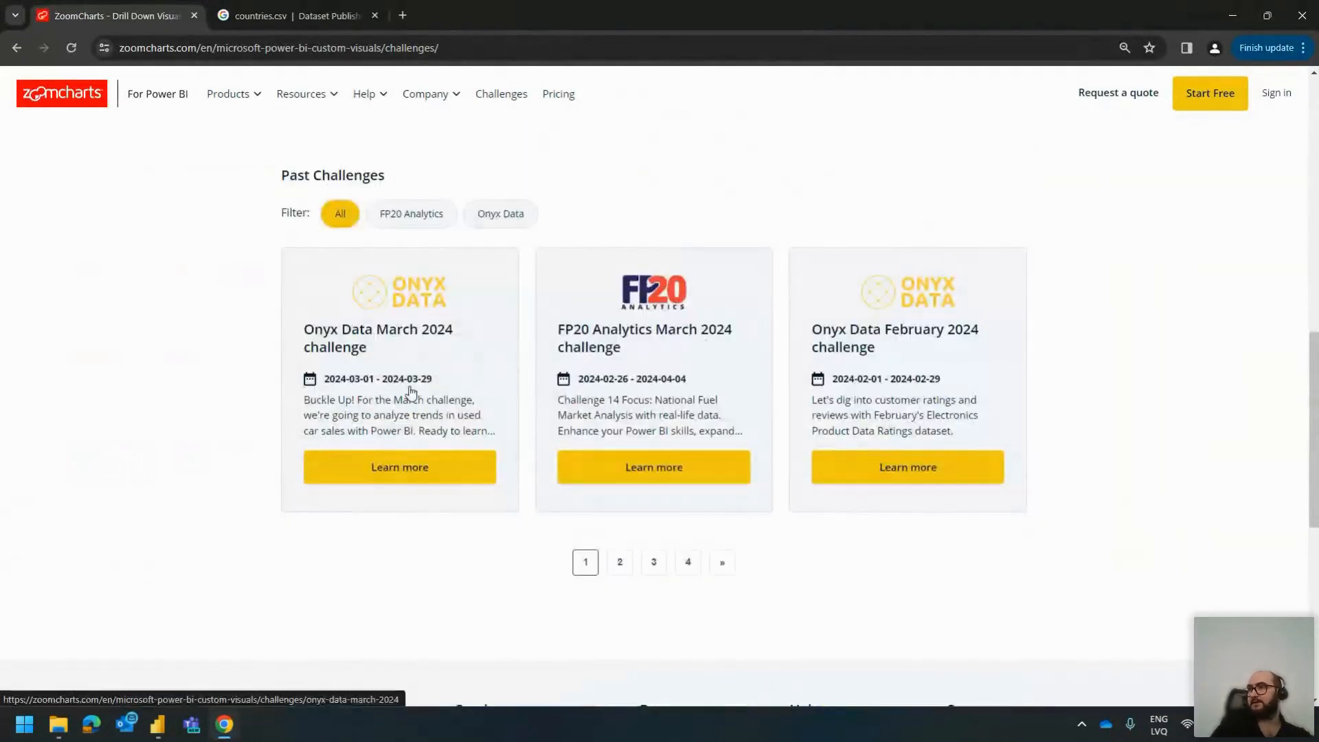
pyautogui.click(412, 465)
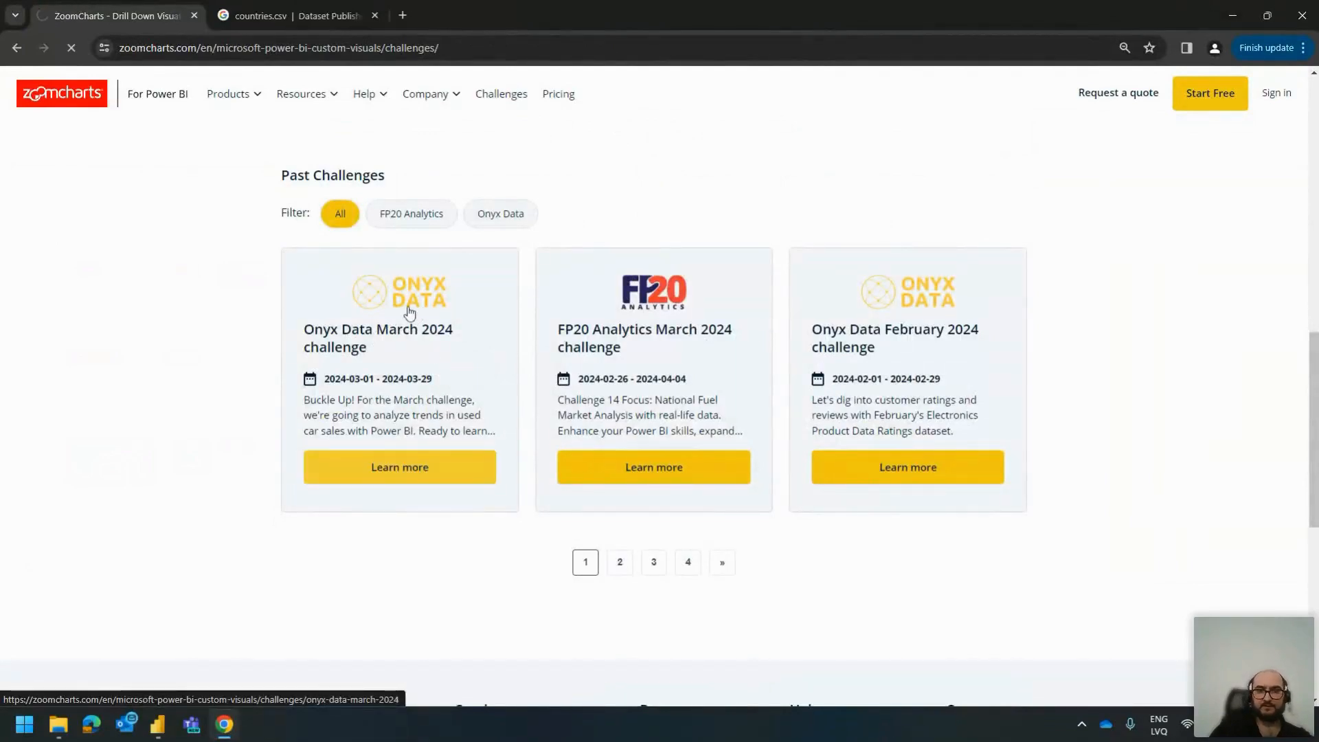
# Step: Look through the March challenge submissions and open the winning report, Interactive Dashboard for used car sales
pyautogui.scroll(-5, 414, 414)
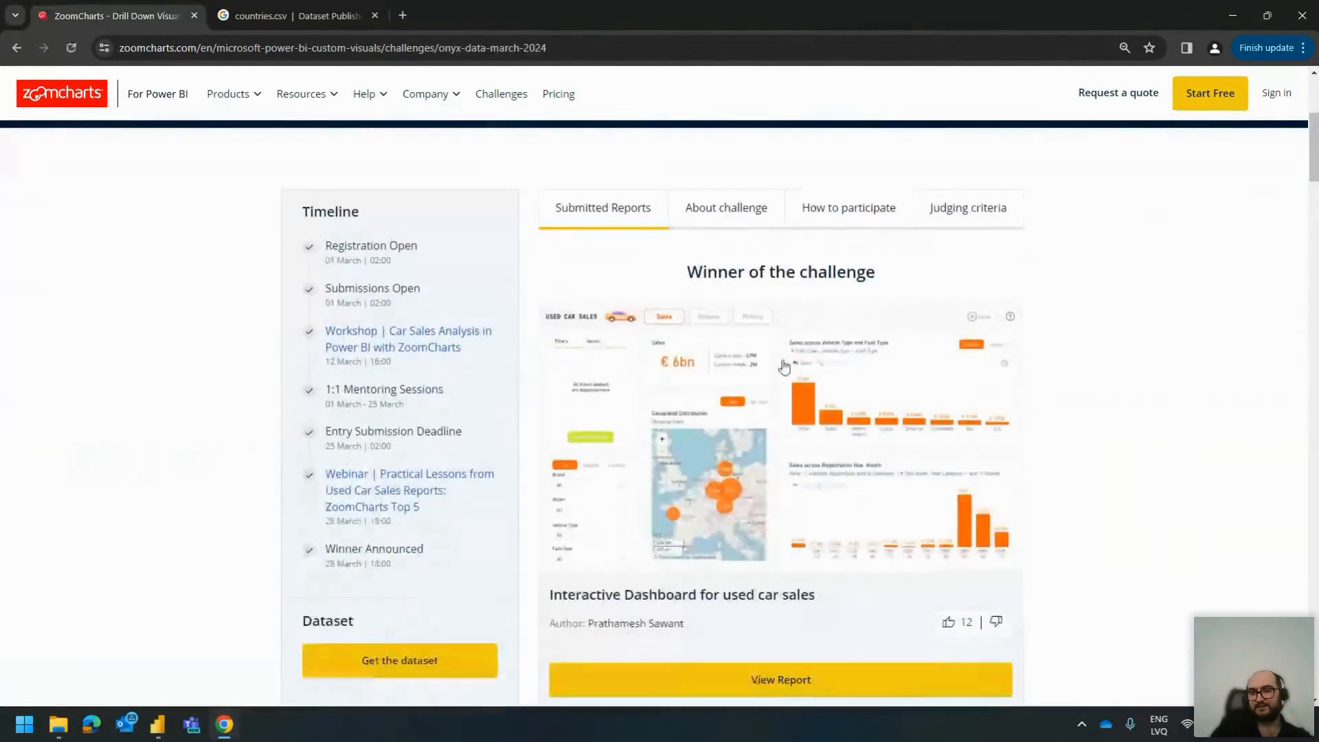
pyautogui.scroll(-6, 785, 366)
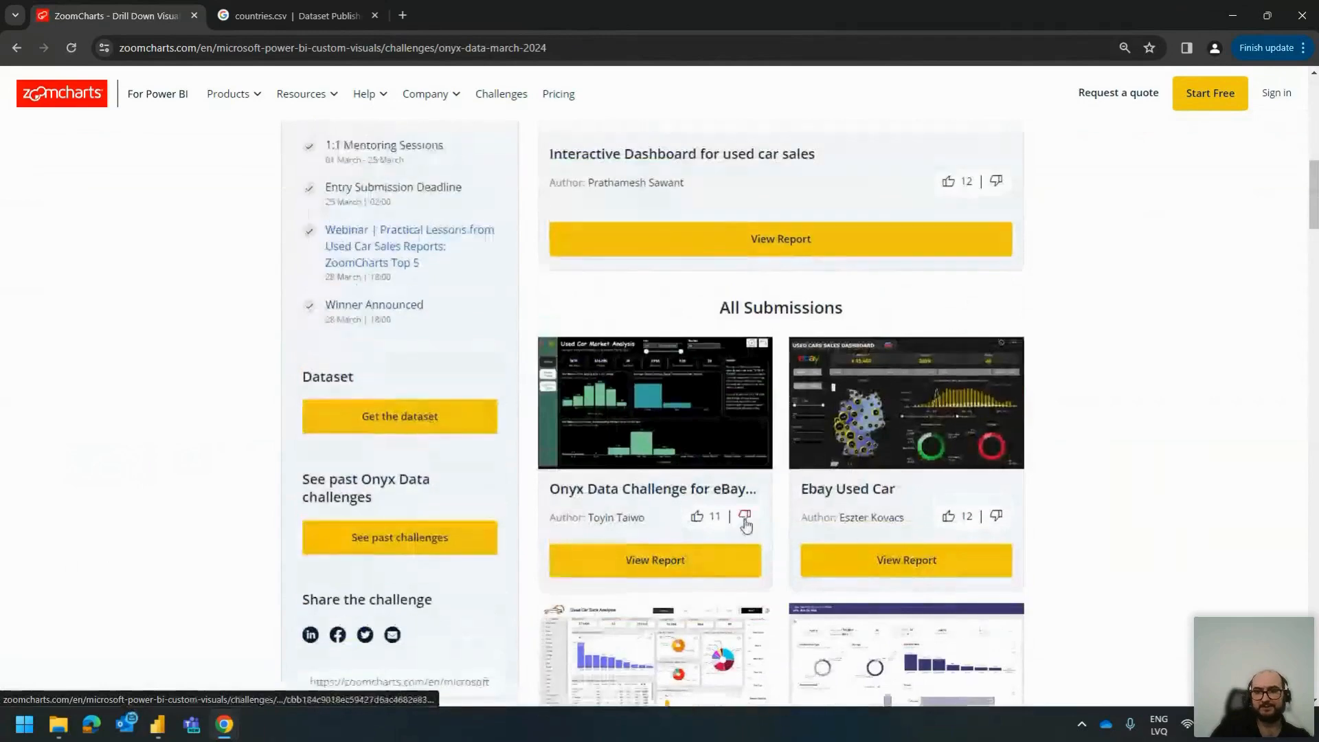
pyautogui.scroll(3, 745, 525)
pyautogui.click(785, 462)
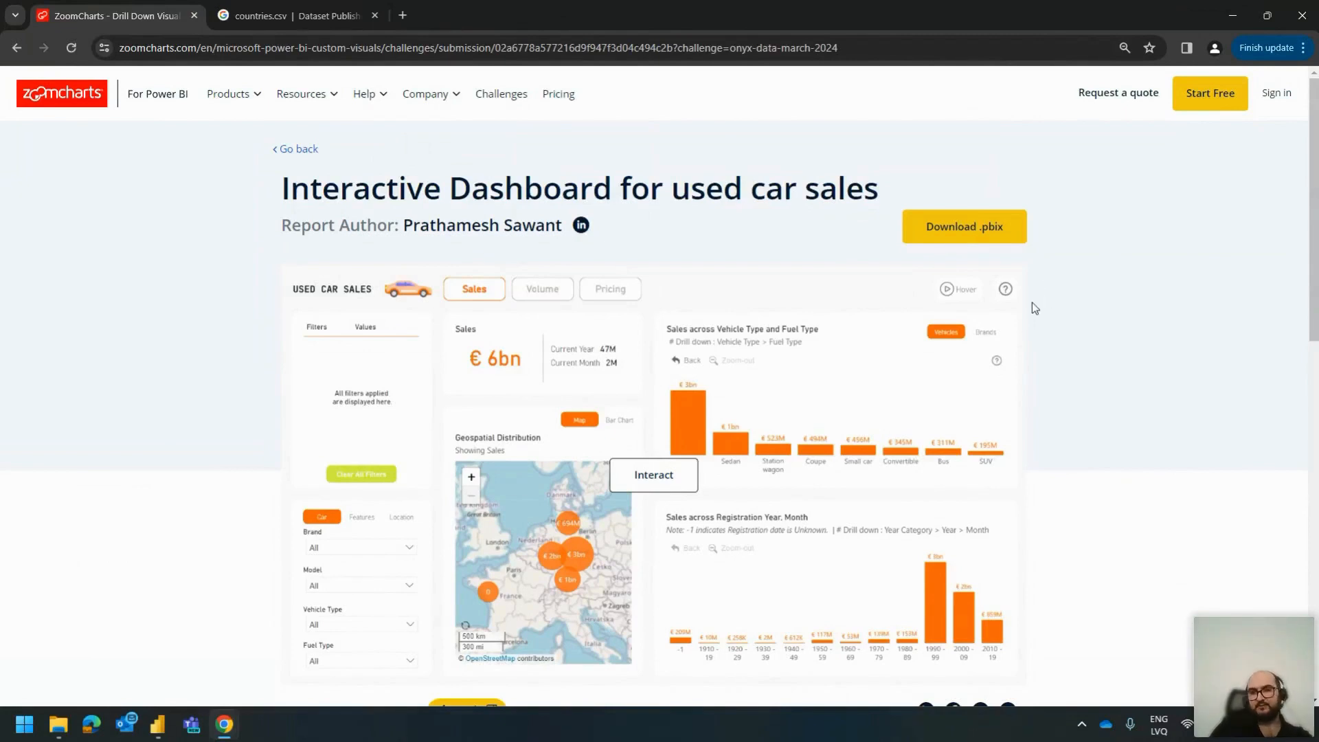
# Step: Return to the challenges list and open the judging criteria of the Onyx Data April 2024 challenge
pyautogui.click(514, 96)
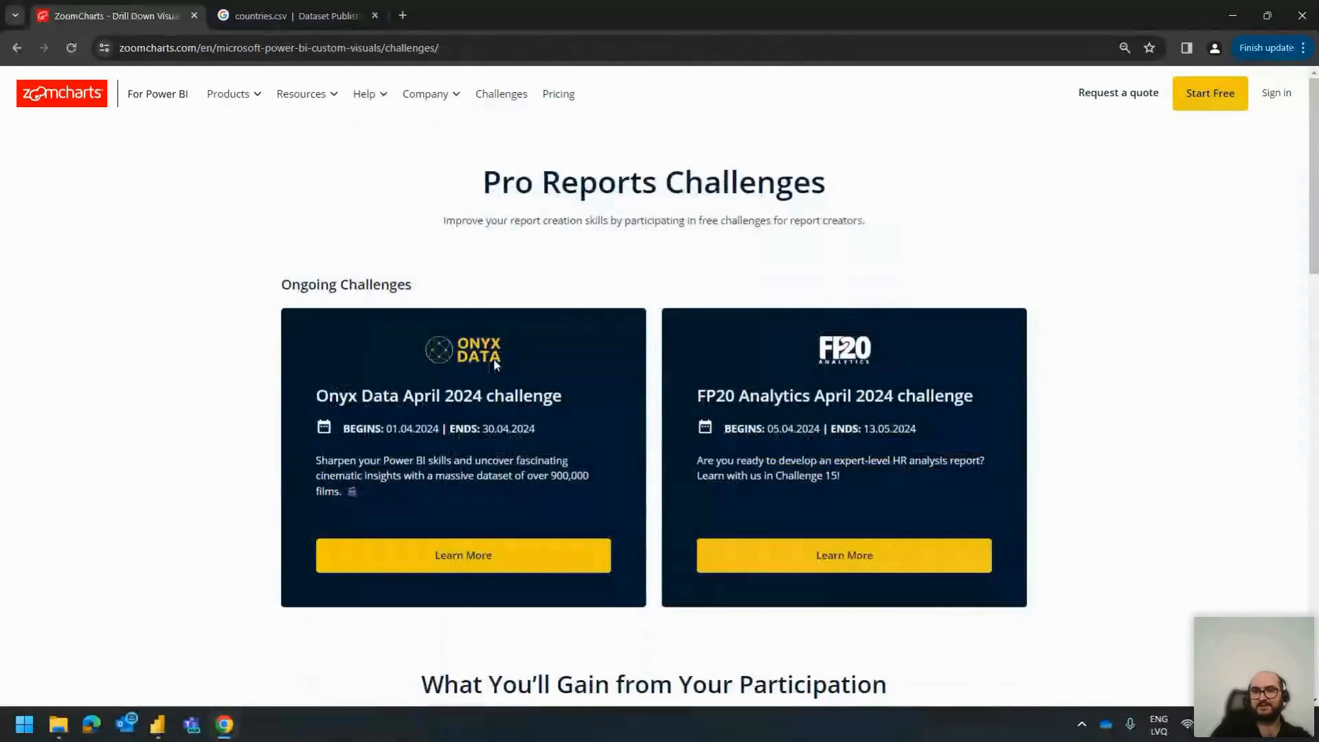
pyautogui.click(497, 556)
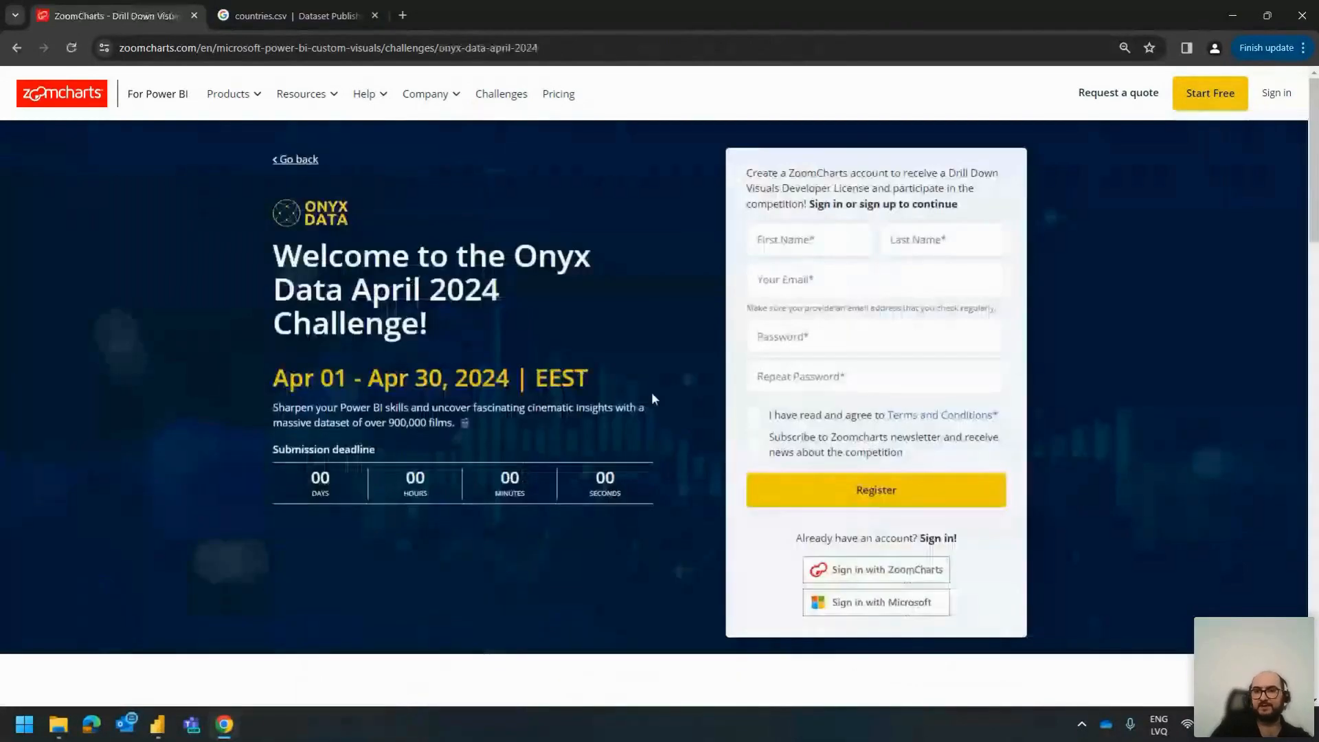
pyautogui.scroll(-5, 651, 392)
pyautogui.click(921, 356)
pyautogui.scroll(-2, 755, 395)
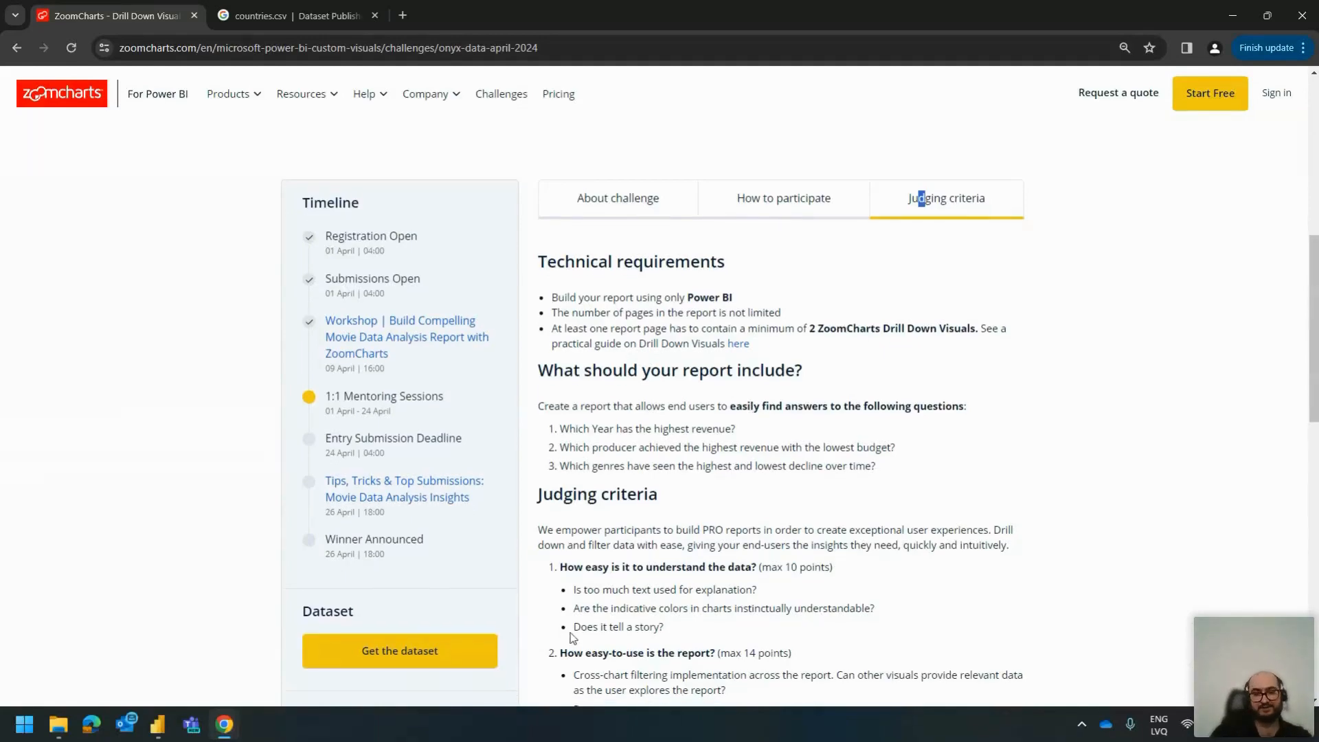
# Step: Examine the April challenge's technical requirements, the questions the report should answer, and the scoring criteria
pyautogui.scroll(-2, 605, 560)
pyautogui.scroll(-4, 604, 560)
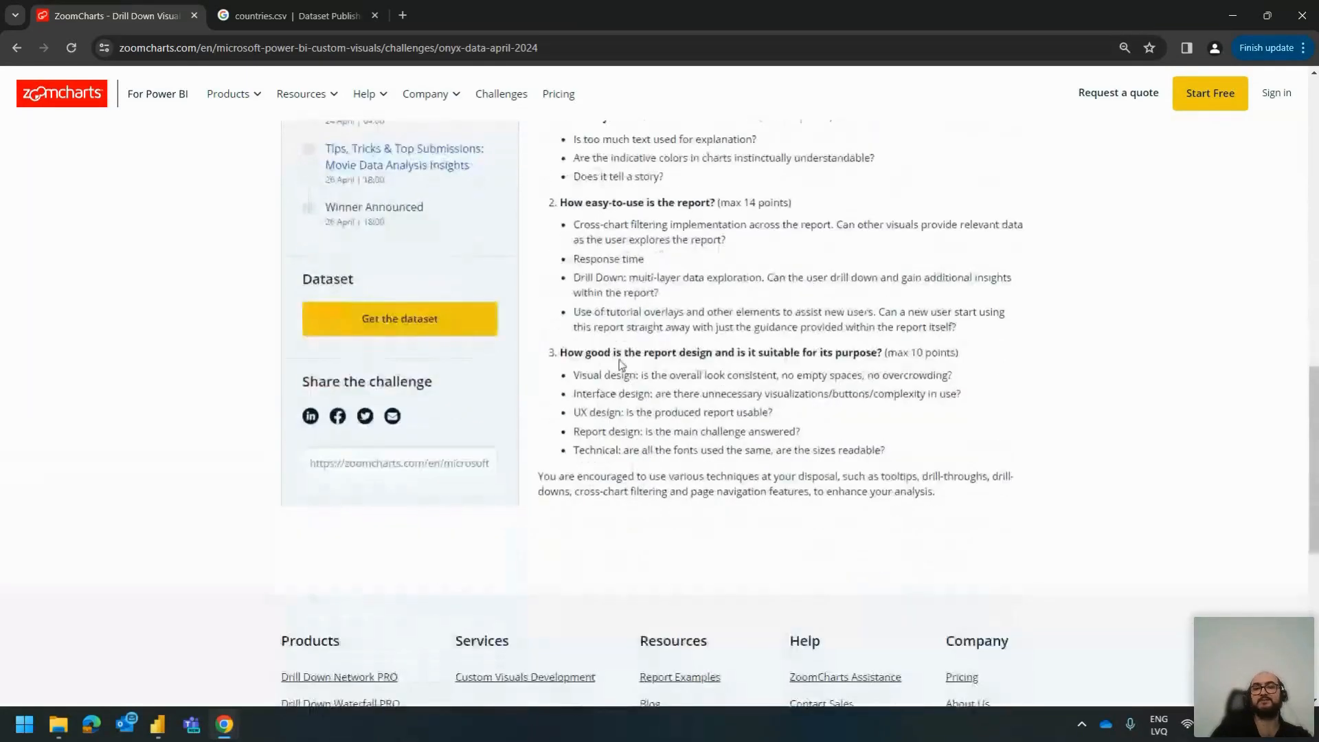
pyautogui.scroll(4, 653, 522)
pyautogui.scroll(-1, 684, 508)
pyautogui.scroll(2, 684, 508)
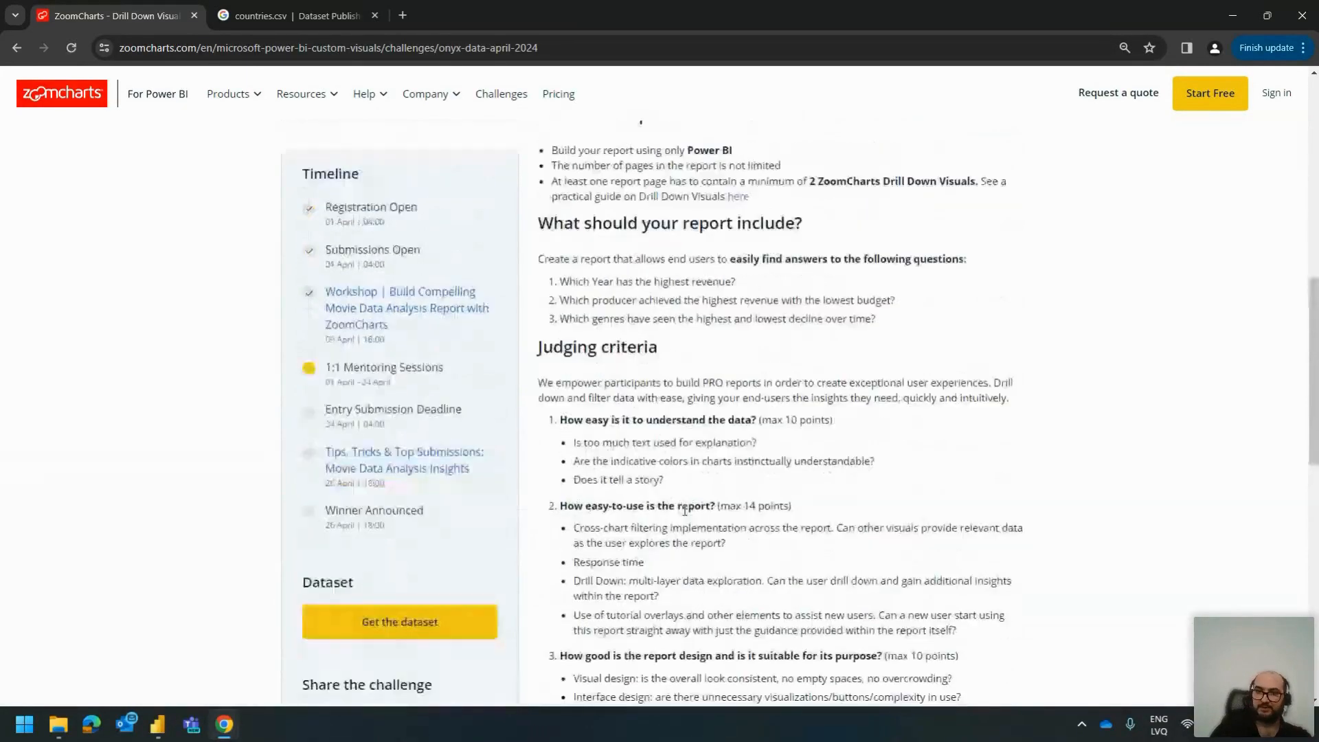
pyautogui.moveTo(650, 441); pyautogui.dragTo(856, 562)
pyautogui.click(824, 544)
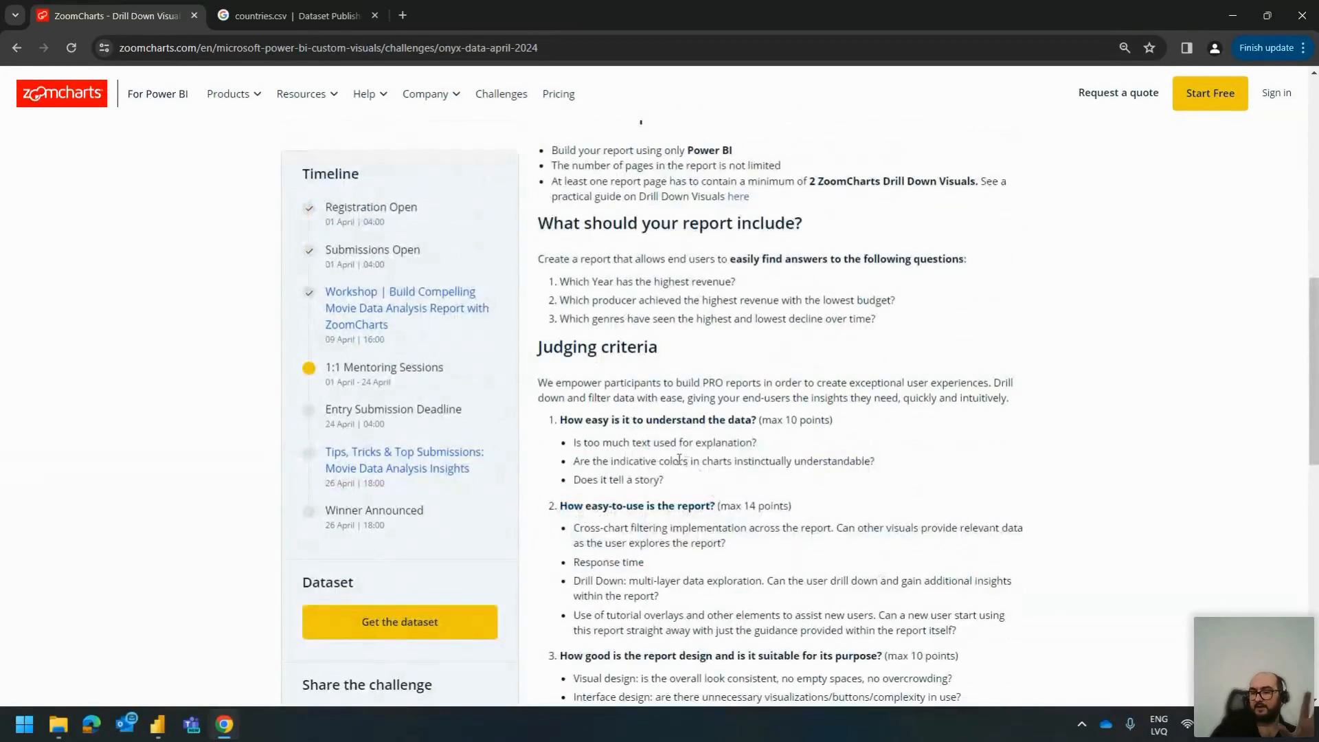
pyautogui.scroll(-1, 666, 432)
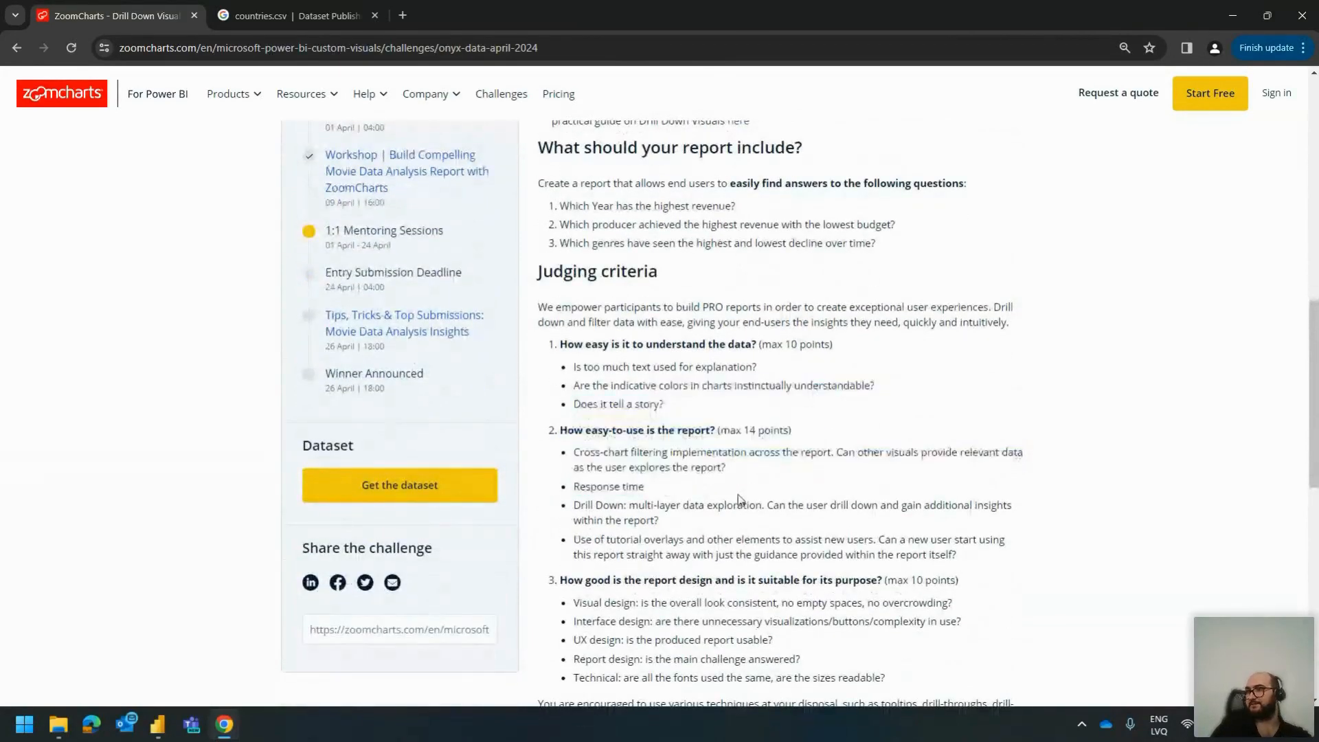
pyautogui.scroll(1, 668, 483)
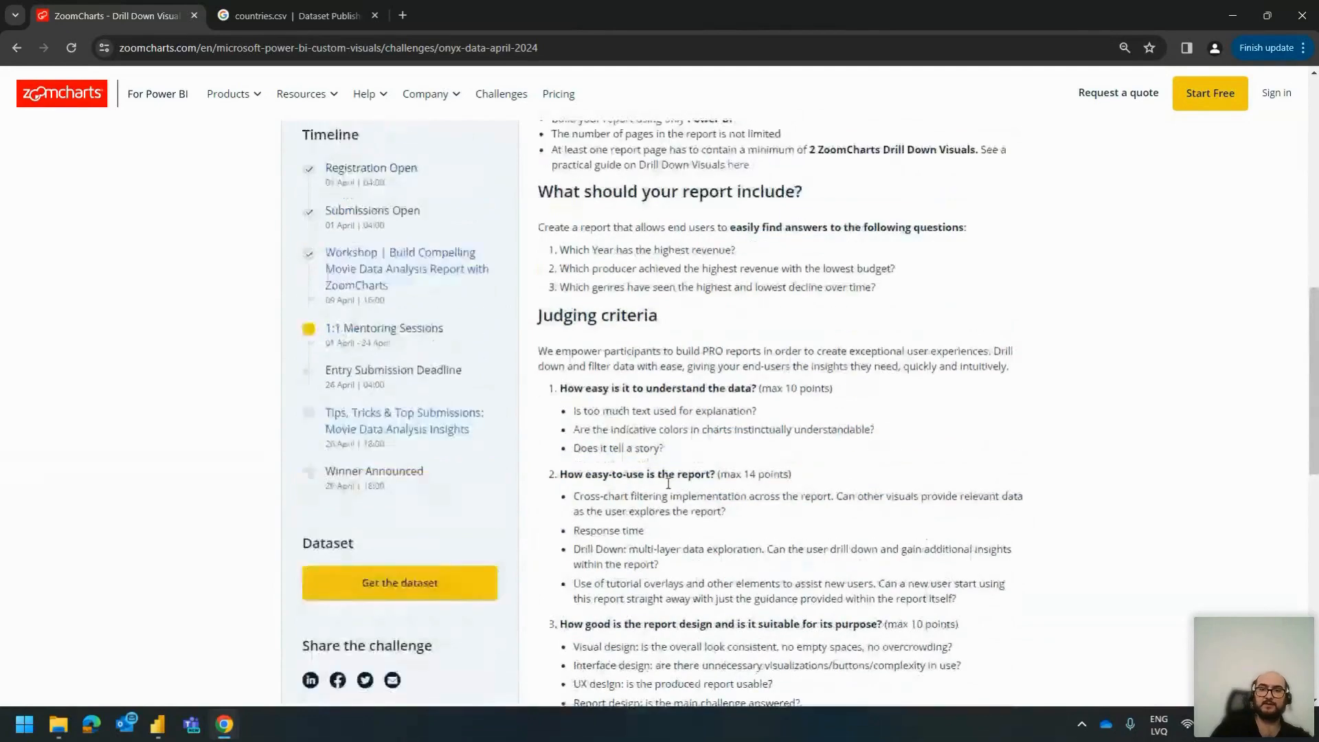
pyautogui.scroll(2, 667, 483)
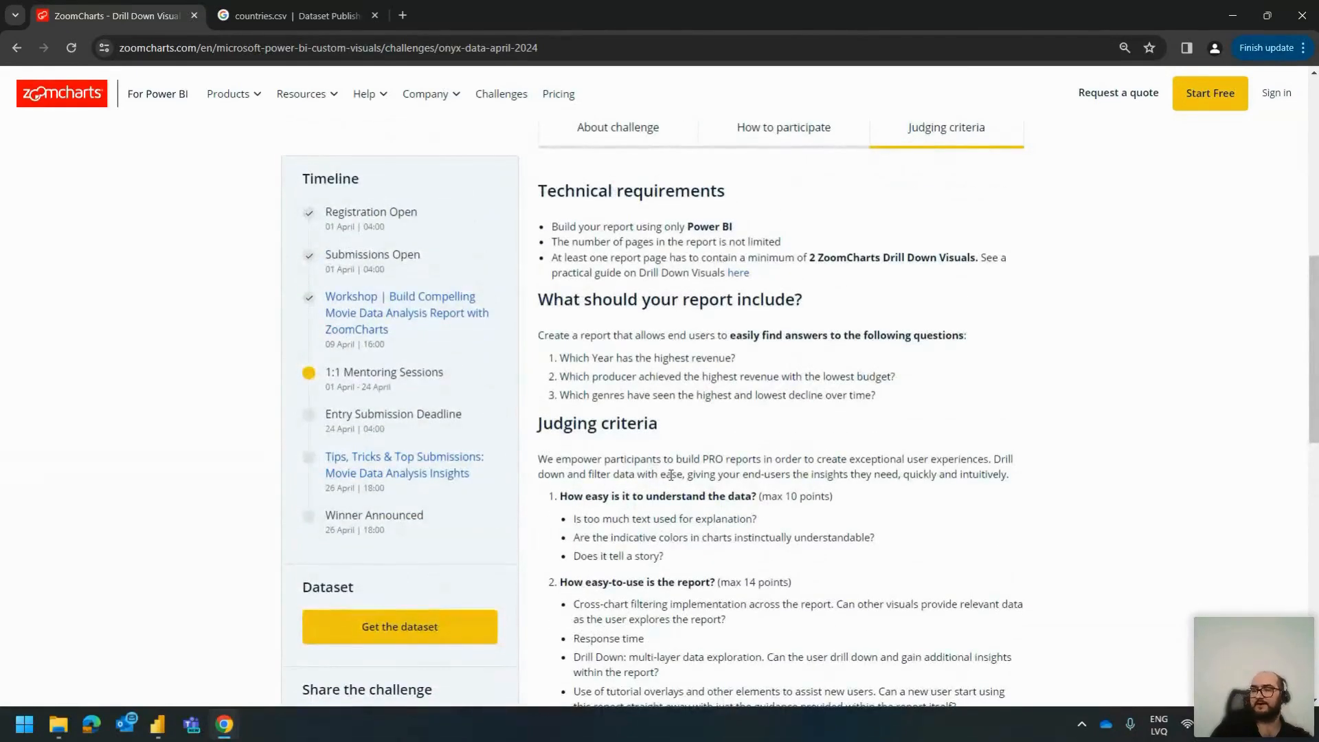
pyautogui.scroll(1, 731, 489)
pyautogui.scroll(-2, 687, 454)
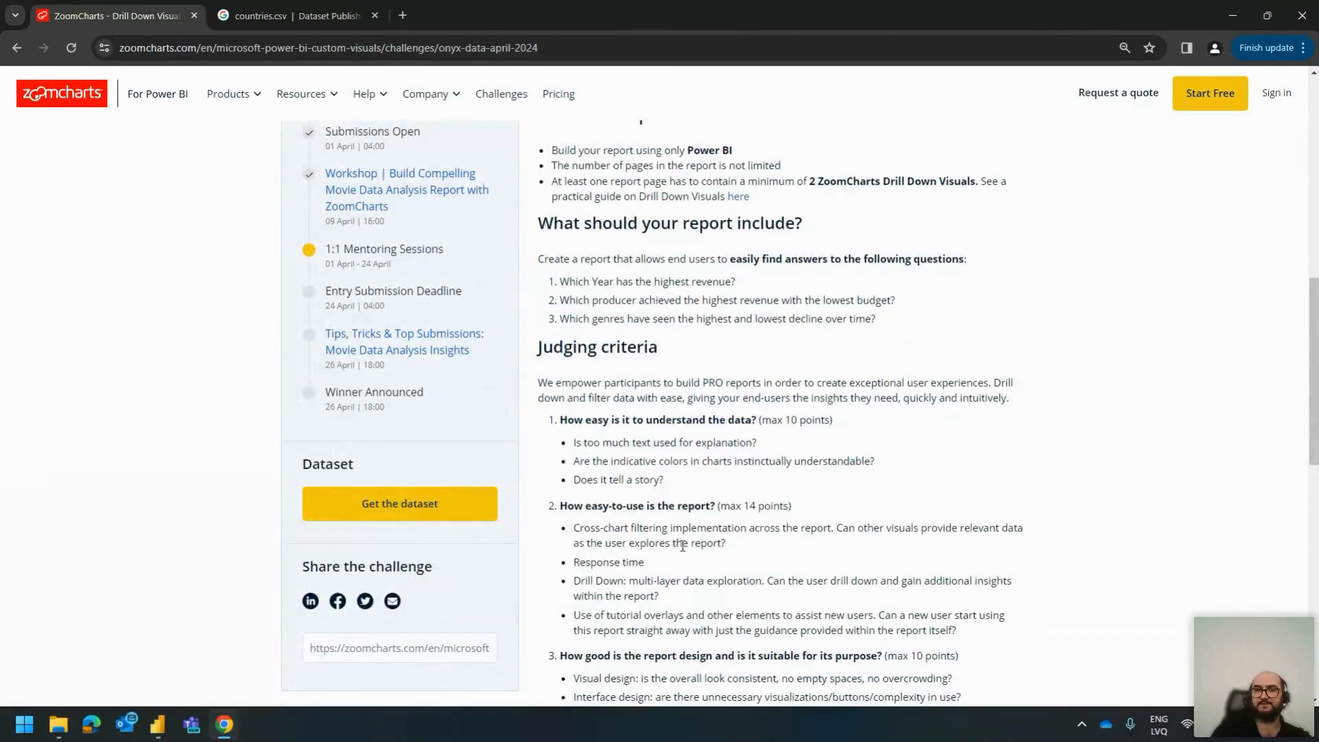
pyautogui.scroll(2, 683, 546)
pyautogui.moveTo(563, 303); pyautogui.dragTo(662, 323)
pyautogui.click(662, 324)
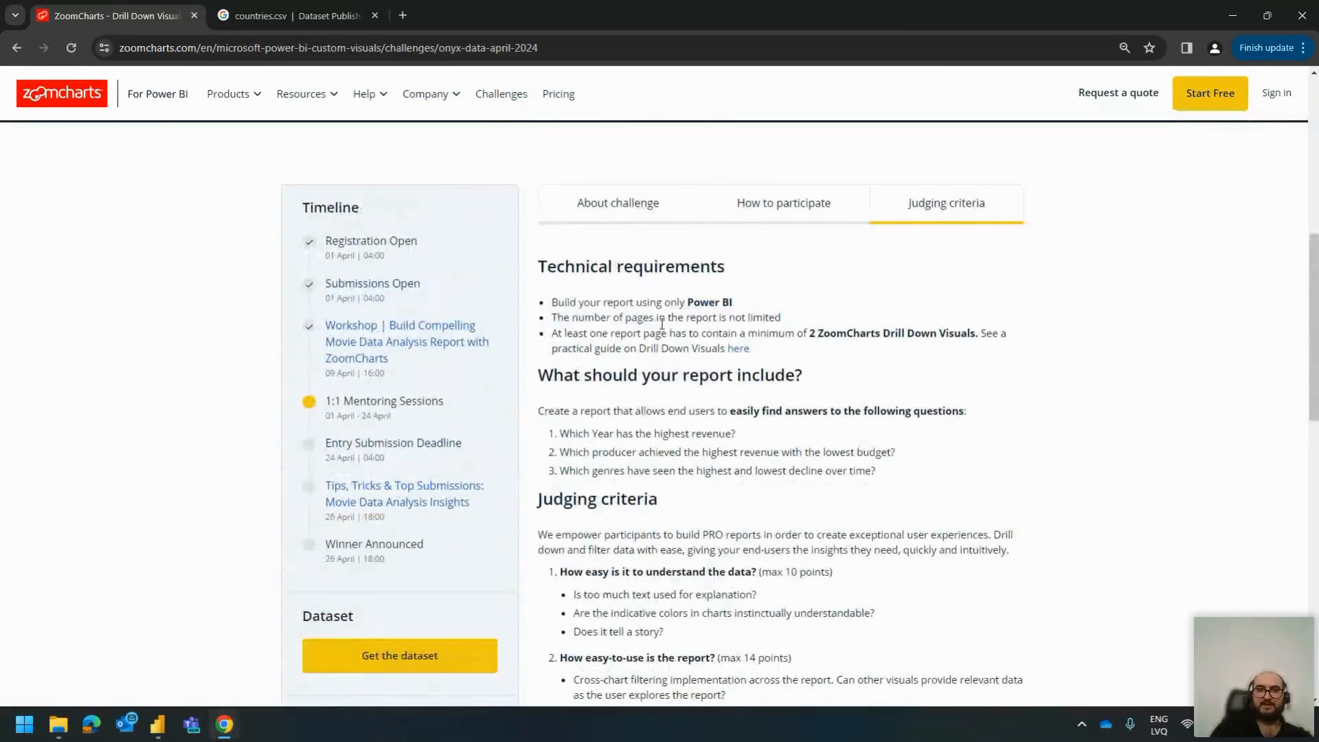
# Step: Review the April challenge's participation instructions and its description with prizes and upcoming webinars
pyautogui.click(771, 224)
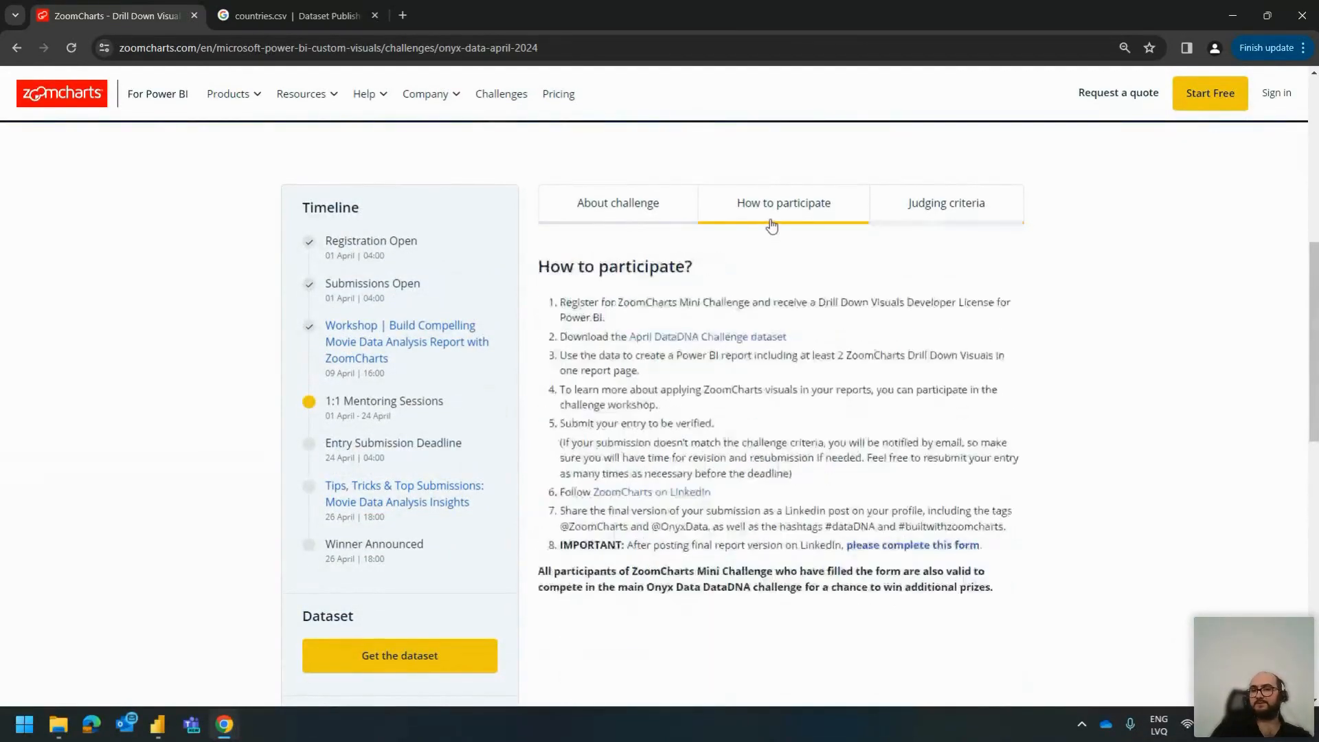
pyautogui.click(621, 206)
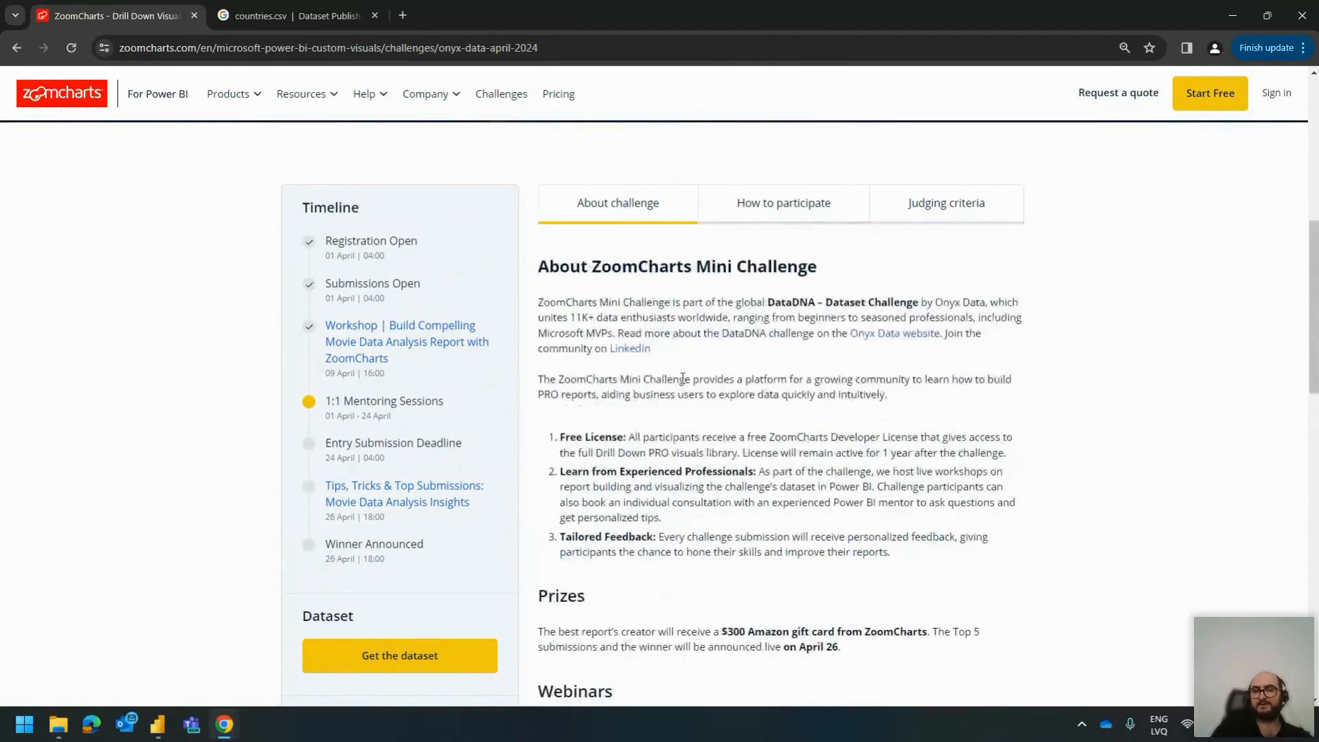
pyautogui.scroll(-5, 692, 417)
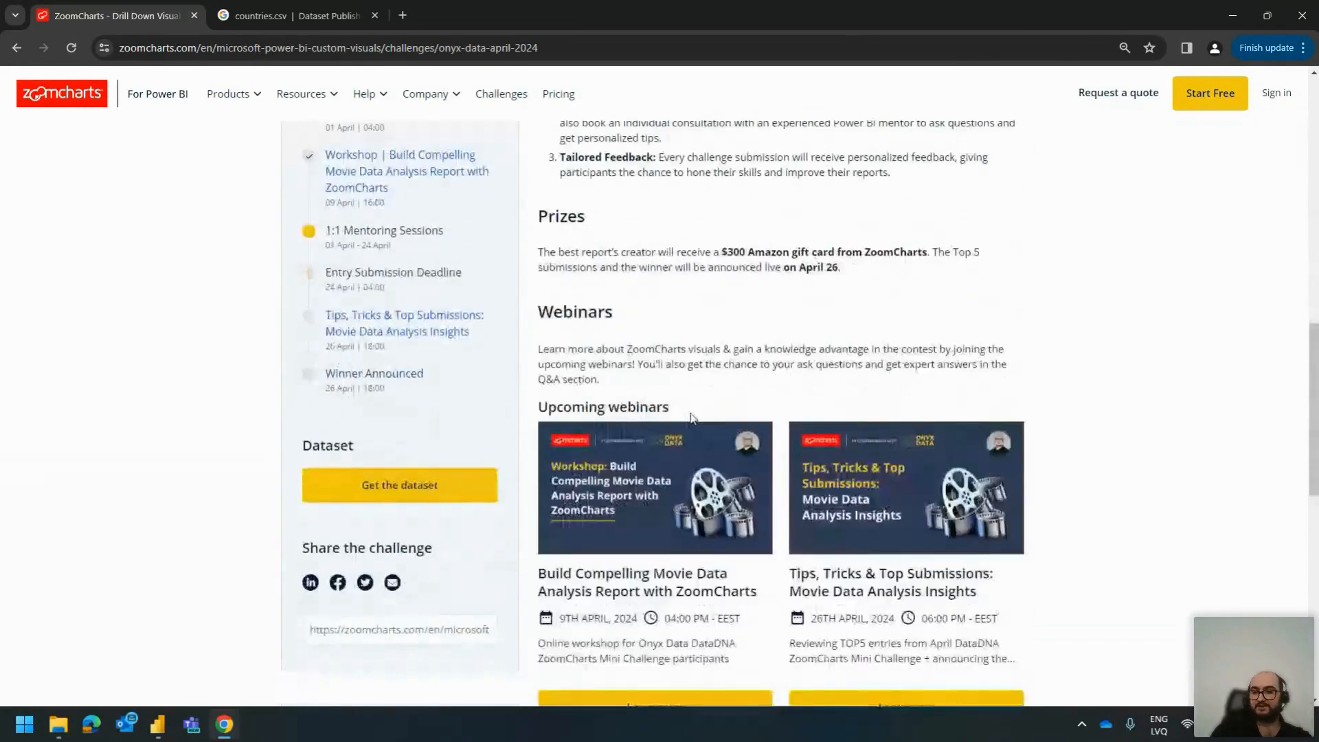
pyautogui.scroll(-2, 692, 417)
pyautogui.scroll(10, 694, 426)
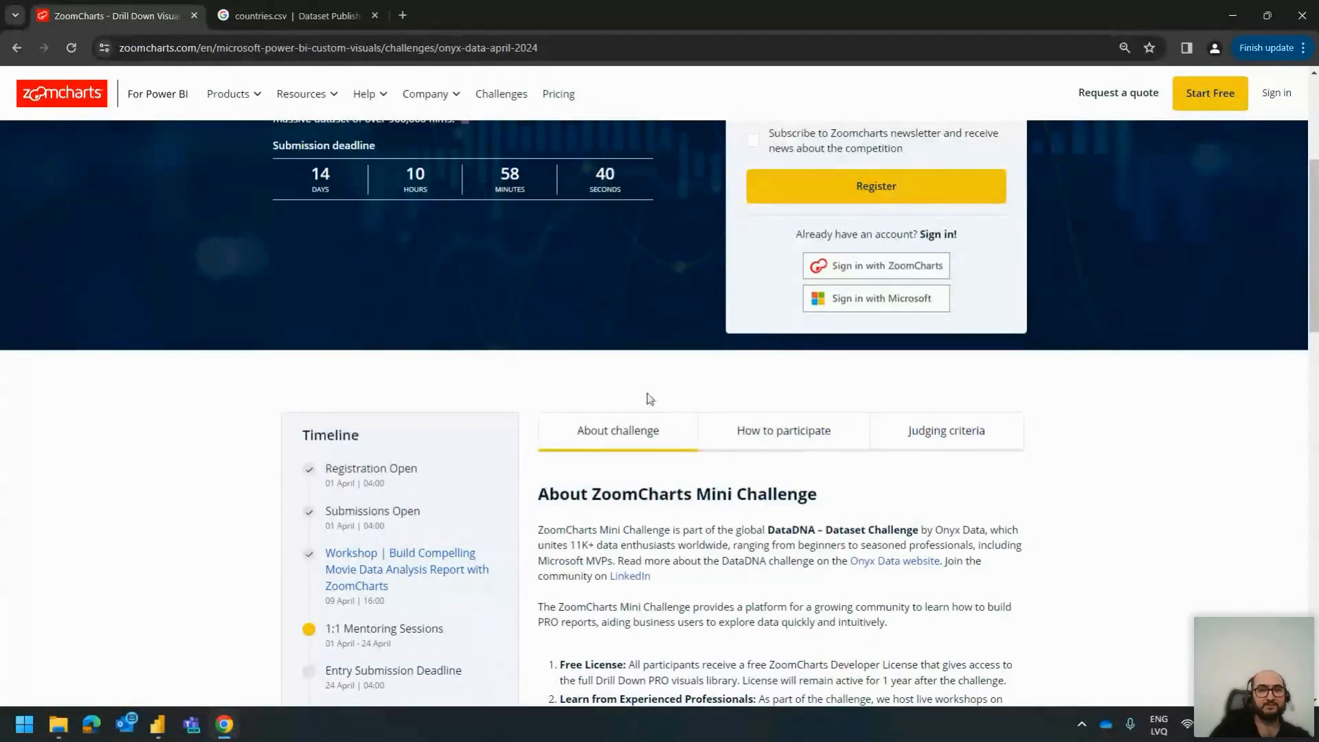
pyautogui.scroll(3, 650, 399)
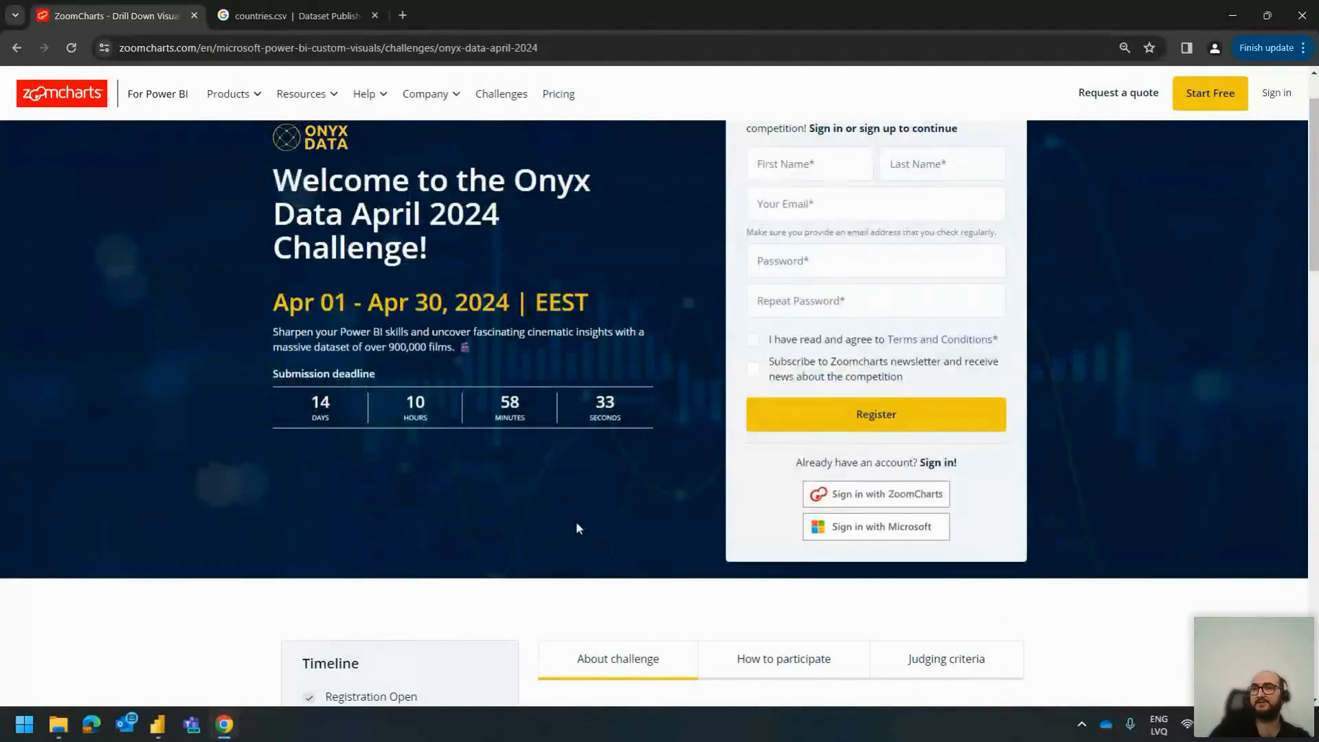
# Step: Open the ZoomCharts webinars page and look through the upcoming HR Decisions and Movie Data Analysis Insights sessions
pyautogui.moveTo(323, 96)
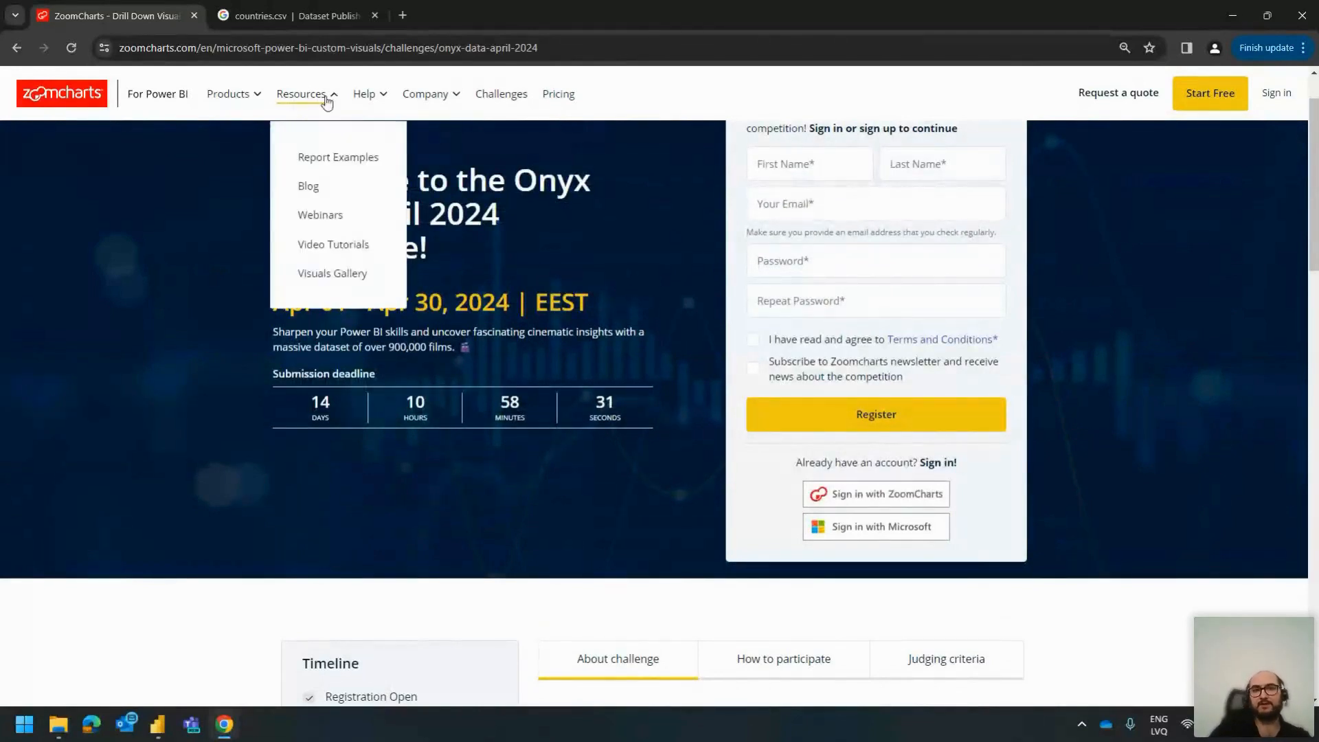
pyautogui.click(340, 220)
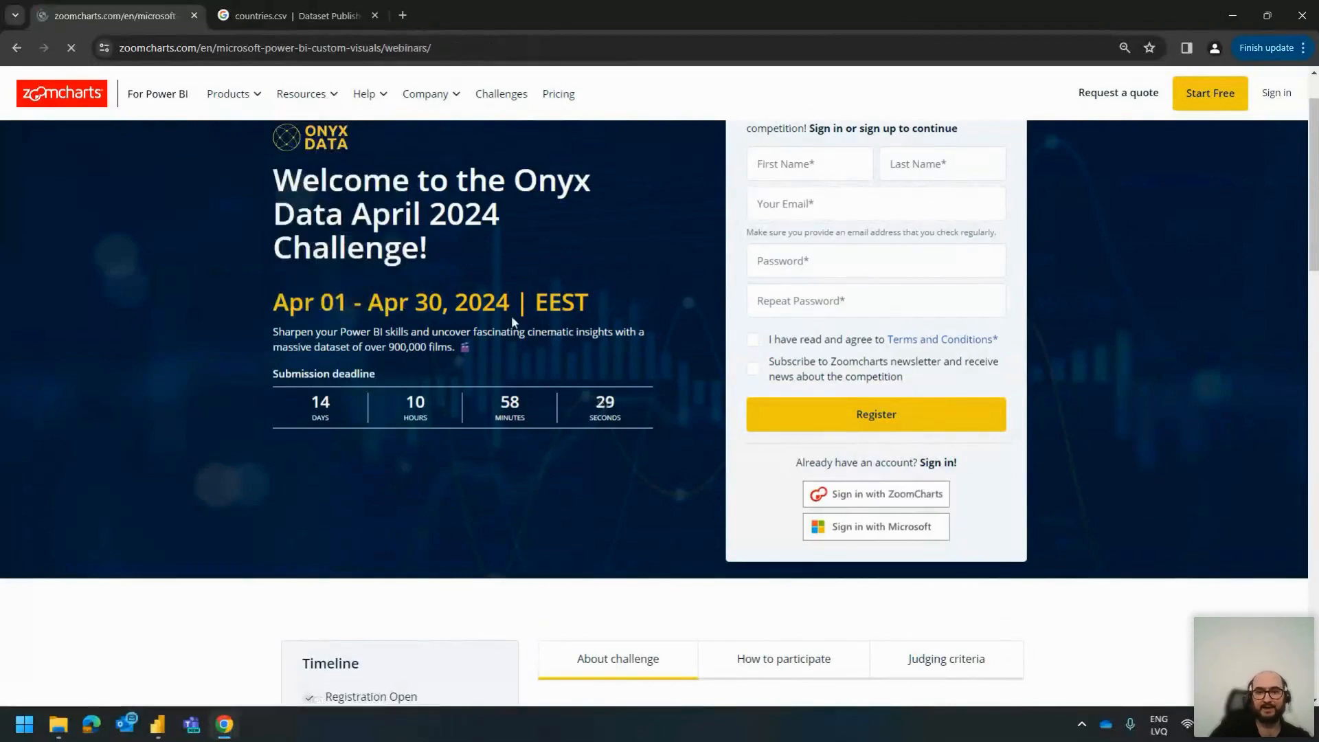
pyautogui.scroll(-9, 700, 320)
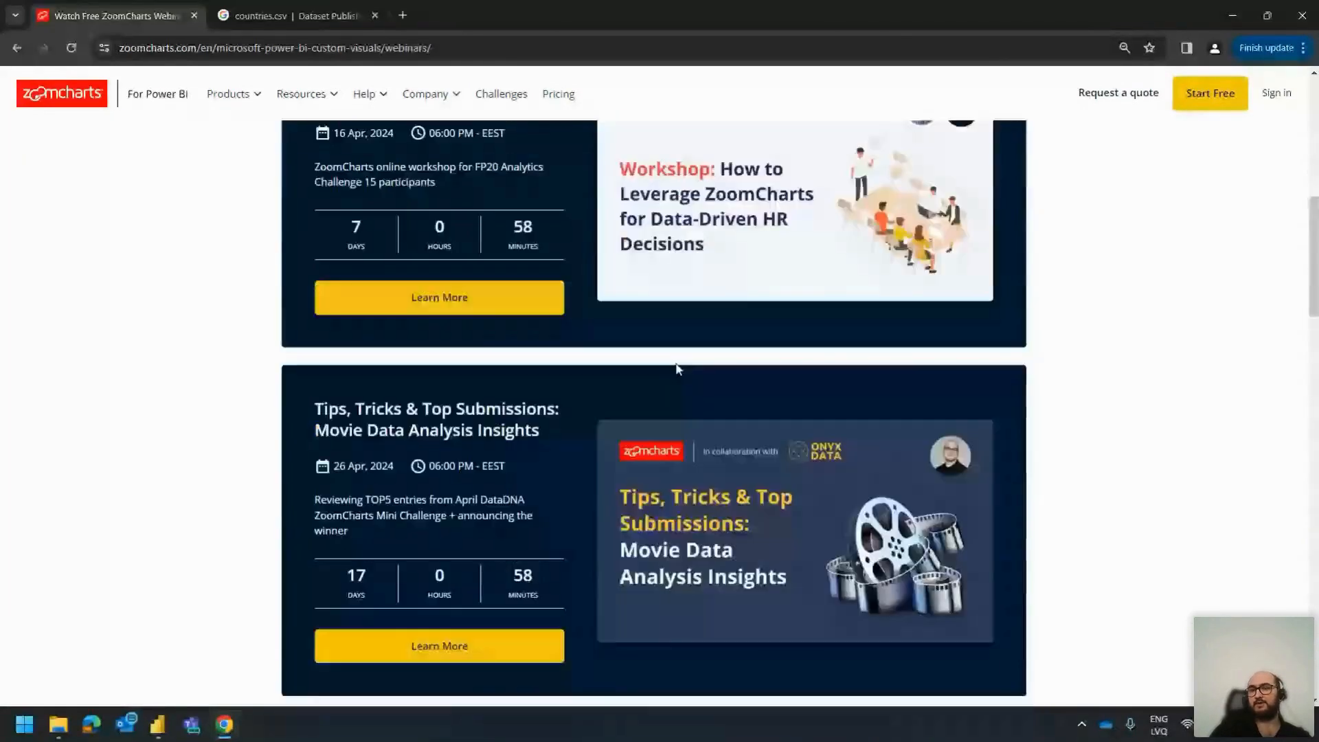
pyautogui.scroll(4, 677, 369)
pyautogui.scroll(-5, 677, 369)
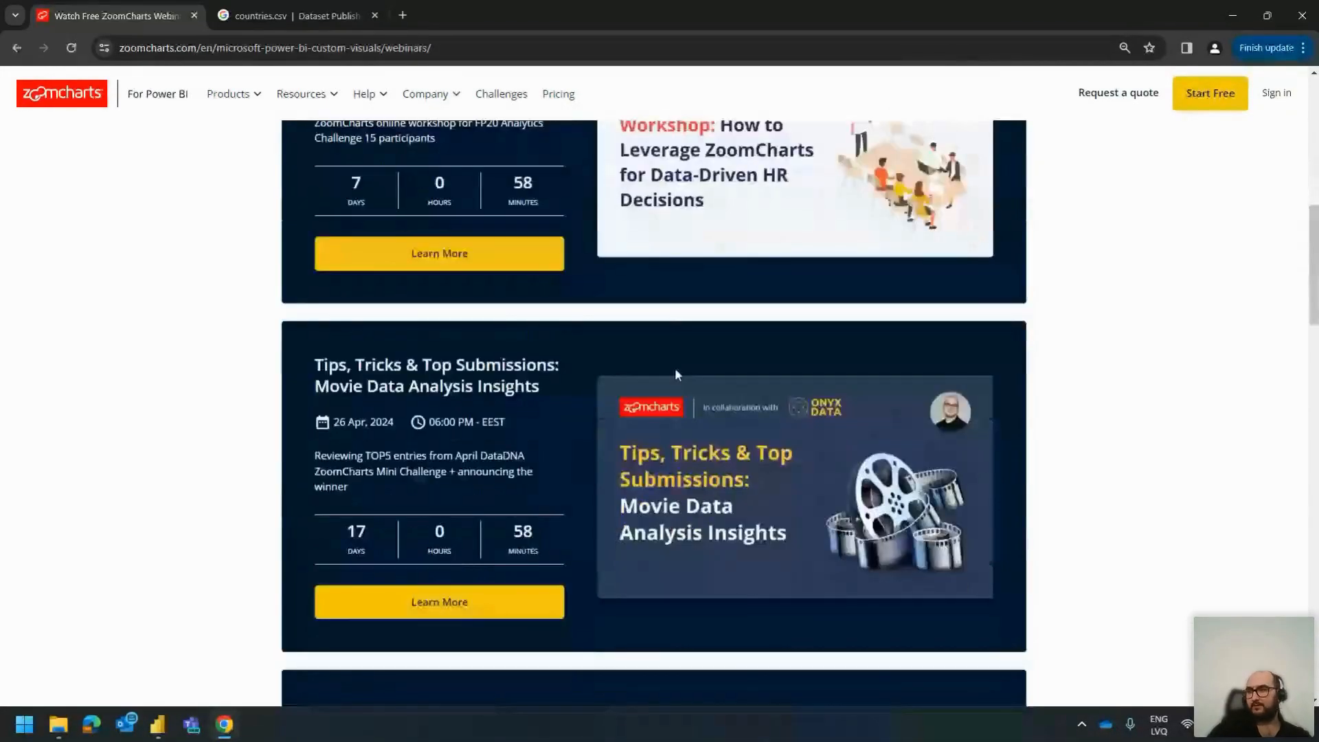
pyautogui.scroll(2, 676, 372)
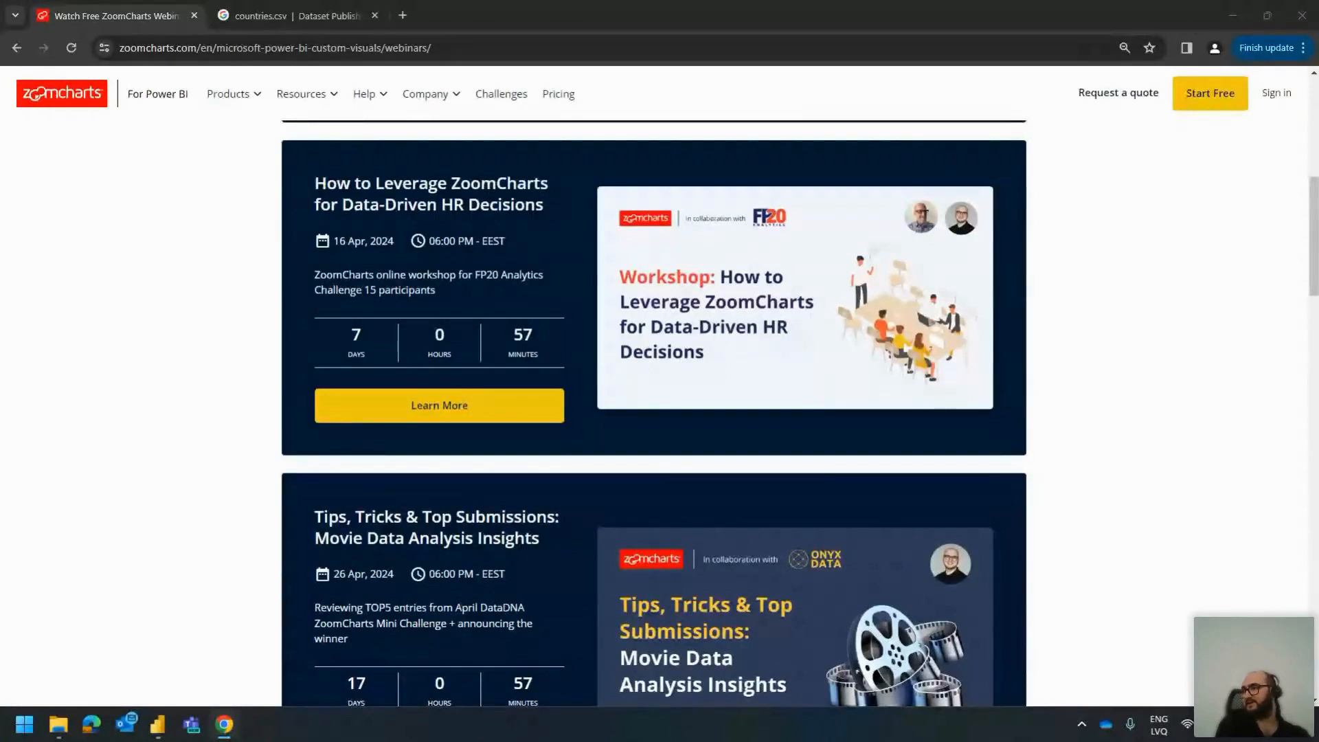
# Step: Switch back to the movie report page in Power BI Desktop
pyautogui.hotkey('alt', 'Tab')
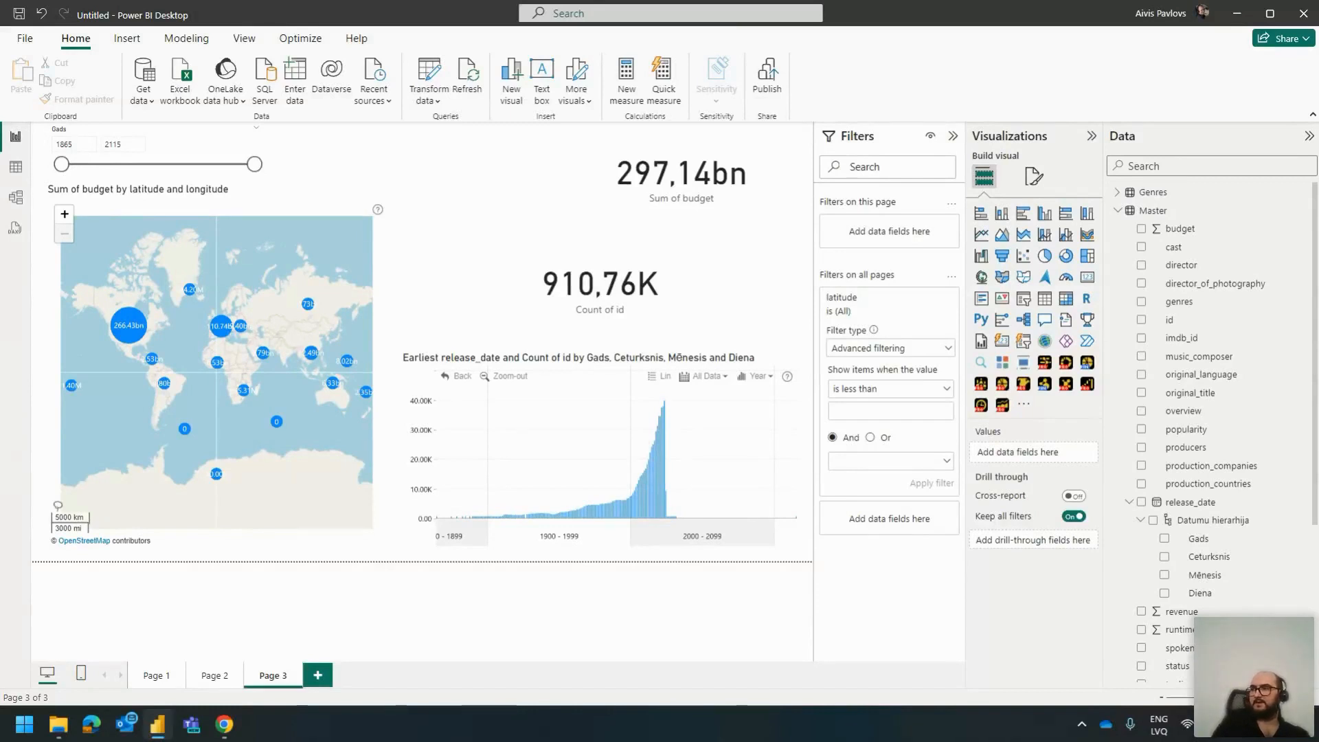
pyautogui.hotkey('alt', 'Tab')
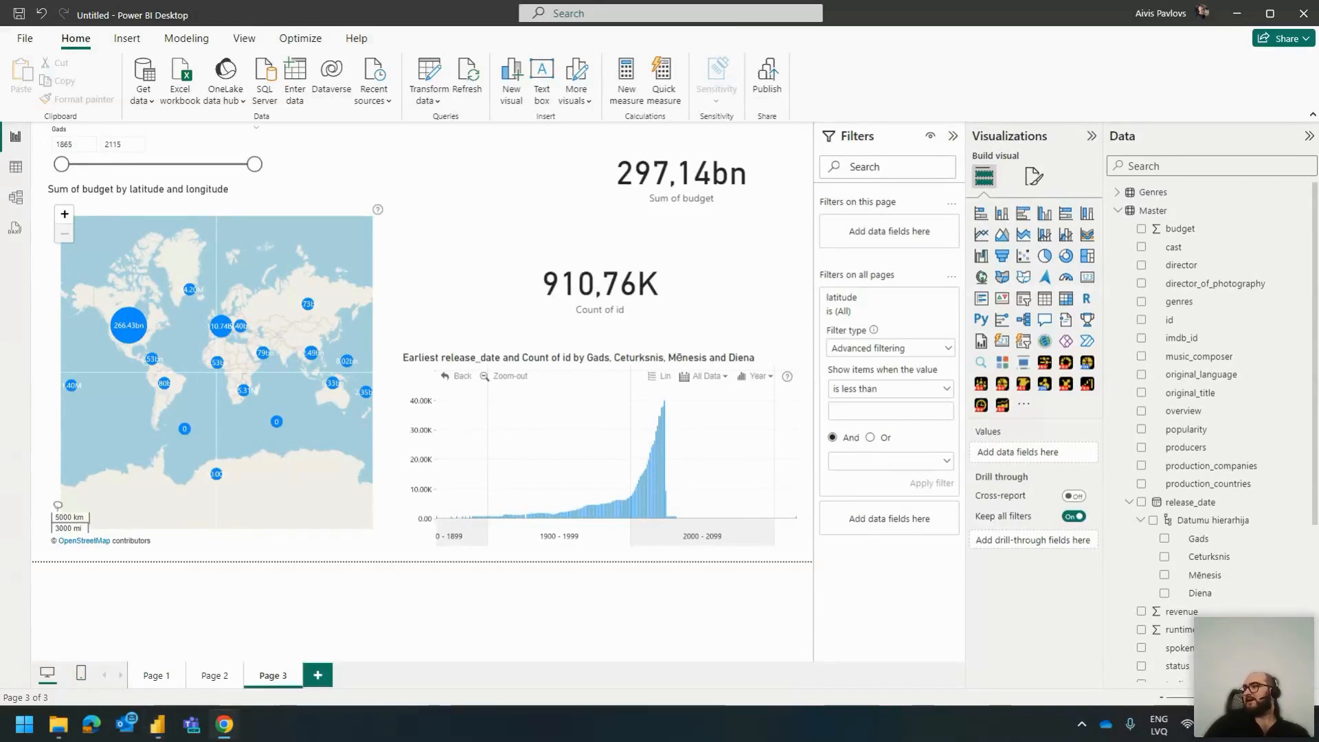